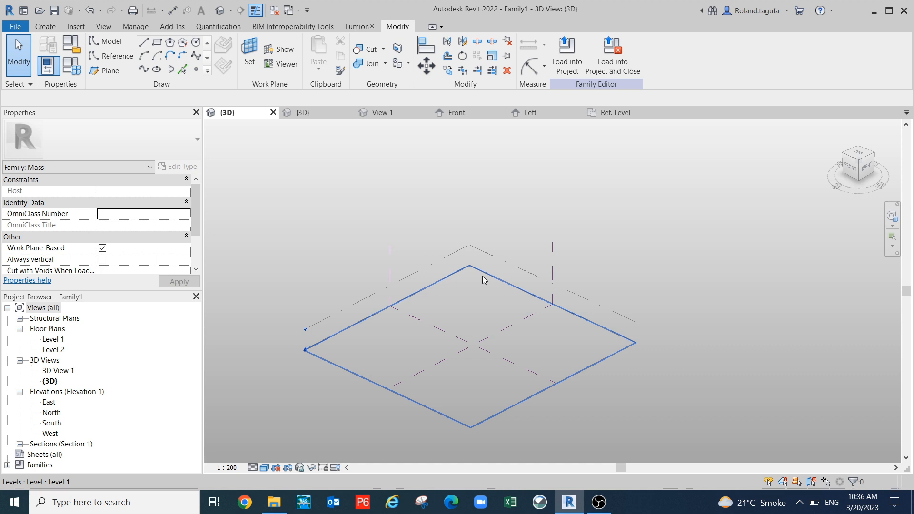
{"action": "middle_click_drag", "start_coordinate": [489, 200], "coordinate": [560, 183]}
{"action": "scroll", "coordinate": [520, 297], "scroll_direction": "up", "scroll_amount": 2}
{"action": "middle_click_drag", "start_coordinate": [518, 294], "coordinate": [503, 272]}
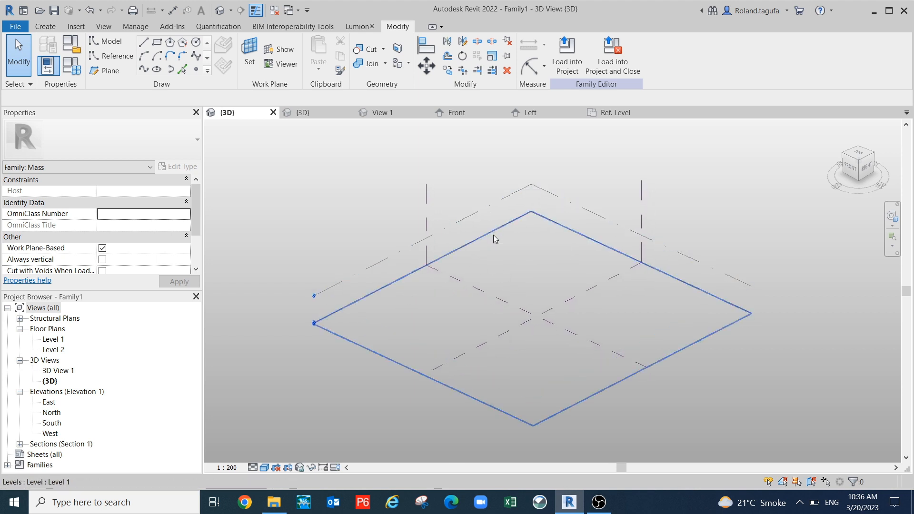
{"action": "middle_click_drag", "start_coordinate": [498, 238], "coordinate": [495, 230]}
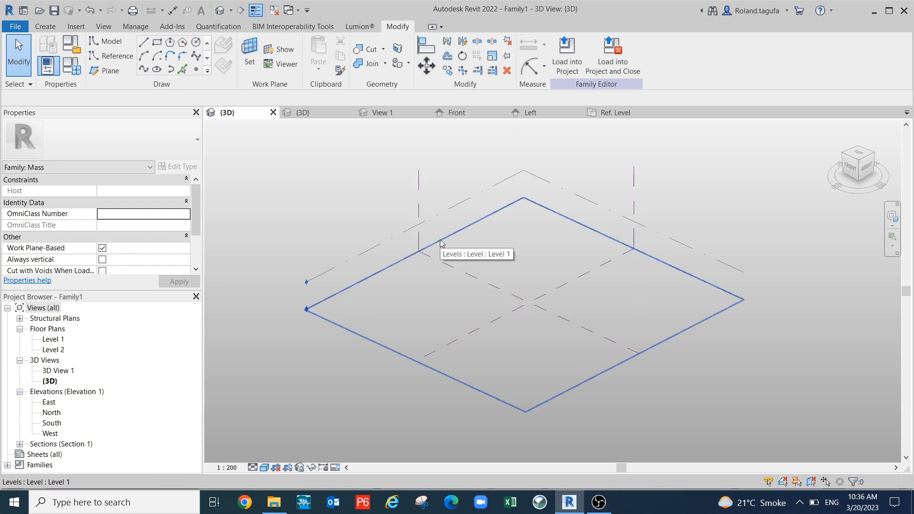
{"action": "left_click", "coordinate": [48, 29]}
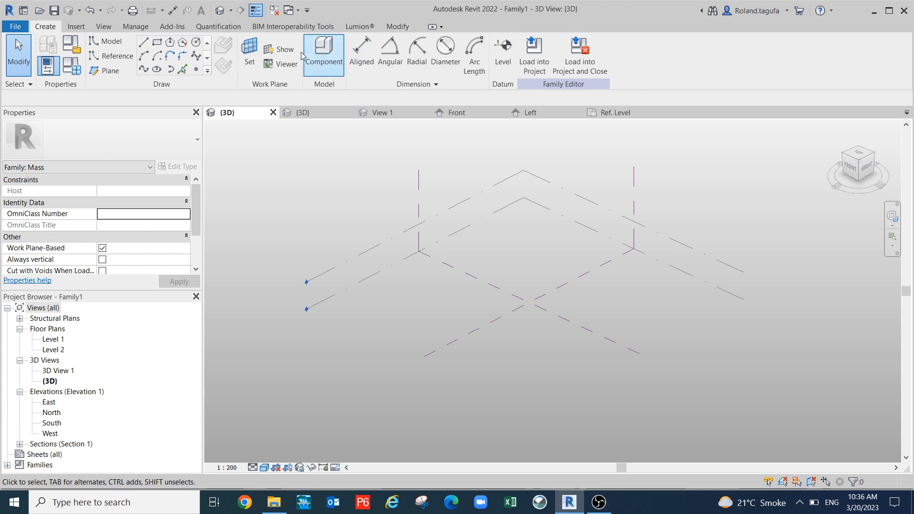
{"action": "left_click", "coordinate": [324, 50]}
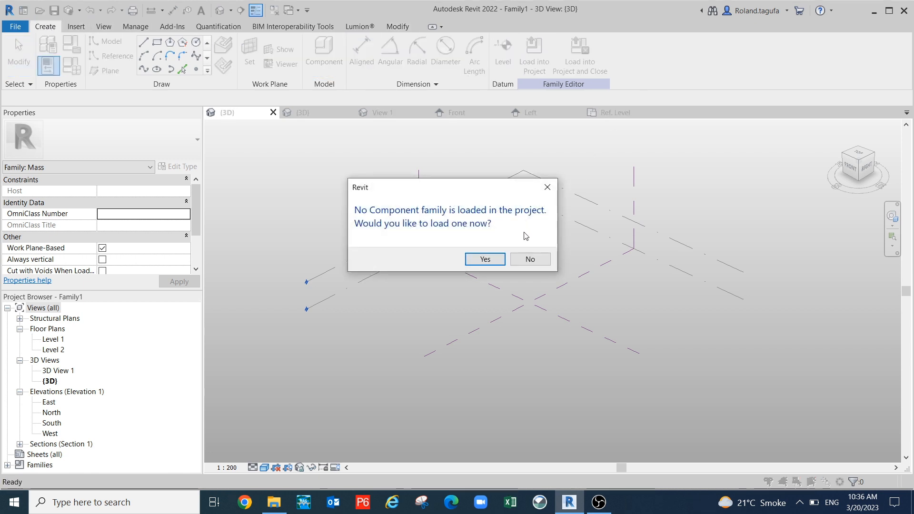
{"action": "left_click", "coordinate": [528, 259]}
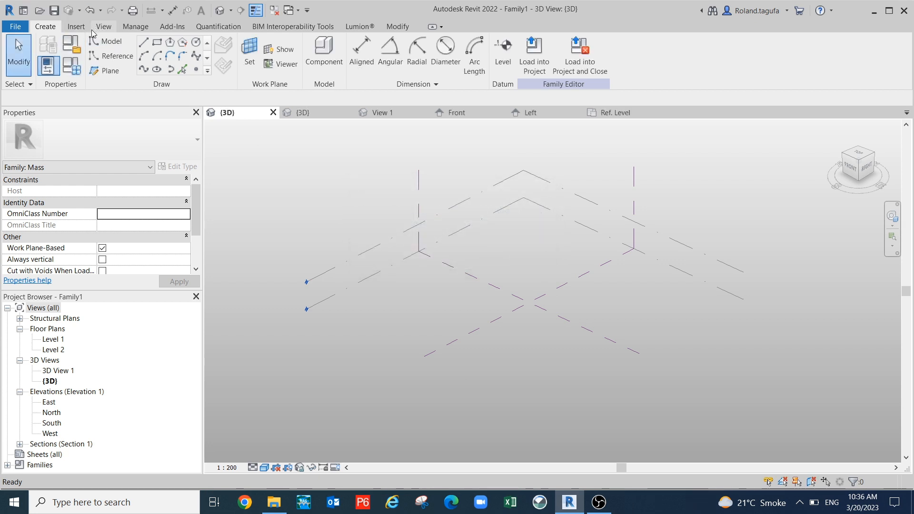
- Try to load the Concrete-Rectangular Beam-Profile family from the Profiles, Framing, Concrete library folder into the mass family
{"action": "scroll", "coordinate": [434, 65], "scroll_direction": "down", "scroll_amount": 1}
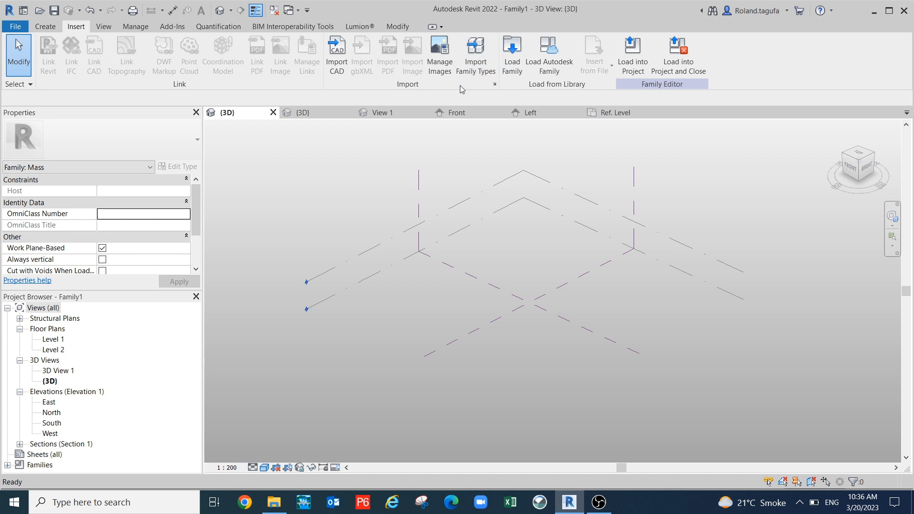
{"action": "left_click", "coordinate": [509, 64]}
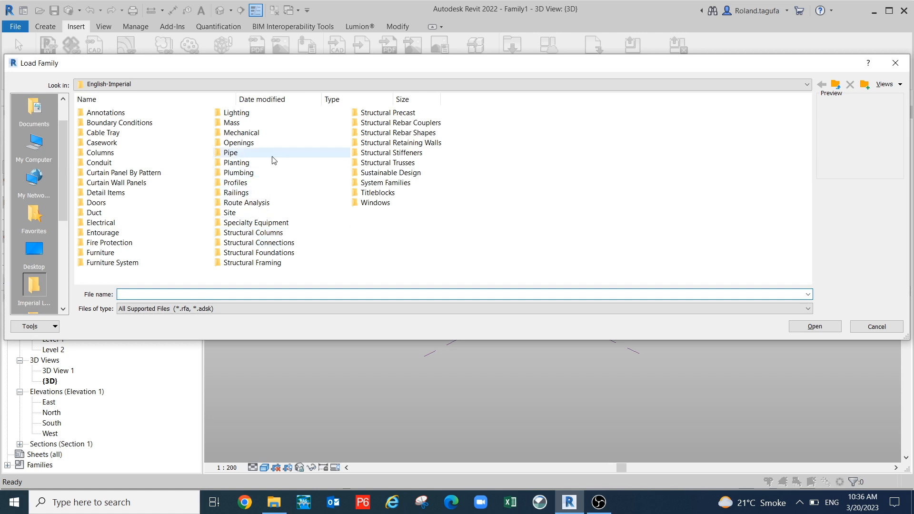
{"action": "double_click", "coordinate": [267, 184]}
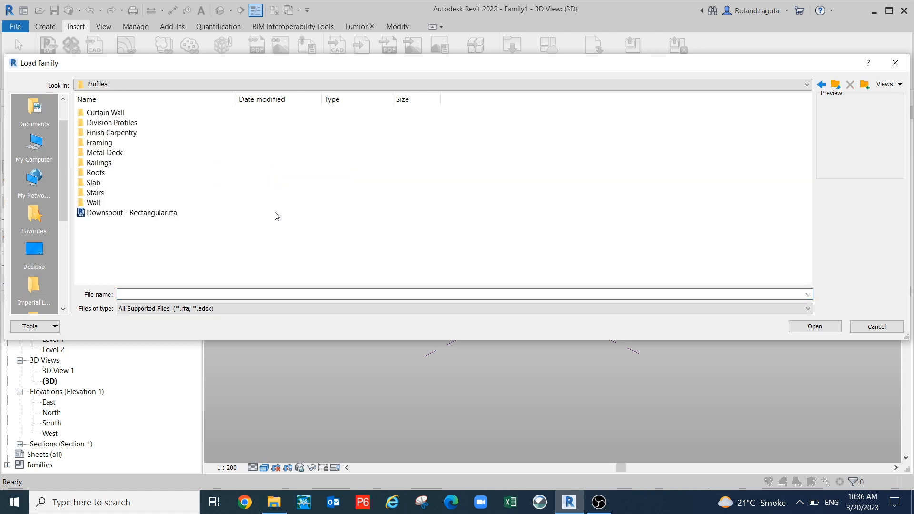
{"action": "left_click", "coordinate": [127, 143]}
{"action": "double_click", "coordinate": [127, 142]}
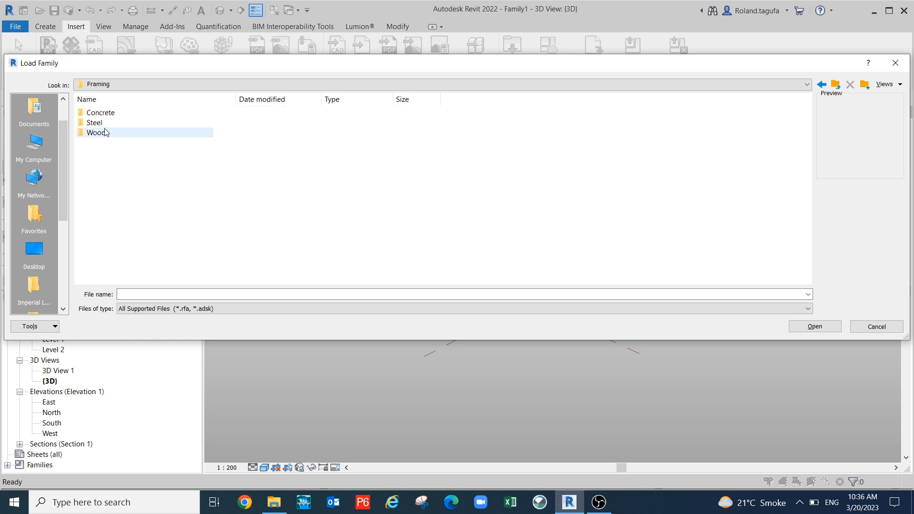
{"action": "double_click", "coordinate": [102, 115]}
{"action": "left_click", "coordinate": [125, 123]}
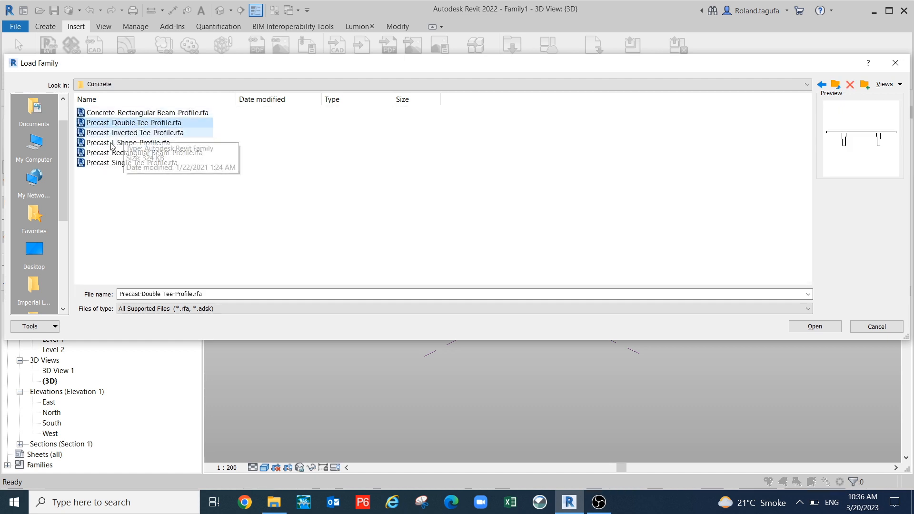
{"action": "left_click", "coordinate": [109, 115]}
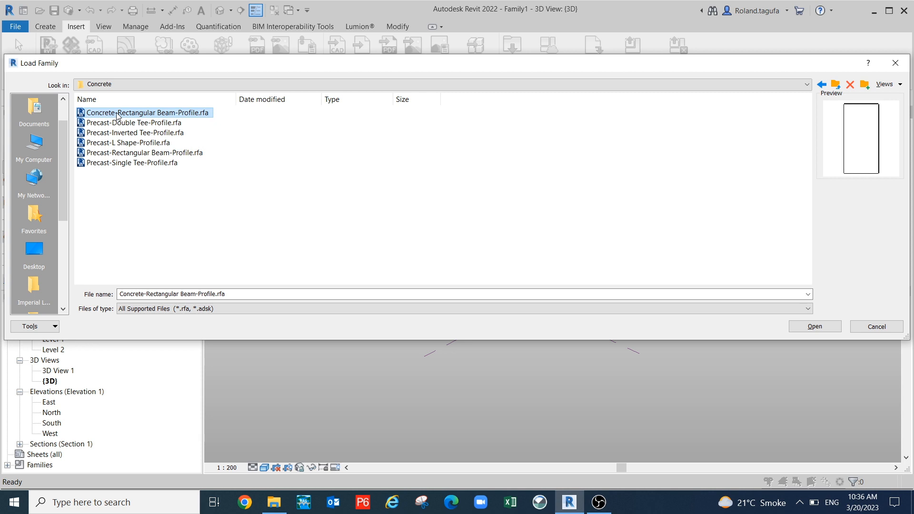
{"action": "left_click", "coordinate": [808, 328]}
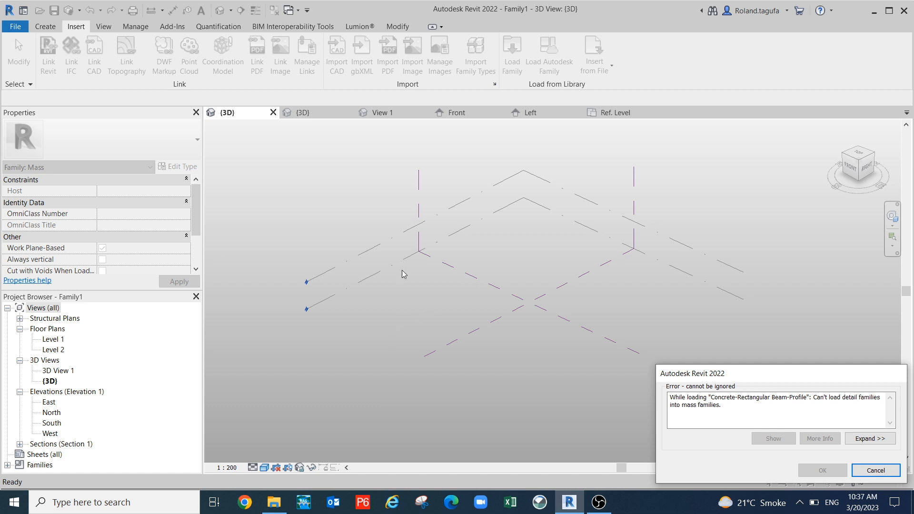
{"action": "left_click", "coordinate": [876, 470]}
{"action": "middle_click_drag", "start_coordinate": [411, 315], "coordinate": [453, 326]}
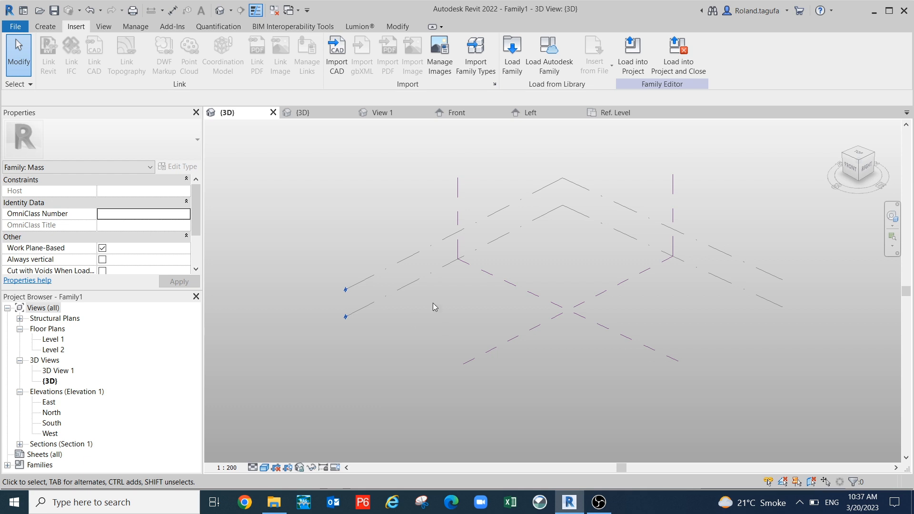
{"action": "scroll", "coordinate": [494, 210], "scroll_direction": "up", "scroll_amount": 2}
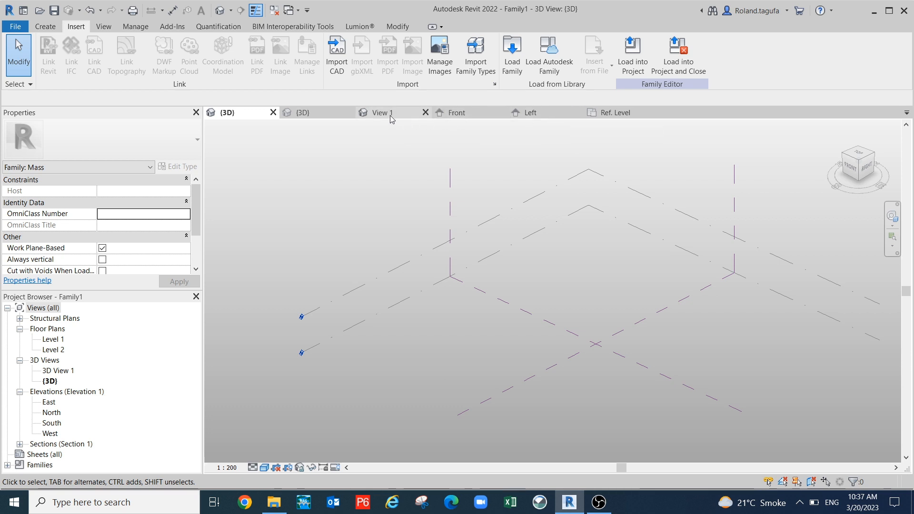
{"action": "left_click", "coordinate": [24, 15]}
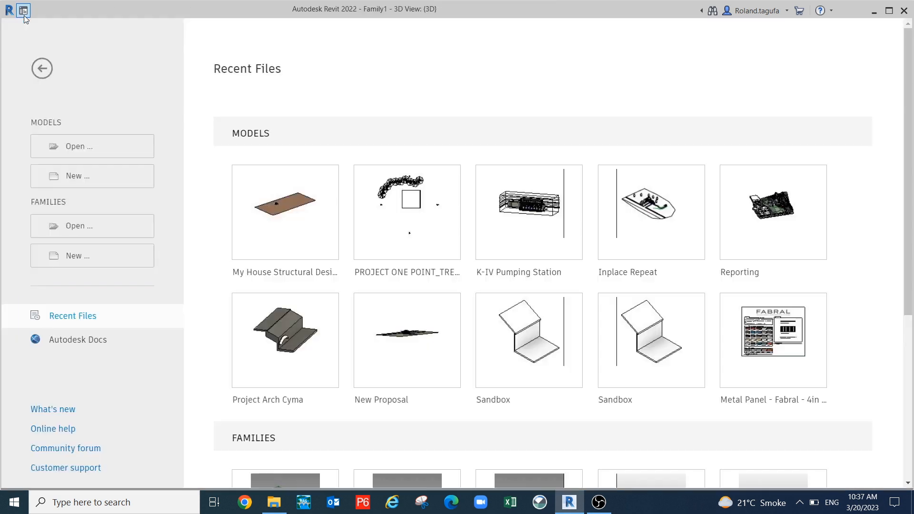
{"action": "left_click", "coordinate": [71, 256]}
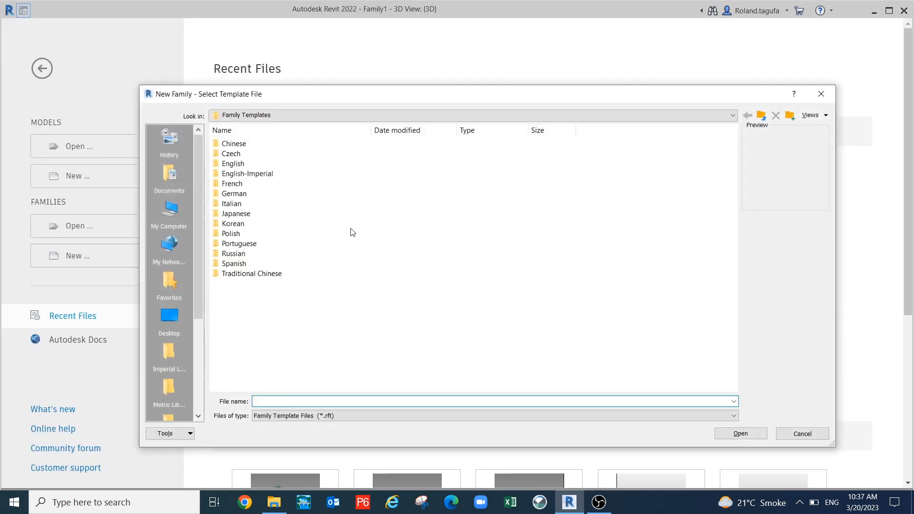
{"action": "double_click", "coordinate": [235, 164]}
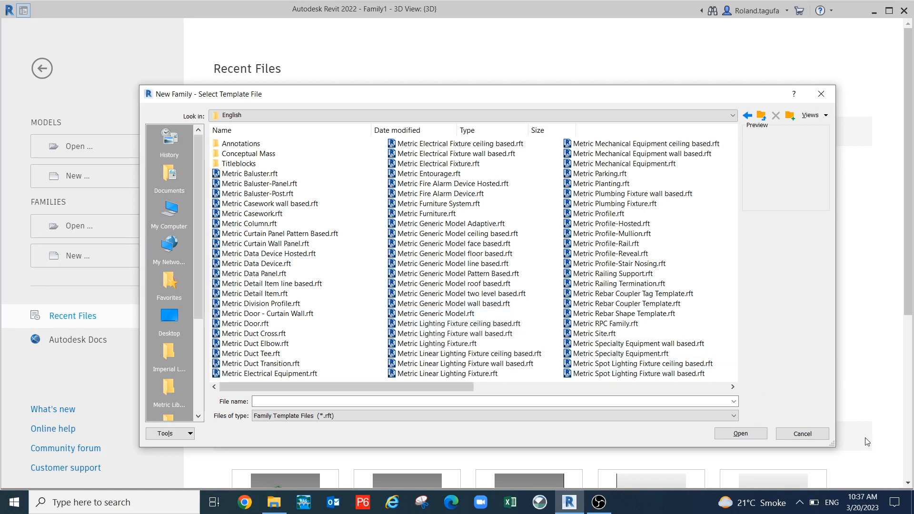
{"action": "left_click", "coordinate": [804, 434]}
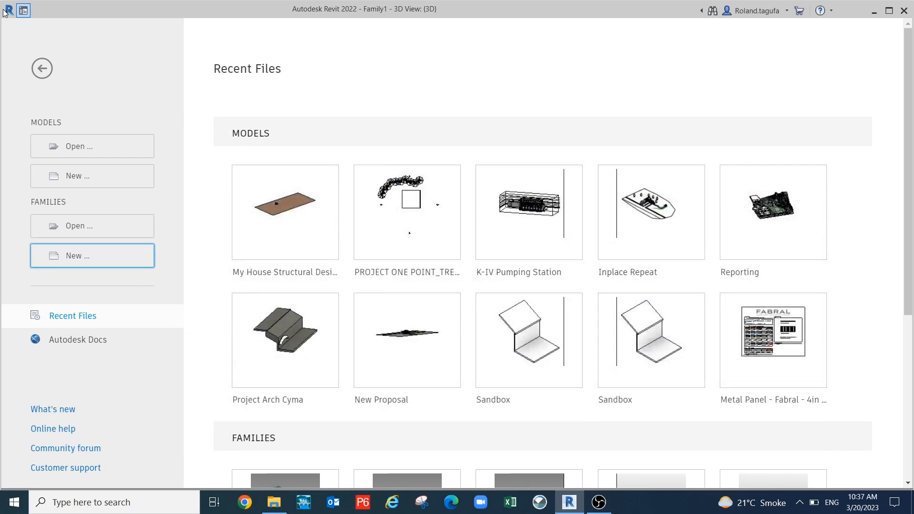
{"action": "left_click", "coordinate": [20, 10]}
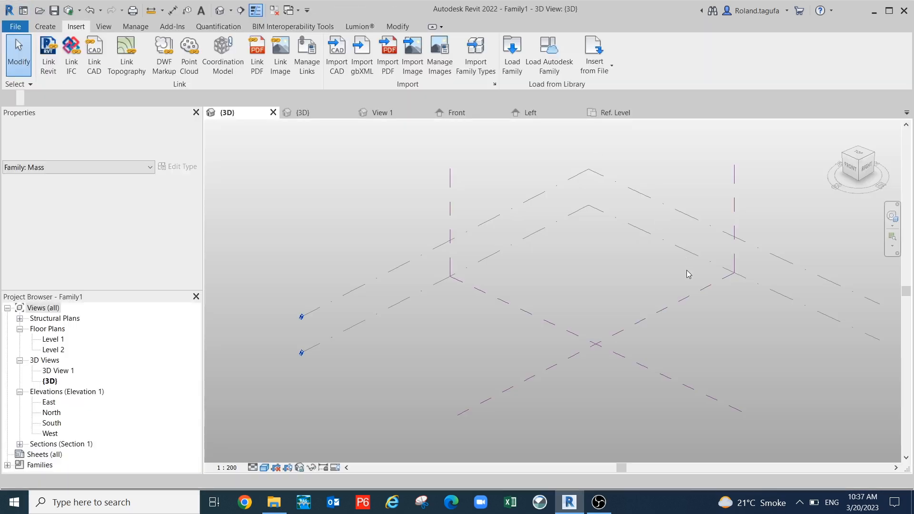
- Switch to the open generic model family, Family3, and bring up its Front elevation
{"action": "left_click", "coordinate": [476, 116]}
{"action": "left_click", "coordinate": [541, 110]}
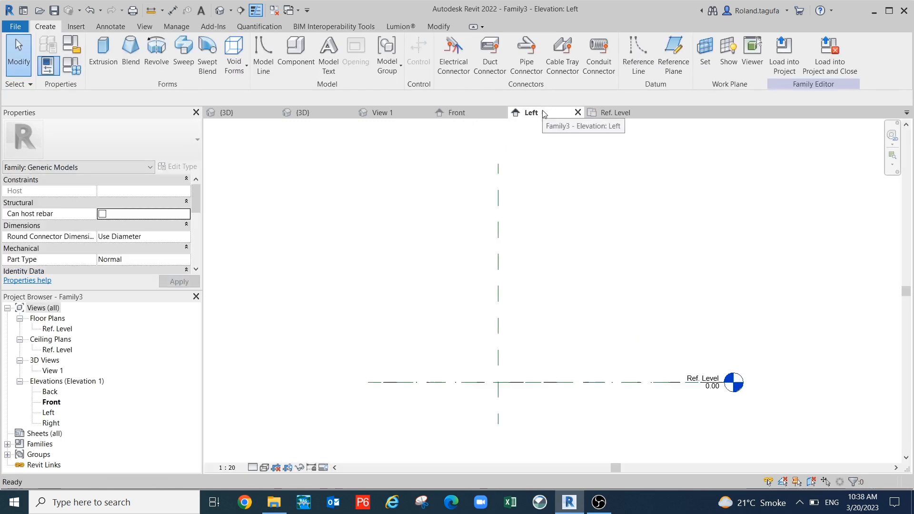
{"action": "left_click", "coordinate": [603, 116]}
{"action": "left_click", "coordinate": [526, 113]}
{"action": "left_click", "coordinate": [473, 119]}
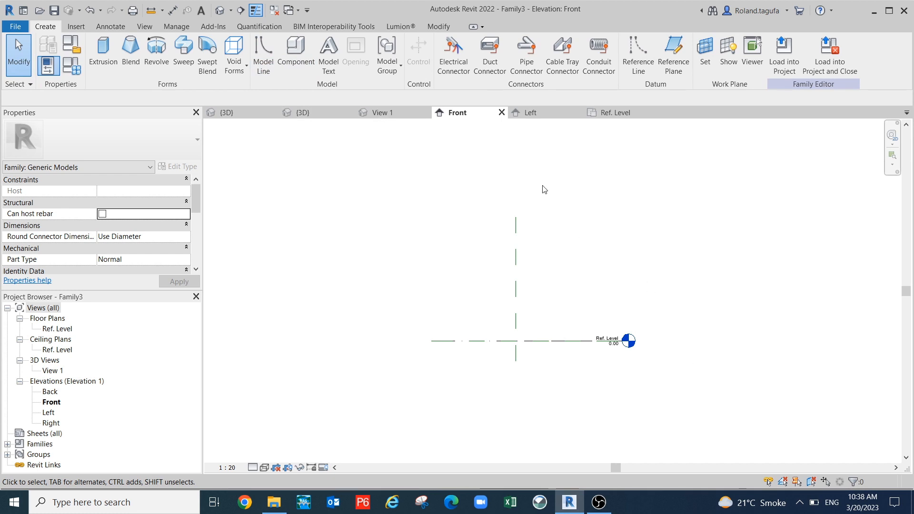
- On the Ref. Level plan, draw a model-line rectangle about 0.83 by 0.80 with its lower edge on the Center (Front/Back) reference plane
{"action": "left_click", "coordinate": [258, 54]}
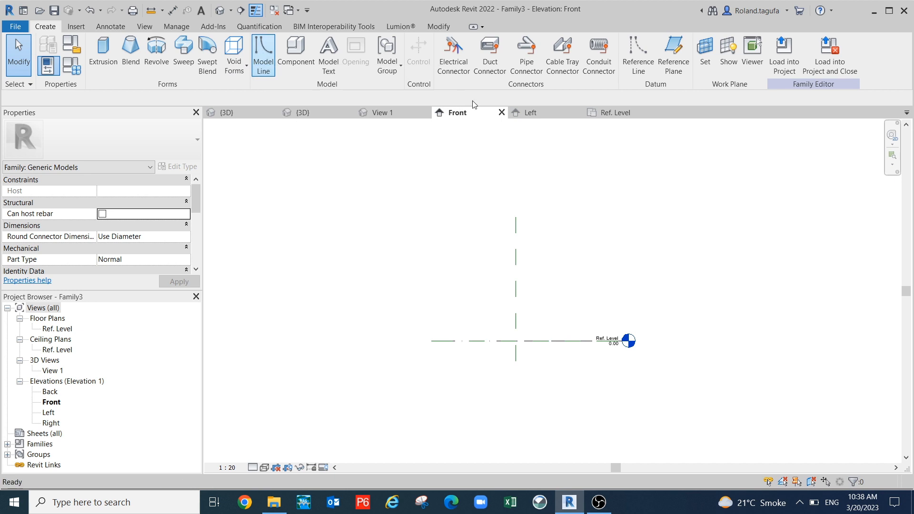
{"action": "left_click", "coordinate": [626, 117]}
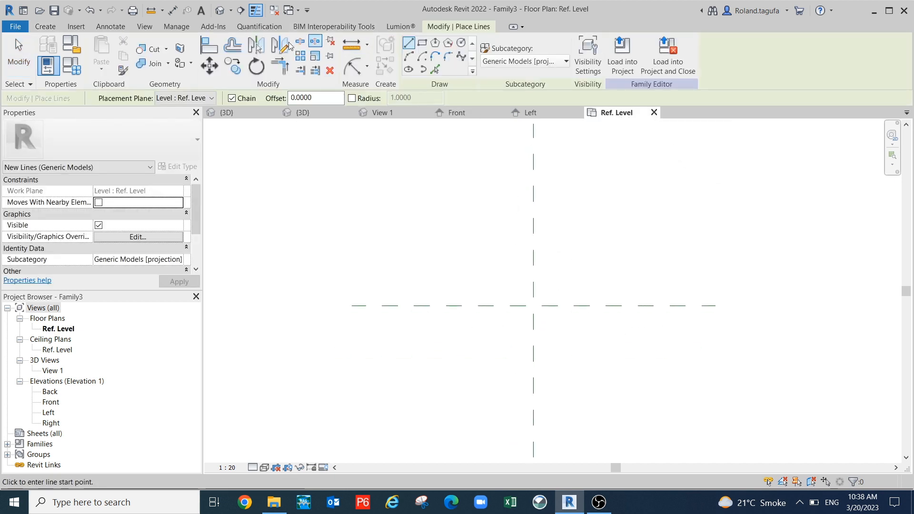
{"action": "left_click", "coordinate": [422, 43]}
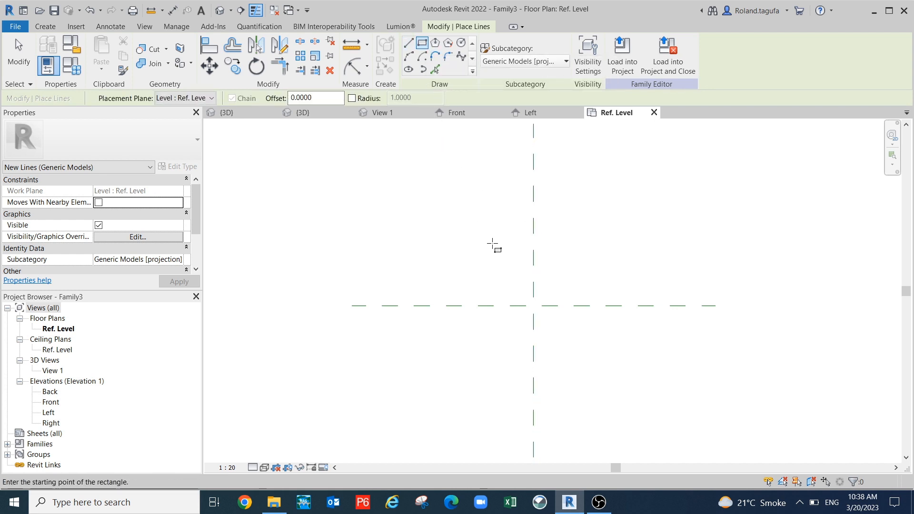
{"action": "left_click", "coordinate": [500, 234]}
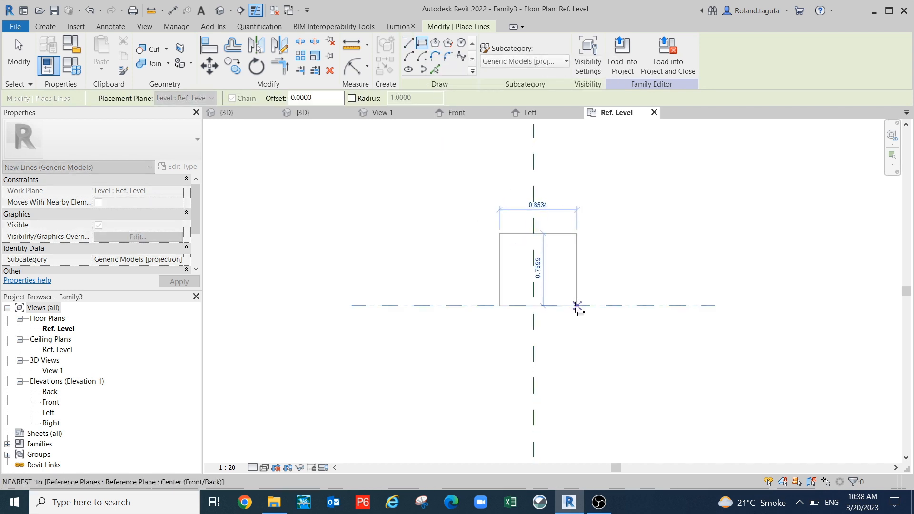
{"action": "left_click", "coordinate": [574, 305]}
{"action": "key", "text": "Escape"}
{"action": "key", "text": "Escape"}
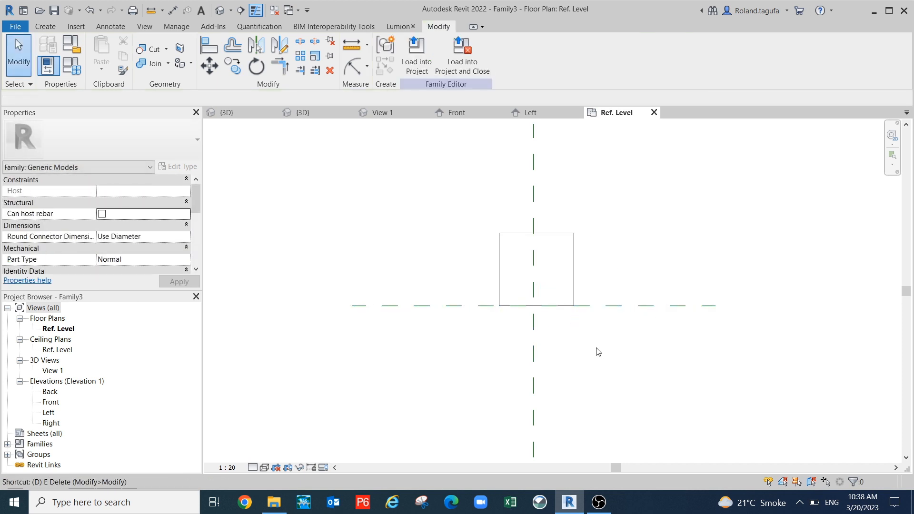
- Add an aligned dimension for the rectangle's height, from the horizontal reference plane to its upper edge
{"action": "key", "text": "d"}
{"action": "key", "text": "i"}
{"action": "left_click", "coordinate": [467, 307]}
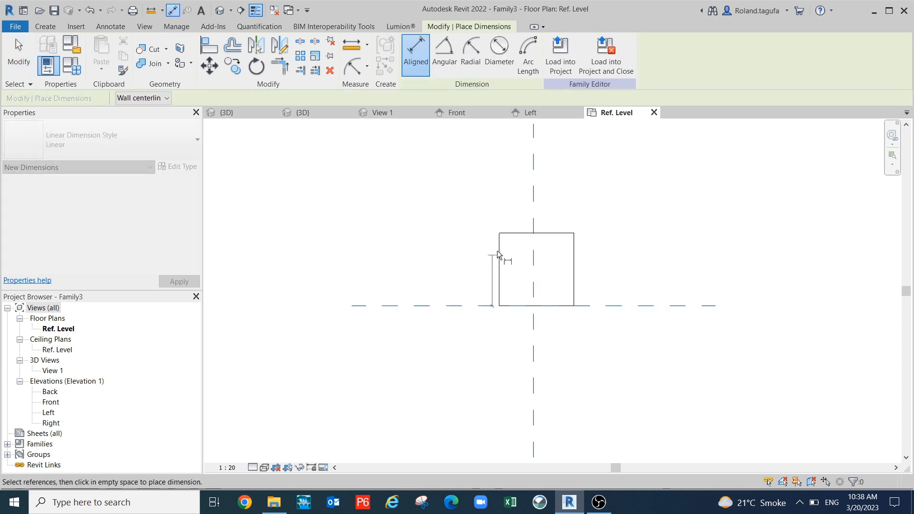
{"action": "left_click", "coordinate": [516, 237]}
{"action": "left_click", "coordinate": [433, 236]}
- Dimension both vertical edges of the rectangle to the vertical center reference plane and make the two distances equal
{"action": "left_click", "coordinate": [500, 256]}
{"action": "left_click", "coordinate": [533, 258]}
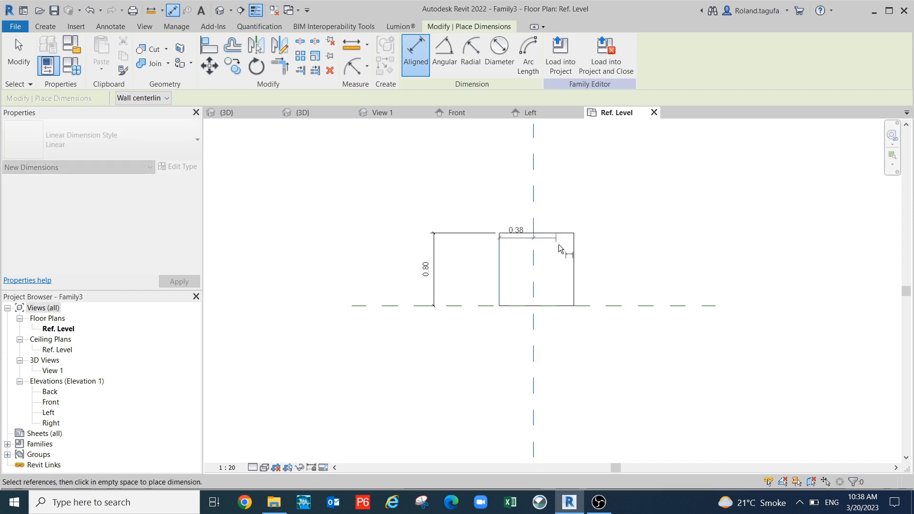
{"action": "left_click", "coordinate": [575, 255]}
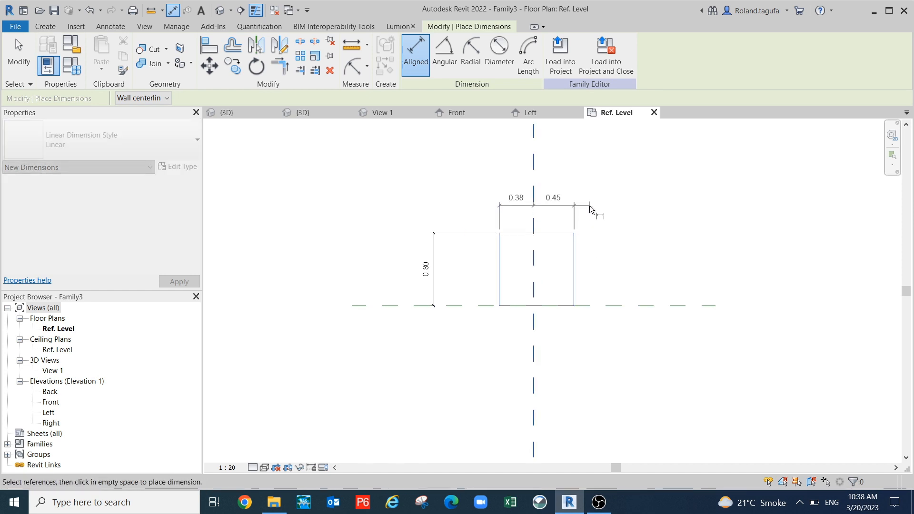
{"action": "left_click", "coordinate": [548, 205]}
{"action": "left_click", "coordinate": [542, 182]}
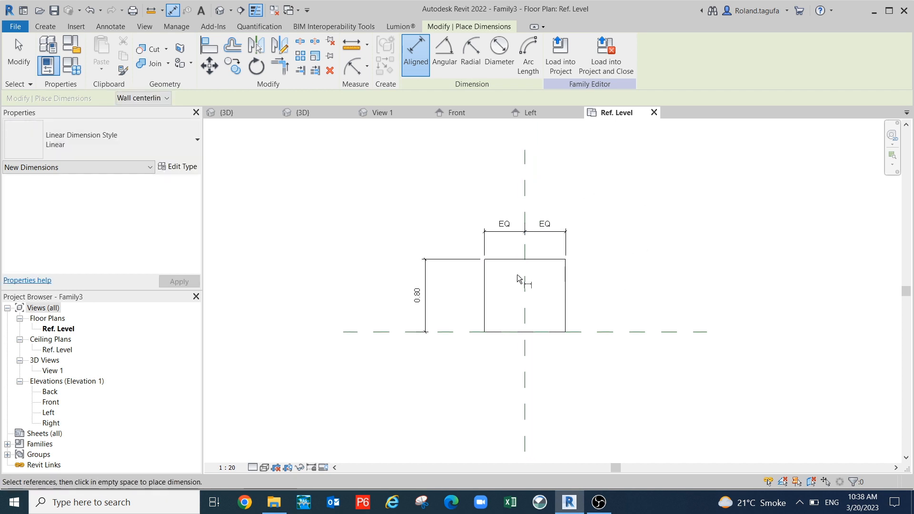
- Add an overall width dimension between the rectangle's vertical edges, above the EQ dimensions
{"action": "left_click", "coordinate": [485, 296]}
{"action": "left_click", "coordinate": [566, 305]}
{"action": "left_click", "coordinate": [576, 192]}
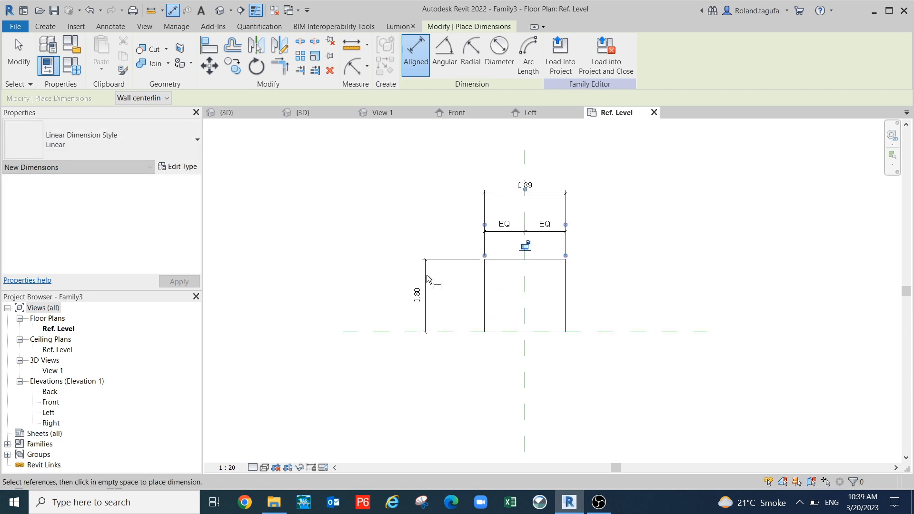
{"action": "key", "text": "Escape"}
{"action": "key", "text": "Escape"}
- Label the overall width dimension with a new instance family parameter named Width, grouped under Dimensions
{"action": "left_click", "coordinate": [532, 199]}
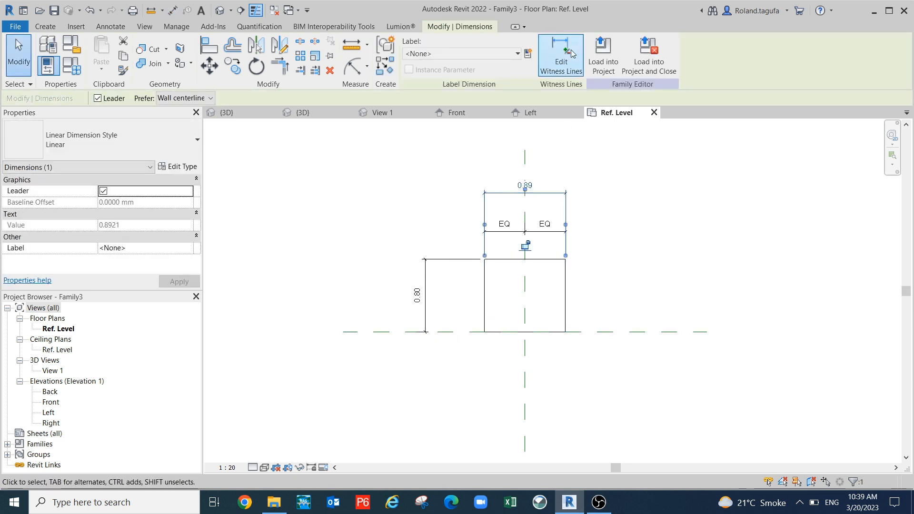
{"action": "left_click", "coordinate": [529, 54]}
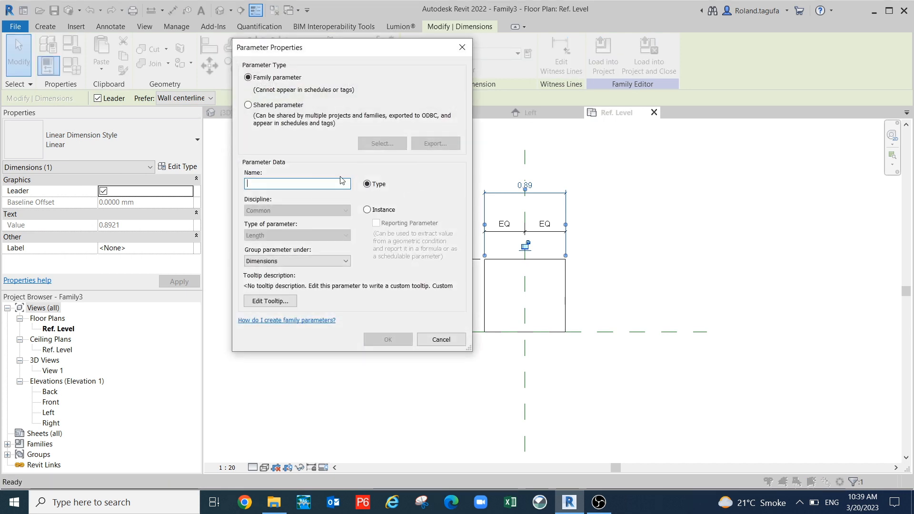
{"action": "type", "text": "Wei"}
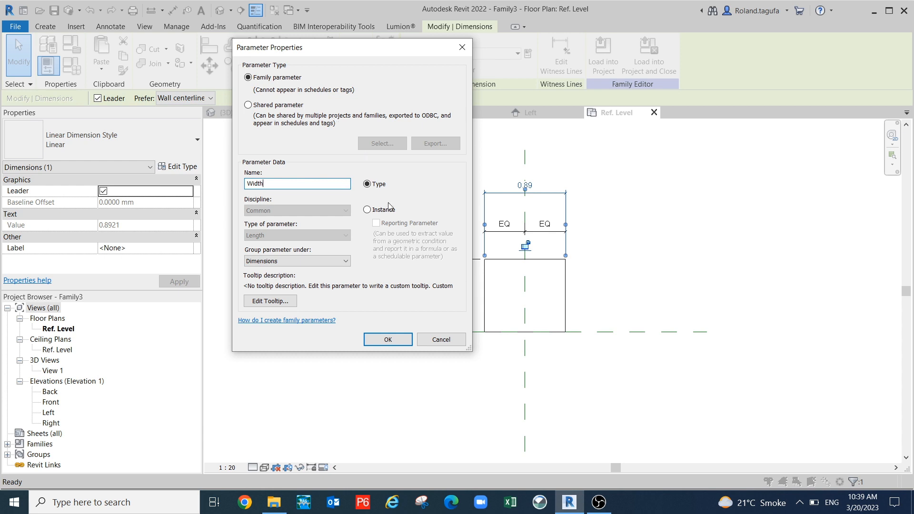
{"action": "left_click", "coordinate": [376, 210]}
{"action": "left_click", "coordinate": [388, 339]}
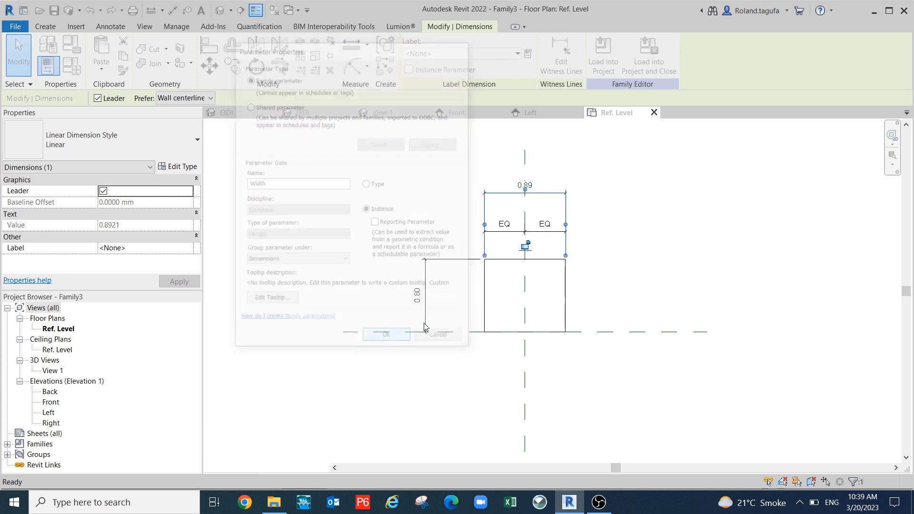
- Label the rectangle's vertical dimension with a new instance family parameter named Depth, grouped under Dimensions
{"action": "scroll", "coordinate": [453, 286], "scroll_direction": "up", "scroll_amount": 1}
{"action": "left_click", "coordinate": [422, 285]}
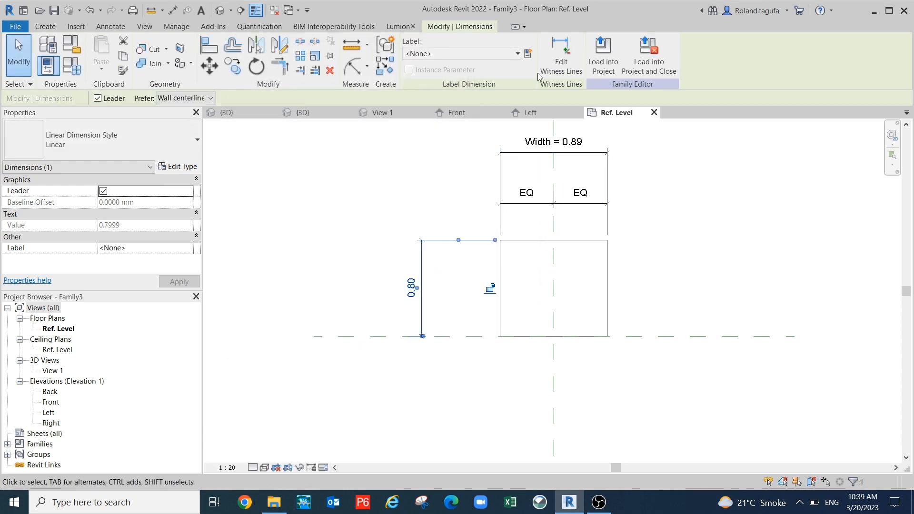
{"action": "left_click", "coordinate": [533, 56]}
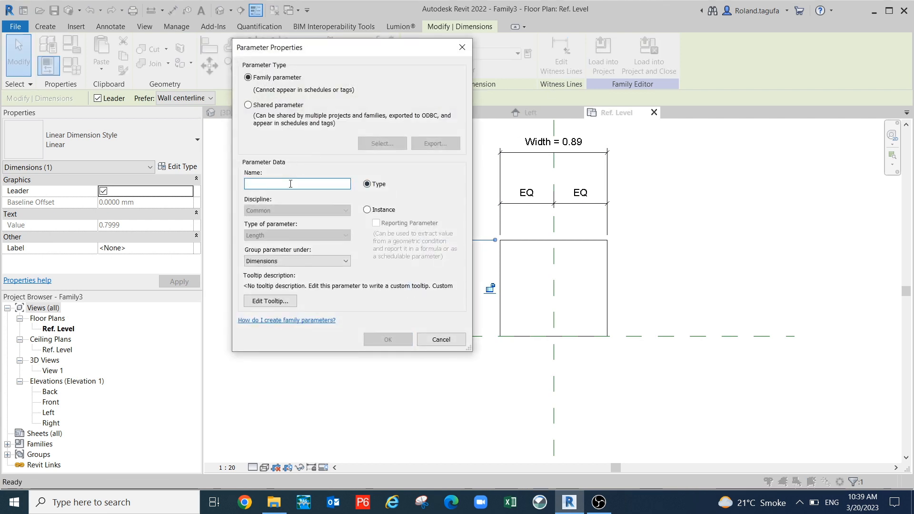
{"action": "type", "text": "DE"}
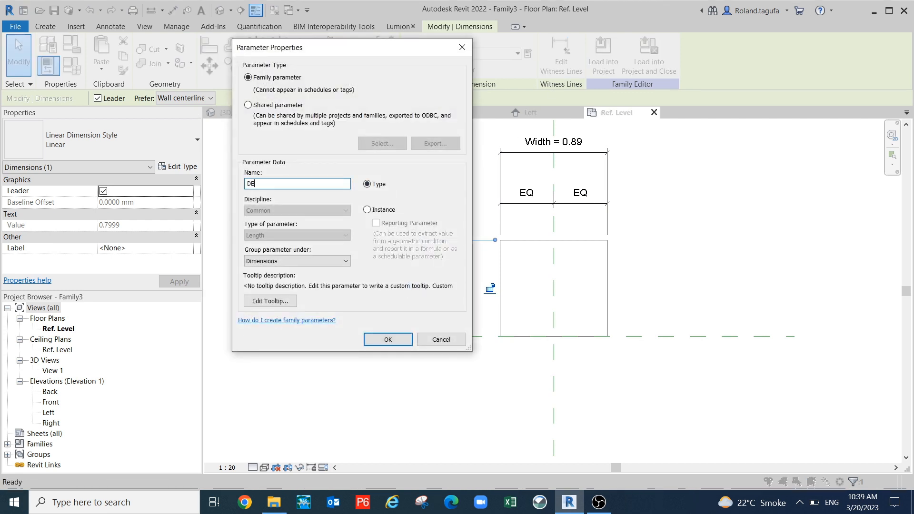
{"action": "type", "text": "epth"}
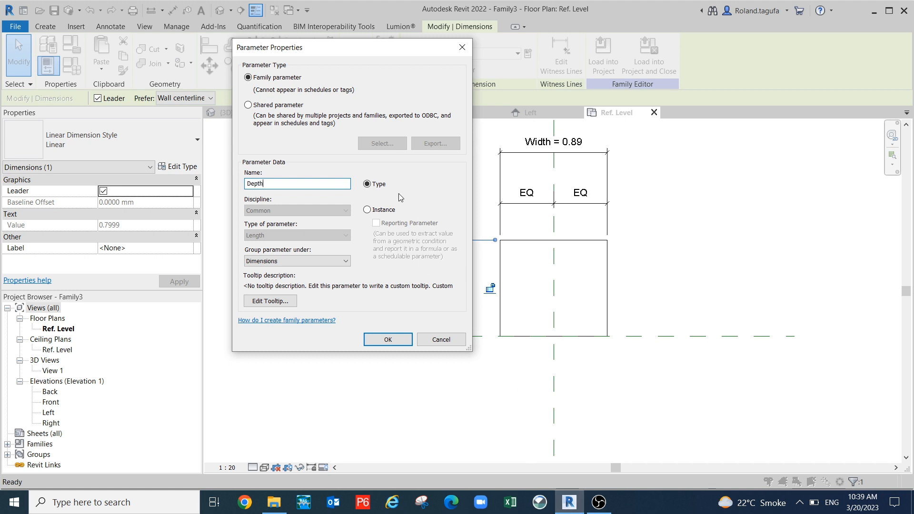
{"action": "left_click", "coordinate": [381, 210]}
{"action": "left_click", "coordinate": [388, 339]}
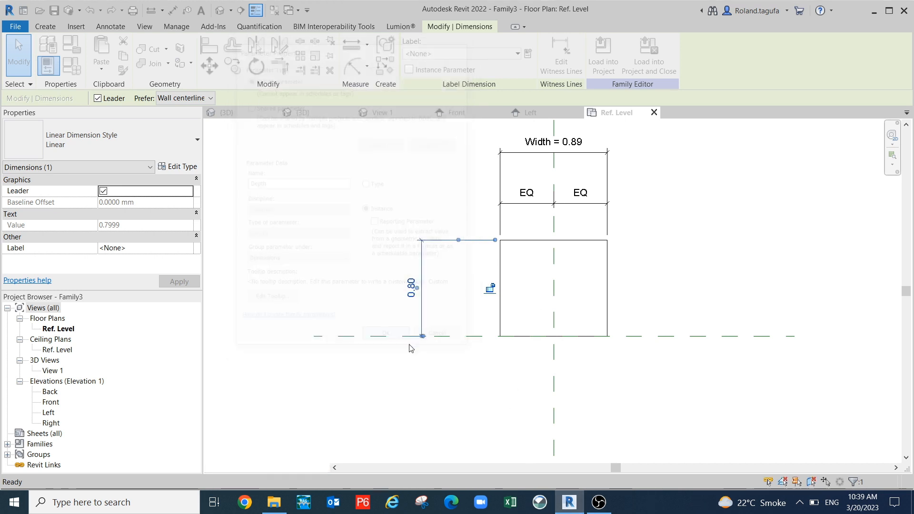
{"action": "middle_click_drag", "start_coordinate": [474, 382], "coordinate": [476, 427]}
{"action": "middle_click_drag", "start_coordinate": [625, 311], "coordinate": [613, 351]}
{"action": "scroll", "coordinate": [608, 313], "scroll_direction": "down", "scroll_amount": 1}
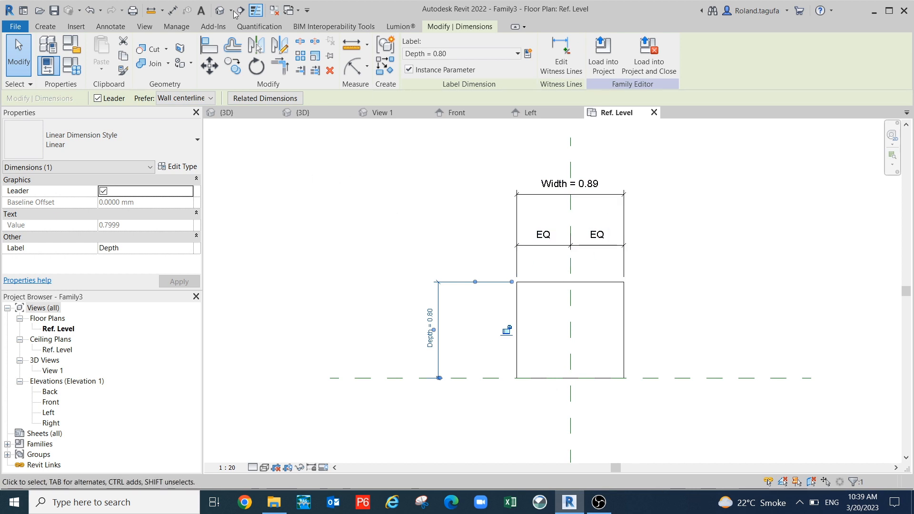
- Start saving the family into the Desktop folder Lecture for Revit Family under the file name PRF_Rectangle
{"action": "left_click", "coordinate": [52, 16]}
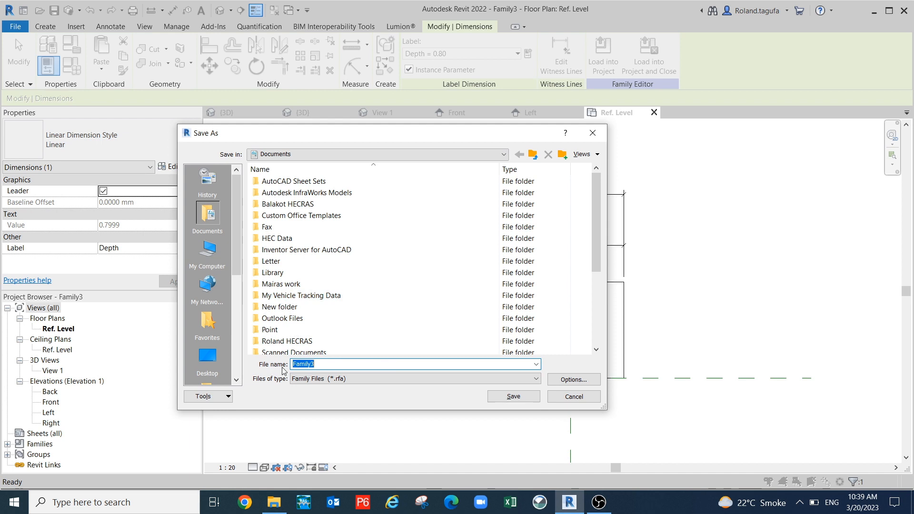
{"action": "left_click", "coordinate": [213, 359]}
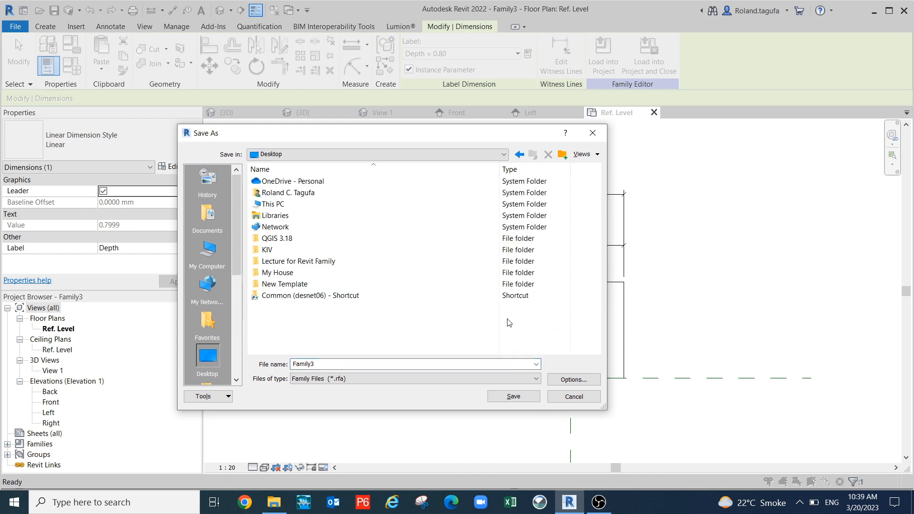
{"action": "double_click", "coordinate": [312, 262]}
{"action": "left_click", "coordinate": [326, 363]}
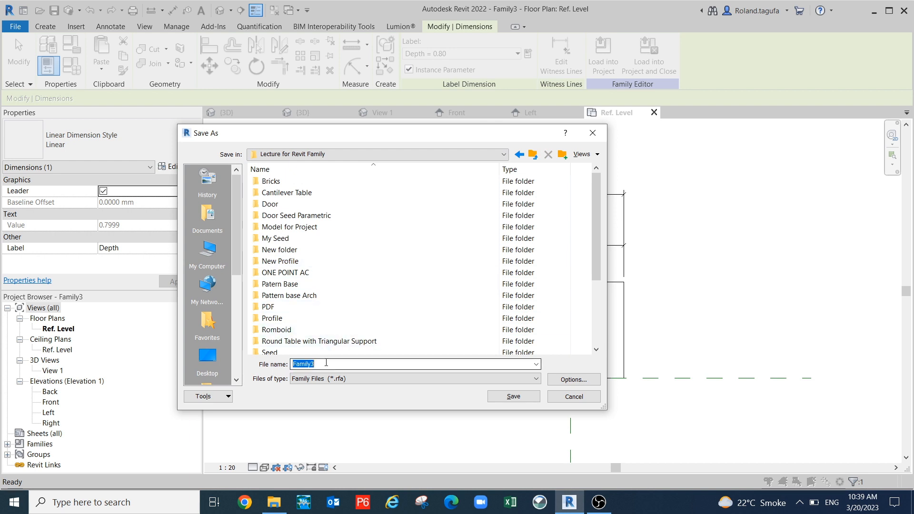
{"action": "type", "text": "P"}
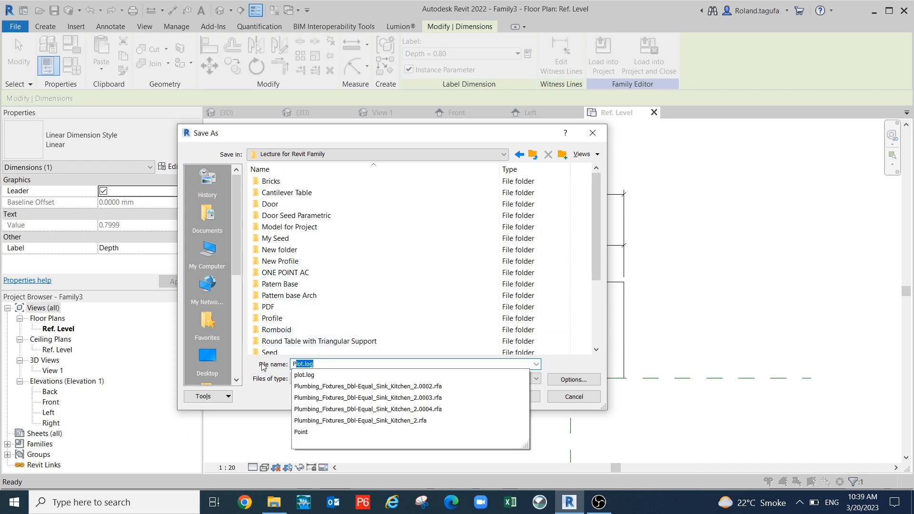
{"action": "type", "text": "RF"}
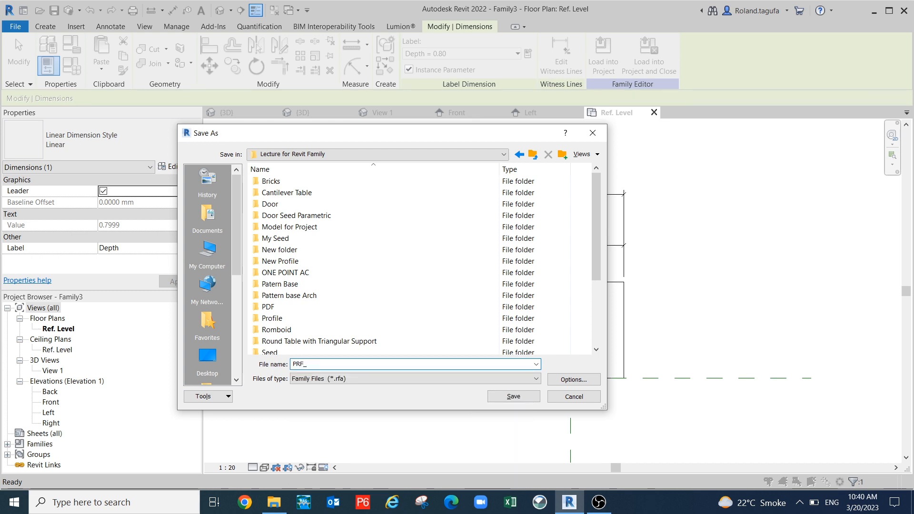
{"action": "type", "text": "_Re"}
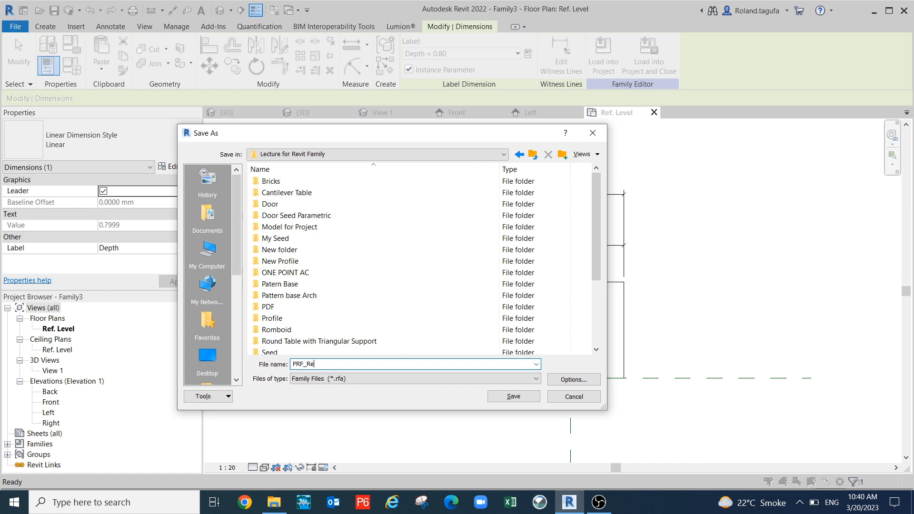
{"action": "type", "text": "ctangle"}
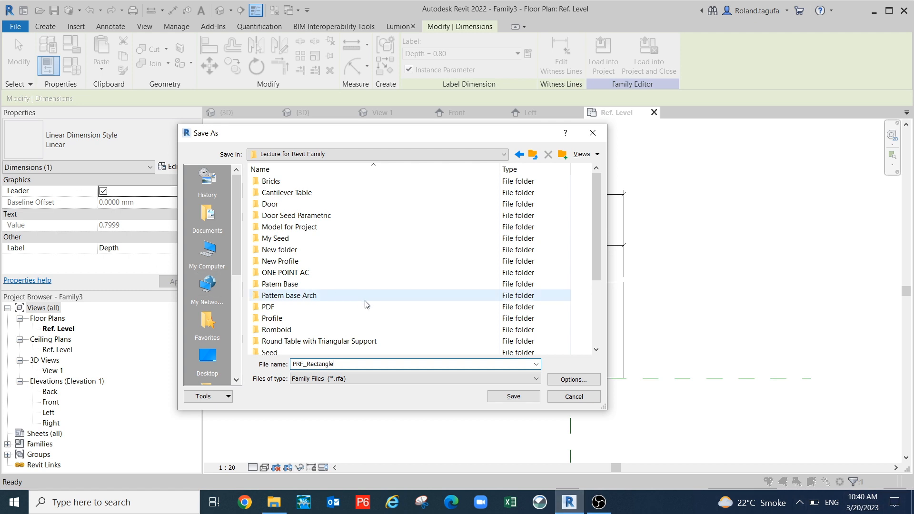
- Limit the maximum number of backups to 1 in the file save options and save the family
{"action": "left_click", "coordinate": [577, 380]}
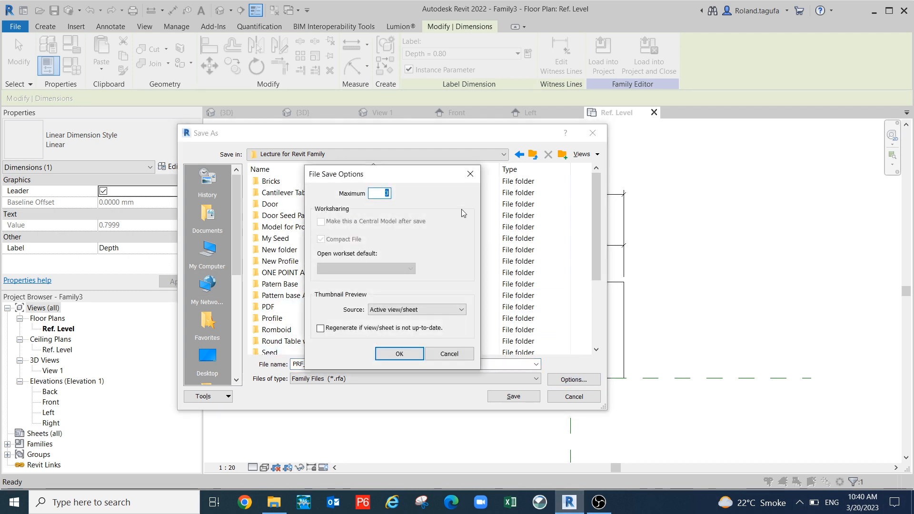
{"action": "type", "text": "1"}
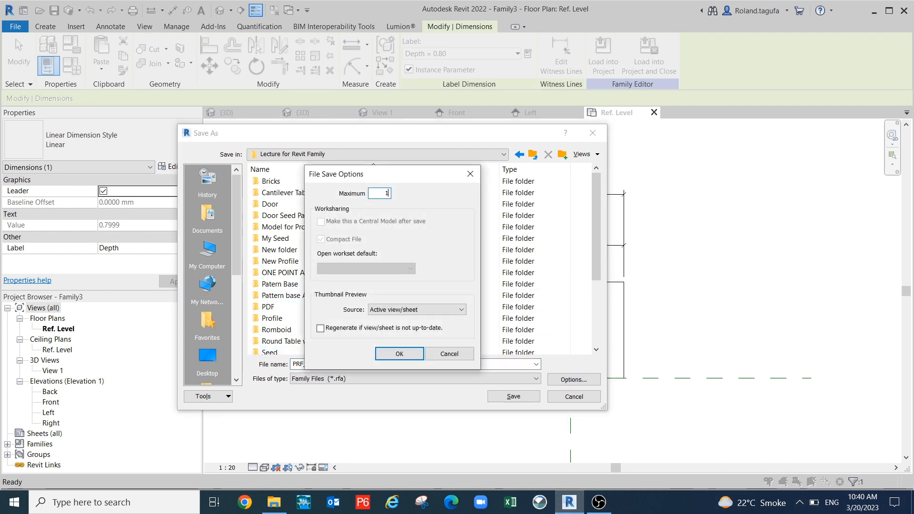
{"action": "left_click", "coordinate": [400, 354]}
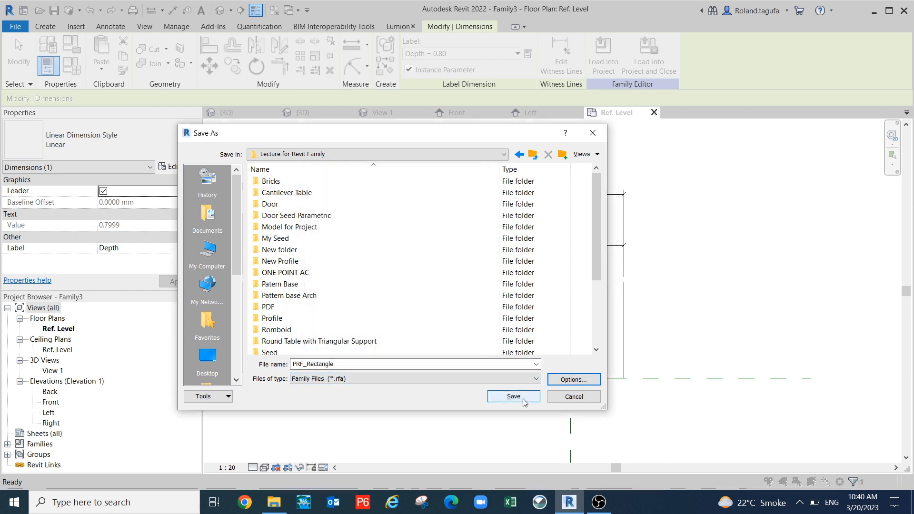
{"action": "left_click", "coordinate": [513, 396]}
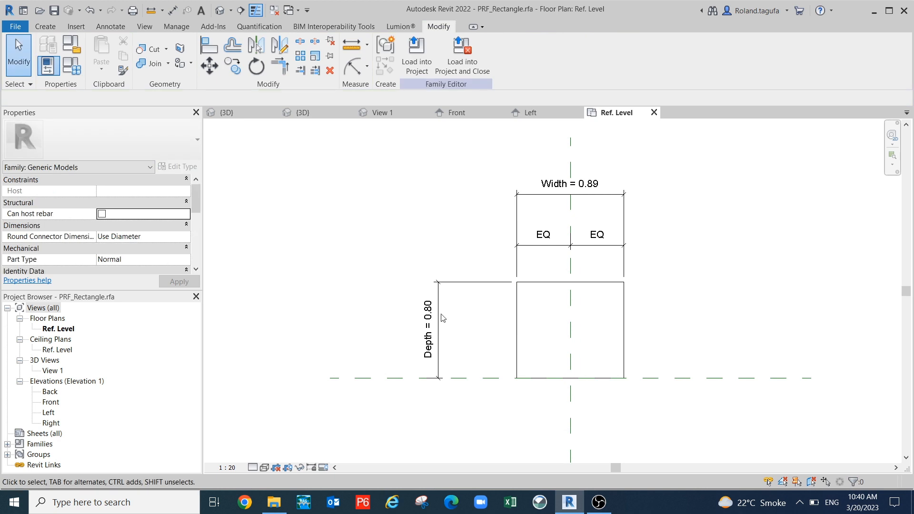
- Turn on Always vertical and turn off Work Plane-Based in the family's properties
{"action": "left_click_drag", "start_coordinate": [198, 195], "coordinate": [202, 248]}
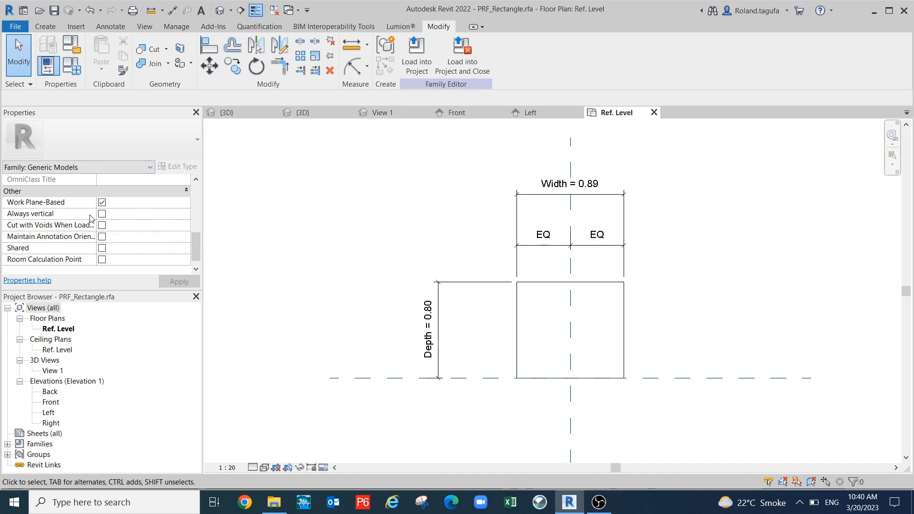
{"action": "left_click", "coordinate": [102, 214]}
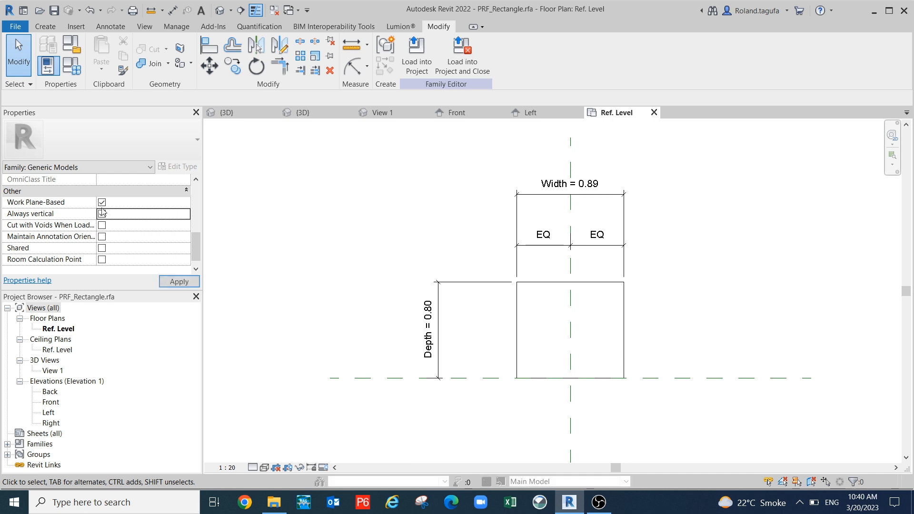
{"action": "left_click", "coordinate": [103, 203]}
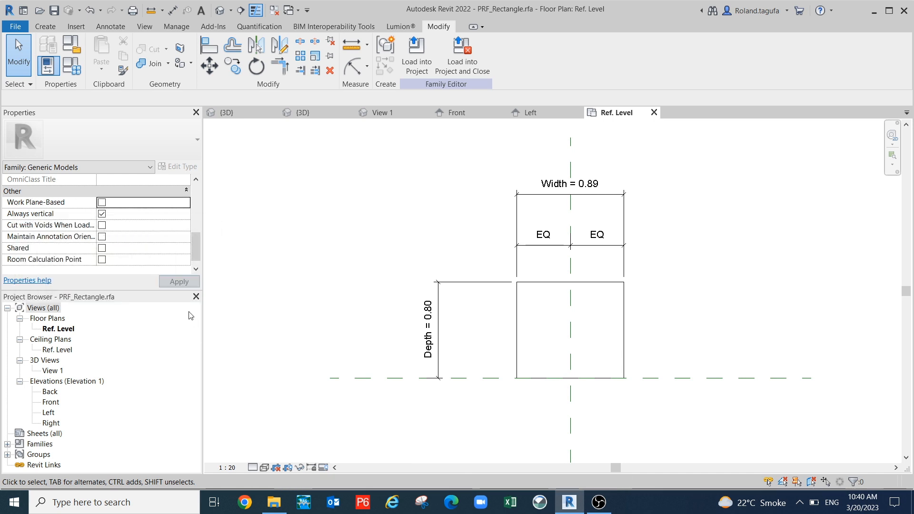
{"action": "left_click", "coordinate": [195, 286]}
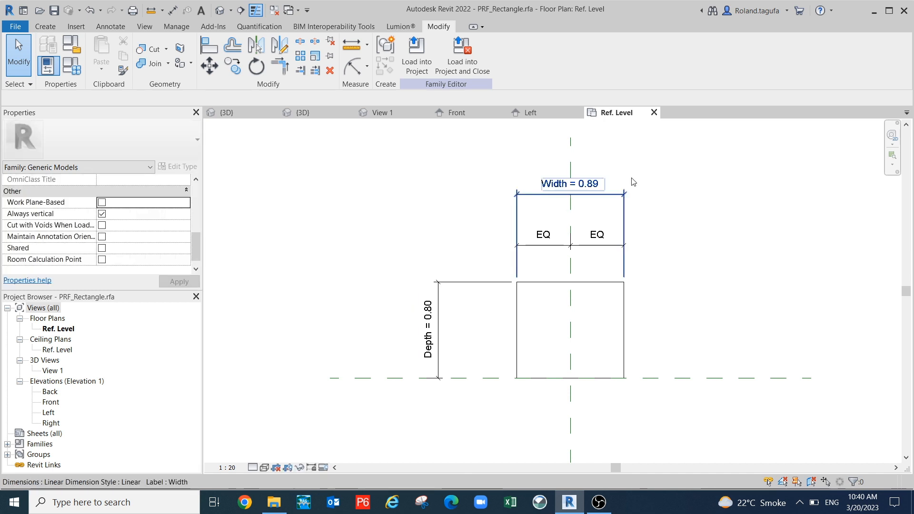
- Load the PRF_Rectangle family into the open Family2 file only, leaving Family1 out
{"action": "left_click", "coordinate": [416, 53]}
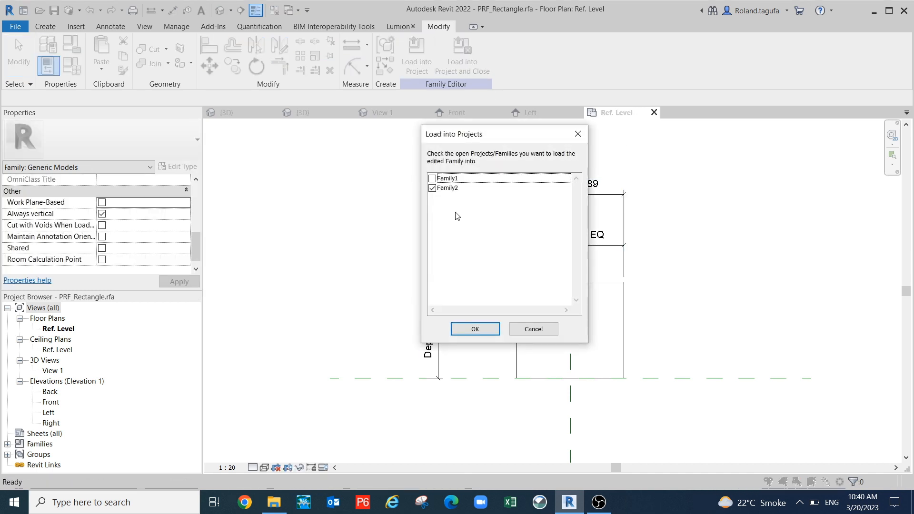
{"action": "left_click", "coordinate": [432, 179]}
{"action": "left_click", "coordinate": [432, 188]}
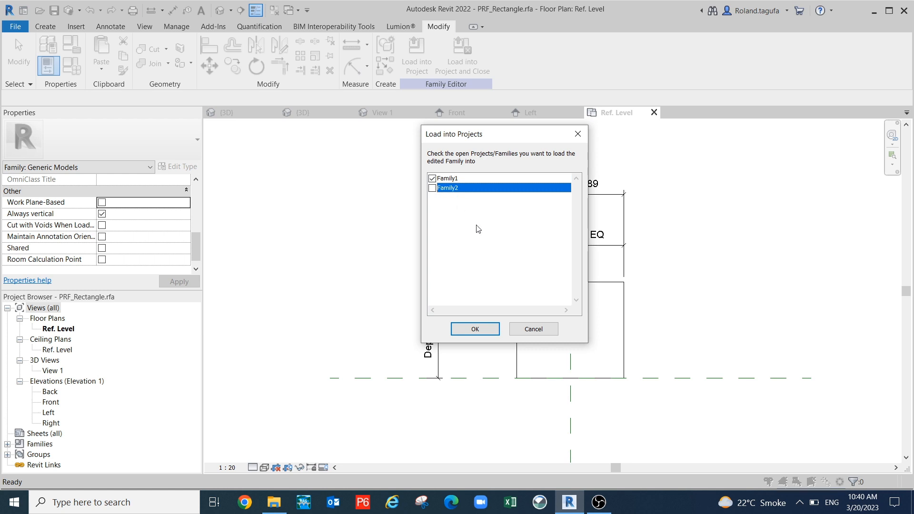
{"action": "left_click", "coordinate": [480, 329]}
{"action": "left_click", "coordinate": [435, 179]}
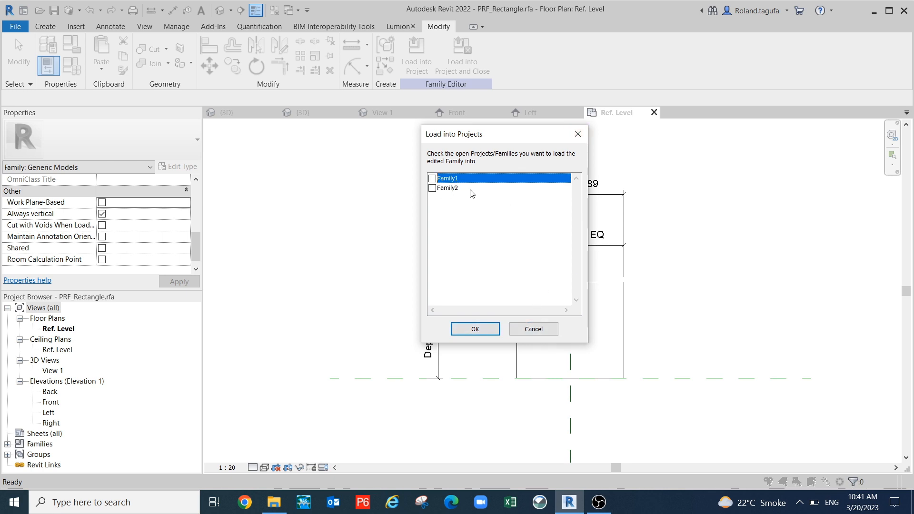
{"action": "left_click", "coordinate": [433, 188]}
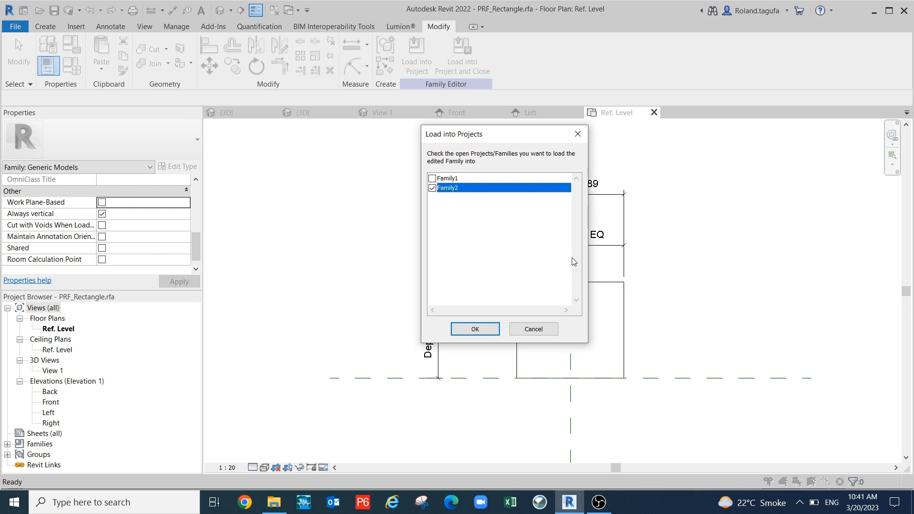
{"action": "left_click", "coordinate": [473, 329]}
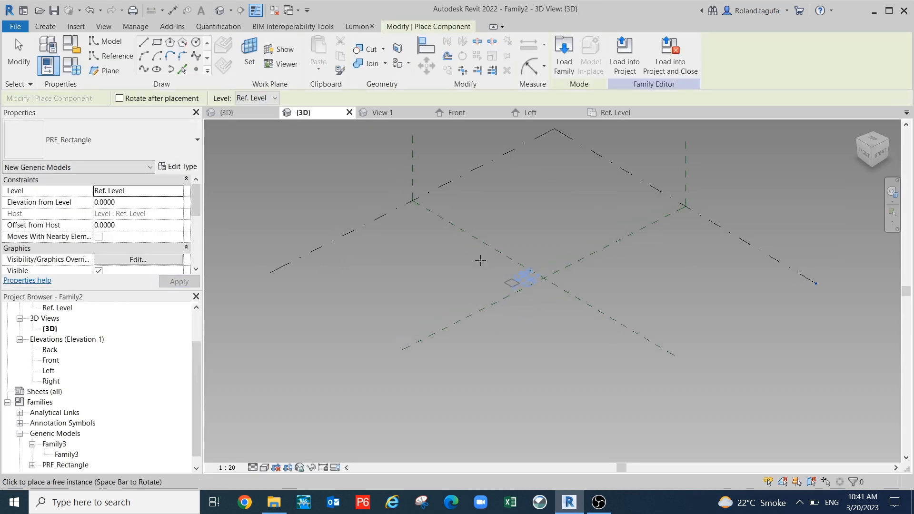
- Draw a wavy eight-point spline model line on the Ref. Level plane in the 3D view, ending the component placement first
{"action": "scroll", "coordinate": [496, 172], "scroll_direction": "down", "scroll_amount": 1}
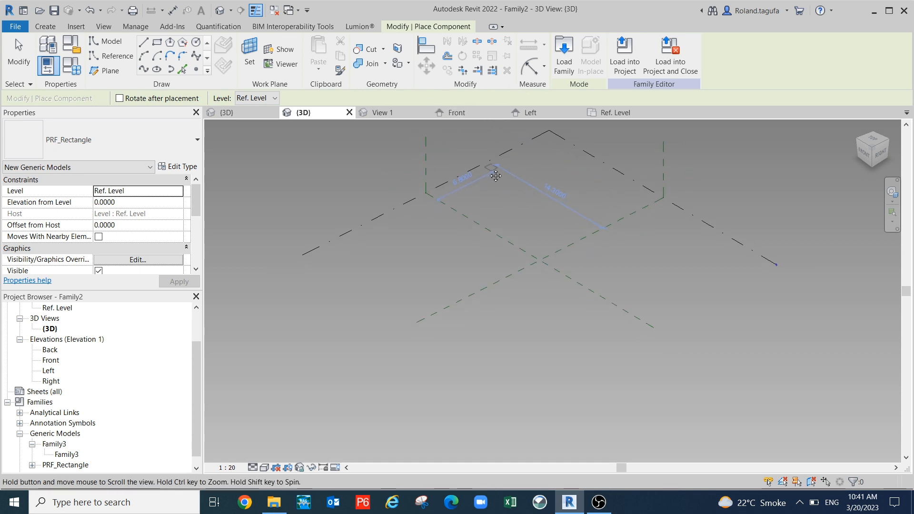
{"action": "left_click", "coordinate": [196, 57]}
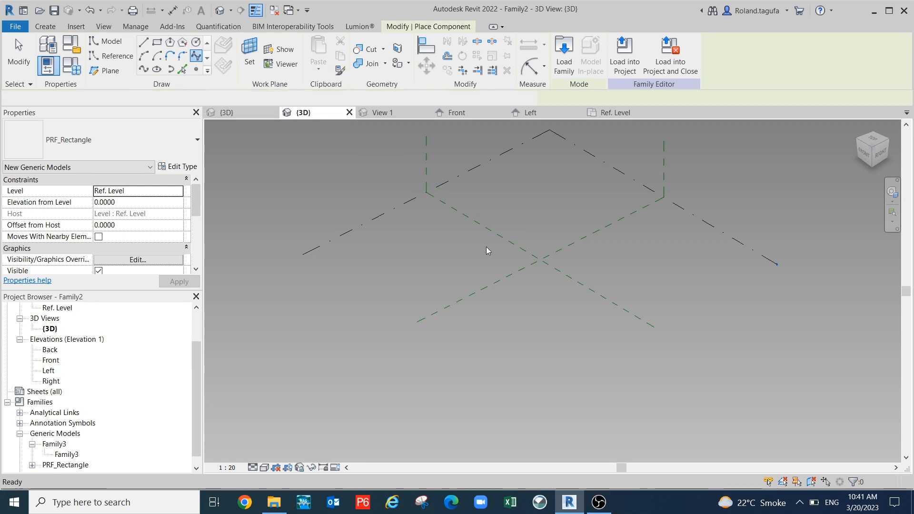
{"action": "key", "text": "Escape"}
{"action": "left_click", "coordinate": [342, 234]}
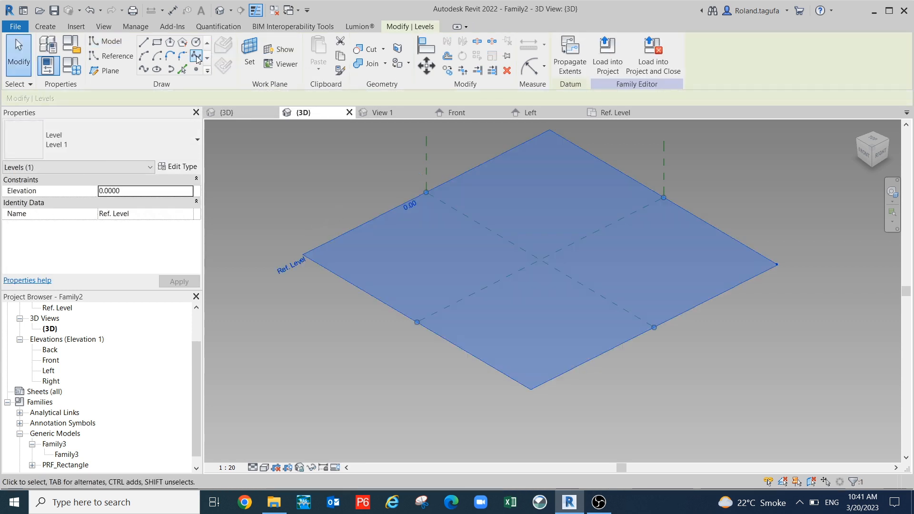
{"action": "key", "text": "Return"}
{"action": "left_click", "coordinate": [405, 261]}
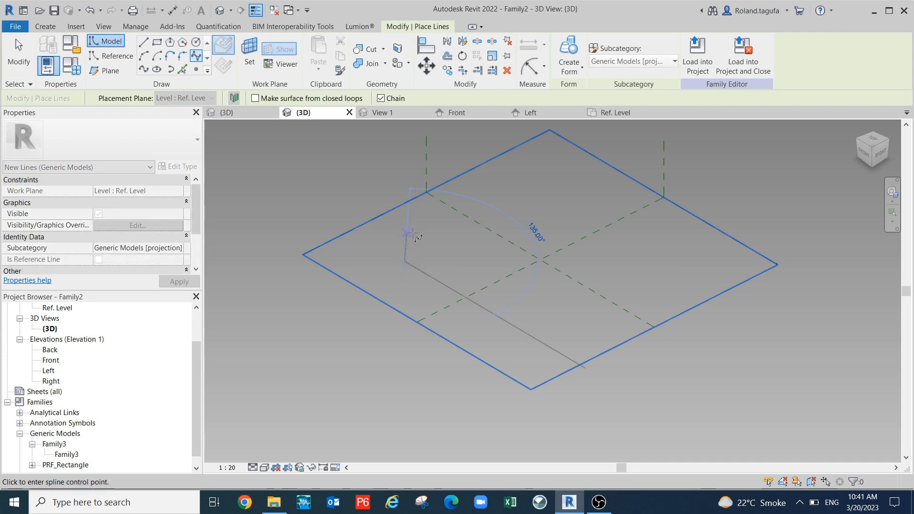
{"action": "left_click", "coordinate": [419, 235]}
{"action": "left_click", "coordinate": [457, 247]}
{"action": "left_click", "coordinate": [457, 217]}
{"action": "left_click", "coordinate": [508, 218]}
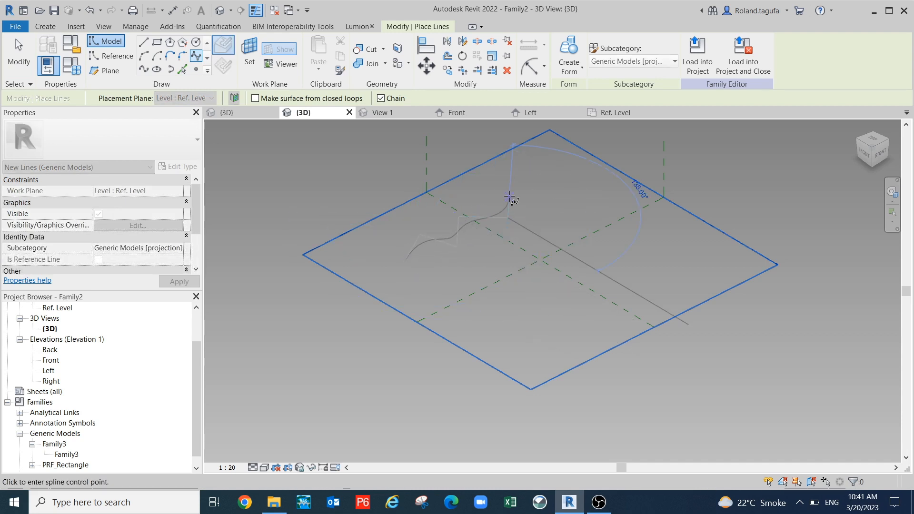
{"action": "left_click", "coordinate": [504, 186]}
{"action": "left_click", "coordinate": [548, 186]}
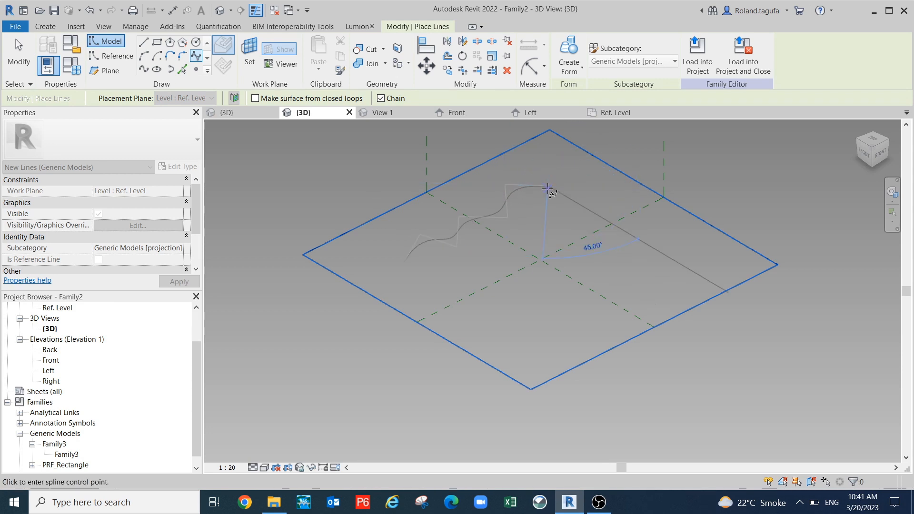
{"action": "left_click", "coordinate": [547, 165]}
{"action": "key", "text": "Escape"}
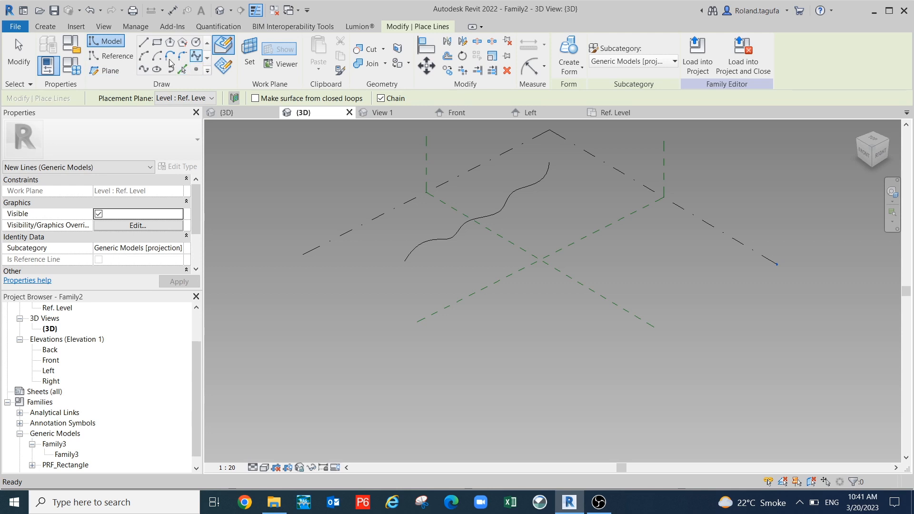
- Place a reference point on the spline near its start, at the first bend
{"action": "left_click", "coordinate": [111, 55]}
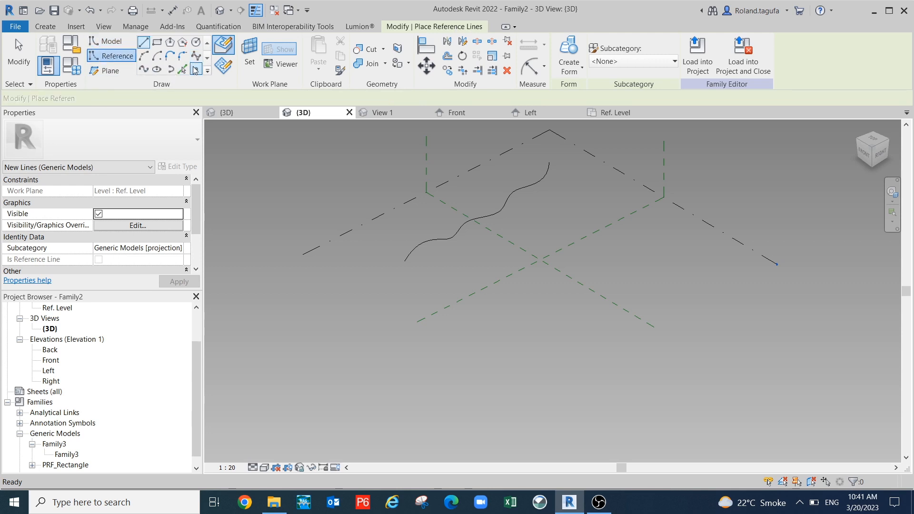
{"action": "left_click", "coordinate": [435, 239]}
{"action": "scroll", "coordinate": [505, 208], "scroll_direction": "up", "scroll_amount": 1}
{"action": "key", "text": "Escape"}
{"action": "key", "text": "Escape"}
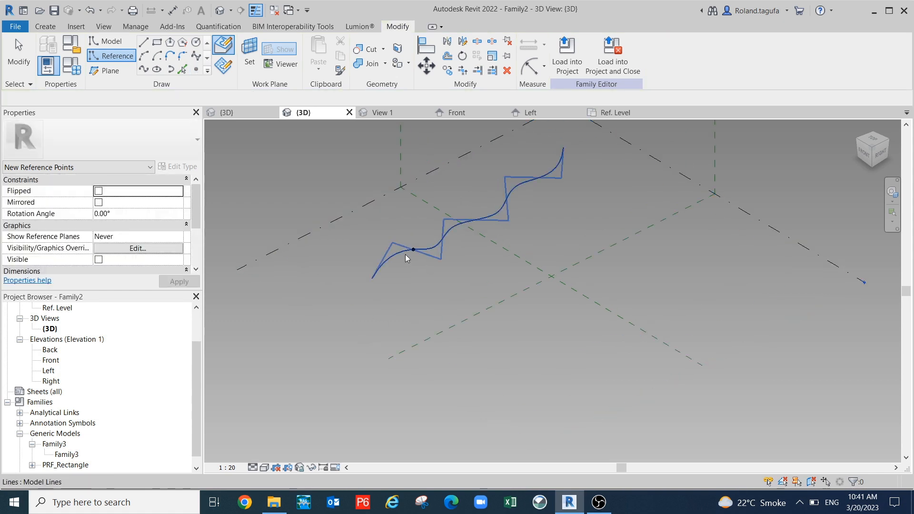
- Set the work plane to the plane of the spline's reference point that stands perpendicular to the curve
{"action": "left_click", "coordinate": [250, 55]}
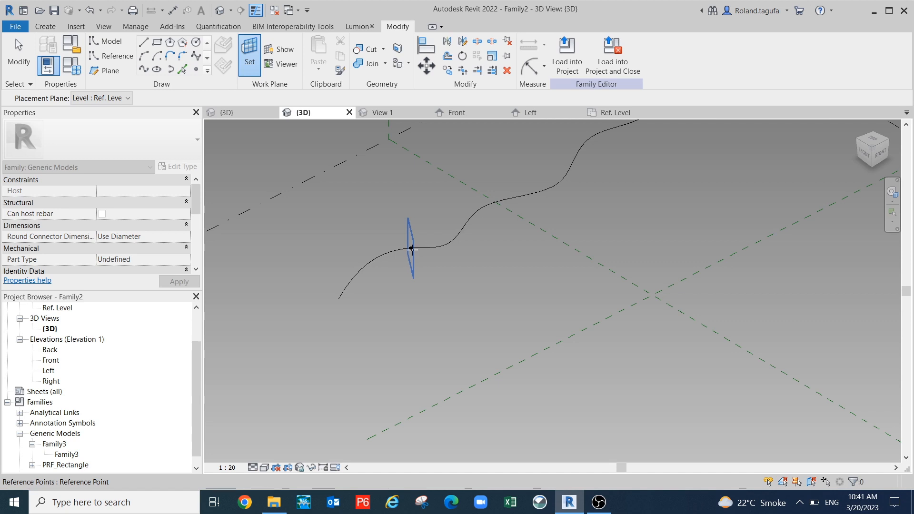
{"action": "left_click", "coordinate": [413, 249]}
{"action": "scroll", "coordinate": [428, 255], "scroll_direction": "up", "scroll_amount": 1}
{"action": "key", "text": "Escape"}
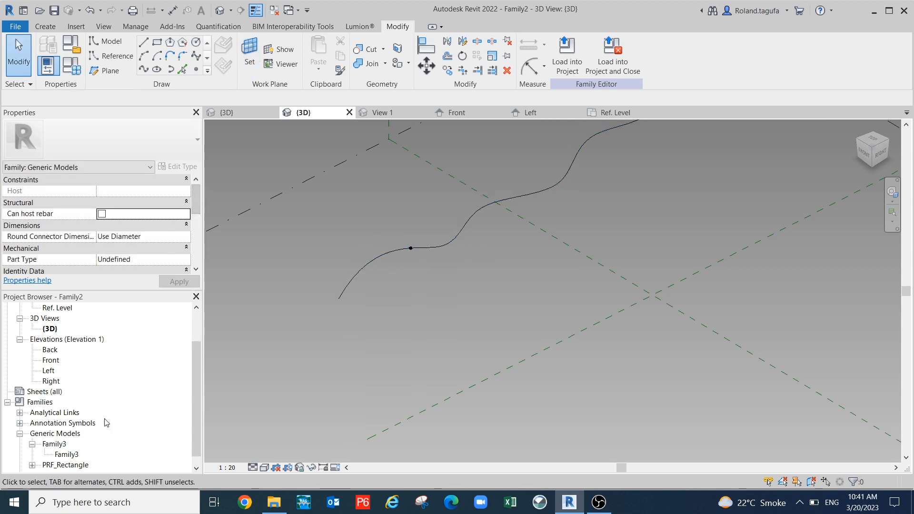
- Place an instance of the PRF_Rectangle family on the spline's reference point and end the component placement
{"action": "mouse_move", "coordinate": [197, 203]}
{"action": "left_mouse_down"}
{"action": "mouse_move", "coordinate": [199, 244]}
{"action": "mouse_move", "coordinate": [197, 201]}
{"action": "left_mouse_up"}
{"action": "left_click", "coordinate": [195, 418]}
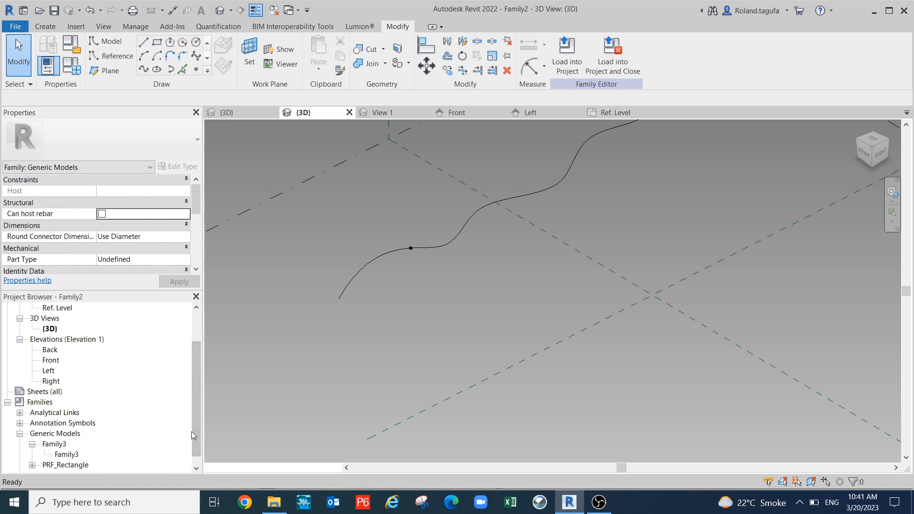
{"action": "left_click", "coordinate": [67, 455]}
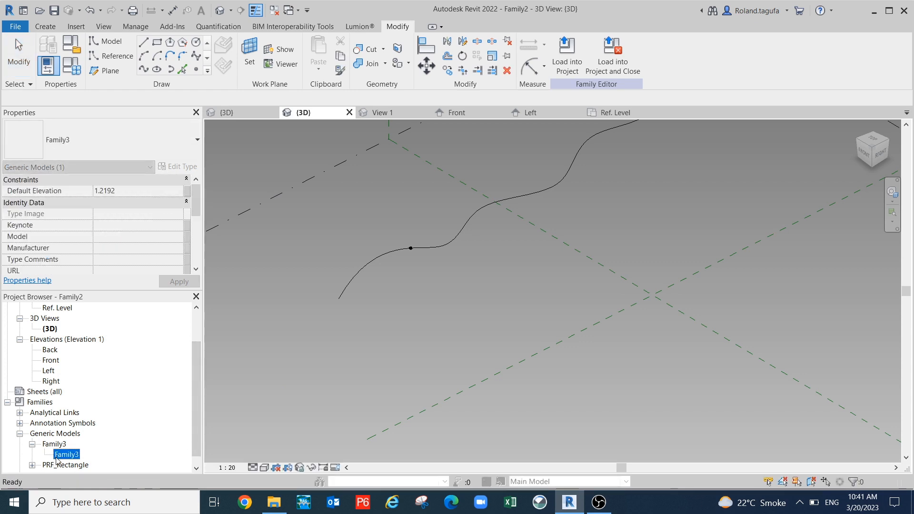
{"action": "left_click", "coordinate": [32, 465]}
{"action": "left_click_drag", "start_coordinate": [89, 468], "coordinate": [250, 385]}
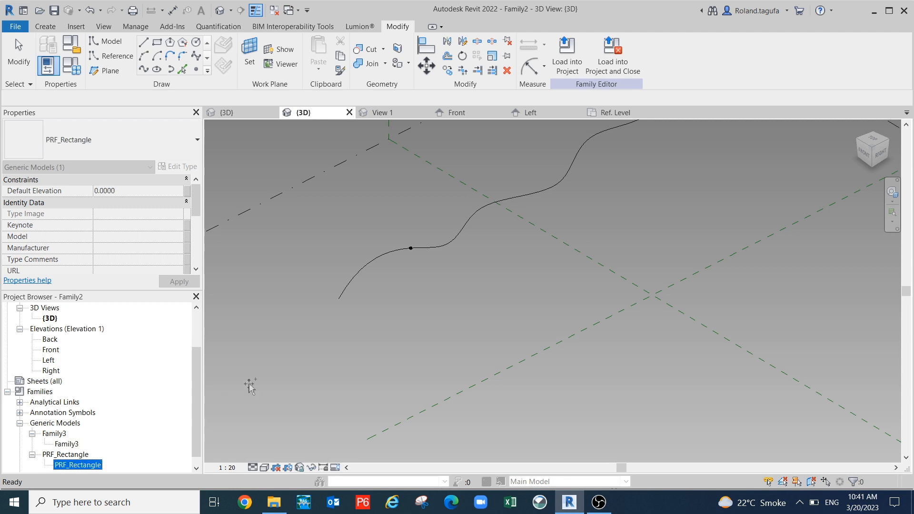
{"action": "left_click_drag", "start_coordinate": [428, 243], "coordinate": [410, 248]}
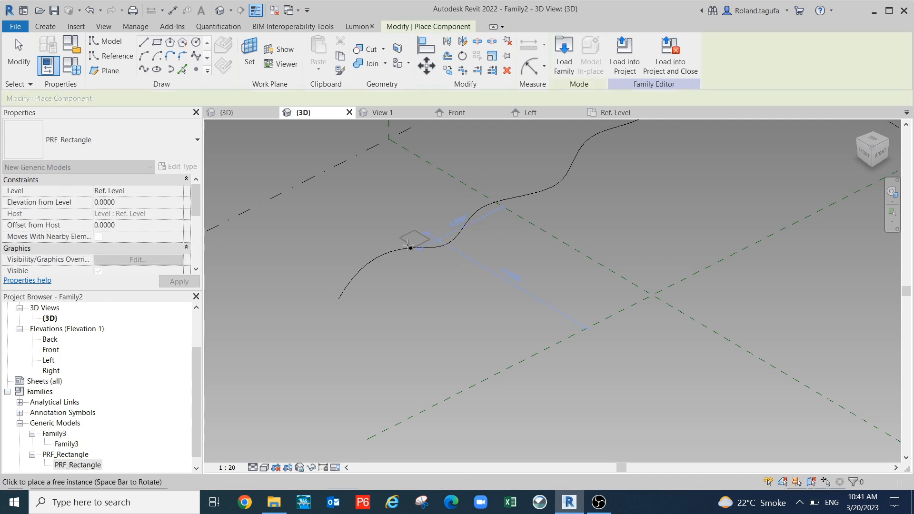
{"action": "scroll", "coordinate": [411, 248], "scroll_direction": "up", "scroll_amount": 1}
{"action": "scroll", "coordinate": [410, 248], "scroll_direction": "up", "scroll_amount": 1}
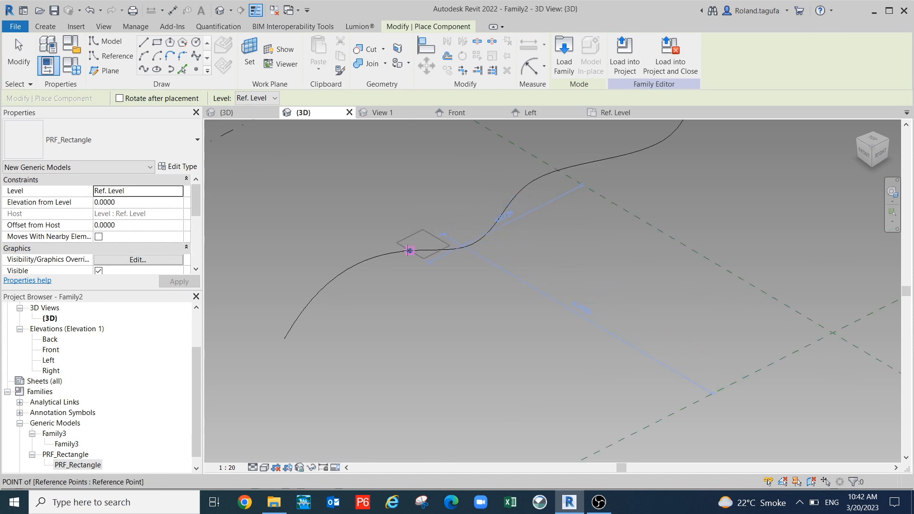
{"action": "left_click", "coordinate": [409, 250]}
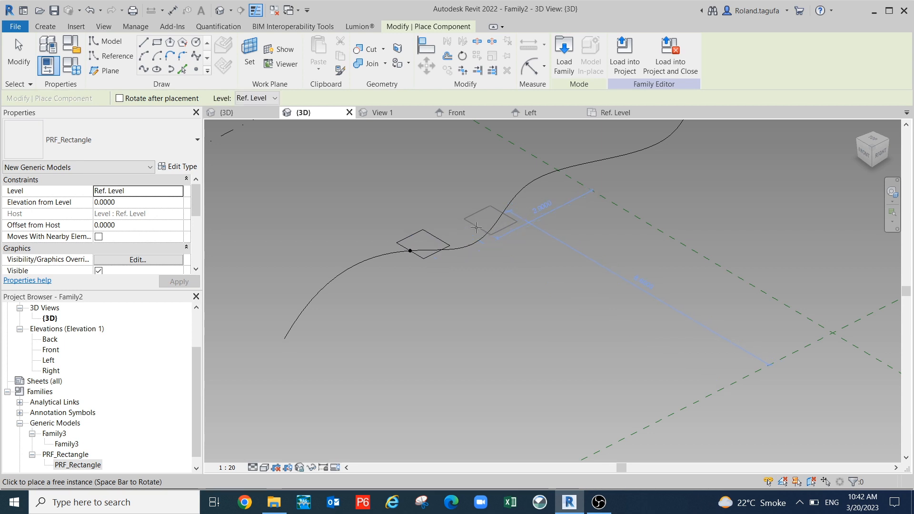
{"action": "key", "text": "Escape"}
{"action": "key", "text": "Escape"}
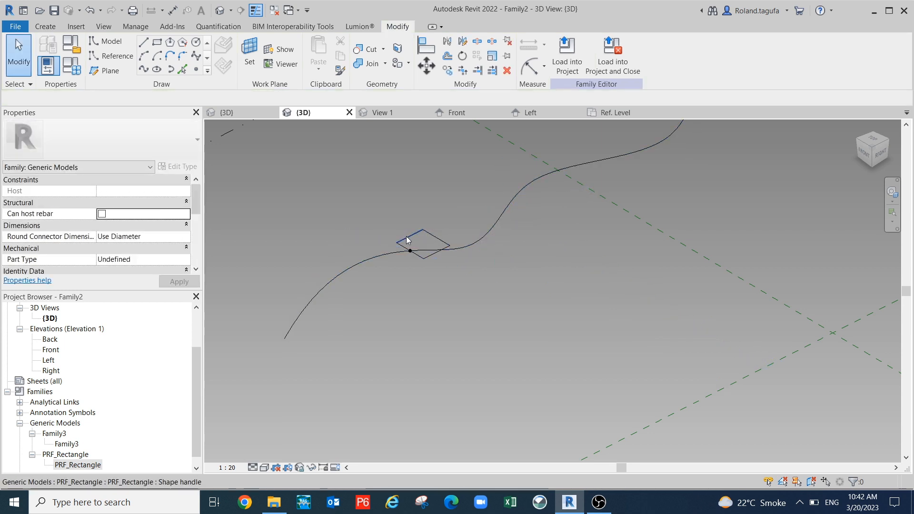
- Delete the PRF_Rectangle instance lying flat at the reference point
{"action": "scroll", "coordinate": [408, 241], "scroll_direction": "up", "scroll_amount": 2}
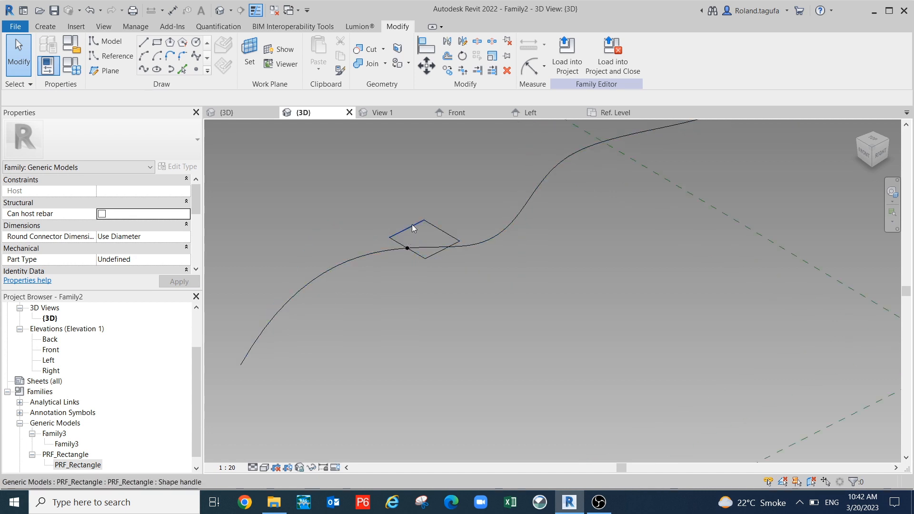
{"action": "left_click", "coordinate": [414, 229]}
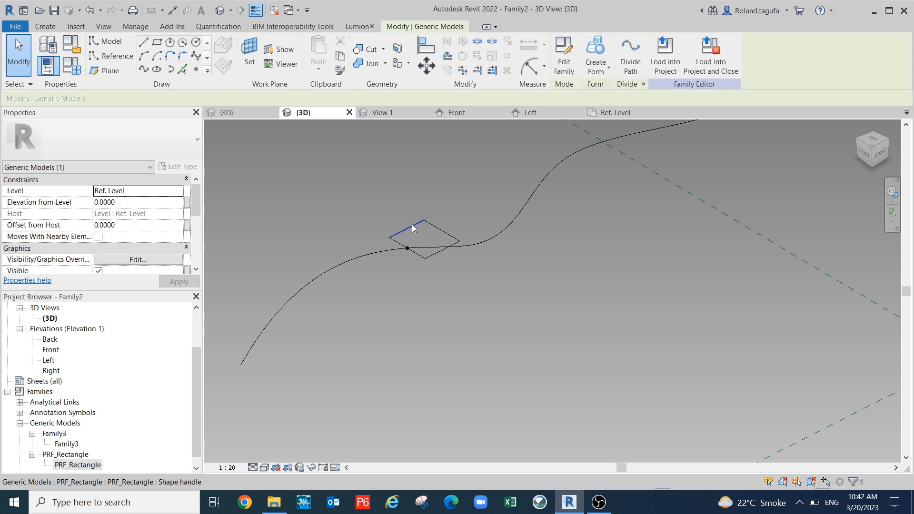
{"action": "key", "text": "Escape"}
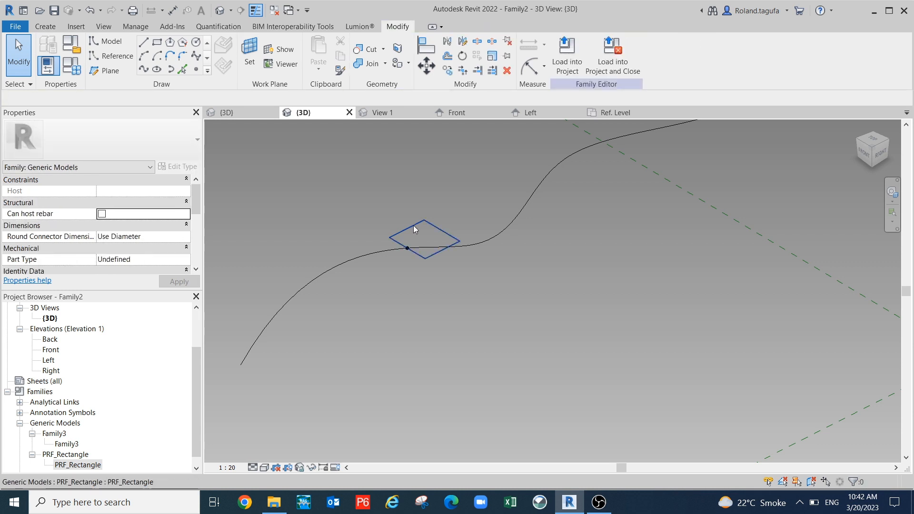
{"action": "left_click", "coordinate": [414, 229]}
{"action": "key", "text": "Delete"}
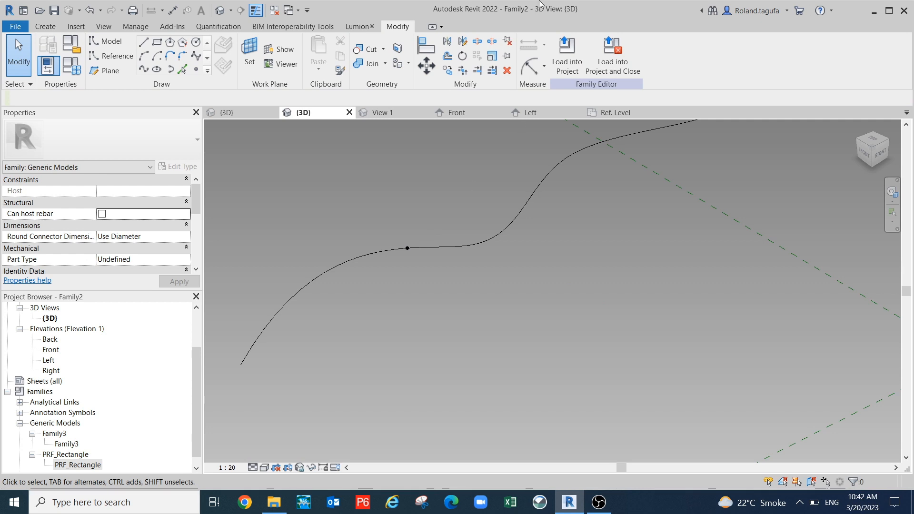
- Try to place PRF_Rectangle on the reference point again after resetting the work plane to one of the point's own planes
{"action": "left_click", "coordinate": [248, 48]}
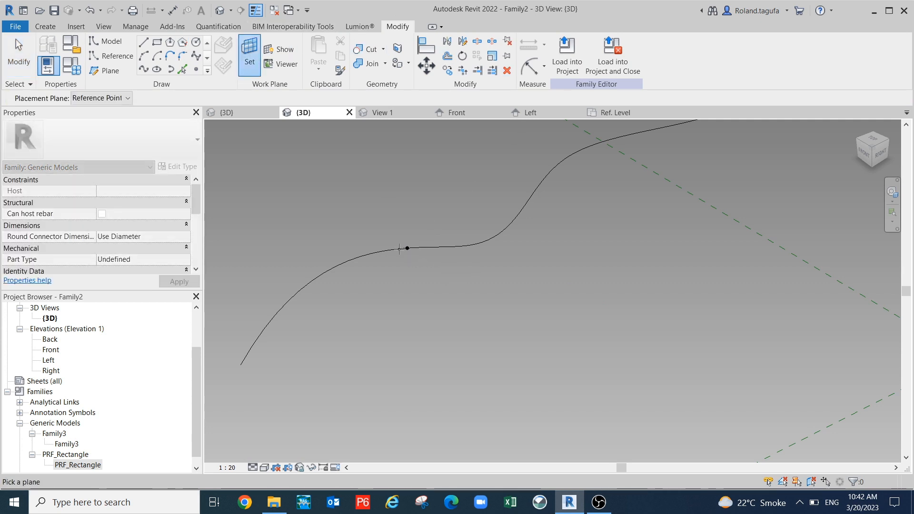
{"action": "key", "text": "Tab"}
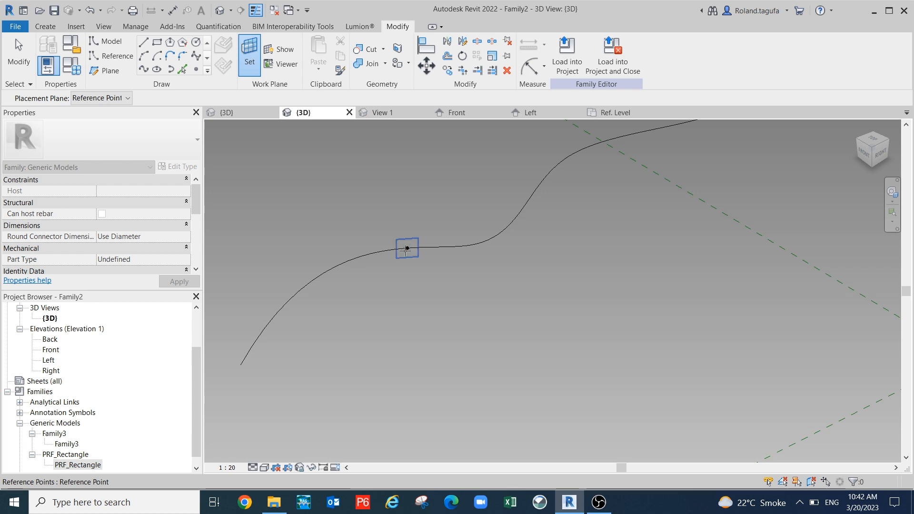
{"action": "left_click", "coordinate": [407, 248]}
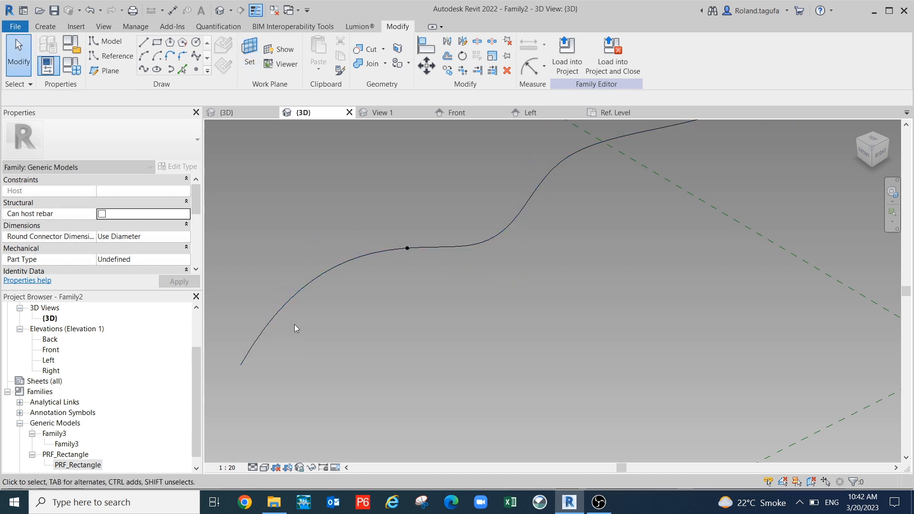
{"action": "left_click", "coordinate": [76, 465]}
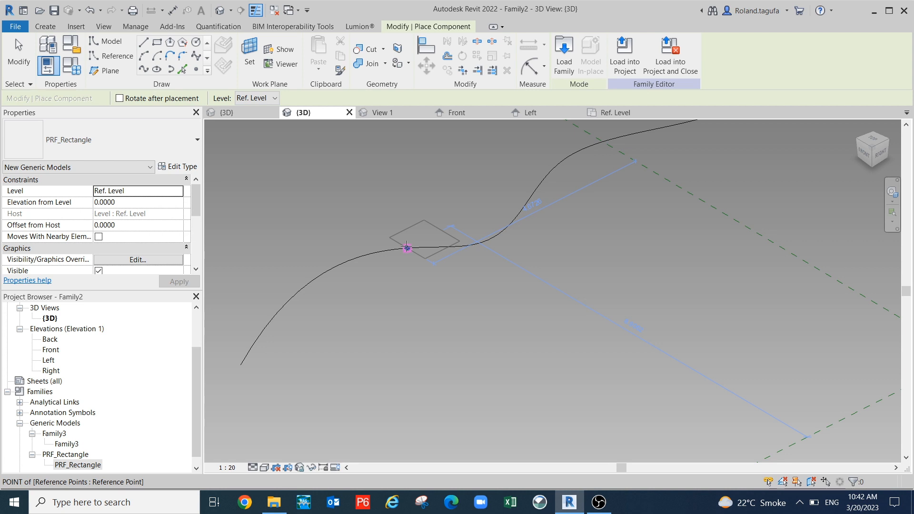
{"action": "key", "text": "Escape"}
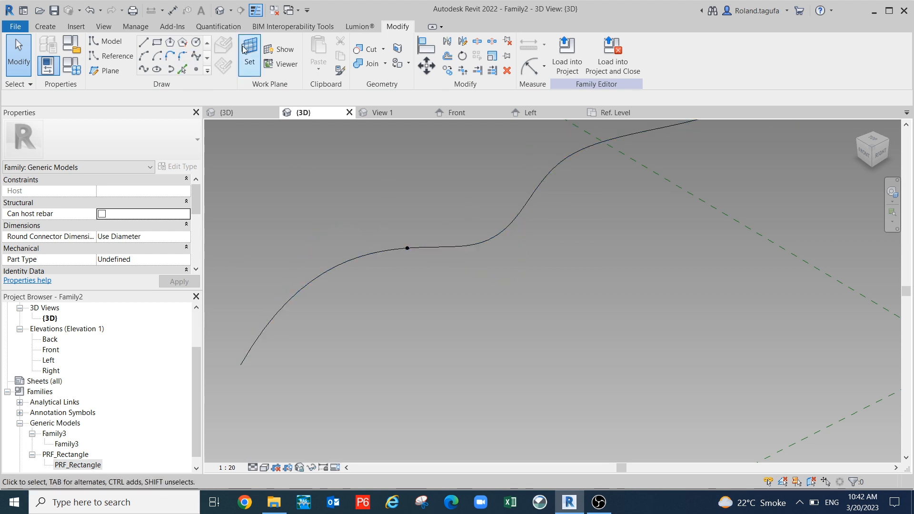
{"action": "left_click", "coordinate": [254, 59]}
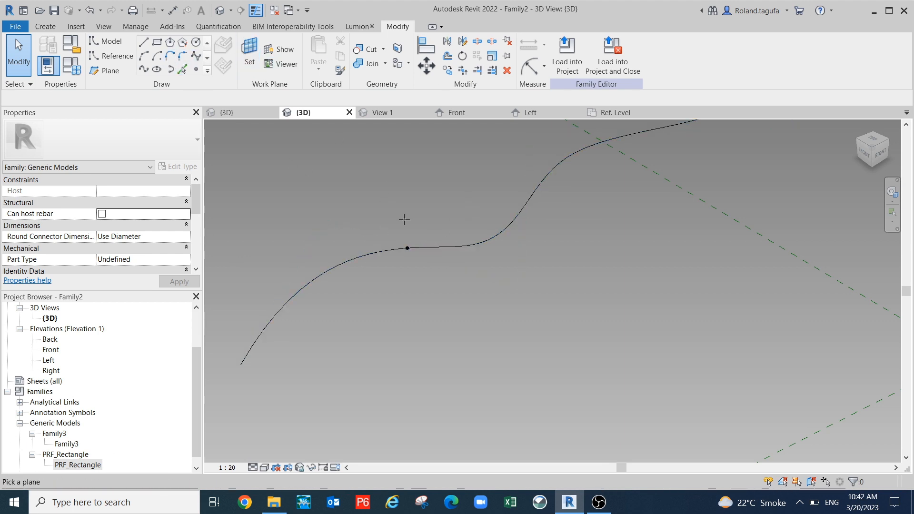
{"action": "left_click", "coordinate": [407, 248]}
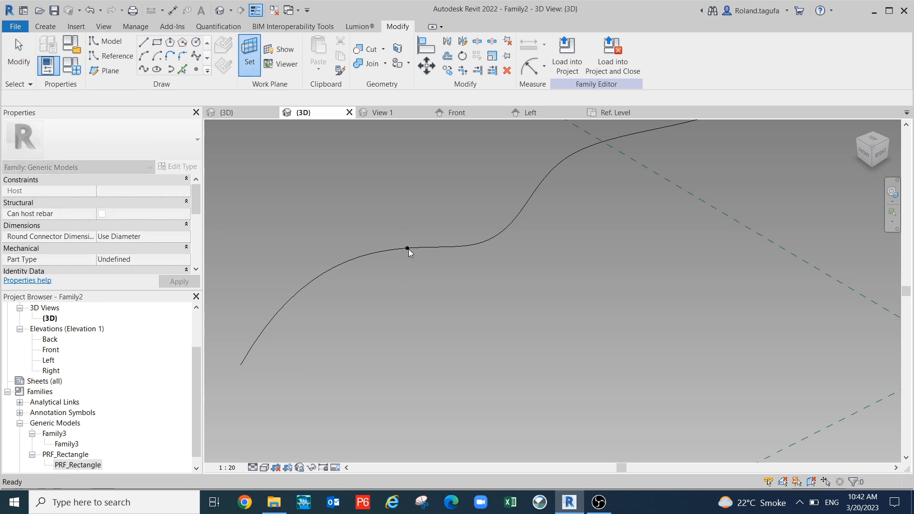
{"action": "left_click", "coordinate": [86, 464]}
{"action": "left_click_drag", "start_coordinate": [375, 242], "coordinate": [381, 243]}
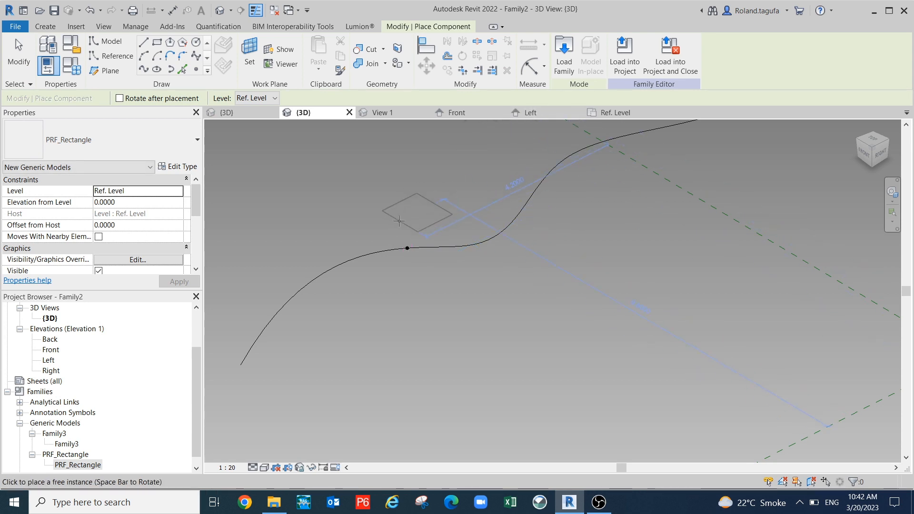
{"action": "key", "text": "Escape"}
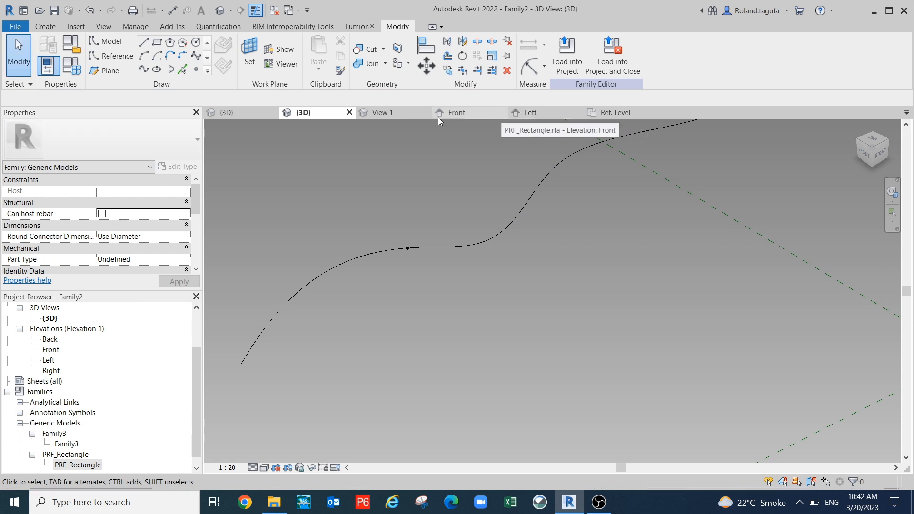
- In the PRF_Rectangle family's Ref. Level plan, turn off Always vertical and turn on Work Plane-Based
{"action": "left_click", "coordinate": [615, 112]}
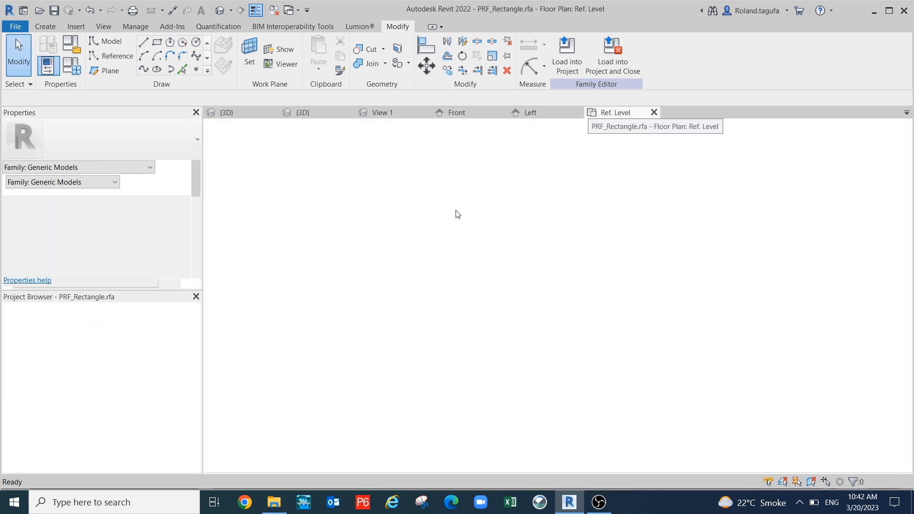
{"action": "left_click_drag", "start_coordinate": [199, 210], "coordinate": [201, 254]}
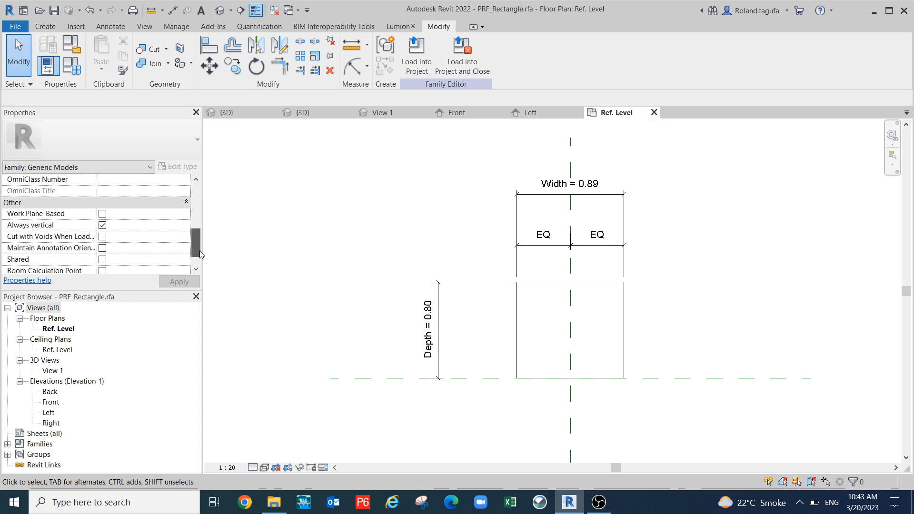
{"action": "left_click", "coordinate": [109, 230]}
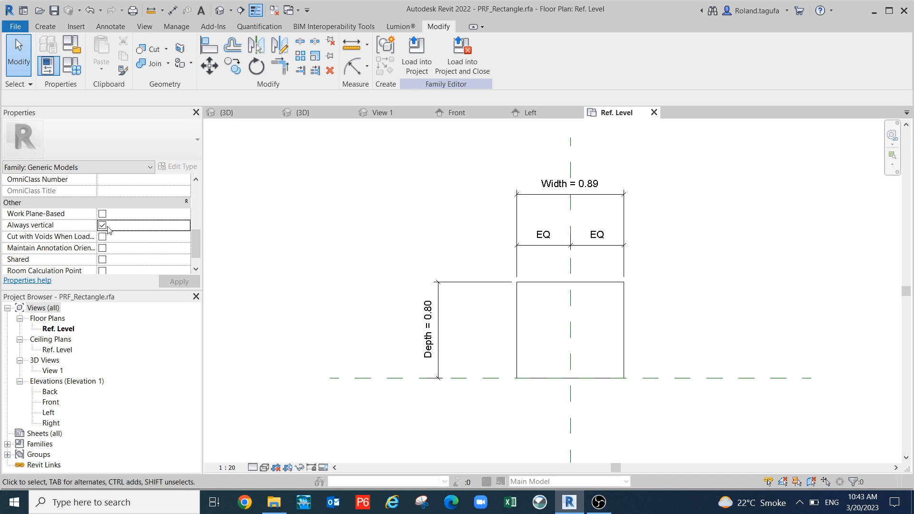
{"action": "left_click", "coordinate": [103, 225]}
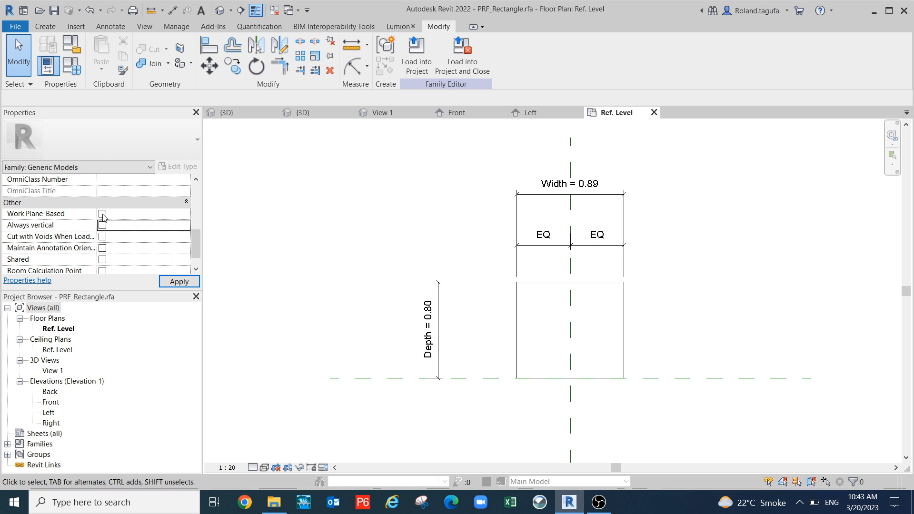
{"action": "left_click", "coordinate": [102, 214]}
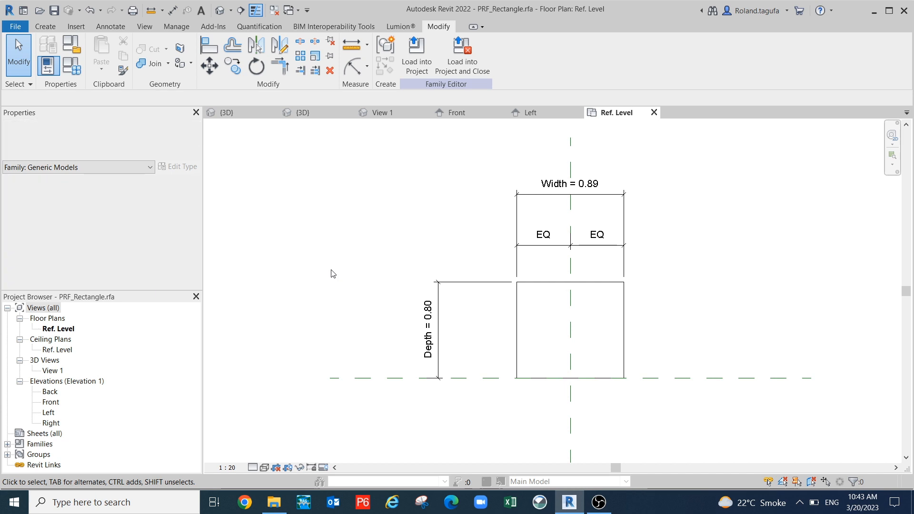
- Reload the modified PRF_Rectangle family into Family2 only
{"action": "left_click", "coordinate": [416, 54]}
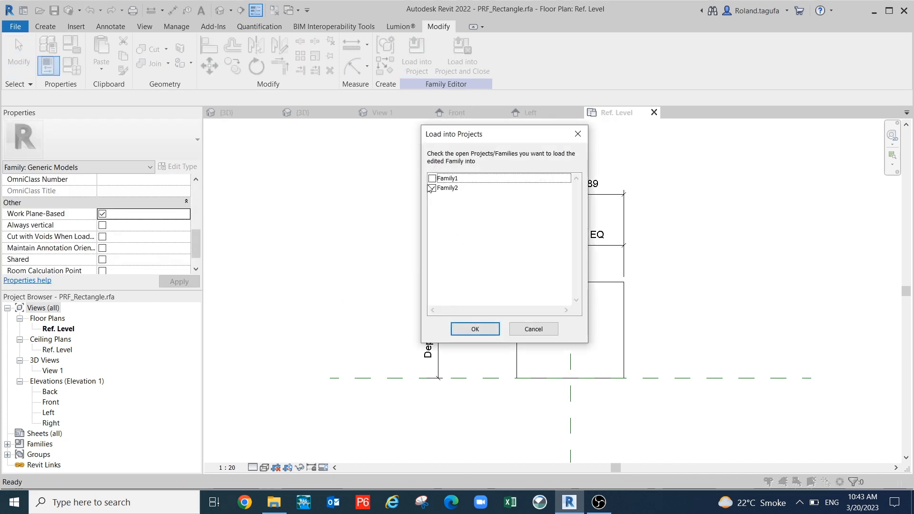
{"action": "left_click", "coordinate": [476, 329]}
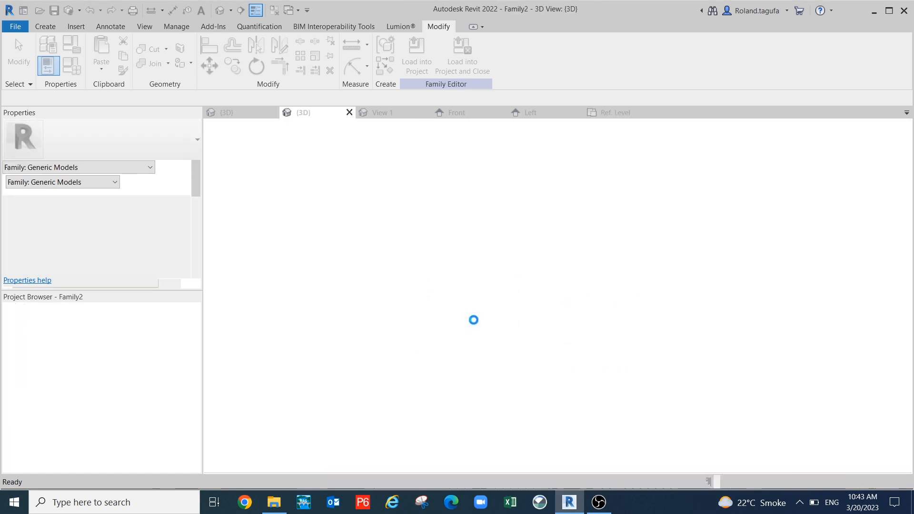
{"action": "left_click", "coordinate": [450, 241]}
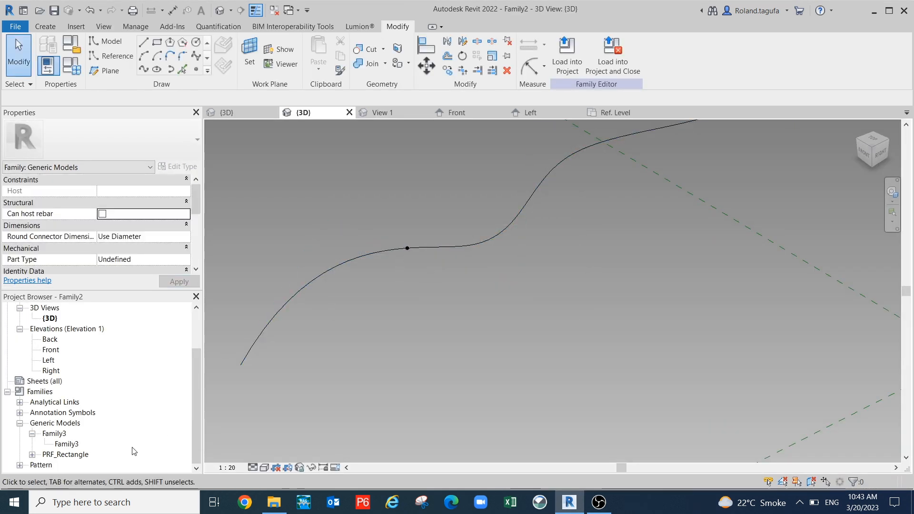
- Expand the PRF_Rectangle family under Generic Models and set the work plane to the reference point's plane perpendicular to the spline
{"action": "left_click", "coordinate": [195, 366]}
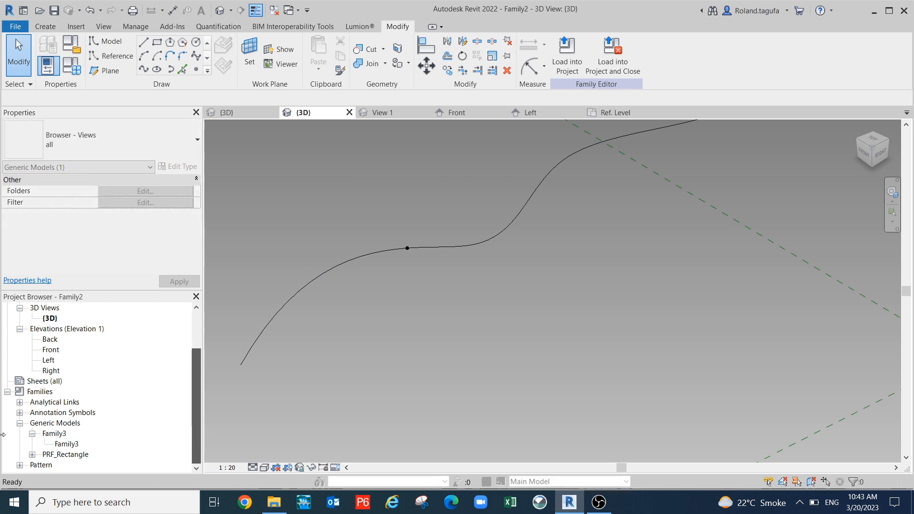
{"action": "left_click", "coordinate": [32, 454]}
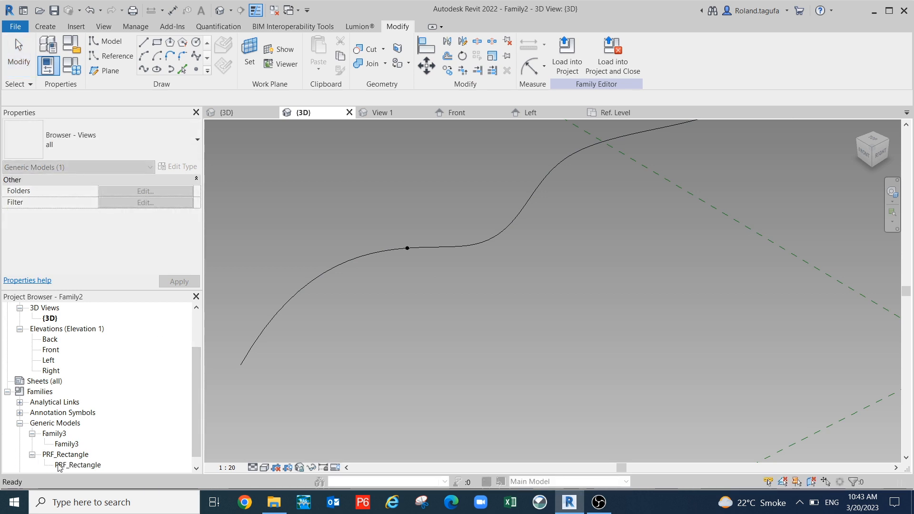
{"action": "left_click", "coordinate": [76, 464]}
{"action": "left_click_drag", "start_coordinate": [288, 336], "coordinate": [421, 239]}
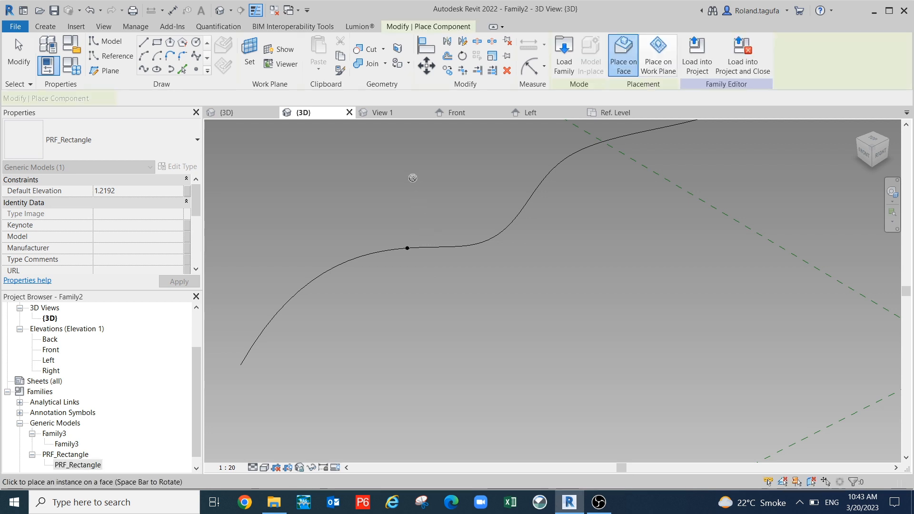
{"action": "left_click", "coordinate": [249, 54]}
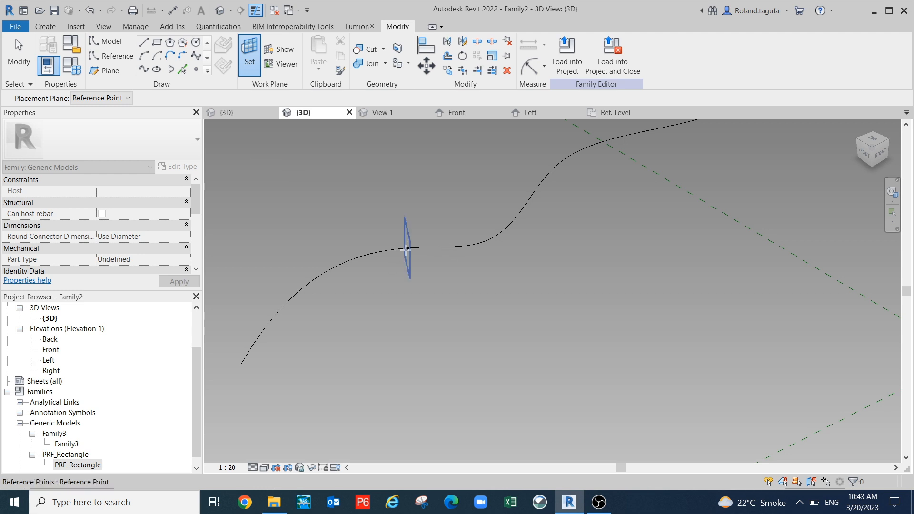
{"action": "left_click", "coordinate": [407, 248]}
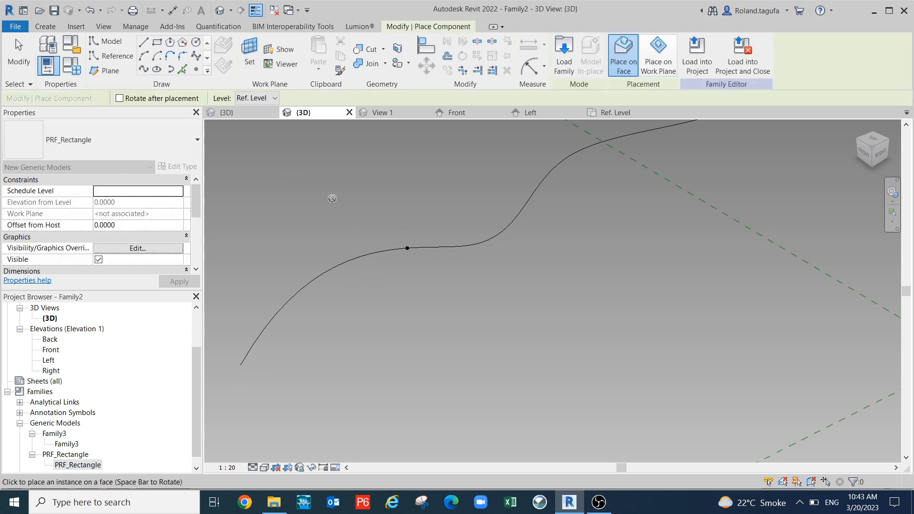
- Place a PRF_Rectangle instance on the reference point using work-plane placement, and end the placement command
{"action": "left_click_drag", "start_coordinate": [86, 466], "coordinate": [402, 243]}
{"action": "scroll", "coordinate": [402, 250], "scroll_direction": "up", "scroll_amount": 1}
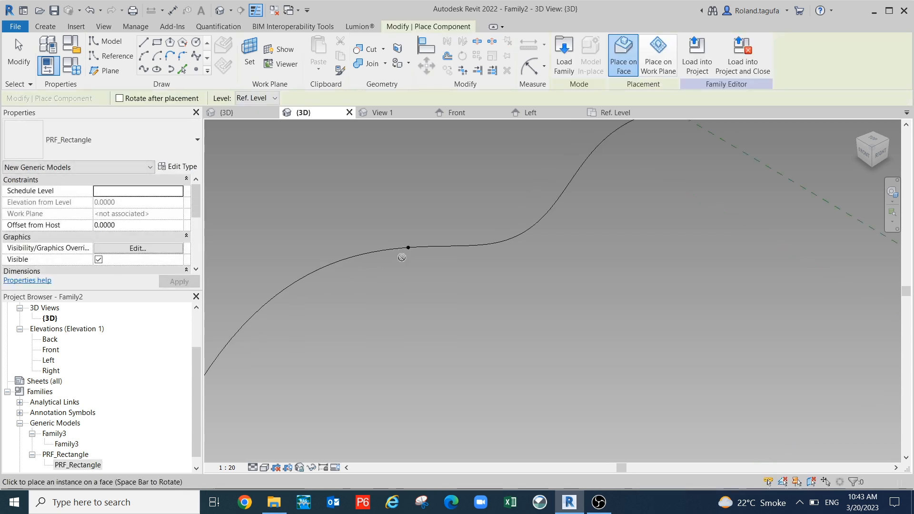
{"action": "left_click", "coordinate": [659, 55]}
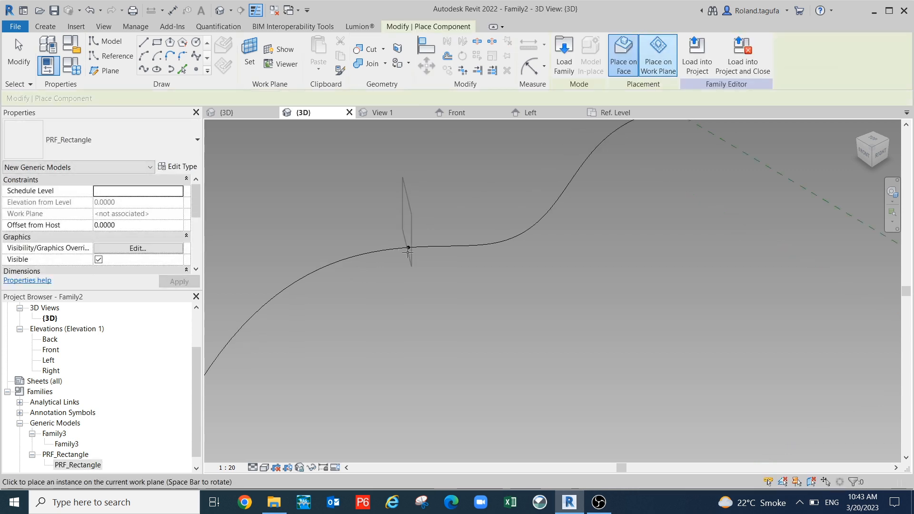
{"action": "left_click", "coordinate": [408, 248]}
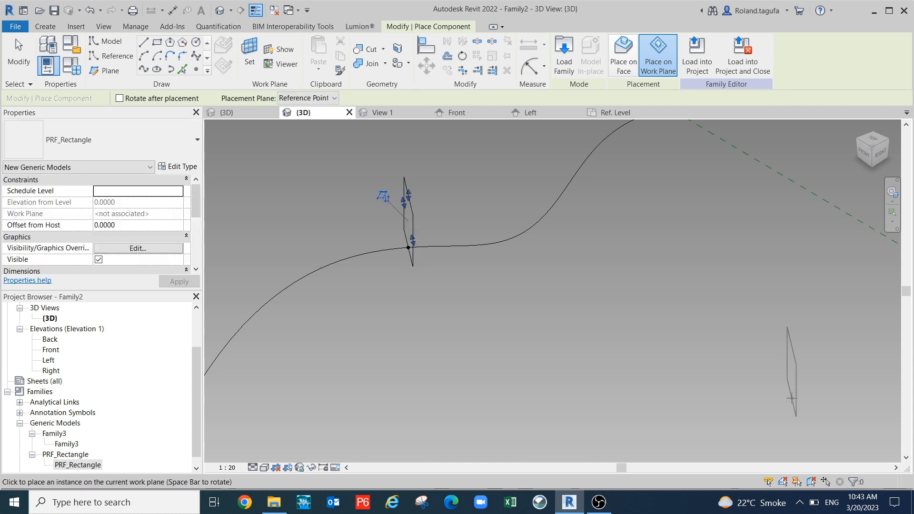
{"action": "middle_click_drag", "start_coordinate": [774, 409], "coordinate": [830, 369], "text": "shift"}
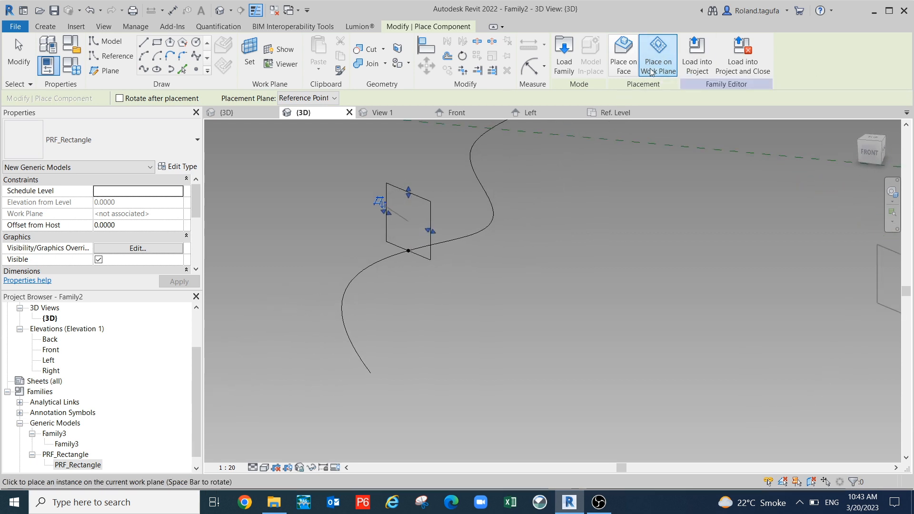
{"action": "scroll", "coordinate": [422, 240], "scroll_direction": "up", "scroll_amount": 2}
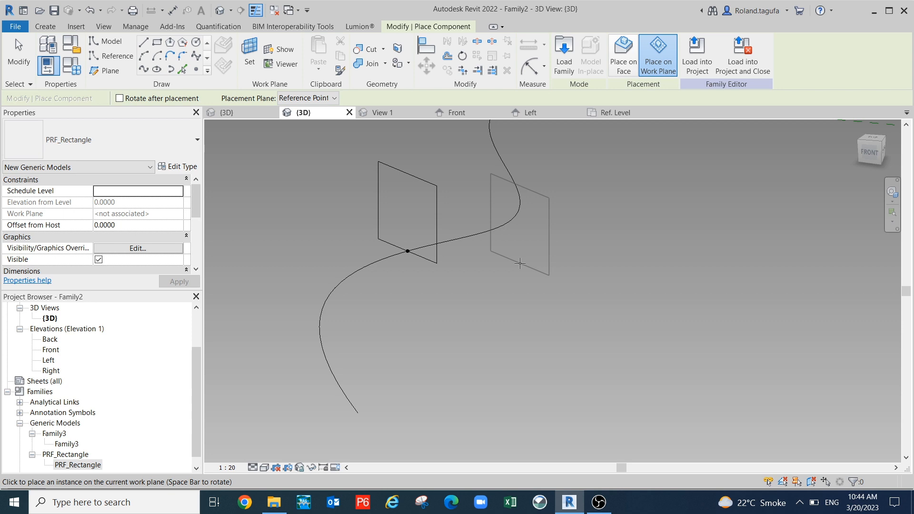
{"action": "key", "text": "Escape"}
{"action": "key", "text": "Escape"}
- Examine the placed rectangle's instance properties and its orientation relative to the spline at the reference point
{"action": "middle_click_drag", "start_coordinate": [534, 279], "coordinate": [524, 337]}
{"action": "middle_click_drag", "start_coordinate": [415, 231], "coordinate": [407, 228], "text": "shift"}
{"action": "key", "text": "Tab"}
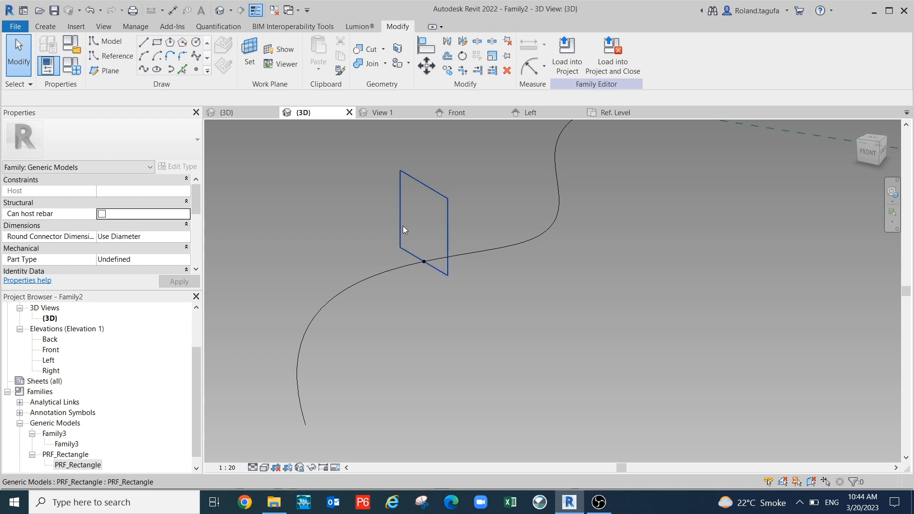
{"action": "left_click", "coordinate": [402, 225]}
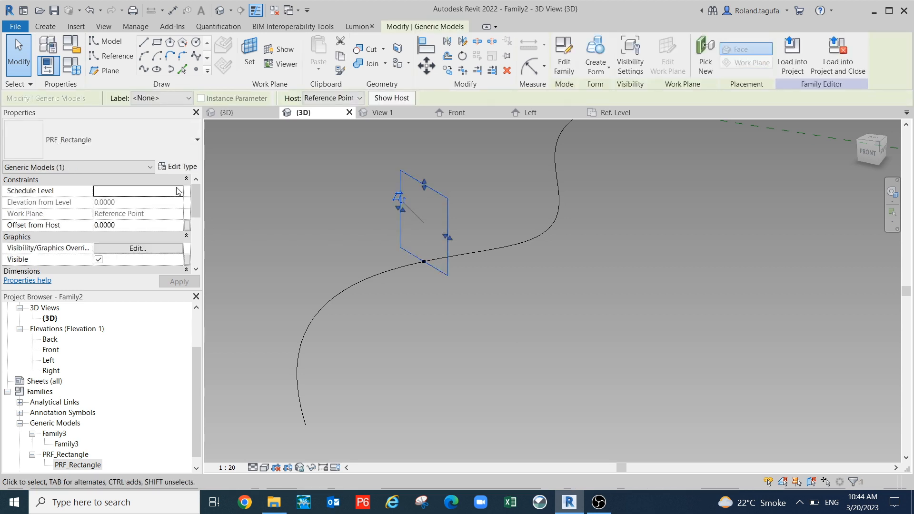
{"action": "mouse_move", "coordinate": [198, 200]}
{"action": "left_mouse_down"}
{"action": "mouse_move", "coordinate": [204, 239]}
{"action": "mouse_move", "coordinate": [198, 193]}
{"action": "left_mouse_up"}
{"action": "scroll", "coordinate": [200, 224], "scroll_direction": "up", "scroll_amount": 3}
{"action": "left_click", "coordinate": [422, 259]}
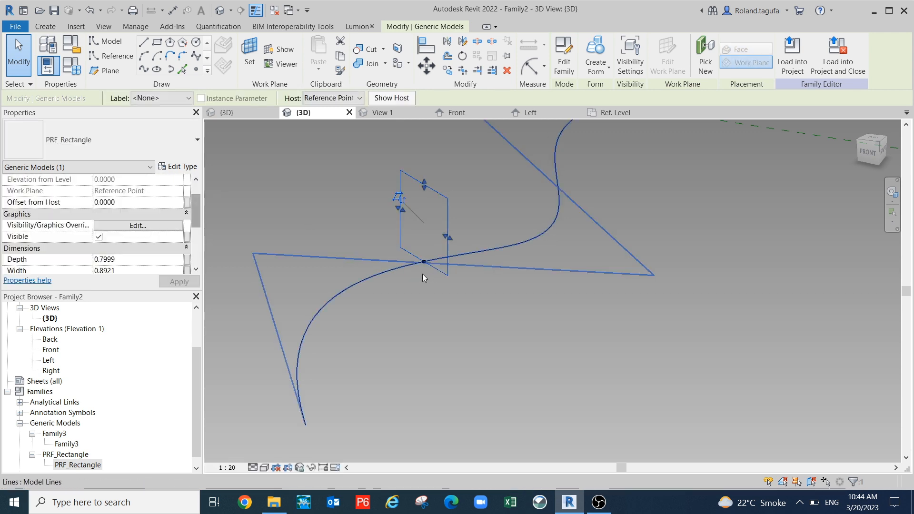
{"action": "middle_click_drag", "start_coordinate": [493, 320], "coordinate": [466, 348], "text": "shift"}
{"action": "left_click", "coordinate": [462, 341]}
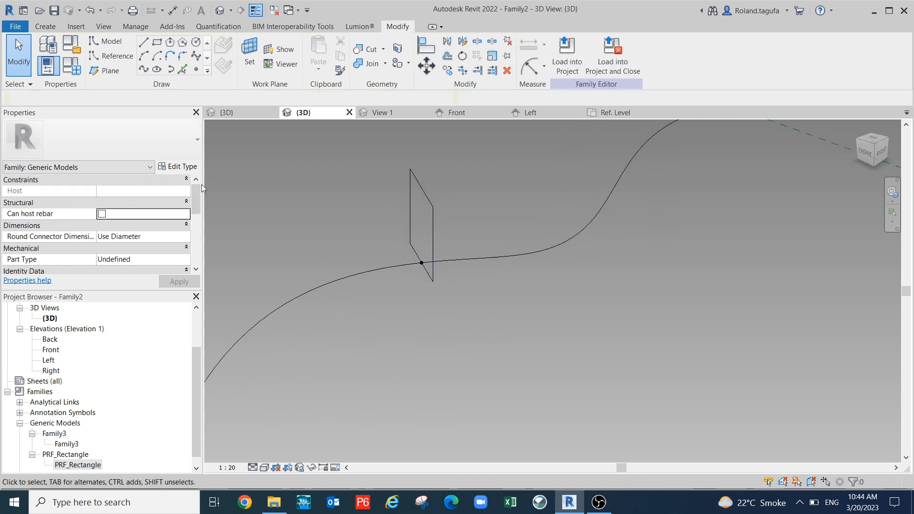
{"action": "left_click_drag", "start_coordinate": [195, 205], "coordinate": [197, 213]}
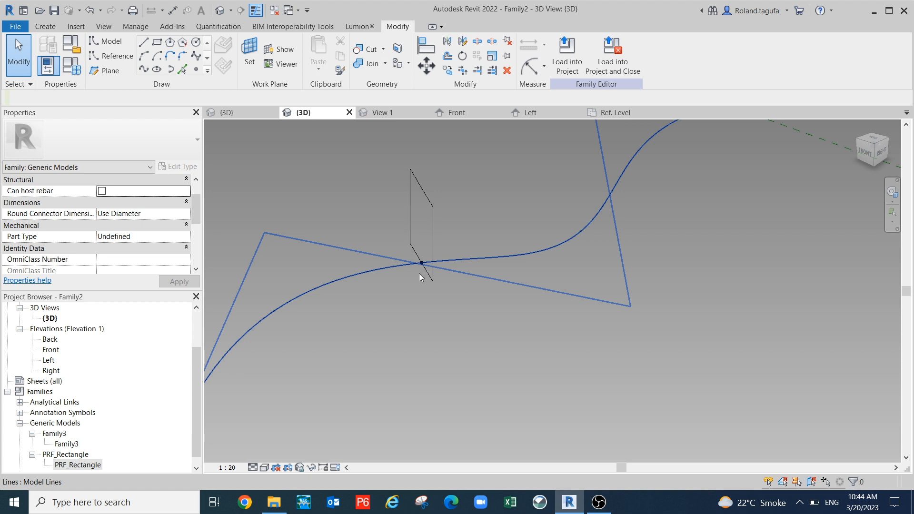
{"action": "middle_click_drag", "start_coordinate": [418, 303], "coordinate": [434, 271], "text": "shift"}
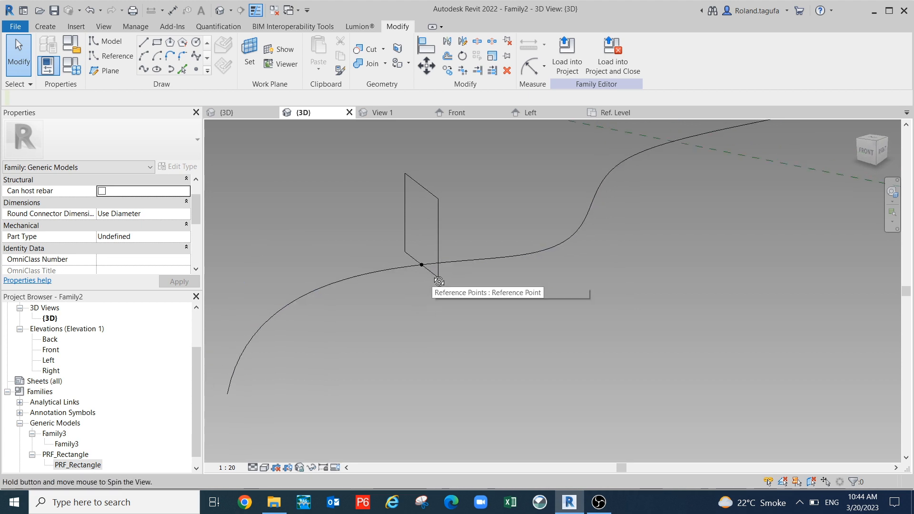
- Enlarge the instance properties area and try an Offset from Host of 200 on the placed PRF_Rectangle
{"action": "left_click", "coordinate": [403, 228]}
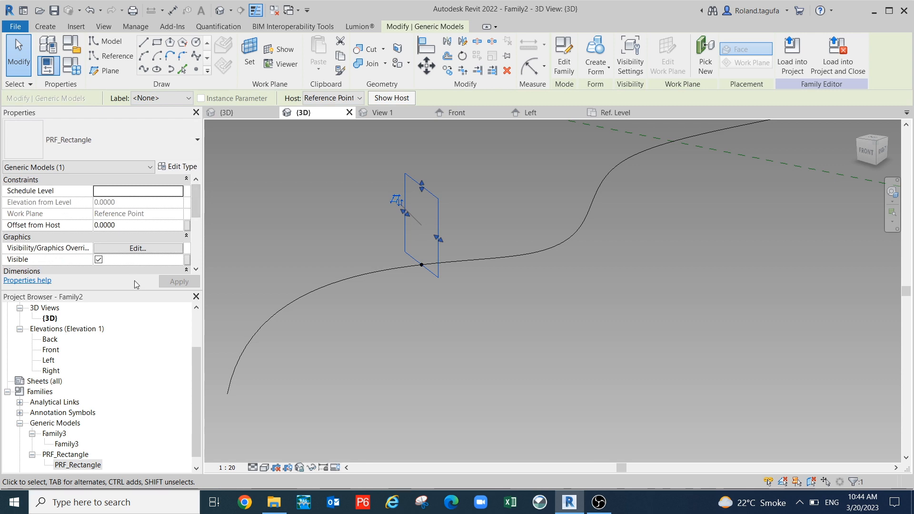
{"action": "left_click_drag", "start_coordinate": [137, 291], "coordinate": [137, 343]}
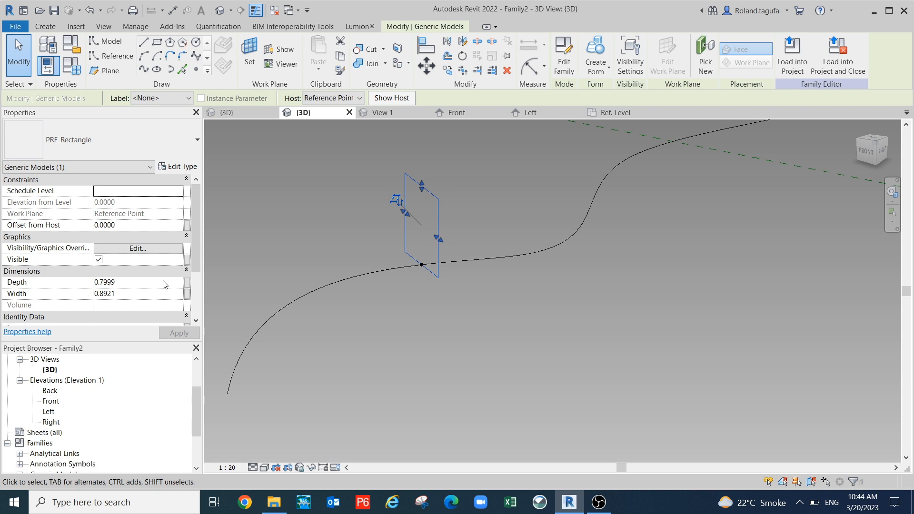
{"action": "left_click", "coordinate": [129, 227]}
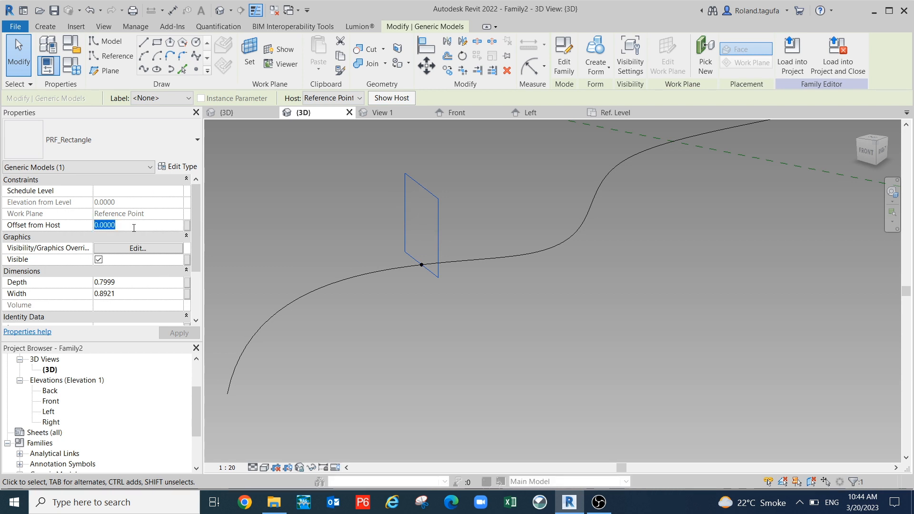
{"action": "type", "text": "200"}
{"action": "left_click", "coordinate": [178, 334]}
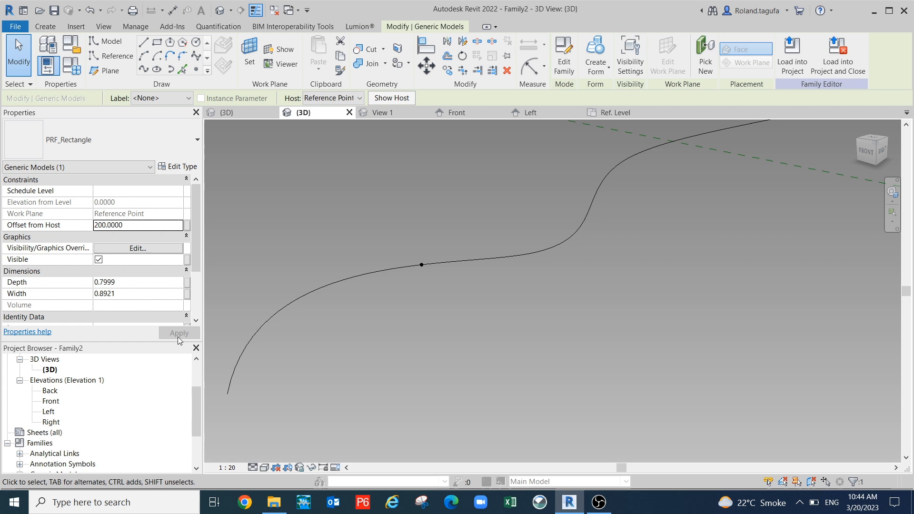
{"action": "scroll", "coordinate": [510, 272], "scroll_direction": "down", "scroll_amount": 3}
{"action": "scroll", "coordinate": [488, 286], "scroll_direction": "down", "scroll_amount": 1}
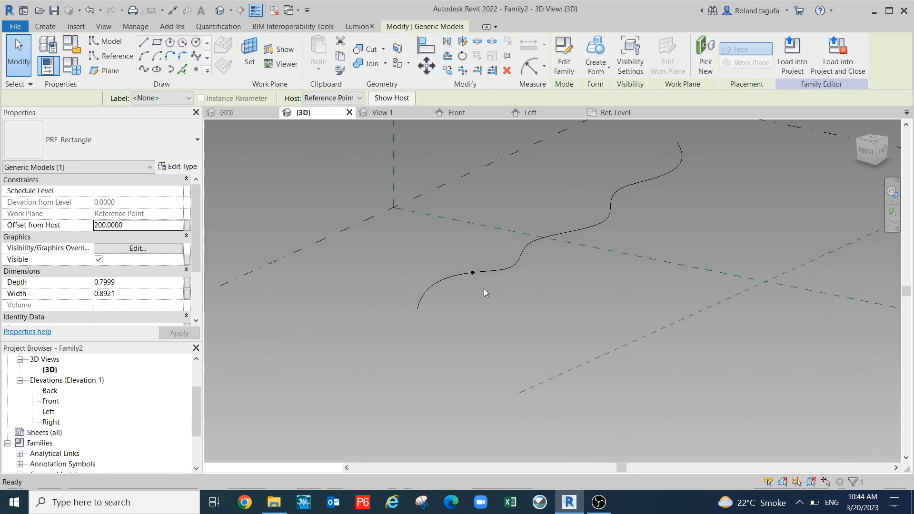
{"action": "left_click", "coordinate": [483, 288]}
- Try an Offset from Host of 0.5 on the PRF_Rectangle instance and check its position relative to the spline
{"action": "scroll", "coordinate": [478, 282], "scroll_direction": "up", "scroll_amount": 1}
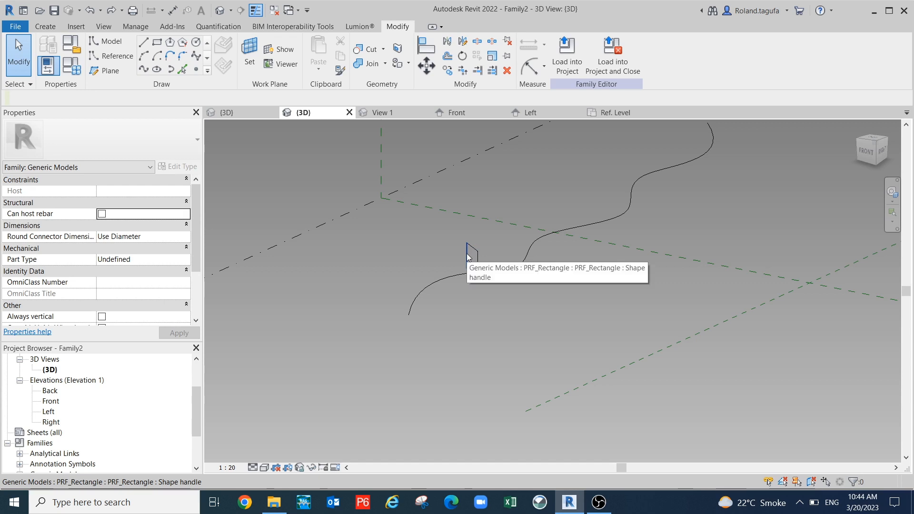
{"action": "key", "text": "Tab"}
{"action": "left_click", "coordinate": [471, 252]}
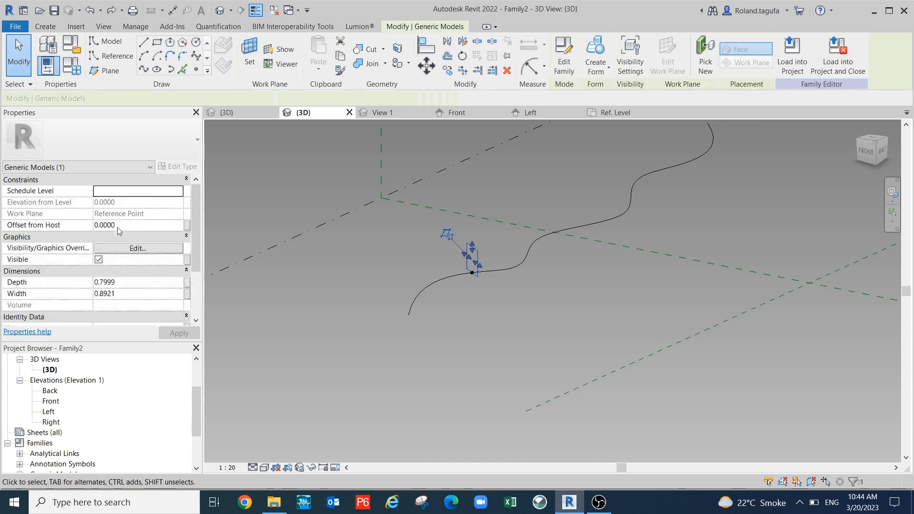
{"action": "left_click", "coordinate": [75, 226]}
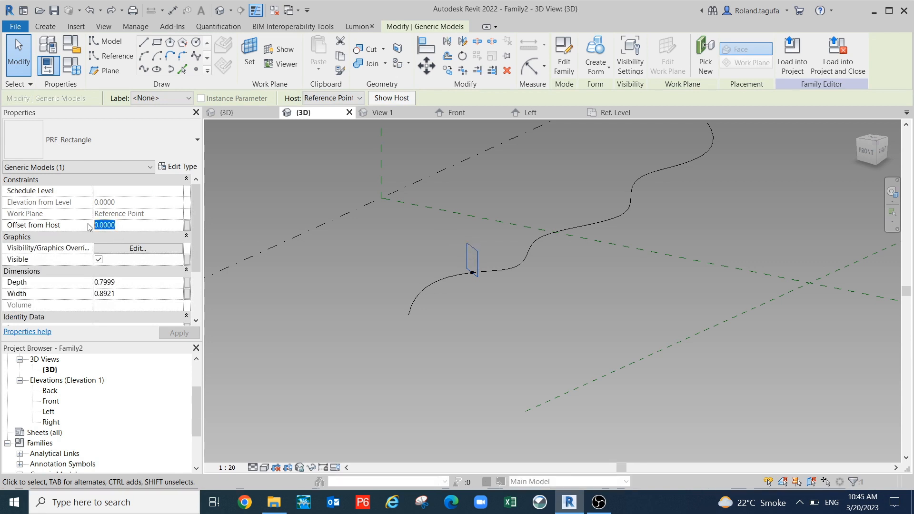
{"action": "type", "text": ".5"}
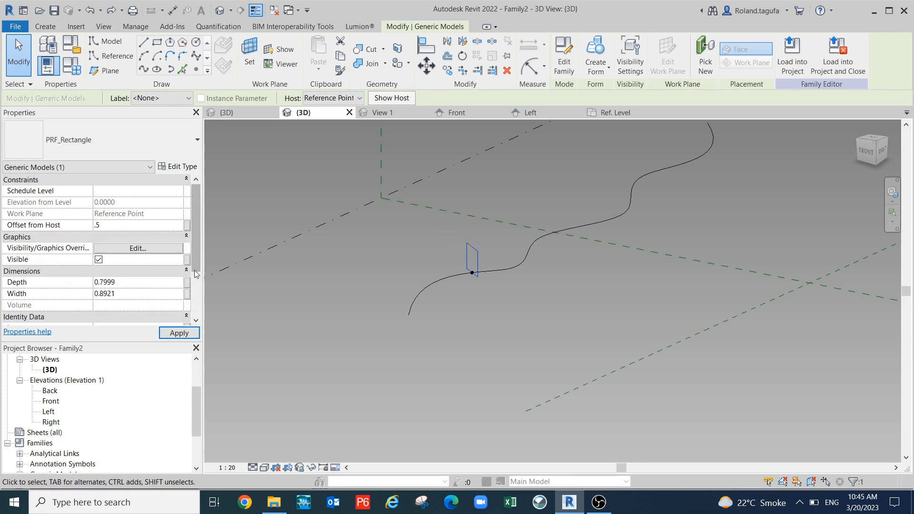
{"action": "left_click", "coordinate": [179, 333]}
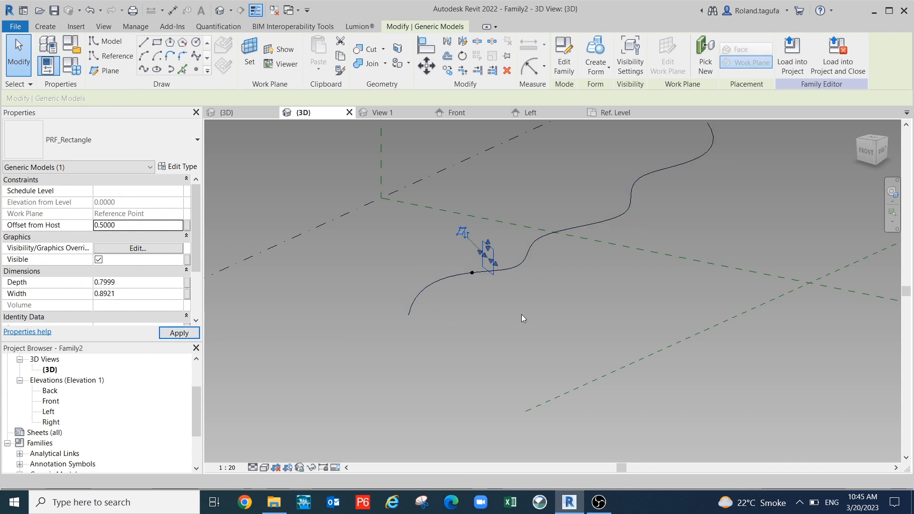
{"action": "scroll", "coordinate": [522, 312], "scroll_direction": "up", "scroll_amount": 2}
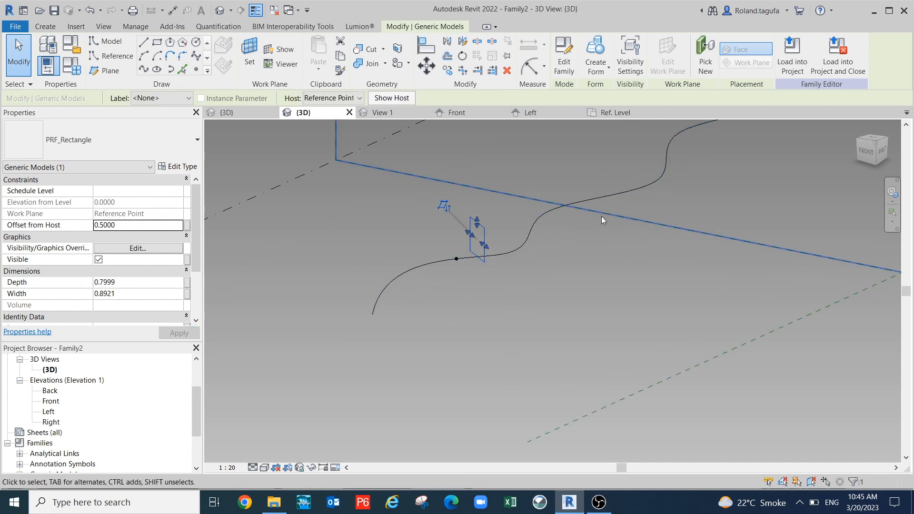
{"action": "middle_click_drag", "start_coordinate": [443, 264], "coordinate": [468, 265], "text": "shift"}
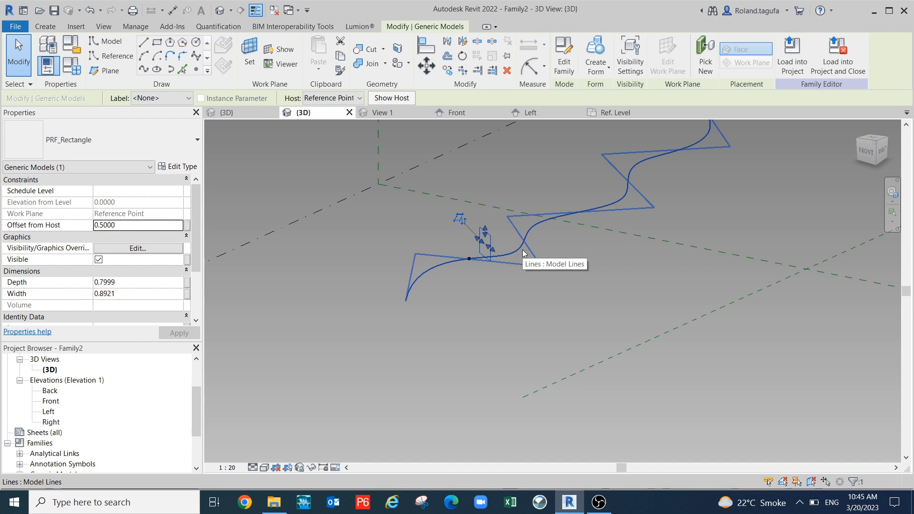
{"action": "mouse_move", "coordinate": [514, 283]}
{"action": "middle_mouse_down", "text": "shift"}
{"action": "mouse_move", "coordinate": [510, 292]}
{"action": "mouse_move", "coordinate": [519, 292]}
{"action": "middle_mouse_up", "text": "shift"}
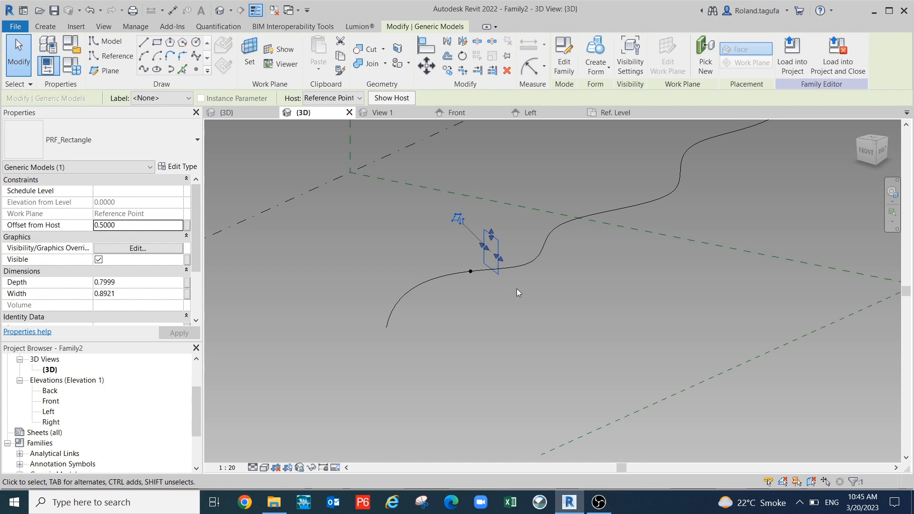
{"action": "middle_click_drag", "start_coordinate": [498, 296], "coordinate": [457, 291], "text": "shift"}
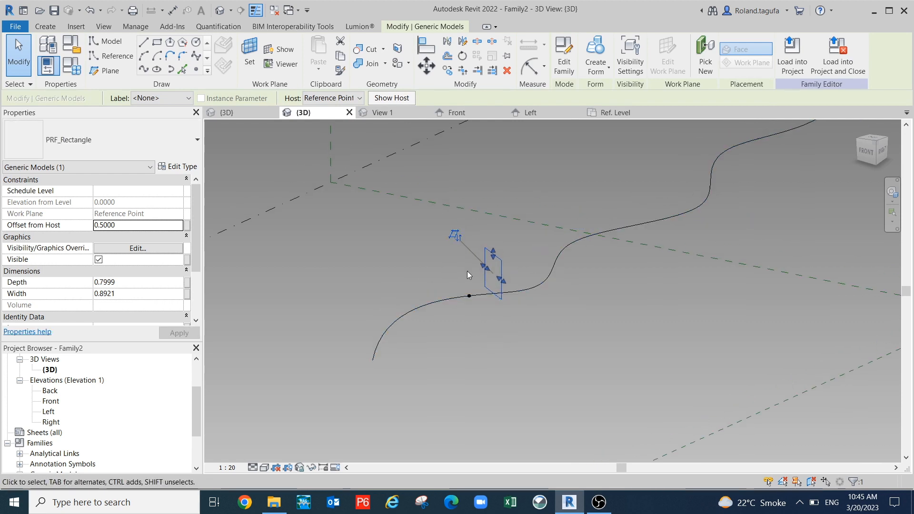
{"action": "left_click", "coordinate": [515, 313]}
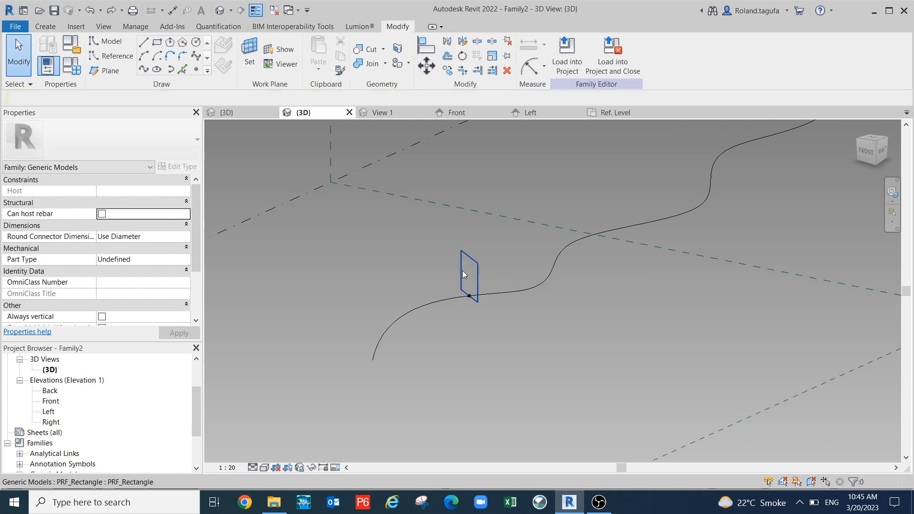
- Set the placed PRF_Rectangle's Schedule Level to Ref. Level and try an Elevation from Level of 0.5
{"action": "left_click", "coordinate": [465, 274]}
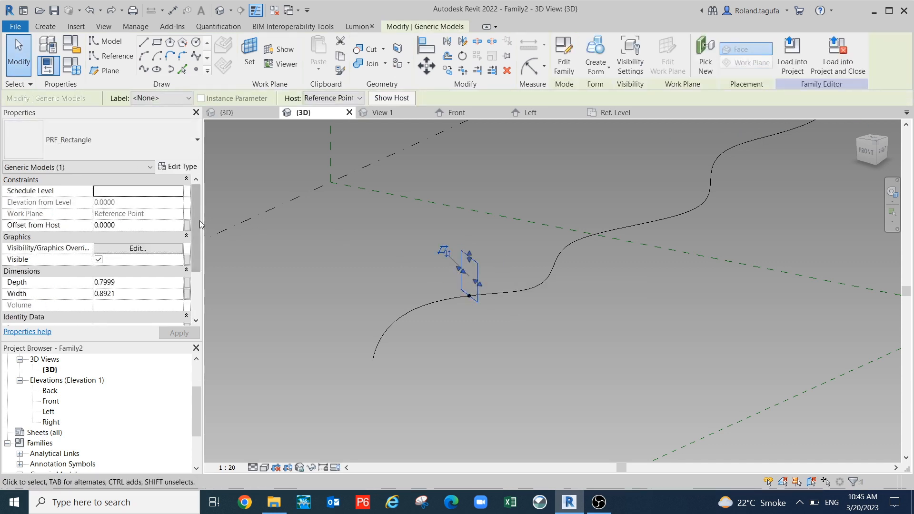
{"action": "left_click", "coordinate": [179, 191]}
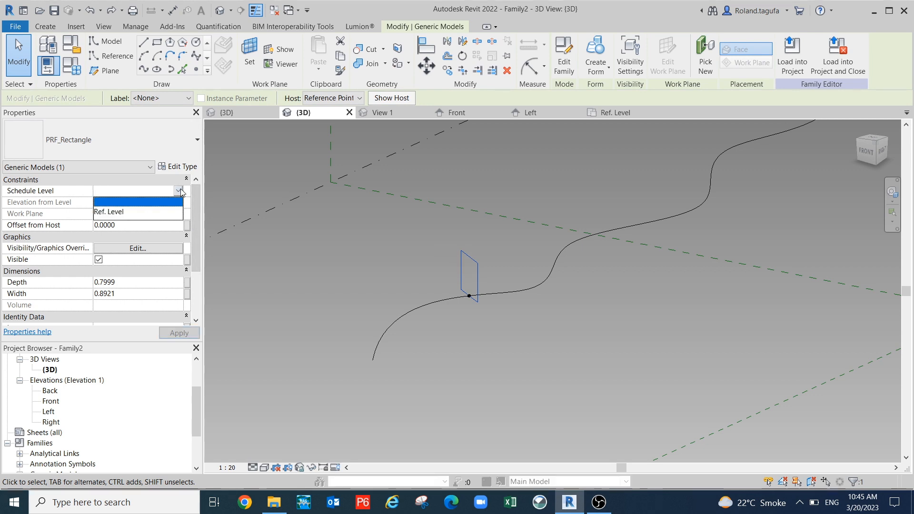
{"action": "left_click", "coordinate": [118, 213]}
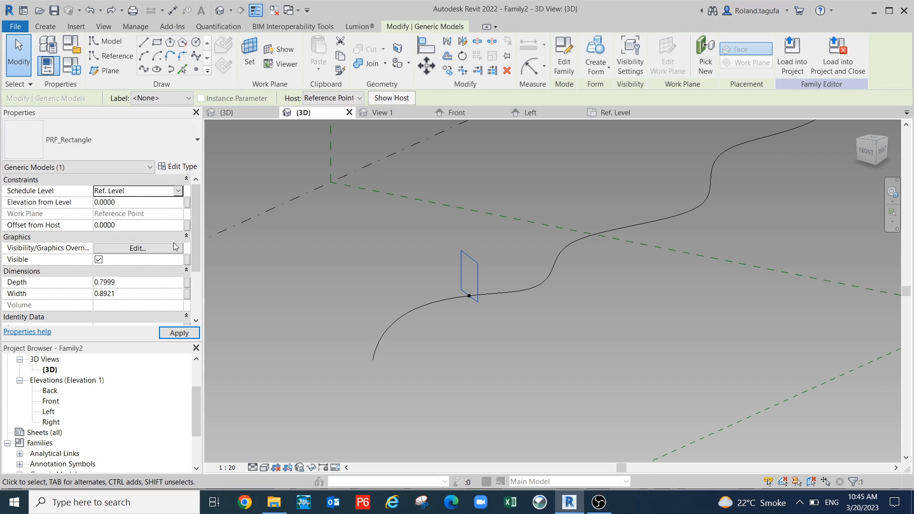
{"action": "left_click", "coordinate": [127, 204]}
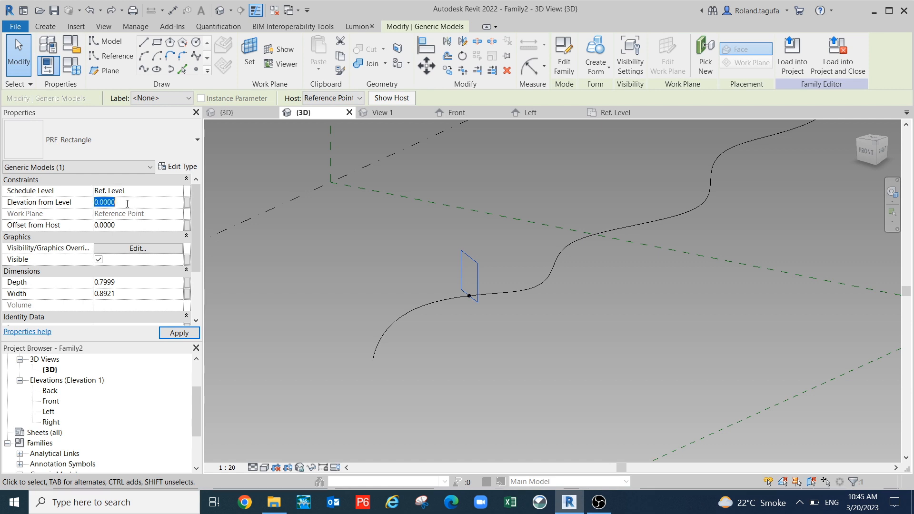
{"action": "type", "text": ".5"}
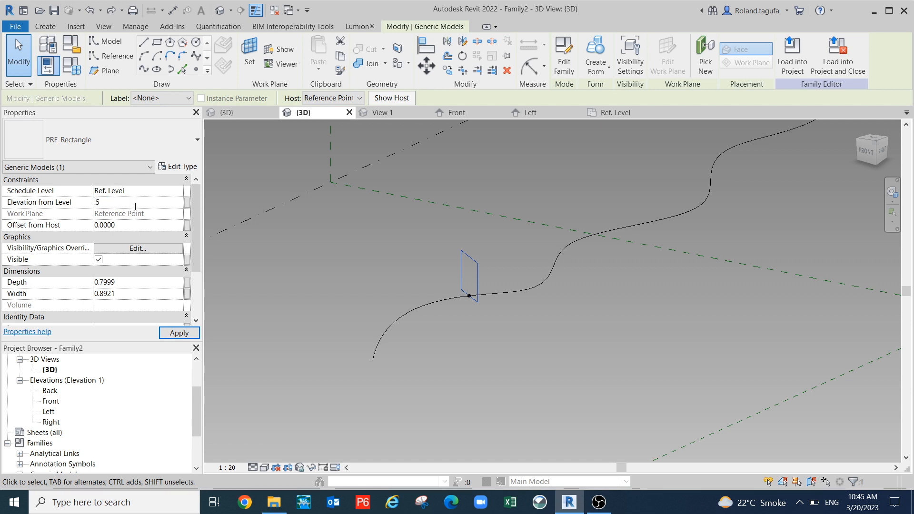
{"action": "left_click", "coordinate": [174, 334]}
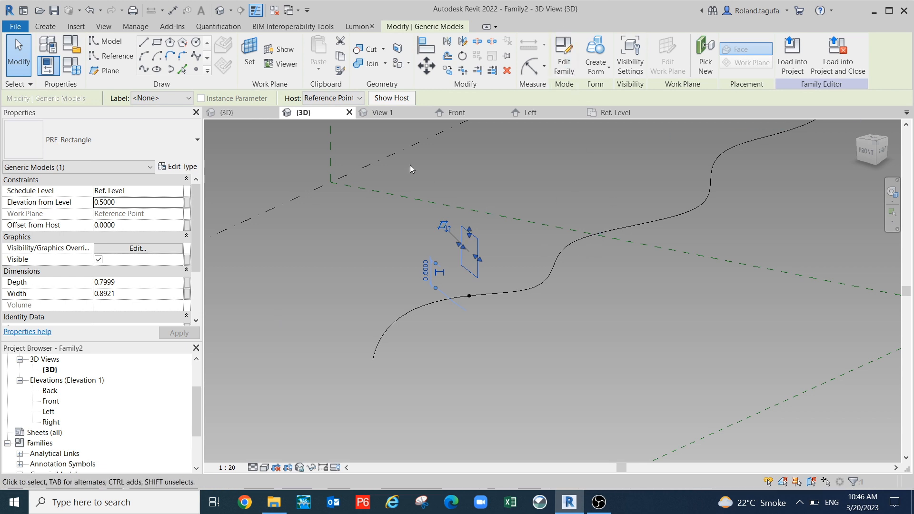
- Delete the placed PRF_Rectangle instance, keeping the spline and its reference point
{"action": "left_click_drag", "start_coordinate": [422, 169], "coordinate": [509, 291]}
{"action": "key", "text": "Delete"}
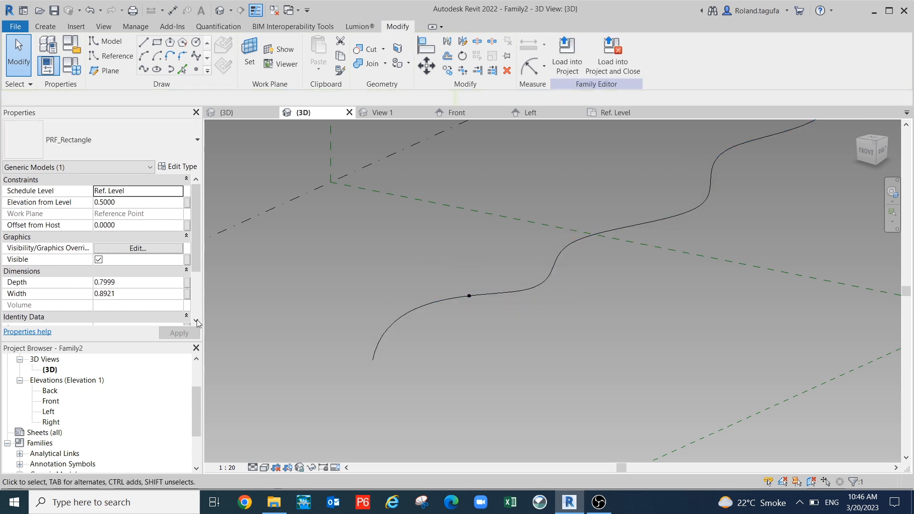
{"action": "left_click_drag", "start_coordinate": [196, 248], "coordinate": [197, 258]}
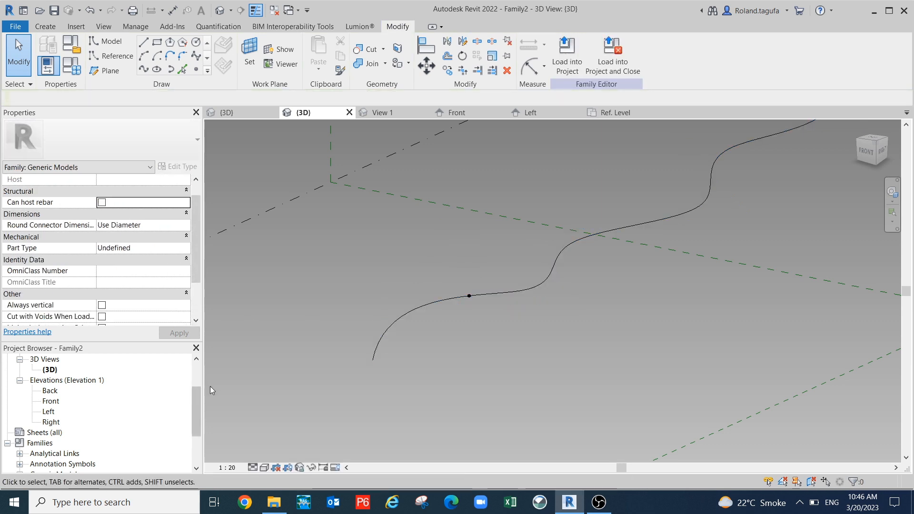
{"action": "left_click_drag", "start_coordinate": [199, 422], "coordinate": [199, 460]}
{"action": "left_click", "coordinate": [66, 443]}
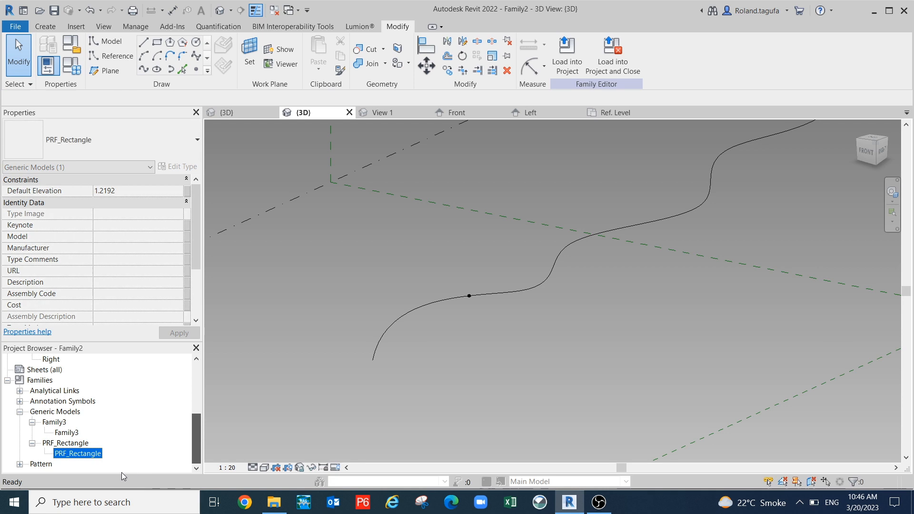
{"action": "right_click", "coordinate": [70, 448]}
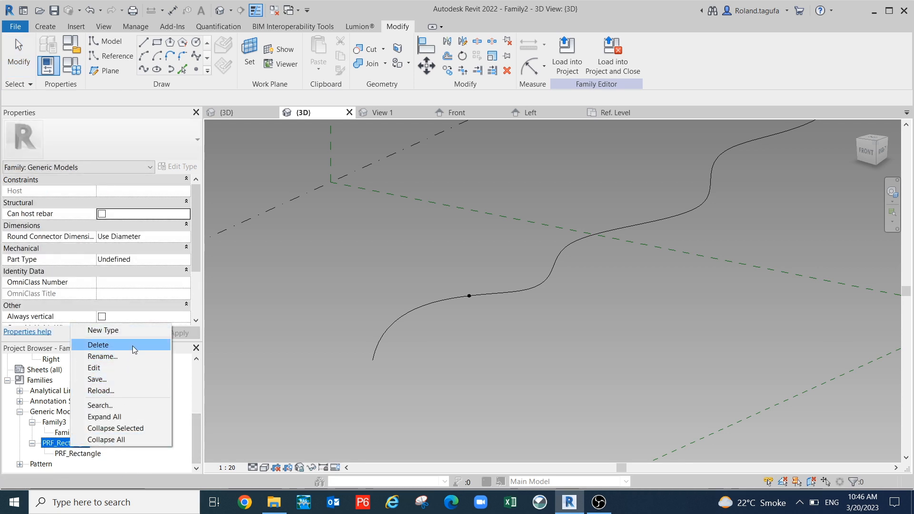
{"action": "left_click", "coordinate": [383, 370]}
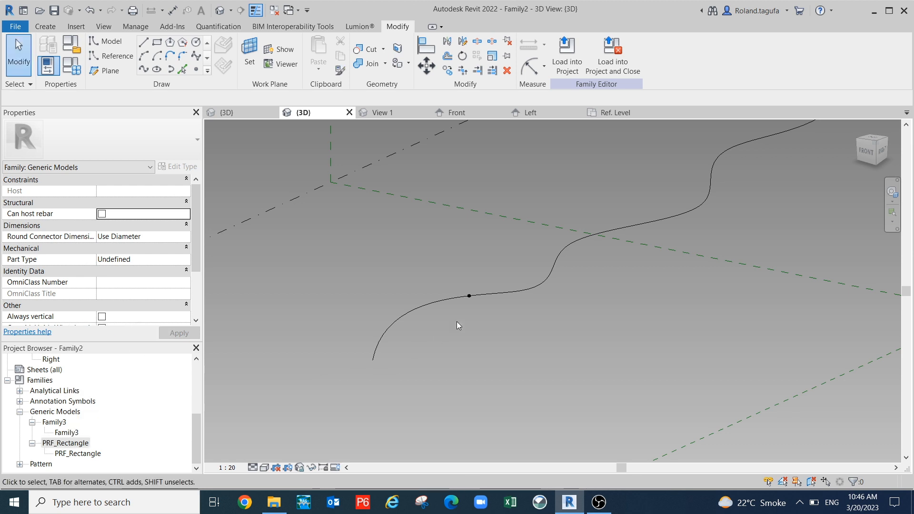
- Delete the rectangle and its dimensions from the Ref. Level plan of the PRF_Rectangle family, keeping the reference planes
{"action": "left_click", "coordinate": [618, 115]}
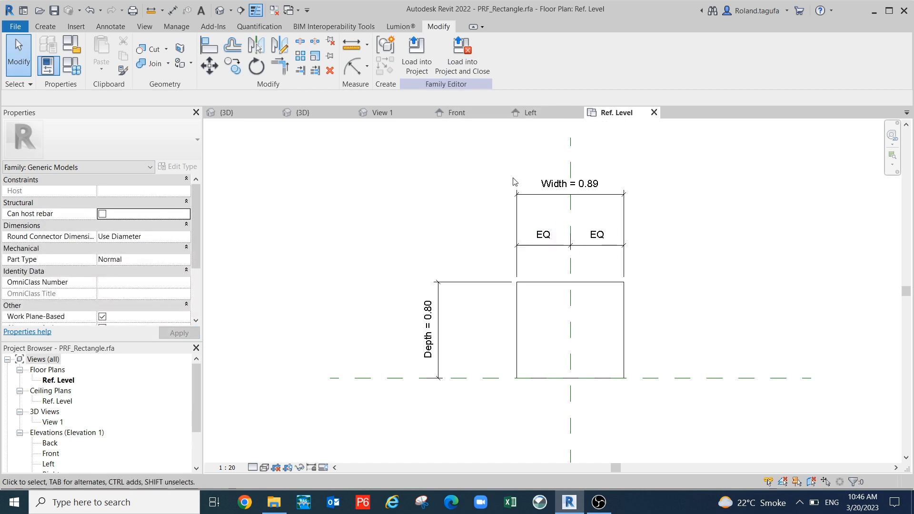
{"action": "scroll", "coordinate": [513, 183], "scroll_direction": "down", "scroll_amount": 2}
{"action": "left_click", "coordinate": [514, 190]}
{"action": "left_click_drag", "start_coordinate": [447, 147], "coordinate": [658, 359]}
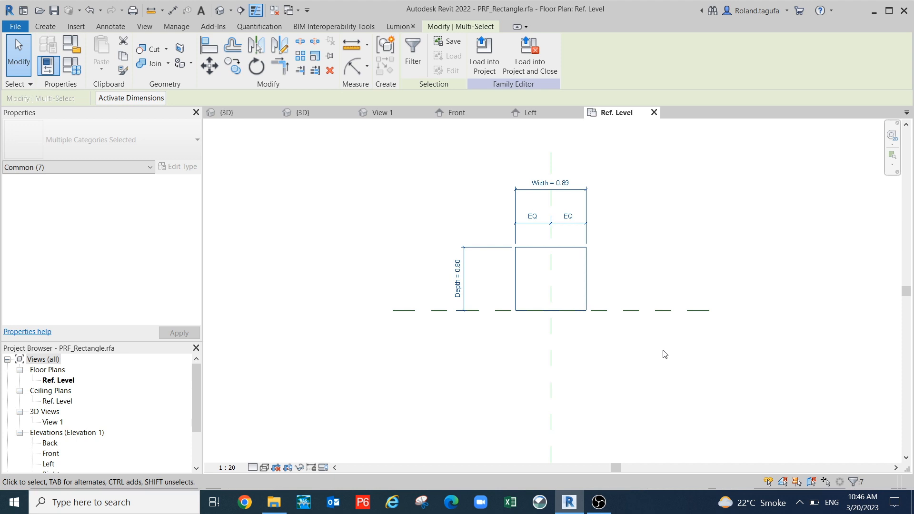
{"action": "key", "text": "Delete"}
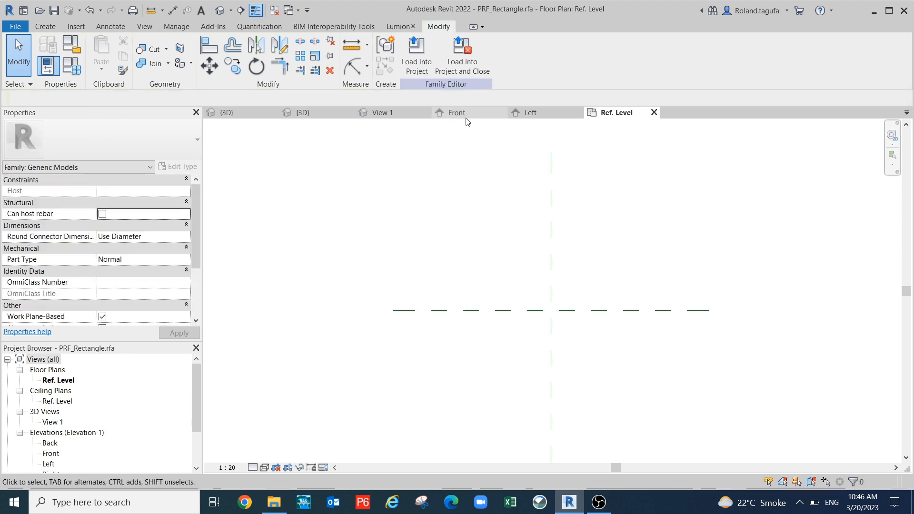
- Switch to the Front elevation of the PRF_Rectangle family
{"action": "left_click", "coordinate": [466, 115]}
{"action": "mouse_move", "coordinate": [547, 245]}
{"action": "middle_mouse_down"}
{"action": "mouse_move", "coordinate": [557, 203]}
{"action": "mouse_move", "coordinate": [560, 249]}
{"action": "mouse_move", "coordinate": [565, 229]}
{"action": "mouse_move", "coordinate": [564, 236]}
{"action": "middle_mouse_up"}
{"action": "scroll", "coordinate": [555, 241], "scroll_direction": "down", "scroll_amount": 1}
{"action": "scroll", "coordinate": [550, 239], "scroll_direction": "up", "scroll_amount": 1}
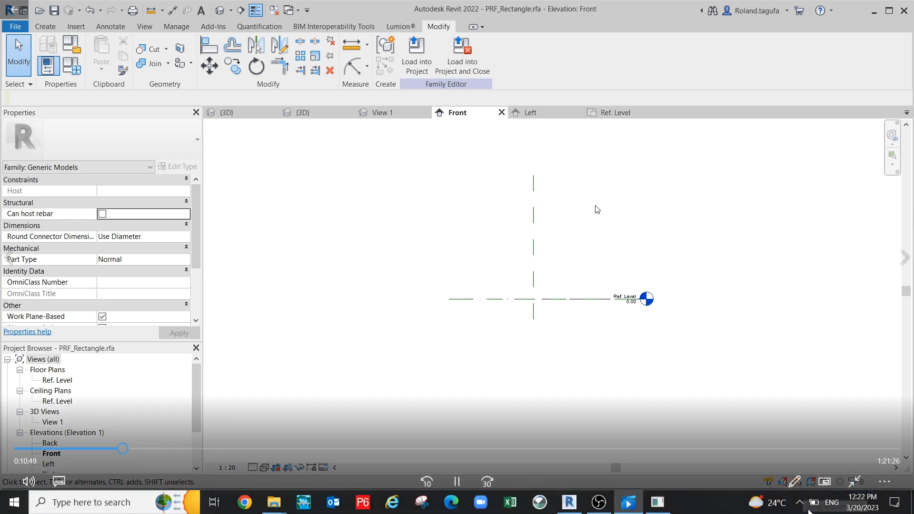
{"action": "middle_click_drag", "start_coordinate": [596, 206], "coordinate": [594, 191]}
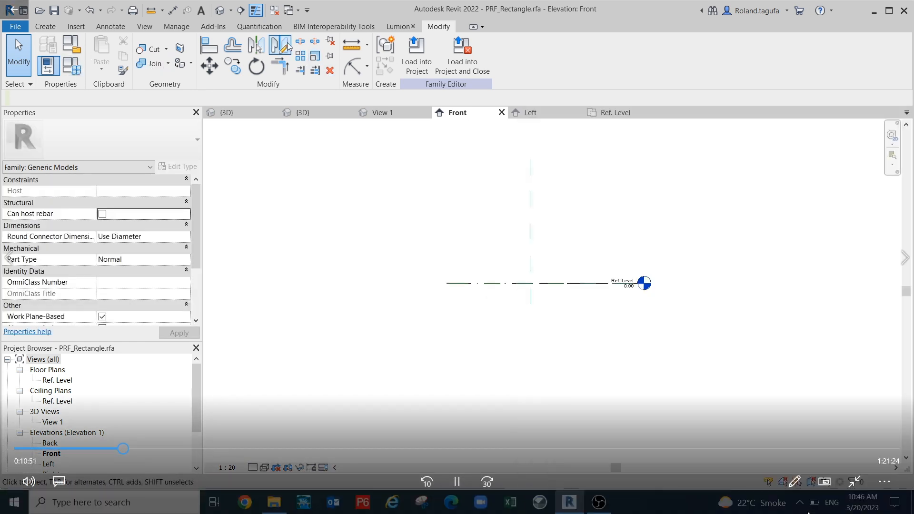
{"action": "left_click", "coordinate": [48, 26]}
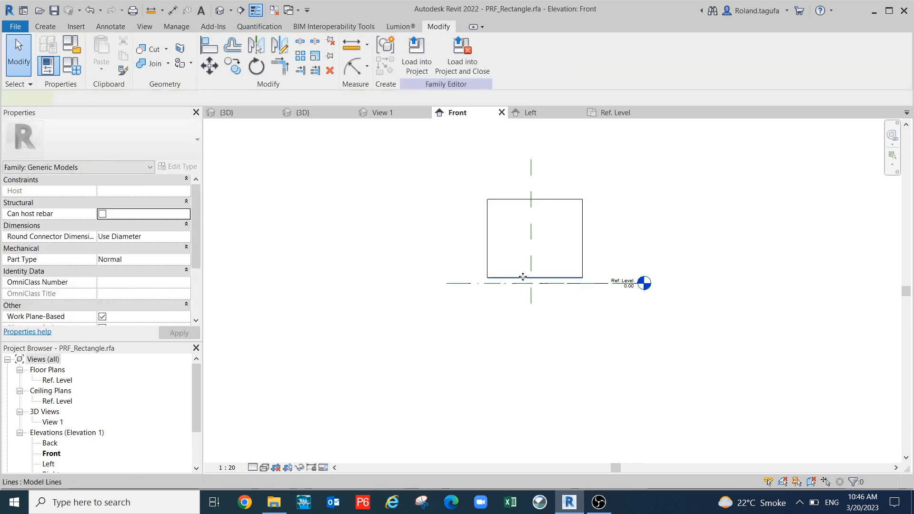
{"action": "scroll", "coordinate": [546, 294], "scroll_direction": "up", "scroll_amount": 1}
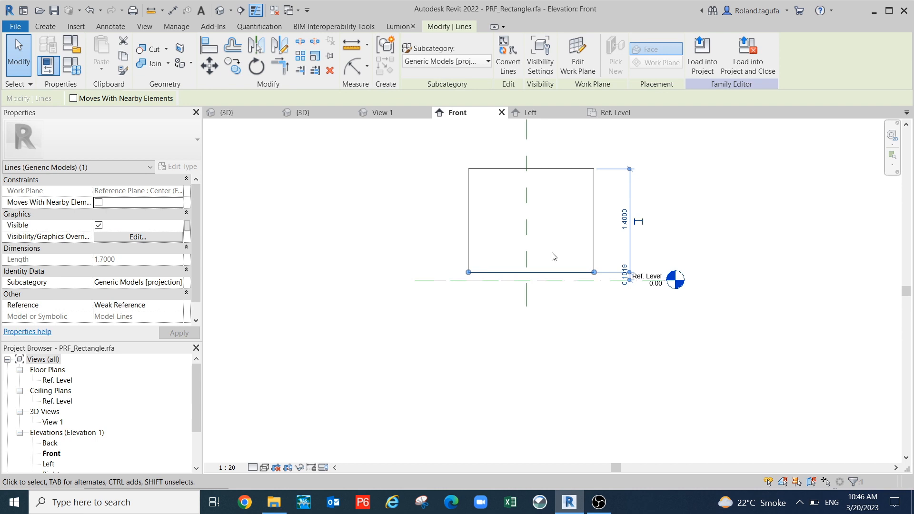
{"action": "scroll", "coordinate": [422, 156], "scroll_direction": "down", "scroll_amount": 1}
{"action": "left_click_drag", "start_coordinate": [432, 139], "coordinate": [595, 264]}
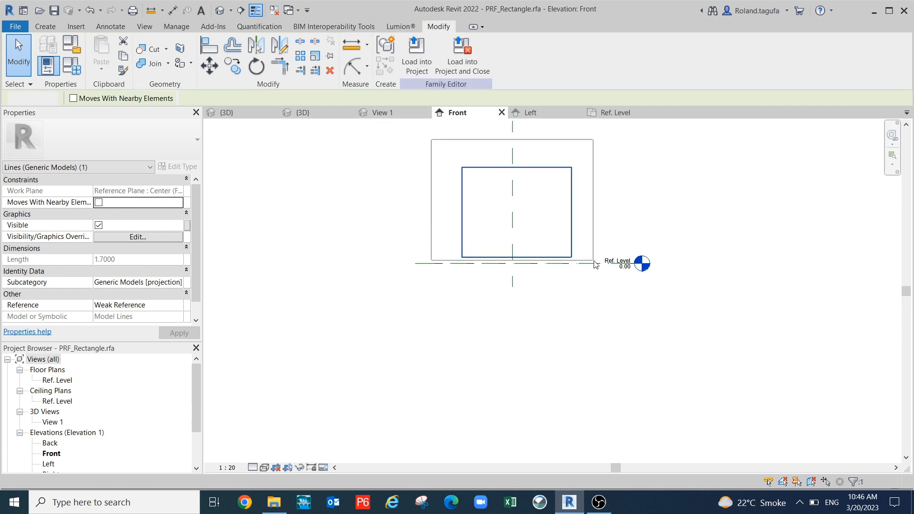
{"action": "key", "text": "Delete"}
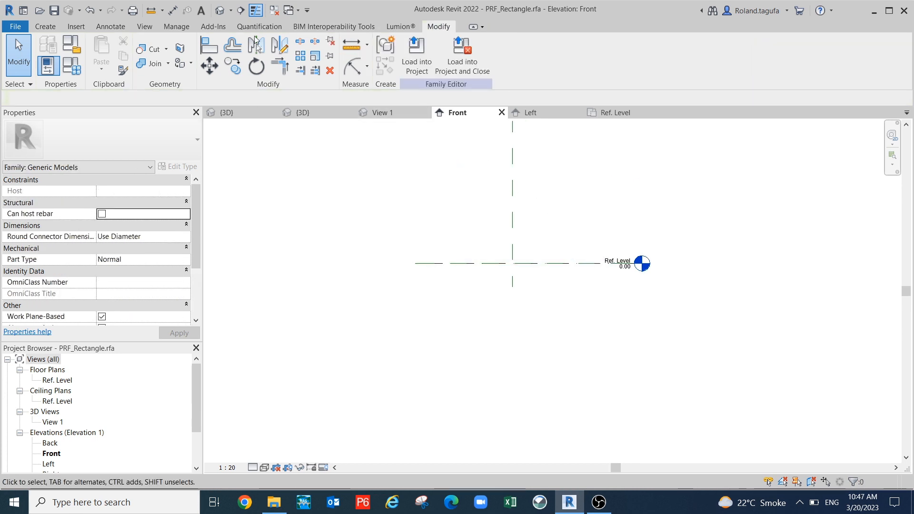
- Draw a model-line rectangle about 1.2 wide and 1.7 high around the vertical reference plane, with its base on Ref. Level
{"action": "left_click", "coordinate": [50, 30]}
{"action": "left_click", "coordinate": [267, 54]}
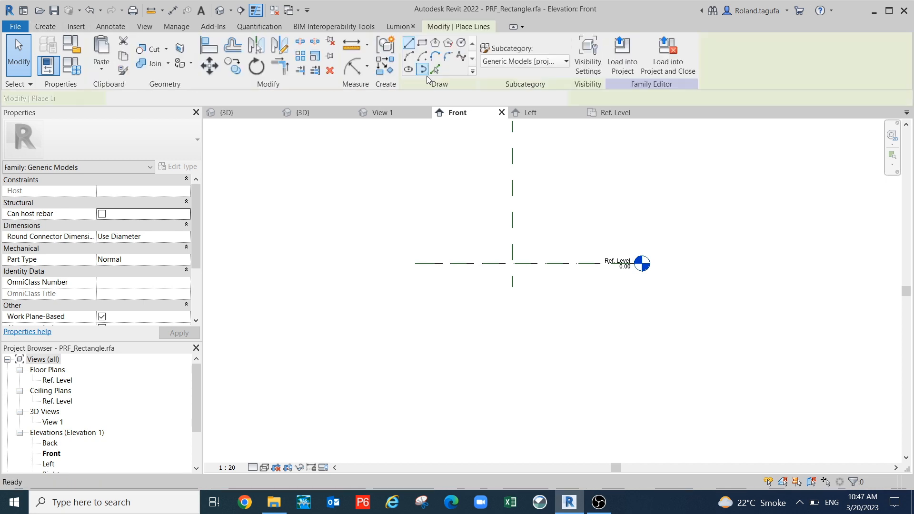
{"action": "left_click", "coordinate": [422, 43]}
{"action": "left_click", "coordinate": [473, 154]}
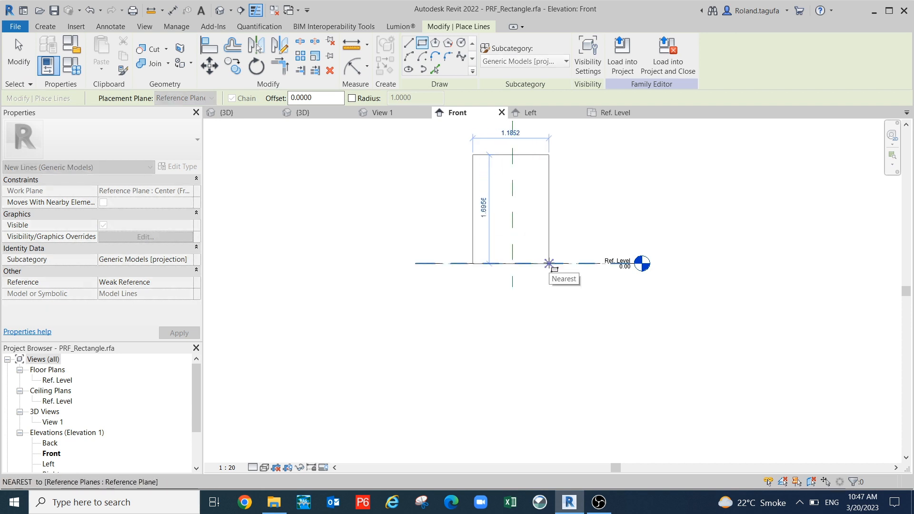
{"action": "left_click", "coordinate": [549, 264]}
{"action": "scroll", "coordinate": [587, 298], "scroll_direction": "down", "scroll_amount": 2}
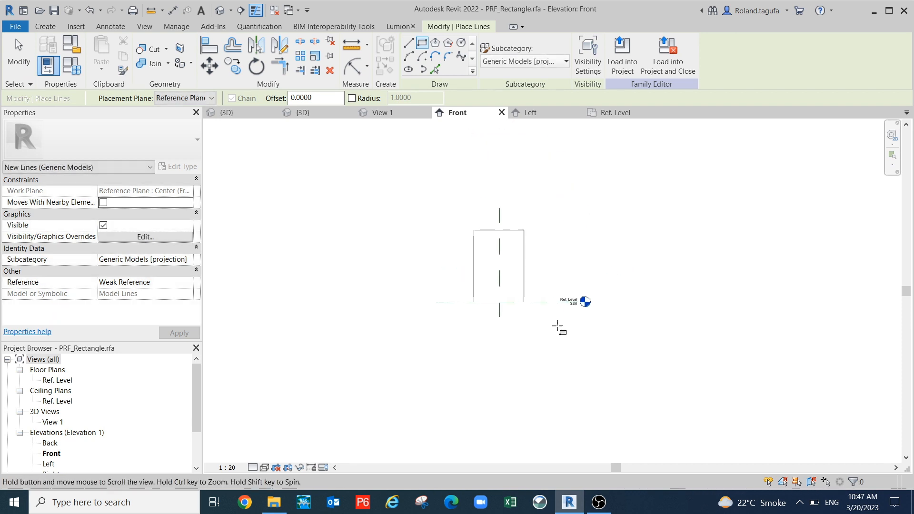
- Dimension both vertical sides of the rectangle to the centre reference plane and constrain the segments as equal
{"action": "key", "text": "i"}
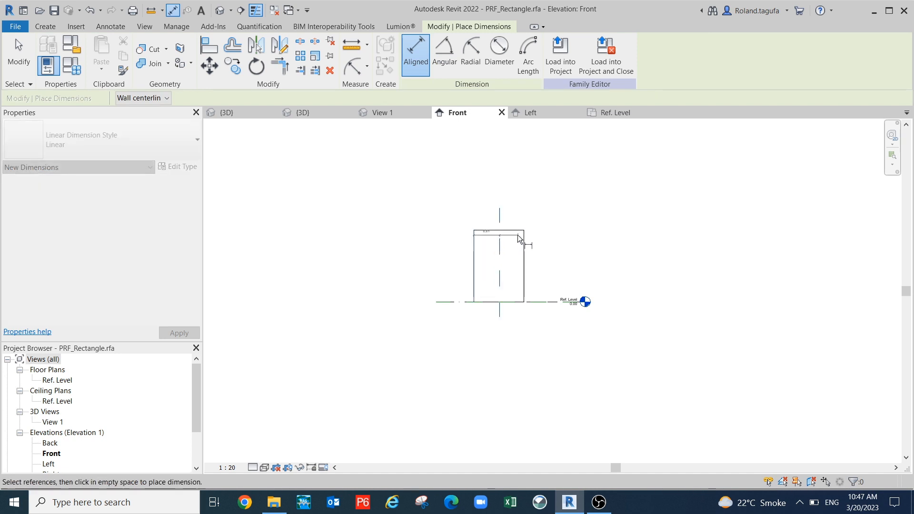
{"action": "left_click", "coordinate": [499, 207]}
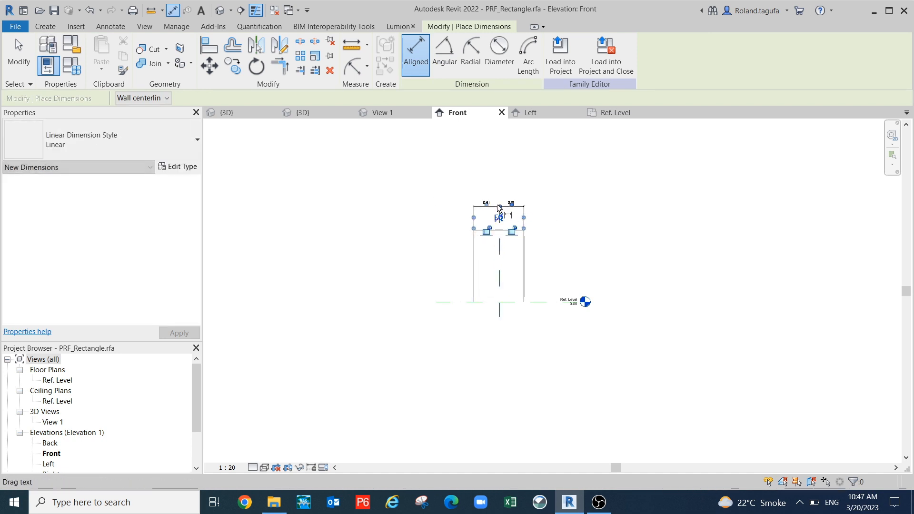
{"action": "scroll", "coordinate": [499, 225], "scroll_direction": "up", "scroll_amount": 2}
{"action": "left_click", "coordinate": [495, 231]}
{"action": "scroll", "coordinate": [498, 235], "scroll_direction": "down", "scroll_amount": 2}
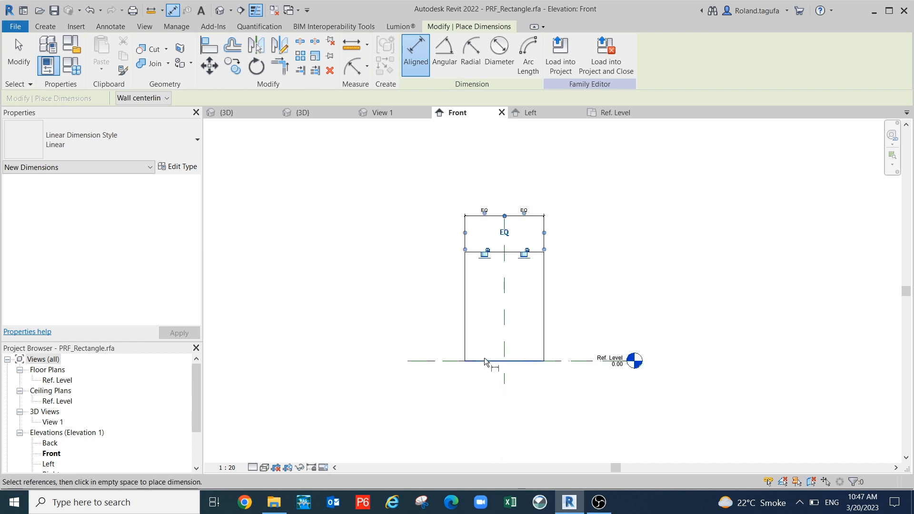
- Add aligned dimensions for the rectangle's height from the Ref. Level reference plane and for its overall width
{"action": "left_click", "coordinate": [430, 360]}
{"action": "left_click", "coordinate": [469, 252]}
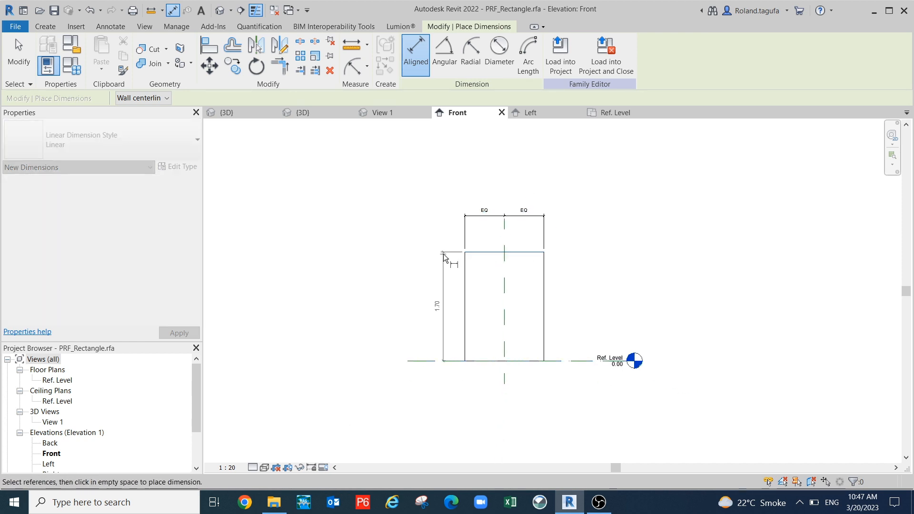
{"action": "left_click", "coordinate": [410, 256]}
{"action": "left_click", "coordinate": [462, 279]}
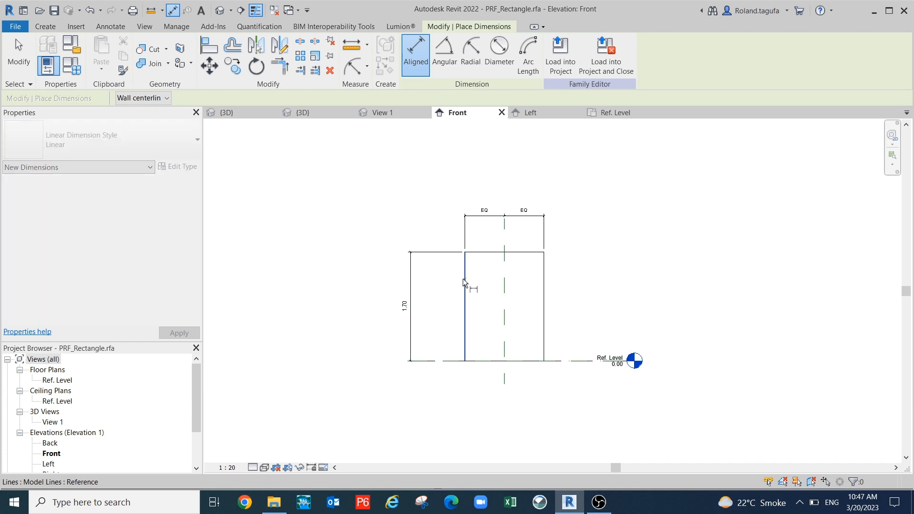
{"action": "left_click", "coordinate": [546, 287]}
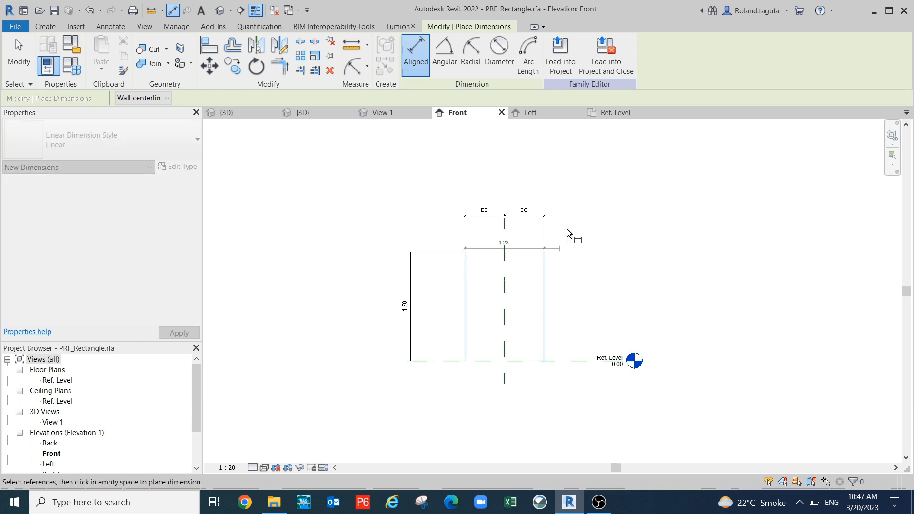
{"action": "left_click", "coordinate": [579, 186]}
{"action": "scroll", "coordinate": [533, 200], "scroll_direction": "up", "scroll_amount": 1}
{"action": "key", "text": "Escape"}
{"action": "key", "text": "Escape"}
- Label the overall width dimension with the existing Width parameter
{"action": "left_click", "coordinate": [514, 188]}
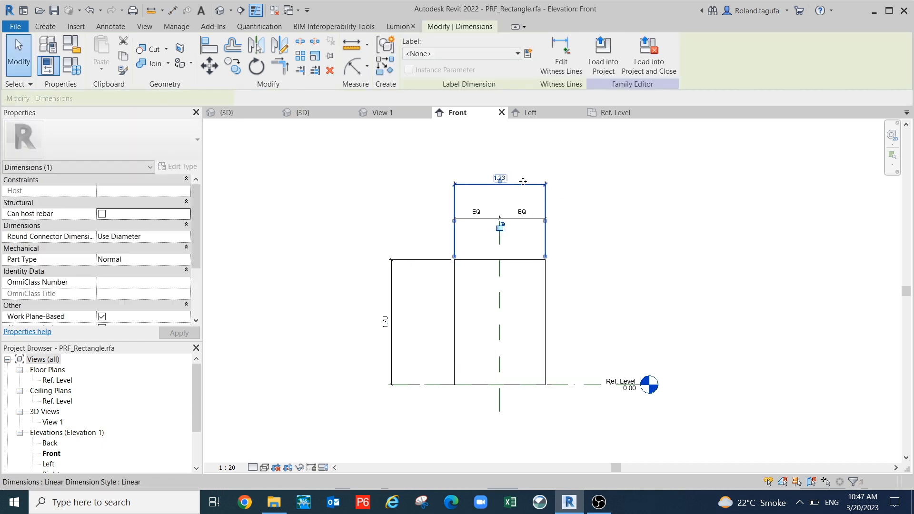
{"action": "left_click", "coordinate": [518, 54]}
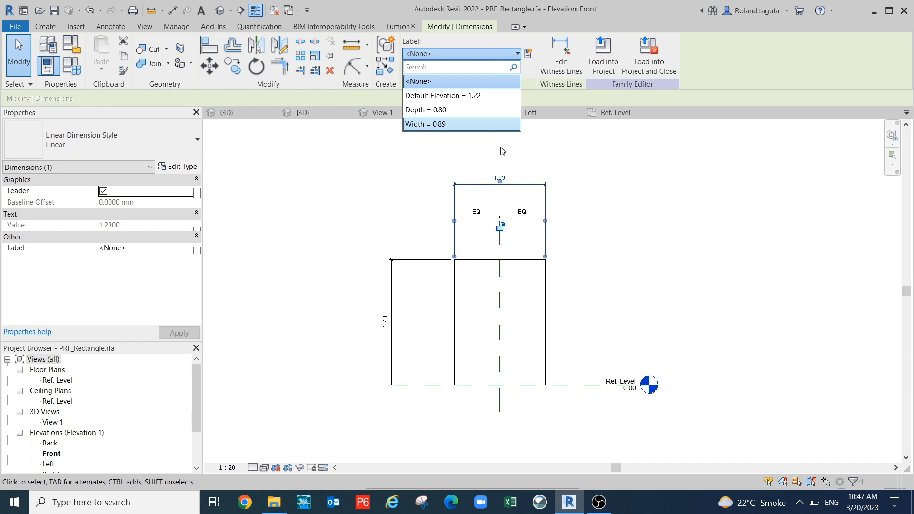
{"action": "left_click", "coordinate": [485, 125]}
{"action": "left_click", "coordinate": [581, 300]}
- Label the rectangle's height dimension with the existing Depth parameter
{"action": "left_click", "coordinate": [394, 332]}
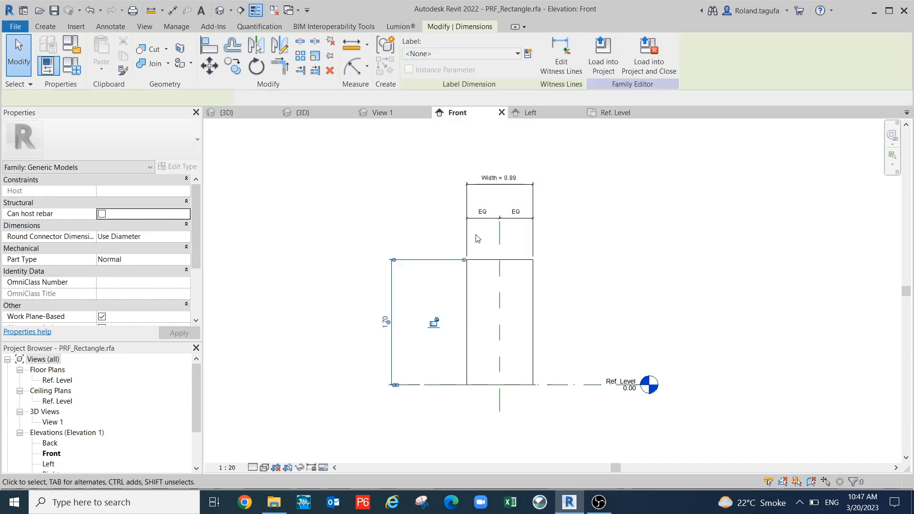
{"action": "left_click", "coordinate": [516, 54]}
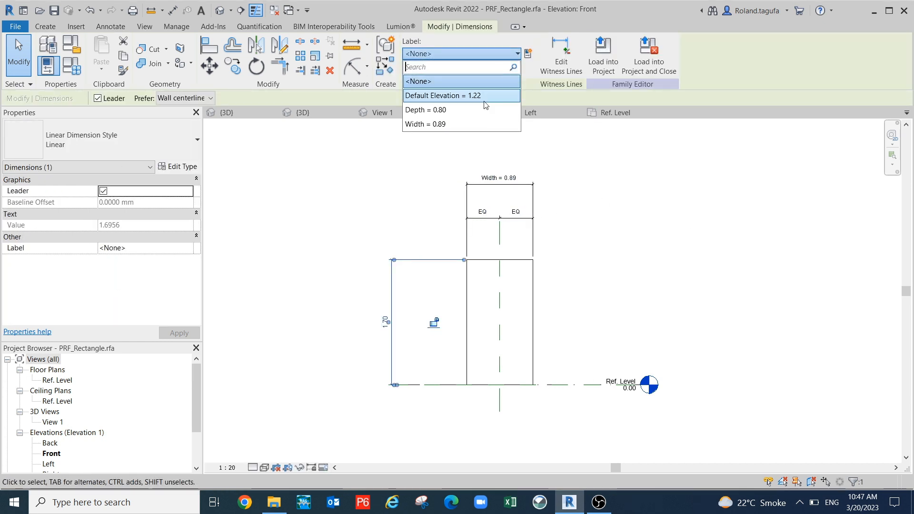
{"action": "left_click", "coordinate": [452, 109]}
{"action": "left_click", "coordinate": [842, 256]}
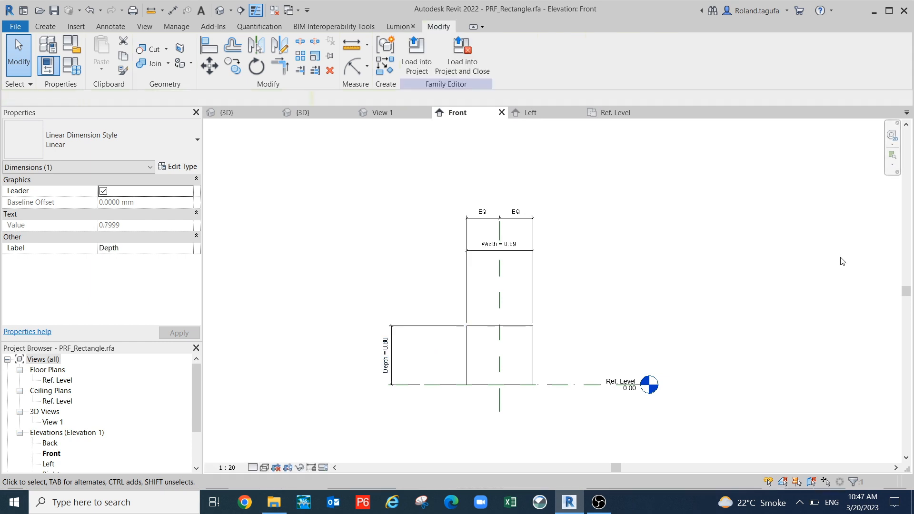
{"action": "scroll", "coordinate": [771, 292], "scroll_direction": "down", "scroll_amount": 2}
{"action": "middle_click_drag", "start_coordinate": [749, 323], "coordinate": [755, 302]}
{"action": "scroll", "coordinate": [757, 302], "scroll_direction": "down", "scroll_amount": 2}
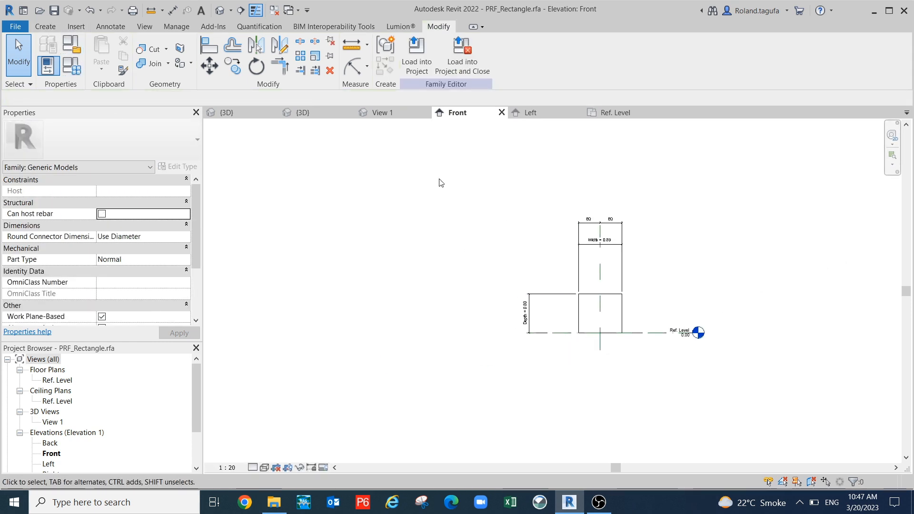
- Save the family as a new file named PRF_Rectangle Front in the Lecture for Revit Family folder on the desktop
{"action": "scroll", "coordinate": [580, 248], "scroll_direction": "up", "scroll_amount": 2}
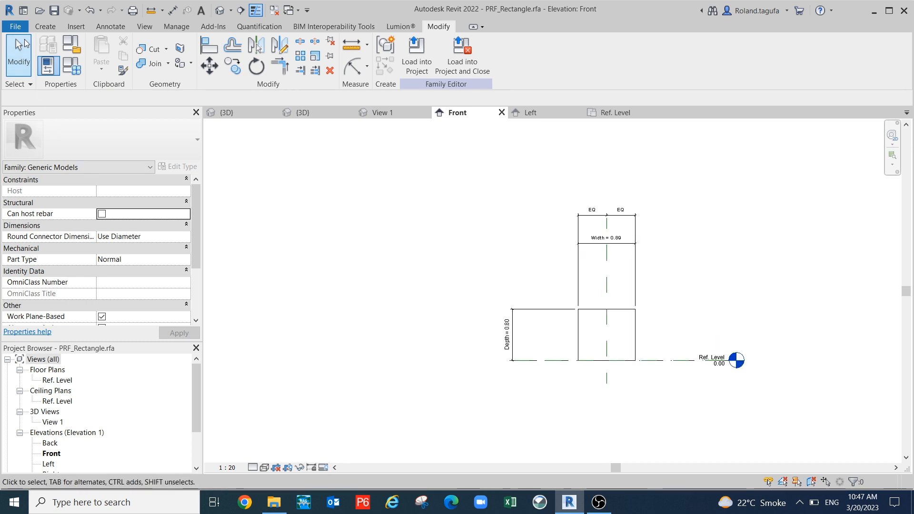
{"action": "left_click", "coordinate": [15, 26]}
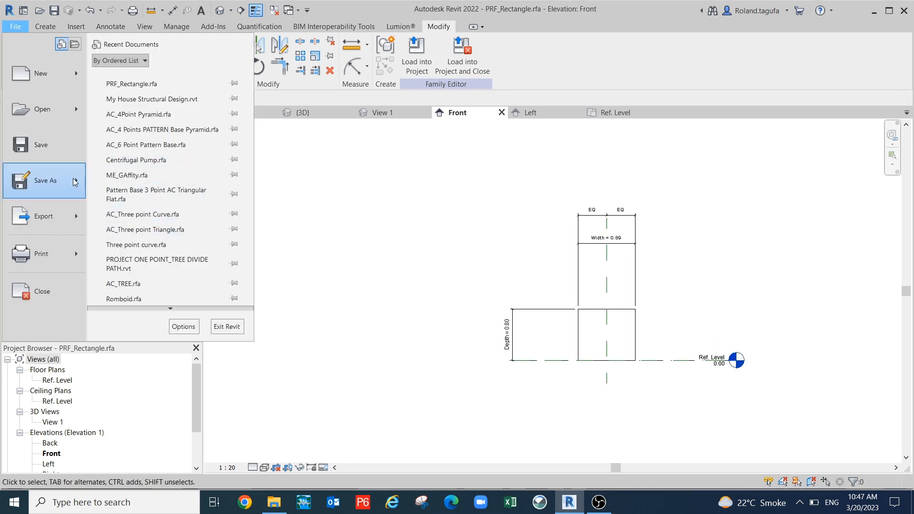
{"action": "mouse_move", "coordinate": [53, 191]}
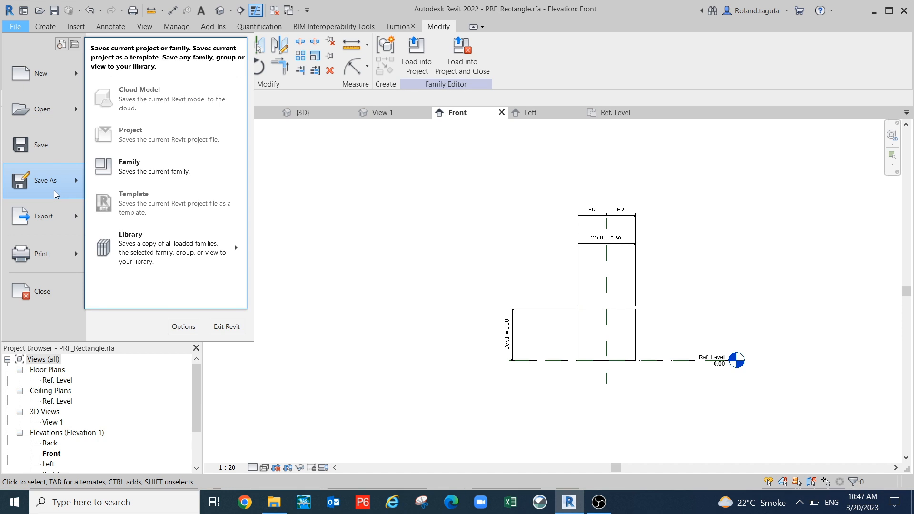
{"action": "left_click", "coordinate": [167, 167]}
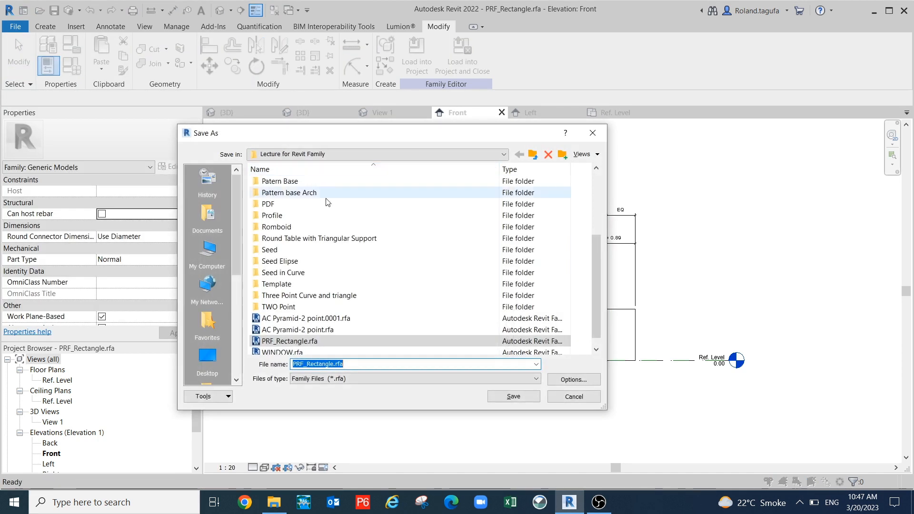
{"action": "left_click", "coordinate": [204, 371]}
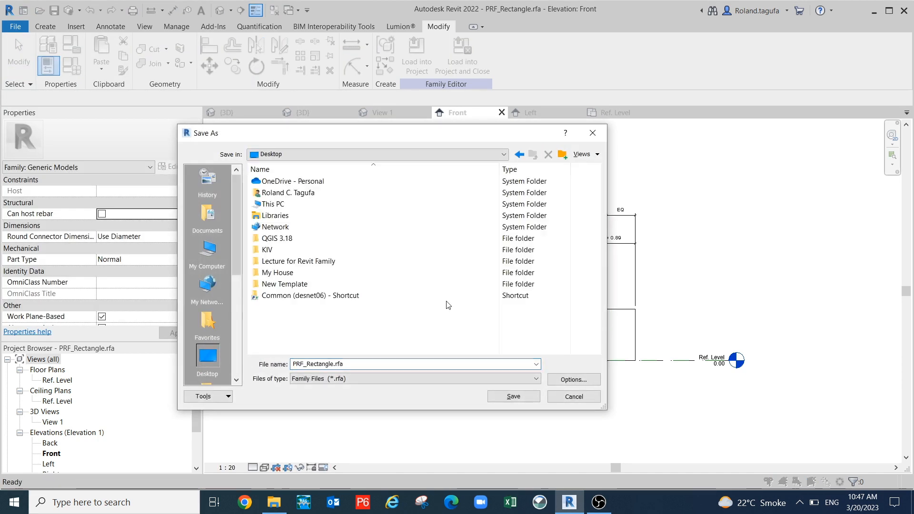
{"action": "double_click", "coordinate": [360, 262]}
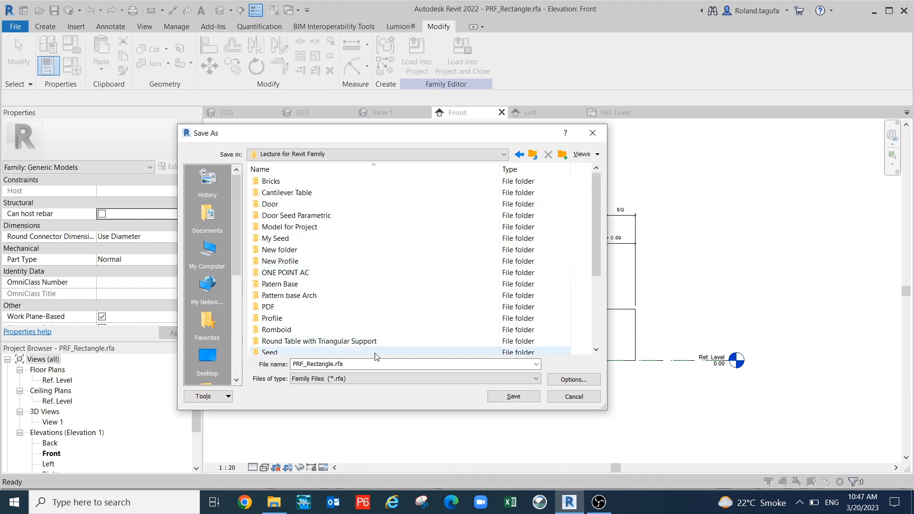
{"action": "double_click", "coordinate": [333, 364]}
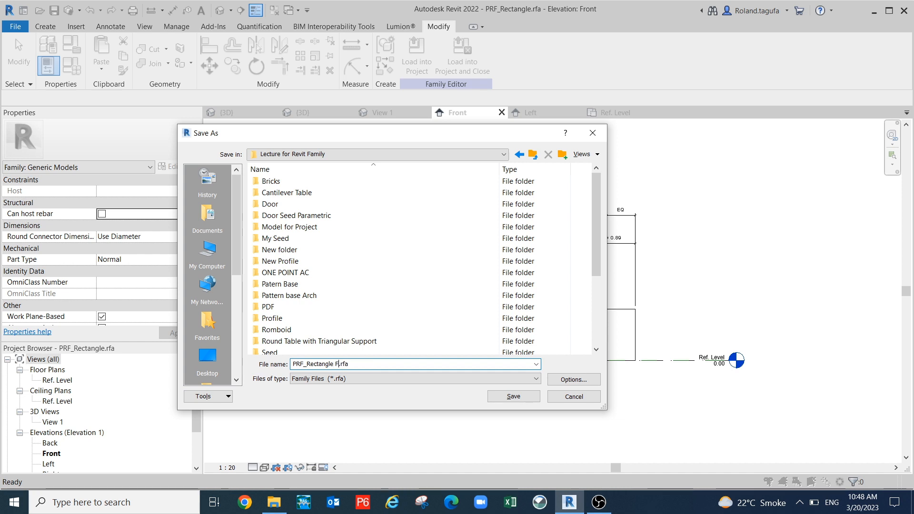
{"action": "key", "text": "BackSpace"}
{"action": "type", "text": "t"}
{"action": "key", "text": "Return"}
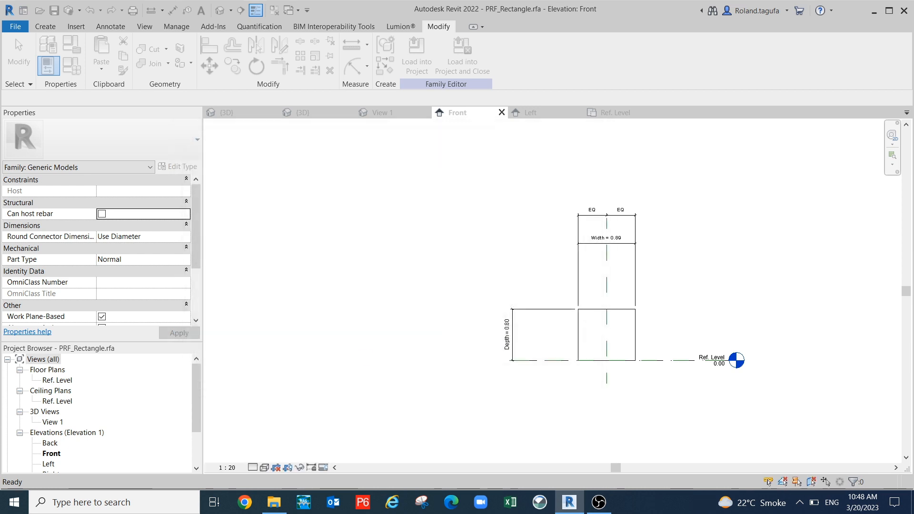
- Disable the family's Work Plane-Based property and enable Always vertical
{"action": "scroll", "coordinate": [558, 359], "scroll_direction": "down", "scroll_amount": 3}
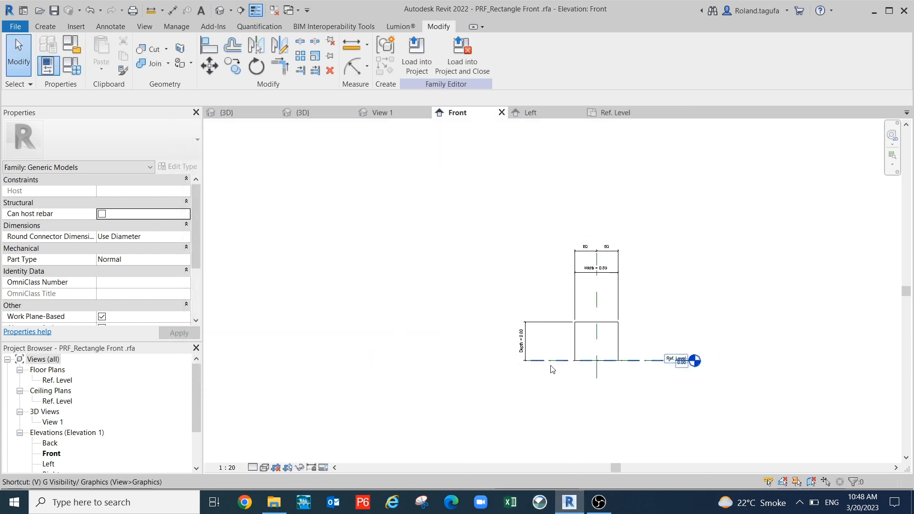
{"action": "scroll", "coordinate": [638, 361], "scroll_direction": "up", "scroll_amount": 2}
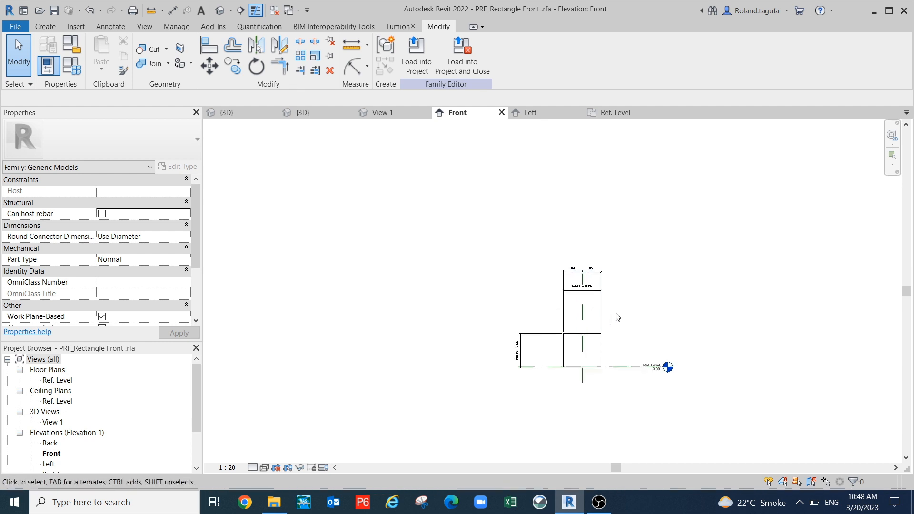
{"action": "middle_click_drag", "start_coordinate": [598, 323], "coordinate": [623, 322]}
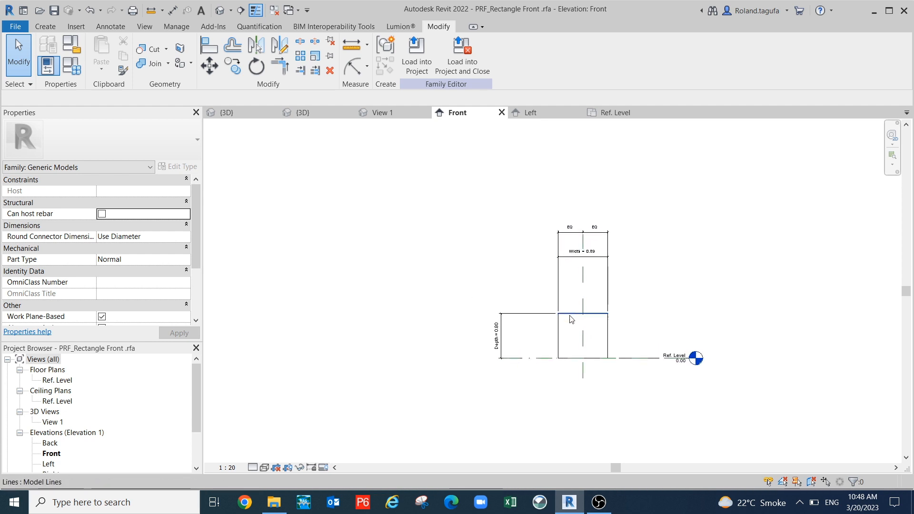
{"action": "scroll", "coordinate": [195, 253], "scroll_direction": "down", "scroll_amount": 2}
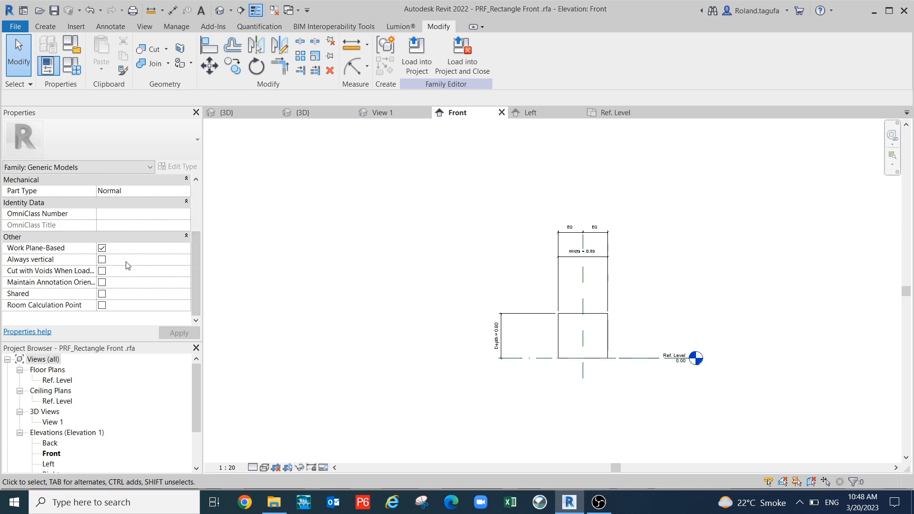
{"action": "left_click", "coordinate": [103, 249]}
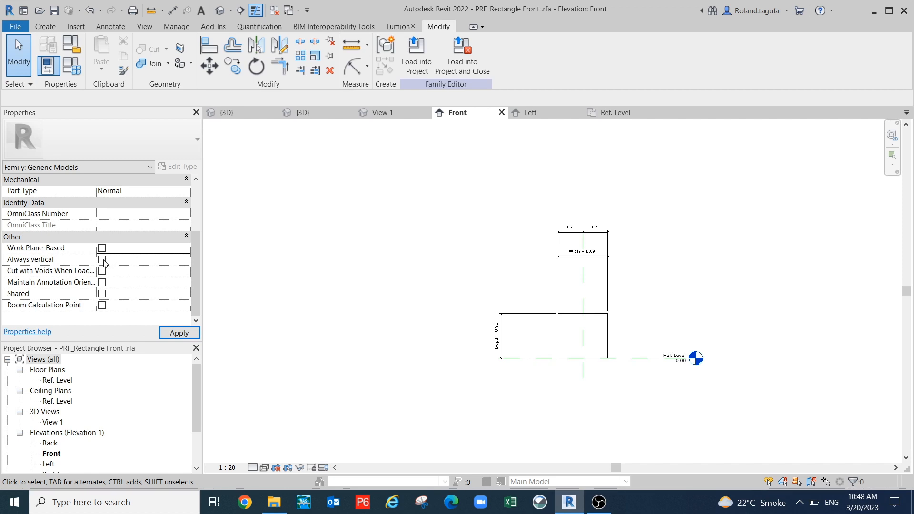
{"action": "left_click", "coordinate": [103, 260]}
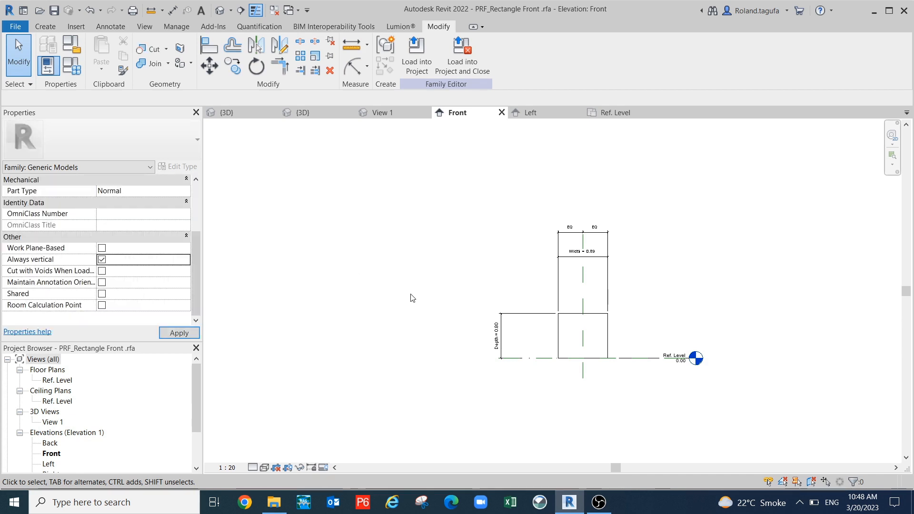
- Load the PRF_Rectangle Front family into Family2 and place one instance on the spline's reference point
{"action": "left_click", "coordinate": [412, 71]}
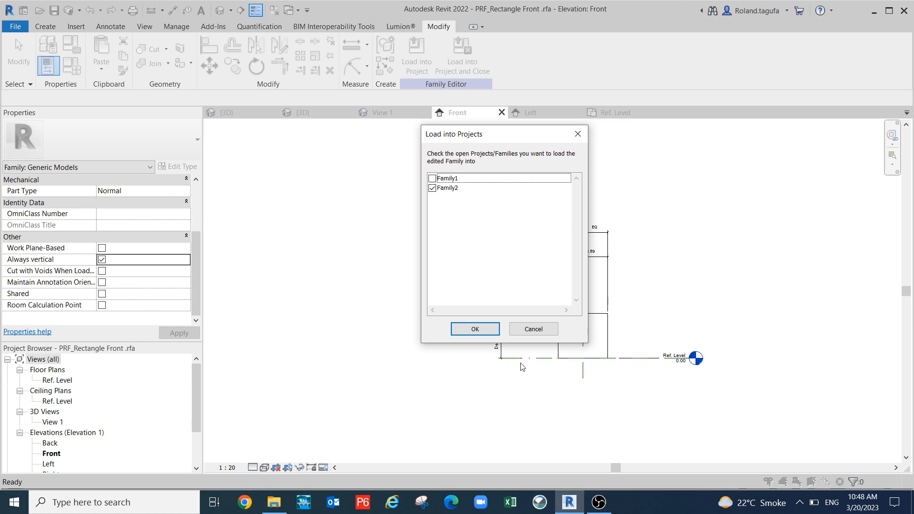
{"action": "left_click", "coordinate": [475, 329]}
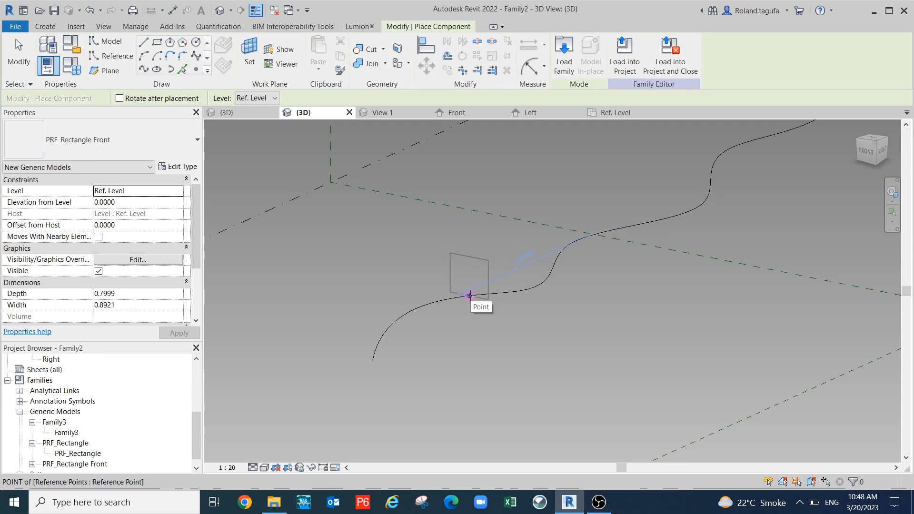
{"action": "left_click", "coordinate": [470, 295]}
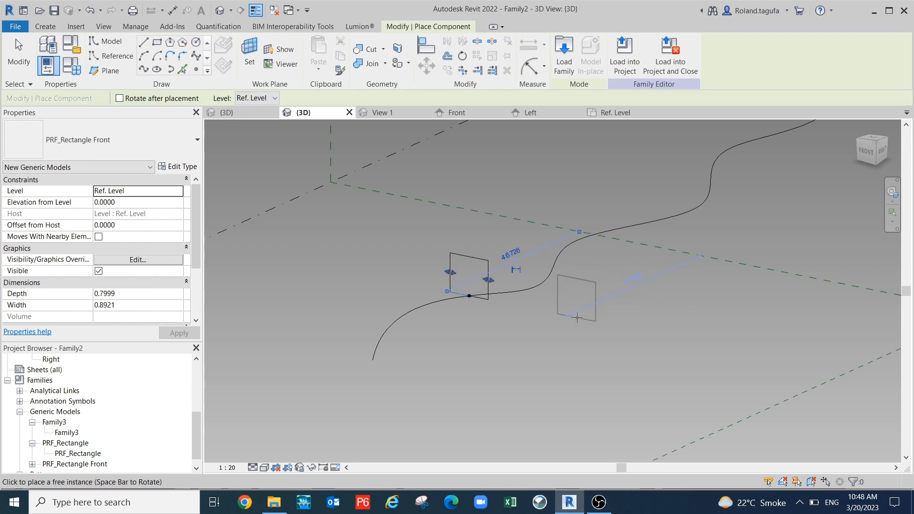
{"action": "key", "text": "Escape"}
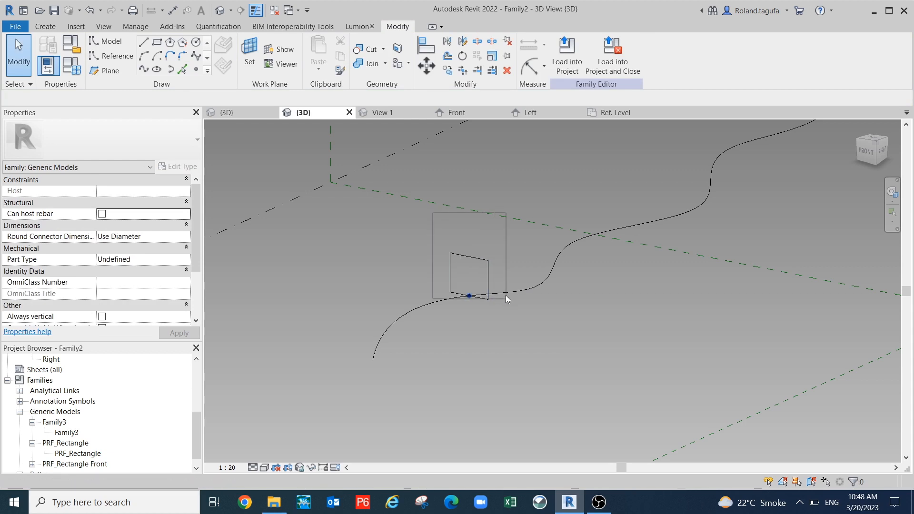
{"action": "left_click", "coordinate": [472, 305]}
{"action": "key", "text": "Escape"}
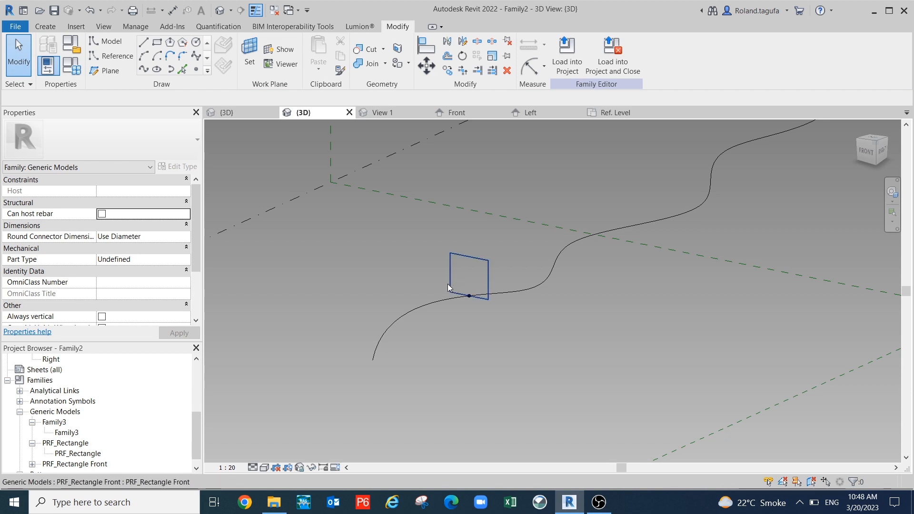
- Delete the placed rectangle profile and set the work plane to one of the reference point's vertical planes
{"action": "left_click", "coordinate": [449, 288]}
{"action": "key", "text": "Delete"}
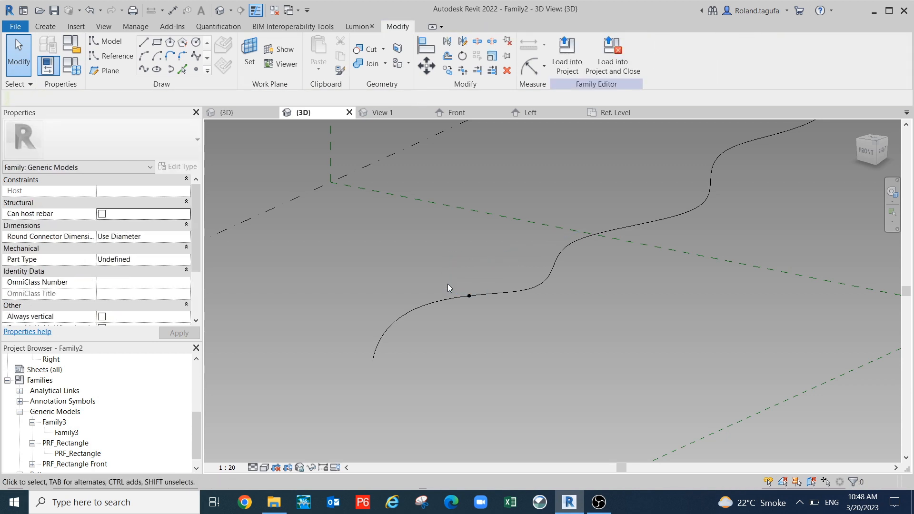
{"action": "left_click", "coordinate": [249, 55]}
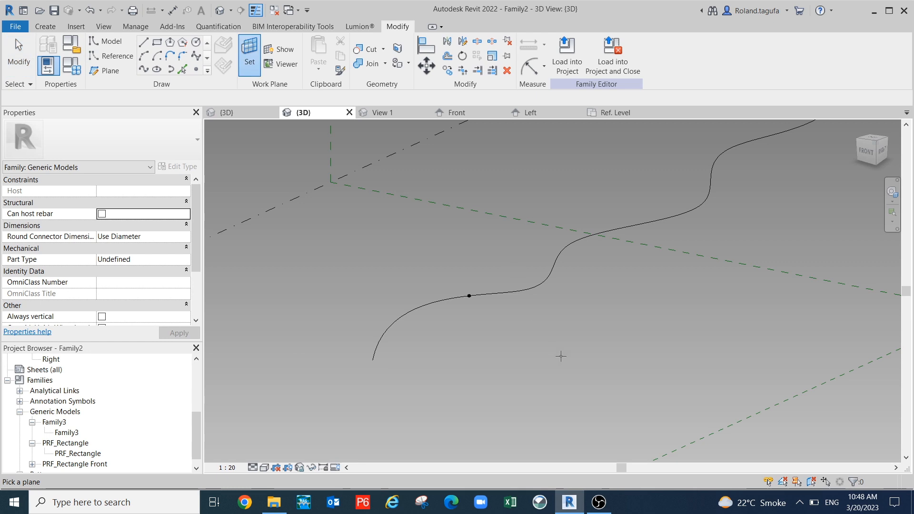
{"action": "scroll", "coordinate": [469, 295], "scroll_direction": "up", "scroll_amount": 2}
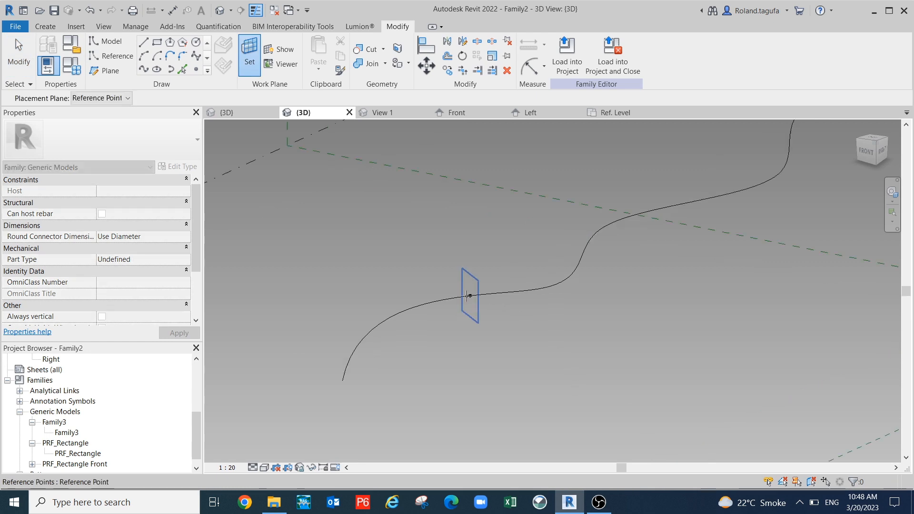
{"action": "key", "text": "Tab"}
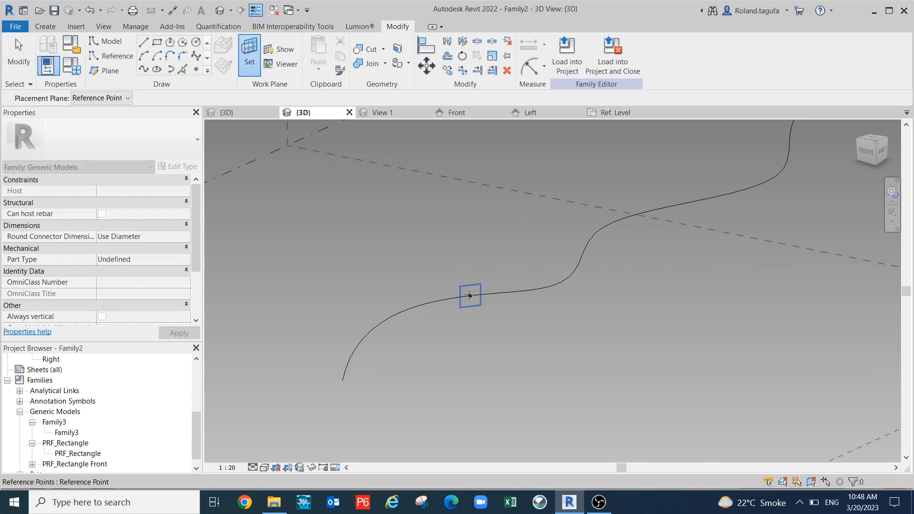
{"action": "left_click", "coordinate": [469, 295]}
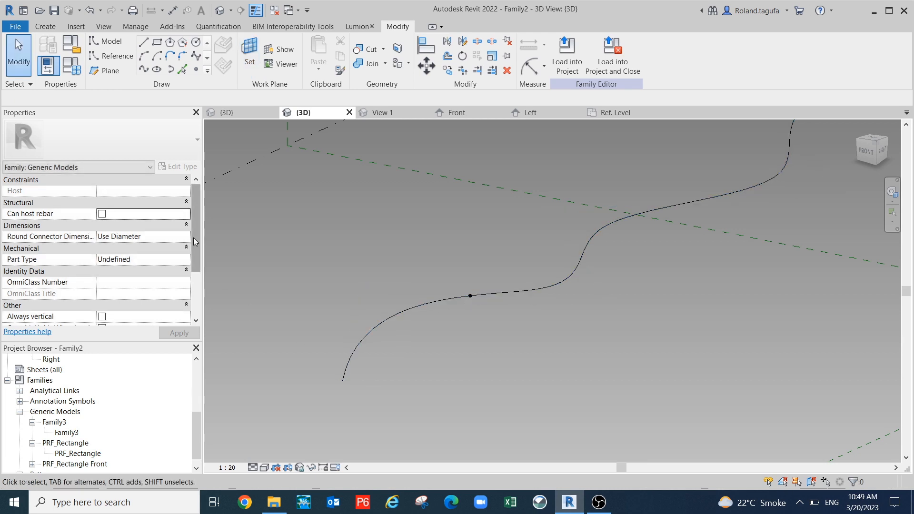
- Try placing PRF_Rectangle Front from the loaded Generic Models families on the spline's reference point, and delete the instance
{"action": "scroll", "coordinate": [194, 241], "scroll_direction": "down", "scroll_amount": 3}
{"action": "left_click_drag", "start_coordinate": [194, 436], "coordinate": [196, 453]}
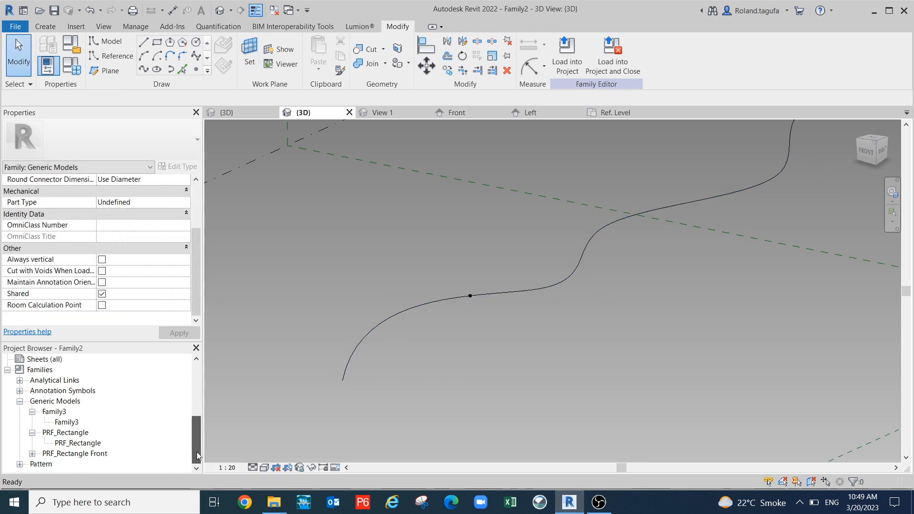
{"action": "left_click", "coordinate": [31, 455]}
{"action": "scroll", "coordinate": [105, 444], "scroll_direction": "down", "scroll_amount": 1}
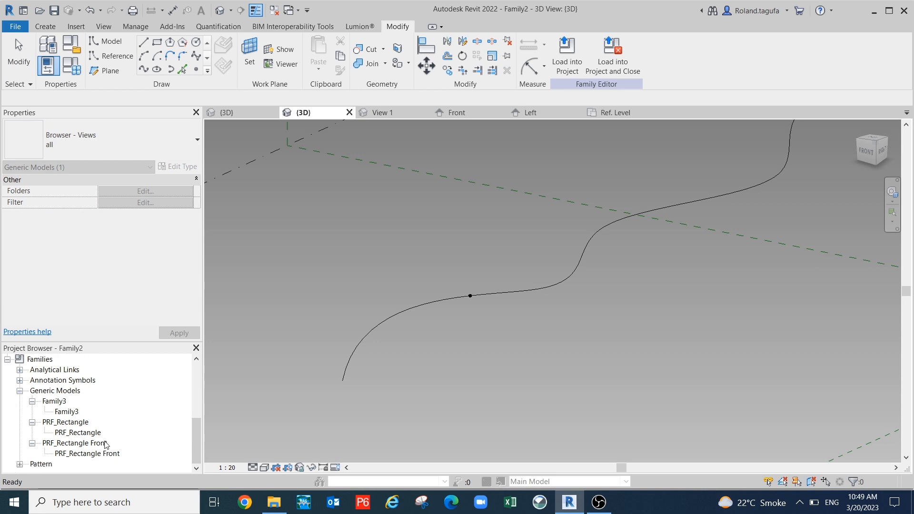
{"action": "left_click_drag", "start_coordinate": [96, 455], "coordinate": [300, 384]}
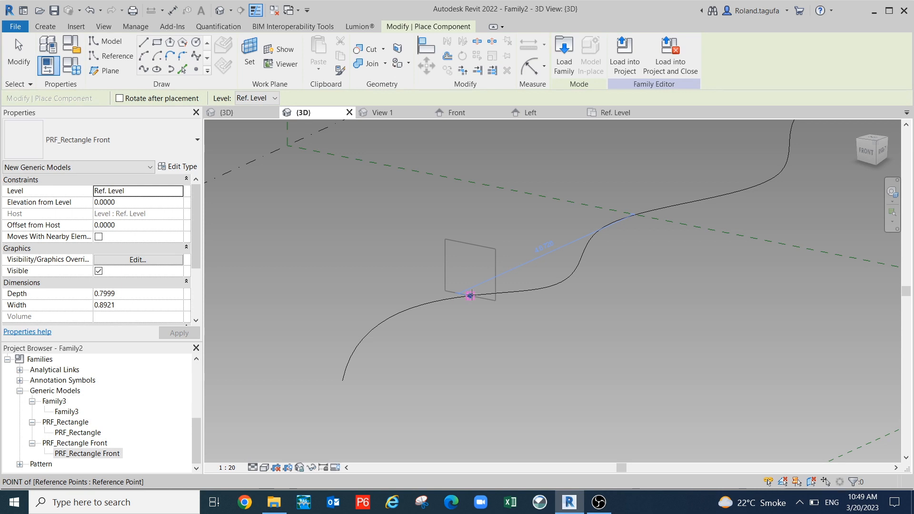
{"action": "left_click", "coordinate": [469, 296]}
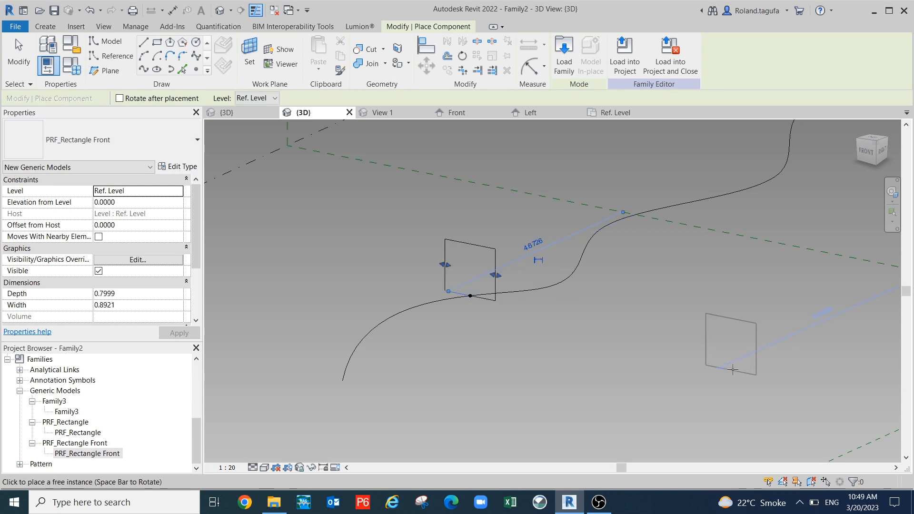
{"action": "key", "text": "Escape"}
{"action": "key", "text": "Escape"}
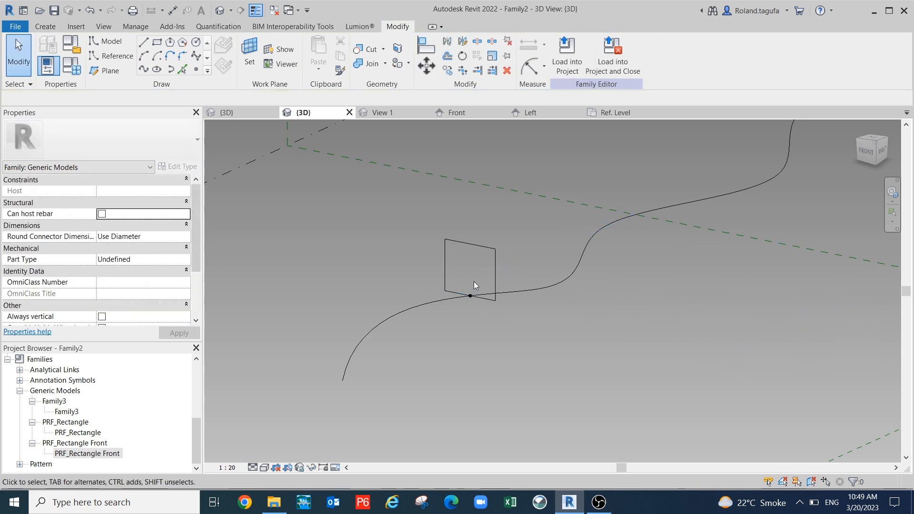
{"action": "left_click", "coordinate": [447, 275]}
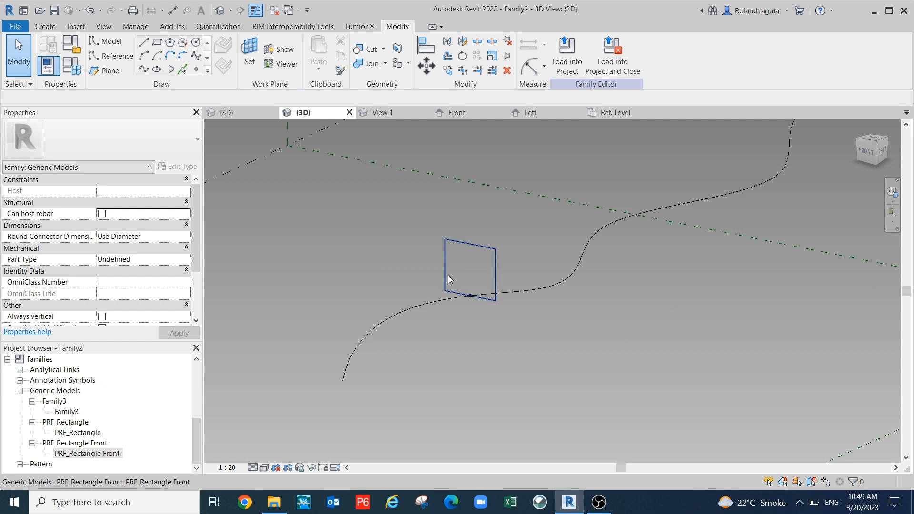
{"action": "left_click", "coordinate": [480, 355]}
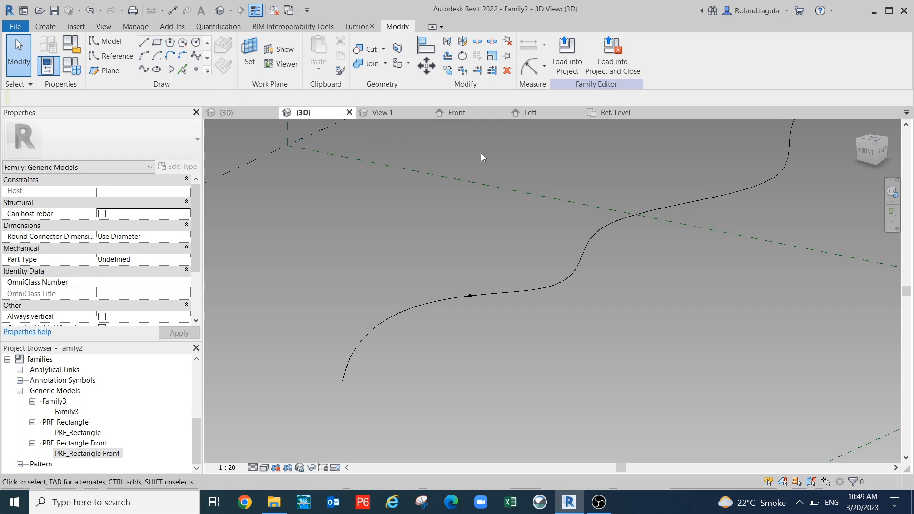
- Pick a work plane at the spline's reference point and place a PRF_Rectangle Front instance on that point
{"action": "left_click", "coordinate": [249, 50]}
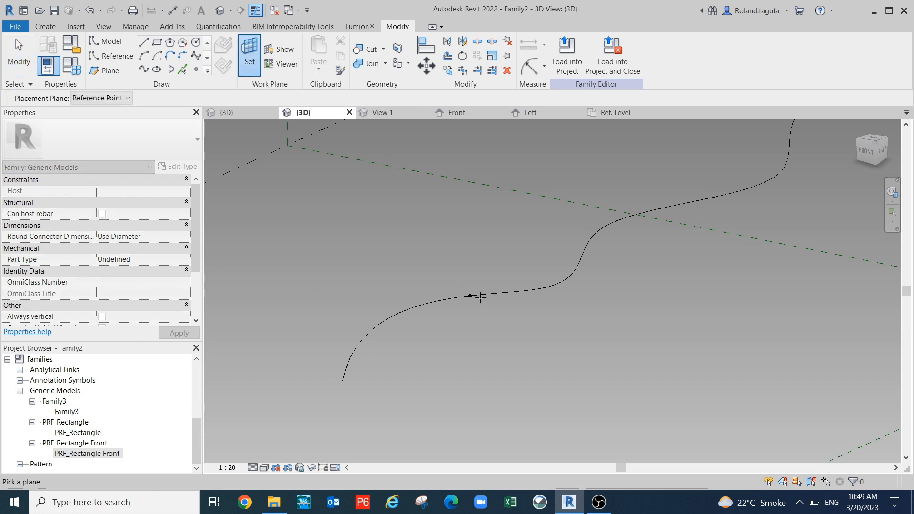
{"action": "left_click", "coordinate": [480, 297]}
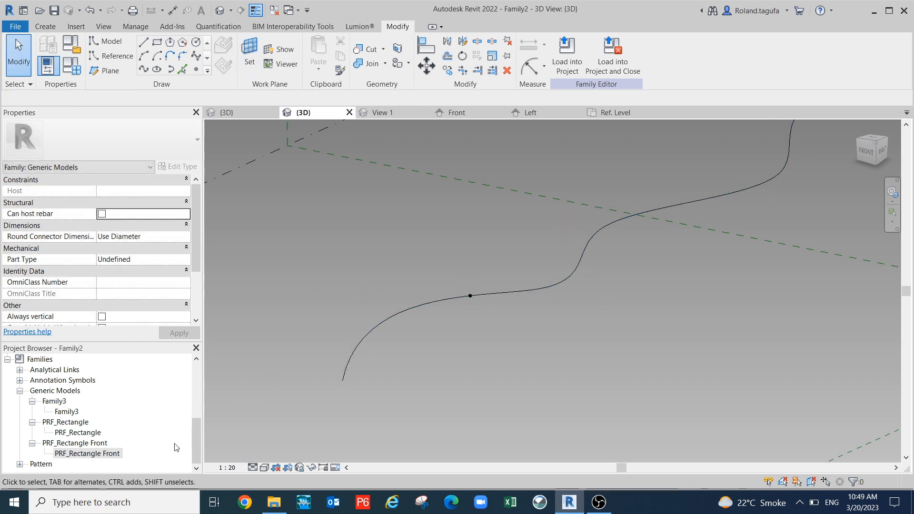
{"action": "left_click", "coordinate": [105, 456]}
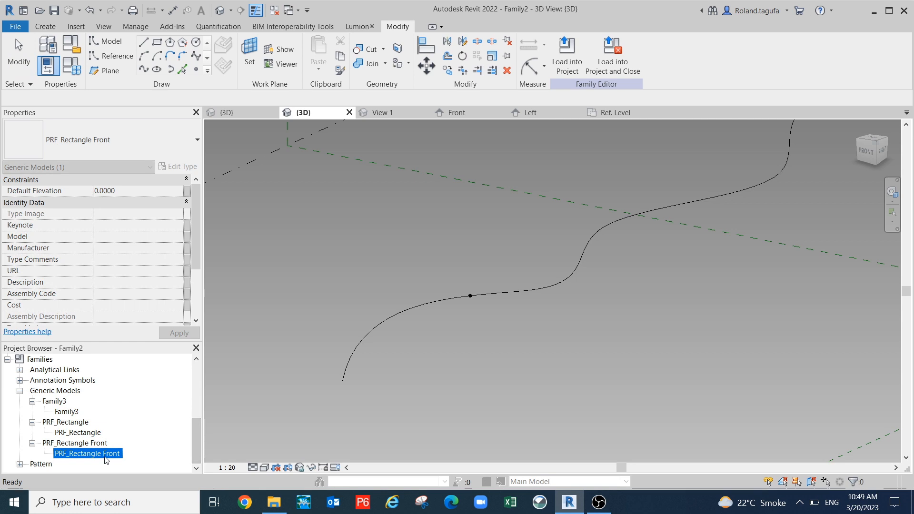
{"action": "left_click_drag", "start_coordinate": [455, 297], "coordinate": [469, 296]}
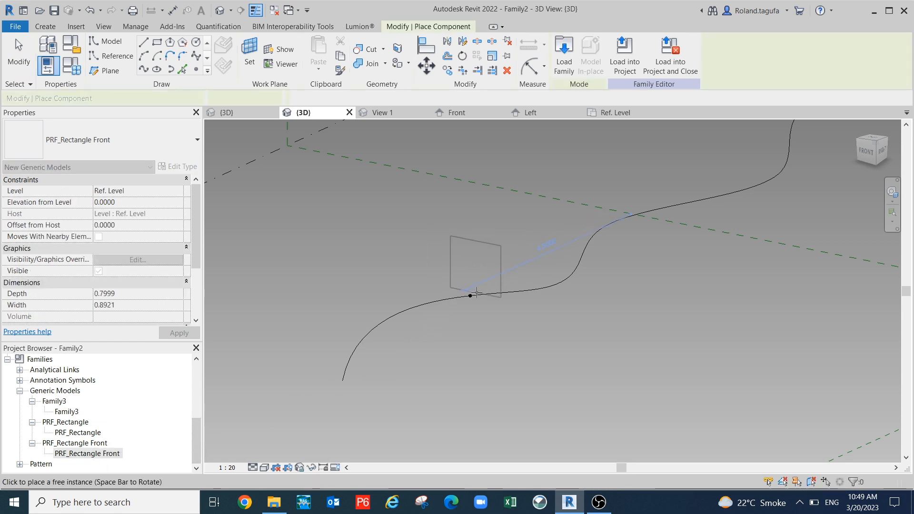
{"action": "left_click", "coordinate": [471, 296]}
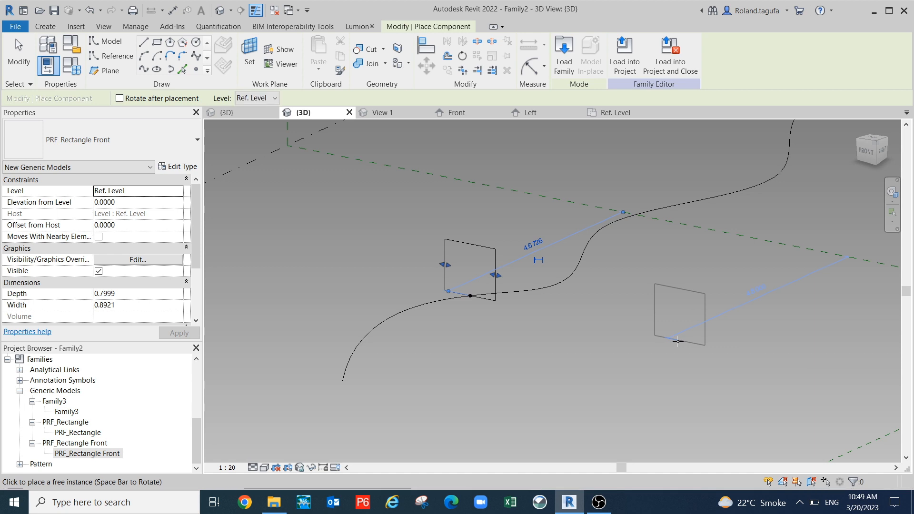
{"action": "key", "text": "Escape"}
{"action": "middle_click_drag", "start_coordinate": [441, 348], "coordinate": [485, 314]}
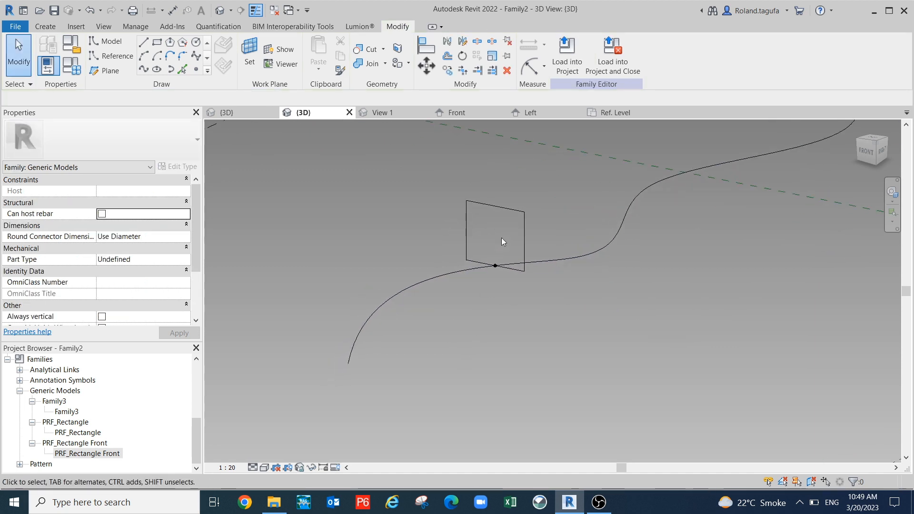
- Select the placed PRF_Rectangle Front instance and set its Offset from Host to 0.5
{"action": "key", "text": "Tab"}
{"action": "left_click", "coordinate": [471, 207]}
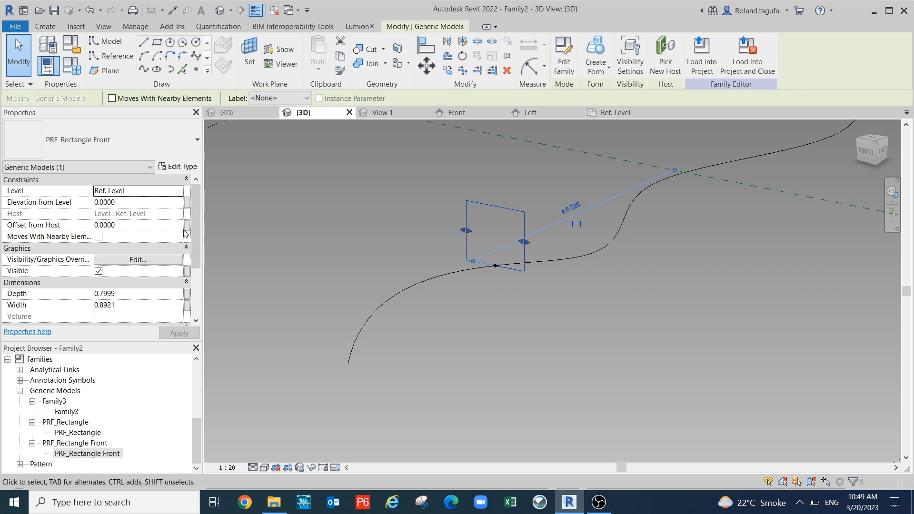
{"action": "left_click", "coordinate": [138, 225]}
{"action": "type", "text": ".5"}
{"action": "left_click", "coordinate": [188, 332]}
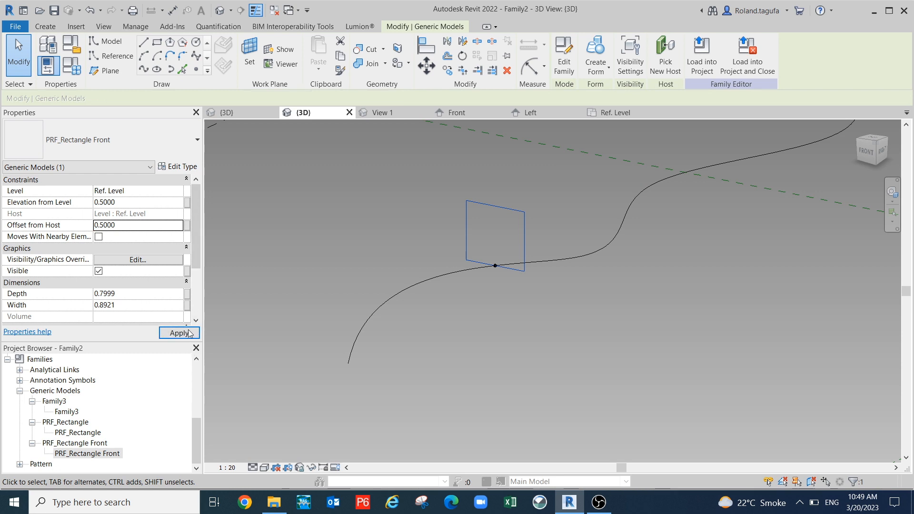
{"action": "middle_click_drag", "start_coordinate": [510, 307], "coordinate": [596, 414]}
{"action": "scroll", "coordinate": [507, 315], "scroll_direction": "up", "scroll_amount": 1}
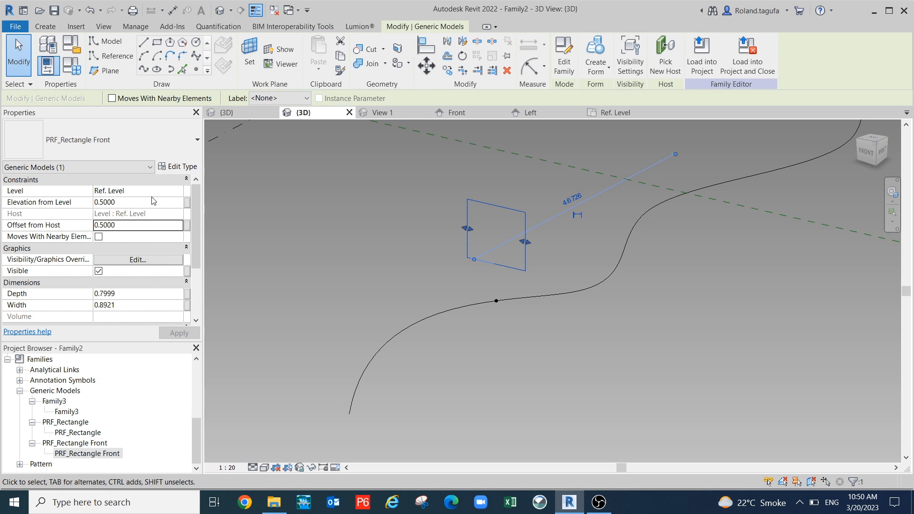
- Set the rectangle profile's Elevation from Level to 0 and apply the change
{"action": "left_click", "coordinate": [132, 203]}
{"action": "type", "text": "0"}
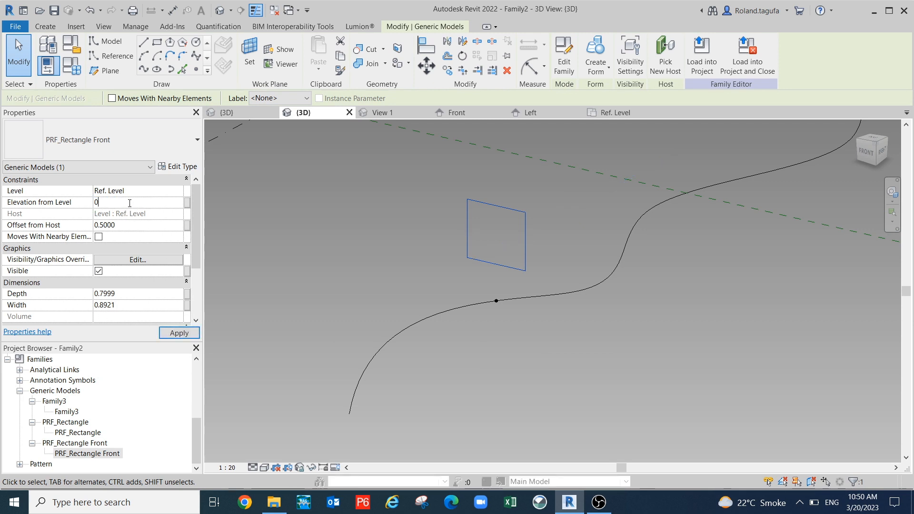
{"action": "left_click", "coordinate": [180, 332]}
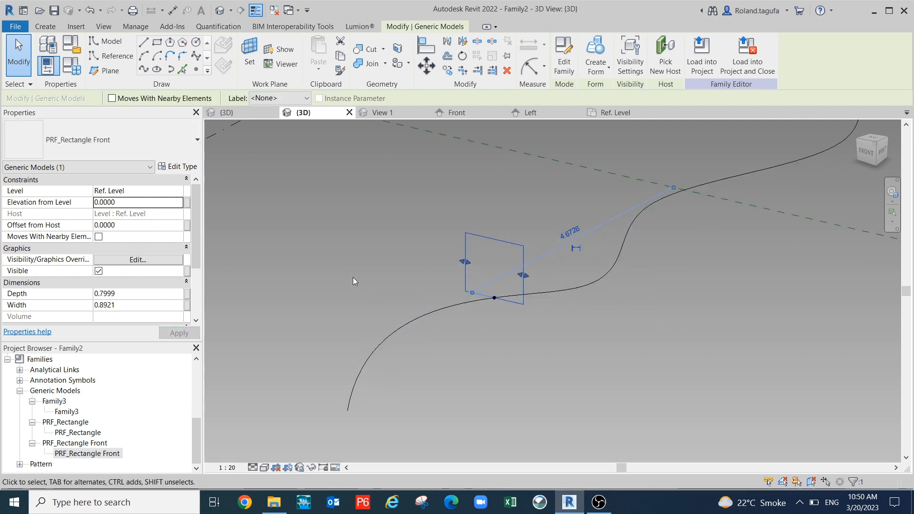
- Raise the rectangle profile above the spline again with an Offset from Host of 0.5
{"action": "left_click", "coordinate": [125, 226]}
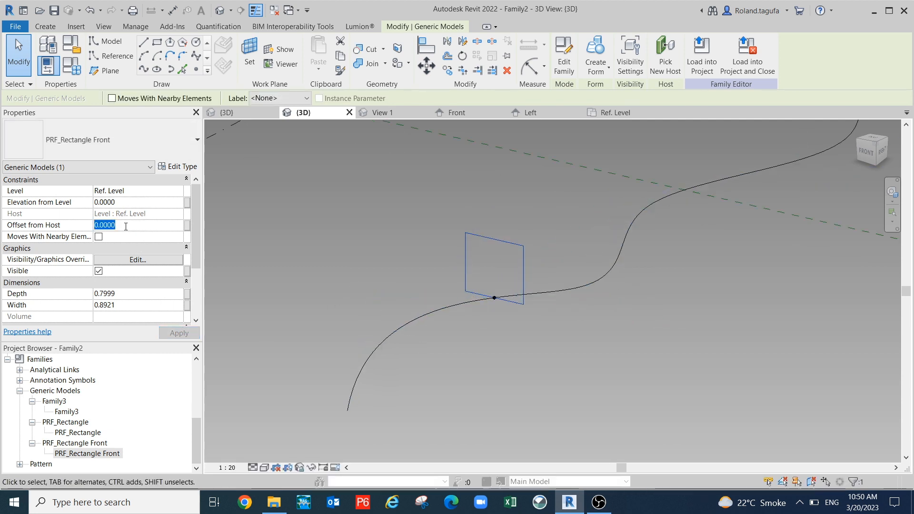
{"action": "type", "text": ".5"}
{"action": "left_click", "coordinate": [180, 333]}
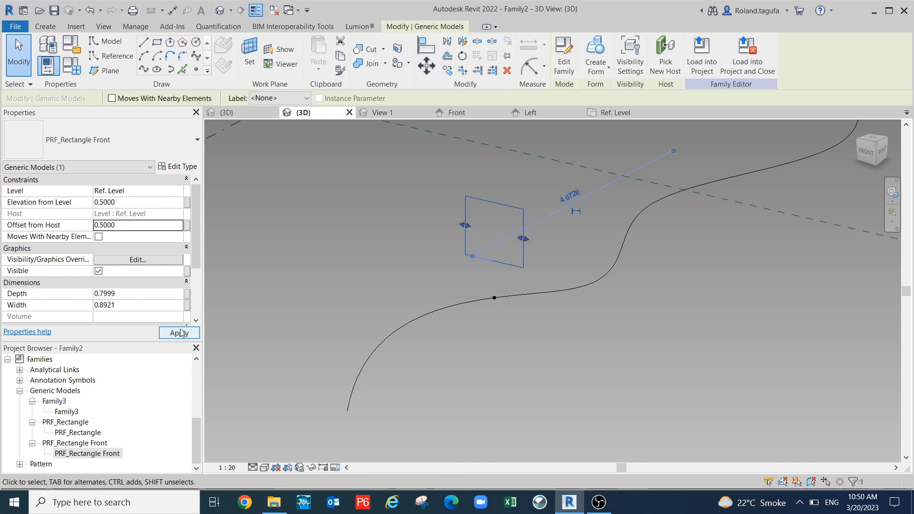
{"action": "left_click", "coordinate": [429, 320]}
{"action": "middle_click_drag", "start_coordinate": [423, 327], "coordinate": [453, 311]}
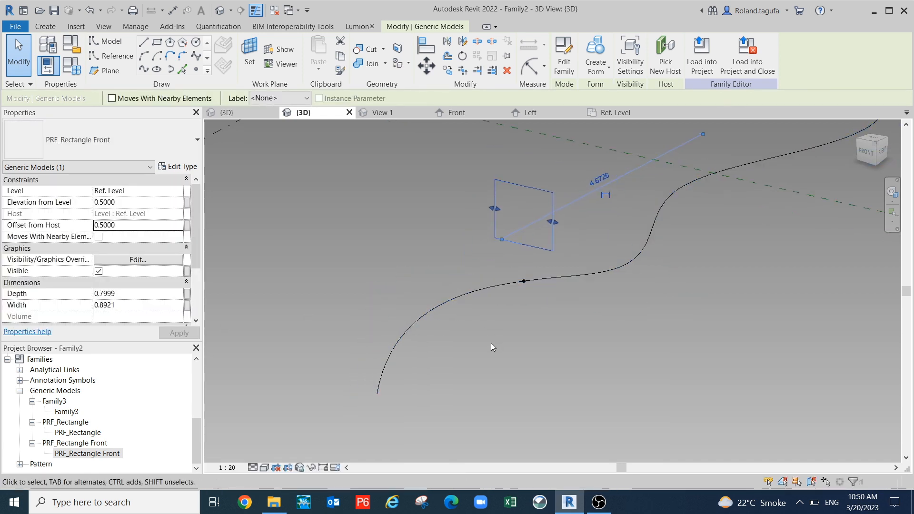
{"action": "middle_click_drag", "start_coordinate": [321, 309], "coordinate": [301, 314], "text": "shift"}
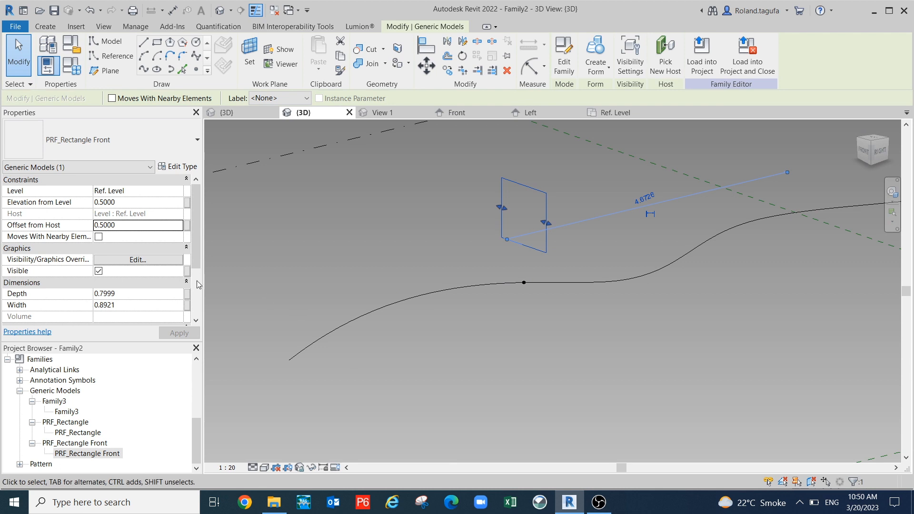
- Bring the rectangle profile back down onto the spline with an Elevation from Level of 0
{"action": "left_click", "coordinate": [136, 205]}
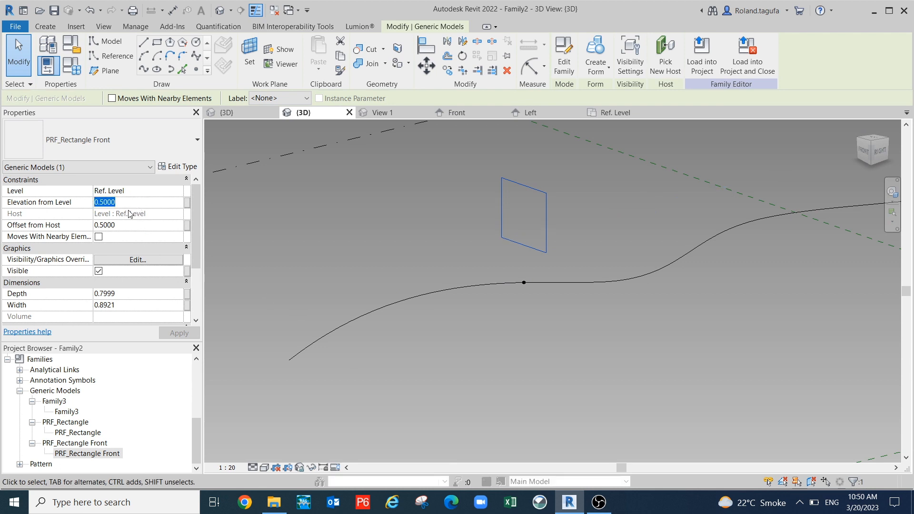
{"action": "type", "text": "0"}
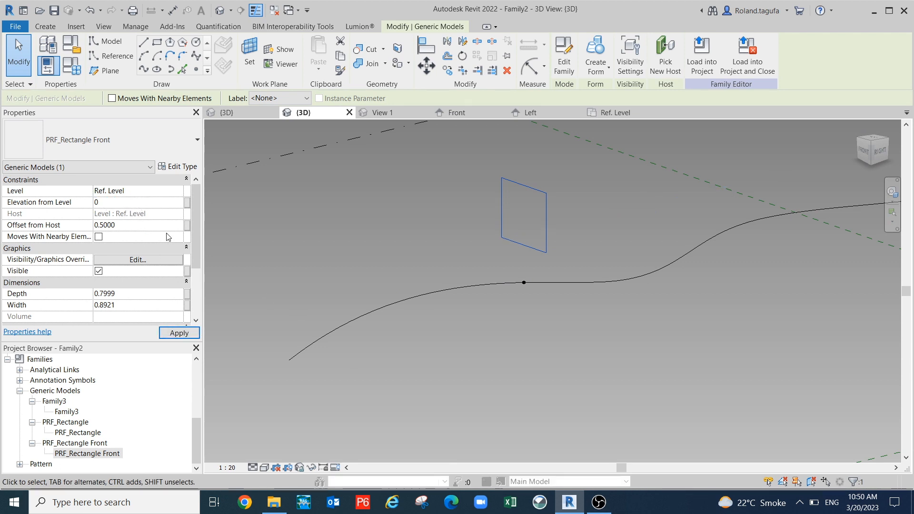
{"action": "left_click", "coordinate": [179, 333]}
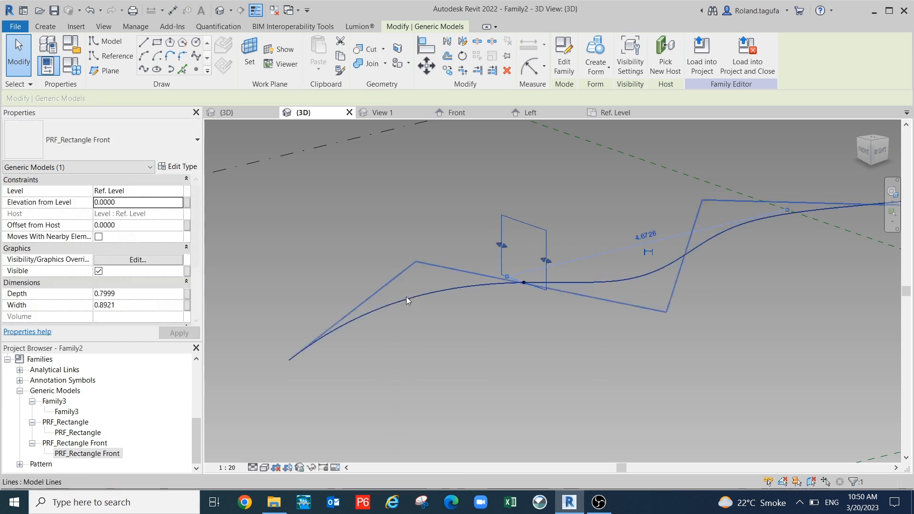
{"action": "scroll", "coordinate": [490, 256], "scroll_direction": "up", "scroll_amount": 1}
- Reselect the rectangle profile and set its Offset from Host to 0.5 to check its vertical shift
{"action": "left_click", "coordinate": [521, 267]}
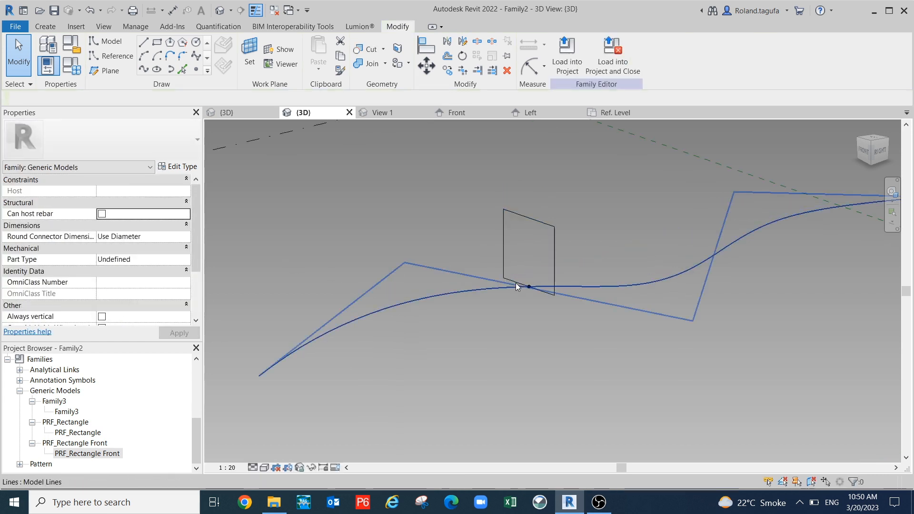
{"action": "left_click", "coordinate": [517, 278]}
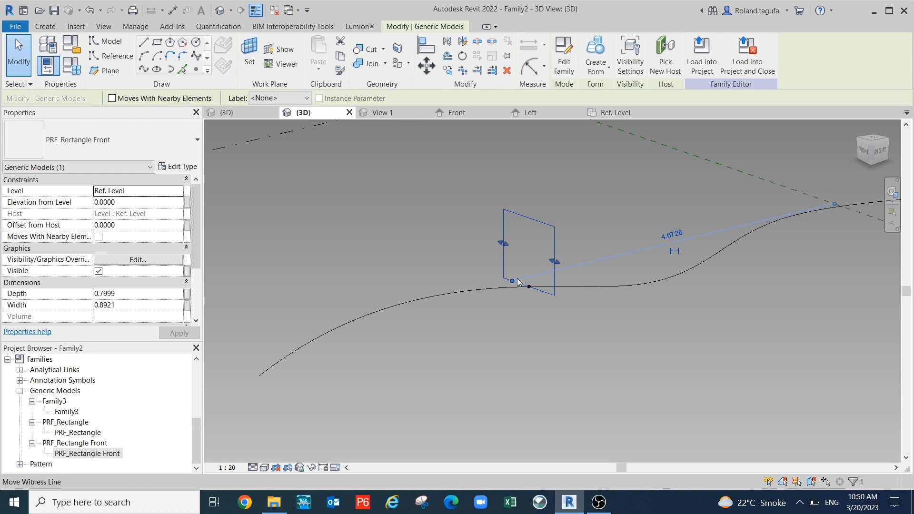
{"action": "left_click", "coordinate": [130, 224]}
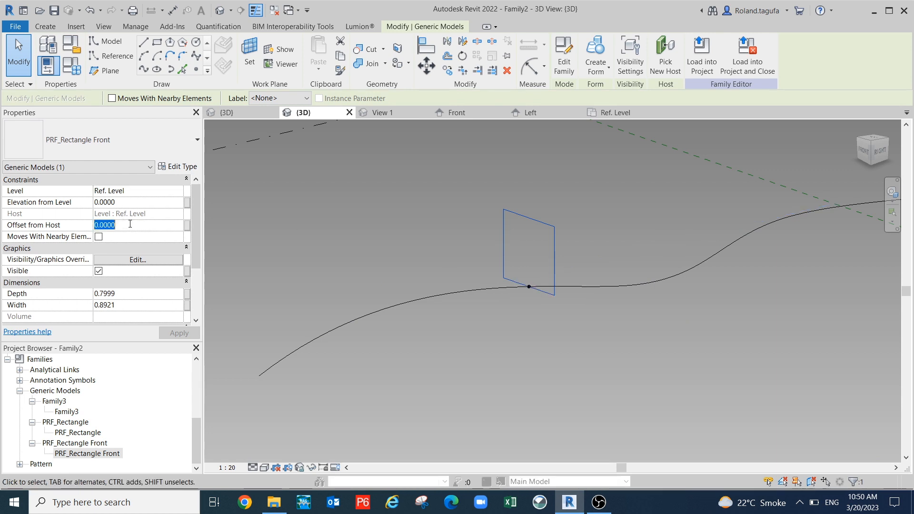
{"action": "type", "text": "-"}
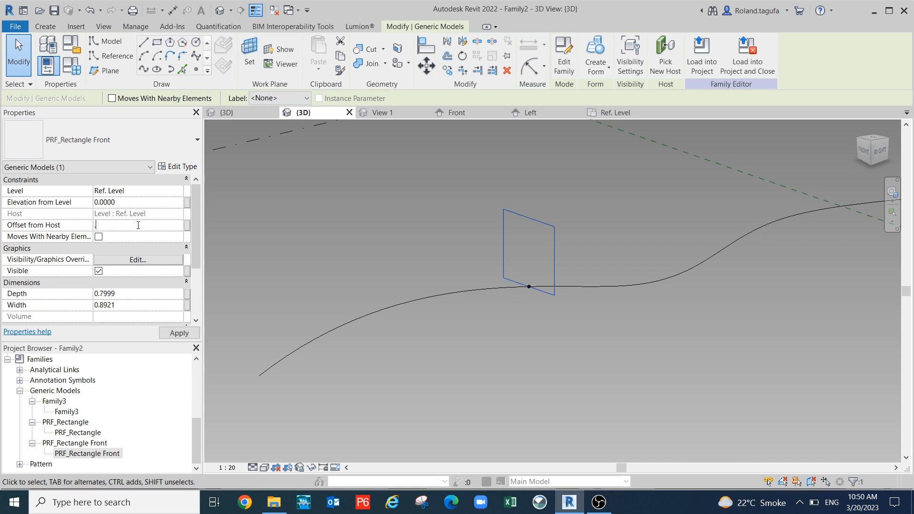
{"action": "type", "text": "5"}
{"action": "left_click", "coordinate": [181, 333]}
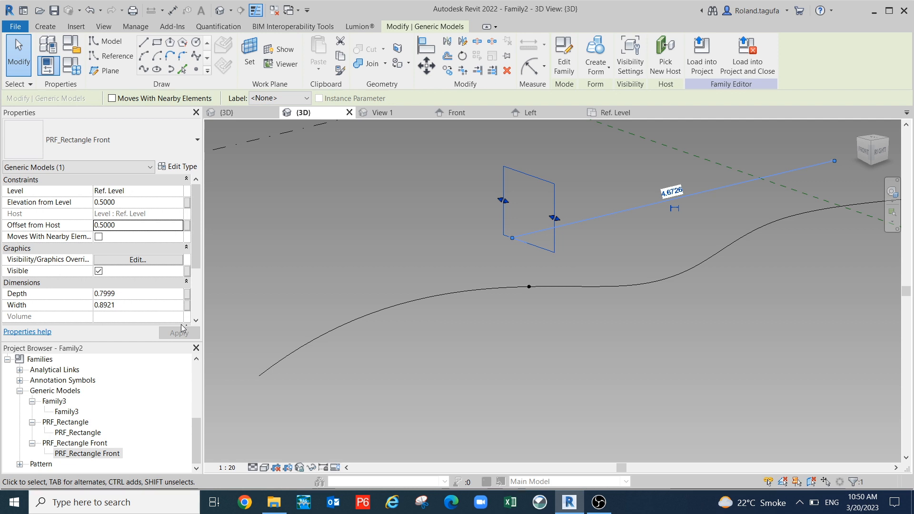
{"action": "middle_click_drag", "start_coordinate": [435, 374], "coordinate": [382, 329]}
{"action": "scroll", "coordinate": [384, 331], "scroll_direction": "down", "scroll_amount": 3}
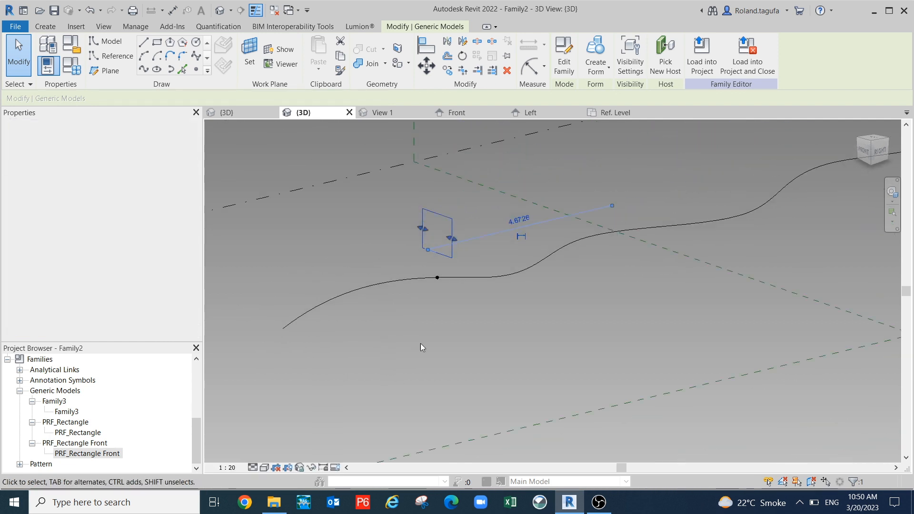
{"action": "scroll", "coordinate": [385, 307], "scroll_direction": "down", "scroll_amount": 4}
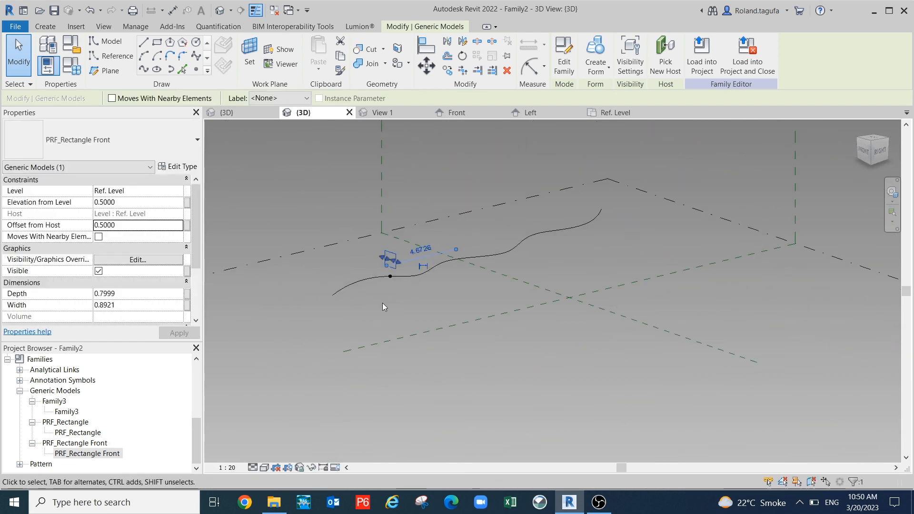
{"action": "left_click", "coordinate": [386, 301]}
{"action": "middle_click_drag", "start_coordinate": [422, 292], "coordinate": [493, 387], "text": "shift"}
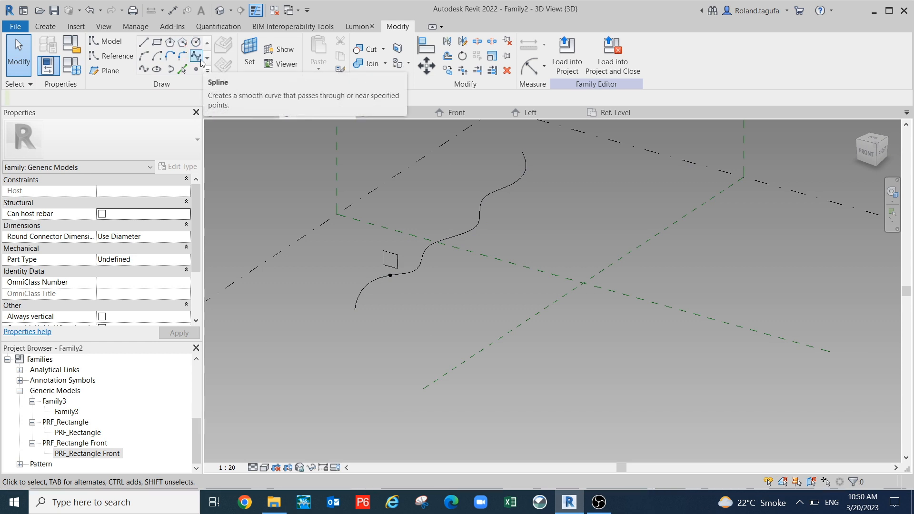
{"action": "left_click", "coordinate": [144, 69]}
{"action": "left_click", "coordinate": [534, 297]}
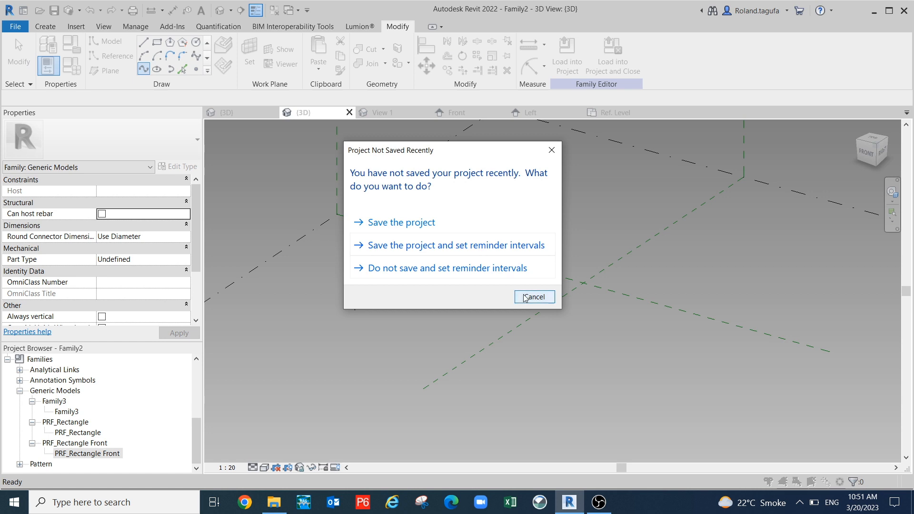
{"action": "middle_click_drag", "start_coordinate": [533, 319], "coordinate": [273, 280]}
{"action": "scroll", "coordinate": [483, 312], "scroll_direction": "down", "scroll_amount": 5}
{"action": "key", "text": "Escape"}
{"action": "middle_click_drag", "start_coordinate": [282, 271], "coordinate": [453, 304]}
{"action": "key", "text": "Escape"}
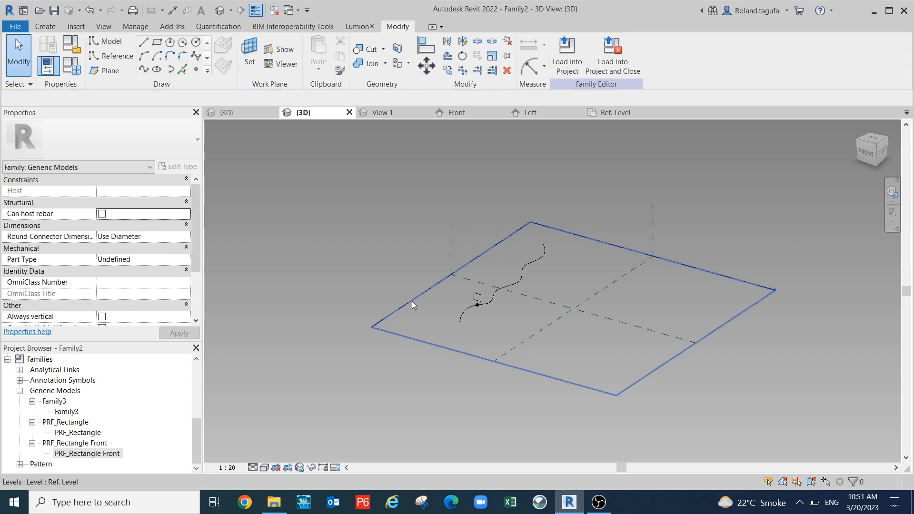
- Draw a zigzag chain of straight reference lines on the Ref. Level, beside the existing spline and across the center planes
{"action": "left_click", "coordinate": [413, 303]}
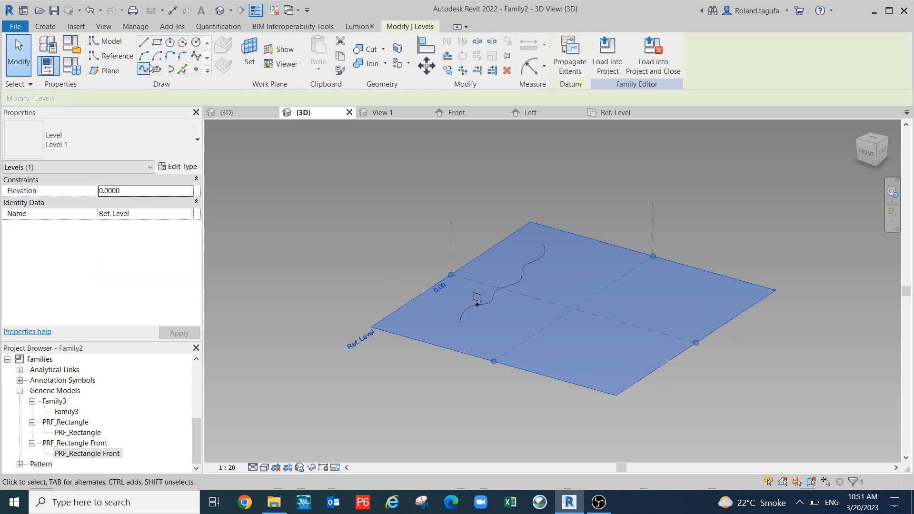
{"action": "left_click", "coordinate": [111, 55]}
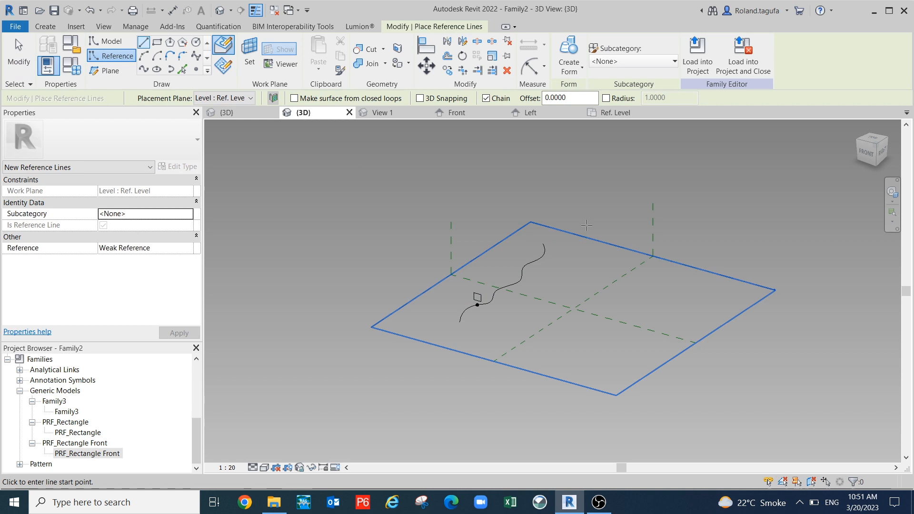
{"action": "left_click", "coordinate": [530, 329]}
{"action": "left_click", "coordinate": [612, 336]}
{"action": "left_click", "coordinate": [598, 305]}
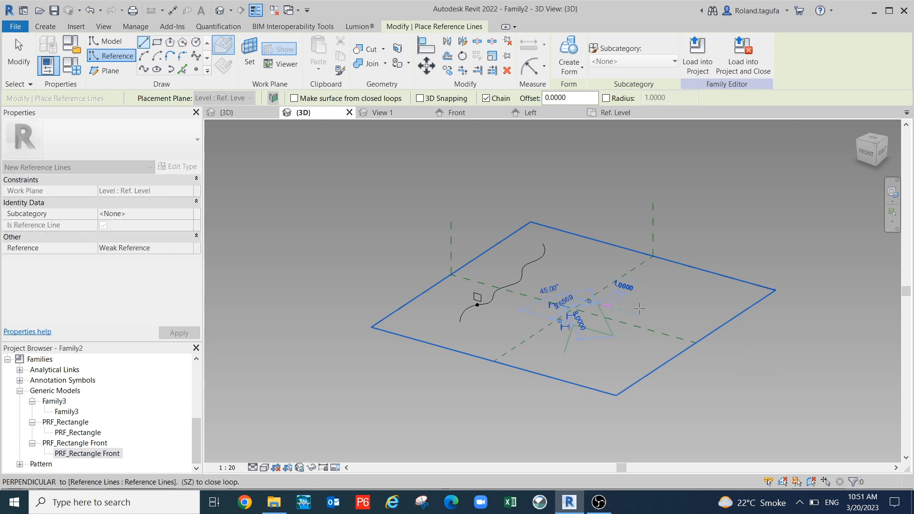
{"action": "left_click", "coordinate": [654, 308]}
{"action": "left_click", "coordinate": [641, 275]}
{"action": "left_click", "coordinate": [685, 283]}
{"action": "key", "text": "Escape"}
{"action": "key", "text": "Escape"}
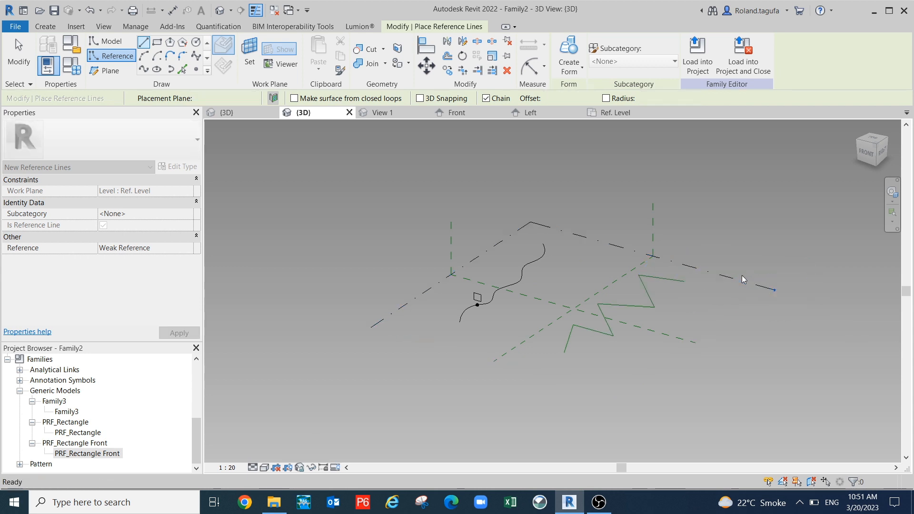
{"action": "key", "text": "Escape"}
- Undo the zigzag chain of straight reference lines
{"action": "key", "text": "ctrl+z"}
{"action": "key", "text": "ctrl+z"}
{"action": "key", "text": "ctrl+z"}
{"action": "key", "text": "ctrl+z"}
{"action": "key", "text": "ctrl+z"}
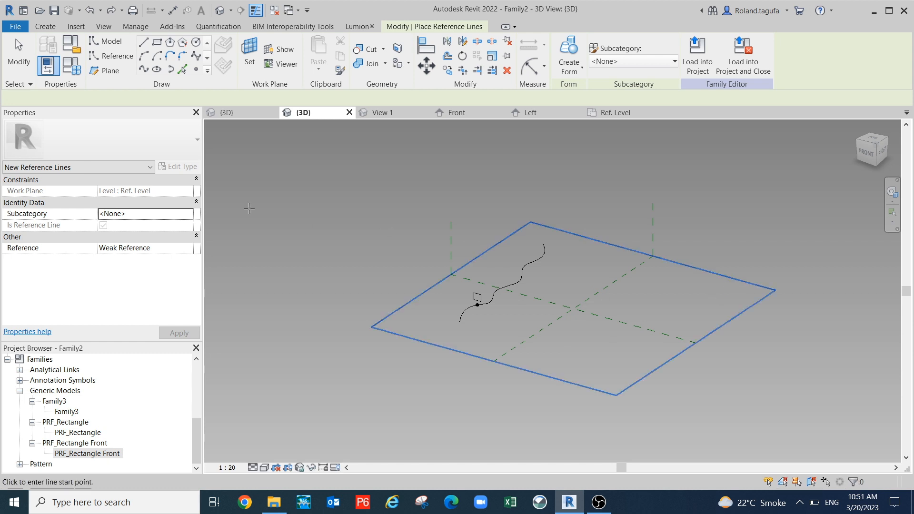
- Draw a zigzag reference spline through seven points on the Ref. Level, beside the existing spline and across the center planes
{"action": "left_click", "coordinate": [144, 70]}
{"action": "left_click", "coordinate": [580, 357]}
{"action": "left_click", "coordinate": [577, 333]}
{"action": "left_click", "coordinate": [614, 344]}
{"action": "left_click", "coordinate": [603, 310]}
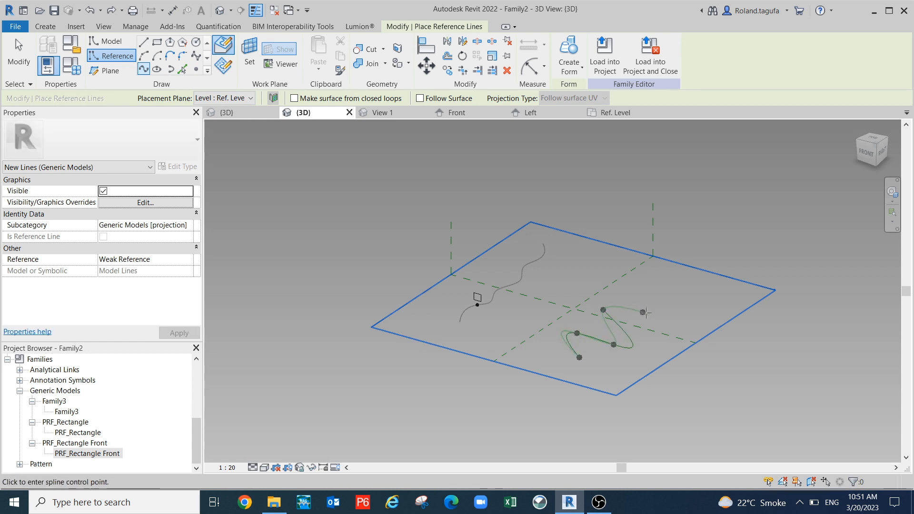
{"action": "left_click", "coordinate": [647, 312]}
{"action": "left_click", "coordinate": [638, 289]}
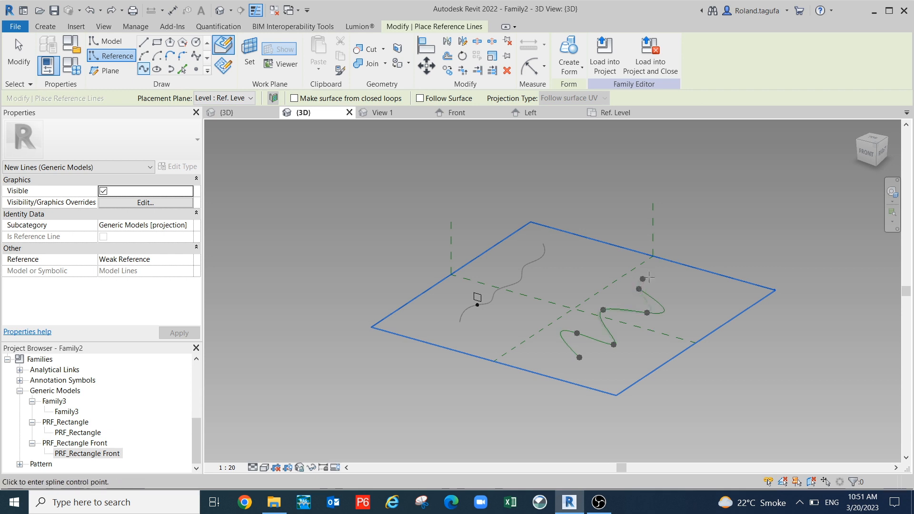
{"action": "left_click", "coordinate": [678, 285]}
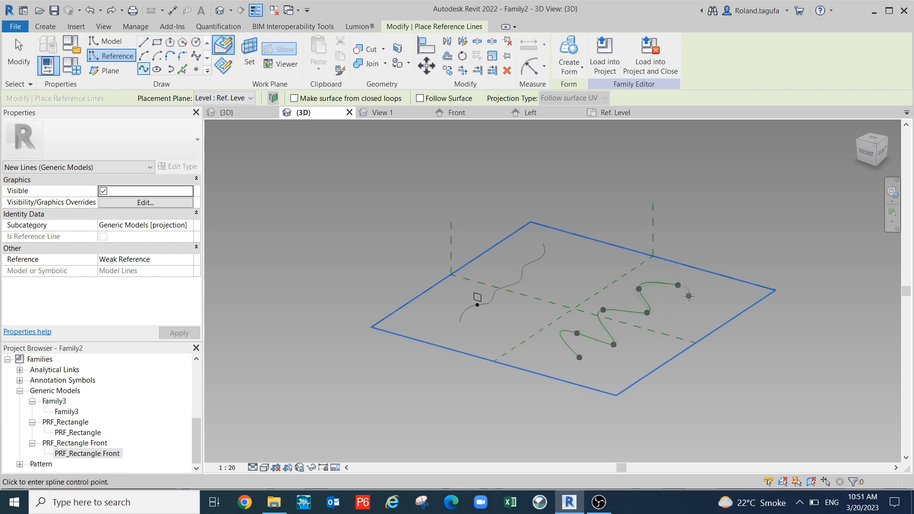
{"action": "key", "text": "Escape"}
{"action": "key", "text": "Escape"}
{"action": "scroll", "coordinate": [601, 363], "scroll_direction": "up", "scroll_amount": 2}
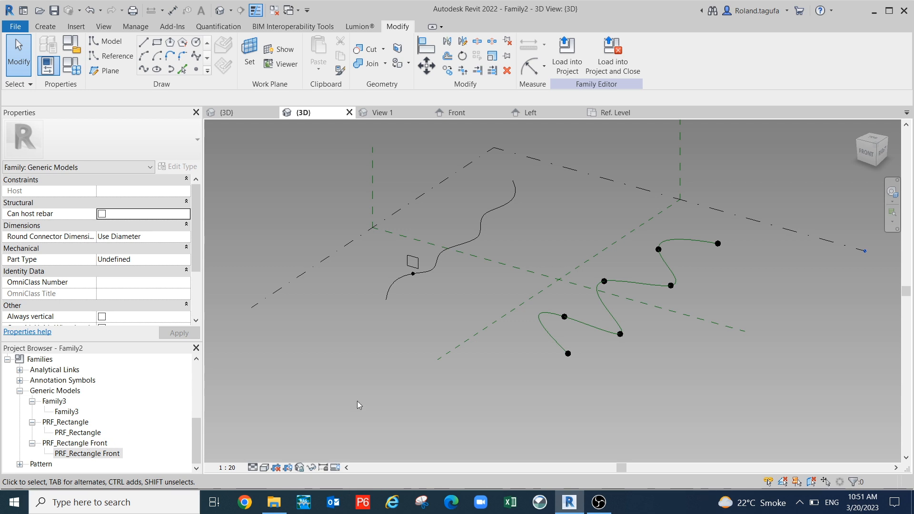
{"action": "scroll", "coordinate": [638, 304], "scroll_direction": "up", "scroll_amount": 1}
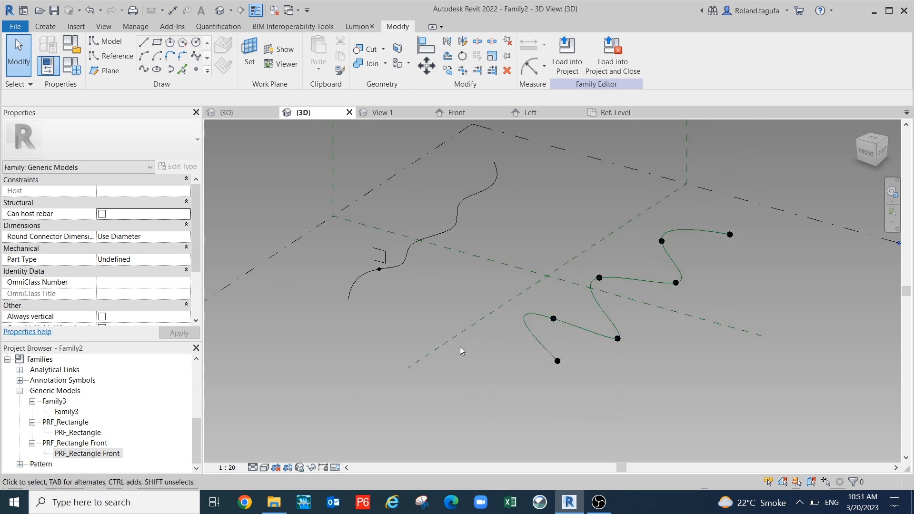
{"action": "left_click", "coordinate": [92, 437]}
{"action": "left_click_drag", "start_coordinate": [569, 368], "coordinate": [685, 339]}
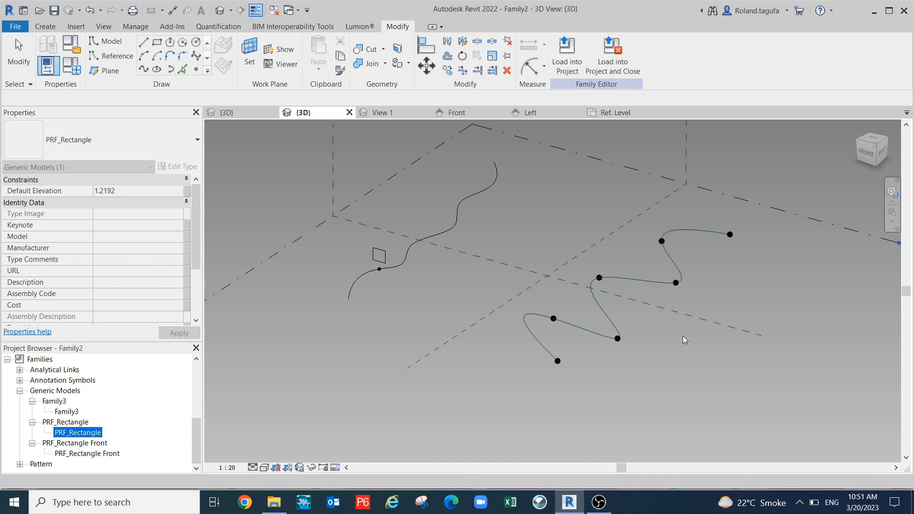
{"action": "key", "text": "Escape"}
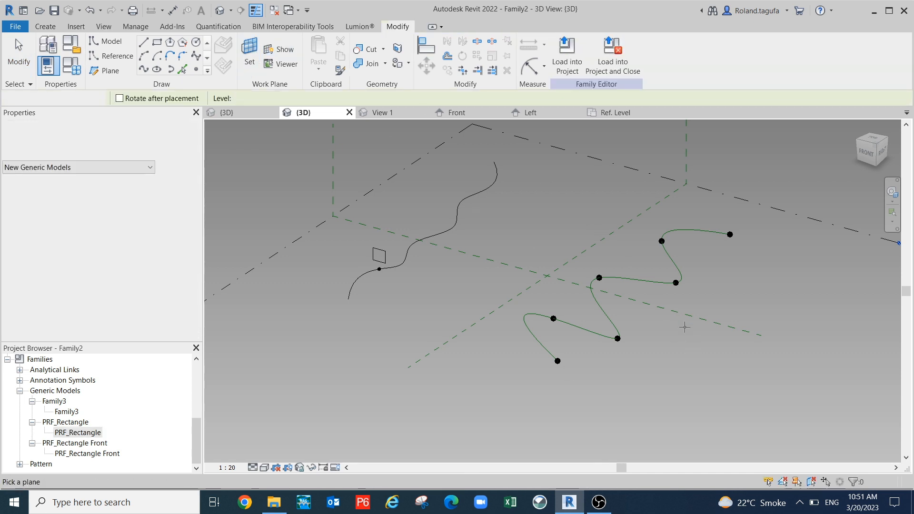
{"action": "left_click", "coordinate": [619, 340]}
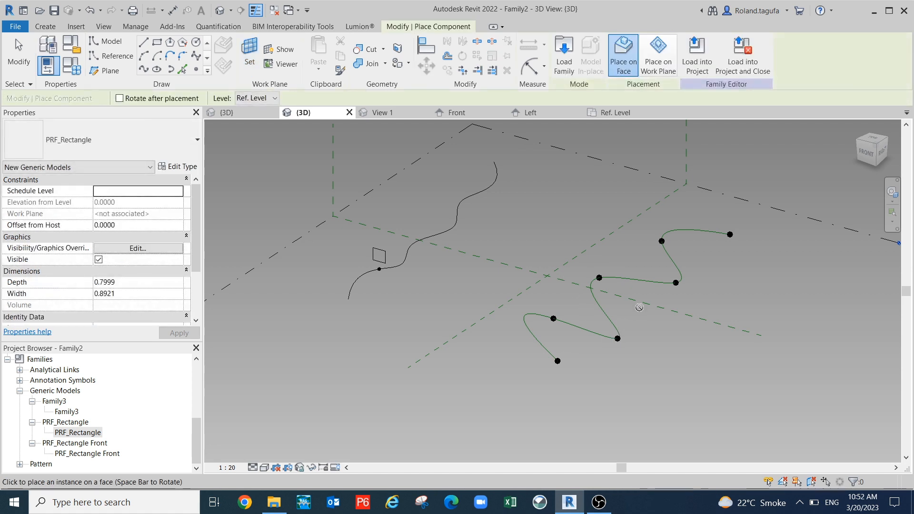
{"action": "middle_click_drag", "start_coordinate": [639, 307], "coordinate": [641, 288]}
{"action": "left_click", "coordinate": [658, 57]}
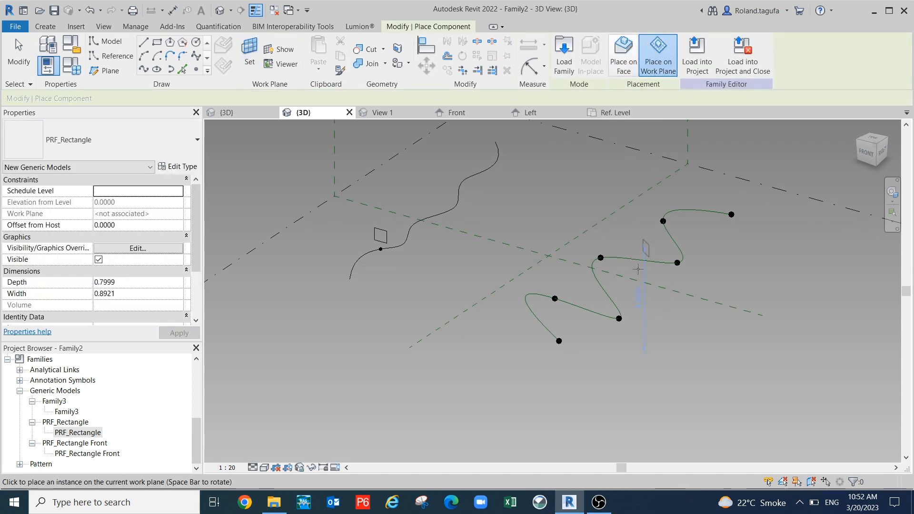
{"action": "scroll", "coordinate": [620, 319], "scroll_direction": "up", "scroll_amount": 3}
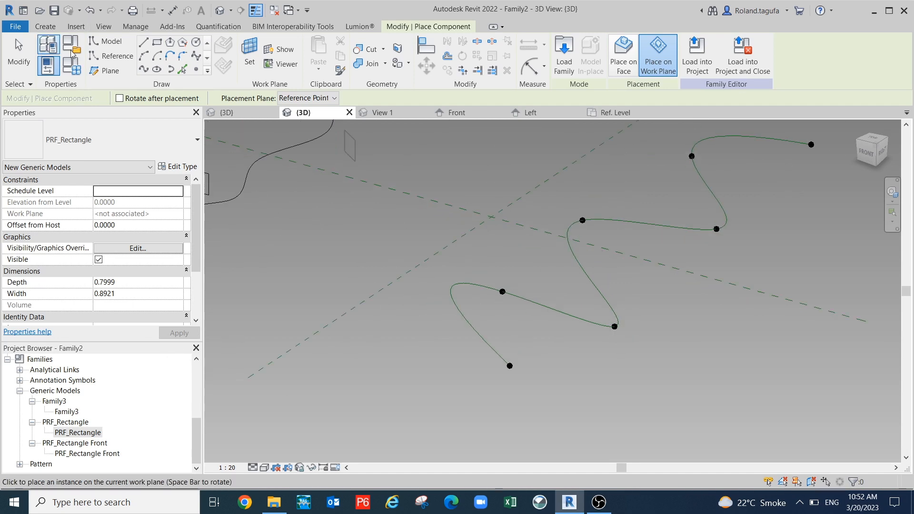
- Set the work plane to the new spline's third point and place a PRF_Rectangle on that work plane at the point
{"action": "left_click", "coordinate": [250, 50]}
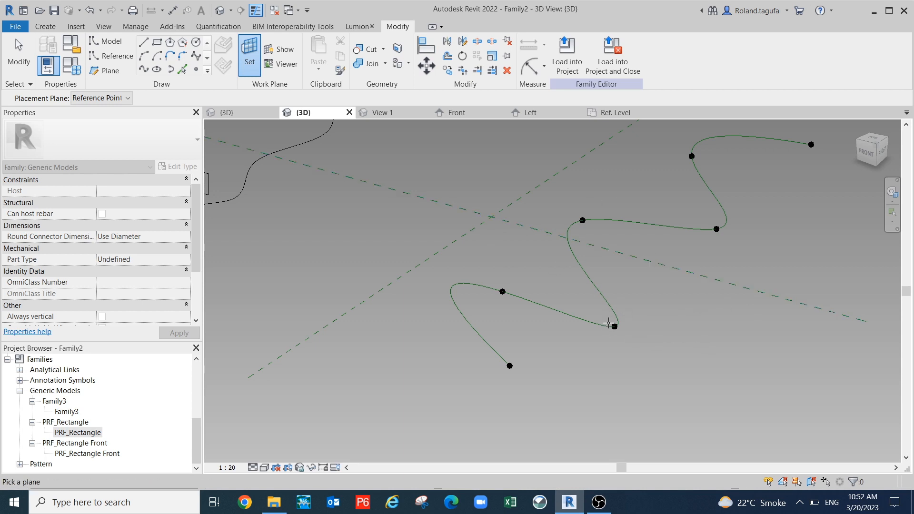
{"action": "left_click", "coordinate": [609, 324]}
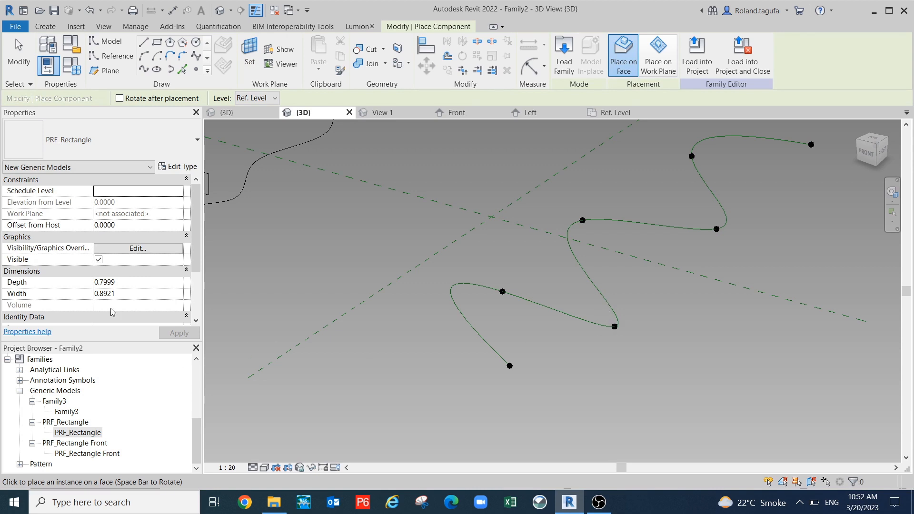
{"action": "left_click_drag", "start_coordinate": [82, 435], "coordinate": [630, 262]}
{"action": "left_click", "coordinate": [659, 55]}
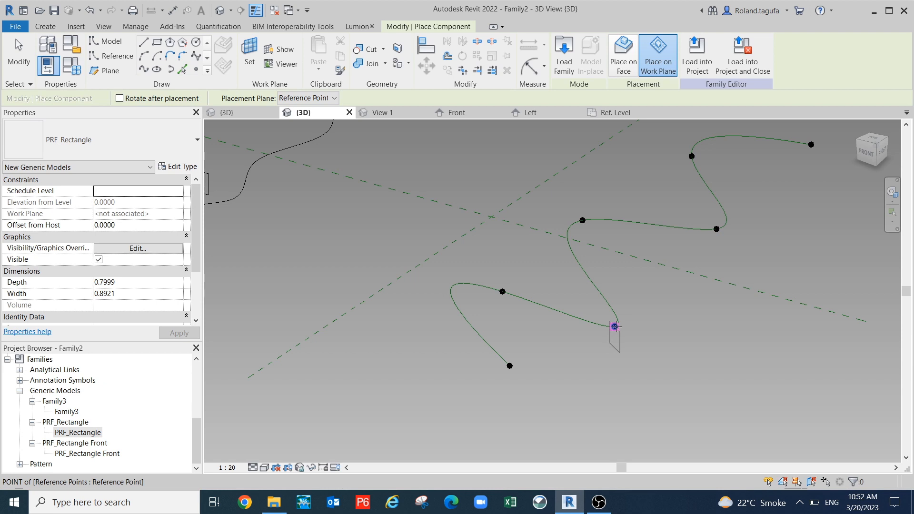
{"action": "left_click", "coordinate": [615, 327]}
{"action": "key", "text": "Escape"}
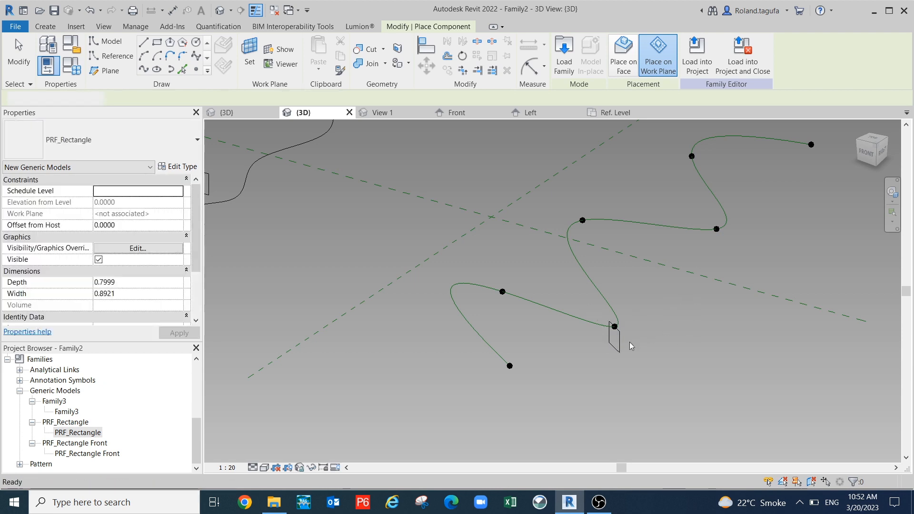
{"action": "key", "text": "Escape"}
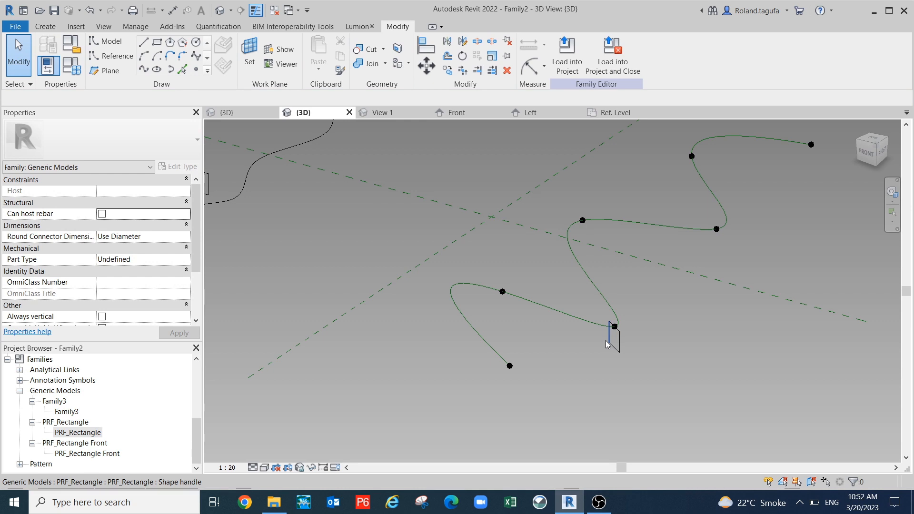
- Select the placed PRF_Rectangle and rotate it repeatedly about its reference point to test its orientation
{"action": "left_click", "coordinate": [607, 341]}
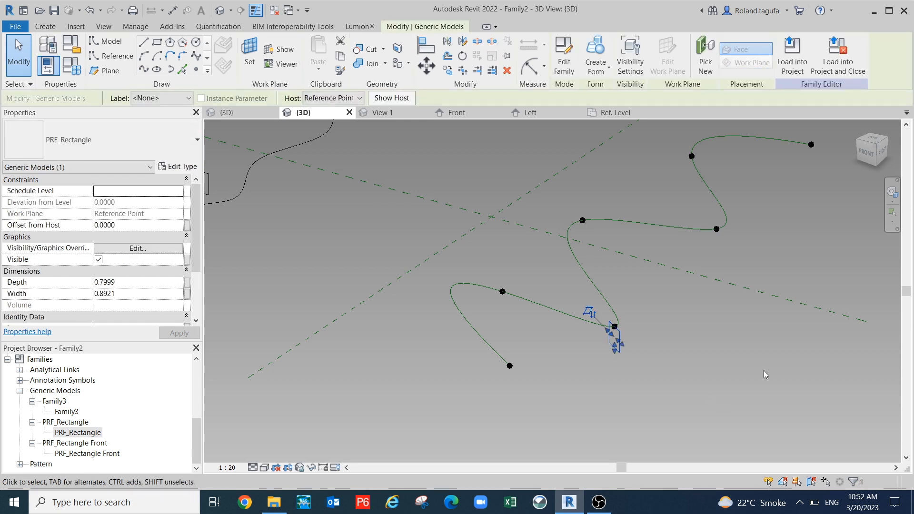
{"action": "key", "text": "space"}
{"action": "key", "text": "space"}
{"action": "key", "text": "space"}
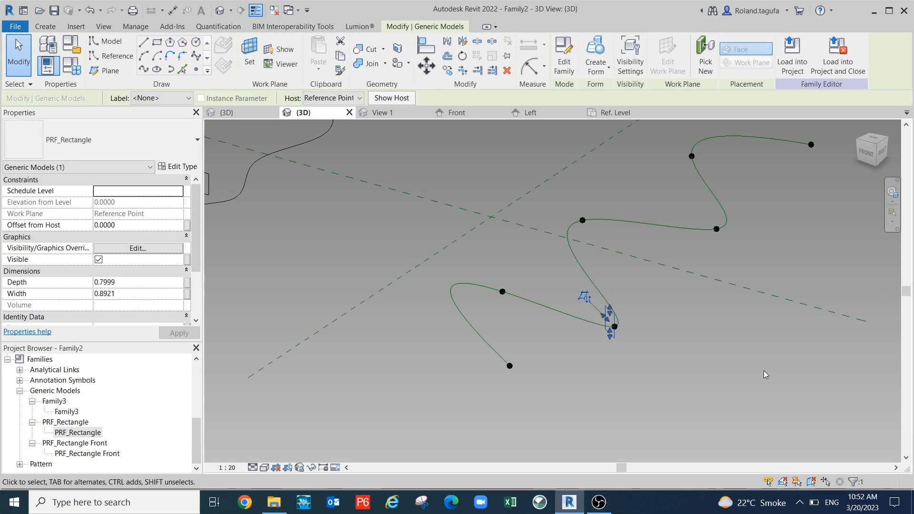
{"action": "key", "text": "space"}
{"action": "key", "text": "space"}
{"action": "key", "text": "space"}
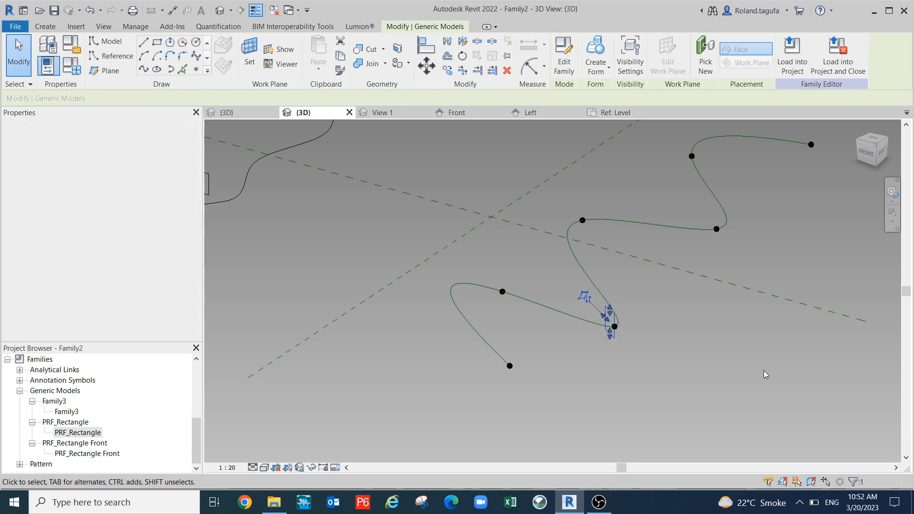
{"action": "middle_click_drag", "start_coordinate": [783, 385], "coordinate": [843, 345]}
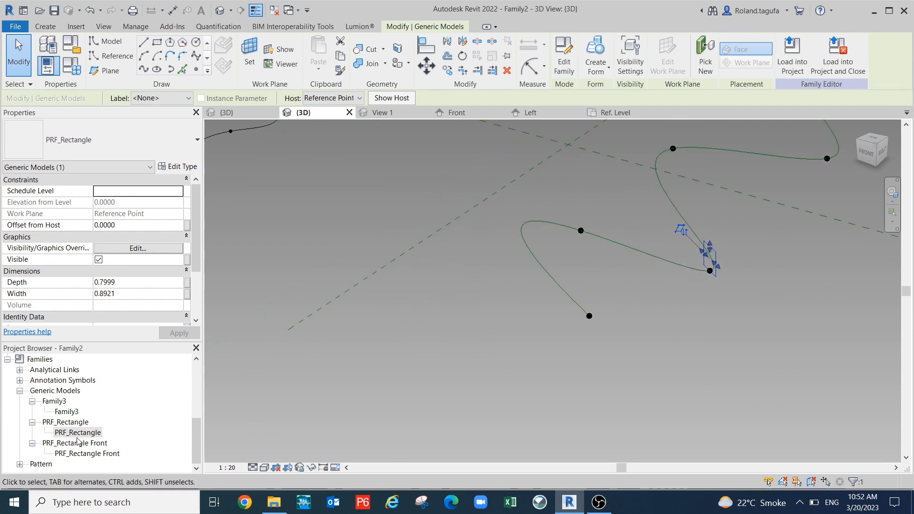
{"action": "middle_click_drag", "start_coordinate": [722, 338], "coordinate": [686, 377]}
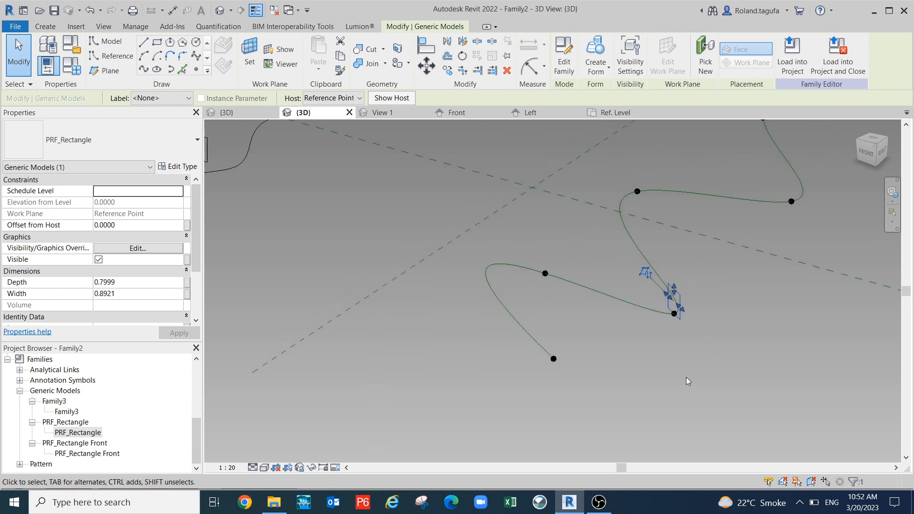
- Delete the PRF_Rectangle from the new spline's third point
{"action": "left_click", "coordinate": [715, 311]}
{"action": "scroll", "coordinate": [699, 296], "scroll_direction": "up", "scroll_amount": 2}
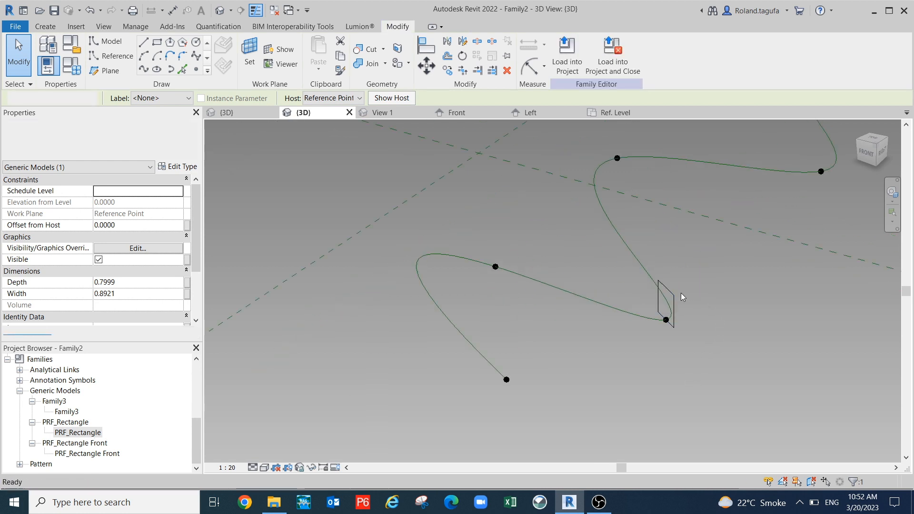
{"action": "left_click", "coordinate": [656, 300]}
{"action": "key", "text": "Delete"}
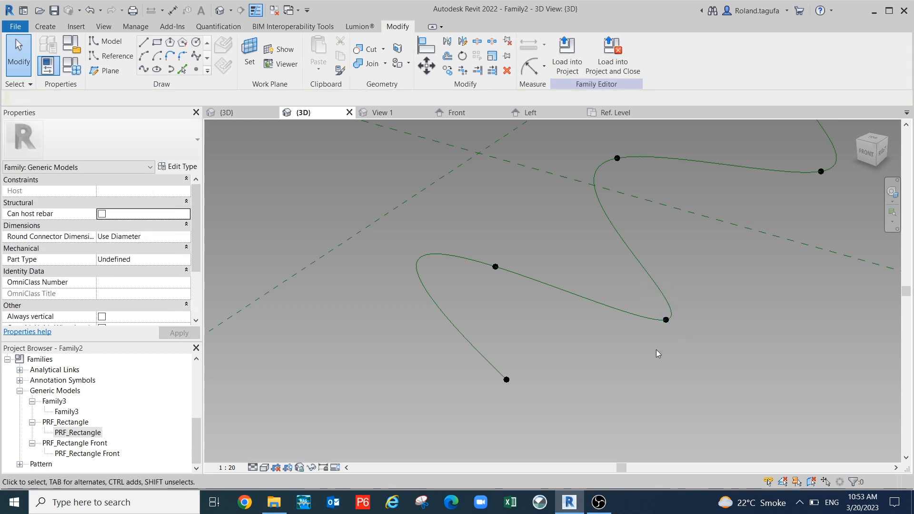
- Set the work plane again to the third point of the new reference spline
{"action": "middle_click_drag", "start_coordinate": [533, 377], "coordinate": [532, 312]}
{"action": "left_click", "coordinate": [249, 55]}
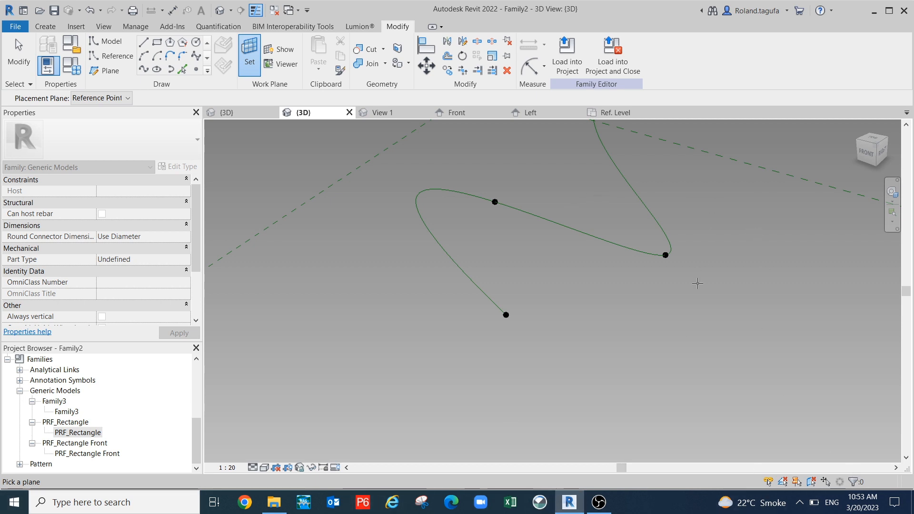
{"action": "scroll", "coordinate": [736, 344], "scroll_direction": "down", "scroll_amount": 3}
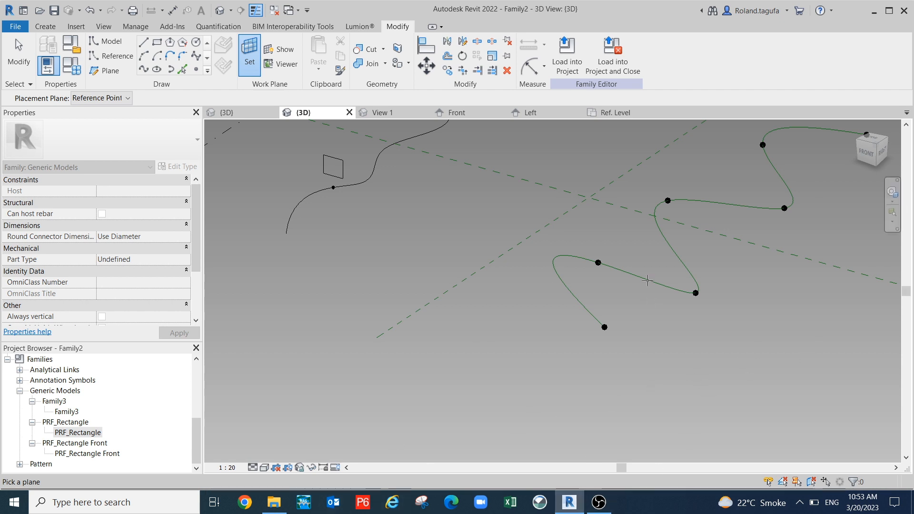
{"action": "left_click", "coordinate": [696, 294]}
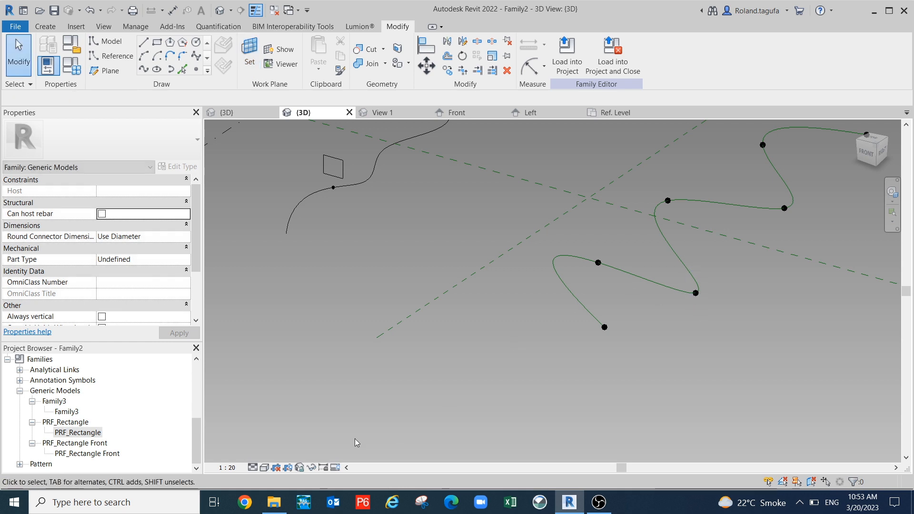
- Place a PRF_Rectangle Front instance at the third point of the new reference spline
{"action": "left_click", "coordinate": [86, 454]}
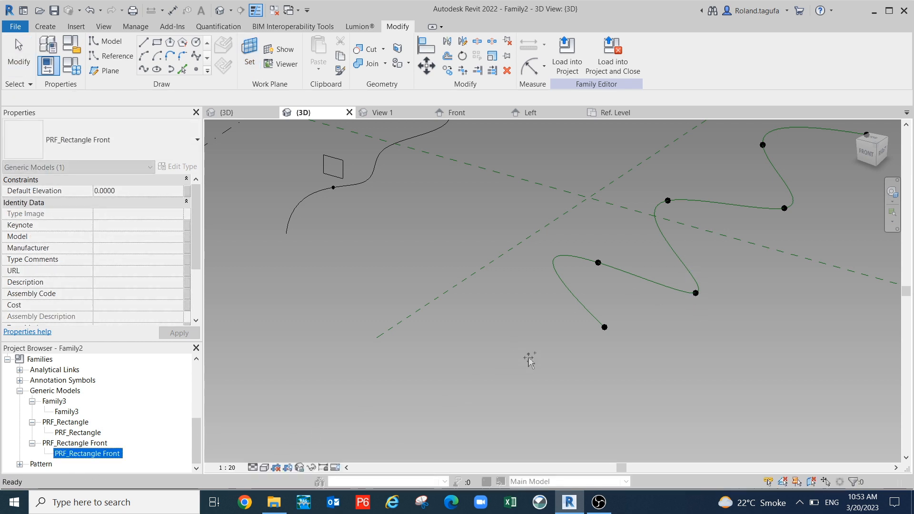
{"action": "left_click_drag", "start_coordinate": [670, 295], "coordinate": [674, 296]}
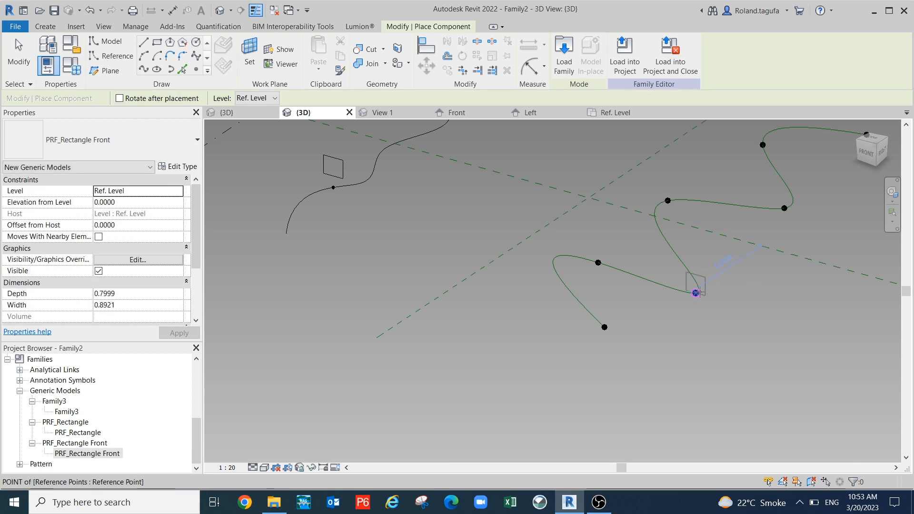
{"action": "left_click", "coordinate": [696, 293]}
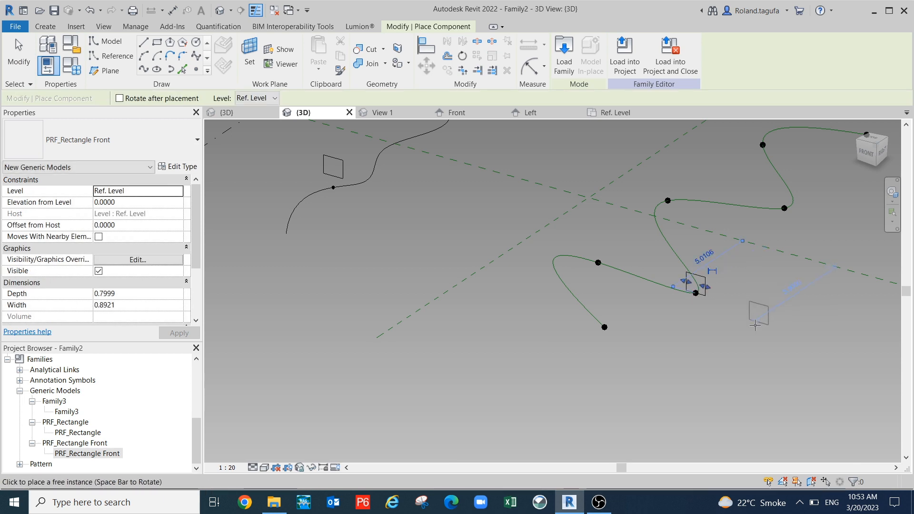
{"action": "middle_click_drag", "start_coordinate": [723, 373], "coordinate": [683, 344], "text": "shift"}
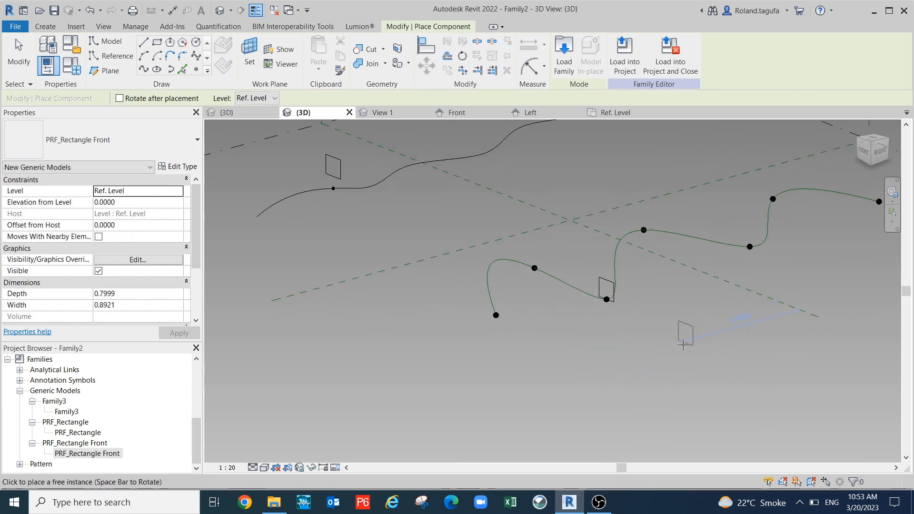
{"action": "scroll", "coordinate": [683, 344], "scroll_direction": "up", "scroll_amount": 1}
{"action": "key", "text": "Escape"}
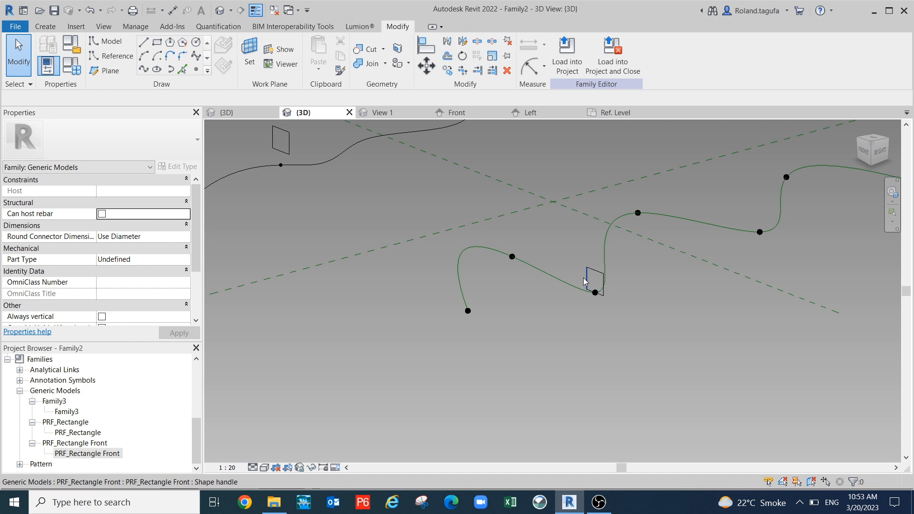
- Select the PRF_Rectangle Front on the new spline and rotate it repeatedly to check which orientations it can take
{"action": "left_click", "coordinate": [585, 281]}
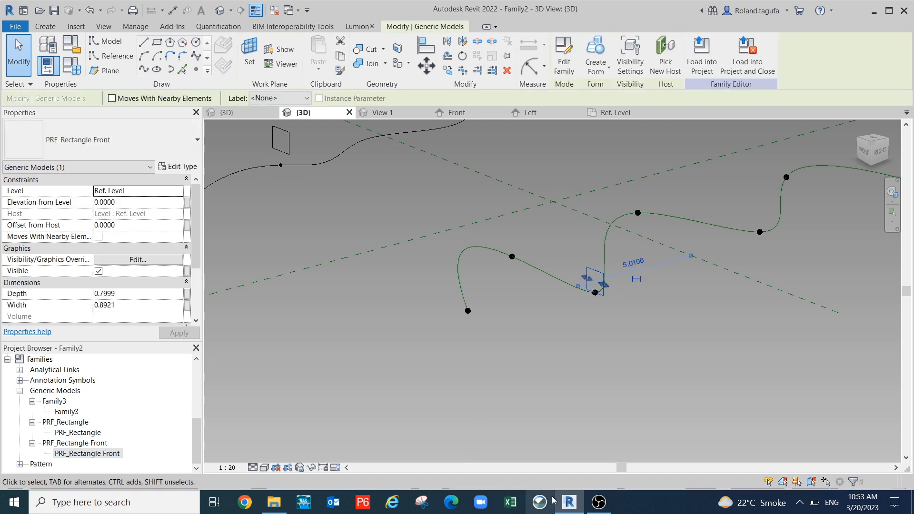
{"action": "key", "text": "space"}
{"action": "key", "text": "space"}
{"action": "key", "text": "space"}
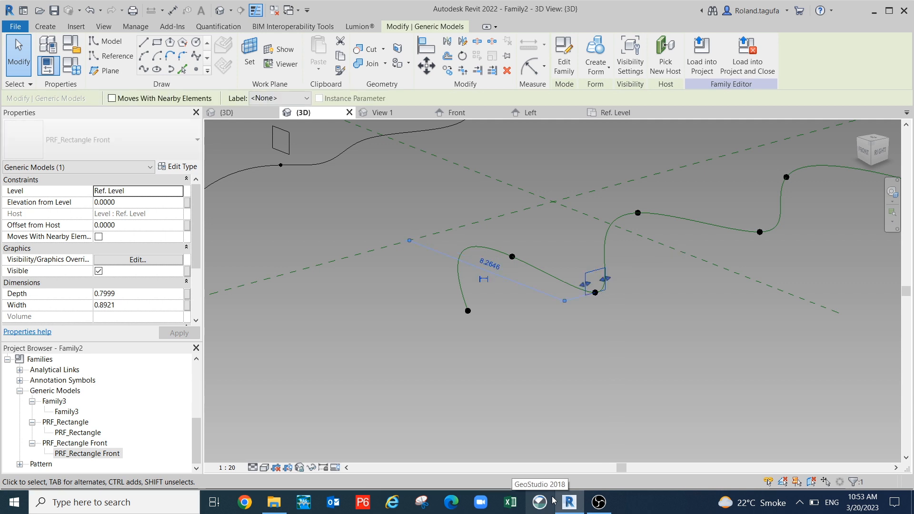
{"action": "key", "text": "space"}
{"action": "key", "text": "space"}
{"action": "key", "text": "space"}
{"action": "key", "text": "space"}
{"action": "key", "text": "space"}
{"action": "key", "text": "space"}
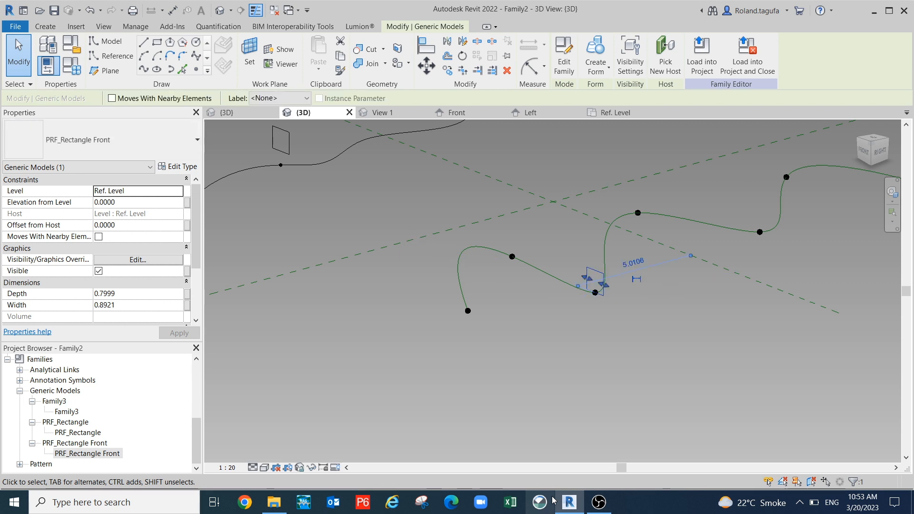
{"action": "key", "text": "space"}
{"action": "key", "text": "space"}
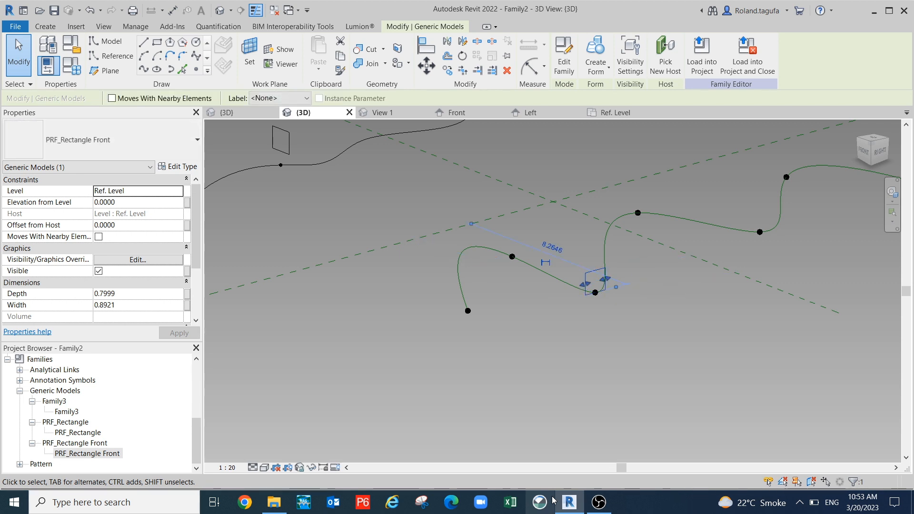
{"action": "key", "text": "space"}
{"action": "key", "text": "space"}
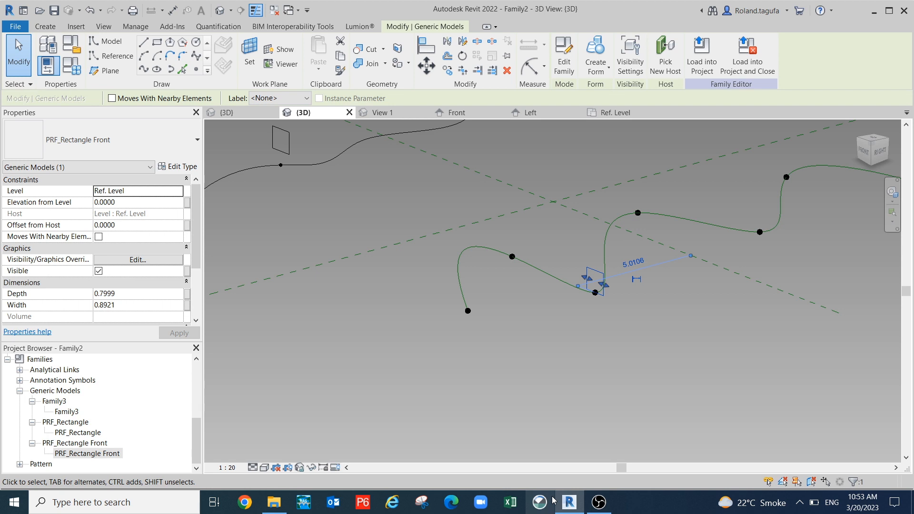
- Select the new reference spline and the model-line spline in turn to compare their line types and properties
{"action": "left_click", "coordinate": [754, 342]}
{"action": "middle_click_drag", "start_coordinate": [739, 394], "coordinate": [699, 418]}
{"action": "scroll", "coordinate": [711, 434], "scroll_direction": "down", "scroll_amount": 1}
{"action": "middle_click_drag", "start_coordinate": [650, 395], "coordinate": [457, 342], "text": "shift"}
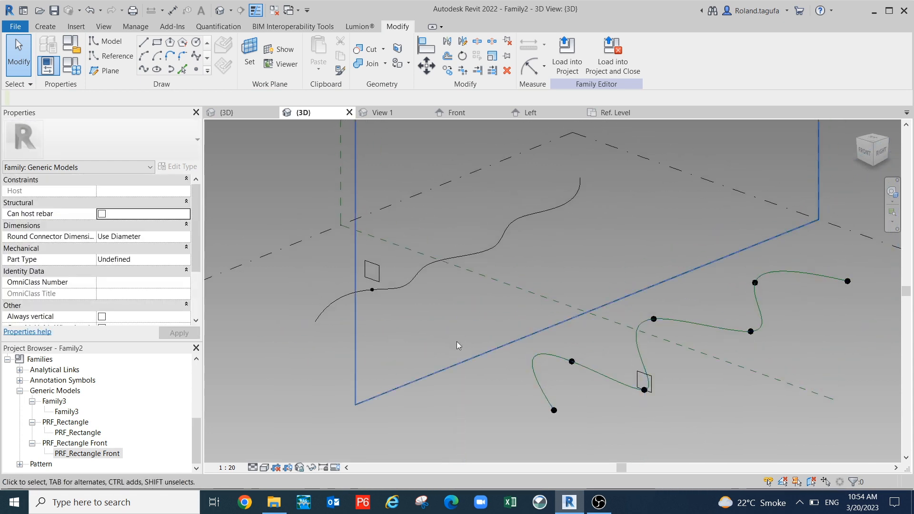
{"action": "left_click", "coordinate": [519, 285]}
{"action": "left_click", "coordinate": [721, 322]}
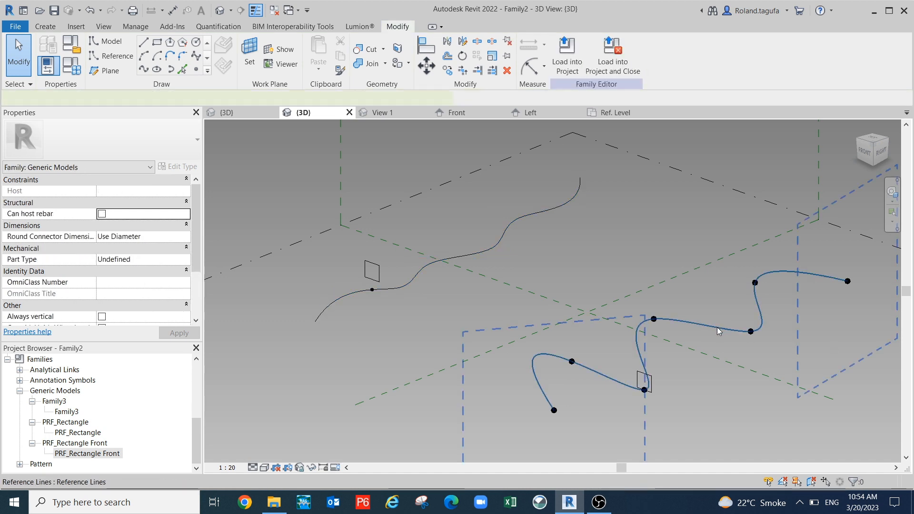
{"action": "left_click", "coordinate": [719, 332]}
{"action": "left_click", "coordinate": [601, 177]}
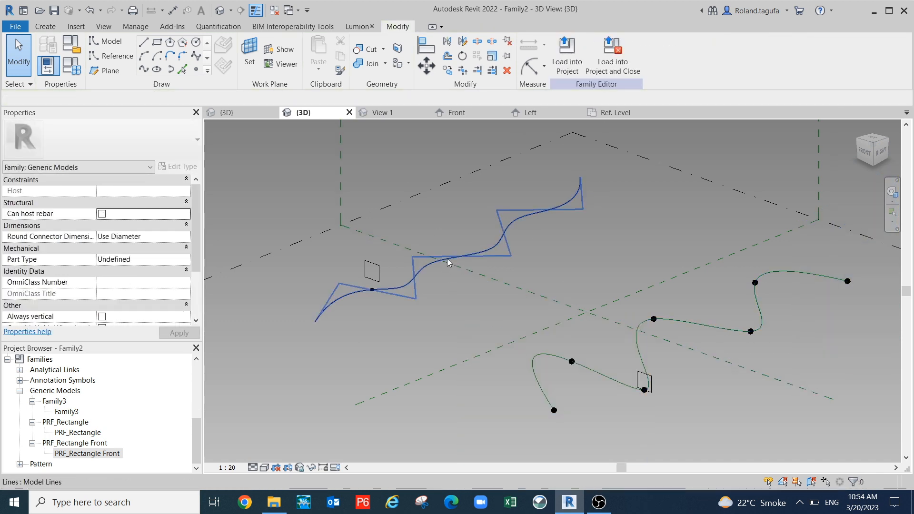
{"action": "left_click", "coordinate": [448, 262]}
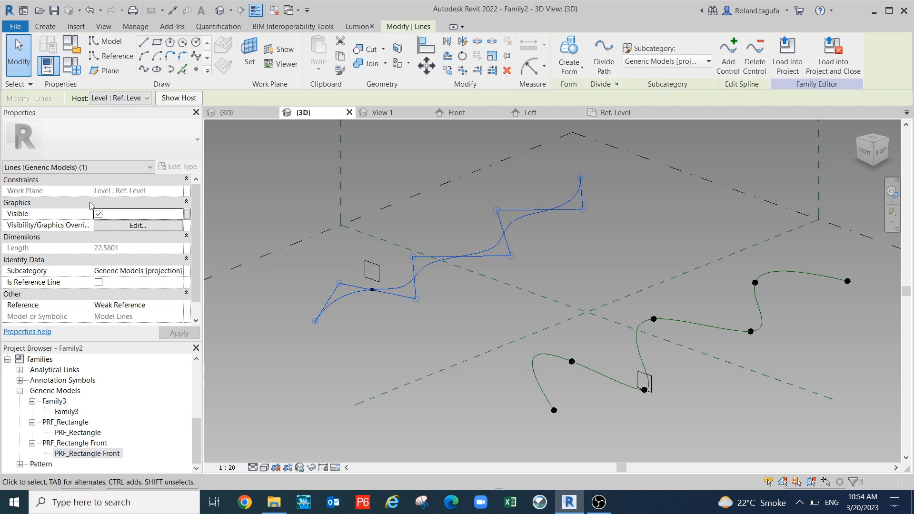
{"action": "scroll", "coordinate": [417, 266], "scroll_direction": "down", "scroll_amount": 2}
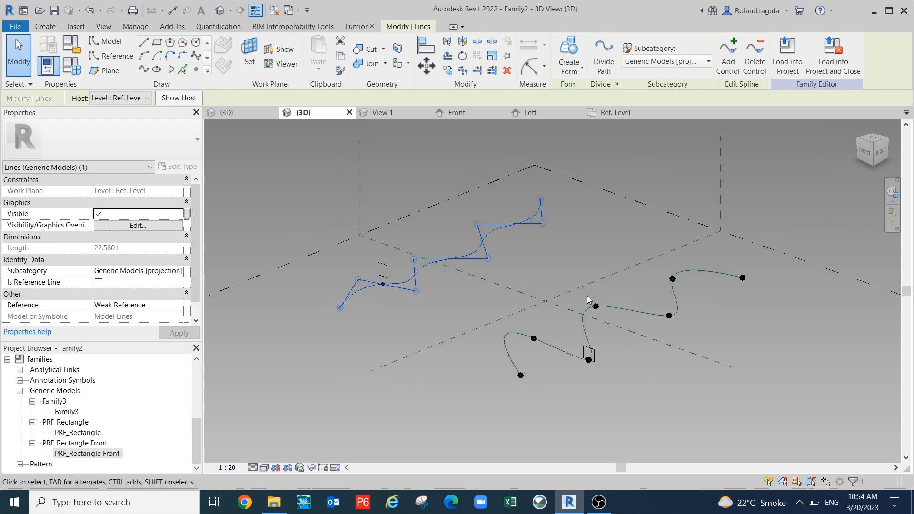
- Raise the fourth and sixth points of the new reference spline vertically
{"action": "left_click_drag", "start_coordinate": [563, 239], "coordinate": [617, 326]}
{"action": "left_click_drag", "start_coordinate": [597, 282], "coordinate": [597, 247]}
{"action": "scroll", "coordinate": [681, 319], "scroll_direction": "up", "scroll_amount": 2}
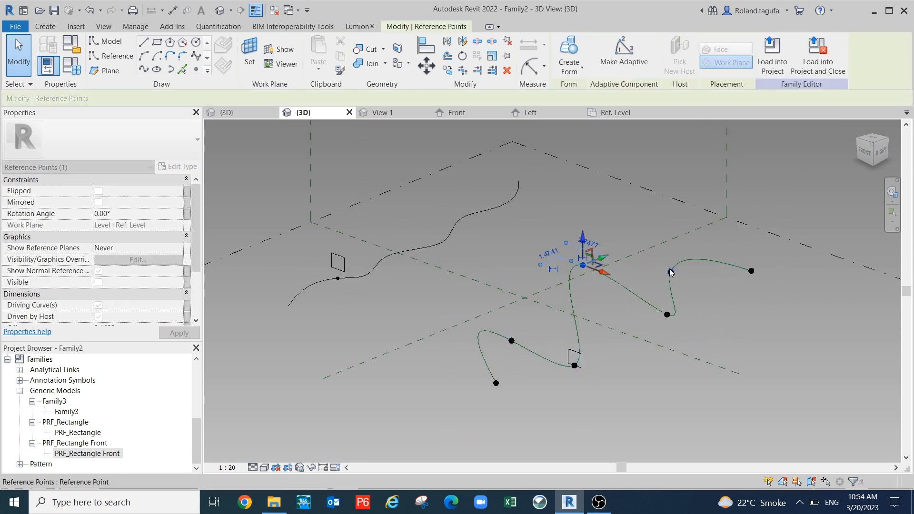
{"action": "left_click", "coordinate": [671, 273]}
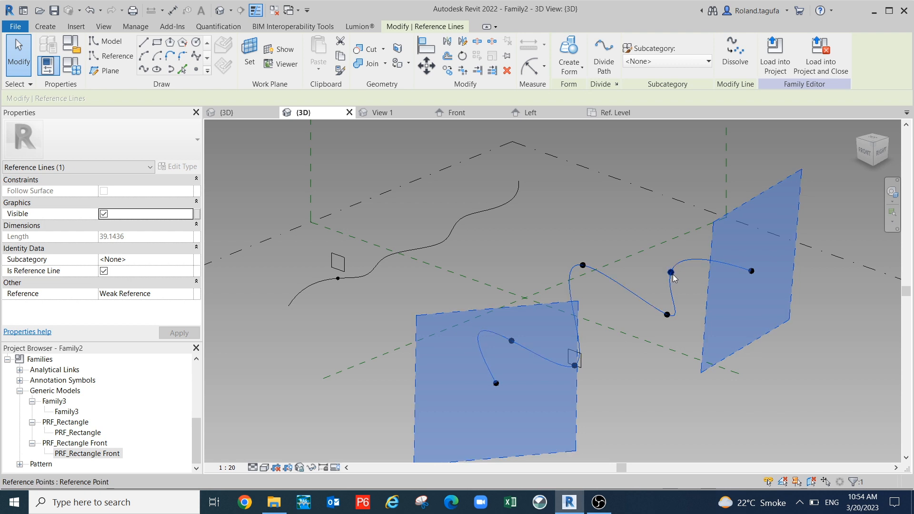
{"action": "key", "text": "Escape"}
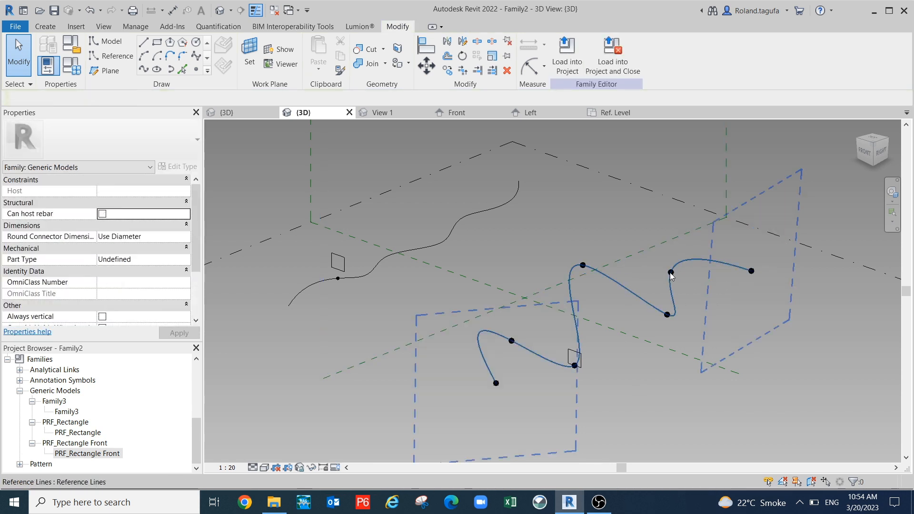
{"action": "left_click", "coordinate": [682, 264]}
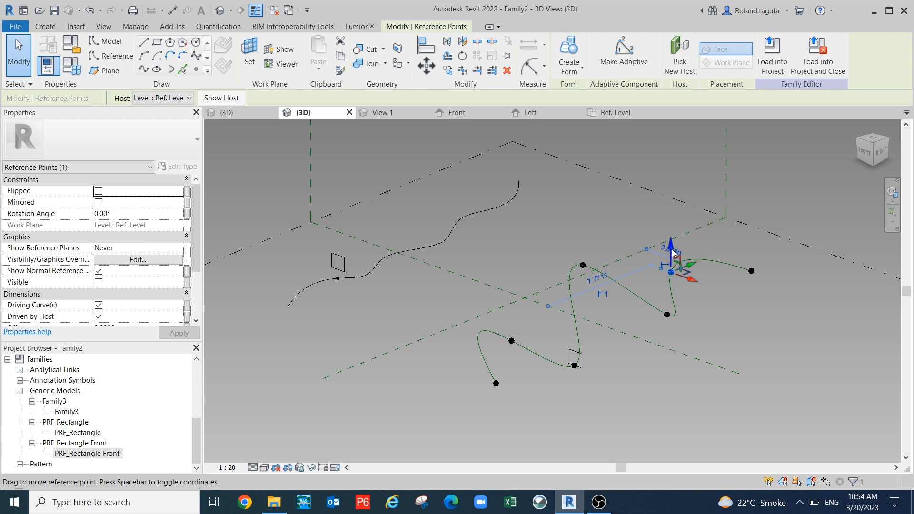
{"action": "left_click_drag", "start_coordinate": [672, 224], "coordinate": [677, 220]}
- Move the second point of the new reference spline to reshape its starting curve
{"action": "left_click", "coordinate": [512, 341]}
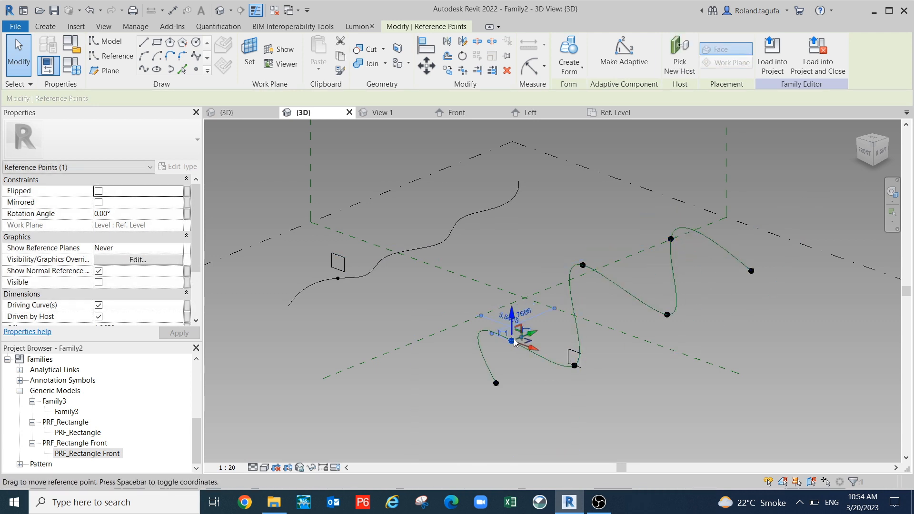
{"action": "left_click_drag", "start_coordinate": [514, 342], "coordinate": [656, 344]}
{"action": "middle_click_drag", "start_coordinate": [632, 381], "coordinate": [608, 388], "text": "shift"}
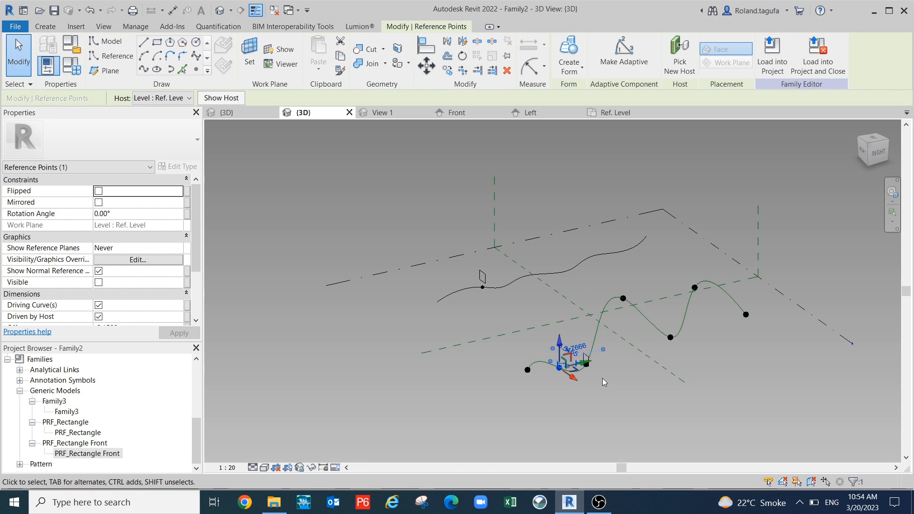
{"action": "scroll", "coordinate": [508, 304], "scroll_direction": "up", "scroll_amount": 3}
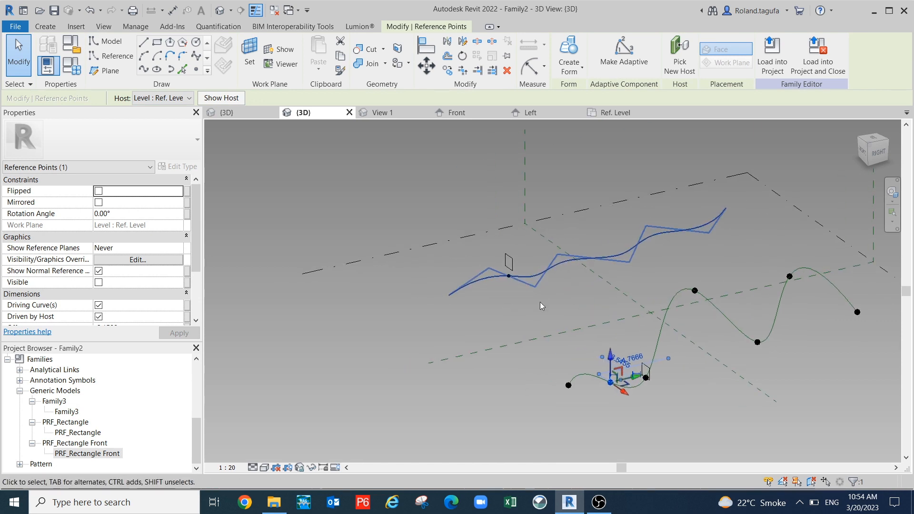
- Try creating a solid form from only the PRF_Rectangle Front on the model-line spline
{"action": "left_click", "coordinate": [509, 266]}
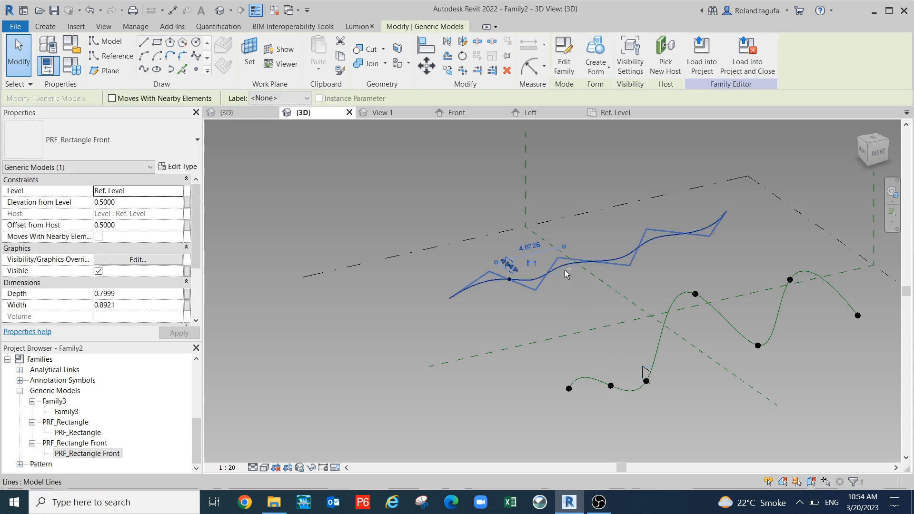
{"action": "left_click", "coordinate": [606, 49]}
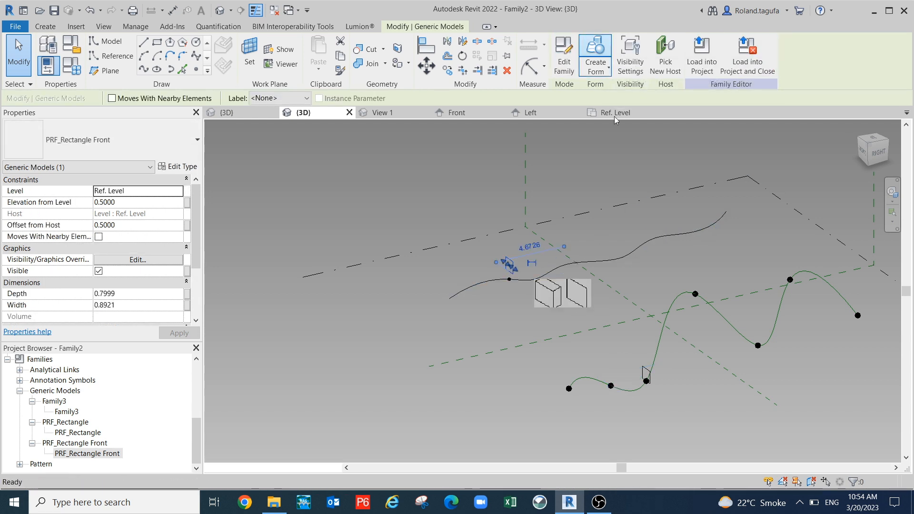
{"action": "left_click", "coordinate": [559, 297]}
{"action": "mouse_move", "coordinate": [561, 302]}
{"action": "middle_mouse_down"}
{"action": "mouse_move", "coordinate": [553, 275]}
{"action": "mouse_move", "coordinate": [552, 304]}
{"action": "middle_mouse_up"}
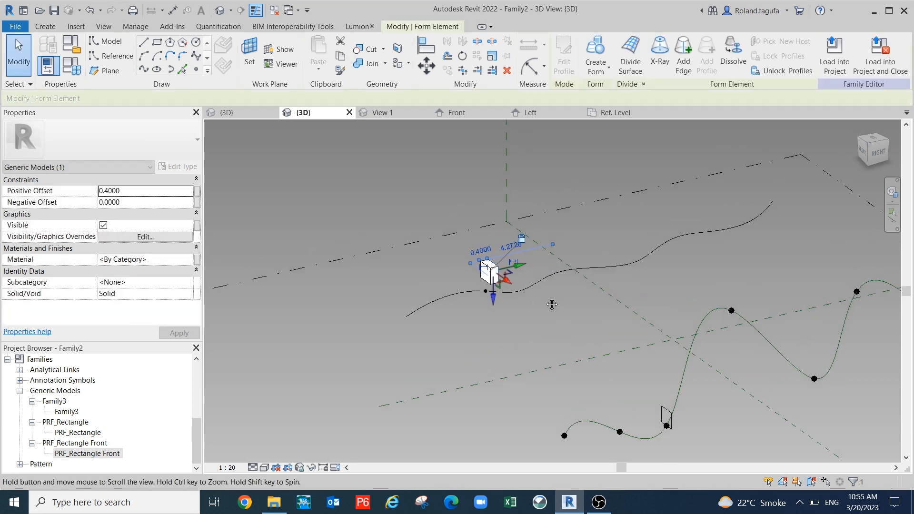
{"action": "left_click", "coordinate": [550, 292]}
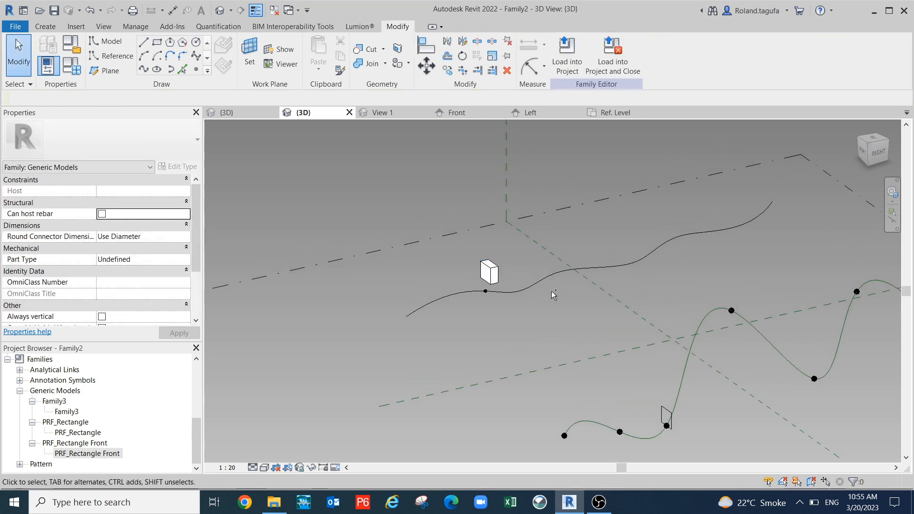
{"action": "mouse_move", "coordinate": [551, 291]}
{"action": "middle_mouse_down", "text": "shift"}
{"action": "mouse_move", "coordinate": [531, 259]}
{"action": "mouse_move", "coordinate": [548, 280]}
{"action": "middle_mouse_up", "text": "shift"}
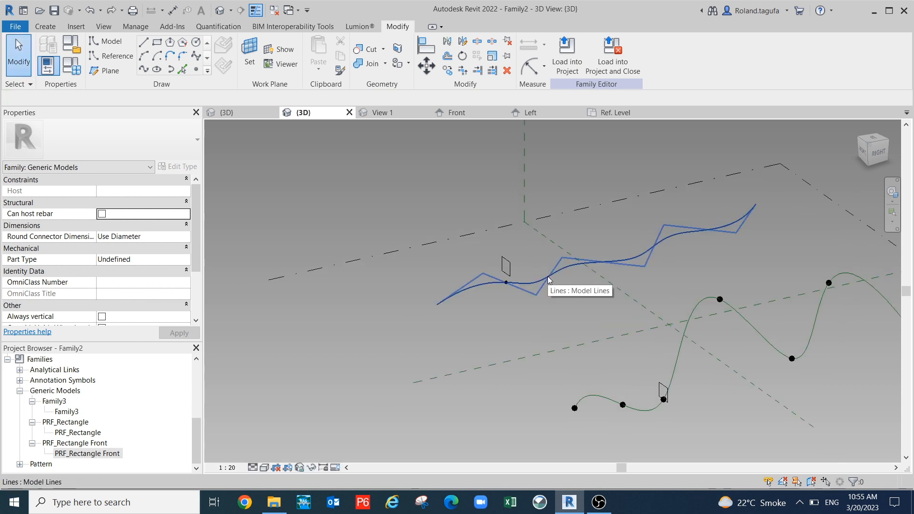
- Convert the model-line spline into a reference line
{"action": "left_click", "coordinate": [548, 280]}
{"action": "scroll", "coordinate": [507, 282], "scroll_direction": "up", "scroll_amount": 1}
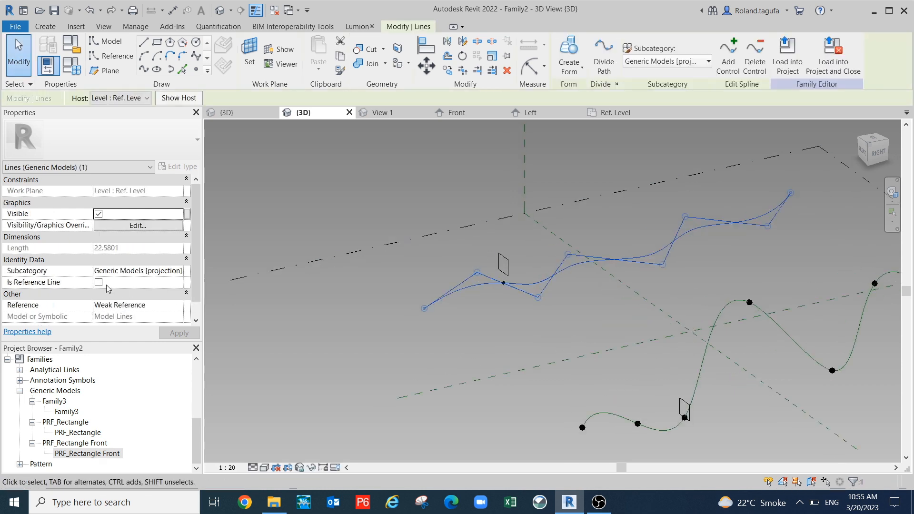
{"action": "left_click", "coordinate": [99, 282]}
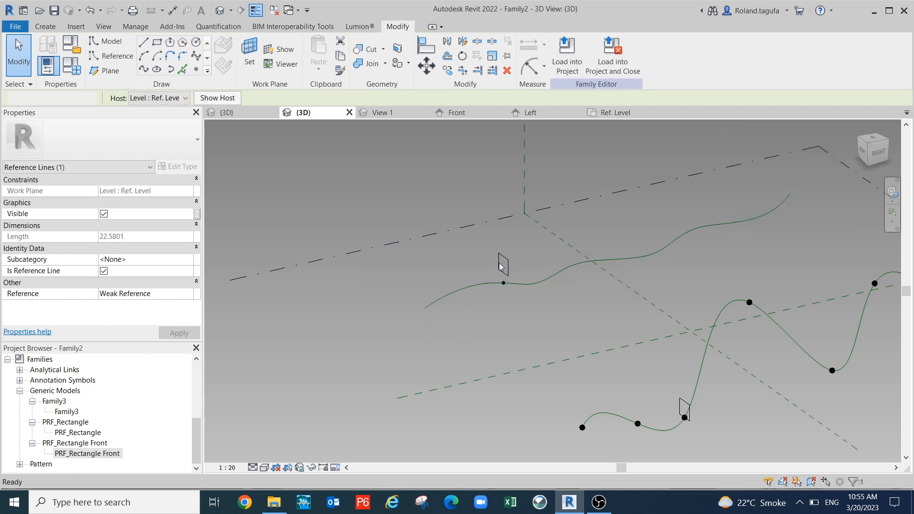
{"action": "key", "text": "Escape"}
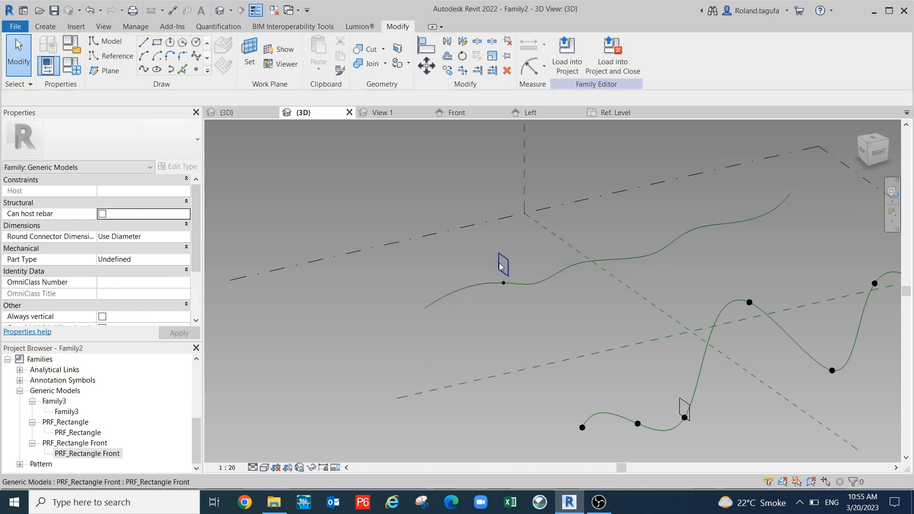
- Try creating a form from the PRF_Rectangle Front together with its converted reference-line spline
{"action": "left_click", "coordinate": [499, 265]}
{"action": "left_click", "coordinate": [534, 281], "text": "ctrl"}
{"action": "scroll", "coordinate": [577, 315], "scroll_direction": "down", "scroll_amount": 1}
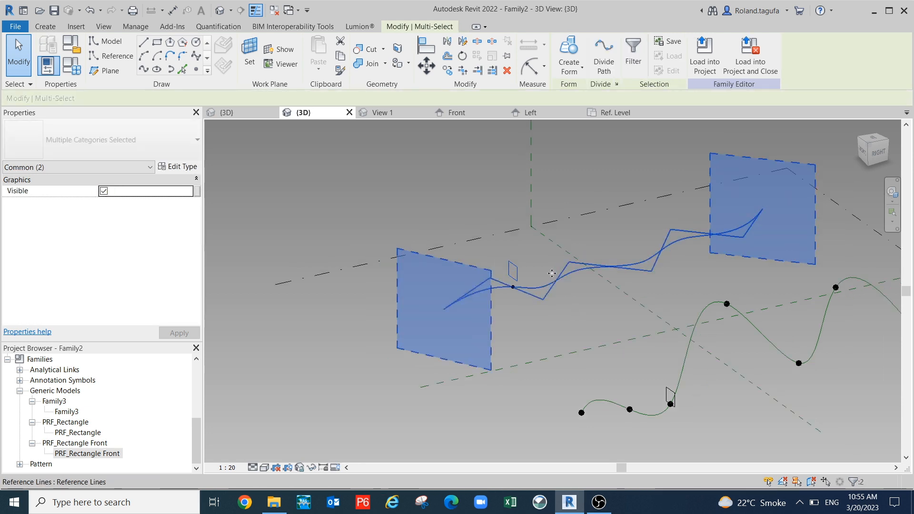
{"action": "left_click", "coordinate": [569, 55]}
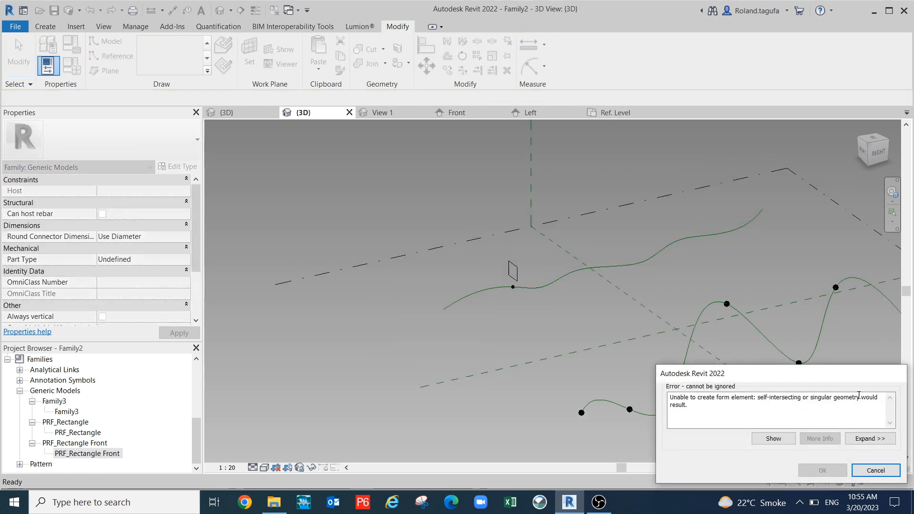
{"action": "key", "text": "Return"}
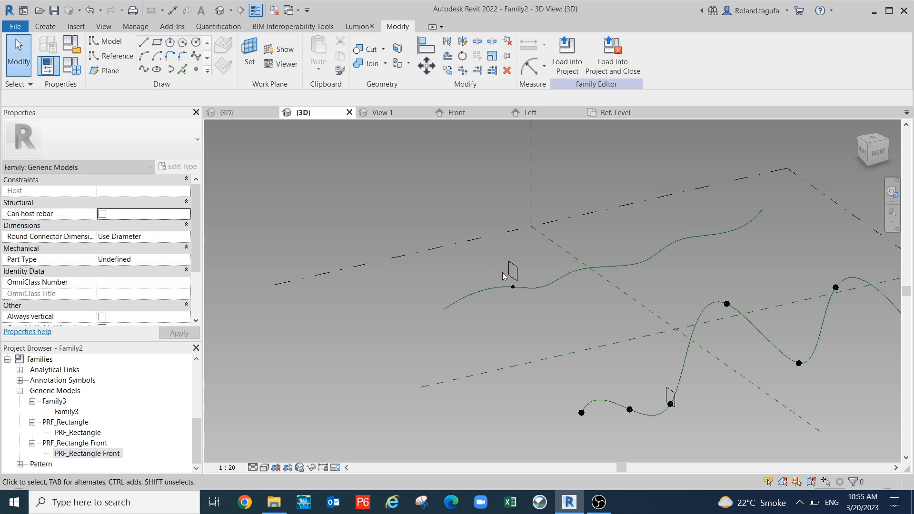
- Select the PRF_Rectangle Front, its spline and host point, and filter the selection to Generic Models and Reference Points only
{"action": "scroll", "coordinate": [420, 171], "scroll_direction": "down", "scroll_amount": 1}
{"action": "left_click_drag", "start_coordinate": [521, 281], "coordinate": [470, 237]}
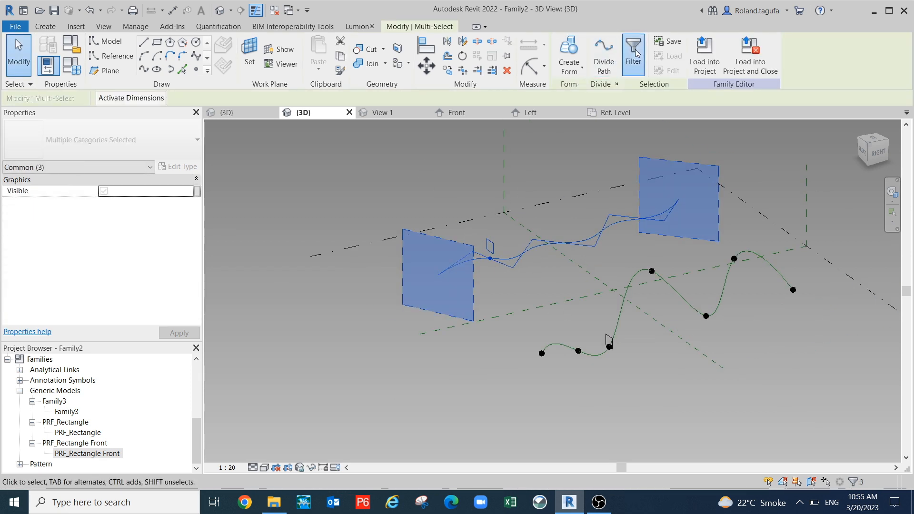
{"action": "left_click", "coordinate": [633, 55]}
{"action": "left_click", "coordinate": [425, 155]}
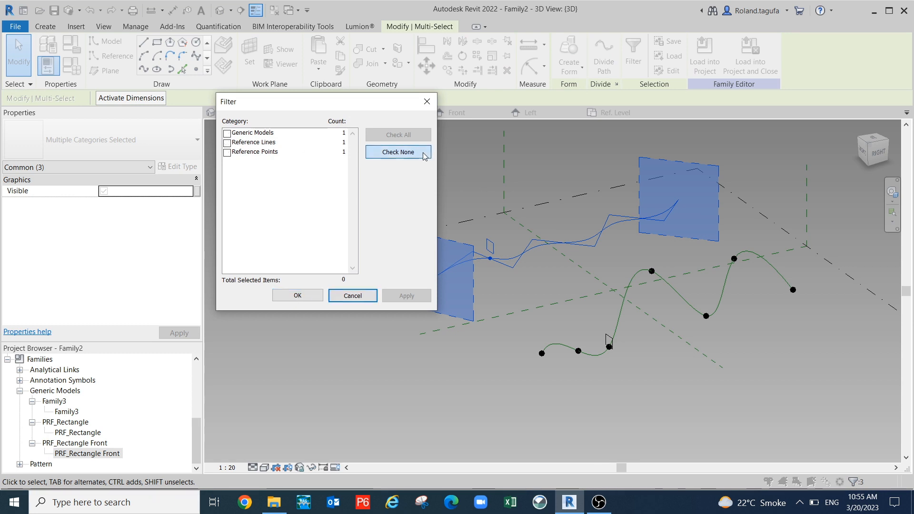
{"action": "left_click", "coordinate": [232, 135]}
{"action": "left_click", "coordinate": [227, 133]}
{"action": "left_click", "coordinate": [227, 153]}
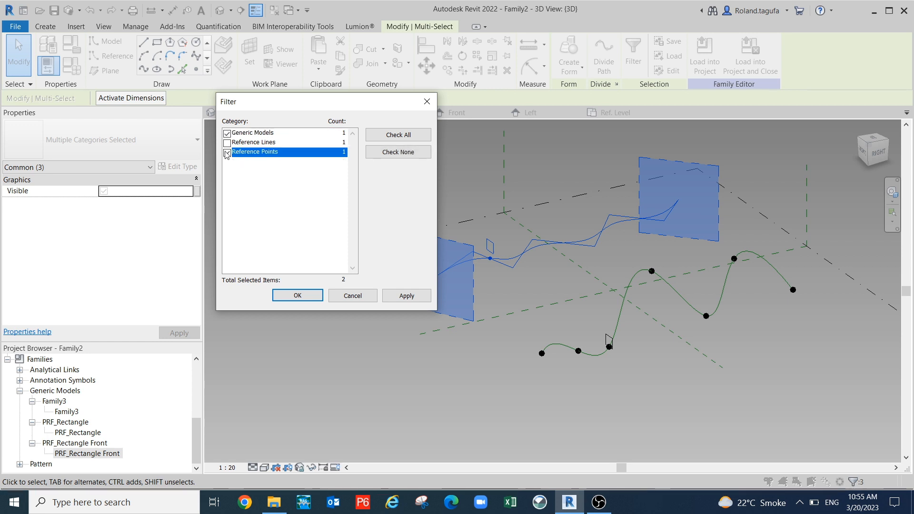
{"action": "left_click", "coordinate": [406, 296]}
{"action": "left_click", "coordinate": [297, 296]}
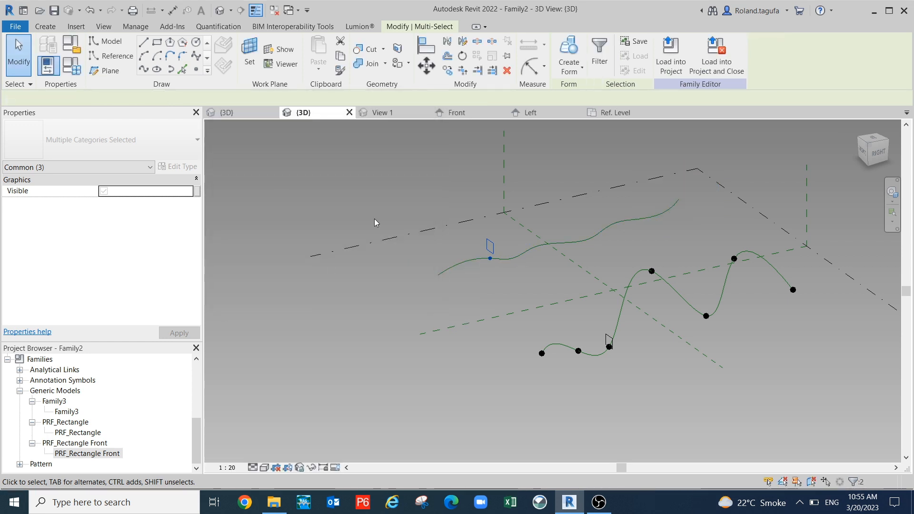
- Create a solid form from the filtered profile and point, and stretch it to a positive offset of about 2.43
{"action": "left_click", "coordinate": [566, 50]}
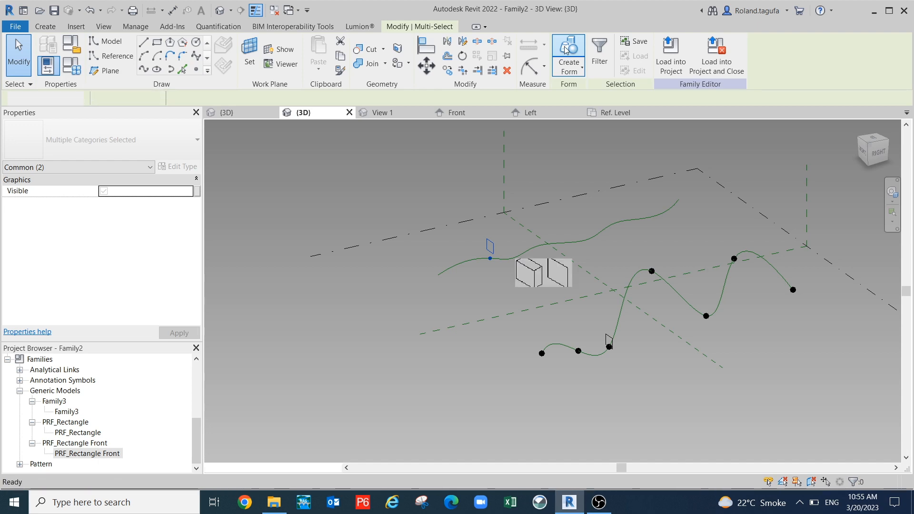
{"action": "left_click", "coordinate": [527, 289]}
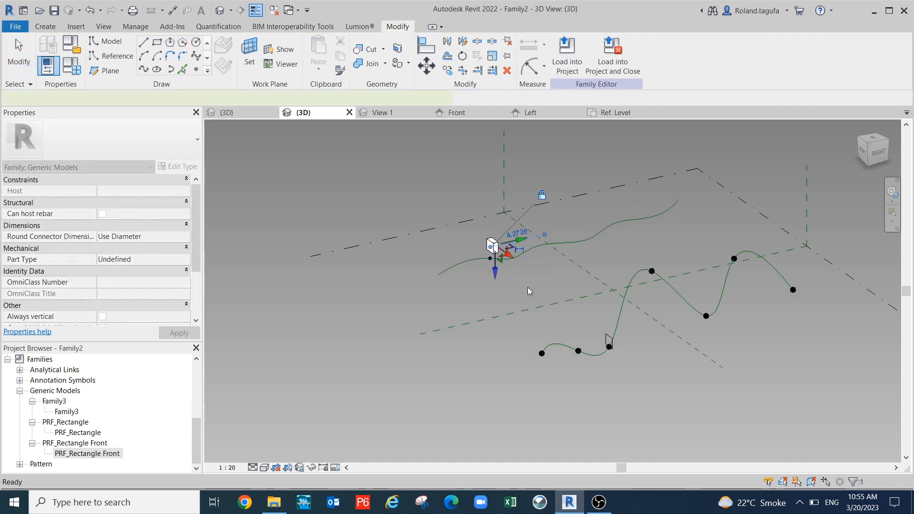
{"action": "scroll", "coordinate": [513, 248], "scroll_direction": "up", "scroll_amount": 3}
{"action": "left_click_drag", "start_coordinate": [511, 237], "coordinate": [587, 274]}
{"action": "scroll", "coordinate": [587, 274], "scroll_direction": "up", "scroll_amount": 1}
{"action": "middle_click_drag", "start_coordinate": [592, 279], "coordinate": [586, 261], "text": "shift"}
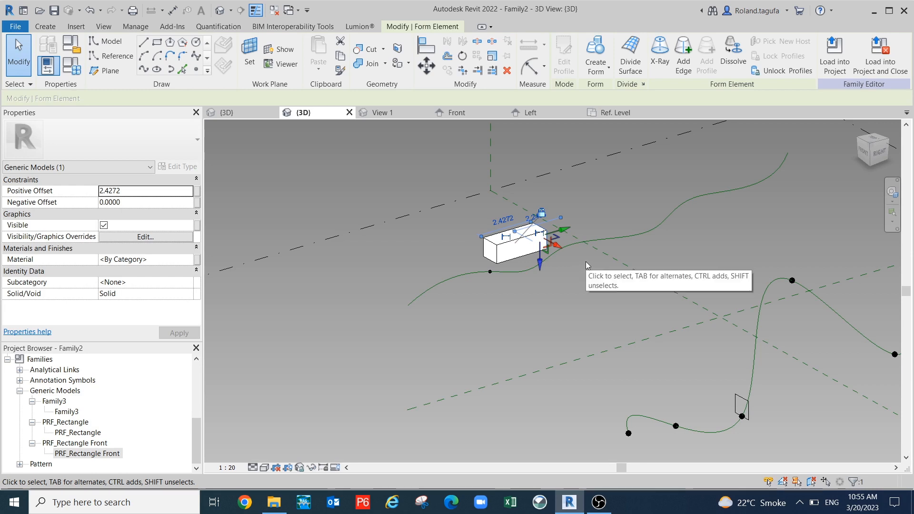
- Undo the solid form and the reference-line conversion, and inspect the model-line spline's properties
{"action": "key", "text": "ctrl+z"}
{"action": "key", "text": "ctrl+z"}
{"action": "left_click", "coordinate": [487, 262]}
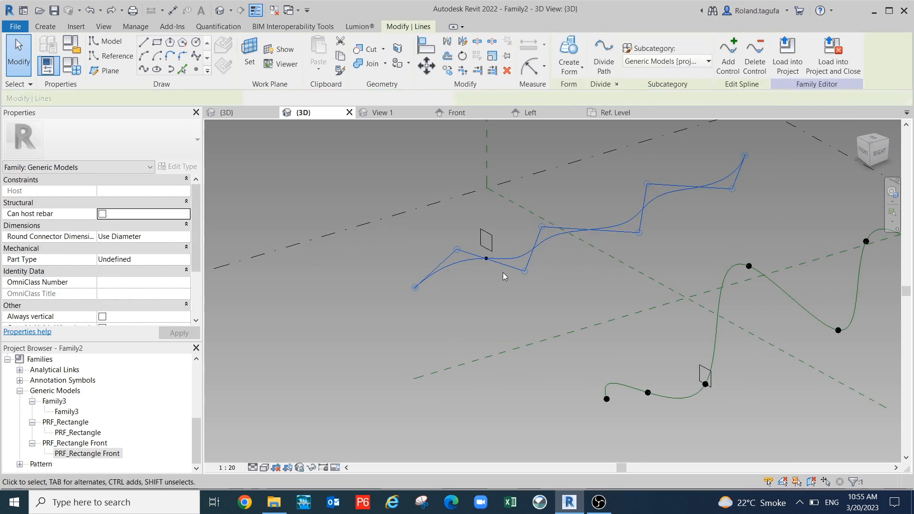
{"action": "scroll", "coordinate": [483, 257], "scroll_direction": "up", "scroll_amount": 2}
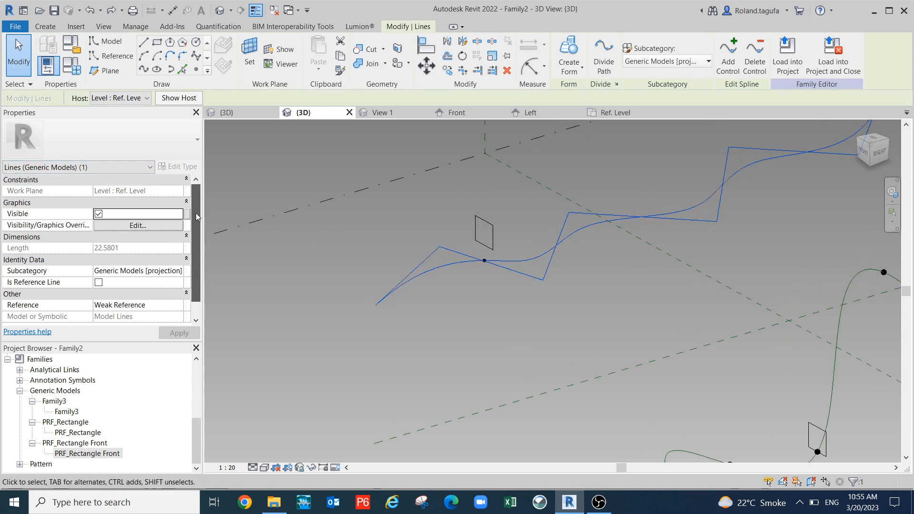
{"action": "left_click_drag", "start_coordinate": [195, 187], "coordinate": [416, 237]}
- Set the Offset from Host of the PRF_Rectangle Front on the model-line spline to 0
{"action": "left_click", "coordinate": [479, 232]}
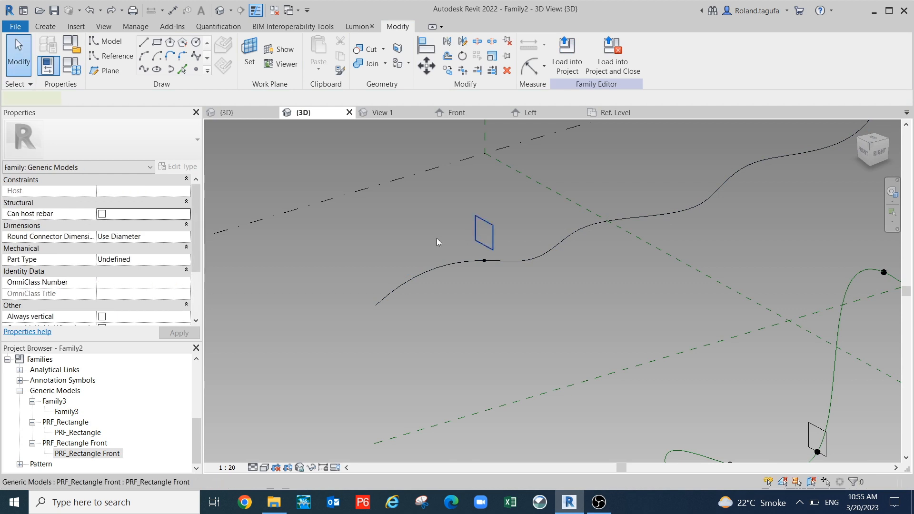
{"action": "left_click", "coordinate": [476, 228]}
{"action": "left_click", "coordinate": [132, 225]}
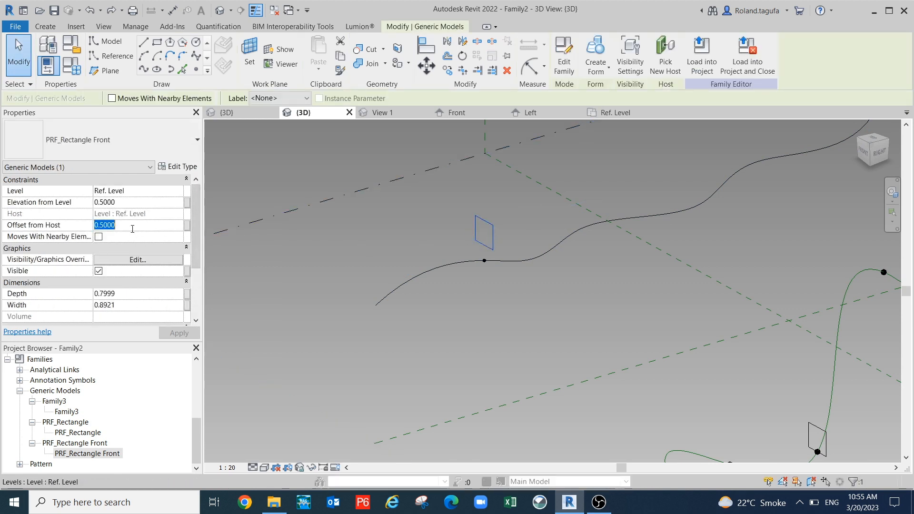
{"action": "type", "text": "0"}
{"action": "key", "text": "Return"}
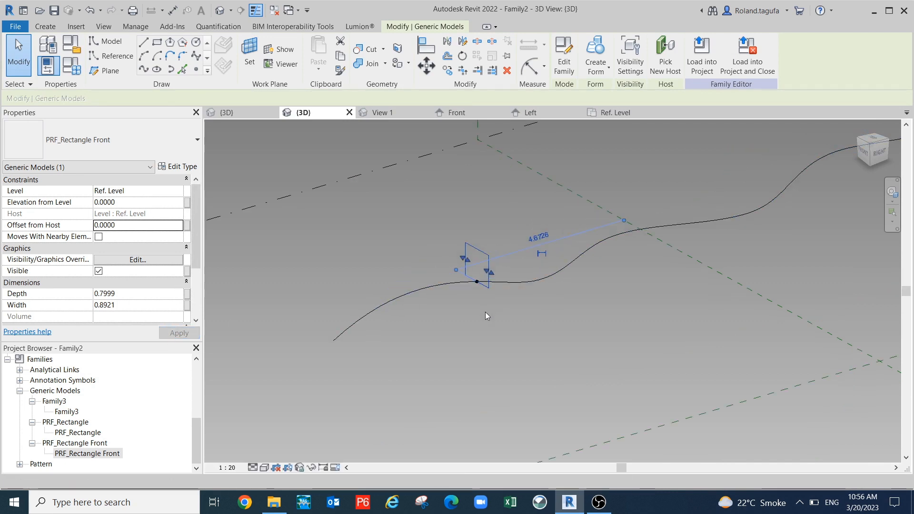
- Try to create a solid form from the model-line spline and its hosted PRF_Rectangle Front
{"action": "scroll", "coordinate": [485, 312], "scroll_direction": "down", "scroll_amount": 3}
{"action": "key", "text": "Escape"}
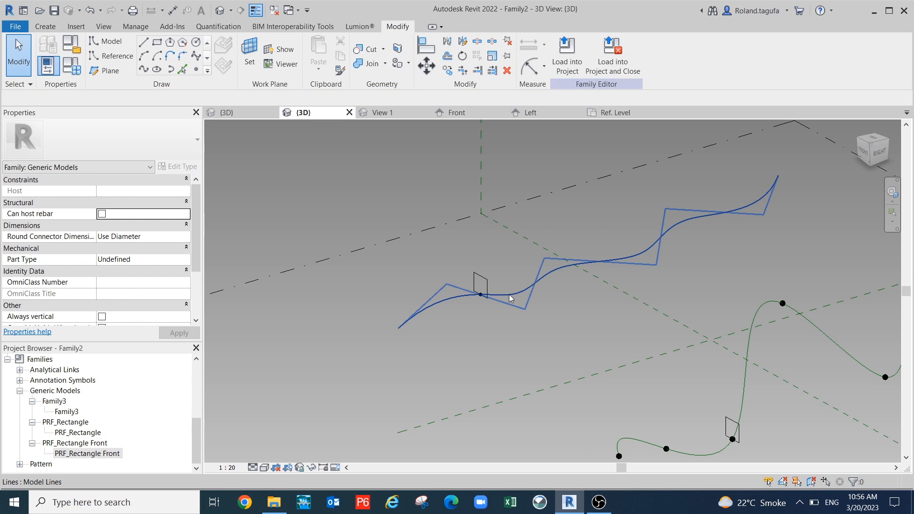
{"action": "left_click", "coordinate": [508, 295]}
{"action": "key", "text": "Tab"}
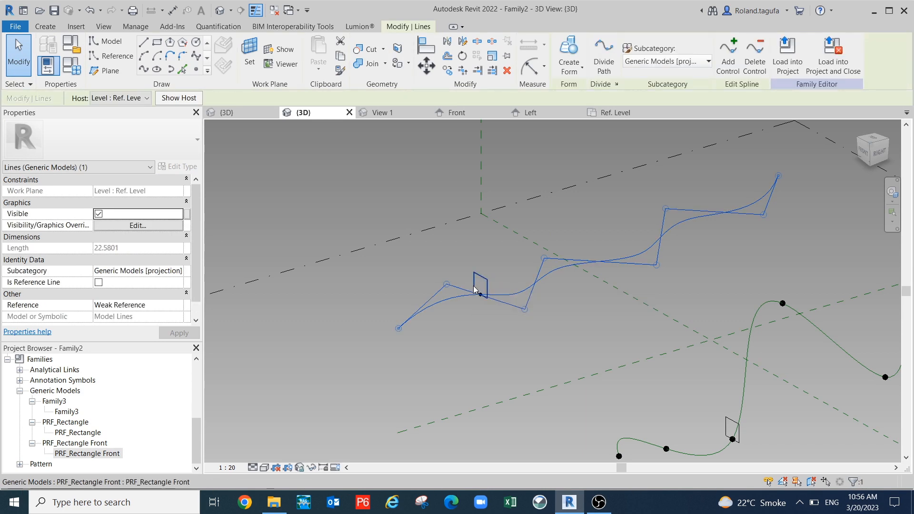
{"action": "left_click", "coordinate": [474, 289], "text": "ctrl"}
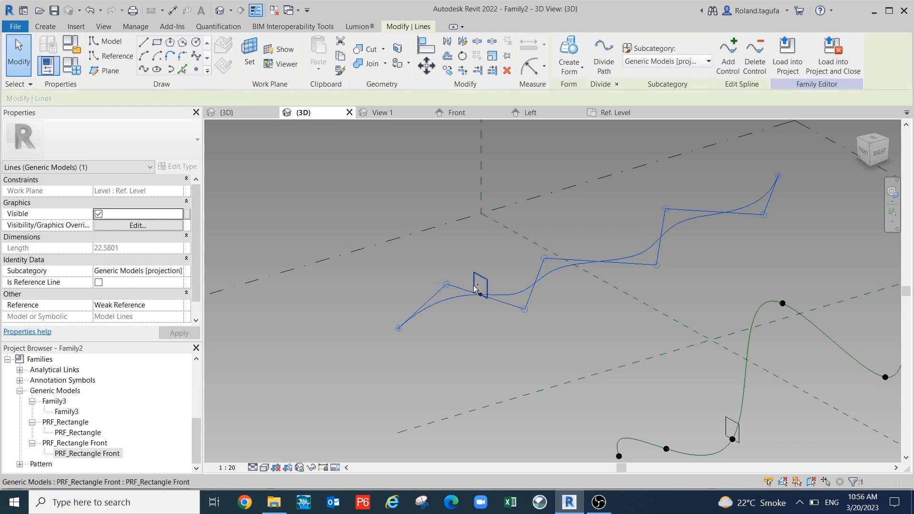
{"action": "left_click", "coordinate": [566, 48]}
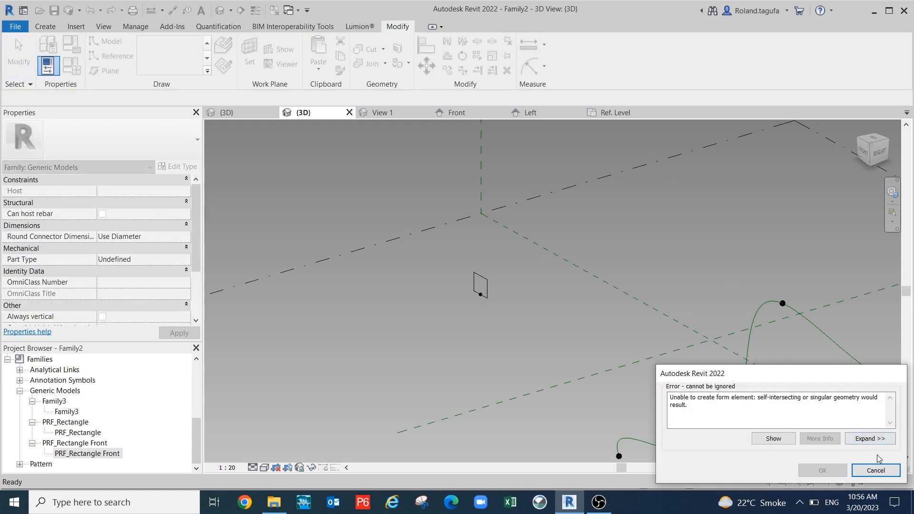
{"action": "key", "text": "Escape"}
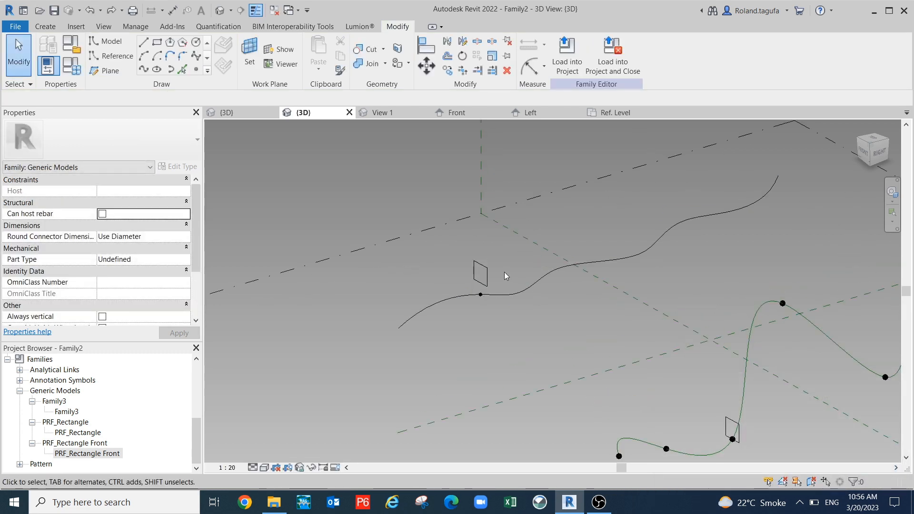
- Delete the PRF_Rectangle Front and its host point from the model-line spline
{"action": "left_click_drag", "start_coordinate": [458, 237], "coordinate": [505, 296]}
{"action": "key", "text": "Escape"}
{"action": "left_click_drag", "start_coordinate": [91, 434], "coordinate": [478, 285]}
{"action": "key", "text": "Escape"}
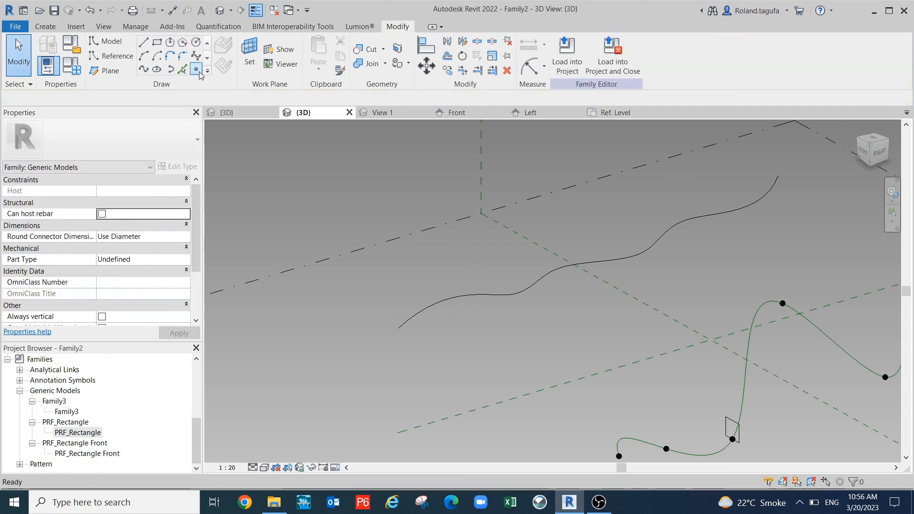
- Place a new reference point on the model-line spline, near its front end
{"action": "left_click", "coordinate": [196, 69]}
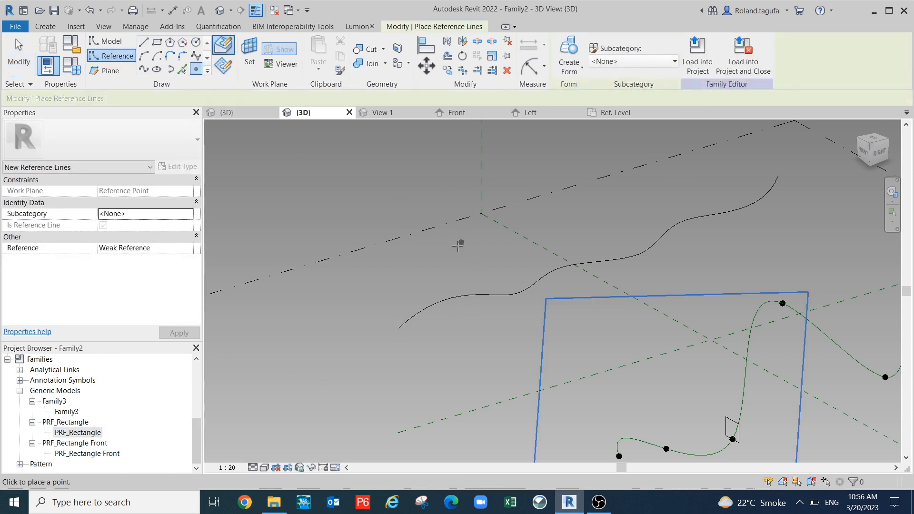
{"action": "left_click", "coordinate": [467, 294]}
{"action": "scroll", "coordinate": [488, 288], "scroll_direction": "up", "scroll_amount": 3}
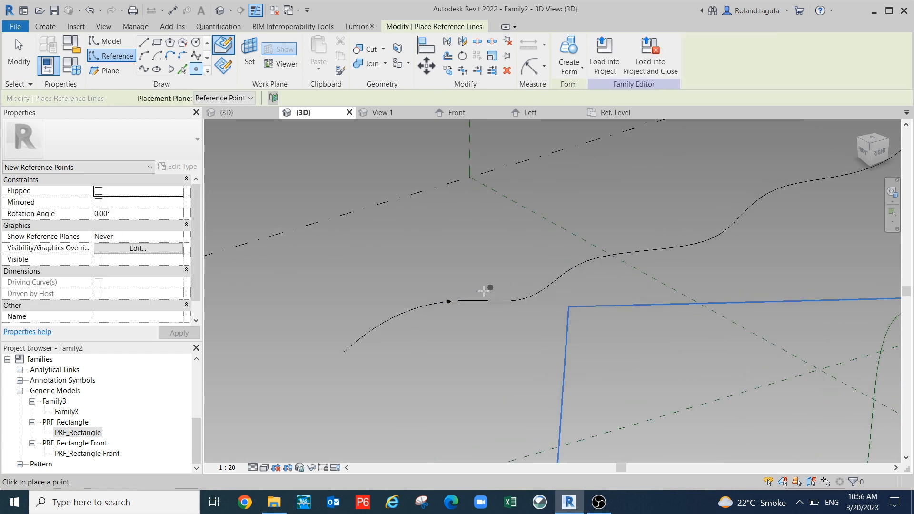
{"action": "key", "text": "Escape"}
{"action": "key", "text": "Escape"}
{"action": "key", "text": "Escape"}
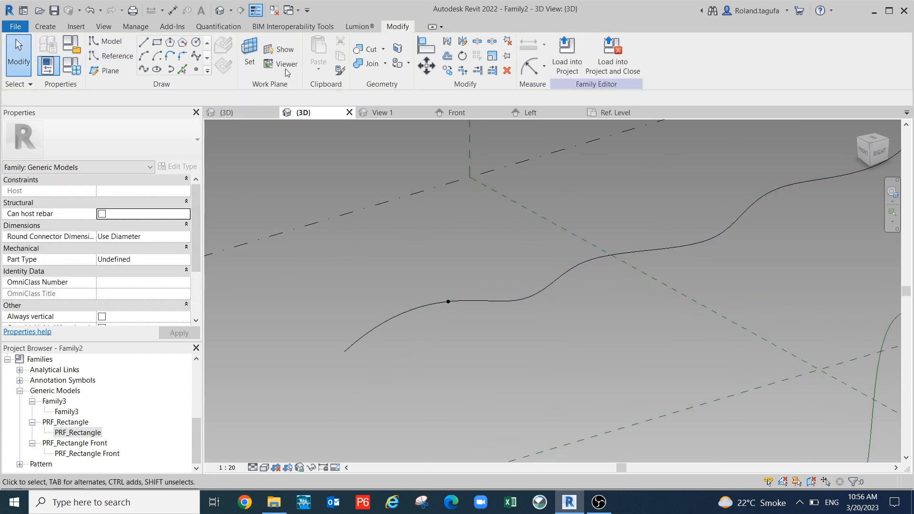
- Set the work plane to the new reference point's plane perpendicular to the model-line spline
{"action": "left_click", "coordinate": [249, 52]}
{"action": "left_click", "coordinate": [448, 302]}
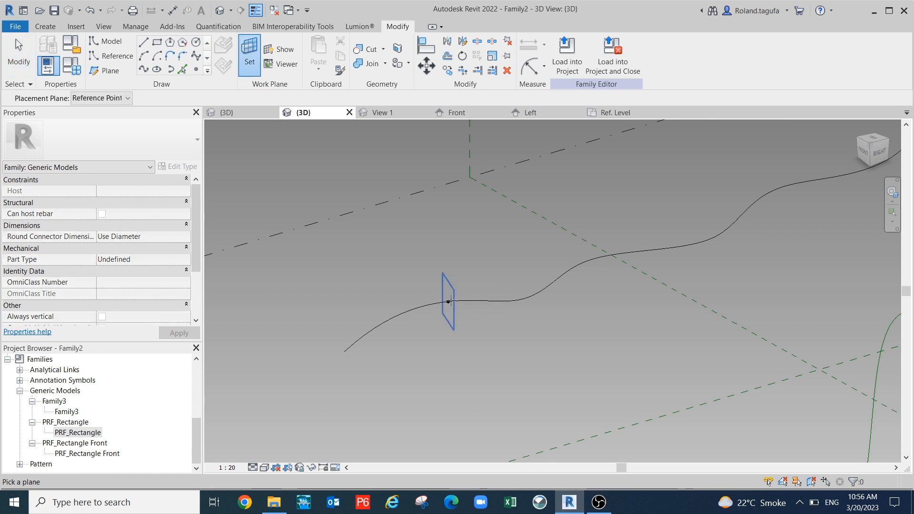
{"action": "scroll", "coordinate": [497, 278], "scroll_direction": "down", "scroll_amount": 2}
{"action": "key", "text": "Escape"}
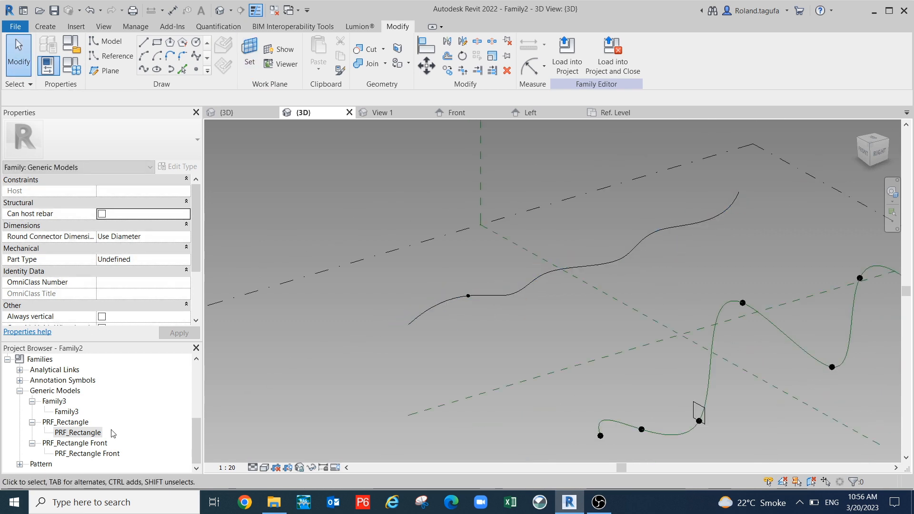
- Place a PRF_Rectangle instance on the work plane at the new reference point, using Place on Work Plane
{"action": "left_click_drag", "start_coordinate": [97, 435], "coordinate": [469, 288]}
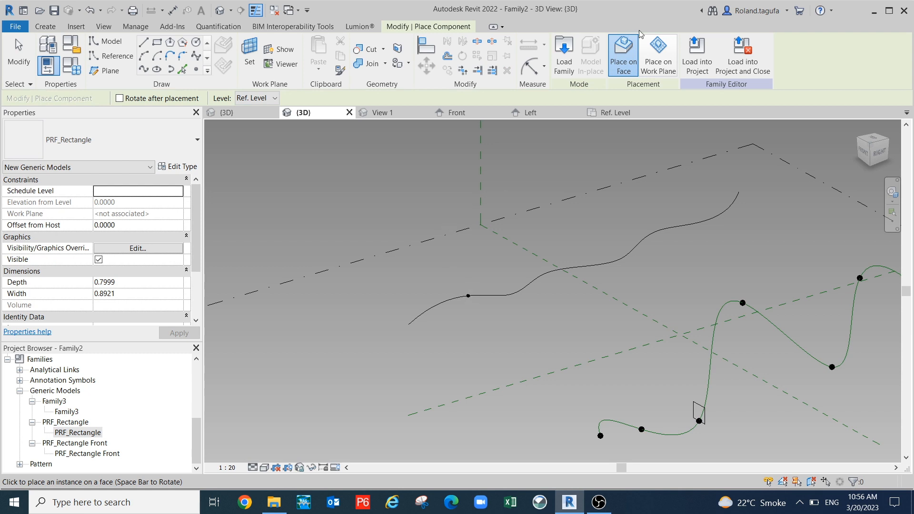
{"action": "left_click", "coordinate": [658, 53]}
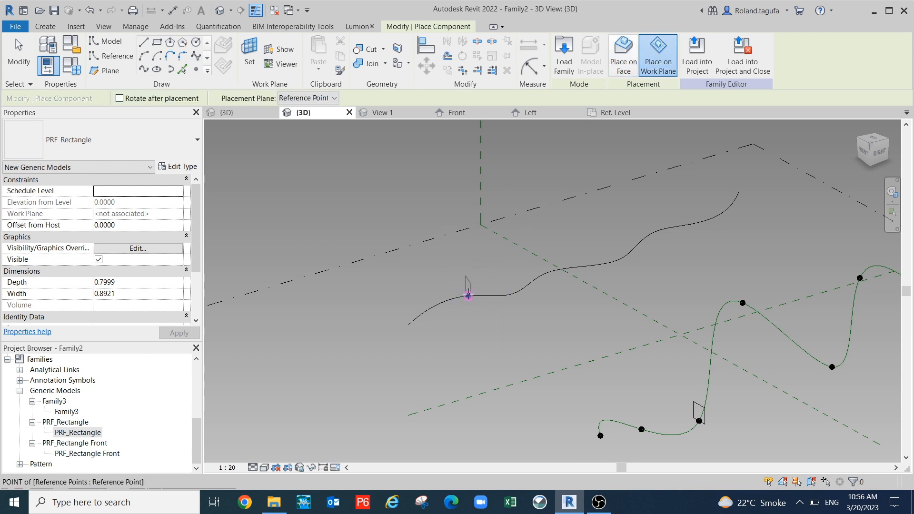
{"action": "left_click", "coordinate": [468, 295]}
{"action": "scroll", "coordinate": [509, 265], "scroll_direction": "up", "scroll_amount": 2}
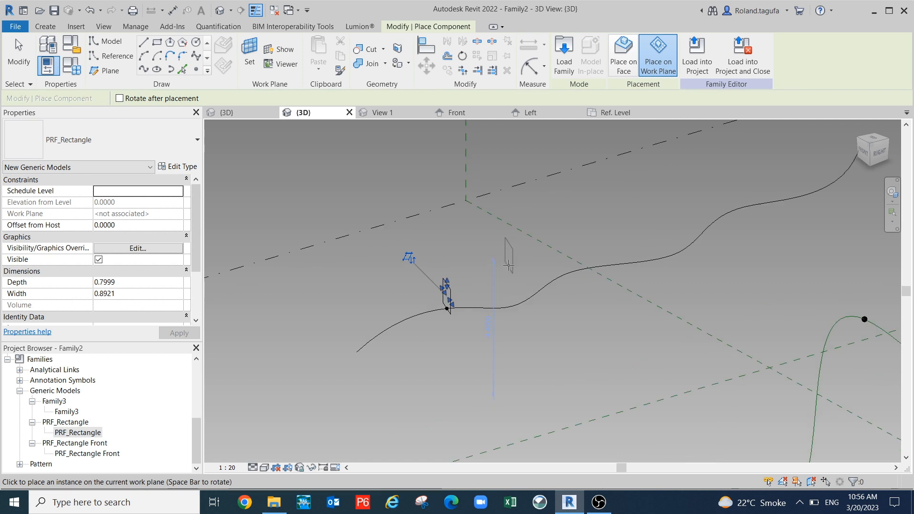
{"action": "key", "text": "Escape"}
- Select the PRF_Rectangle, model-line spline and host point, and filter the selection to Lines (Generic Models) and Reference Points
{"action": "left_click", "coordinate": [500, 308]}
{"action": "left_click_drag", "start_coordinate": [422, 245], "coordinate": [473, 356]}
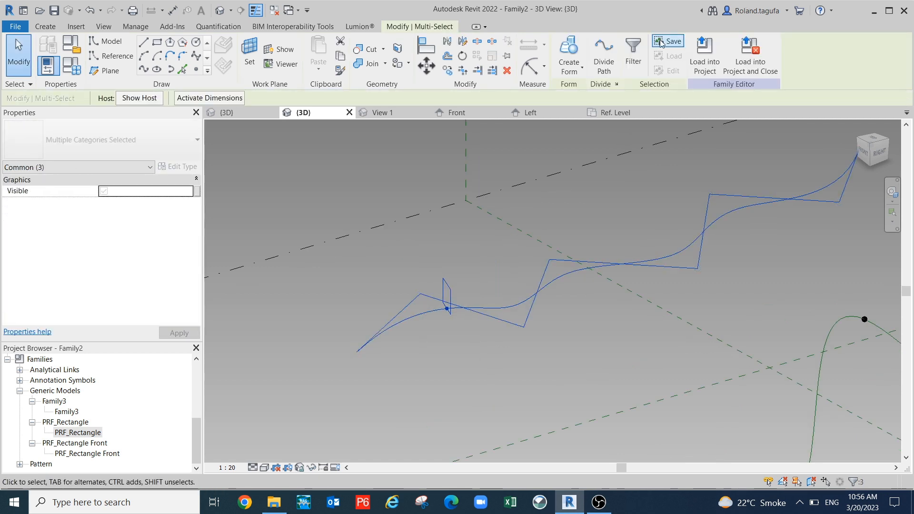
{"action": "left_click", "coordinate": [632, 49]}
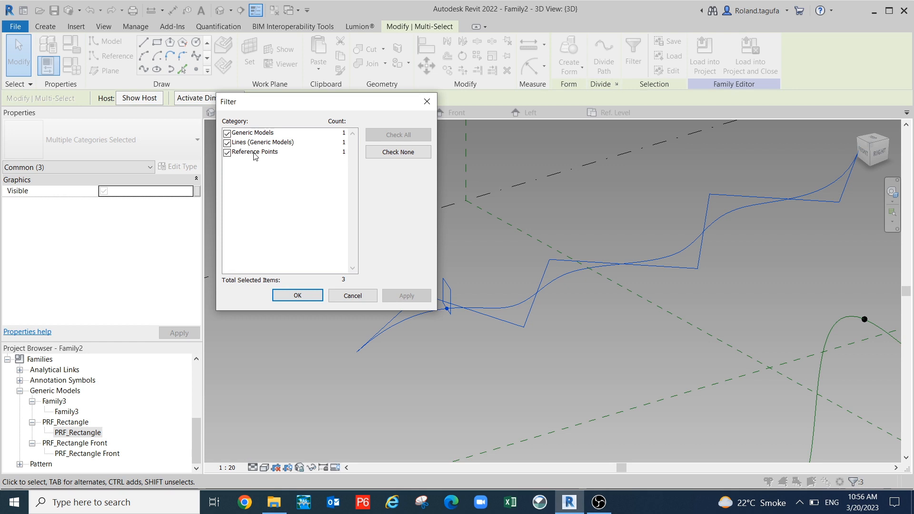
{"action": "left_click", "coordinate": [228, 133]}
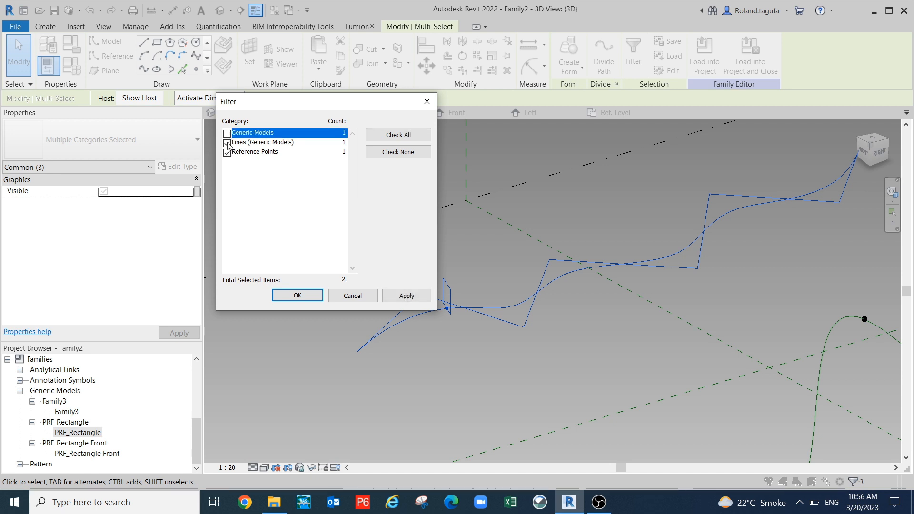
{"action": "left_click", "coordinate": [413, 295]}
{"action": "left_click", "coordinate": [296, 296]}
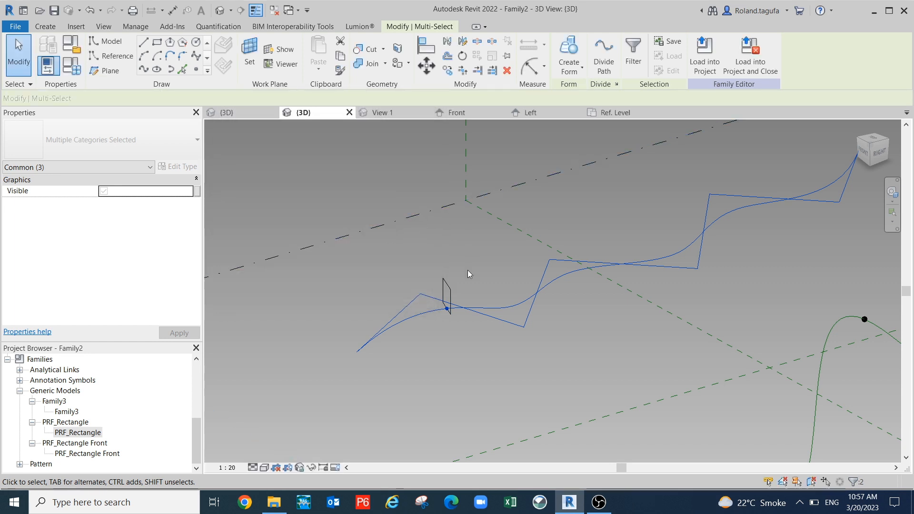
- Add the PRF_Rectangle to the selected spline and point, and create a solid form along the spline
{"action": "scroll", "coordinate": [440, 285], "scroll_direction": "up", "scroll_amount": 2}
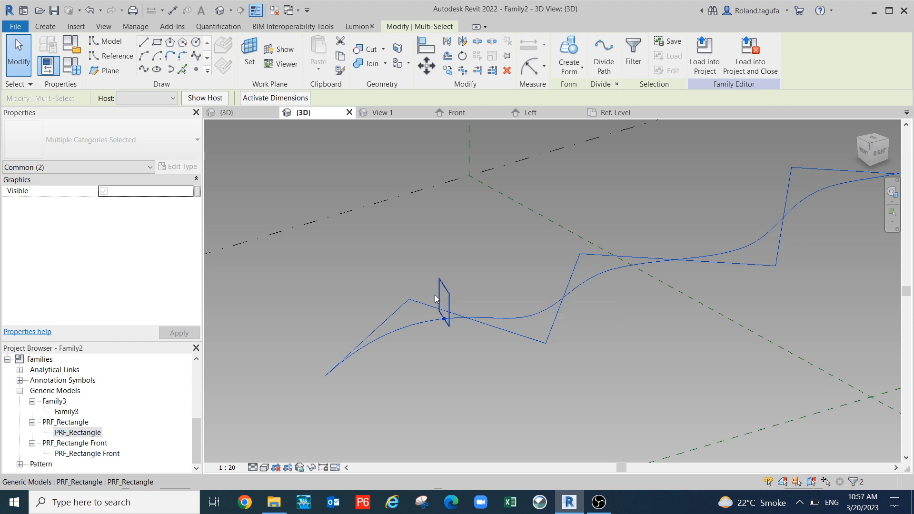
{"action": "left_click", "coordinate": [437, 297], "text": "ctrl"}
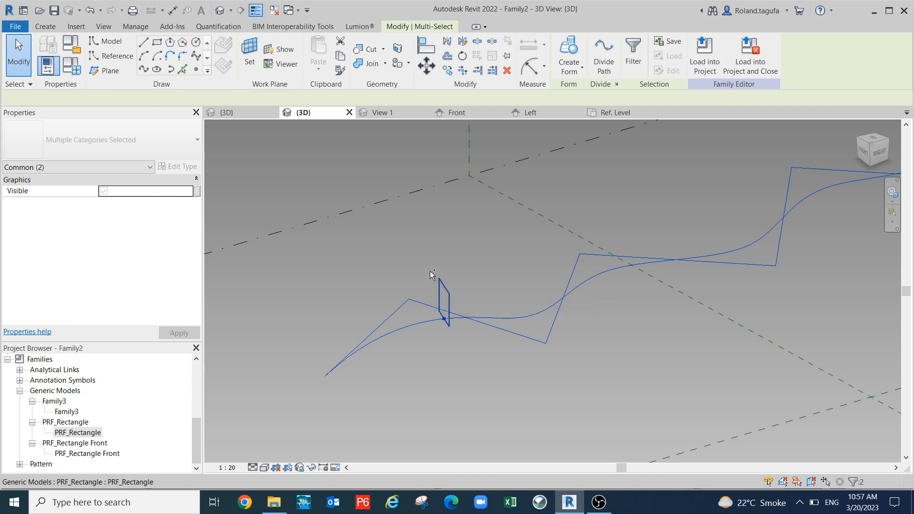
{"action": "left_click", "coordinate": [571, 51]}
{"action": "scroll", "coordinate": [590, 279], "scroll_direction": "down", "scroll_amount": 4}
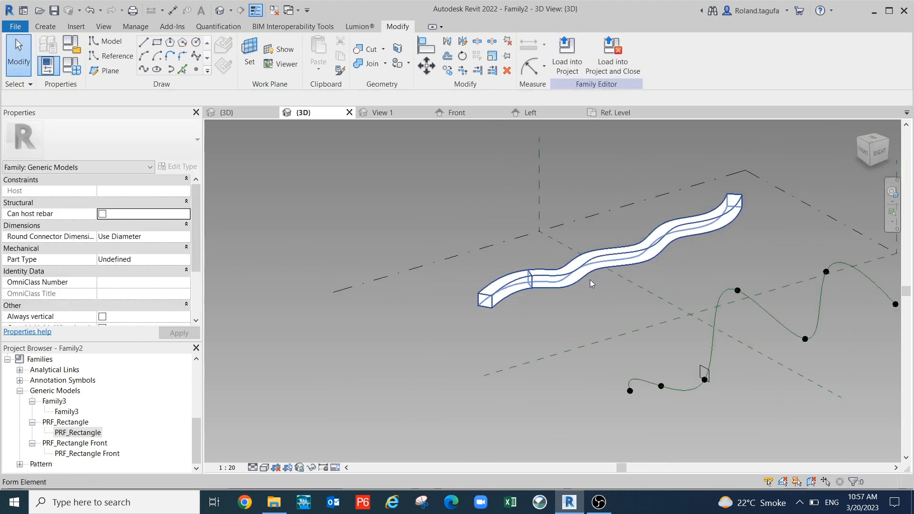
- Try to create a solid form from the reference-line spline through points and its PRF_Rectangle Front
{"action": "middle_click_drag", "start_coordinate": [593, 304], "coordinate": [602, 325], "text": "shift"}
{"action": "scroll", "coordinate": [661, 285], "scroll_direction": "up", "scroll_amount": 5}
{"action": "scroll", "coordinate": [697, 336], "scroll_direction": "down", "scroll_amount": 2}
{"action": "middle_click_drag", "start_coordinate": [697, 336], "coordinate": [594, 397], "text": "shift"}
{"action": "left_click", "coordinate": [566, 282]}
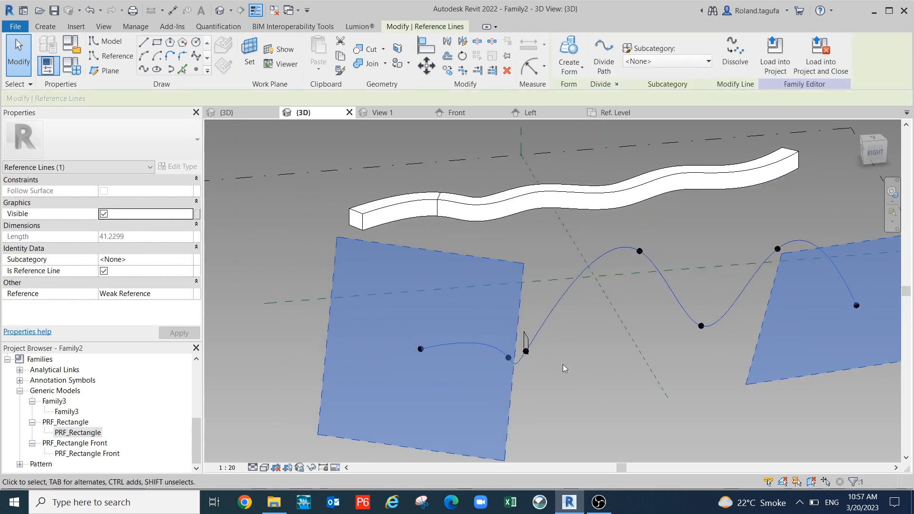
{"action": "scroll", "coordinate": [533, 349], "scroll_direction": "up", "scroll_amount": 3}
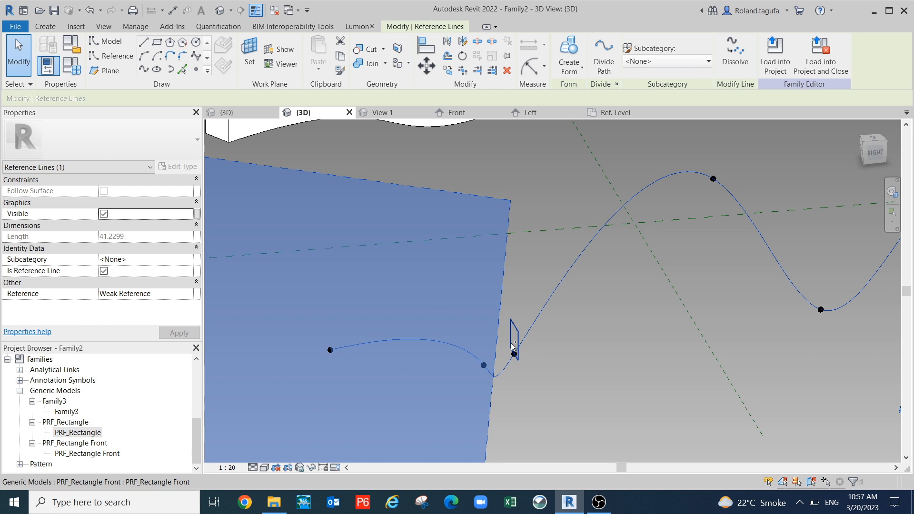
{"action": "left_click", "coordinate": [514, 346], "text": "ctrl"}
{"action": "scroll", "coordinate": [588, 338], "scroll_direction": "down", "scroll_amount": 3}
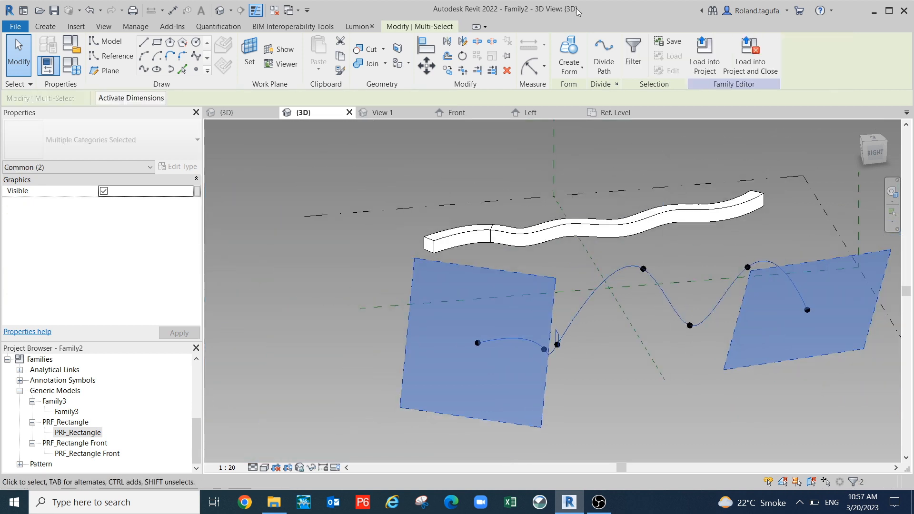
{"action": "left_click", "coordinate": [573, 47]}
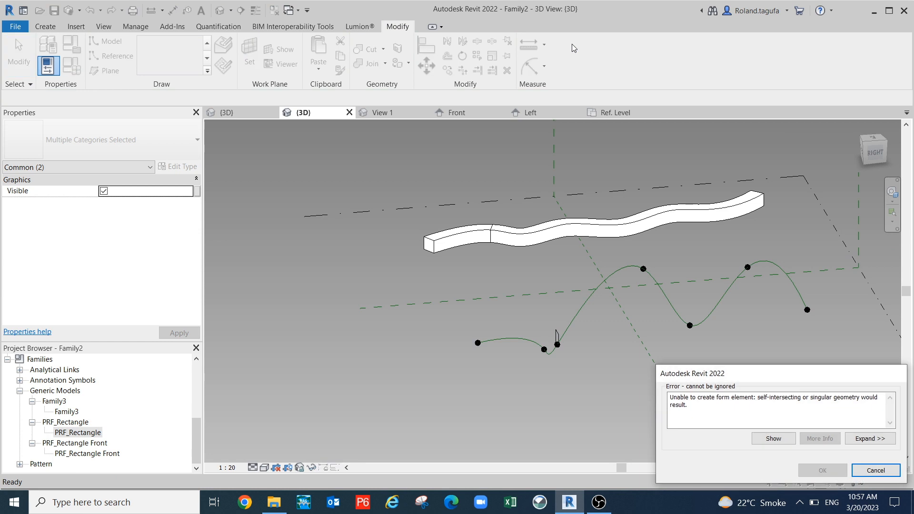
{"action": "left_click", "coordinate": [887, 474]}
- Examine the reference-line spline, its points and the hosted profile from several viewing angles
{"action": "middle_click_drag", "start_coordinate": [621, 380], "coordinate": [663, 418], "text": "shift"}
{"action": "left_click_drag", "start_coordinate": [662, 415], "coordinate": [544, 368]}
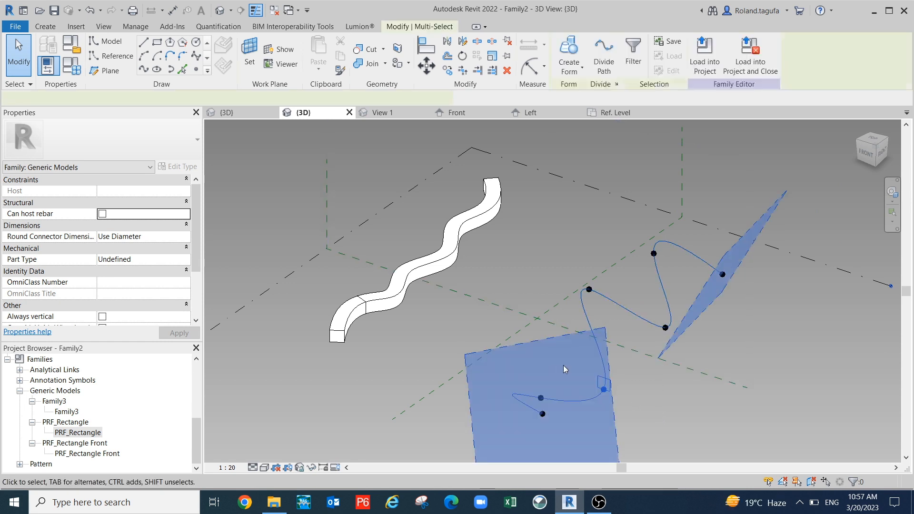
{"action": "left_click", "coordinate": [642, 376]}
{"action": "middle_click_drag", "start_coordinate": [642, 376], "coordinate": [566, 324], "text": "shift"}
{"action": "middle_click_drag", "start_coordinate": [609, 387], "coordinate": [532, 337], "text": "shift"}
{"action": "left_click", "coordinate": [548, 317]}
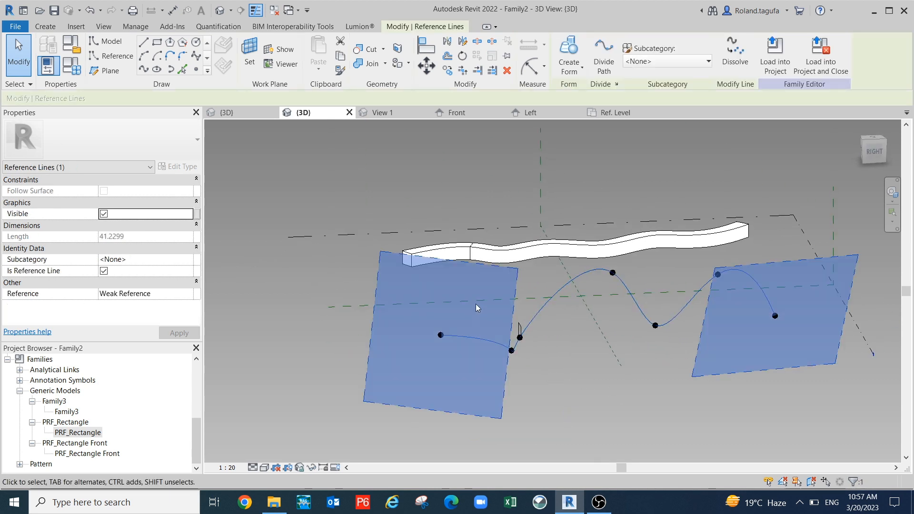
{"action": "scroll", "coordinate": [476, 304], "scroll_direction": "down", "scroll_amount": 2}
{"action": "left_click", "coordinate": [458, 299]}
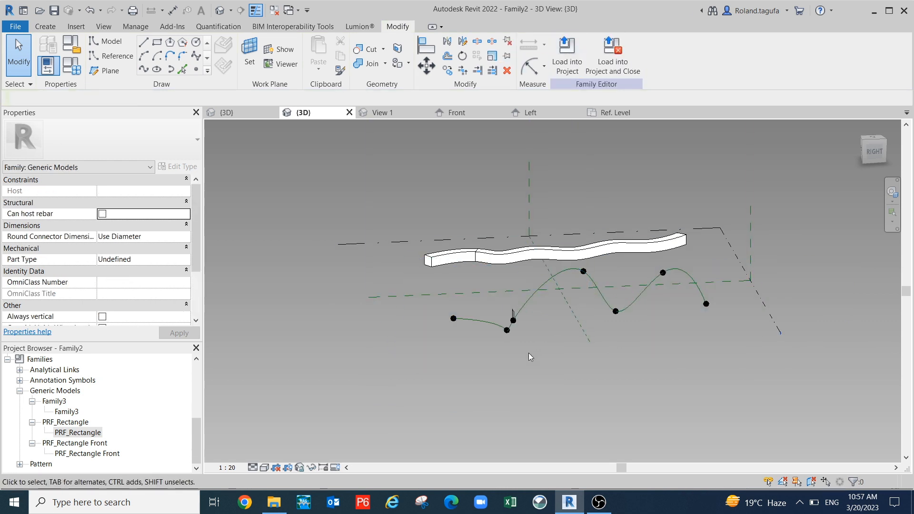
- Select the PRF_Rectangle Front, reference-line spline and nearby points, and filter the selection to Generic Models and Reference Points
{"action": "left_click", "coordinate": [487, 304]}
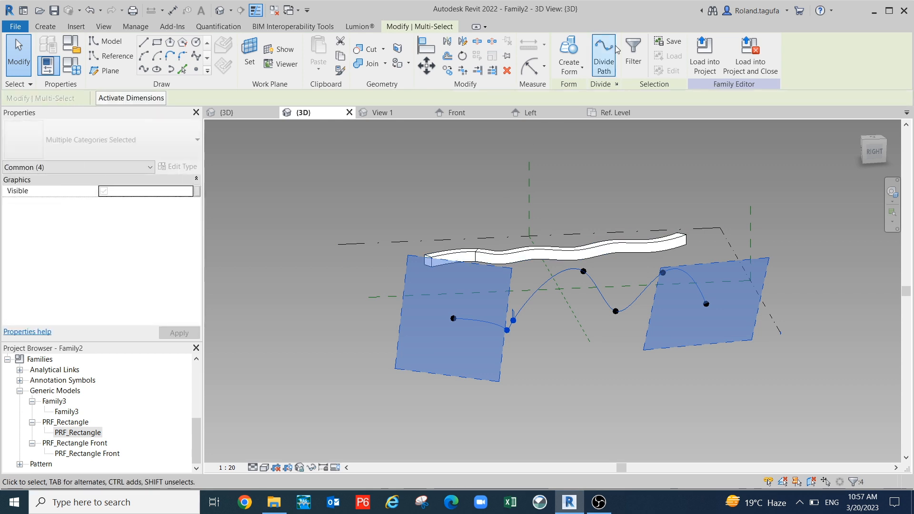
{"action": "left_click", "coordinate": [634, 52]}
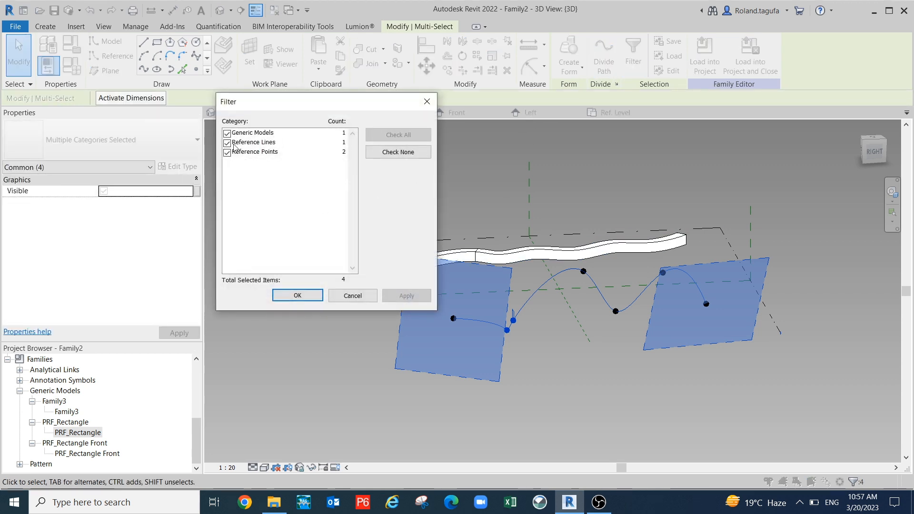
{"action": "left_click", "coordinate": [395, 152]}
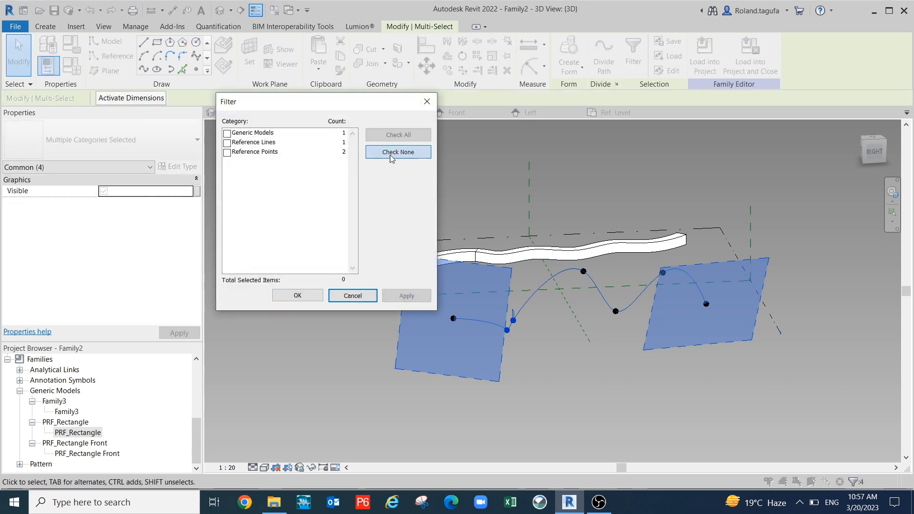
{"action": "left_click", "coordinate": [228, 134]}
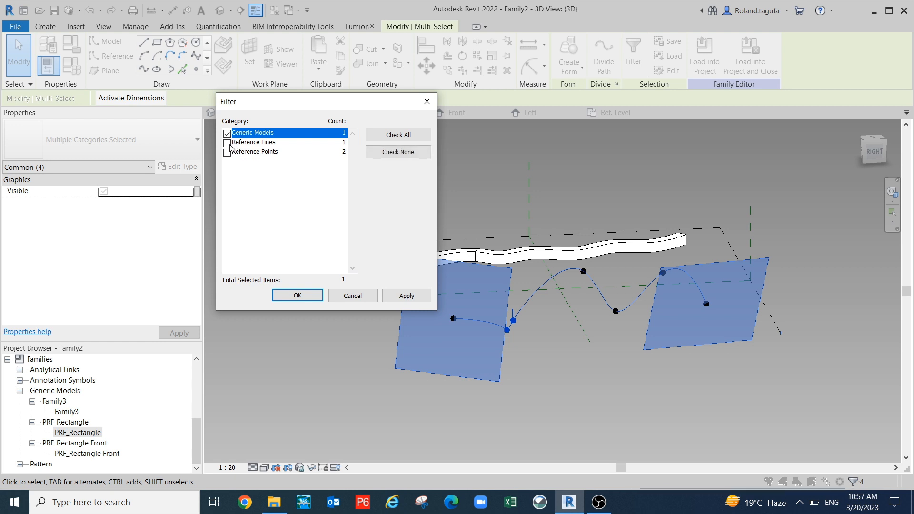
{"action": "left_click", "coordinate": [227, 153]}
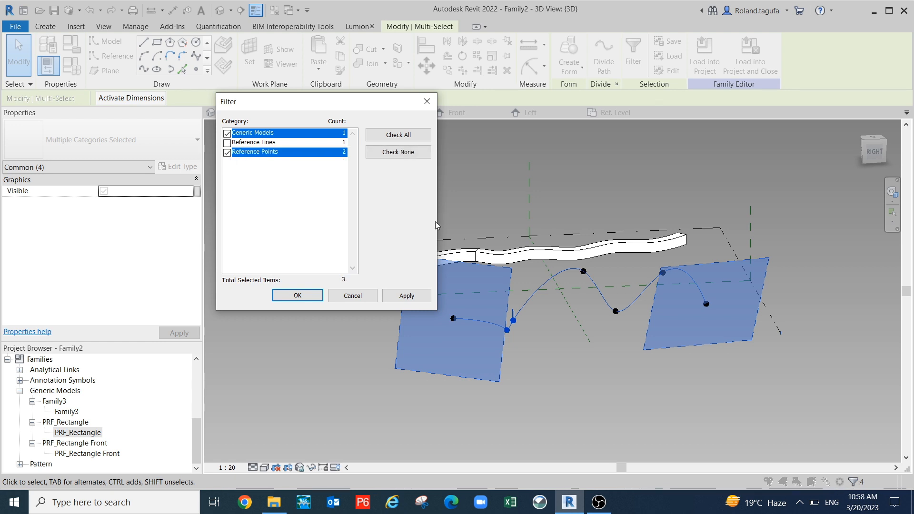
{"action": "left_click", "coordinate": [407, 296]}
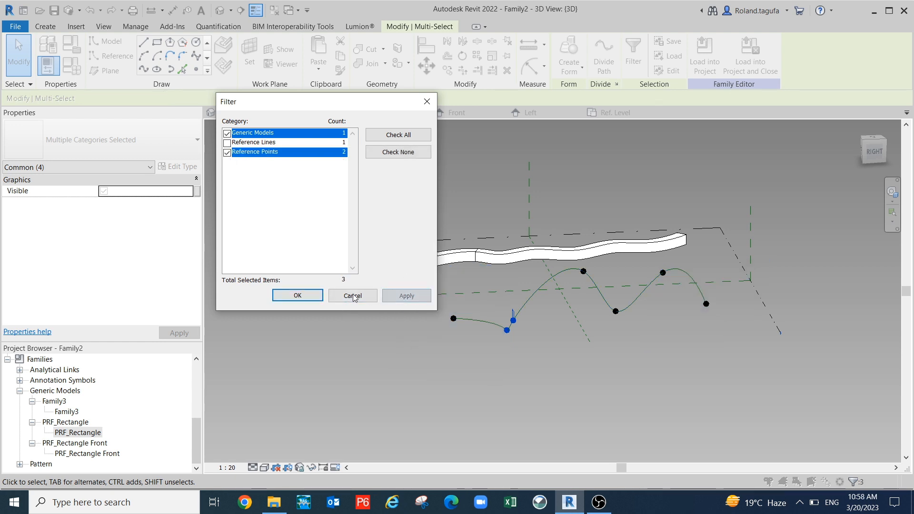
{"action": "left_click", "coordinate": [298, 295]}
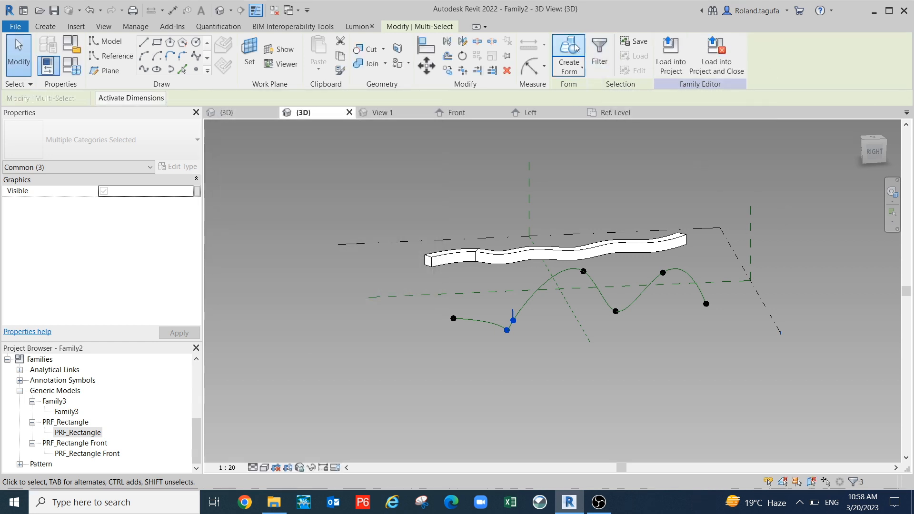
- Try to create an extruded solid form from the selected PRF_Rectangle Front and reference points
{"action": "left_click", "coordinate": [575, 48]}
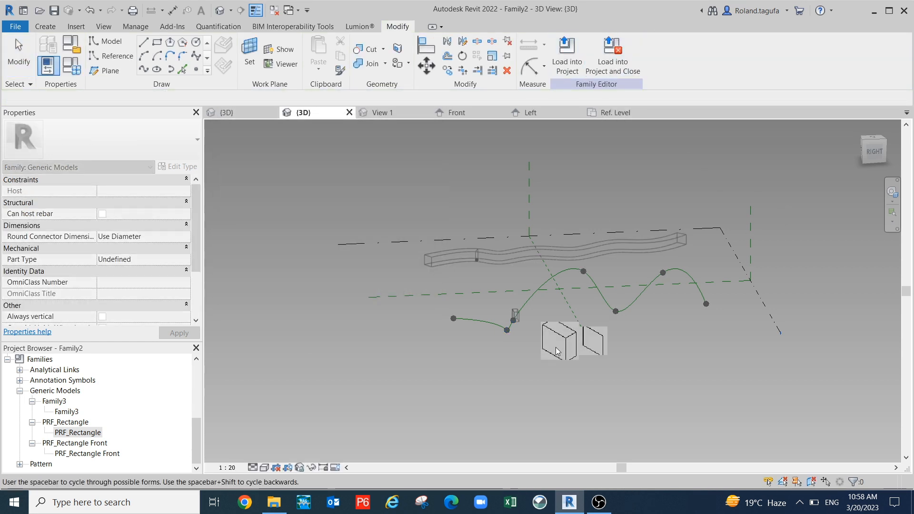
{"action": "scroll", "coordinate": [558, 344], "scroll_direction": "up", "scroll_amount": 3}
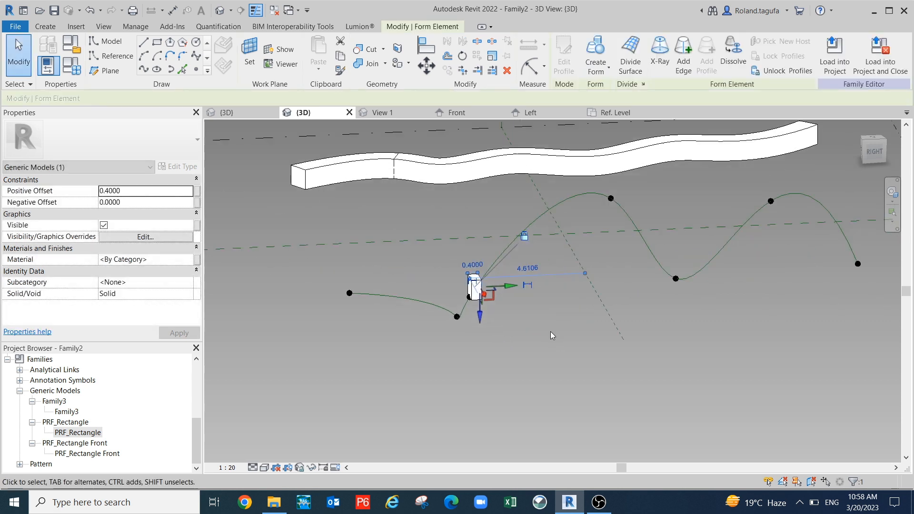
{"action": "middle_click_drag", "start_coordinate": [570, 338], "coordinate": [555, 370], "text": "shift"}
{"action": "scroll", "coordinate": [556, 363], "scroll_direction": "down", "scroll_amount": 3}
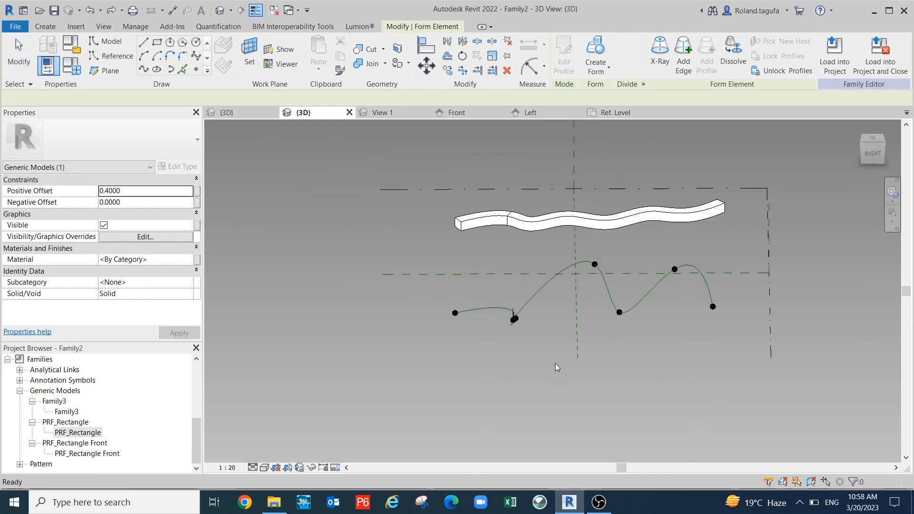
{"action": "left_click", "coordinate": [547, 364]}
- Select the reference-line spline, hosted profile and host point, and filter Generic Models out of the selection
{"action": "scroll", "coordinate": [528, 319], "scroll_direction": "up", "scroll_amount": 2}
{"action": "scroll", "coordinate": [527, 315], "scroll_direction": "up", "scroll_amount": 2}
{"action": "middle_click_drag", "start_coordinate": [521, 343], "coordinate": [595, 346], "text": "shift"}
{"action": "left_click_drag", "start_coordinate": [520, 347], "coordinate": [475, 287]}
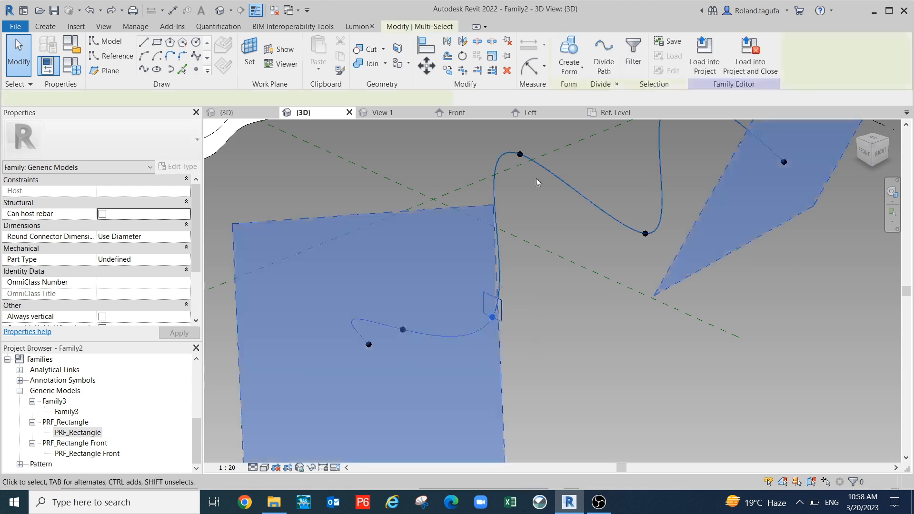
{"action": "left_click", "coordinate": [633, 52]}
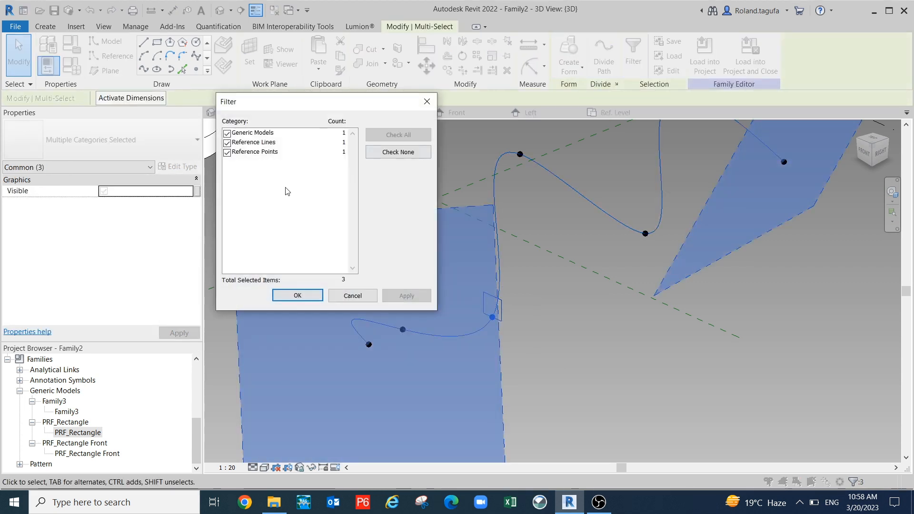
{"action": "left_click", "coordinate": [227, 133]}
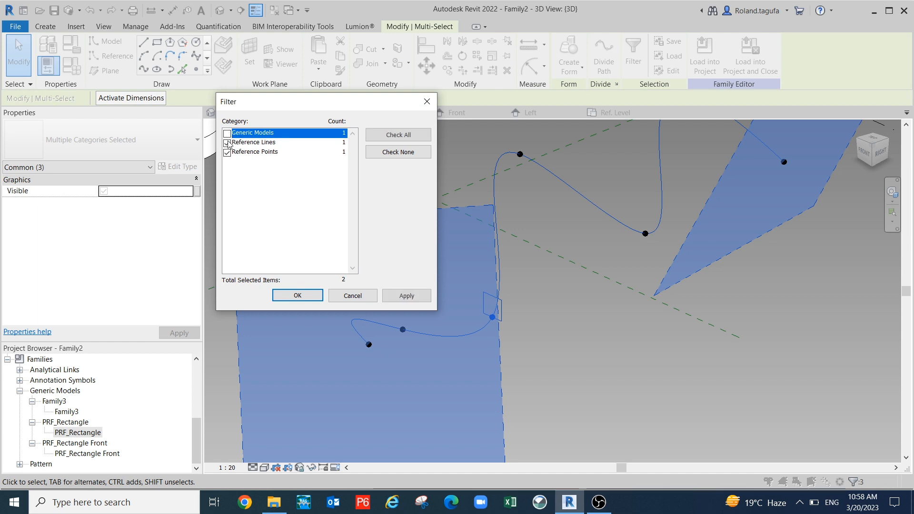
{"action": "left_click", "coordinate": [407, 296]}
{"action": "left_click", "coordinate": [306, 296]}
- Add the PRF_Rectangle Front to the selected spline and point, and try to create a solid form from them
{"action": "scroll", "coordinate": [521, 320], "scroll_direction": "down", "scroll_amount": 1}
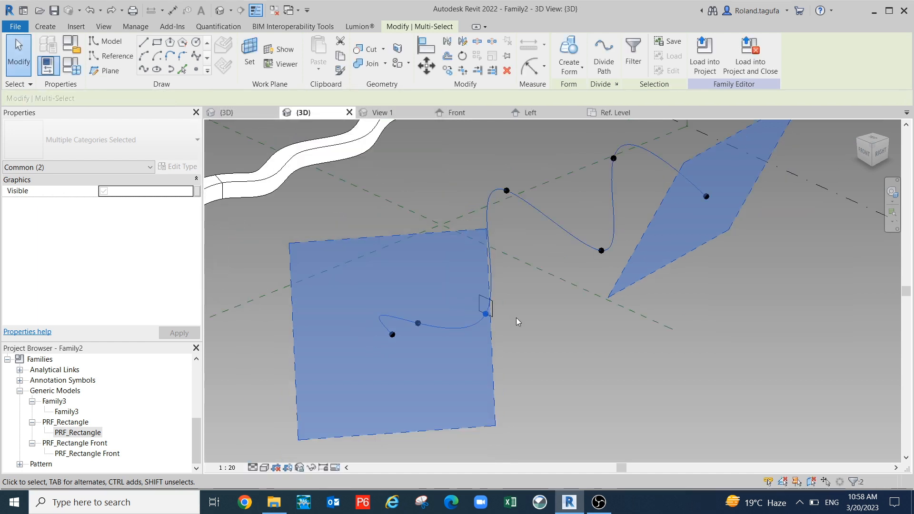
{"action": "scroll", "coordinate": [532, 307], "scroll_direction": "up", "scroll_amount": 3}
{"action": "middle_click_drag", "start_coordinate": [531, 303], "coordinate": [462, 301], "text": "shift"}
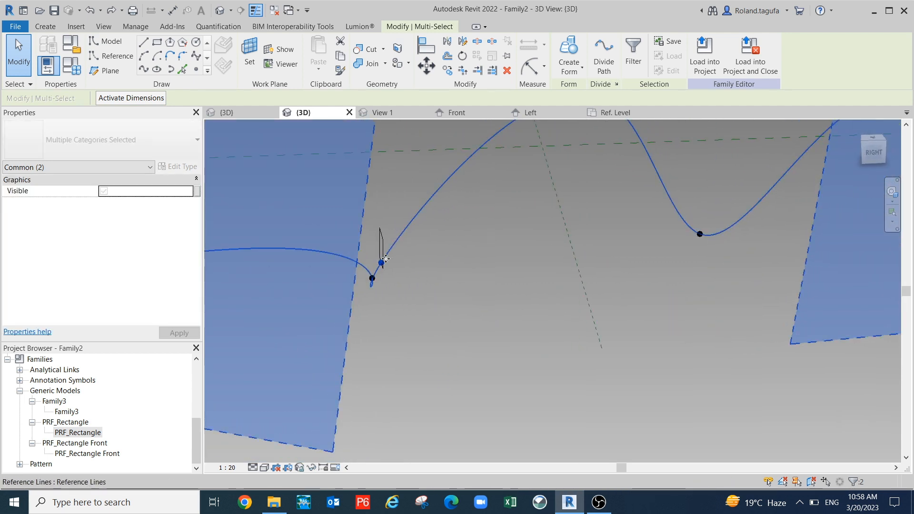
{"action": "left_click_drag", "start_coordinate": [361, 207], "coordinate": [427, 272]}
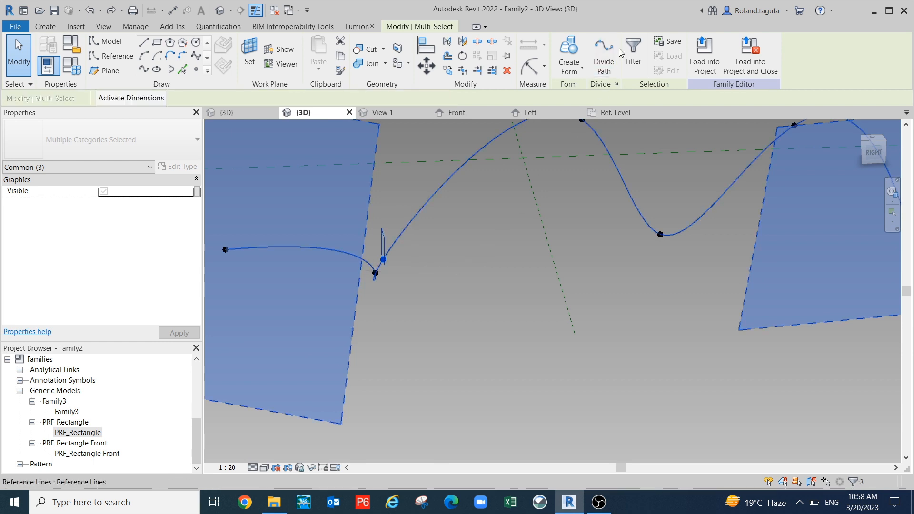
{"action": "left_click", "coordinate": [568, 45]}
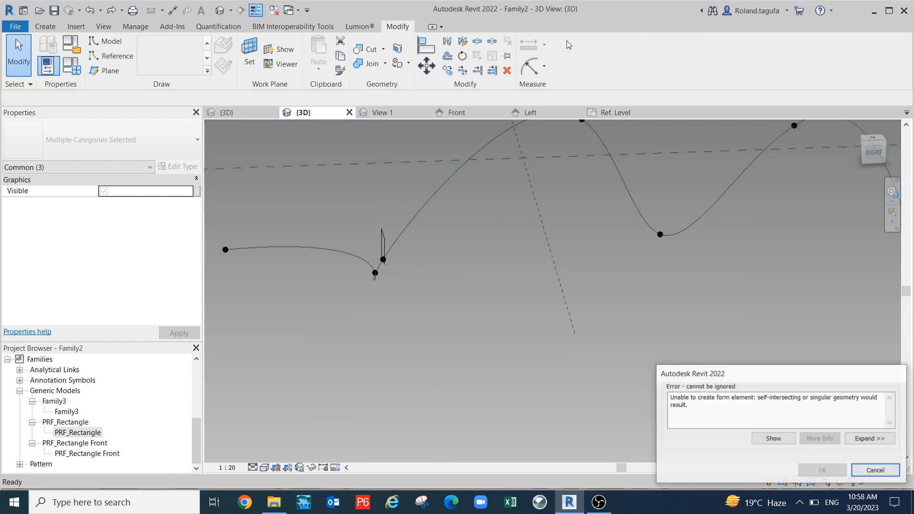
{"action": "scroll", "coordinate": [666, 314], "scroll_direction": "down", "scroll_amount": 5}
{"action": "key", "text": "Escape"}
- Delete the PRF_Rectangle Front hosted on the reference-line spline's point
{"action": "middle_click_drag", "start_coordinate": [573, 347], "coordinate": [595, 377]}
{"action": "scroll", "coordinate": [404, 252], "scroll_direction": "up", "scroll_amount": 1}
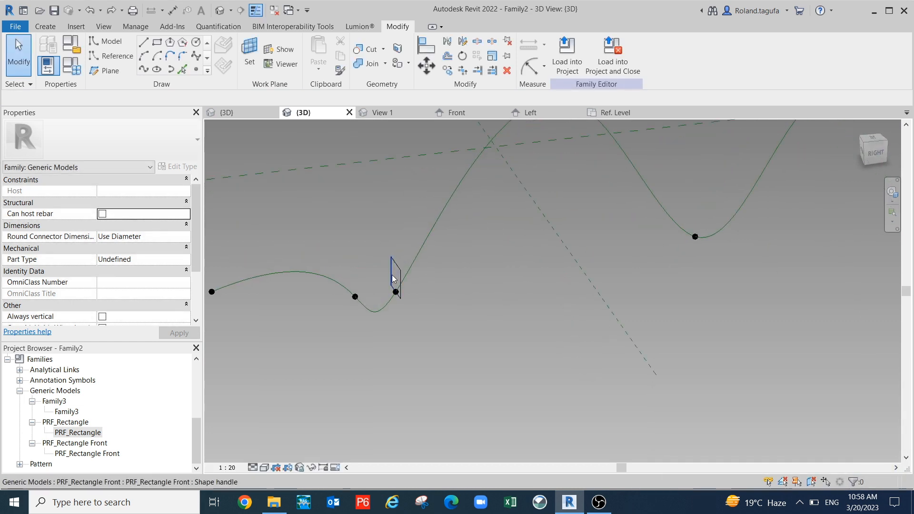
{"action": "key", "text": "Tab"}
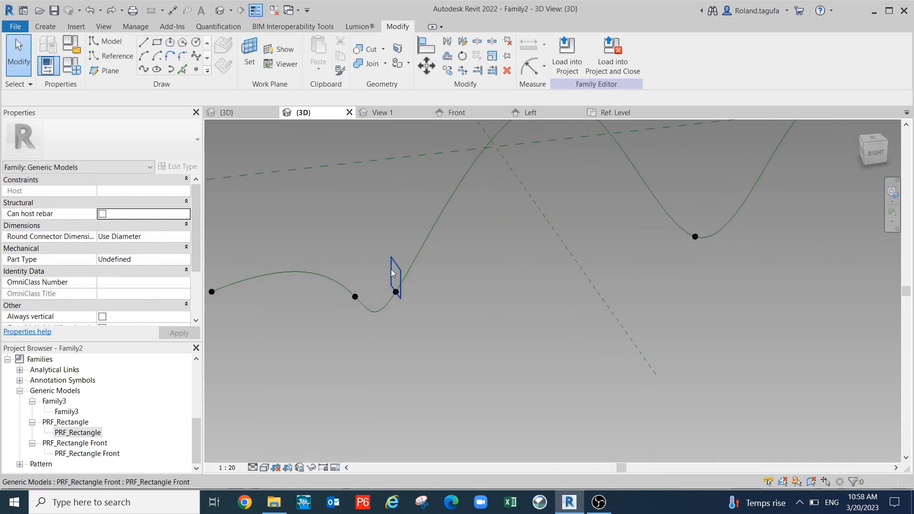
{"action": "left_click", "coordinate": [432, 279]}
{"action": "key", "text": "Delete"}
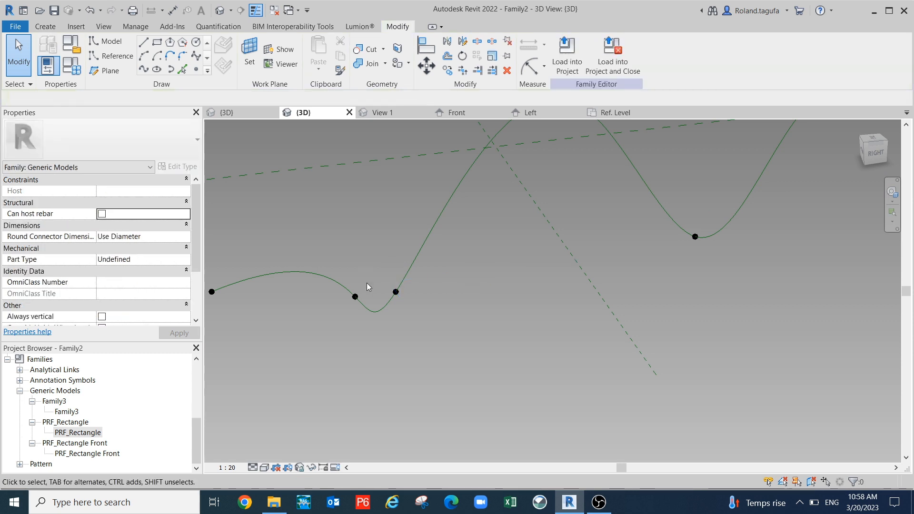
- Start placing a PRF_Rectangle and set the work plane on the spline point in the valley between the two crests
{"action": "left_click_drag", "start_coordinate": [81, 432], "coordinate": [394, 291]}
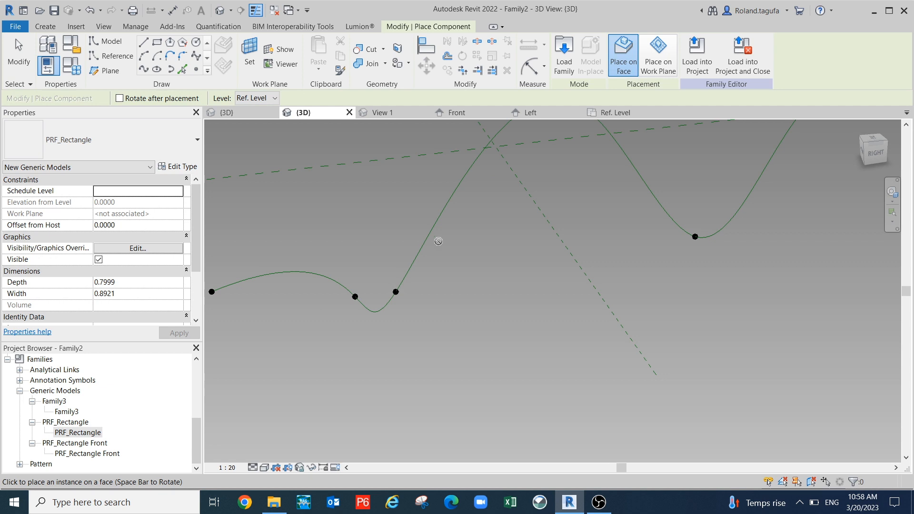
{"action": "left_click", "coordinate": [659, 55]}
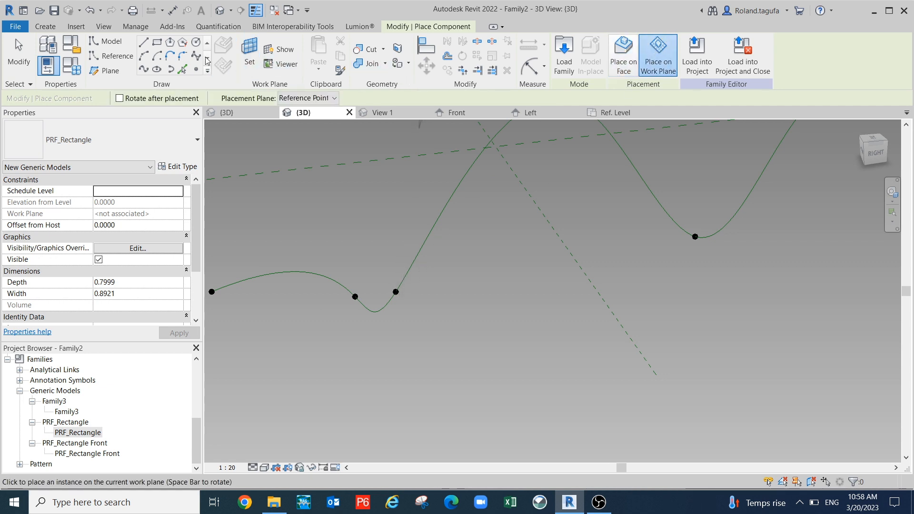
{"action": "left_click", "coordinate": [250, 55]}
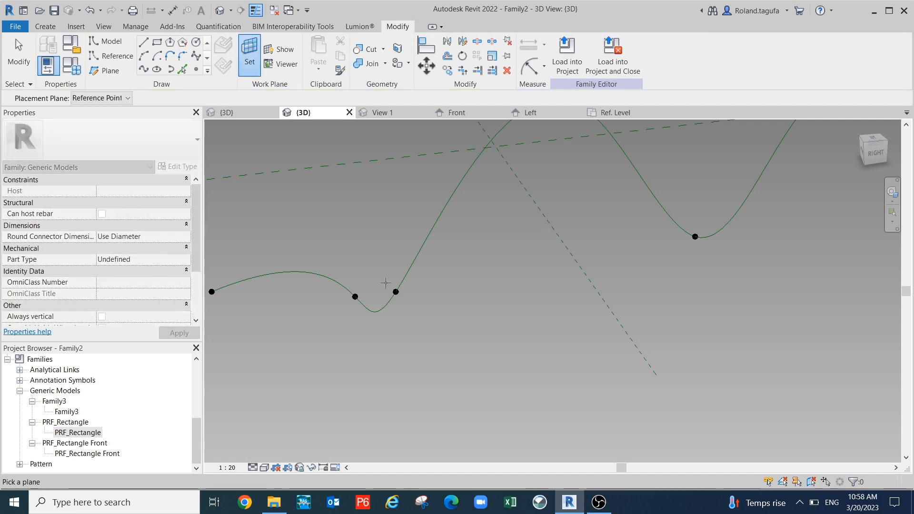
{"action": "middle_click_drag", "start_coordinate": [395, 288], "coordinate": [549, 189], "text": "shift"}
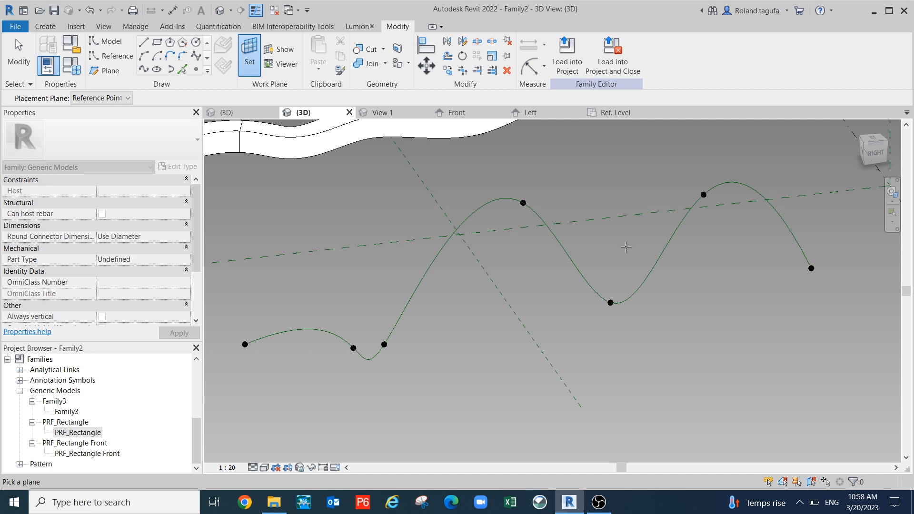
{"action": "middle_click_drag", "start_coordinate": [584, 309], "coordinate": [620, 319], "text": "shift"}
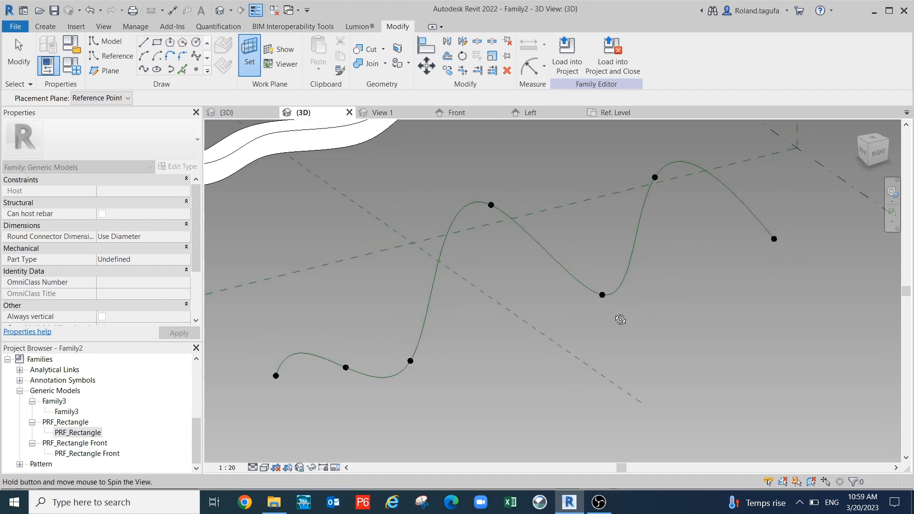
{"action": "left_click", "coordinate": [604, 295]}
{"action": "scroll", "coordinate": [596, 312], "scroll_direction": "up", "scroll_amount": 1}
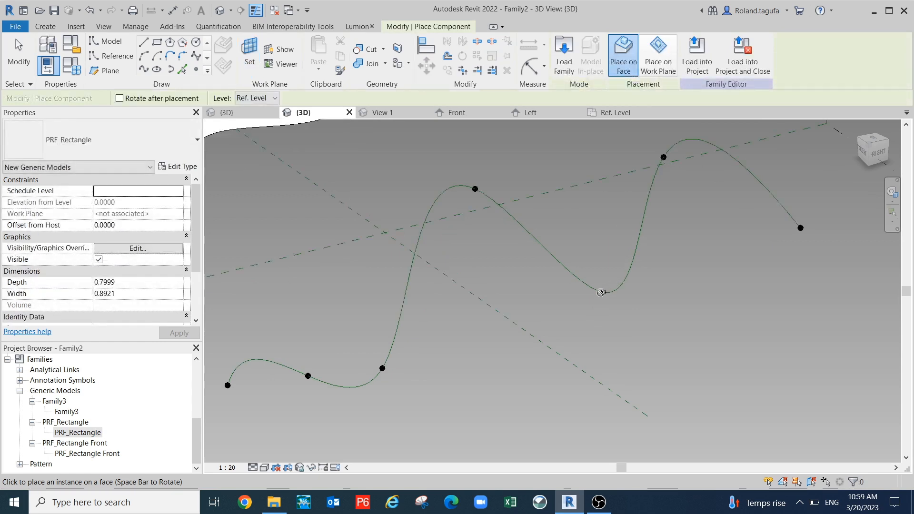
{"action": "left_click_drag", "start_coordinate": [77, 433], "coordinate": [613, 293]}
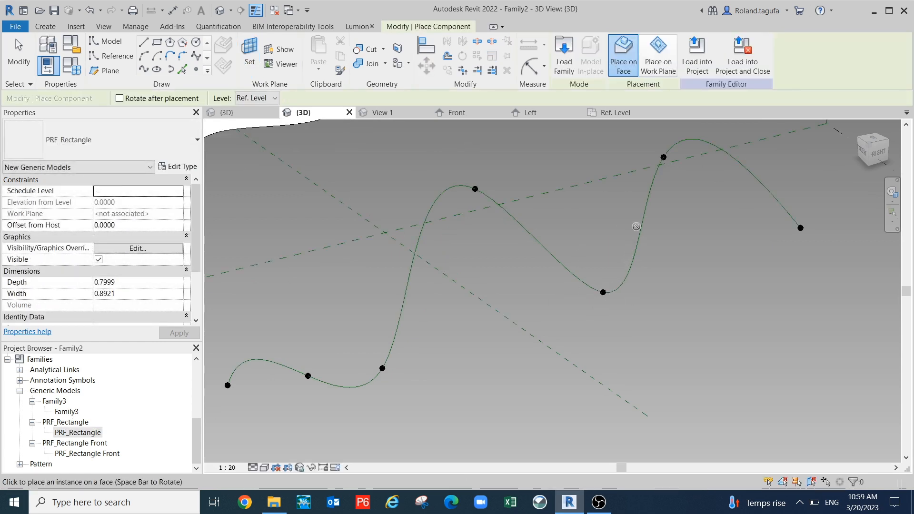
{"action": "left_click", "coordinate": [658, 56]}
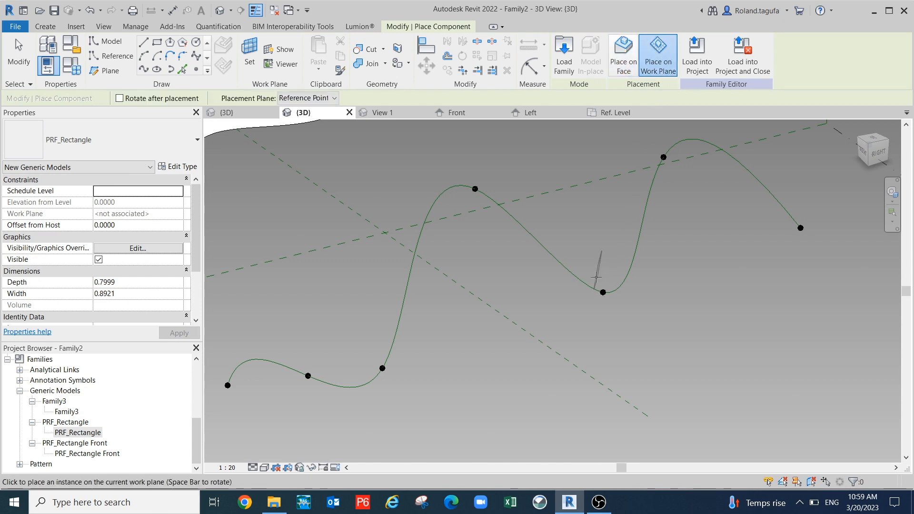
{"action": "scroll", "coordinate": [603, 293], "scroll_direction": "up", "scroll_amount": 3}
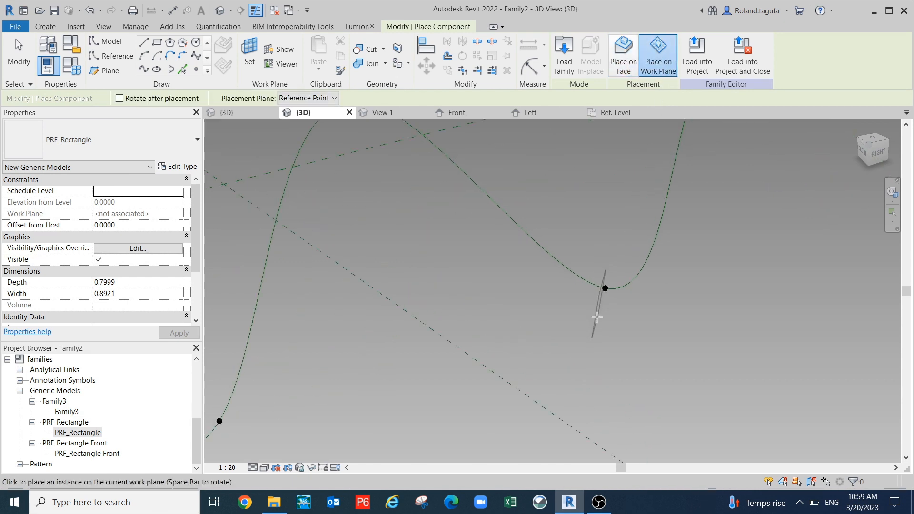
{"action": "scroll", "coordinate": [607, 291], "scroll_direction": "down", "scroll_amount": 5}
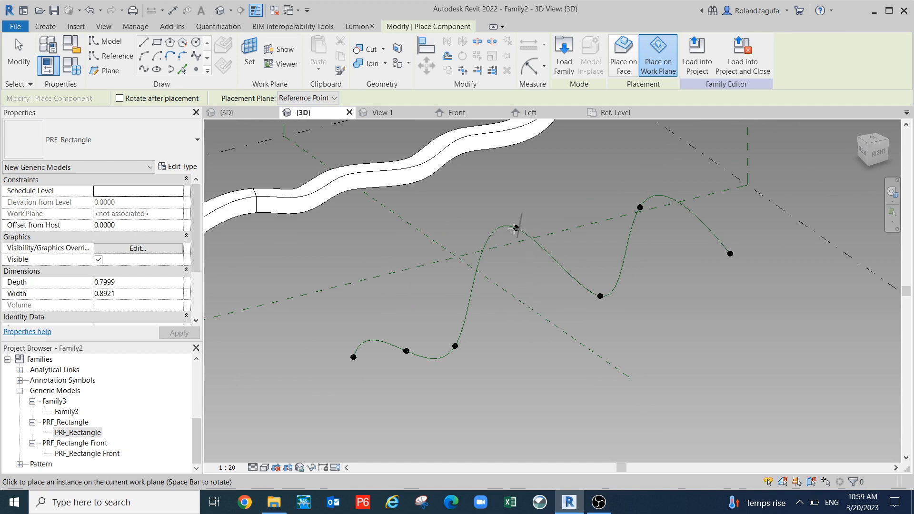
{"action": "scroll", "coordinate": [546, 259], "scroll_direction": "down", "scroll_amount": 1}
{"action": "key", "text": "Escape"}
- Set the work plane to the third reference point from the near end of the spline
{"action": "middle_click_drag", "start_coordinate": [531, 343], "coordinate": [486, 318], "text": "shift"}
{"action": "scroll", "coordinate": [487, 318], "scroll_direction": "up", "scroll_amount": 3}
{"action": "middle_click_drag", "start_coordinate": [495, 366], "coordinate": [548, 362], "text": "shift"}
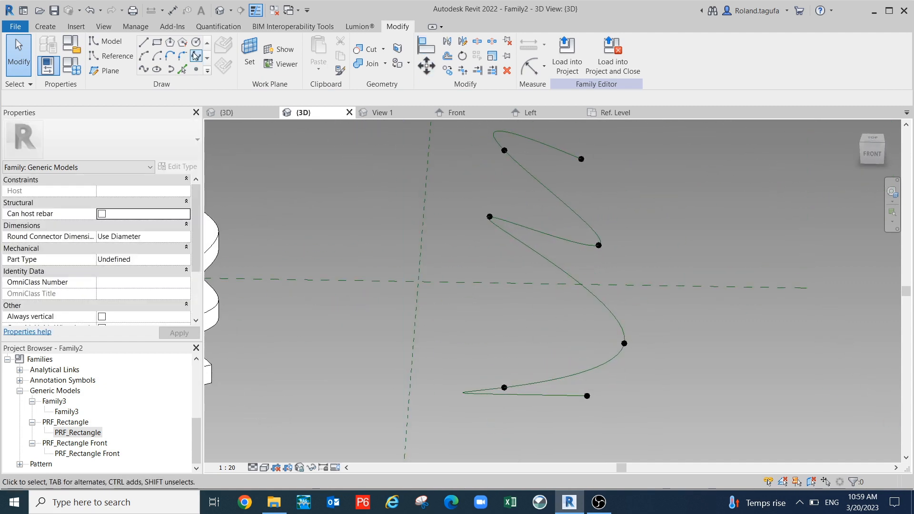
{"action": "left_click", "coordinate": [256, 47]}
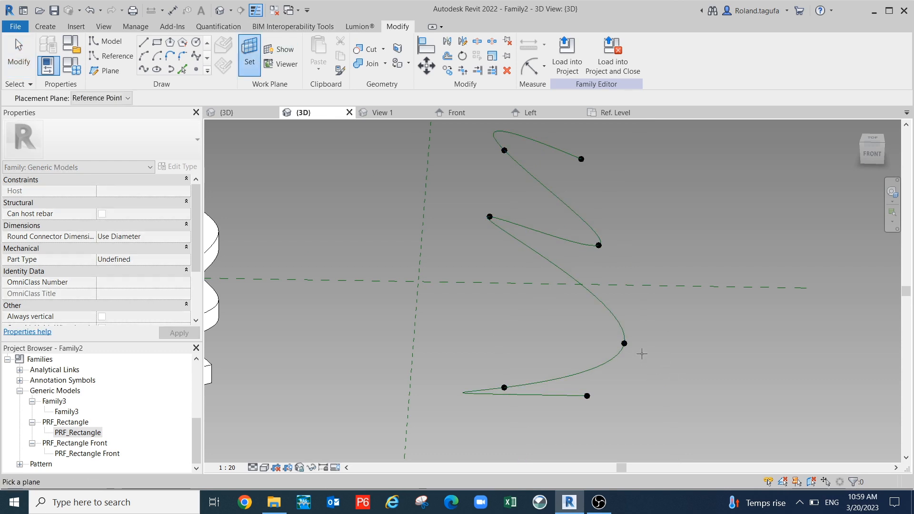
{"action": "middle_click_drag", "start_coordinate": [639, 354], "coordinate": [603, 315], "text": "shift"}
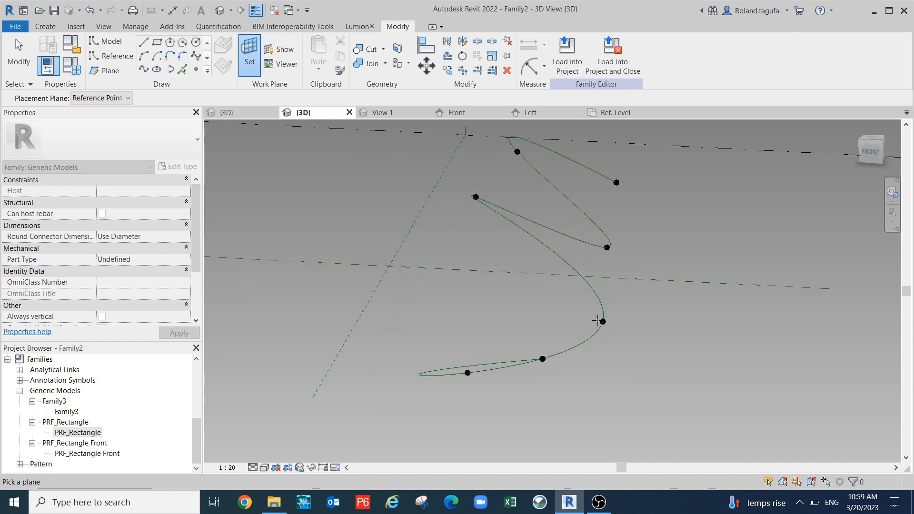
{"action": "left_click", "coordinate": [603, 321]}
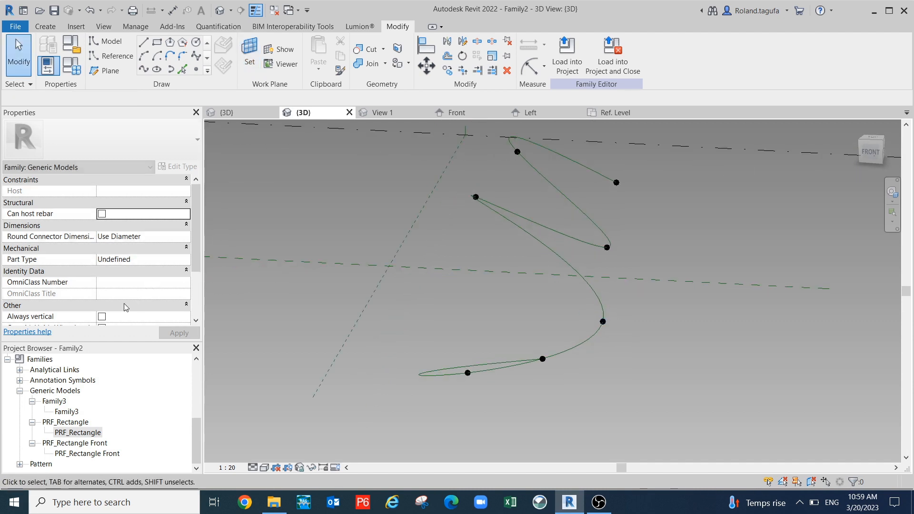
- Place a PRF_Rectangle instance on the work plane at the spline's third reference point
{"action": "left_click_drag", "start_coordinate": [78, 432], "coordinate": [609, 322]}
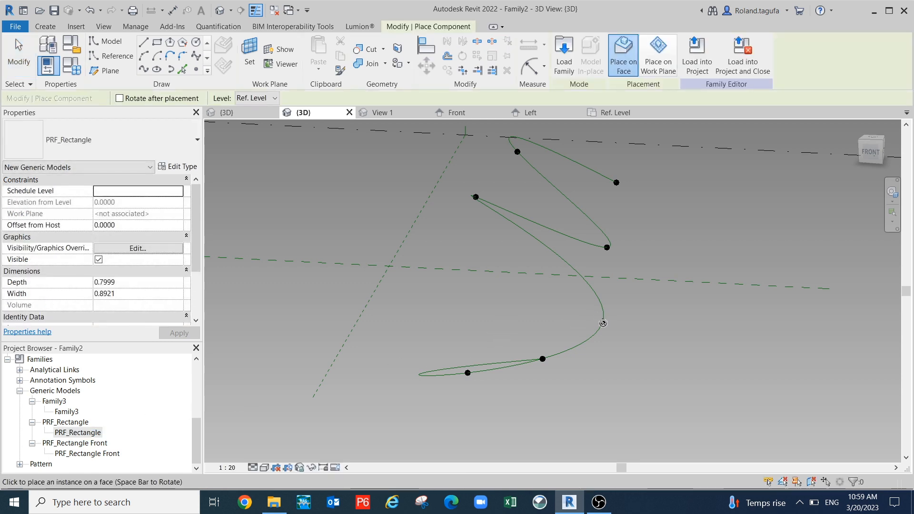
{"action": "left_click", "coordinate": [658, 55]}
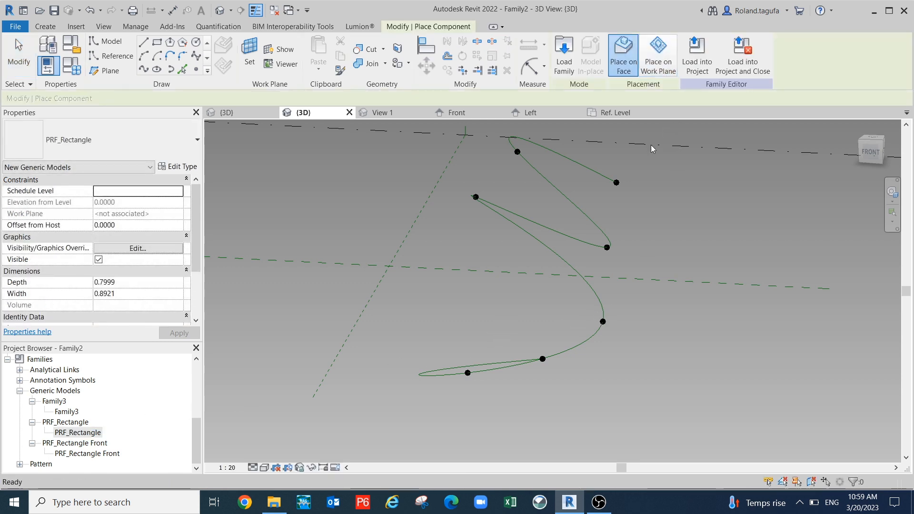
{"action": "left_click", "coordinate": [603, 321]}
{"action": "key", "text": "Escape"}
{"action": "key", "text": "Escape"}
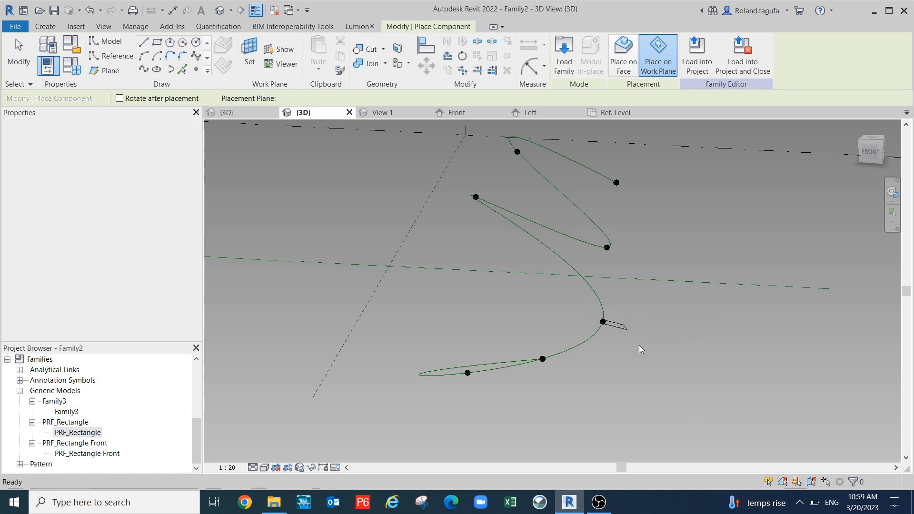
- Rotate the placed PRF_Rectangle profile around its reference point so it lies on the inner side of the curve
{"action": "scroll", "coordinate": [623, 338], "scroll_direction": "up", "scroll_amount": 2}
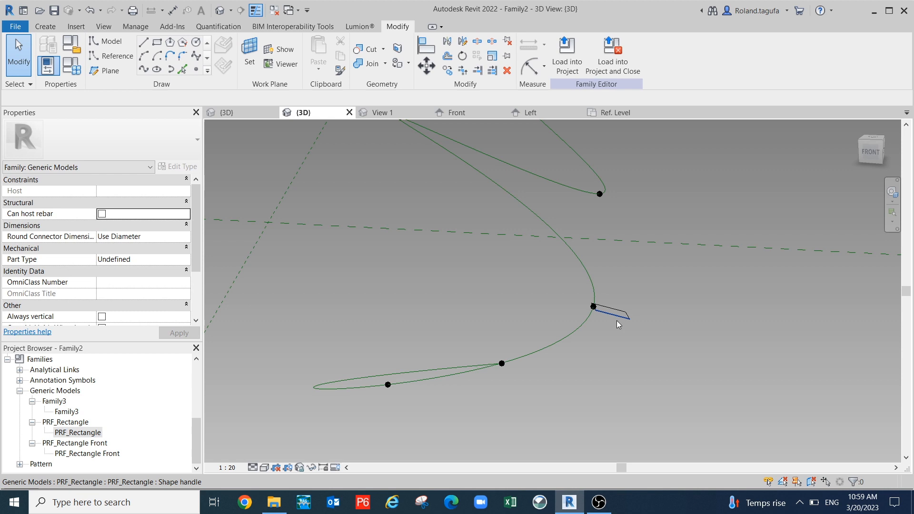
{"action": "left_click", "coordinate": [616, 321]}
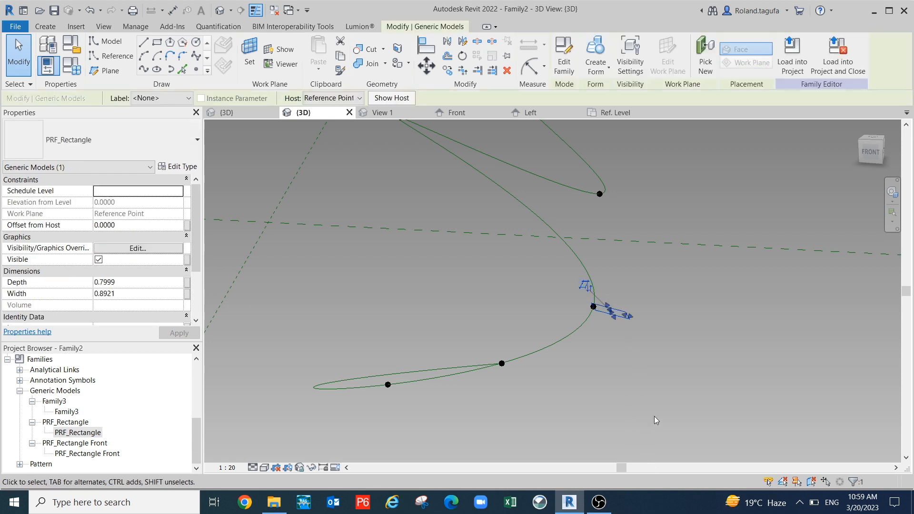
{"action": "key", "text": "space"}
{"action": "key", "text": "space"}
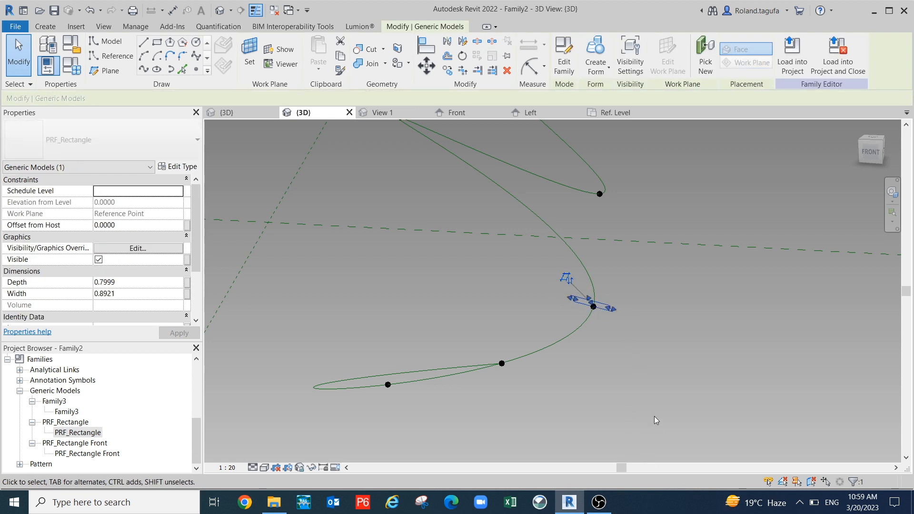
{"action": "key", "text": "space"}
{"action": "key", "text": "space"}
{"action": "key", "text": "space"}
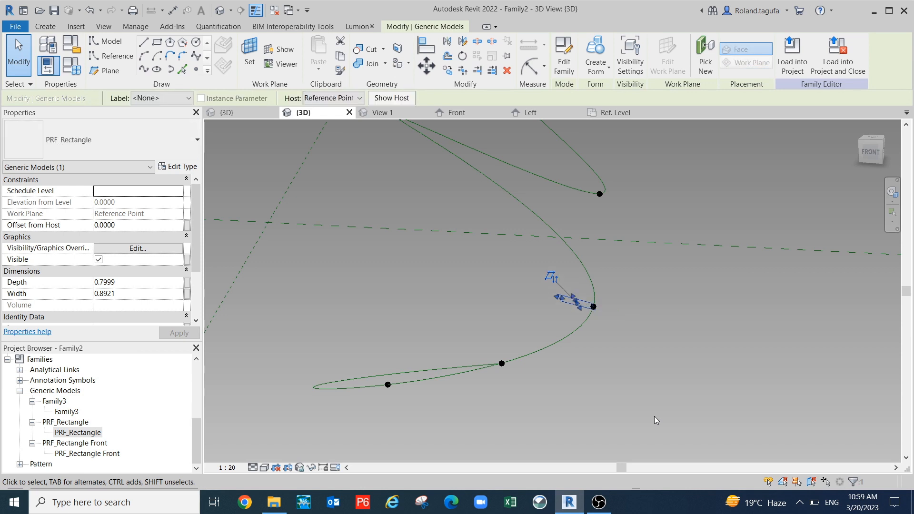
- Try to create a form from the PRF_Rectangle profile and the spline reference line
{"action": "middle_click_drag", "start_coordinate": [666, 444], "coordinate": [566, 360], "text": "shift"}
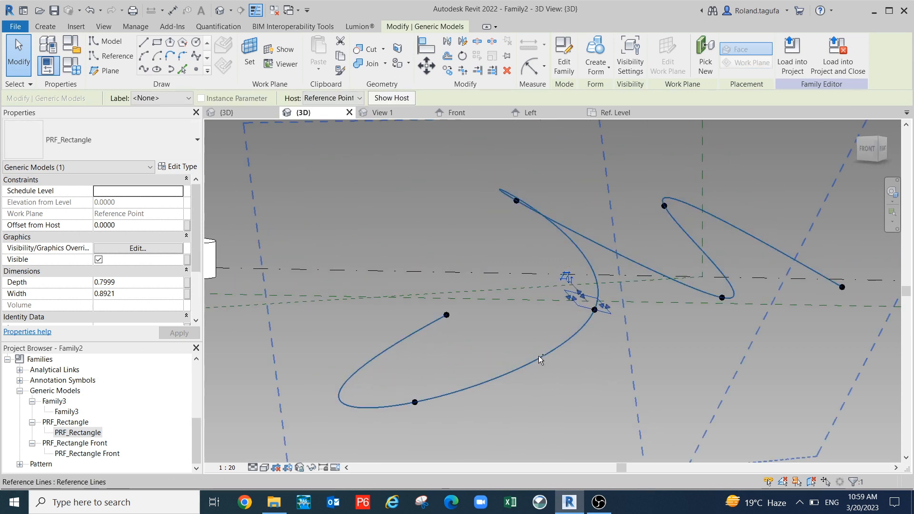
{"action": "left_click", "coordinate": [538, 356], "text": "ctrl"}
{"action": "left_click", "coordinate": [577, 48]}
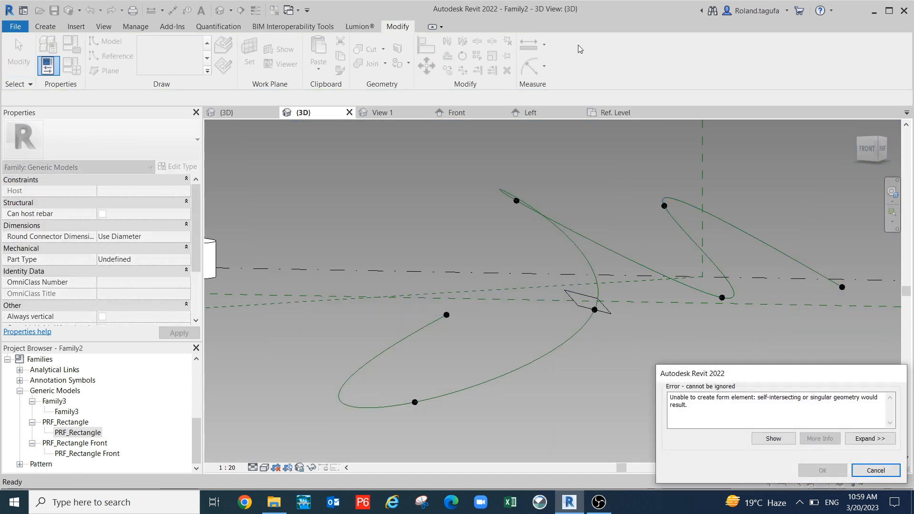
{"action": "left_click", "coordinate": [884, 473]}
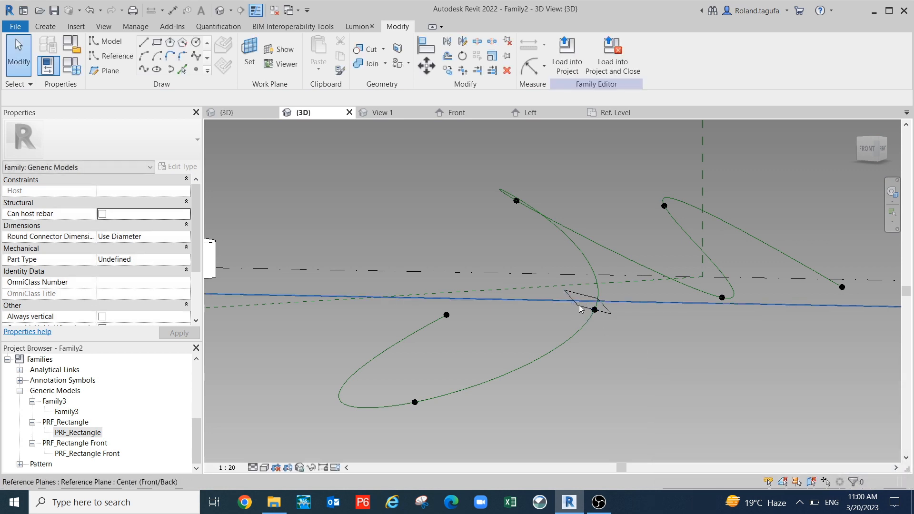
- Reselect the whole profile with the spline, check the selected categories with Filter, and try Create Form again
{"action": "key", "text": "Tab"}
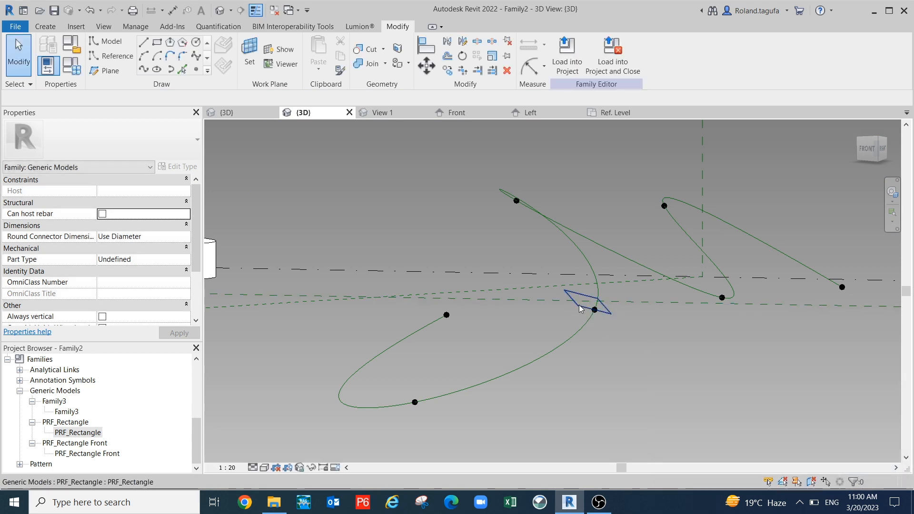
{"action": "left_click", "coordinate": [587, 312]}
{"action": "left_click", "coordinate": [554, 345], "text": "ctrl"}
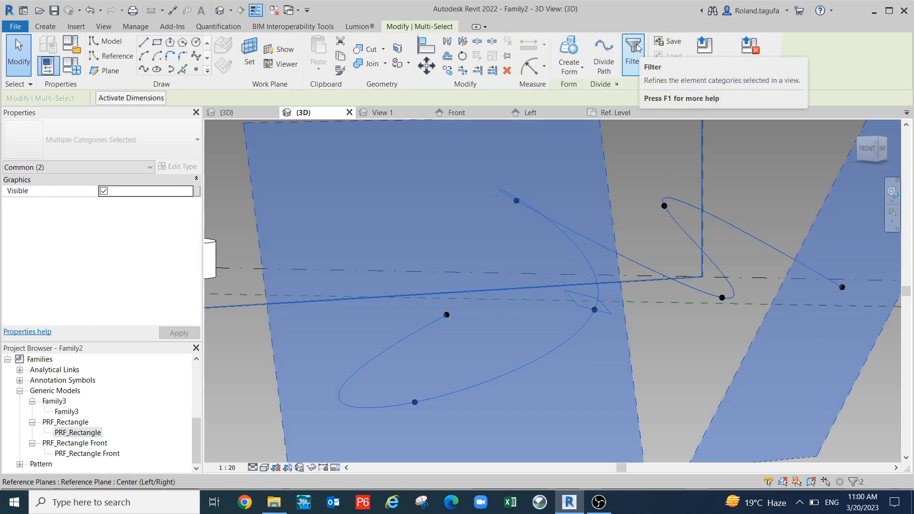
{"action": "left_click", "coordinate": [634, 50]}
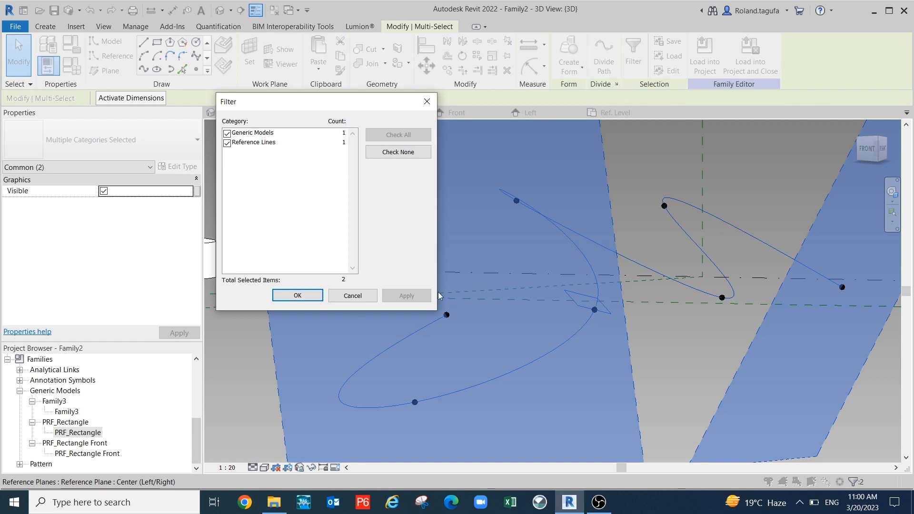
{"action": "left_click", "coordinate": [296, 295]}
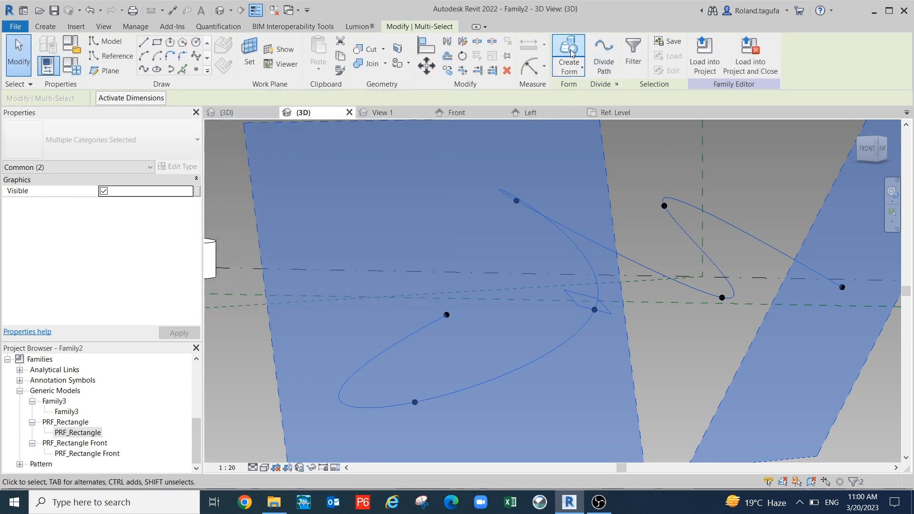
{"action": "left_click", "coordinate": [571, 52]}
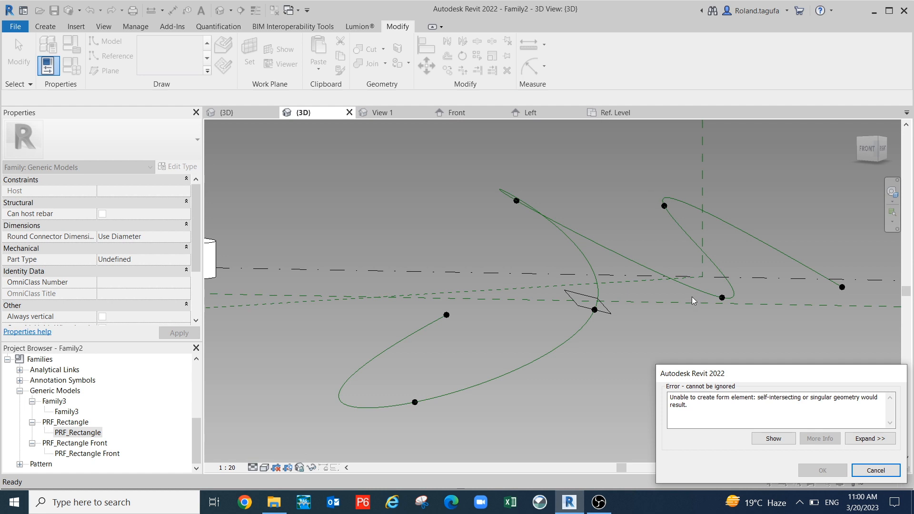
{"action": "left_click", "coordinate": [882, 475]}
- Delete the spline reference line together with its points and the PRF_Rectangle profile placed on it
{"action": "middle_click_drag", "start_coordinate": [669, 395], "coordinate": [662, 421], "text": "shift"}
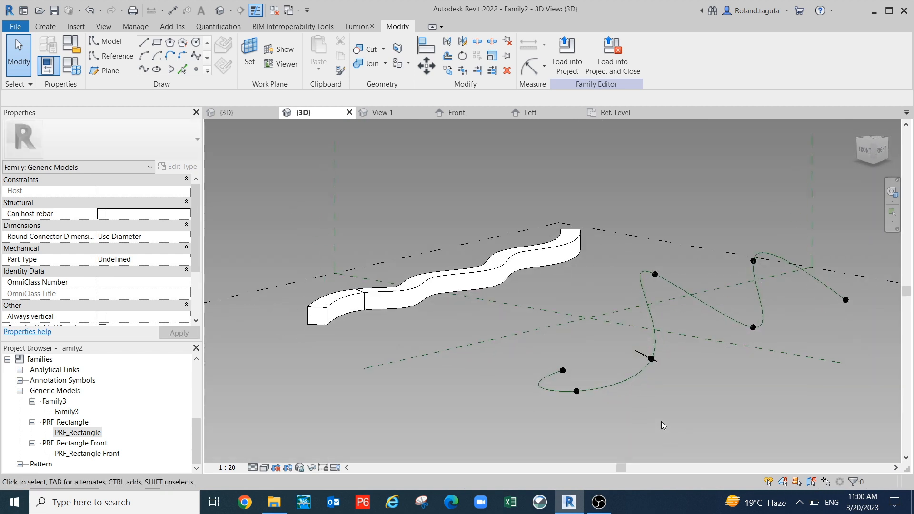
{"action": "left_click", "coordinate": [667, 322]}
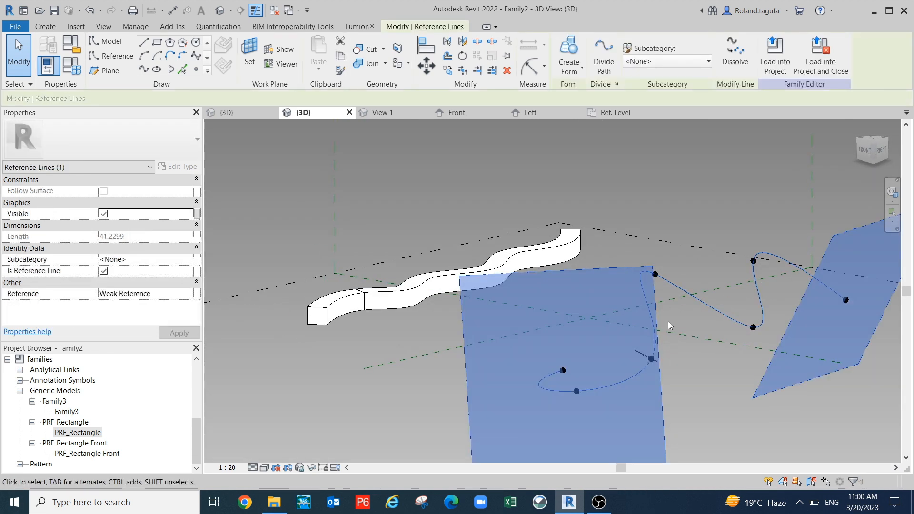
{"action": "key", "text": "XF86Calculator"}
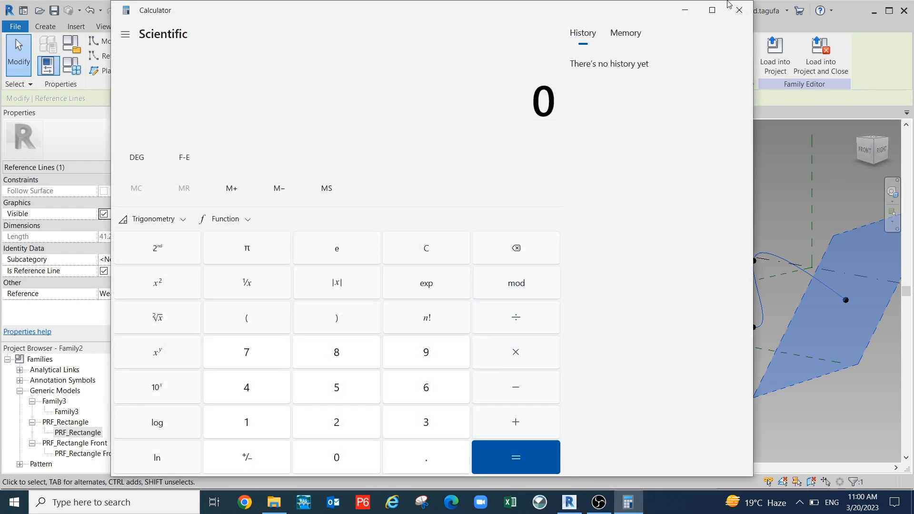
{"action": "left_click", "coordinate": [740, 16]}
{"action": "middle_click_drag", "start_coordinate": [759, 342], "coordinate": [683, 277], "text": "shift"}
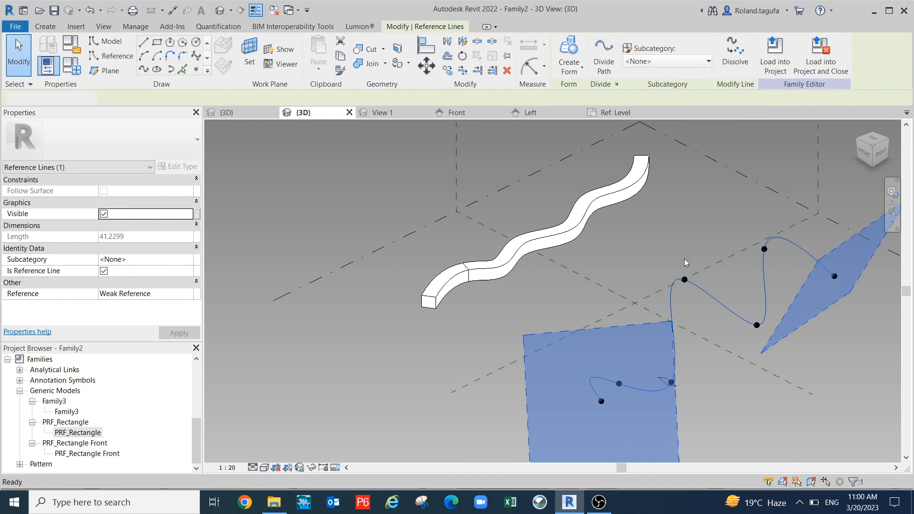
{"action": "left_click", "coordinate": [684, 258]}
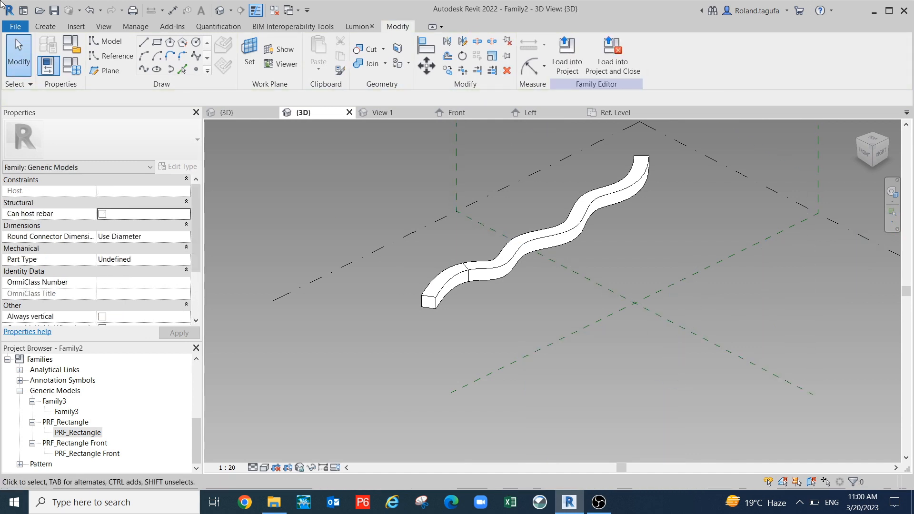
- Make Ref. Level the work plane for a new reference line drawn as a spline through points
{"action": "left_click", "coordinate": [143, 69]}
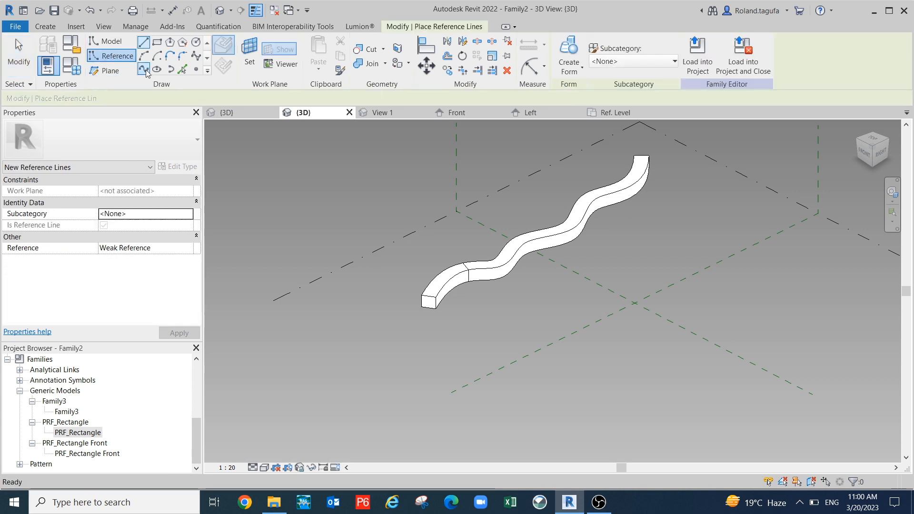
{"action": "scroll", "coordinate": [465, 265], "scroll_direction": "down", "scroll_amount": 3}
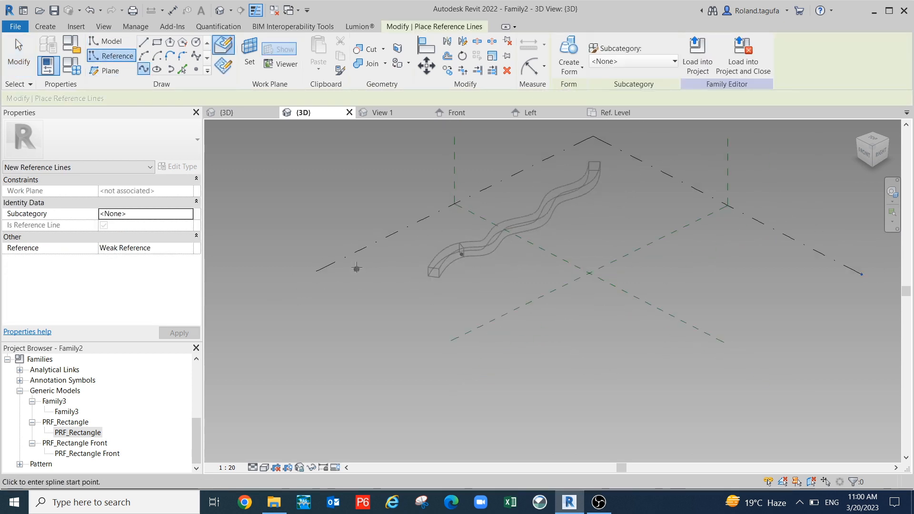
{"action": "key", "text": "Escape"}
{"action": "key", "text": "Escape"}
{"action": "left_click", "coordinate": [353, 254]}
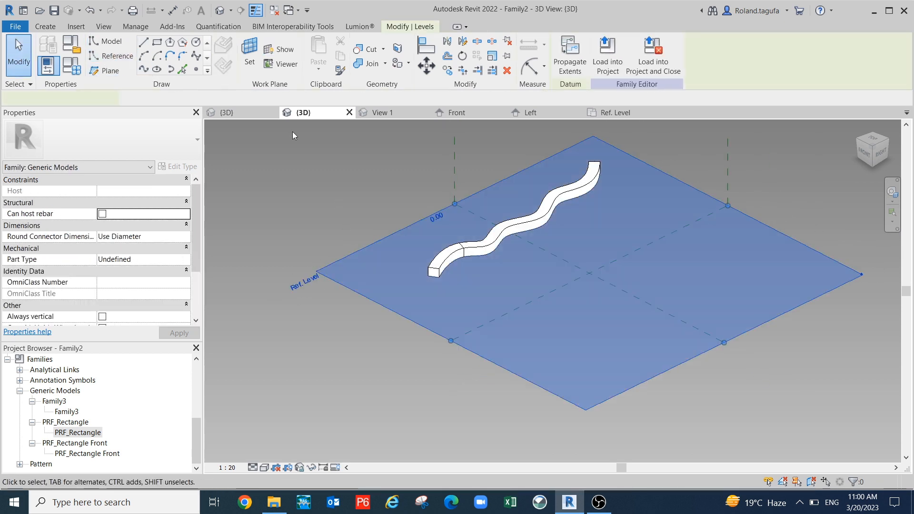
{"action": "left_click", "coordinate": [118, 55]}
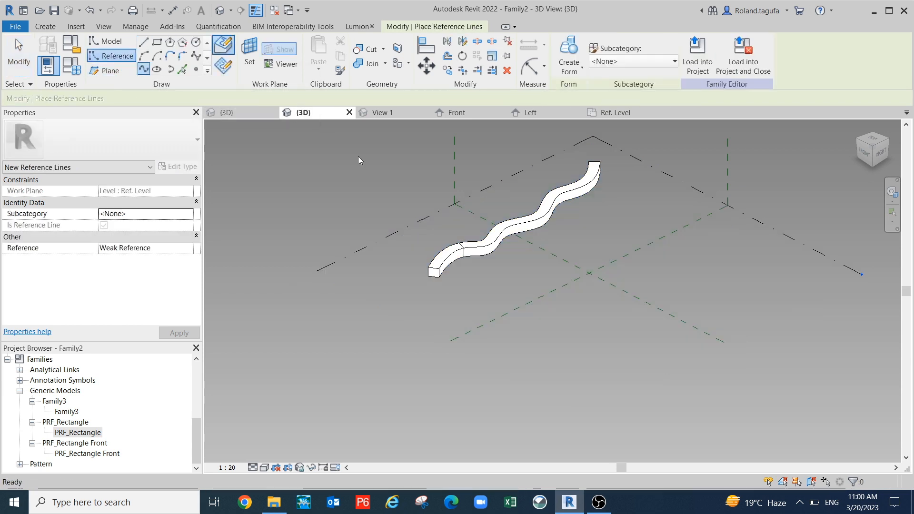
- Draw a winding spline reference line through six points on Ref. Level, beside the existing curved solid
{"action": "left_click", "coordinate": [580, 320]}
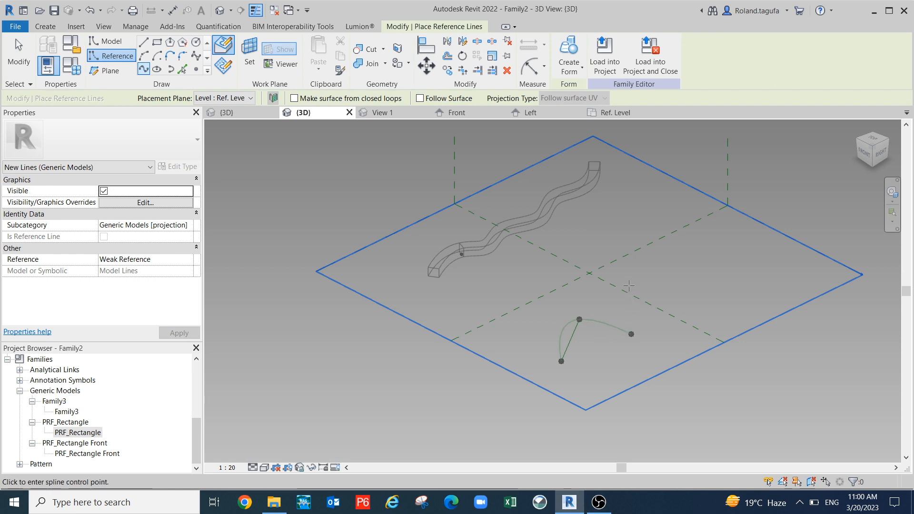
{"action": "left_click", "coordinate": [630, 285]}
{"action": "left_click", "coordinate": [701, 288]}
{"action": "left_click", "coordinate": [700, 242]}
{"action": "key", "text": "Escape"}
{"action": "scroll", "coordinate": [624, 336], "scroll_direction": "up", "scroll_amount": 3}
{"action": "key", "text": "Escape"}
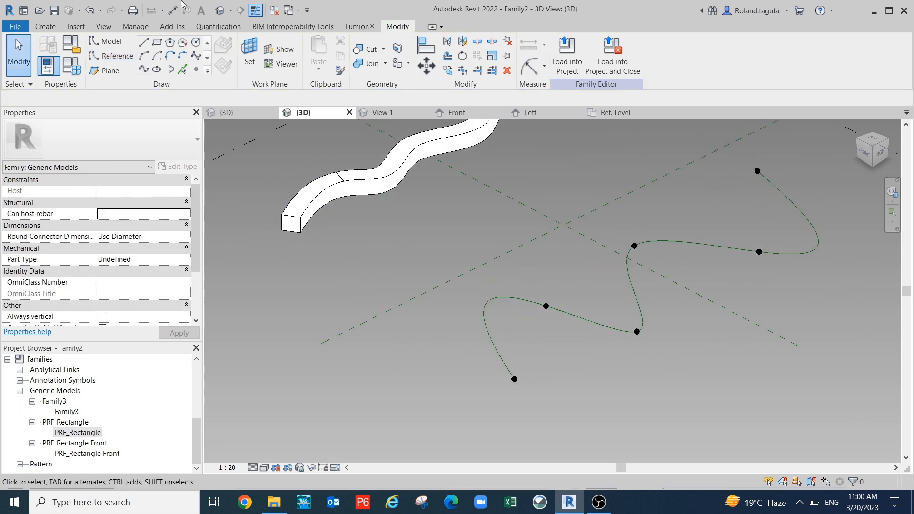
- Make the spline's third point the work plane and place a PRF_Rectangle instance on it using Place on Work Plane
{"action": "left_click", "coordinate": [249, 53]}
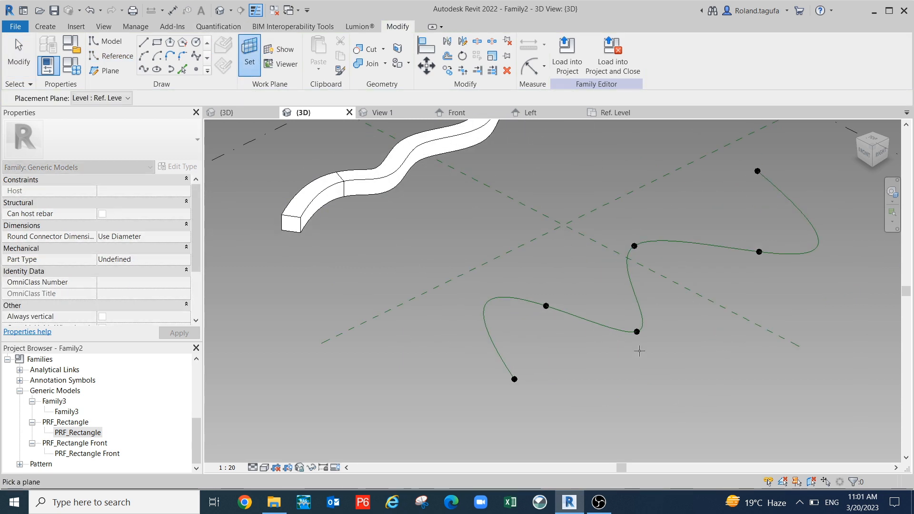
{"action": "left_click", "coordinate": [637, 331]}
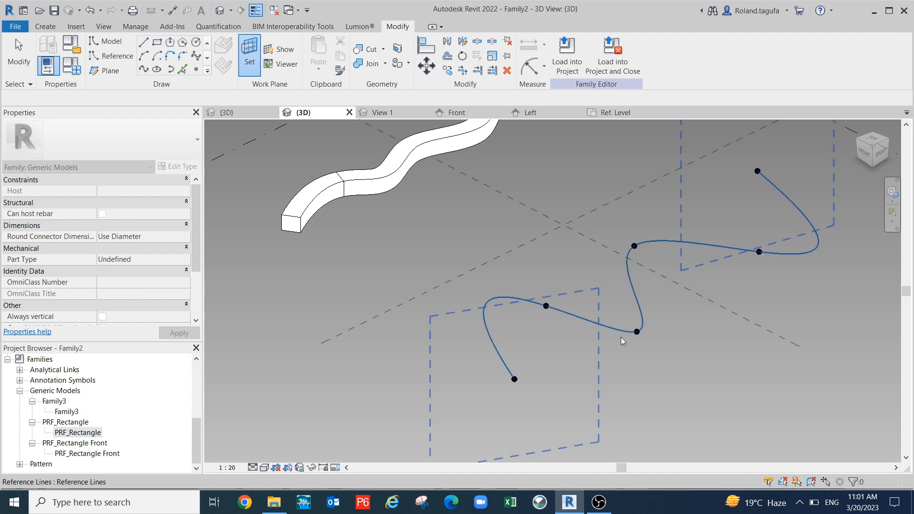
{"action": "left_click", "coordinate": [65, 442]}
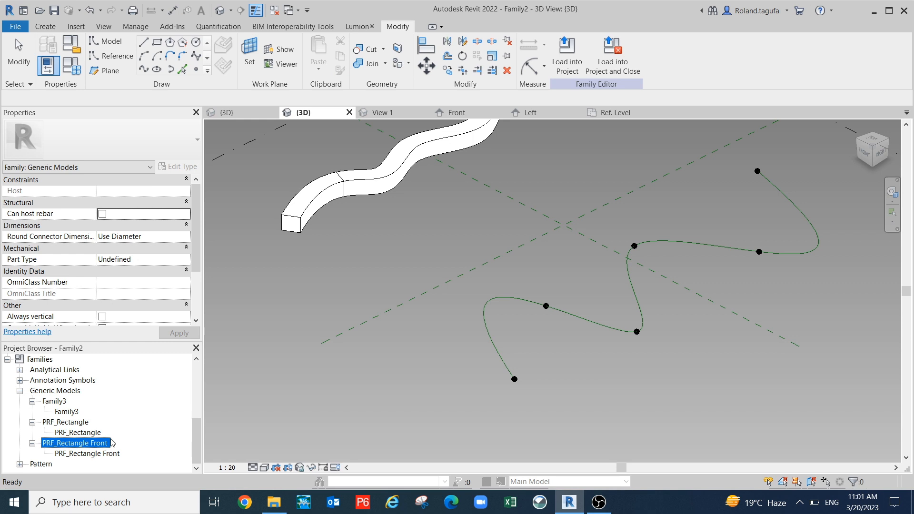
{"action": "left_click_drag", "start_coordinate": [94, 433], "coordinate": [600, 395]}
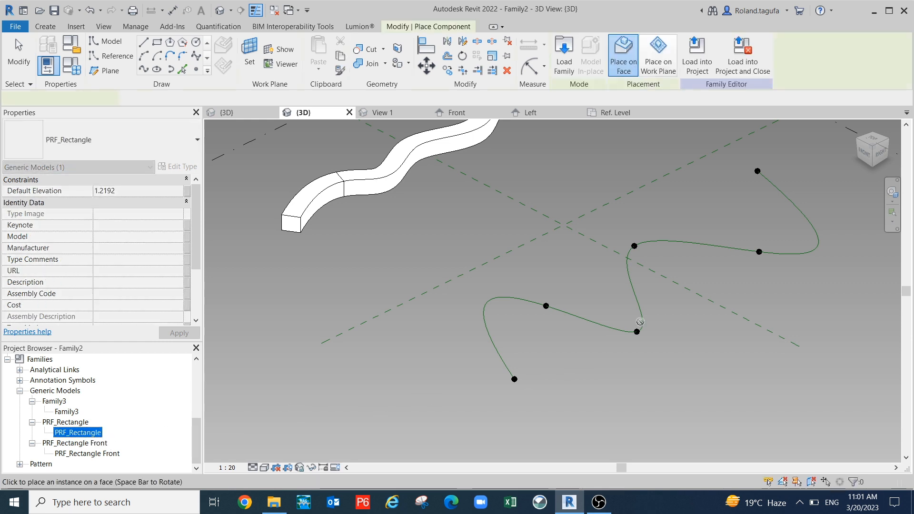
{"action": "left_click", "coordinate": [658, 55]}
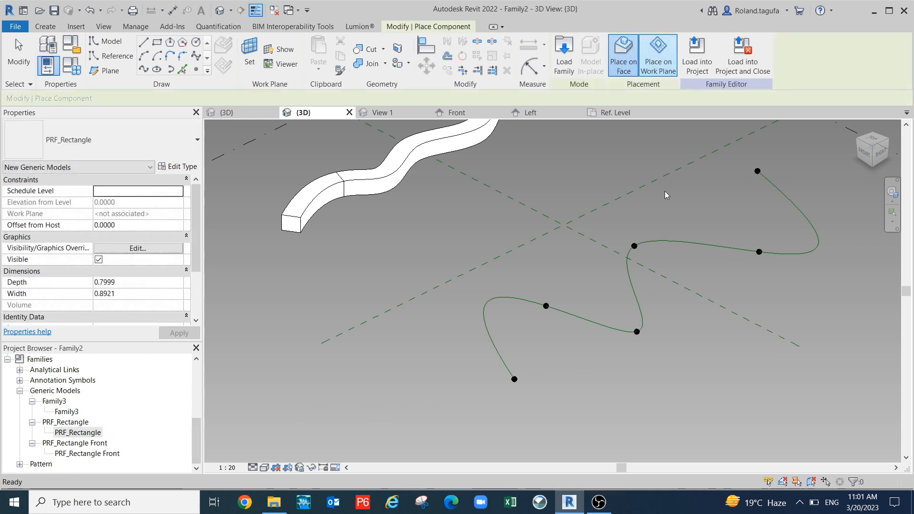
{"action": "left_click", "coordinate": [638, 332]}
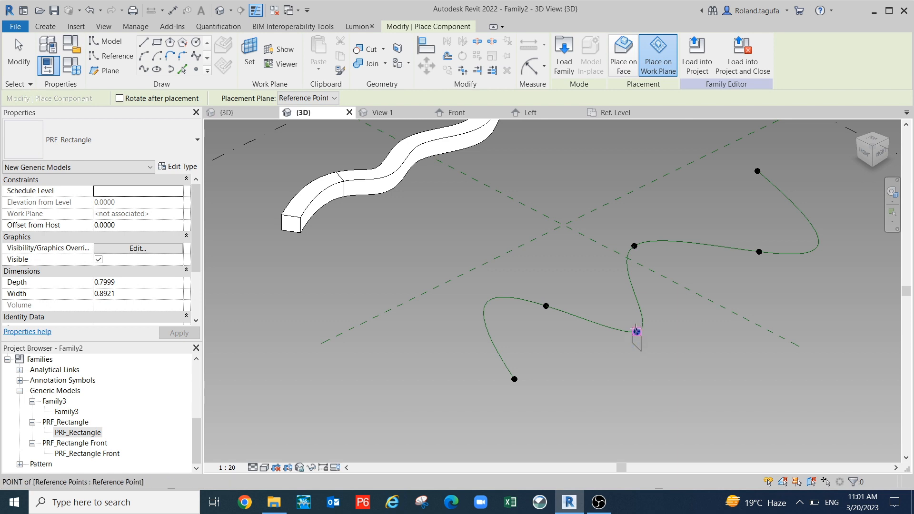
{"action": "key", "text": "Escape"}
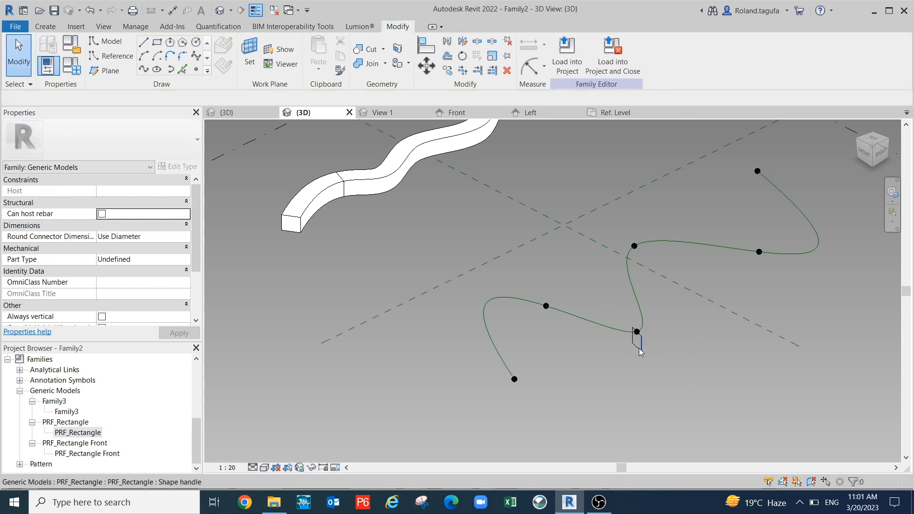
- Rotate the placed PRF_Rectangle profile so that it stands above its host point on the spline
{"action": "left_click", "coordinate": [638, 346]}
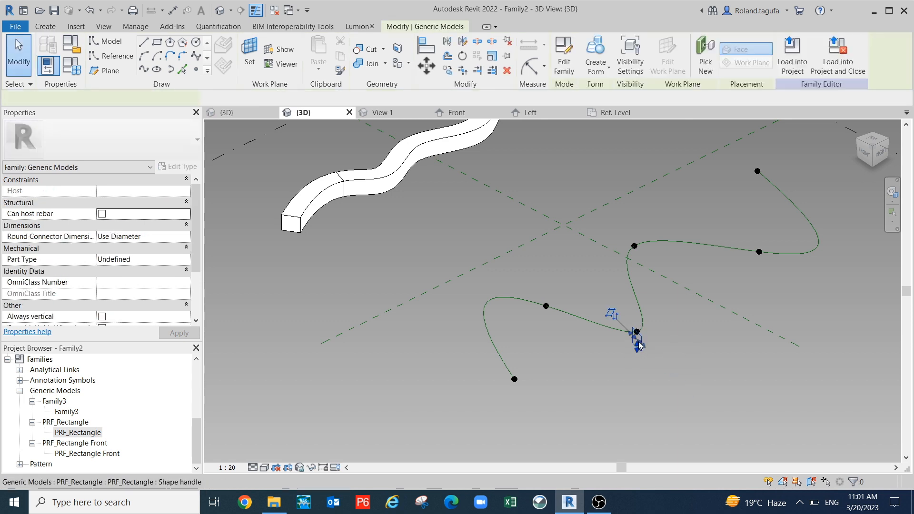
{"action": "middle_click_drag", "start_coordinate": [640, 346], "coordinate": [604, 259], "text": "shift"}
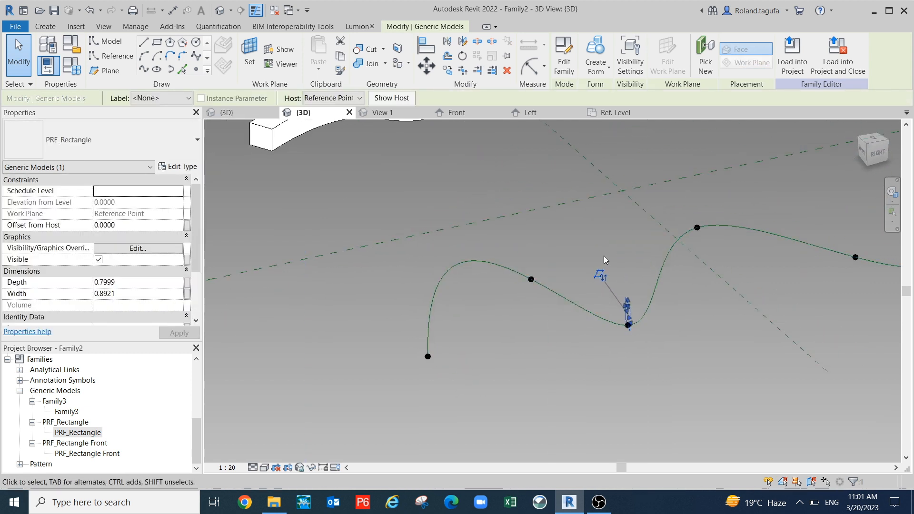
{"action": "scroll", "coordinate": [647, 299], "scroll_direction": "down", "scroll_amount": 2}
{"action": "scroll", "coordinate": [737, 315], "scroll_direction": "down", "scroll_amount": 1}
{"action": "middle_click_drag", "start_coordinate": [737, 315], "coordinate": [634, 363]}
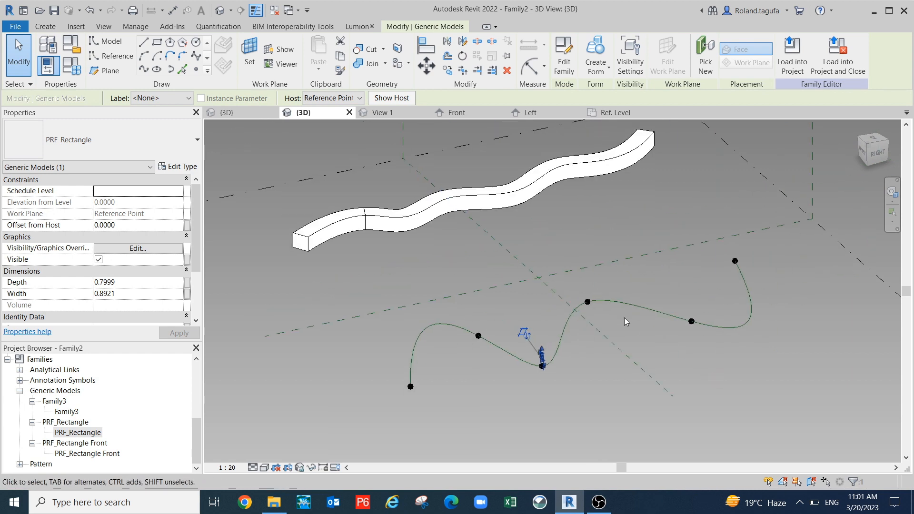
- Raise the spline point next to the profile and shift it sideways to soften the curve
{"action": "left_click", "coordinate": [622, 290]}
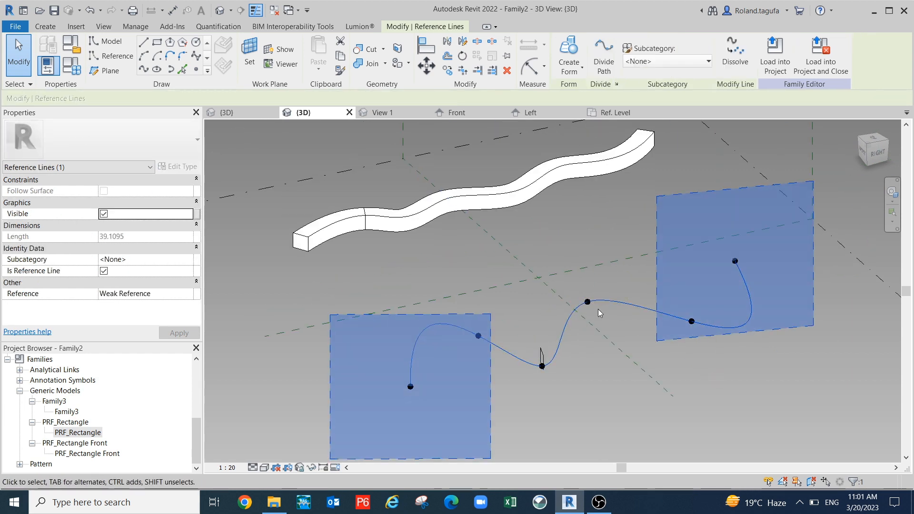
{"action": "scroll", "coordinate": [598, 309], "scroll_direction": "up", "scroll_amount": 1}
{"action": "key", "text": "Escape"}
{"action": "left_click", "coordinate": [589, 304]}
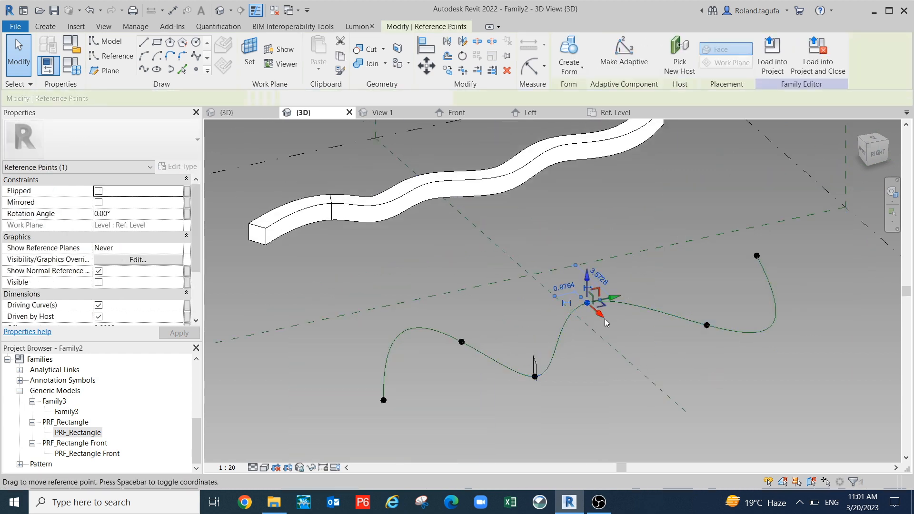
{"action": "left_click_drag", "start_coordinate": [589, 283], "coordinate": [589, 249]}
{"action": "middle_click_drag", "start_coordinate": [623, 405], "coordinate": [542, 282]}
{"action": "left_click", "coordinate": [623, 404]}
{"action": "left_click_drag", "start_coordinate": [522, 289], "coordinate": [587, 312]}
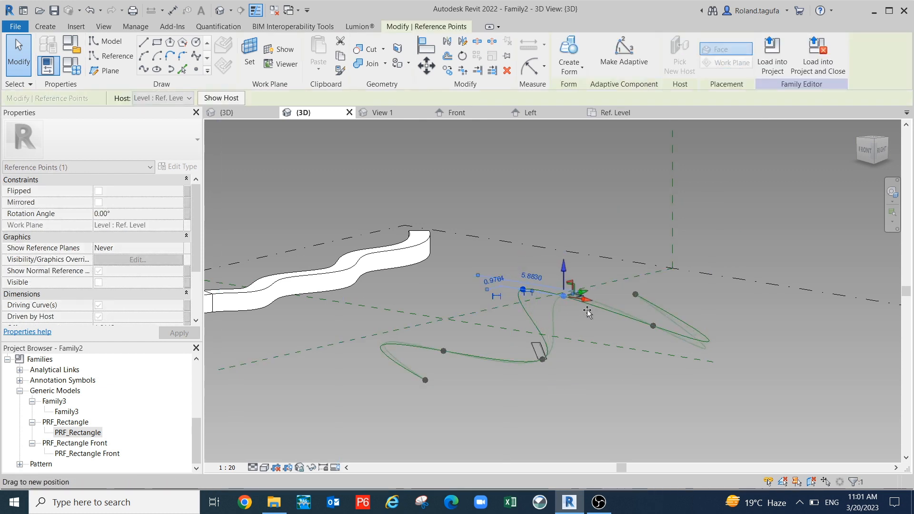
{"action": "scroll", "coordinate": [622, 350], "scroll_direction": "up", "scroll_amount": 1}
{"action": "left_click", "coordinate": [621, 358]}
- Try Create Form on the profile and spline, and retry it with the profile's host point also selected
{"action": "scroll", "coordinate": [553, 360], "scroll_direction": "up", "scroll_amount": 1}
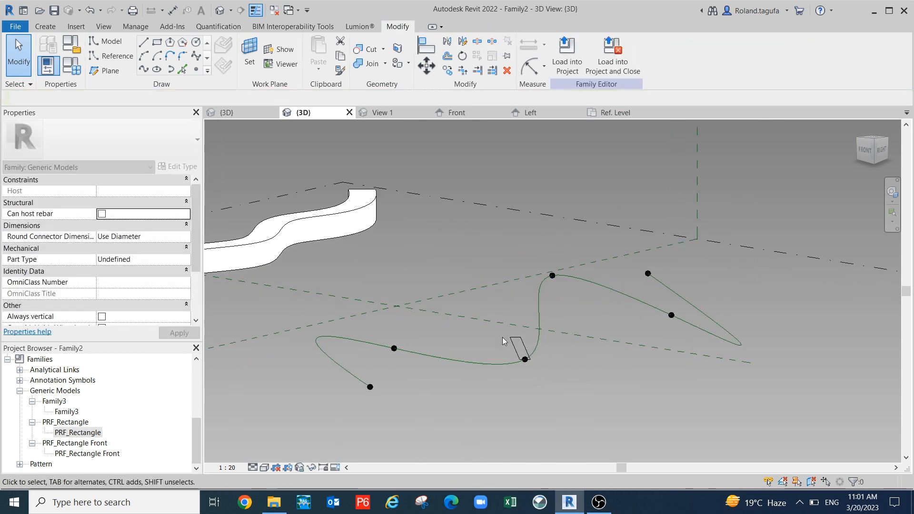
{"action": "left_click", "coordinate": [539, 329], "text": "ctrl"}
{"action": "left_click", "coordinate": [572, 50]}
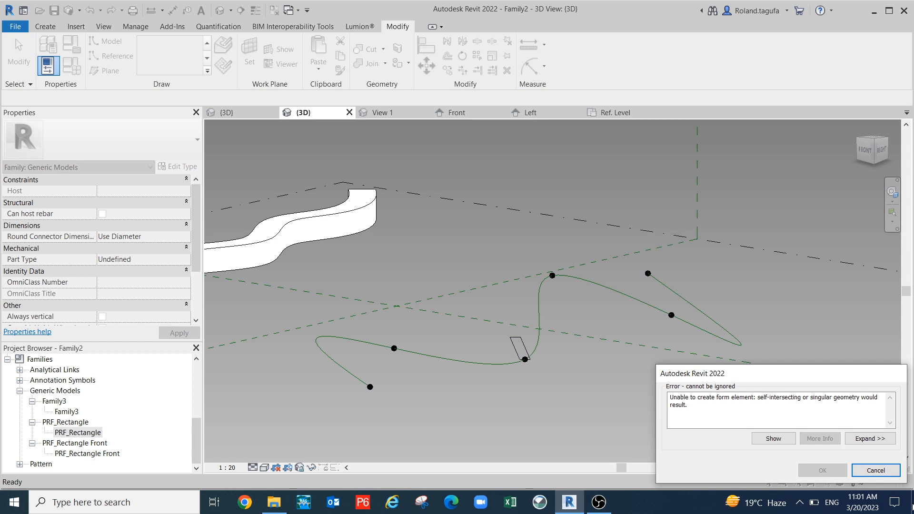
{"action": "left_click", "coordinate": [875, 470]}
{"action": "scroll", "coordinate": [557, 361], "scroll_direction": "up", "scroll_amount": 1}
{"action": "left_click_drag", "start_coordinate": [587, 411], "coordinate": [506, 351]}
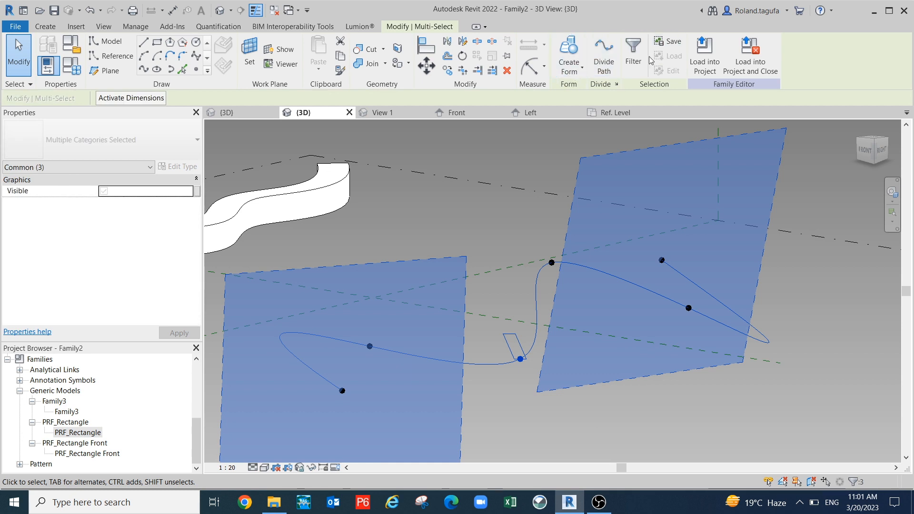
{"action": "left_click", "coordinate": [569, 53]}
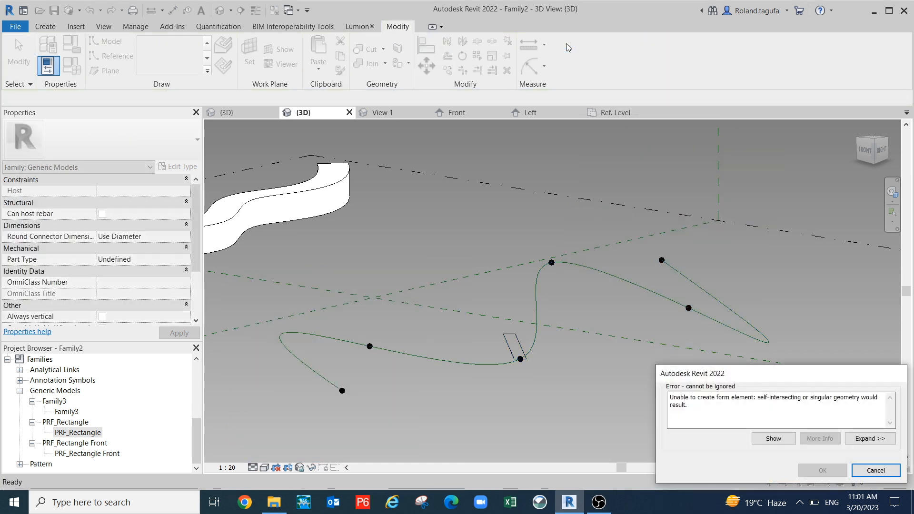
{"action": "left_click", "coordinate": [876, 471]}
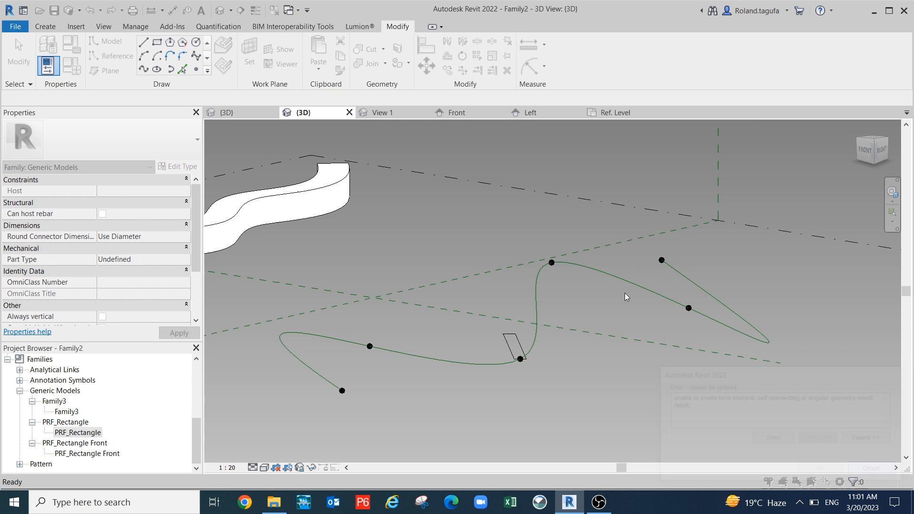
- Delete the PRF_Rectangle profile together with the spline point that hosts it
{"action": "middle_click_drag", "start_coordinate": [578, 385], "coordinate": [506, 349]}
{"action": "scroll", "coordinate": [516, 335], "scroll_direction": "up", "scroll_amount": 2}
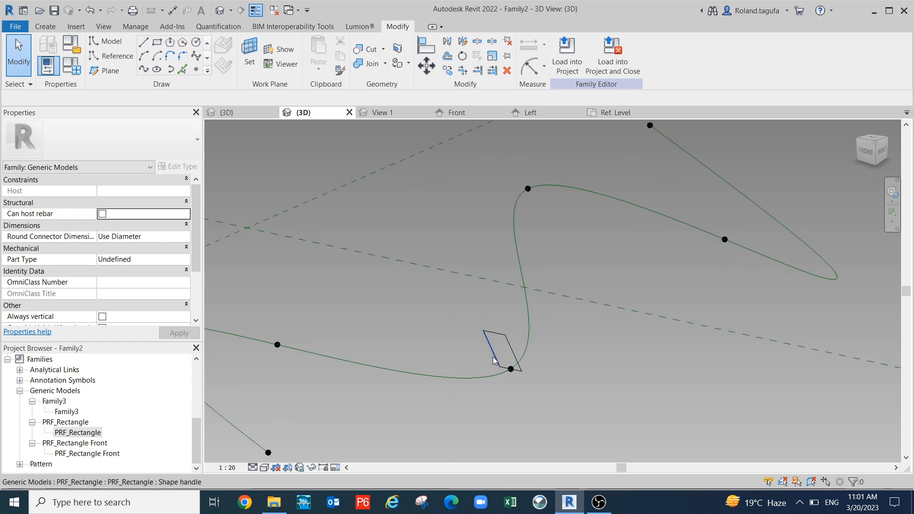
{"action": "left_click", "coordinate": [494, 361]}
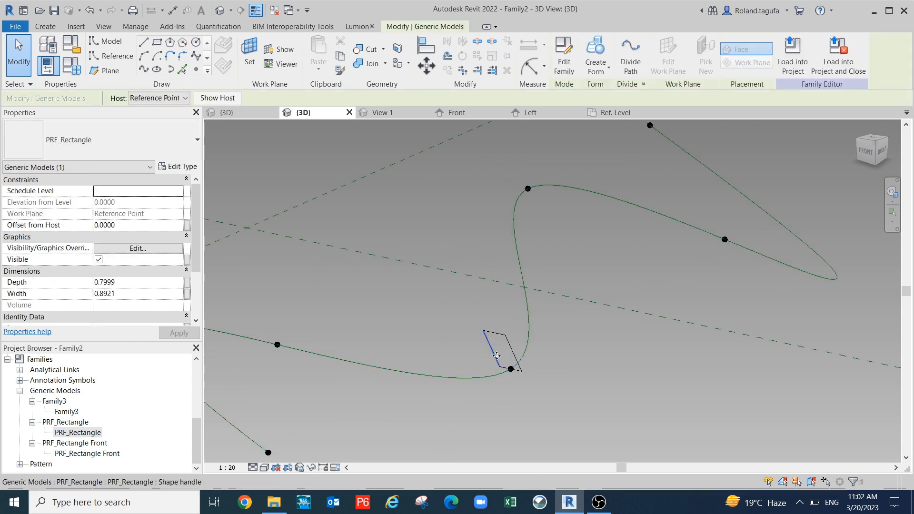
{"action": "left_click_drag", "start_coordinate": [459, 300], "coordinate": [541, 387]}
{"action": "left_click", "coordinate": [541, 387]}
{"action": "middle_click_drag", "start_coordinate": [527, 368], "coordinate": [276, 330], "text": "shift"}
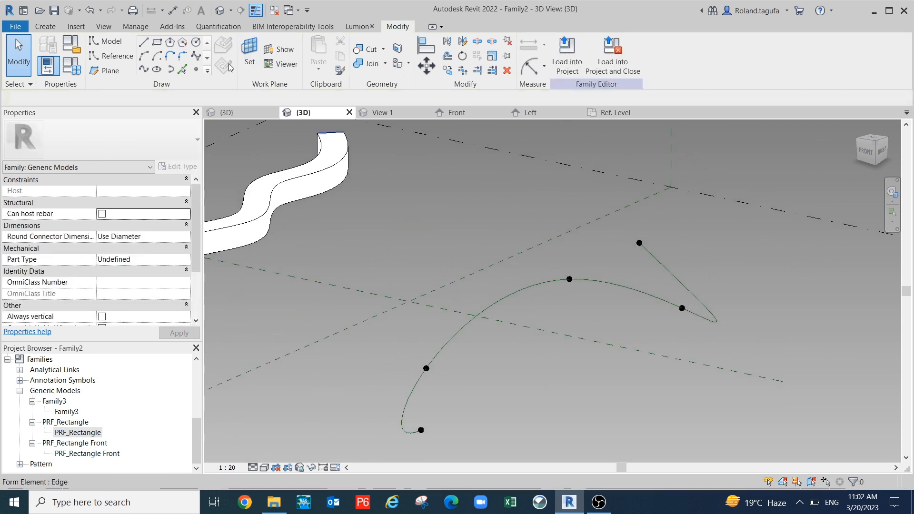
- Place a reference point on the spline between its second and third remaining points
{"action": "key", "text": "l"}
{"action": "key", "text": "i"}
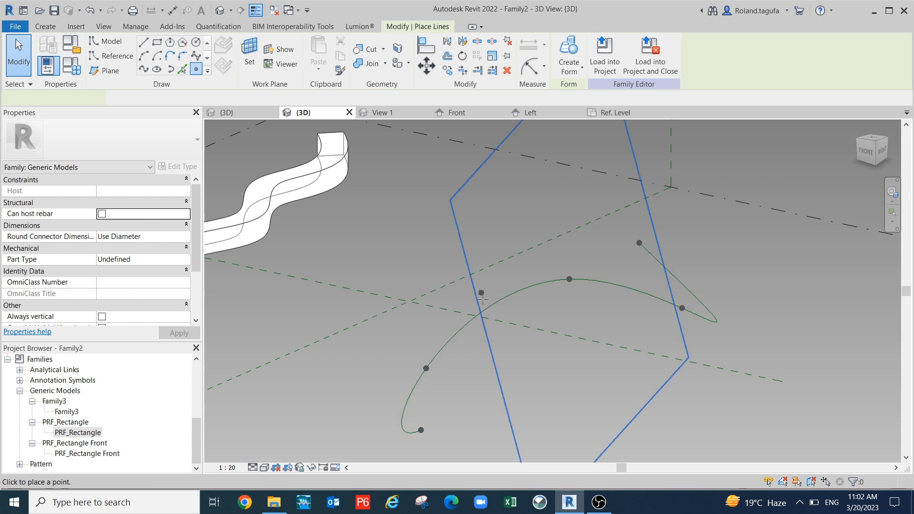
{"action": "scroll", "coordinate": [485, 312], "scroll_direction": "up", "scroll_amount": 3}
{"action": "key", "text": "Escape"}
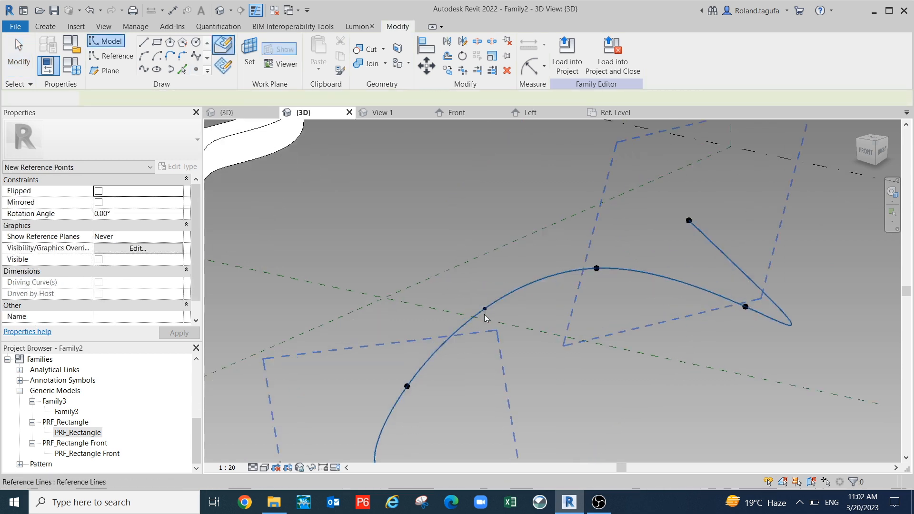
- Set the new hosted point as the work plane and place a PRF_Rectangle instance on it
{"action": "left_click_drag", "start_coordinate": [81, 433], "coordinate": [404, 378]}
{"action": "left_click", "coordinate": [248, 46]}
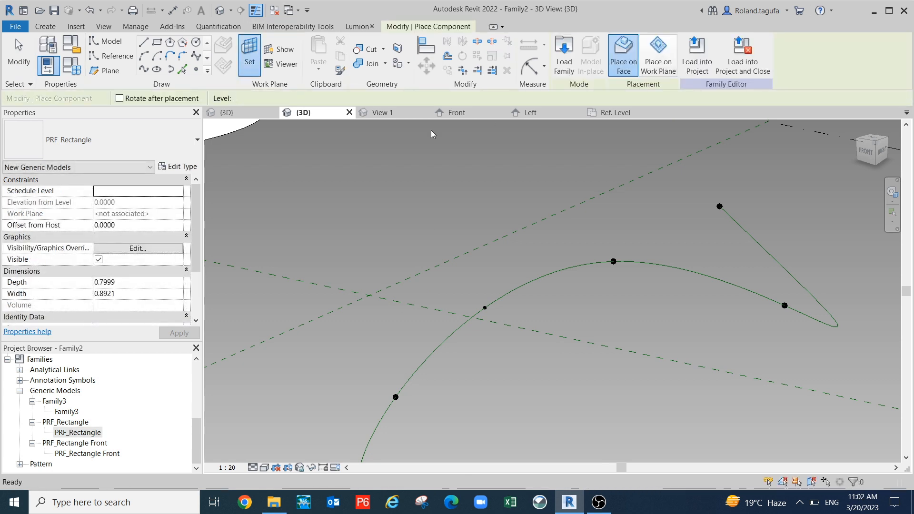
{"action": "left_click", "coordinate": [484, 307]}
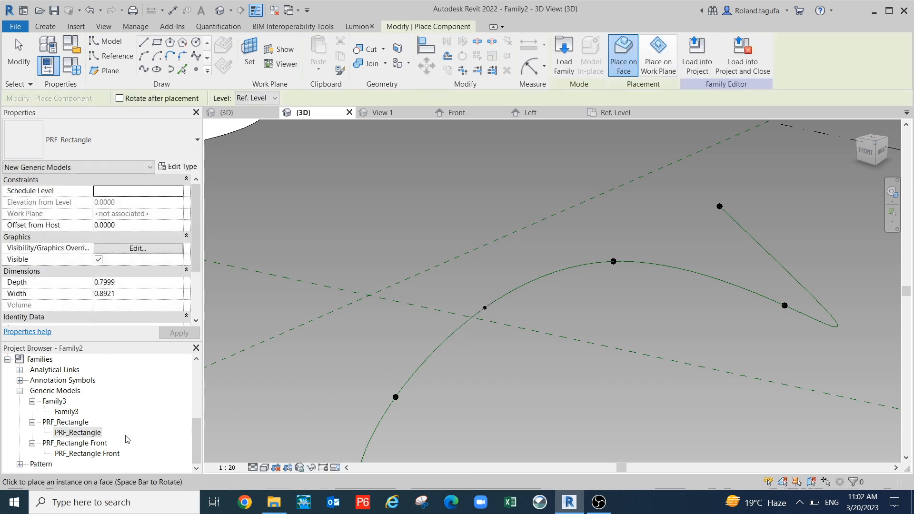
{"action": "left_click", "coordinate": [79, 433]}
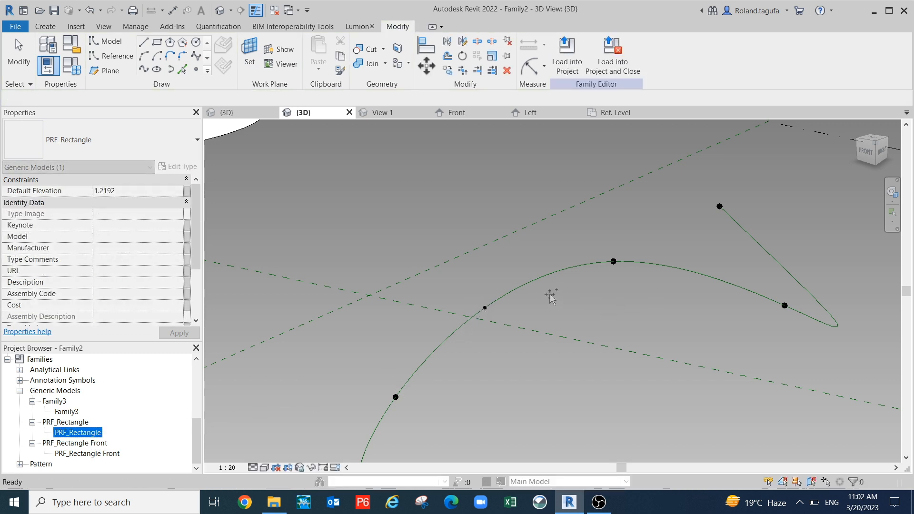
{"action": "left_click", "coordinate": [656, 63]}
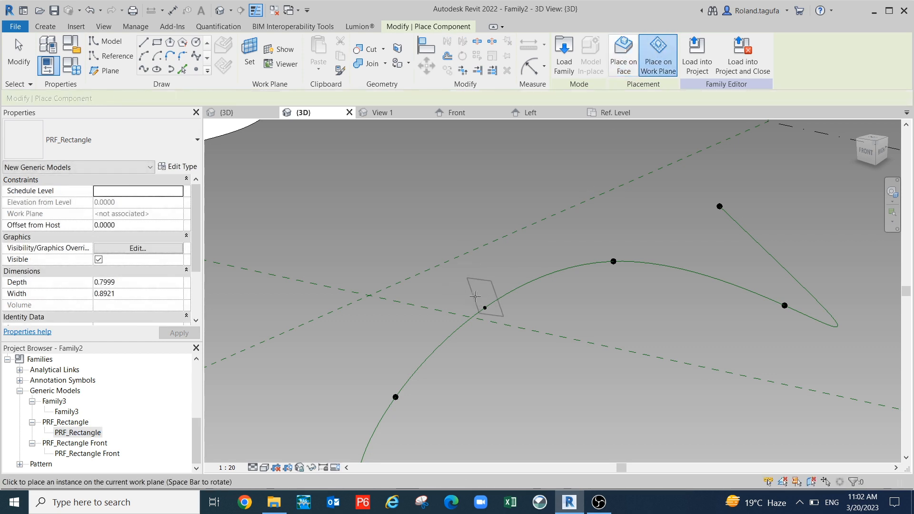
{"action": "left_click", "coordinate": [508, 305]}
{"action": "key", "text": "Escape"}
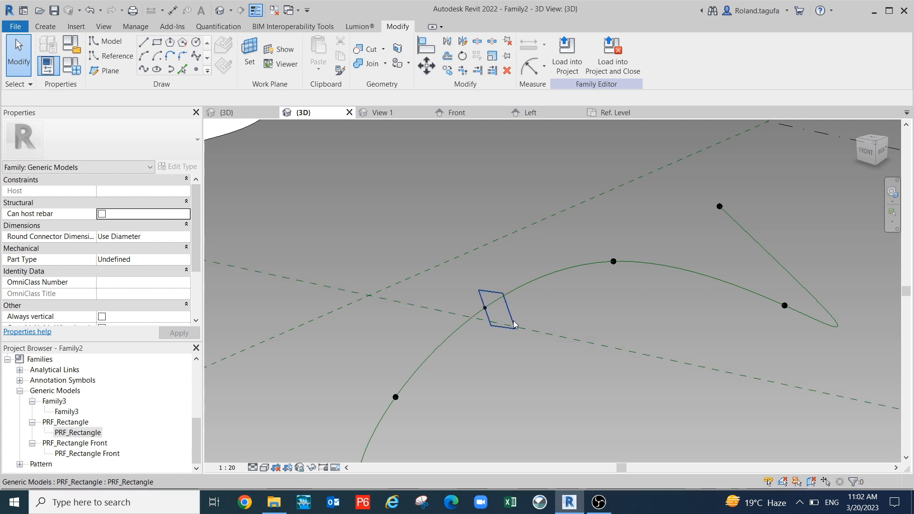
- Rotate the new PRF_Rectangle profile until it stands above its point on the spline
{"action": "left_click", "coordinate": [515, 325]}
{"action": "key", "text": "space"}
{"action": "key", "text": "space"}
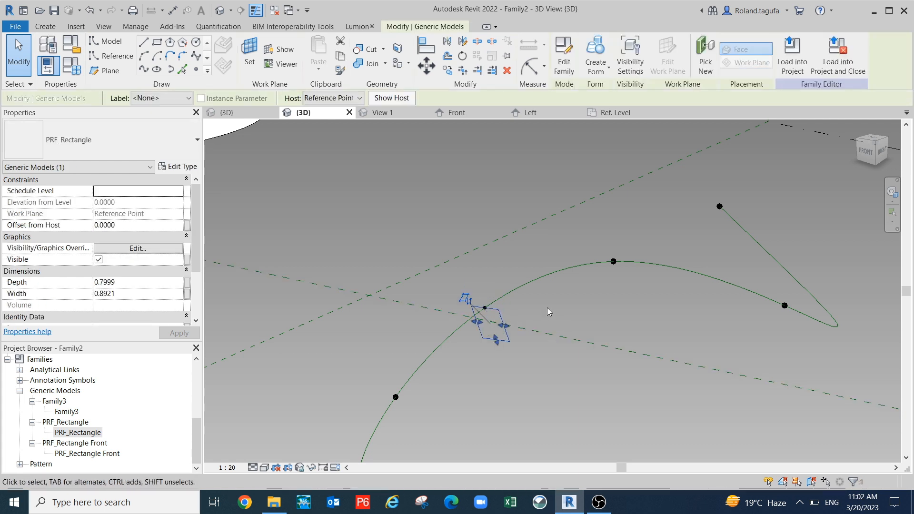
{"action": "key", "text": "space"}
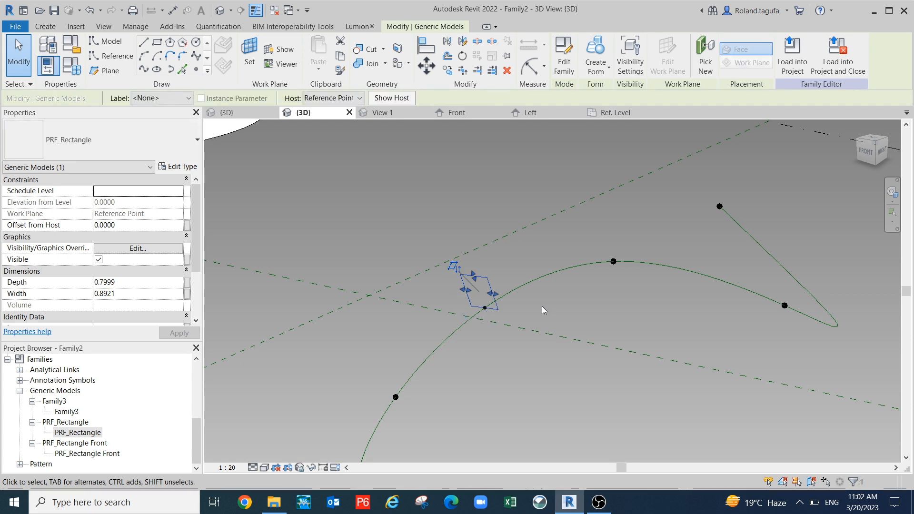
- Create a solid form by sweeping the PRF_Rectangle profile along the reshaped spline reference line
{"action": "left_click", "coordinate": [524, 290], "text": "ctrl"}
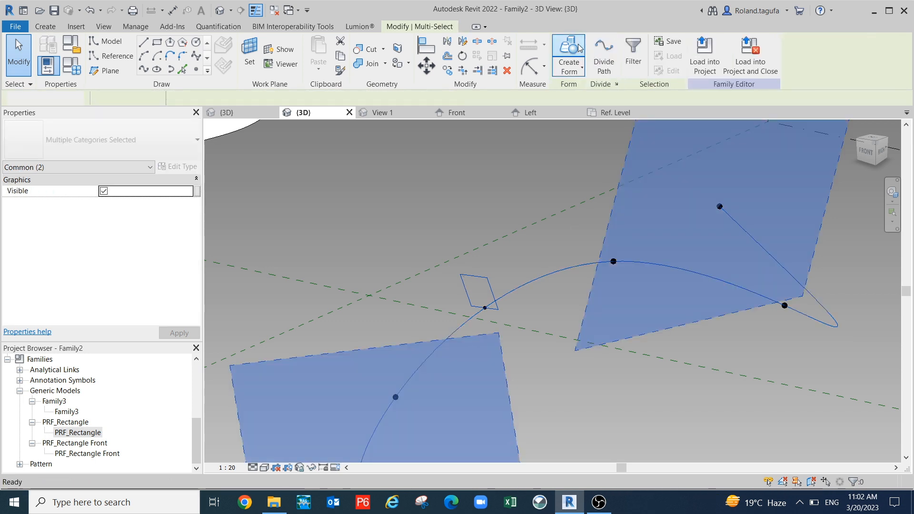
{"action": "left_click", "coordinate": [580, 48]}
{"action": "scroll", "coordinate": [624, 277], "scroll_direction": "down", "scroll_amount": 3}
{"action": "middle_click_drag", "start_coordinate": [641, 343], "coordinate": [618, 373], "text": "shift"}
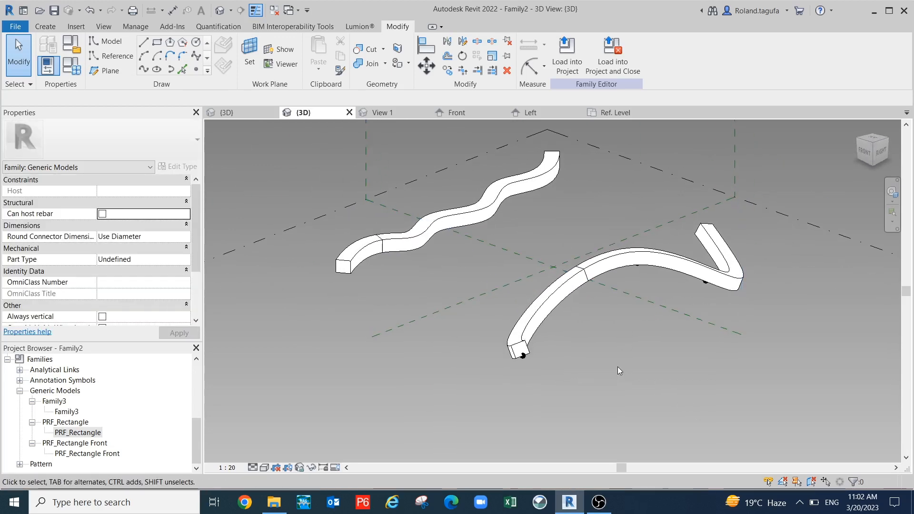
{"action": "scroll", "coordinate": [481, 229], "scroll_direction": "up", "scroll_amount": 1}
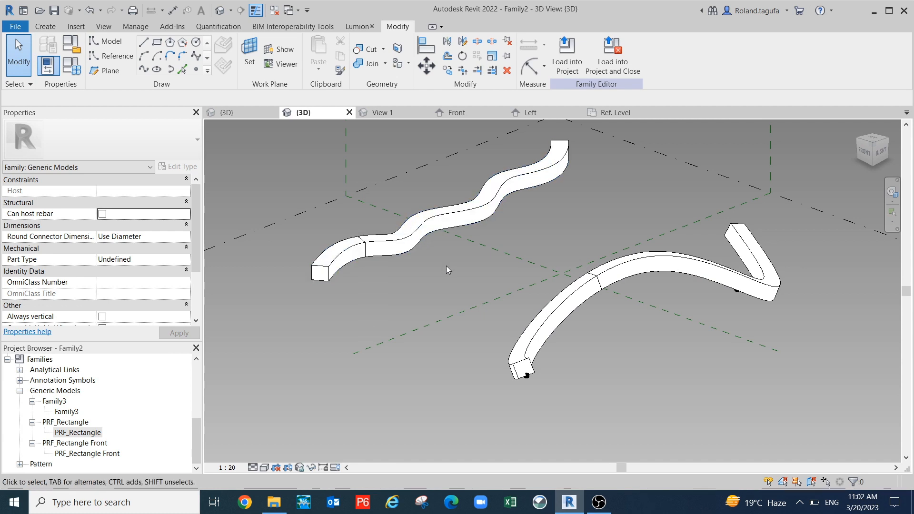
{"action": "key", "text": "Escape"}
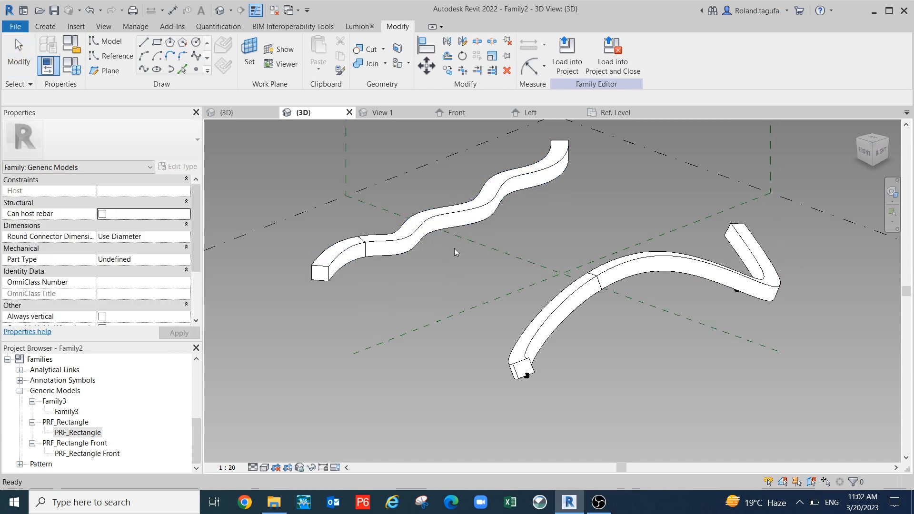
{"action": "left_click", "coordinate": [454, 221]}
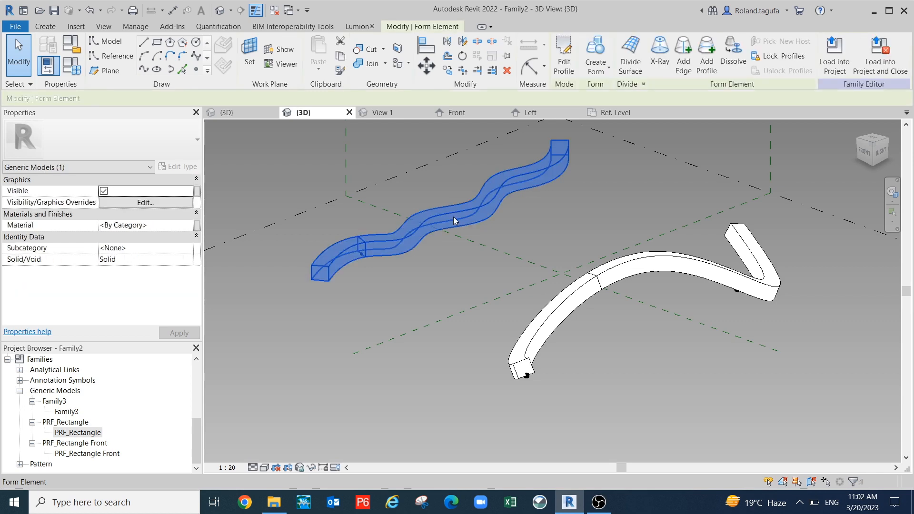
{"action": "key", "text": "Delete"}
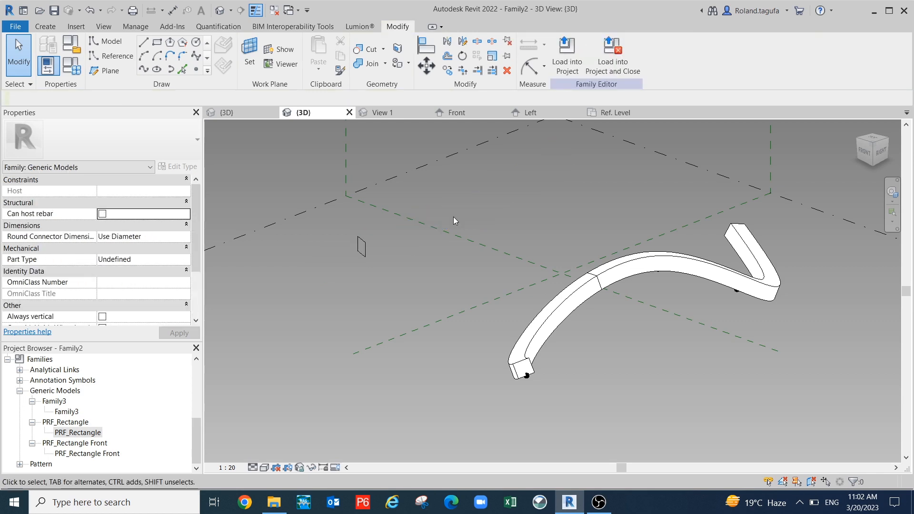
{"action": "key", "text": "ctrl+z"}
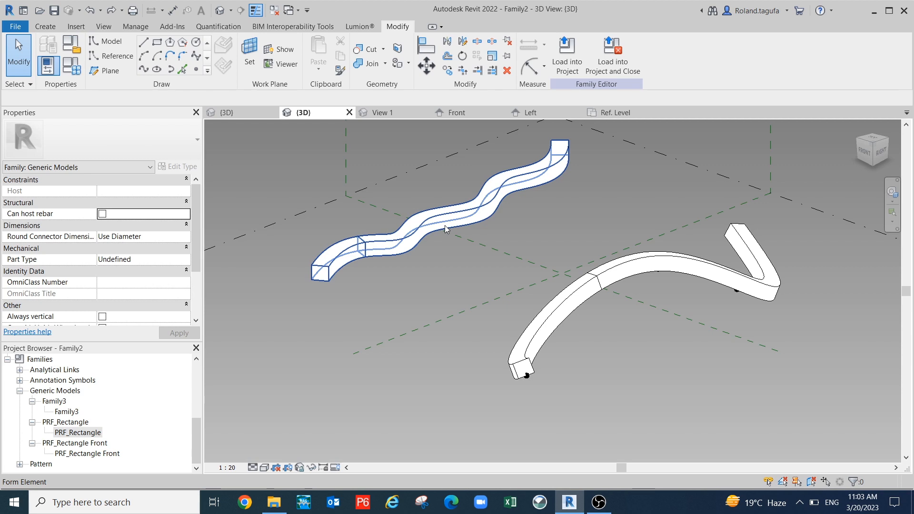
- Dissolve the wavy solid form back into its path curve and profiles
{"action": "left_click", "coordinate": [444, 225]}
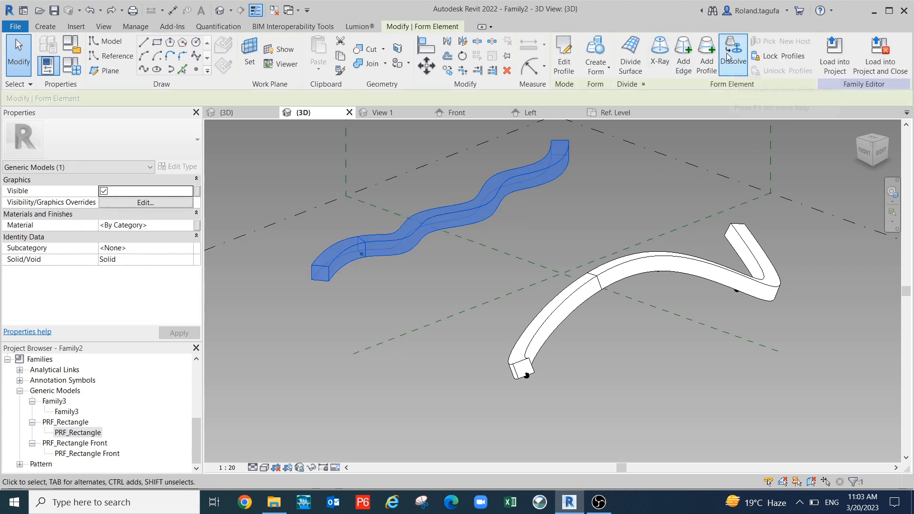
{"action": "left_click", "coordinate": [729, 57]}
{"action": "scroll", "coordinate": [489, 254], "scroll_direction": "up", "scroll_amount": 1}
{"action": "middle_click_drag", "start_coordinate": [489, 255], "coordinate": [516, 297]}
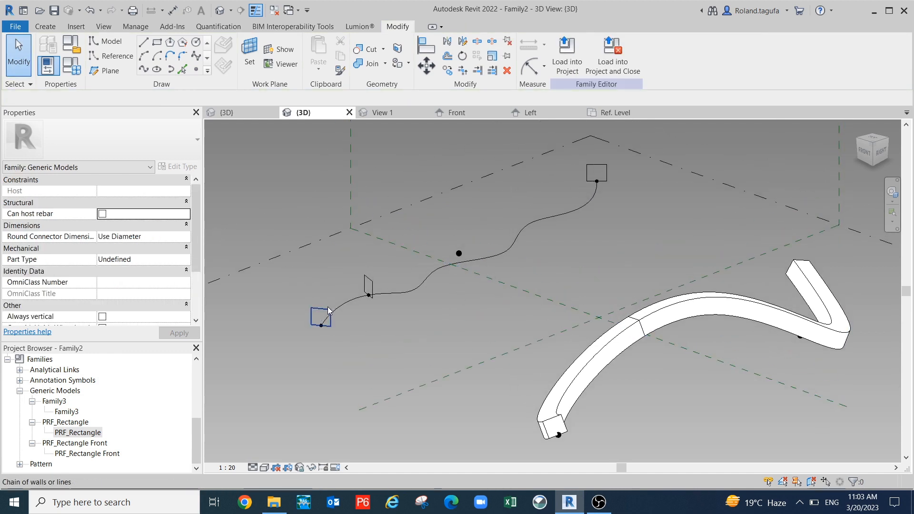
- Delete the loose reference point lying just off the middle of the wavy curve
{"action": "middle_click_drag", "start_coordinate": [624, 187], "coordinate": [579, 229]}
{"action": "scroll", "coordinate": [577, 226], "scroll_direction": "up", "scroll_amount": 2}
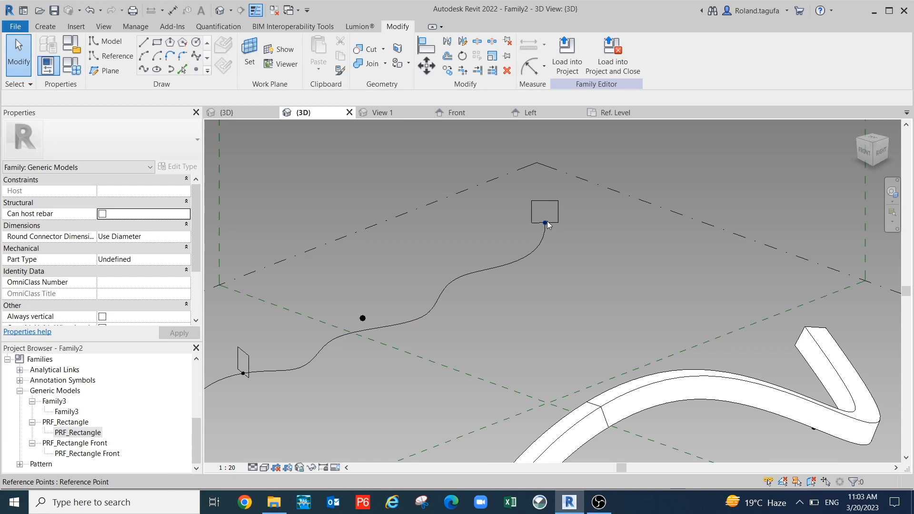
{"action": "left_click_drag", "start_coordinate": [355, 298], "coordinate": [381, 328]}
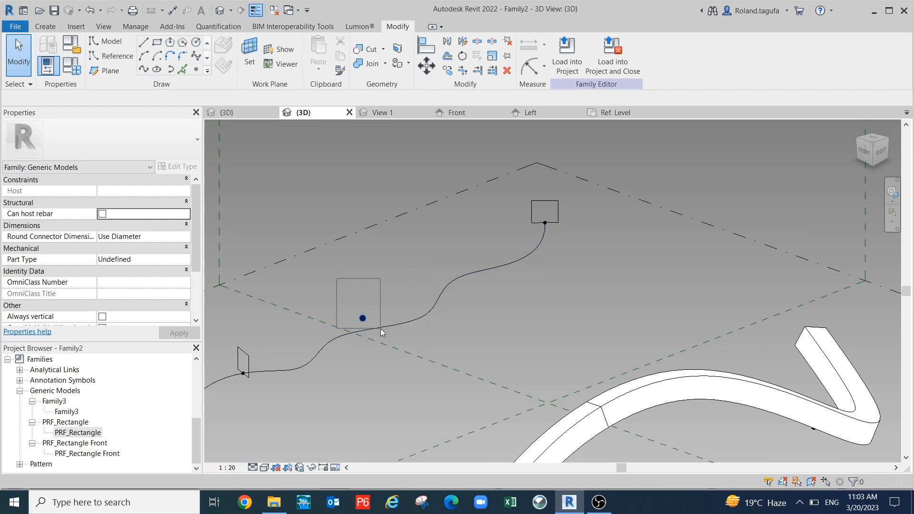
{"action": "key", "text": "Delete"}
{"action": "middle_click_drag", "start_coordinate": [542, 239], "coordinate": [533, 276]}
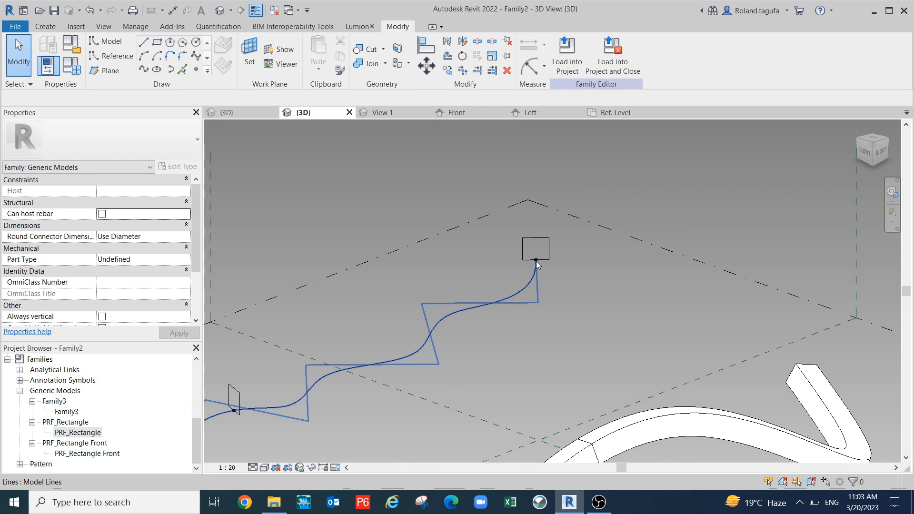
{"action": "scroll", "coordinate": [551, 250], "scroll_direction": "down", "scroll_amount": 2}
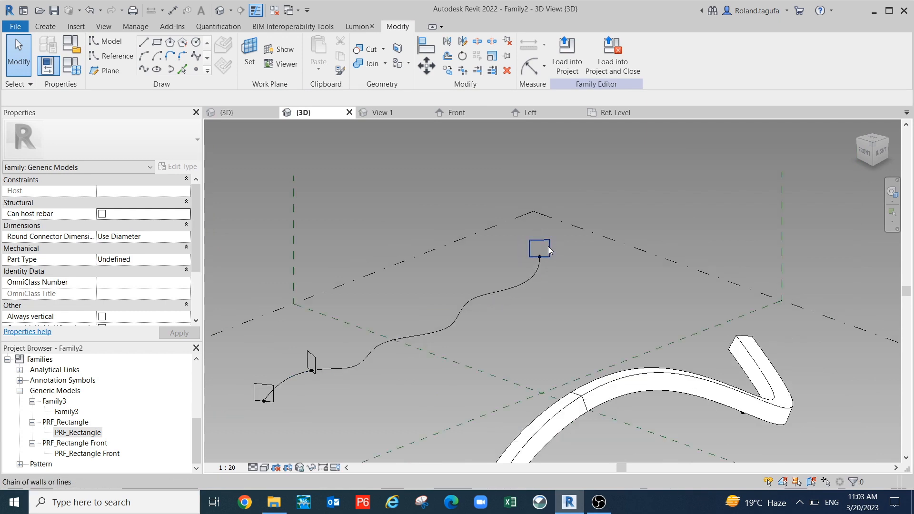
- Delete the rectangular profile lines at both ends of the wavy curve, keeping the end reference points
{"action": "left_click", "coordinate": [550, 250]}
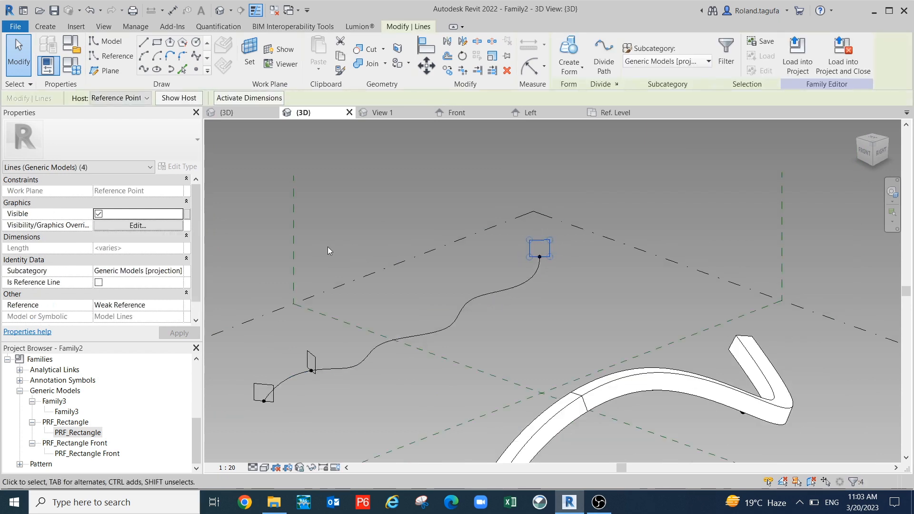
{"action": "left_click", "coordinate": [627, 304]}
{"action": "middle_click_drag", "start_coordinate": [627, 304], "coordinate": [569, 292], "text": "shift"}
{"action": "left_click", "coordinate": [636, 260]}
{"action": "left_click", "coordinate": [637, 264]}
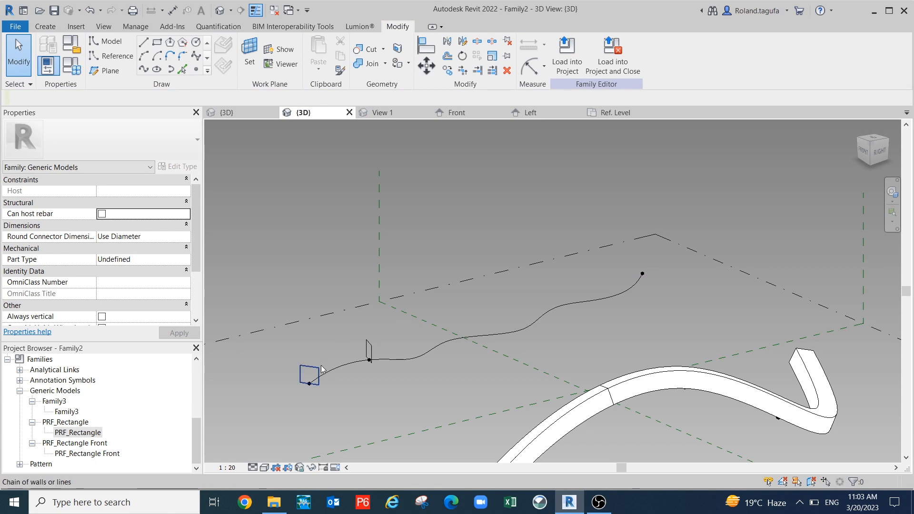
{"action": "left_click", "coordinate": [325, 335]}
{"action": "left_click", "coordinate": [326, 333]}
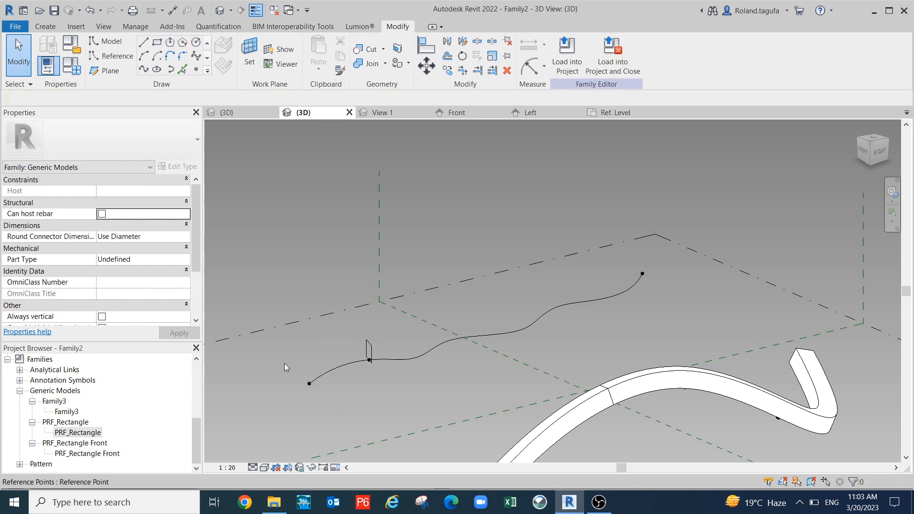
{"action": "left_click", "coordinate": [321, 400]}
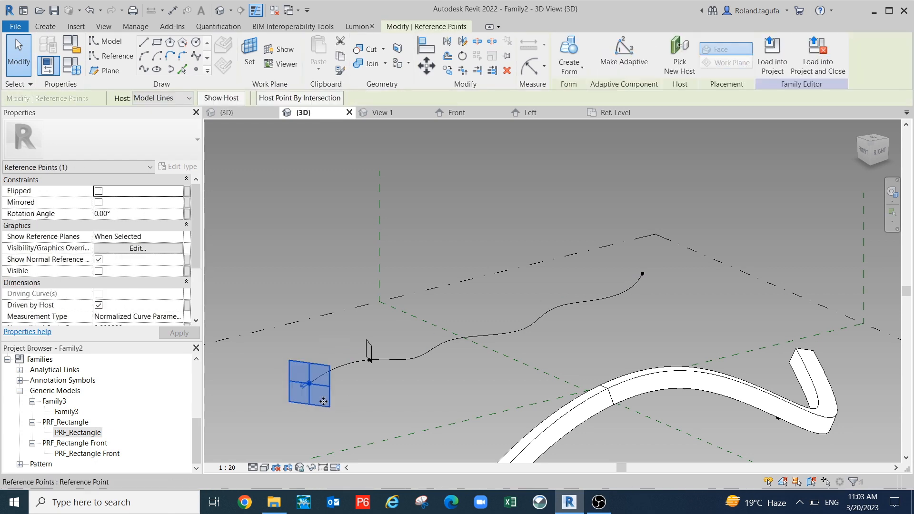
{"action": "key", "text": "Escape"}
{"action": "scroll", "coordinate": [523, 333], "scroll_direction": "up", "scroll_amount": 1}
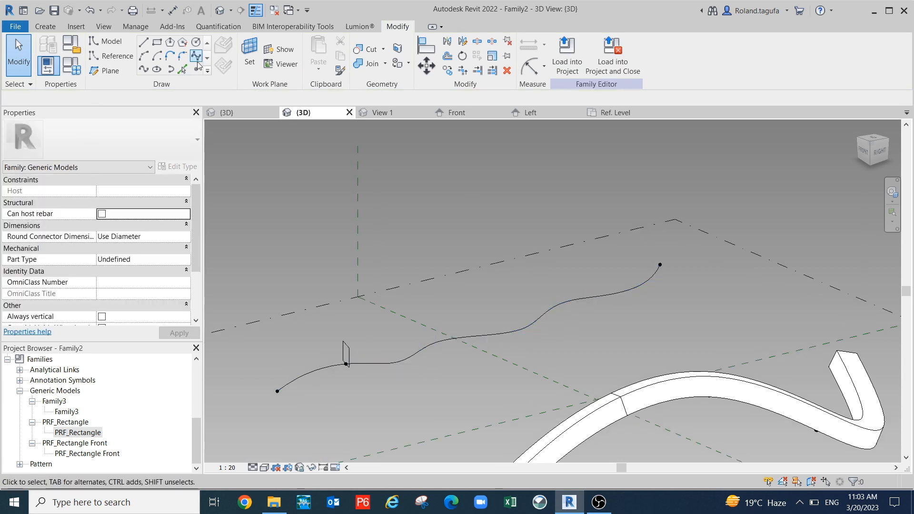
- Place two reference points on the wavy curve, one near its middle and one near its far end
{"action": "left_click", "coordinate": [196, 70]}
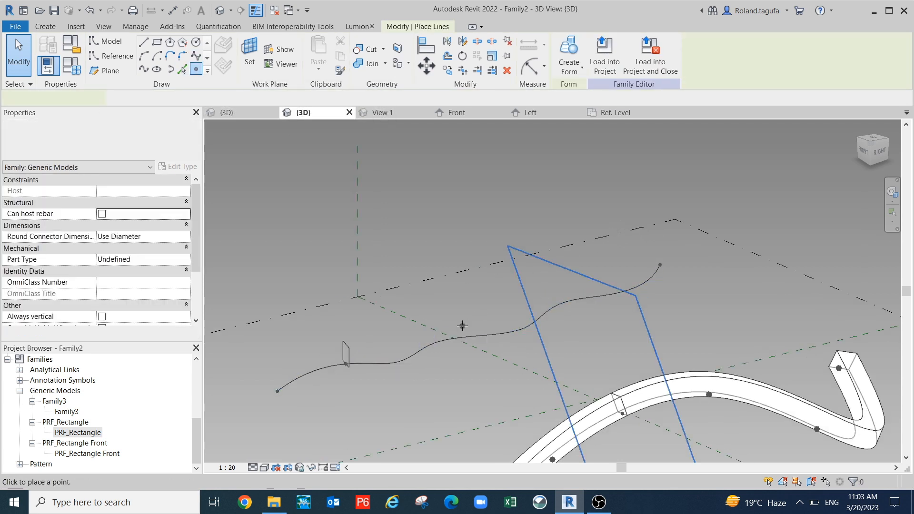
{"action": "left_click", "coordinate": [479, 336]}
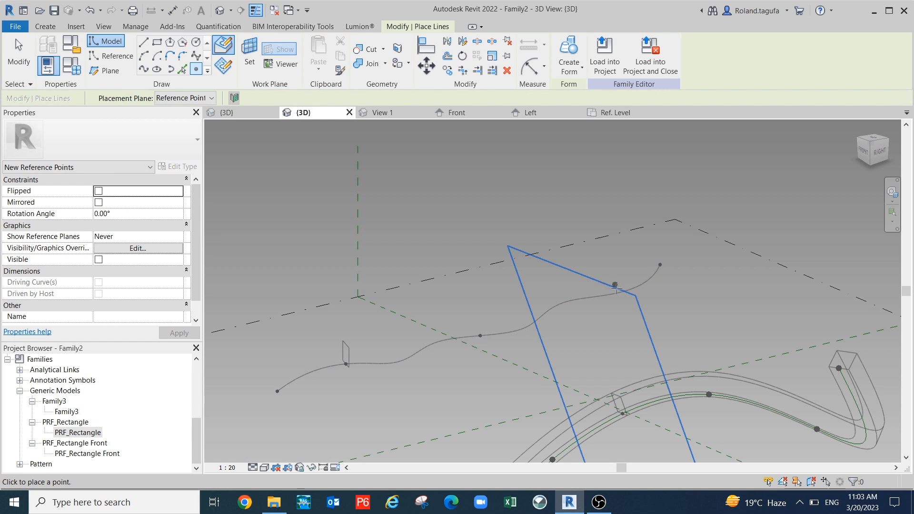
{"action": "left_click", "coordinate": [616, 292]}
{"action": "key", "text": "Escape"}
{"action": "key", "text": "Escape"}
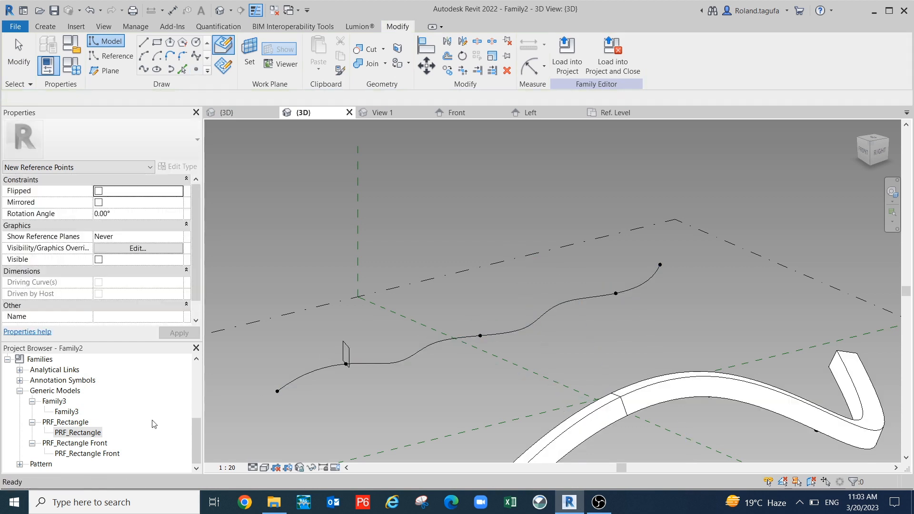
- Set the middle reference point as the work plane and place a PRF_Rectangle instance on it
{"action": "left_click_drag", "start_coordinate": [82, 433], "coordinate": [492, 324]}
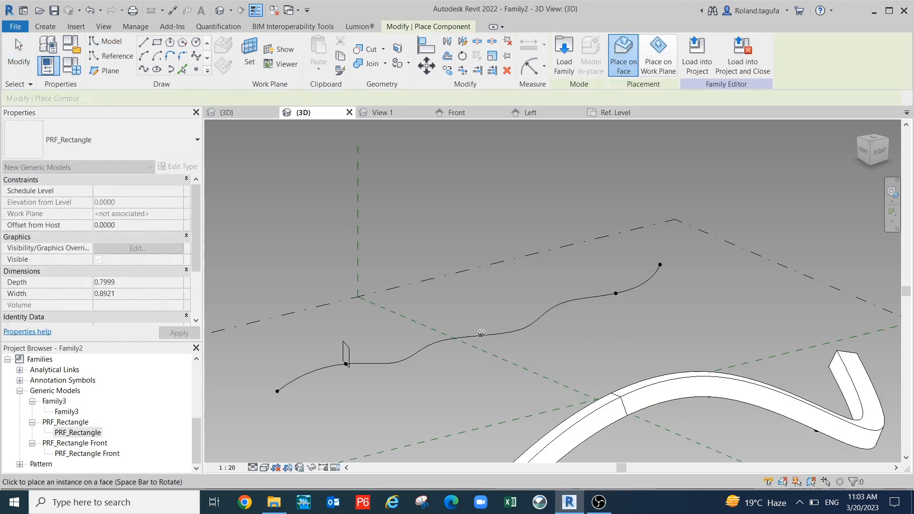
{"action": "scroll", "coordinate": [481, 332], "scroll_direction": "up", "scroll_amount": 1}
{"action": "left_click", "coordinate": [659, 53]}
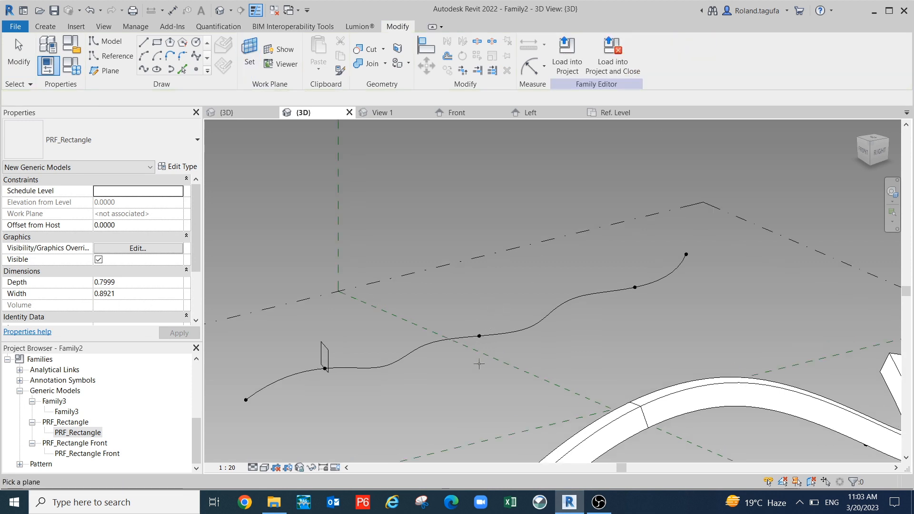
{"action": "left_click", "coordinate": [479, 335]}
{"action": "left_click", "coordinate": [480, 335]}
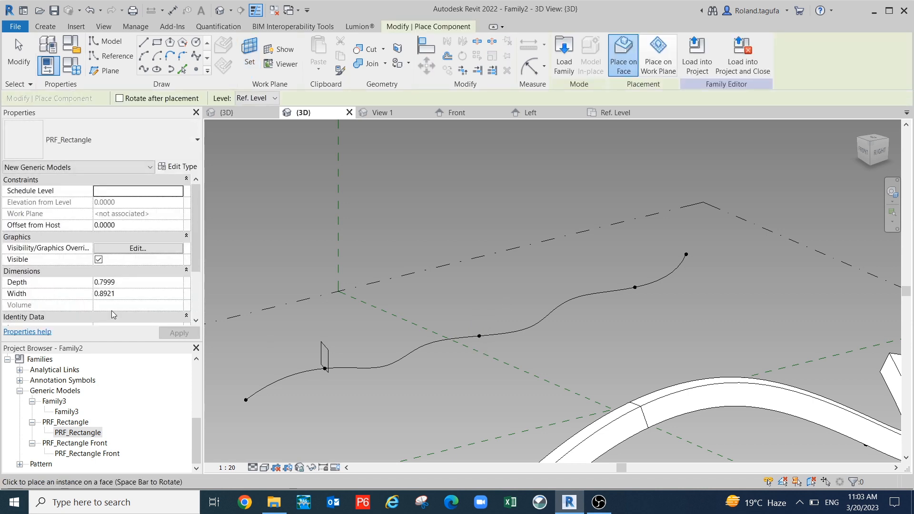
{"action": "left_click_drag", "start_coordinate": [100, 433], "coordinate": [455, 344]}
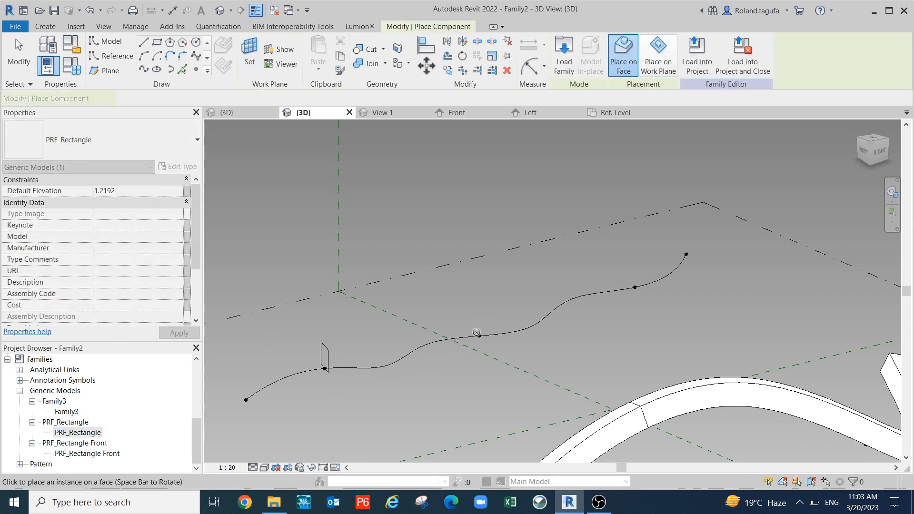
{"action": "left_click", "coordinate": [659, 57]}
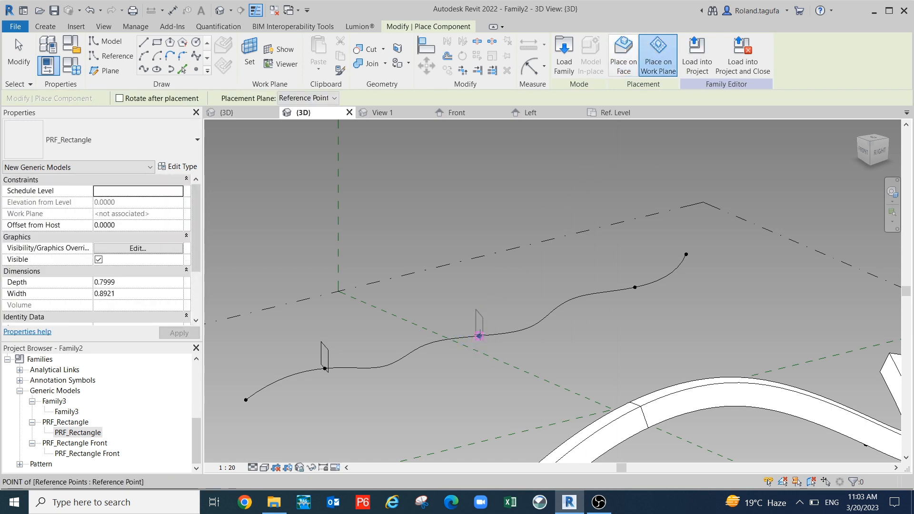
{"action": "left_click", "coordinate": [480, 335]}
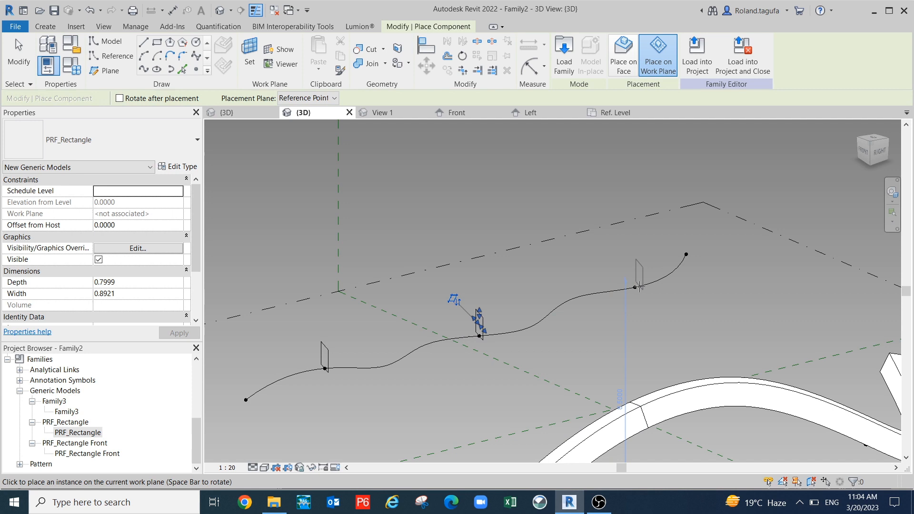
- Set the reference point near the curve's far end as the work plane and place another PRF_Rectangle instance there
{"action": "left_click", "coordinate": [250, 55]}
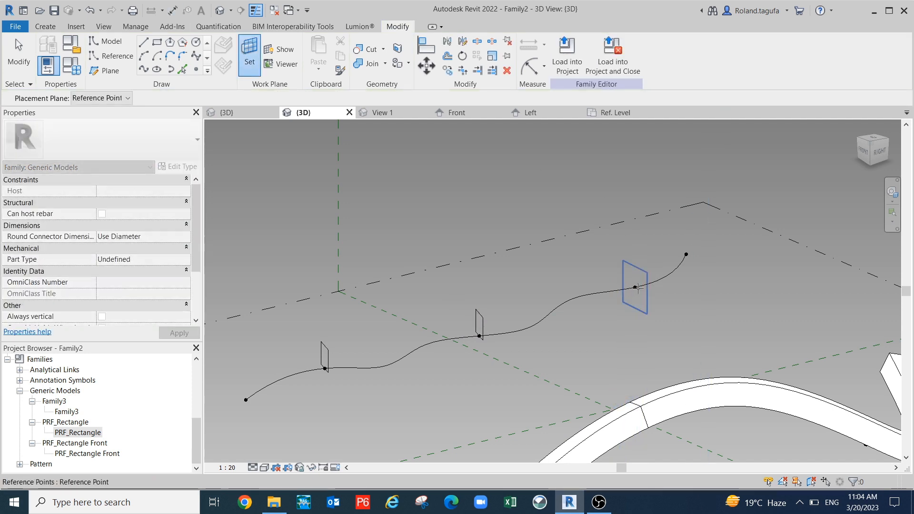
{"action": "left_click", "coordinate": [638, 288]}
{"action": "left_click", "coordinate": [648, 73]}
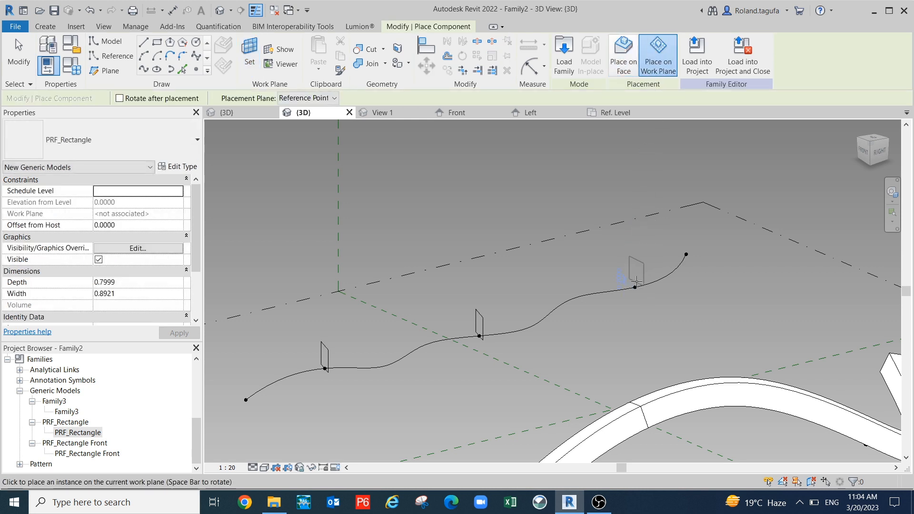
{"action": "left_click", "coordinate": [635, 285]}
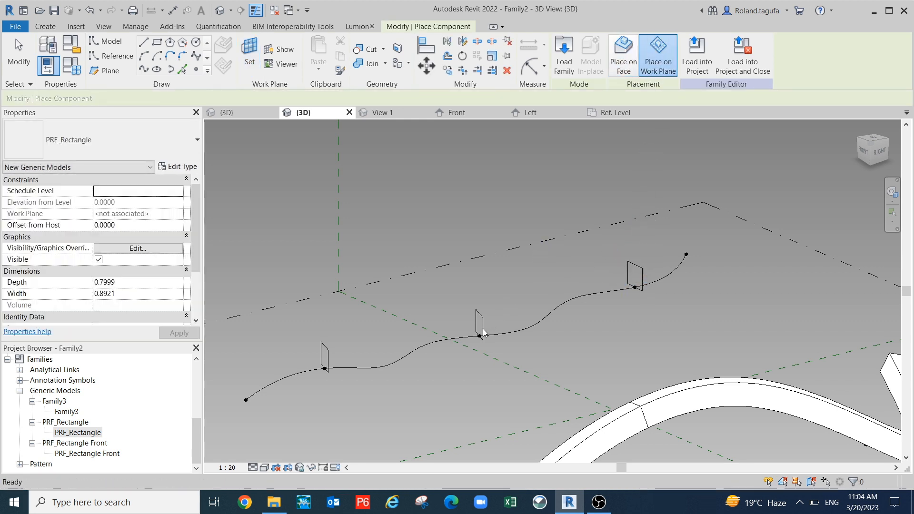
{"action": "scroll", "coordinate": [482, 331], "scroll_direction": "up", "scroll_amount": 1}
{"action": "key", "text": "Escape"}
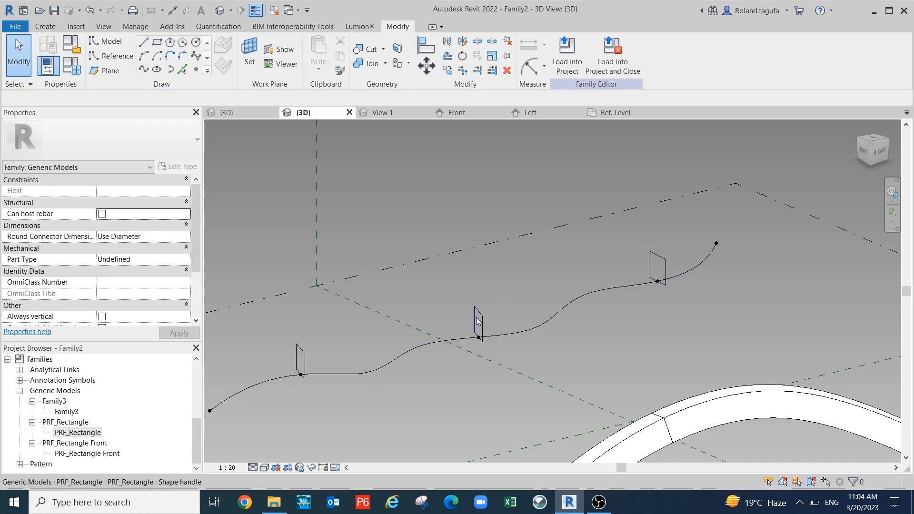
- Try an Offset from Host of 0.5 on the middle PRF_Rectangle profile
{"action": "left_click", "coordinate": [479, 321]}
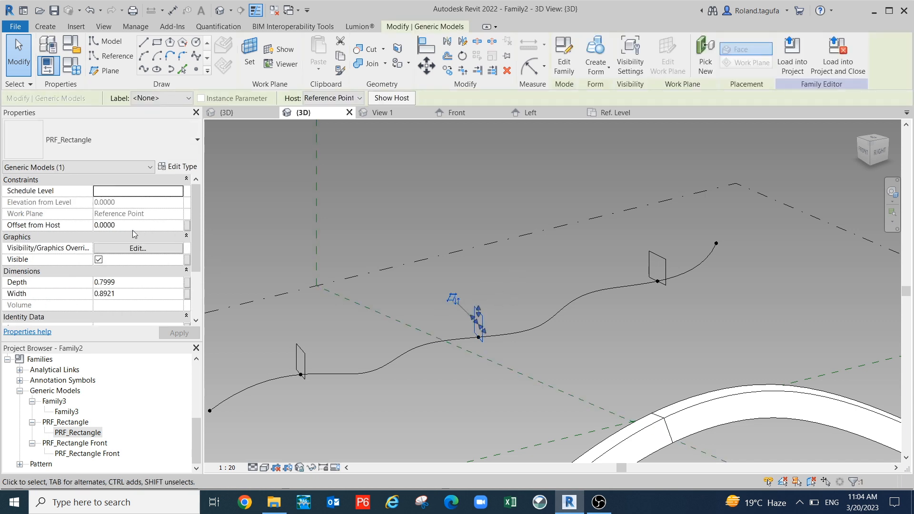
{"action": "left_click", "coordinate": [132, 225]}
{"action": "type", "text": ".5"}
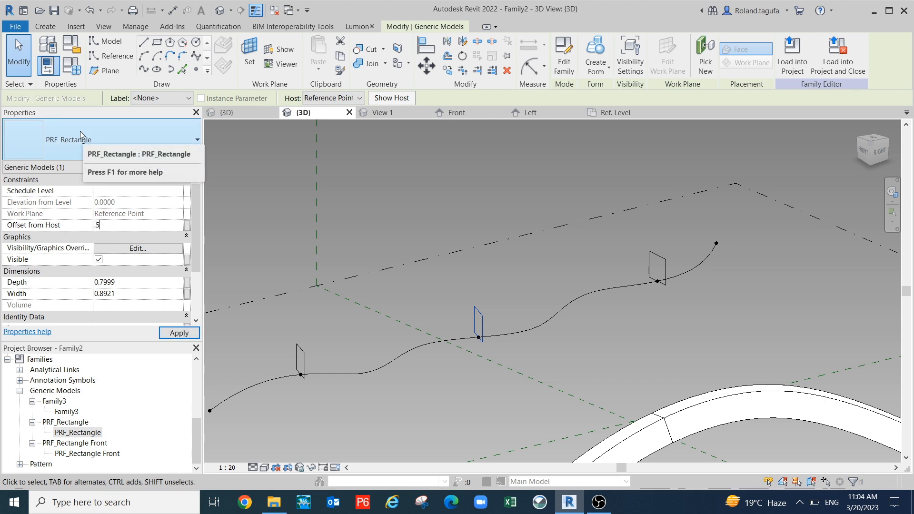
{"action": "left_click", "coordinate": [164, 331]}
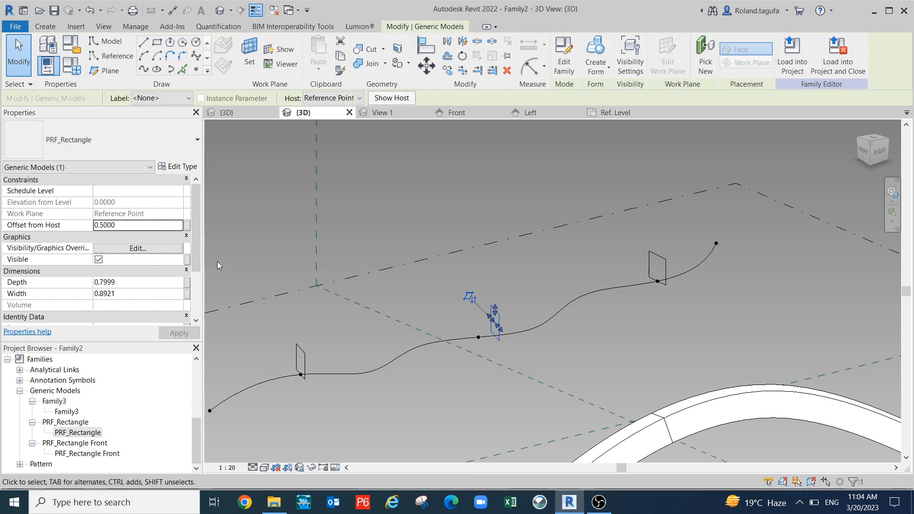
{"action": "left_click", "coordinate": [351, 293]}
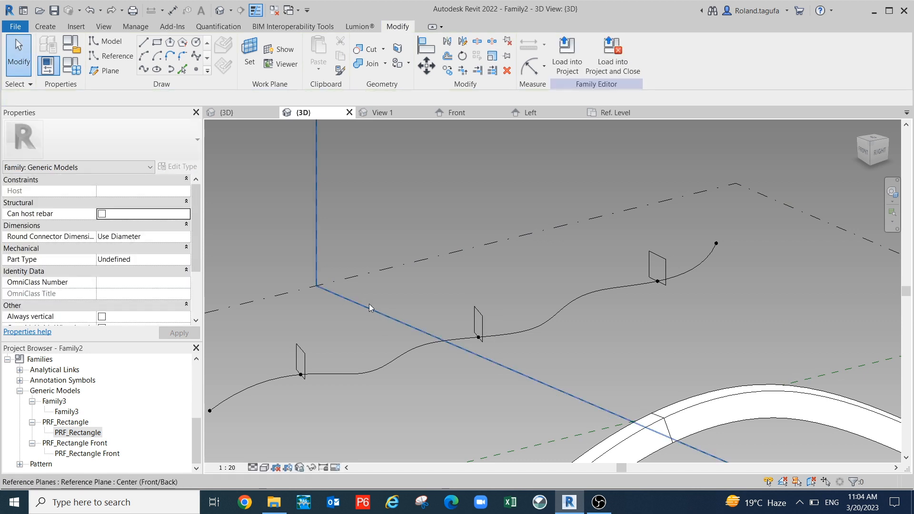
- Set the middle PRF_Rectangle profile's Schedule Level to Ref. Level and its Elevation from Level to 0.5
{"action": "left_click", "coordinate": [475, 327]}
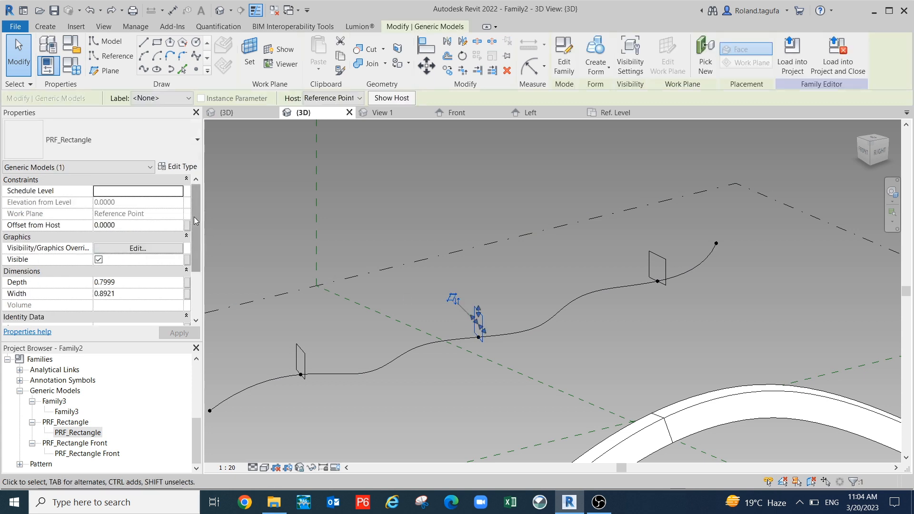
{"action": "left_click", "coordinate": [178, 190]}
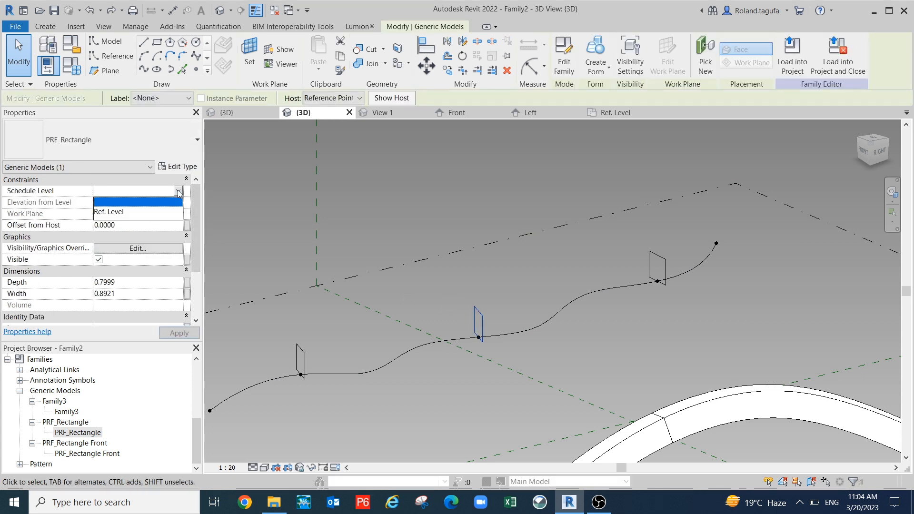
{"action": "left_click", "coordinate": [113, 211]}
{"action": "left_click", "coordinate": [127, 204]}
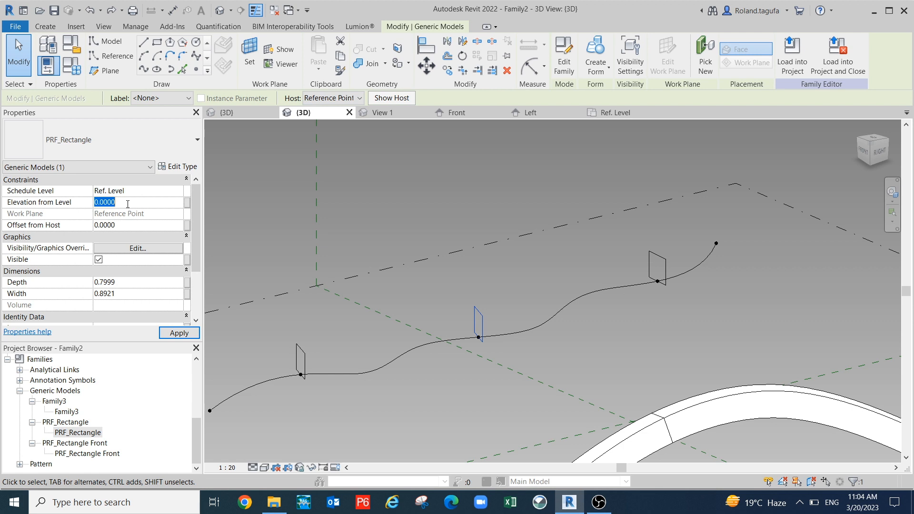
{"action": "type", "text": ".5"}
{"action": "left_click", "coordinate": [177, 334]}
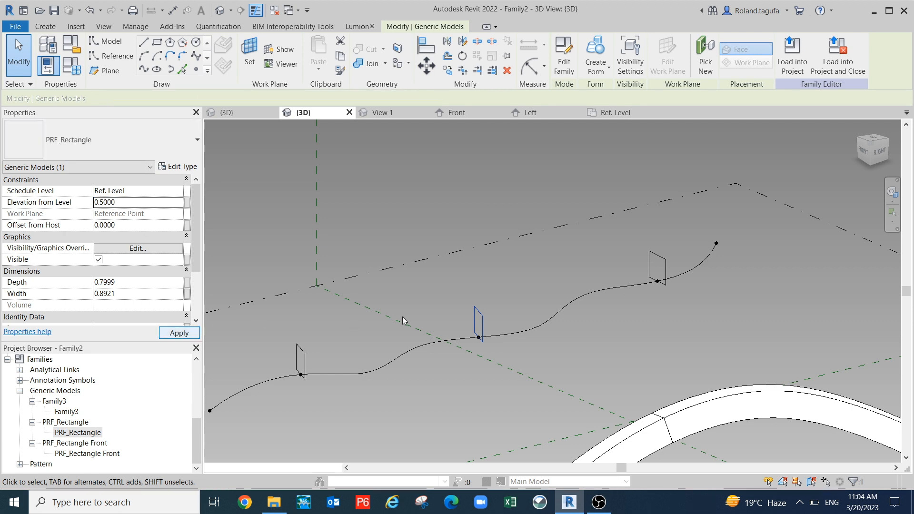
{"action": "scroll", "coordinate": [537, 355], "scroll_direction": "up", "scroll_amount": 1}
{"action": "middle_click_drag", "start_coordinate": [534, 360], "coordinate": [494, 382]}
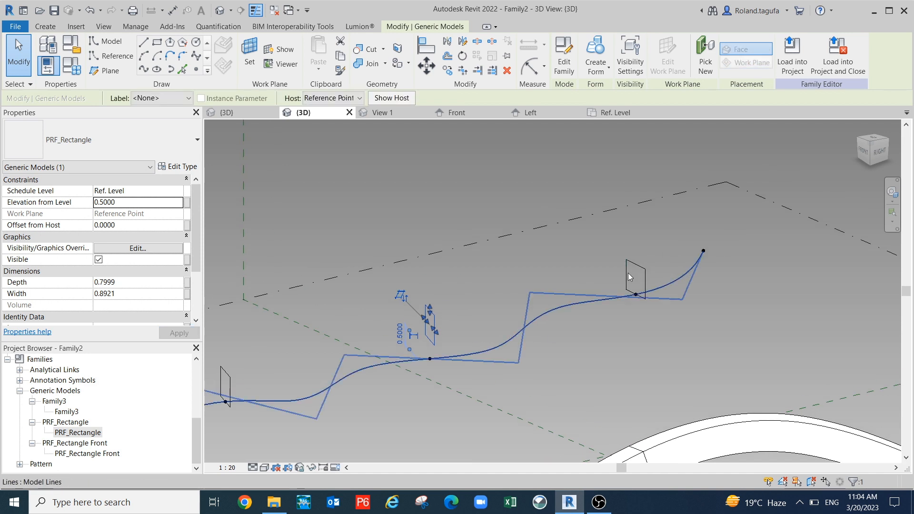
{"action": "scroll", "coordinate": [612, 340], "scroll_direction": "down", "scroll_amount": 2}
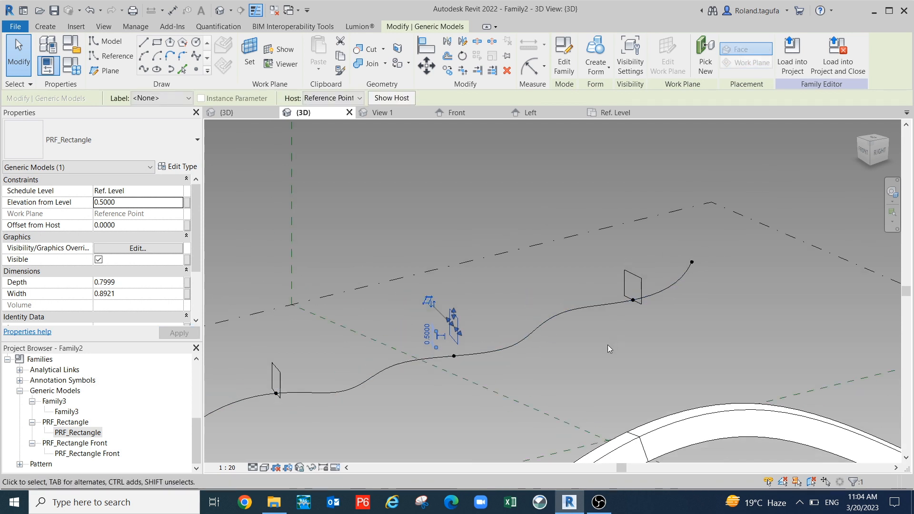
{"action": "left_click", "coordinate": [393, 381]}
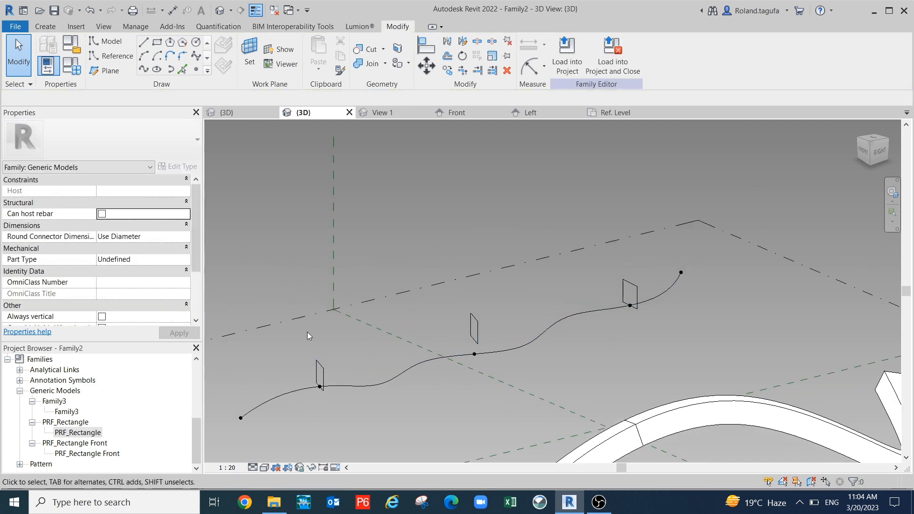
- Create a solid form from the wavy curve and its three PRF_Rectangle profiles, filtering the reference points out of the selection
{"action": "scroll", "coordinate": [461, 403], "scroll_direction": "down", "scroll_amount": 1}
{"action": "scroll", "coordinate": [461, 402], "scroll_direction": "down", "scroll_amount": 1}
{"action": "left_click_drag", "start_coordinate": [439, 420], "coordinate": [338, 369]}
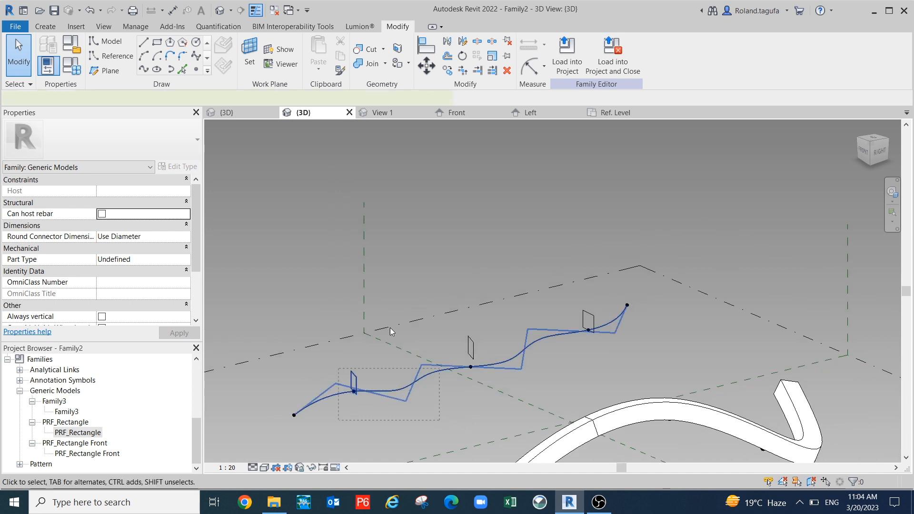
{"action": "left_click_drag", "start_coordinate": [458, 285], "coordinate": [506, 405], "text": "ctrl"}
{"action": "left_click_drag", "start_coordinate": [530, 247], "coordinate": [624, 370], "text": "ctrl"}
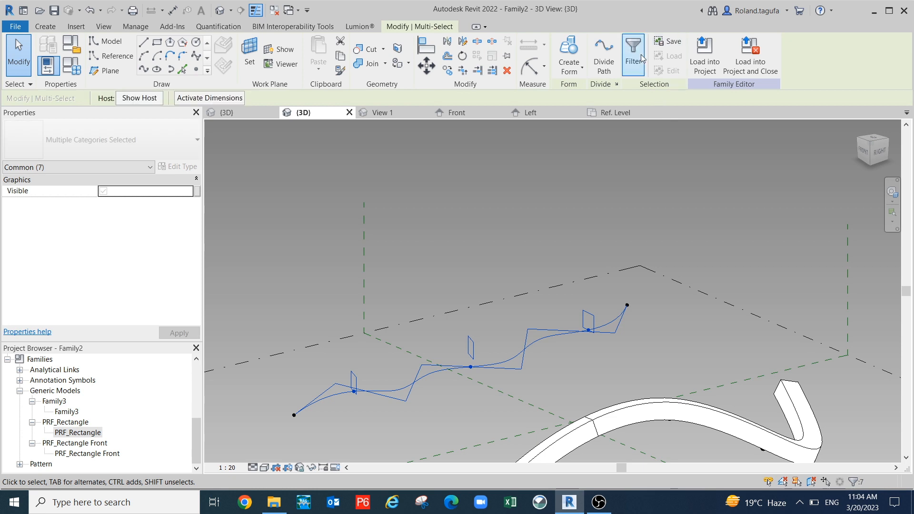
{"action": "left_click", "coordinate": [636, 57]}
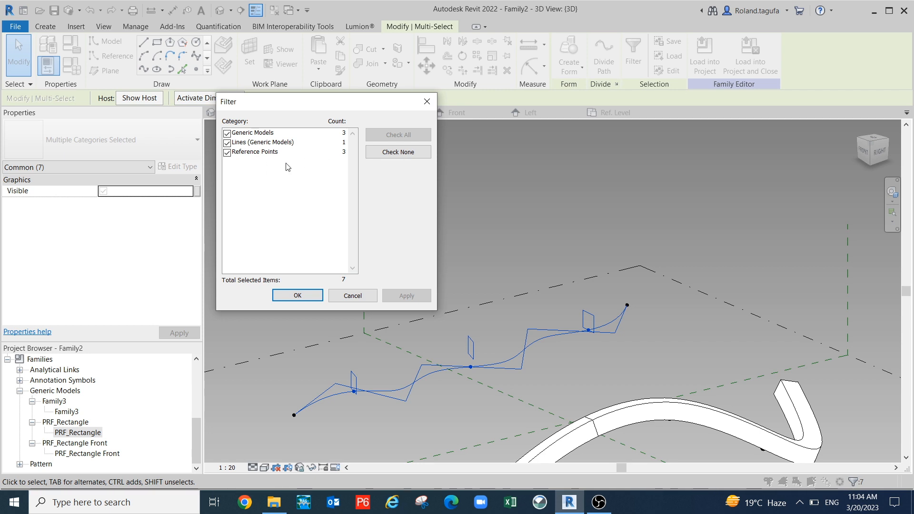
{"action": "left_click", "coordinate": [228, 153]}
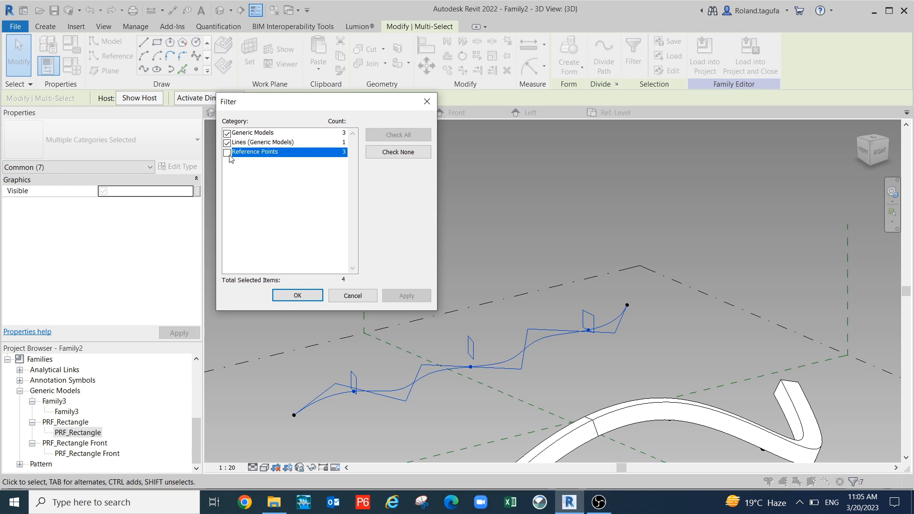
{"action": "left_click", "coordinate": [406, 295]}
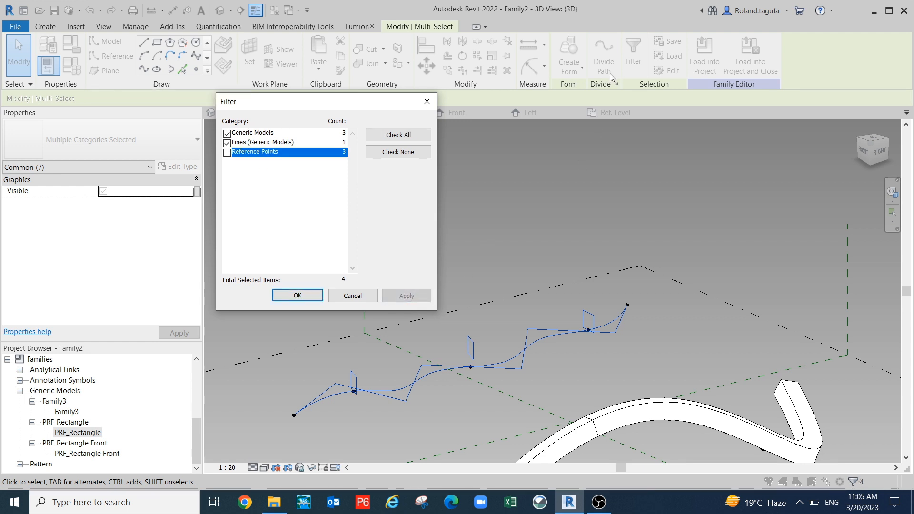
{"action": "left_click", "coordinate": [298, 296]}
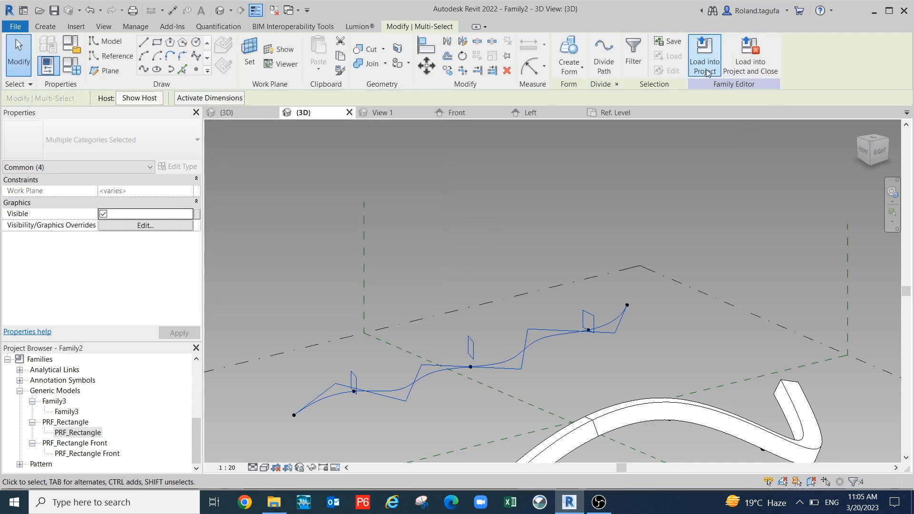
{"action": "left_click", "coordinate": [571, 52]}
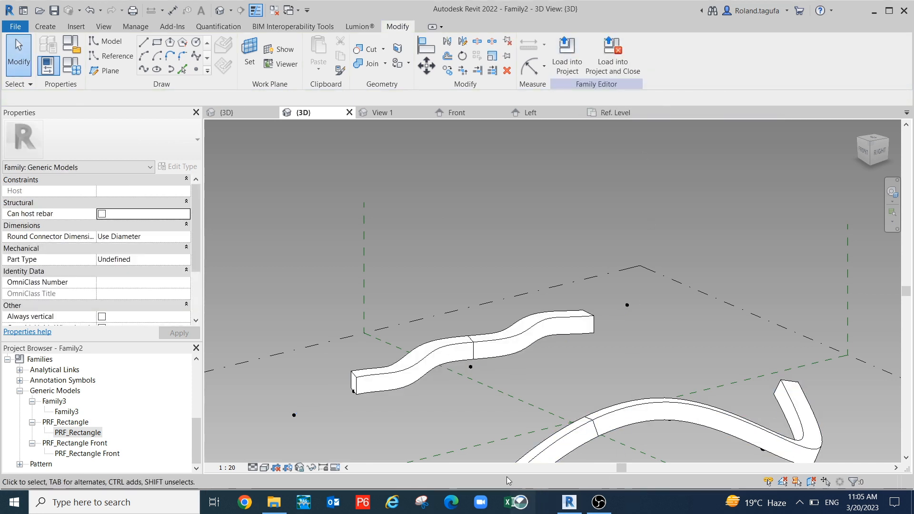
- Delete the wavy solid form together with the reference points left around it
{"action": "scroll", "coordinate": [558, 345], "scroll_direction": "down", "scroll_amount": 1}
{"action": "middle_click_drag", "start_coordinate": [487, 373], "coordinate": [659, 427], "text": "shift"}
{"action": "middle_click_drag", "start_coordinate": [561, 386], "coordinate": [554, 461], "text": "shift"}
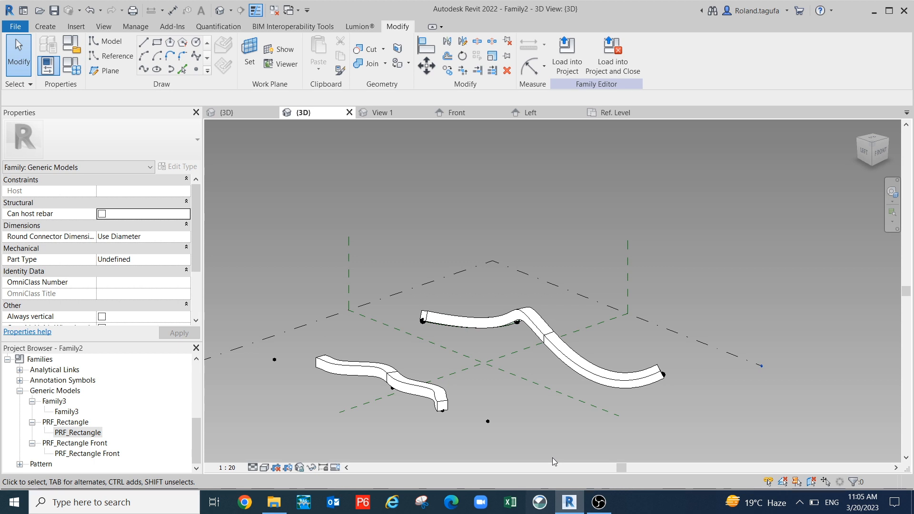
{"action": "mouse_move", "coordinate": [552, 458]}
{"action": "middle_mouse_down", "text": "shift"}
{"action": "mouse_move", "coordinate": [497, 384]}
{"action": "mouse_move", "coordinate": [487, 300]}
{"action": "middle_mouse_up", "text": "shift"}
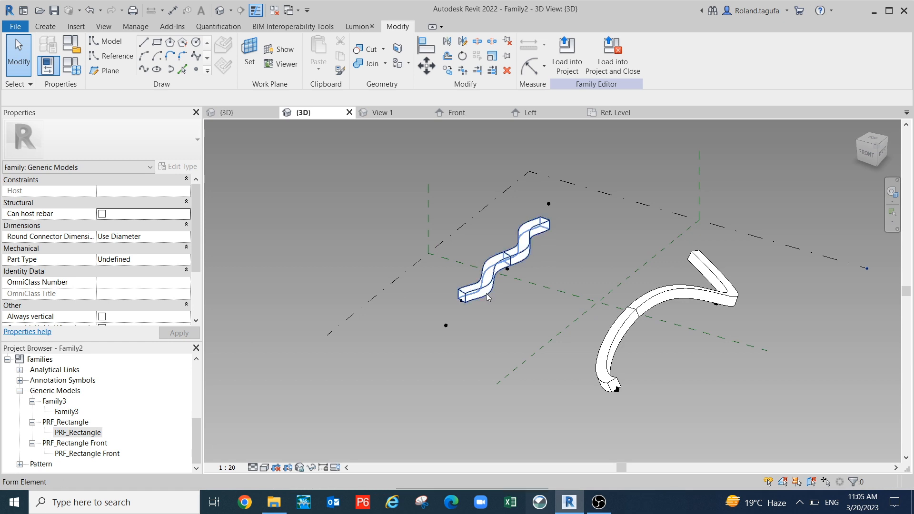
{"action": "left_click", "coordinate": [487, 297]}
{"action": "key", "text": "Delete"}
{"action": "middle_click_drag", "start_coordinate": [486, 293], "coordinate": [484, 285], "text": "shift"}
{"action": "left_click_drag", "start_coordinate": [427, 233], "coordinate": [574, 348]}
{"action": "key", "text": "Delete"}
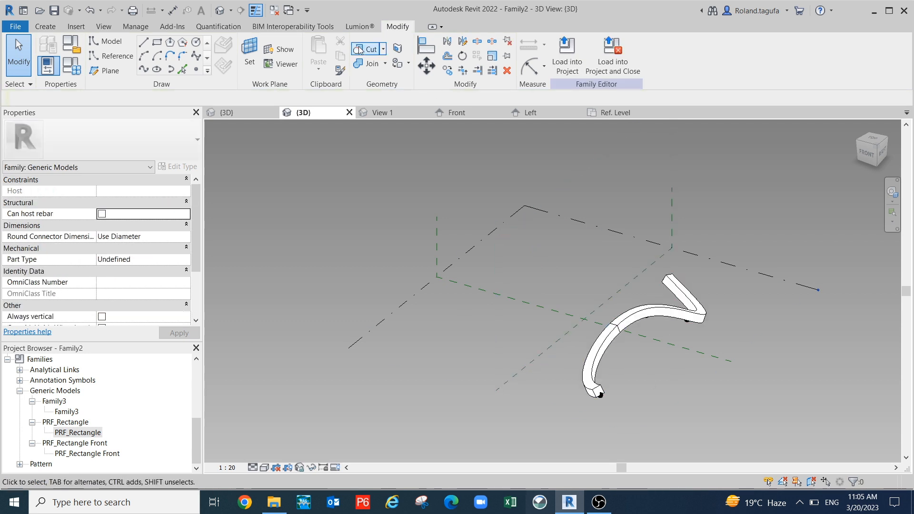
- Delete the remaining curved solid form, its reference line and the leftover points and profile
{"action": "left_click", "coordinate": [655, 299]}
{"action": "key", "text": "Delete"}
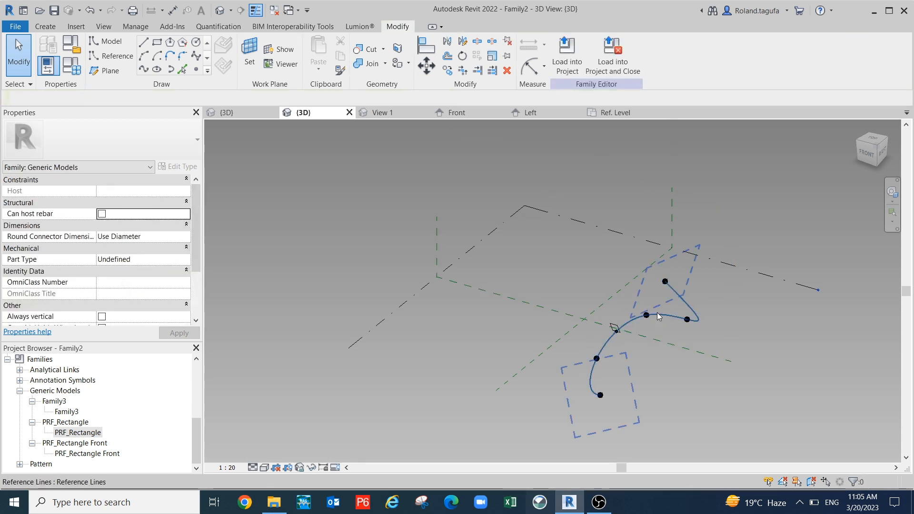
{"action": "left_click", "coordinate": [659, 316]}
{"action": "key", "text": "Delete"}
{"action": "left_click_drag", "start_coordinate": [581, 292], "coordinate": [662, 370]}
{"action": "key", "text": "Delete"}
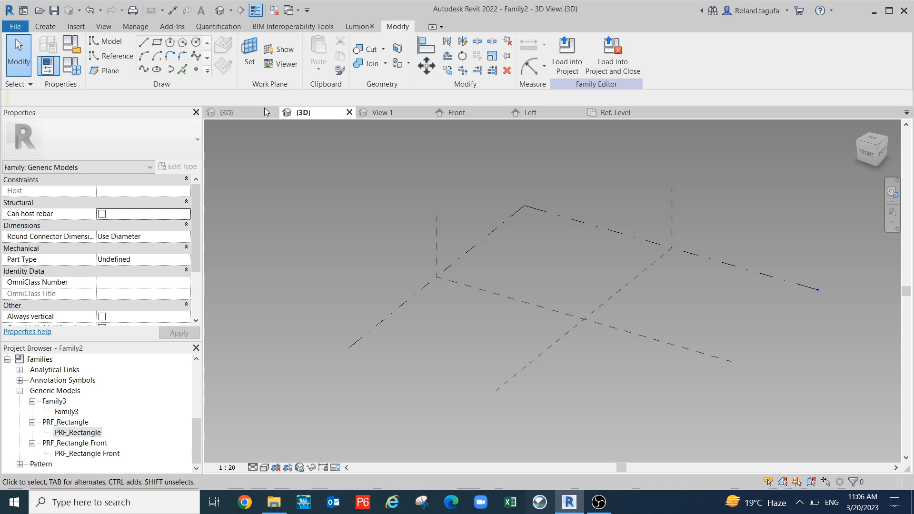
- Switch to the 3D view of the Family1 mass family and dismiss the save reminder without saving
{"action": "left_click", "coordinate": [227, 113]}
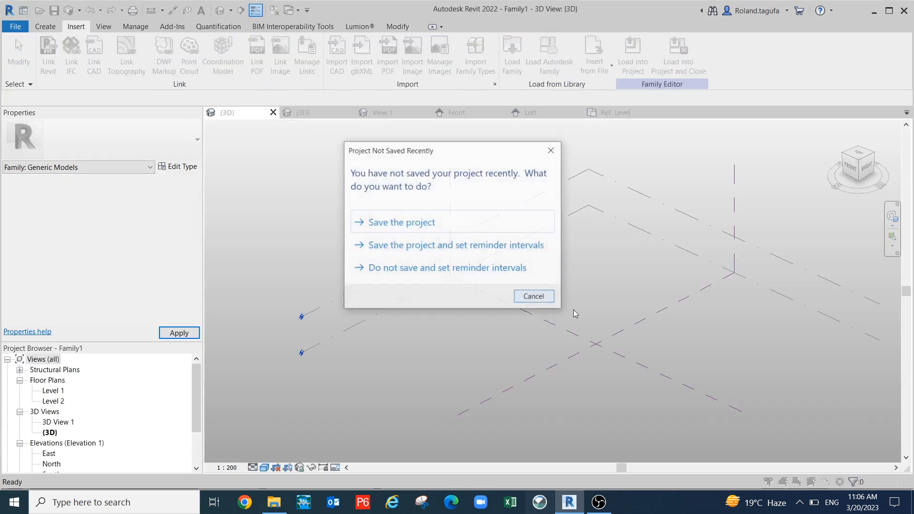
{"action": "left_click", "coordinate": [539, 299]}
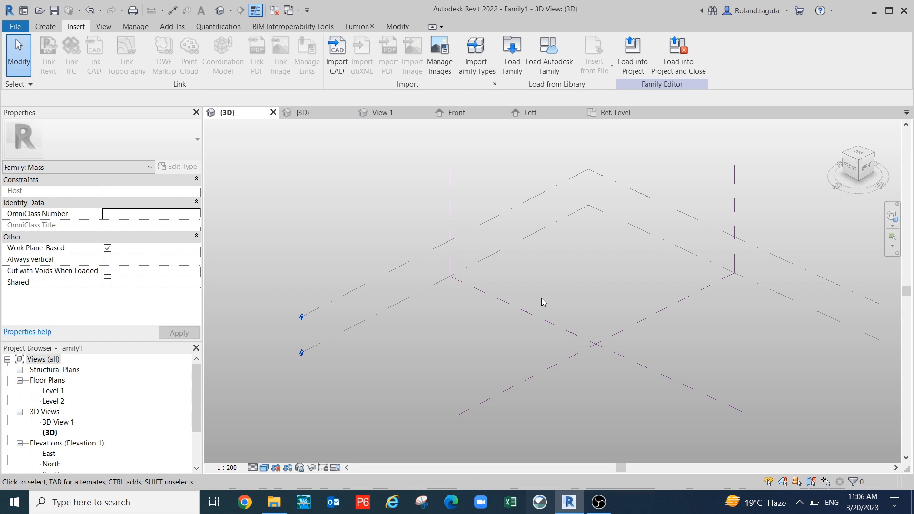
{"action": "scroll", "coordinate": [676, 319], "scroll_direction": "up", "scroll_amount": 1}
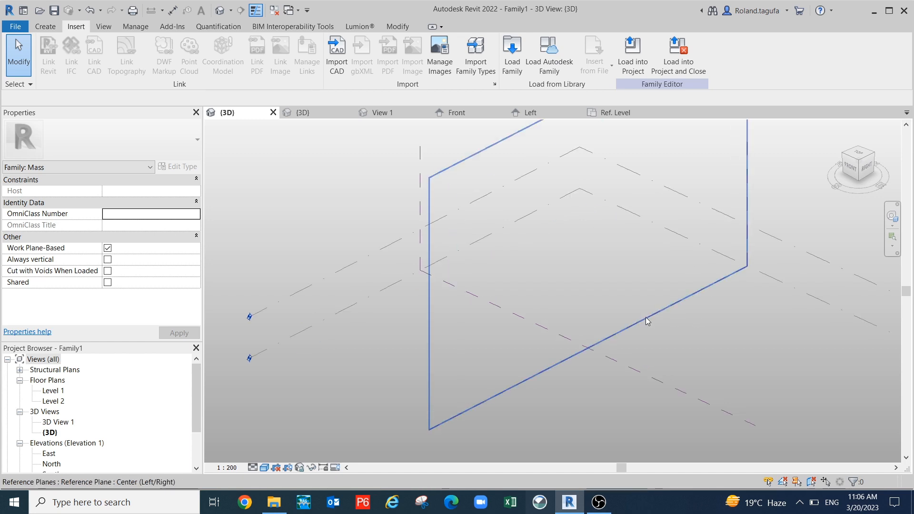
{"action": "middle_click_drag", "start_coordinate": [641, 324], "coordinate": [604, 284]}
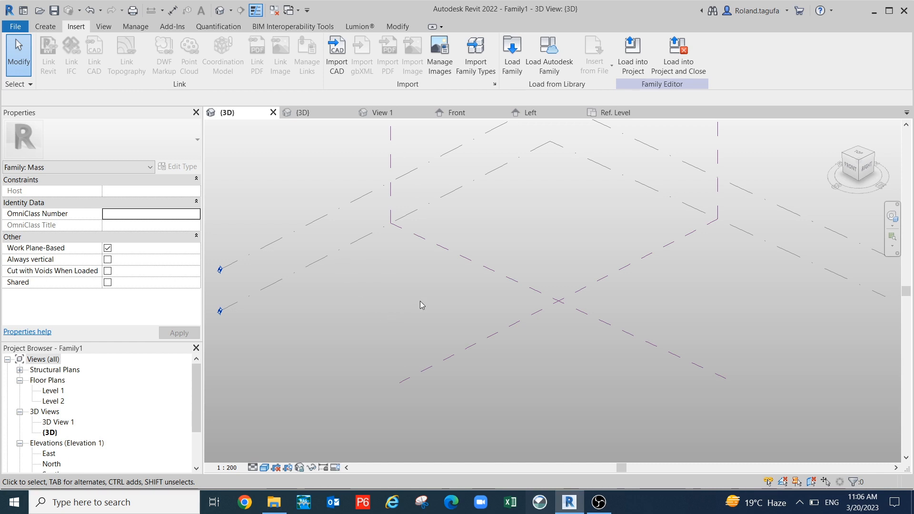
- Open the Level 1 floor plan and delete the Section 1 view marker, accepting the deletion of its view
{"action": "double_click", "coordinate": [58, 391]}
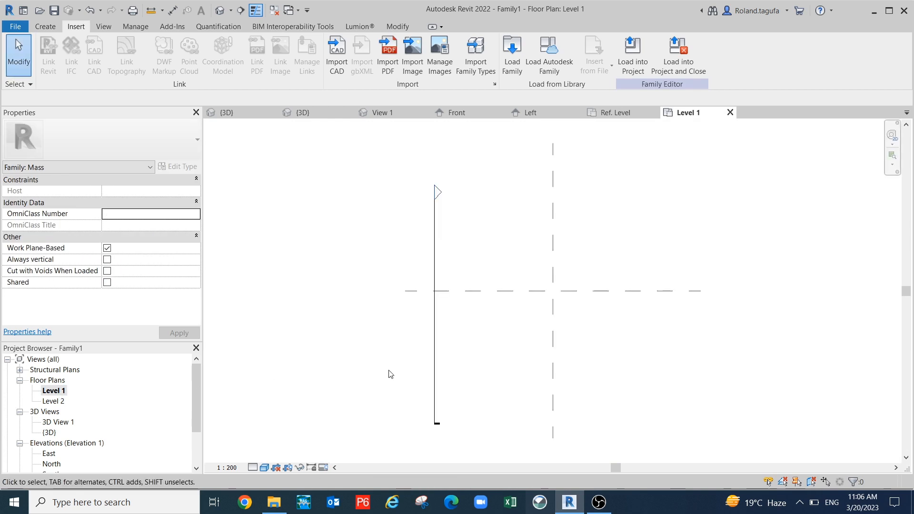
{"action": "scroll", "coordinate": [493, 319], "scroll_direction": "up", "scroll_amount": 1}
{"action": "left_click", "coordinate": [425, 333]}
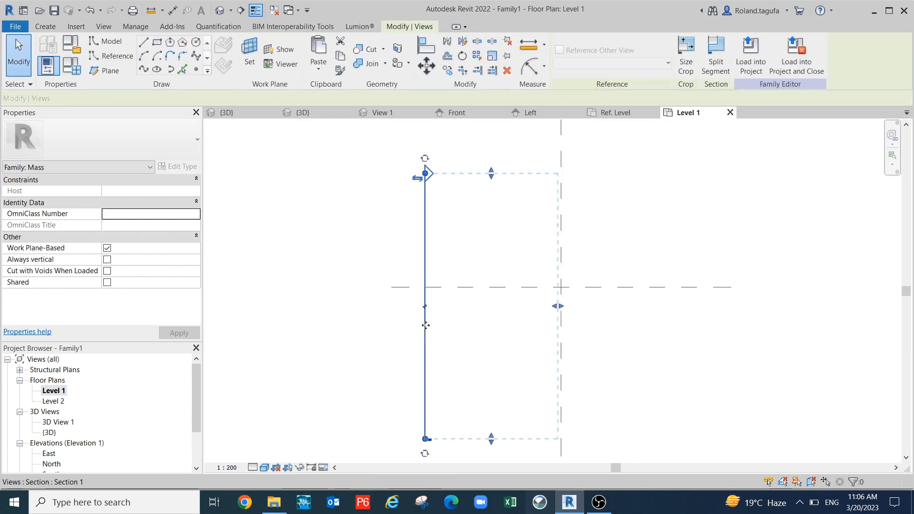
{"action": "key", "text": "Delete"}
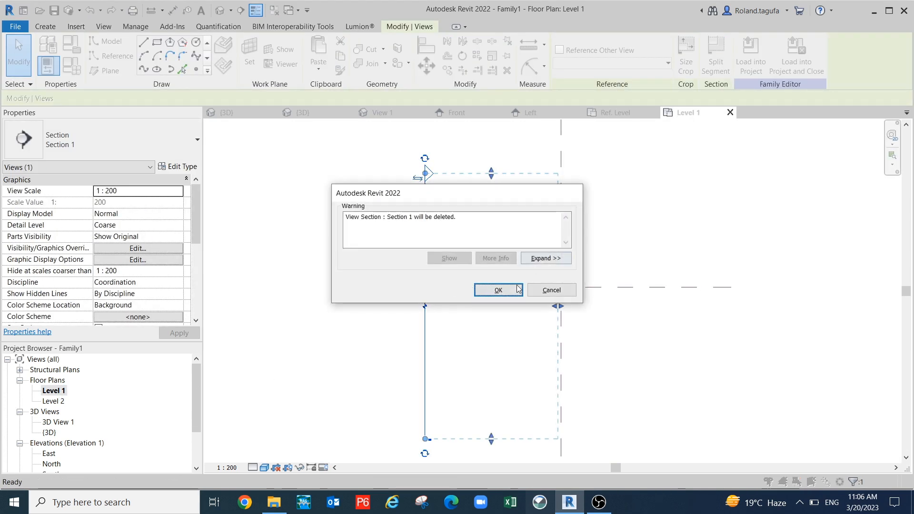
{"action": "left_click", "coordinate": [498, 290]}
{"action": "middle_click_drag", "start_coordinate": [639, 316], "coordinate": [598, 298]}
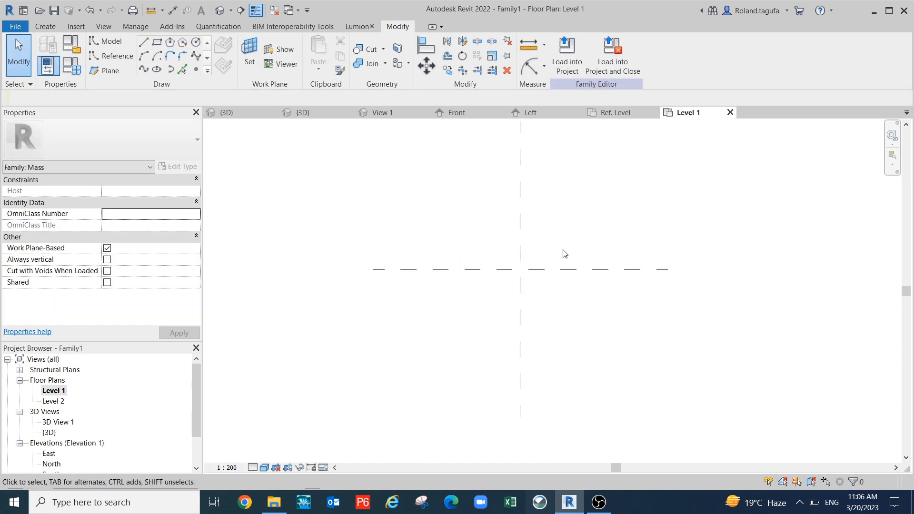
{"action": "mouse_move", "coordinate": [535, 261]}
{"action": "middle_mouse_down"}
{"action": "mouse_move", "coordinate": [537, 237]}
{"action": "mouse_move", "coordinate": [536, 251]}
{"action": "middle_mouse_up"}
{"action": "scroll", "coordinate": [536, 237], "scroll_direction": "up", "scroll_amount": 1}
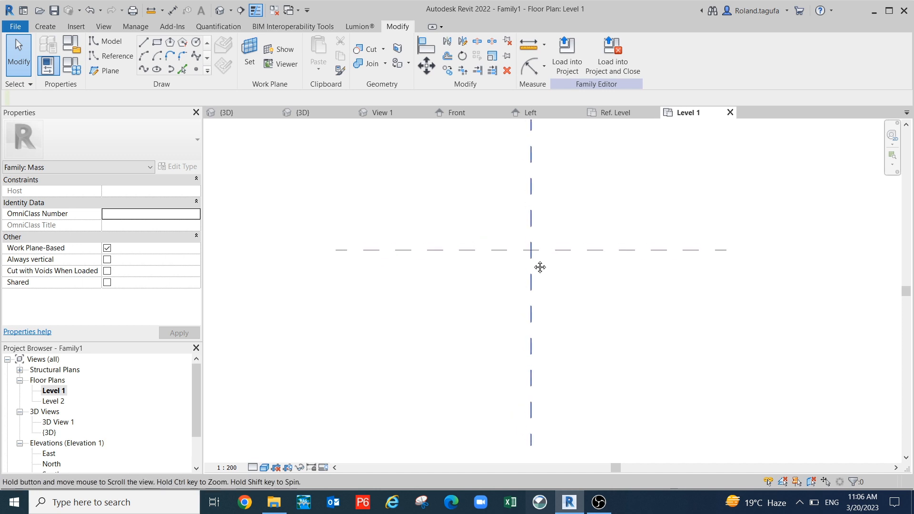
{"action": "left_click", "coordinate": [248, 113]}
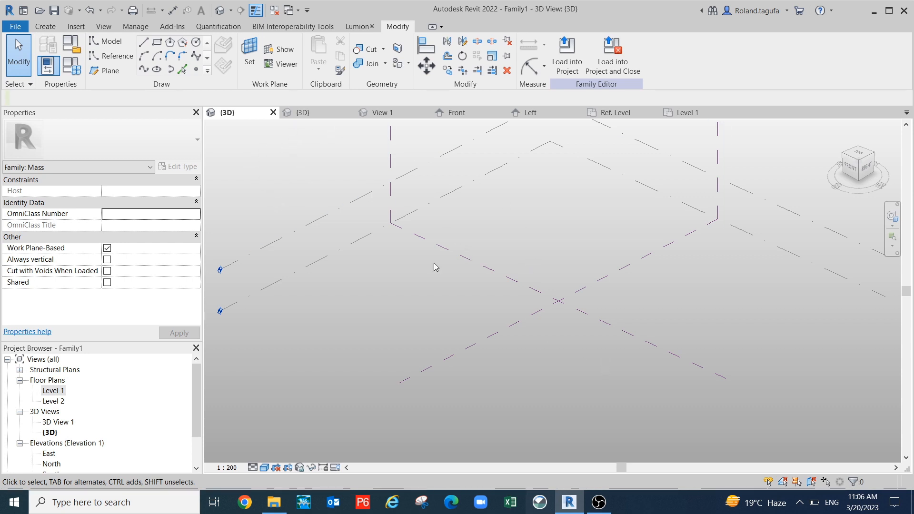
{"action": "left_click", "coordinate": [688, 113]}
- Draw a model-line circle with a radius of 12 on Level 1, centred on the intersection of the reference planes
{"action": "middle_click_drag", "start_coordinate": [606, 274], "coordinate": [623, 281]}
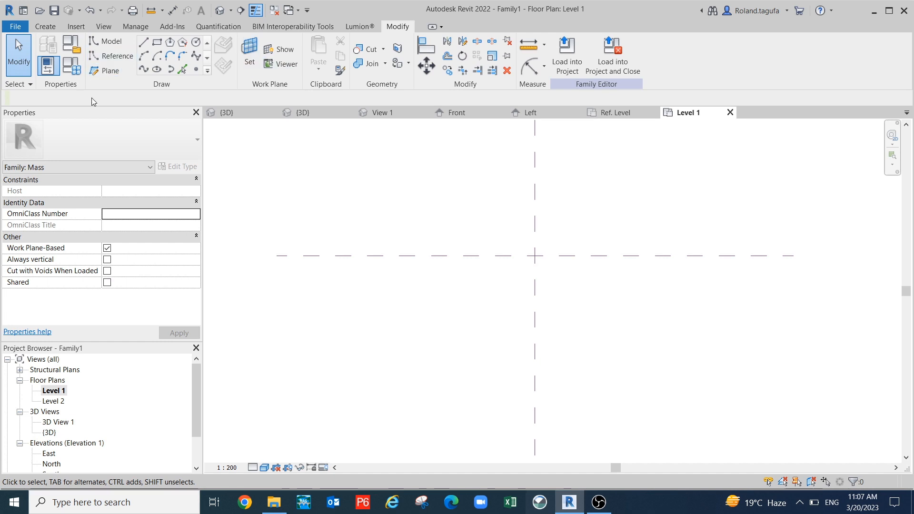
{"action": "left_click", "coordinate": [195, 43]}
{"action": "left_click", "coordinate": [534, 256]}
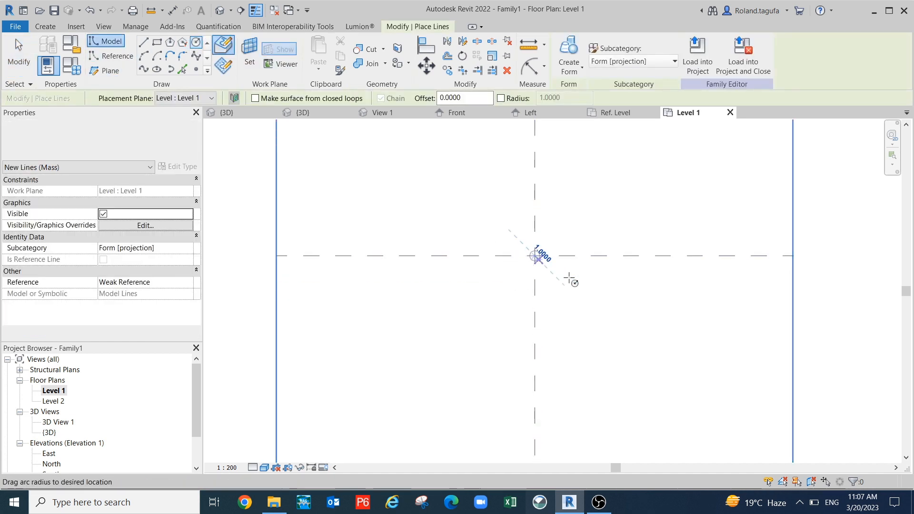
{"action": "left_click", "coordinate": [595, 285]}
{"action": "key", "text": "Escape"}
{"action": "key", "text": "Escape"}
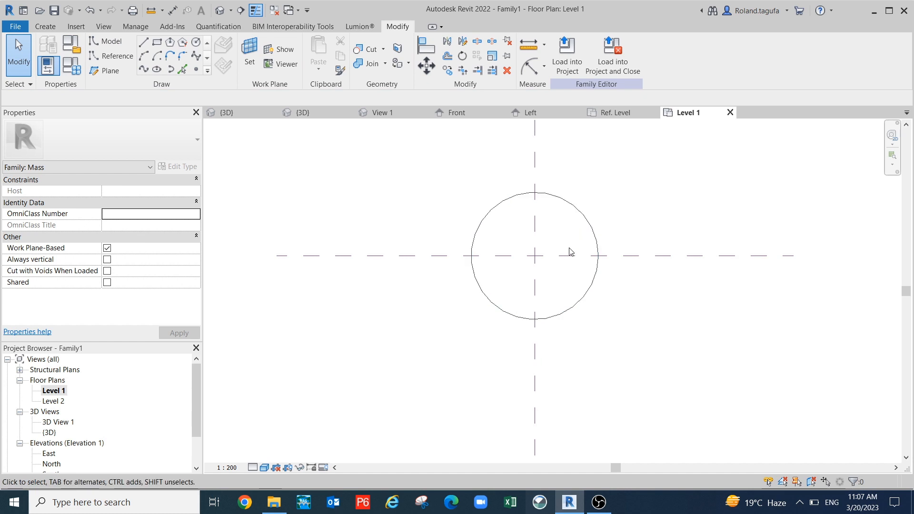
- Turn on the centre mark visibility for the circle
{"action": "left_click", "coordinate": [590, 226]}
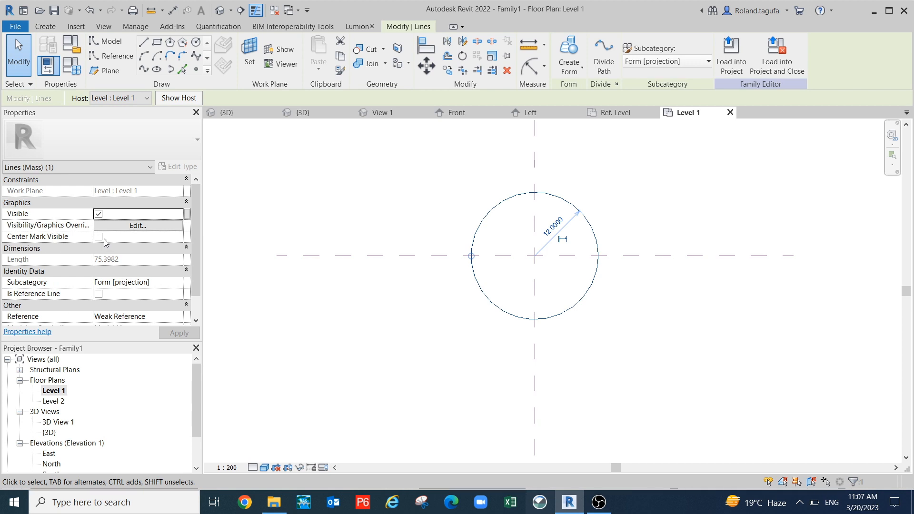
{"action": "left_click", "coordinate": [100, 237]}
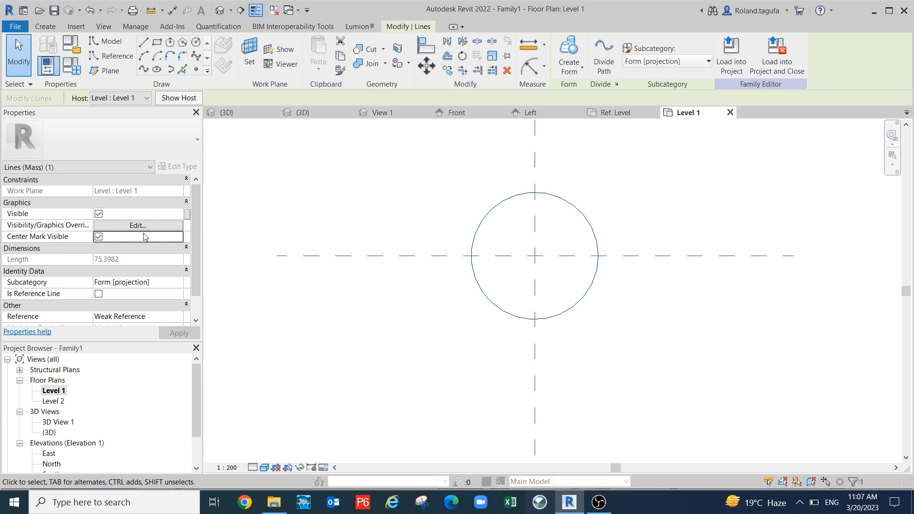
{"action": "scroll", "coordinate": [619, 322], "scroll_direction": "up", "scroll_amount": 2}
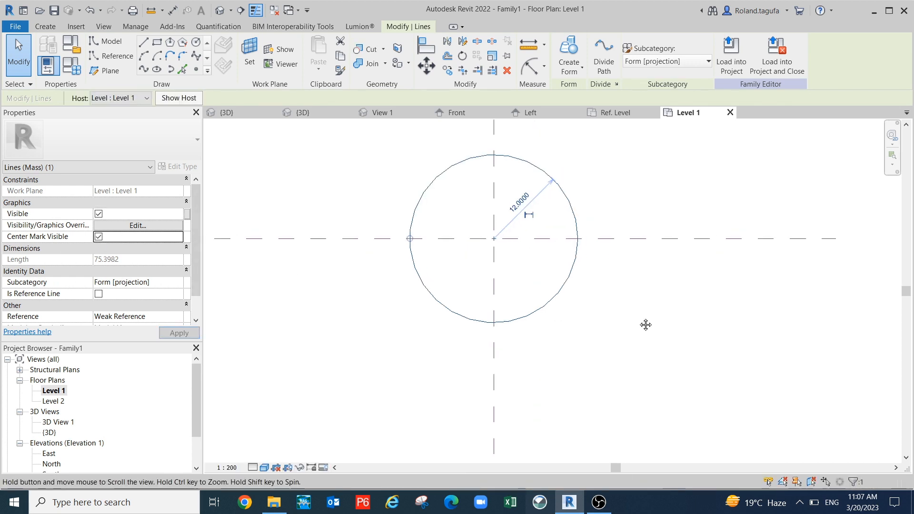
- Align the circle's centre with both reference planes and lock the alignments
{"action": "left_click", "coordinate": [426, 46]}
{"action": "left_click", "coordinate": [504, 249]}
{"action": "middle_click_drag", "start_coordinate": [553, 217], "coordinate": [555, 262]}
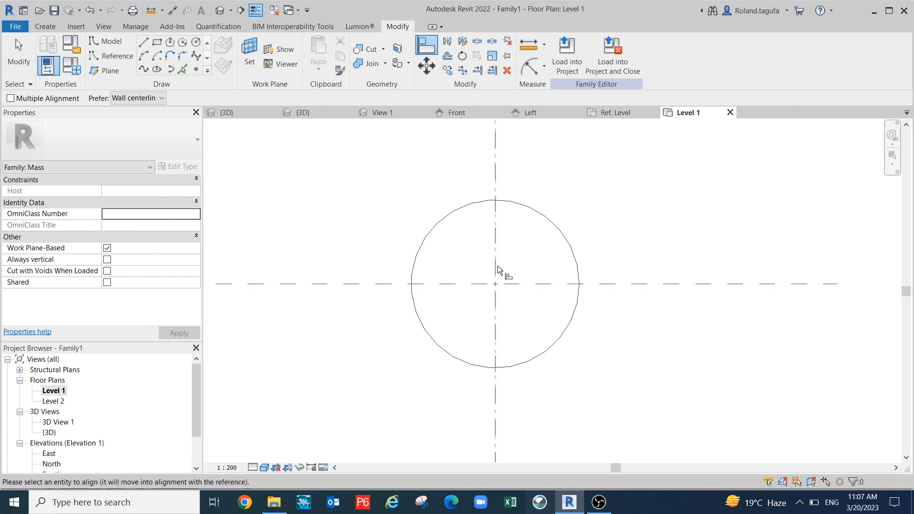
{"action": "scroll", "coordinate": [561, 305], "scroll_direction": "down", "scroll_amount": 1}
{"action": "key", "text": "Escape"}
- Convert the circle's temporary radius dimension into a permanent dimension
{"action": "left_click", "coordinate": [552, 235]}
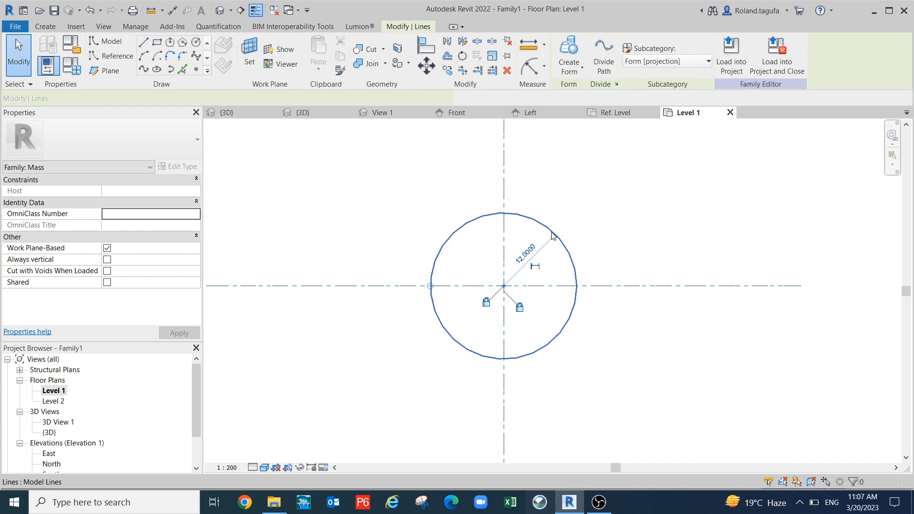
{"action": "scroll", "coordinate": [534, 267], "scroll_direction": "up", "scroll_amount": 2}
{"action": "left_click", "coordinate": [534, 266]}
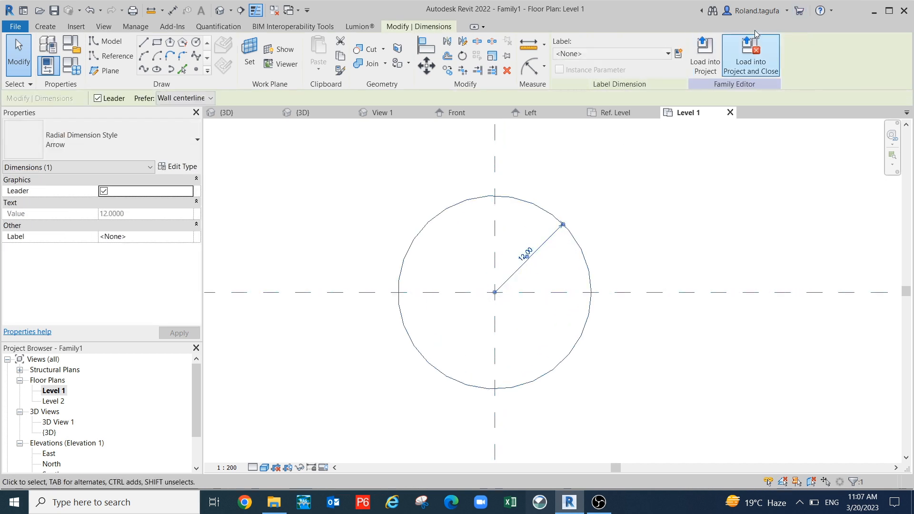
- Label the radius dimension with a new family type parameter named R, grouped under Dimensions
{"action": "left_click", "coordinate": [679, 54]}
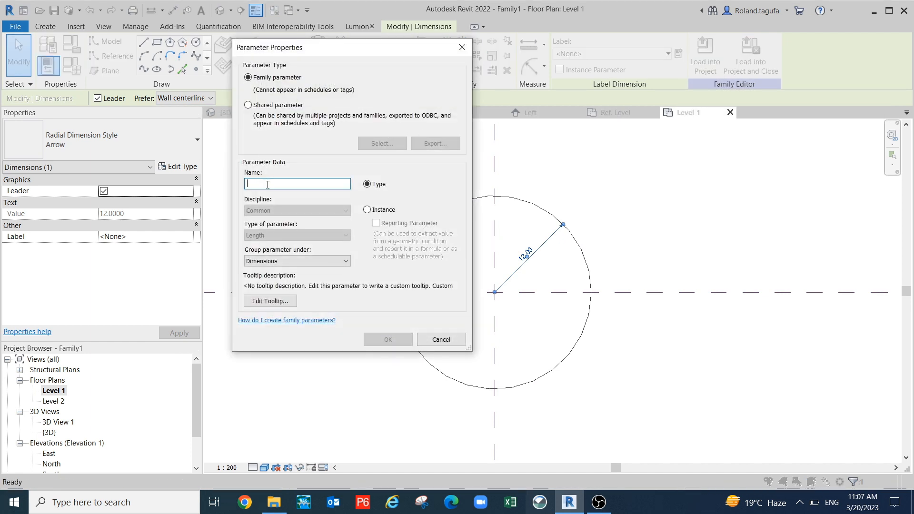
{"action": "type", "text": "ra"}
{"action": "key", "text": "BackSpace"}
{"action": "key", "text": "BackSpace"}
{"action": "type", "text": "r"}
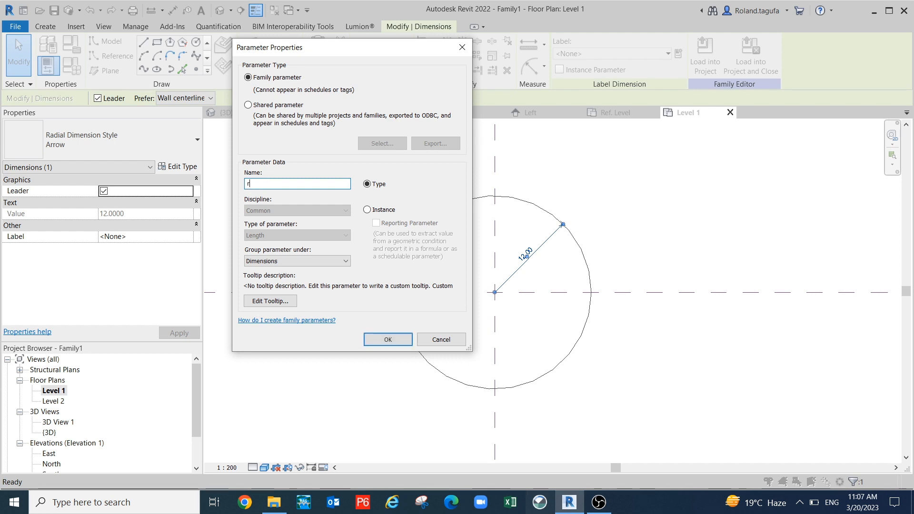
{"action": "key", "text": "BackSpace"}
{"action": "type", "text": "R"}
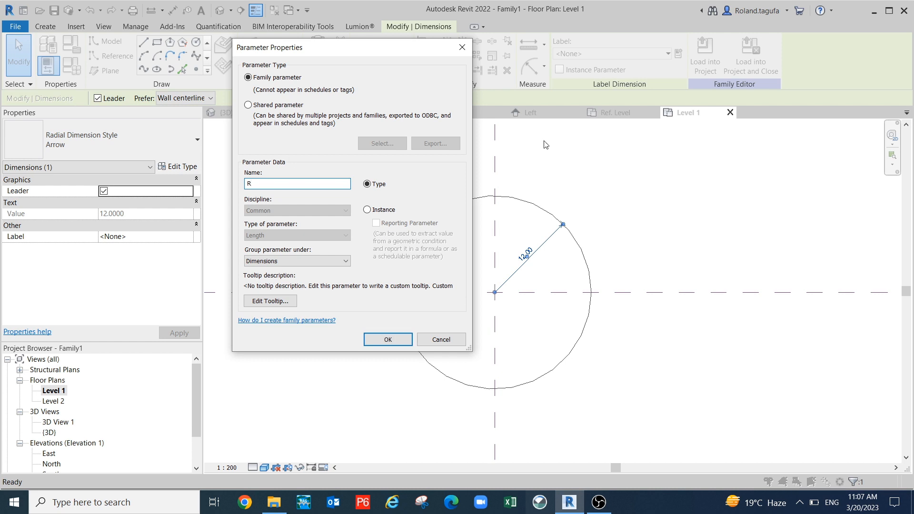
{"action": "left_click", "coordinate": [374, 341]}
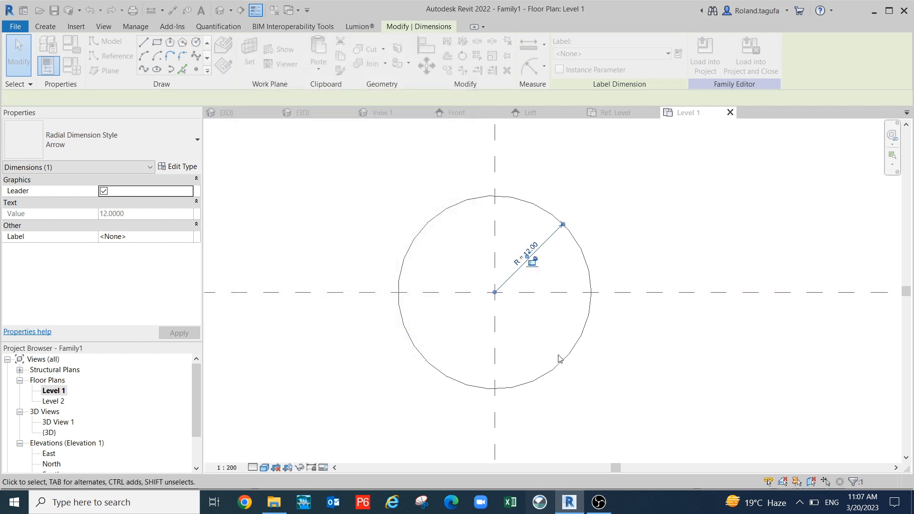
- Switch from the Level 1 floor plan to the 3D view of the mass family
{"action": "scroll", "coordinate": [557, 364], "scroll_direction": "down", "scroll_amount": 2}
{"action": "mouse_move", "coordinate": [557, 365]}
{"action": "middle_mouse_down"}
{"action": "mouse_move", "coordinate": [526, 341]}
{"action": "mouse_move", "coordinate": [556, 347]}
{"action": "middle_mouse_up"}
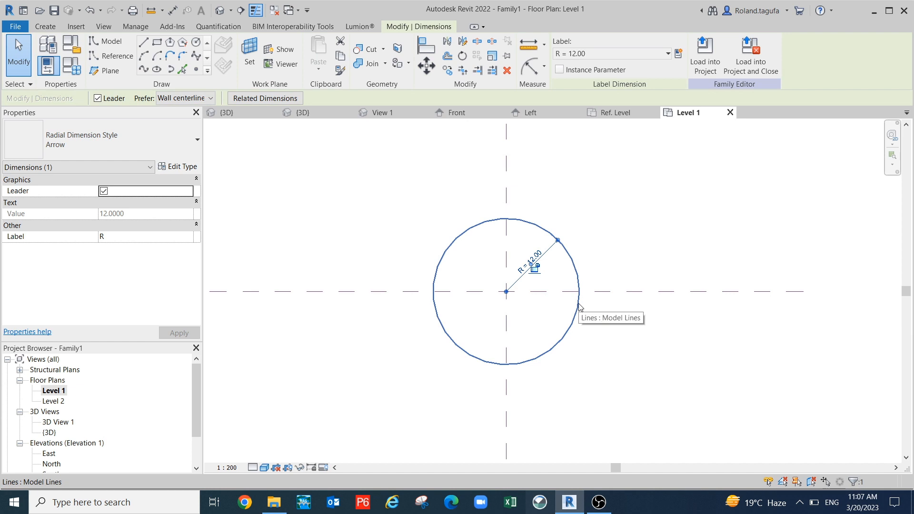
{"action": "scroll", "coordinate": [591, 234], "scroll_direction": "up", "scroll_amount": 1}
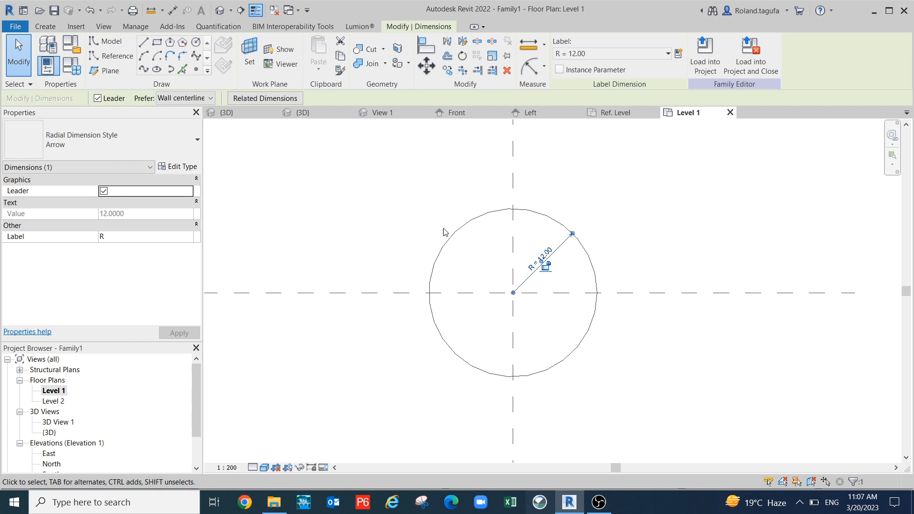
{"action": "left_click", "coordinate": [238, 116]}
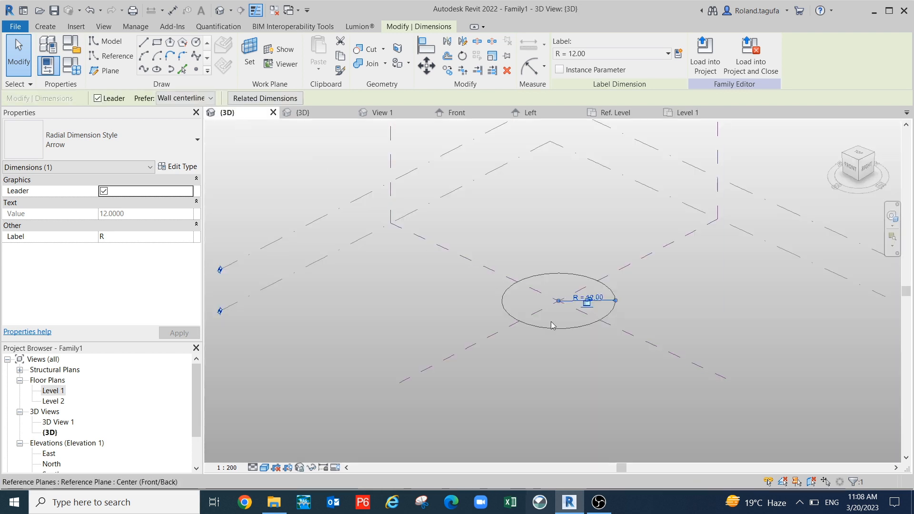
- Create a solid form from the model-line circle, previewing the sphere and choosing the cylinder
{"action": "left_click", "coordinate": [580, 328]}
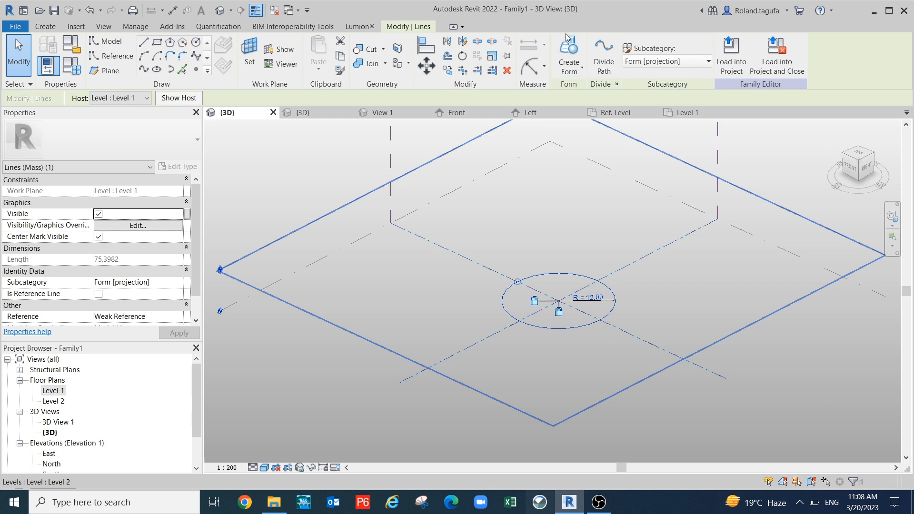
{"action": "left_click", "coordinate": [578, 51]}
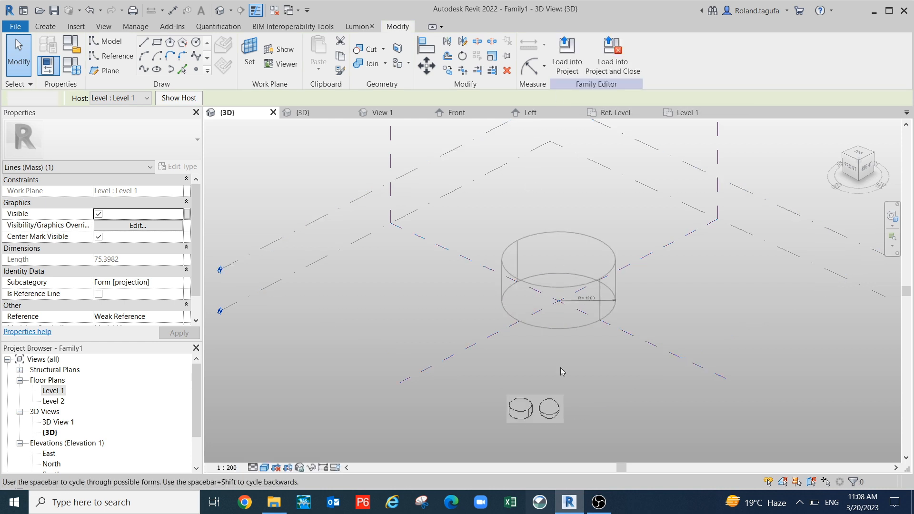
{"action": "left_click", "coordinate": [524, 410]}
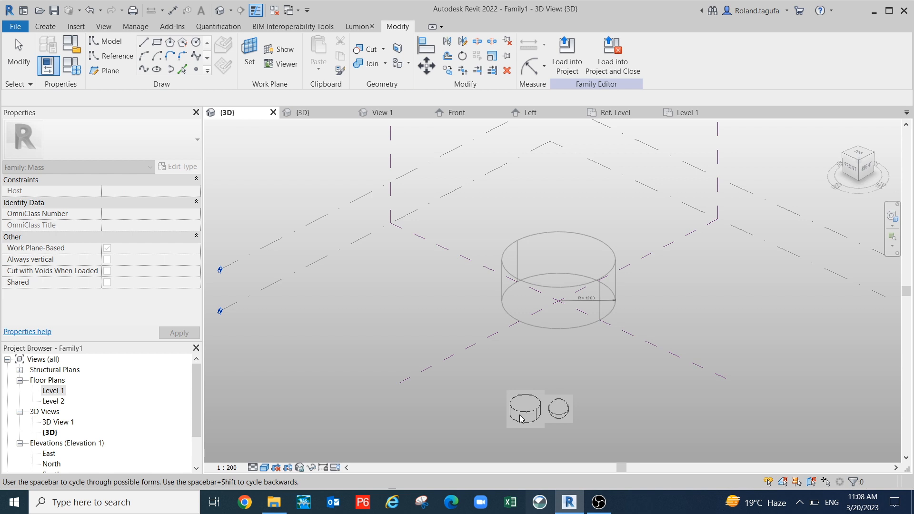
{"action": "left_click", "coordinate": [554, 413]}
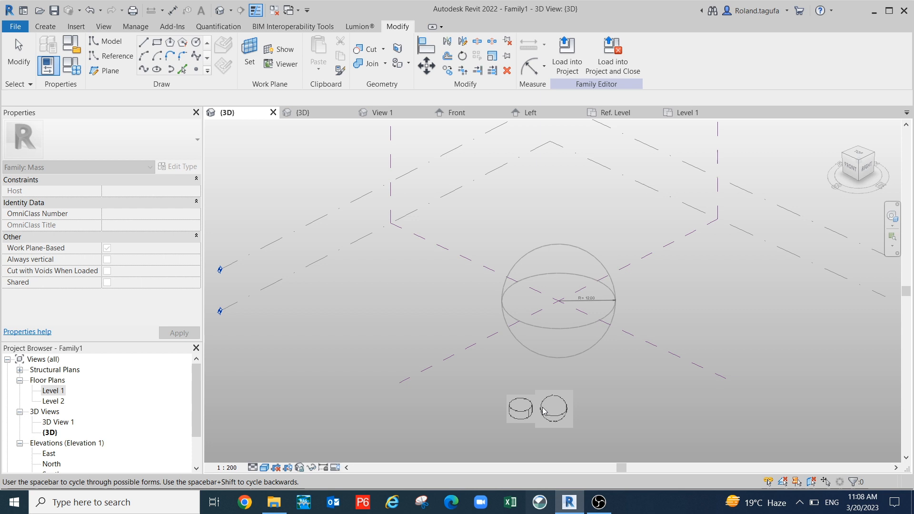
{"action": "left_click", "coordinate": [519, 412]}
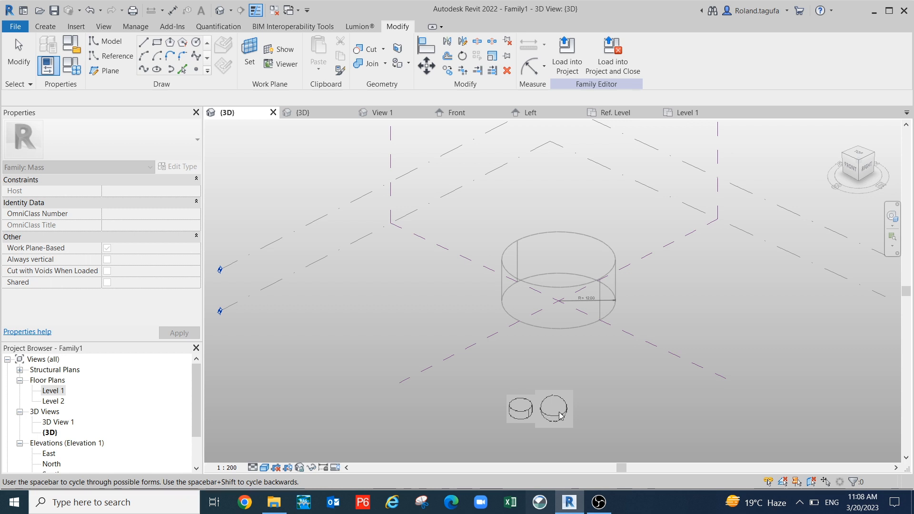
{"action": "left_click", "coordinate": [521, 415]}
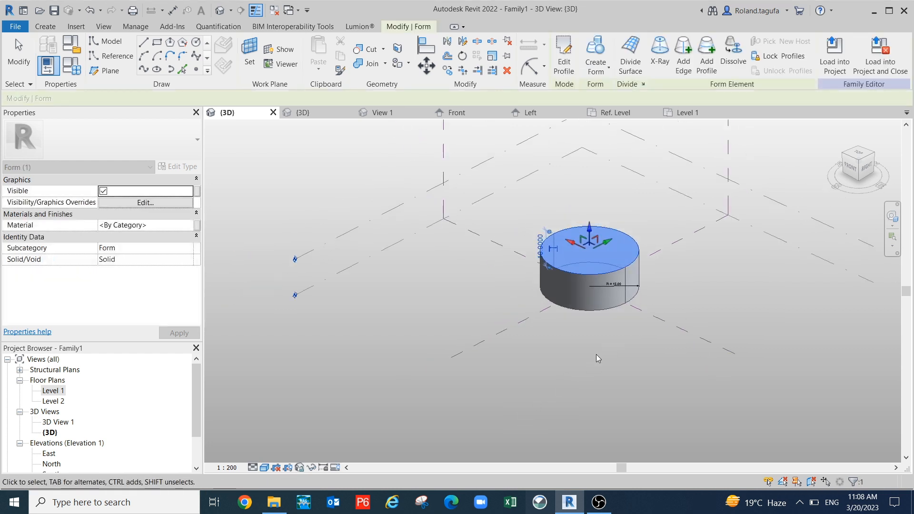
- Try to move the cylinder's top face along its vertical axis, and clear the selection
{"action": "middle_click_drag", "start_coordinate": [596, 354], "coordinate": [595, 316], "text": "shift"}
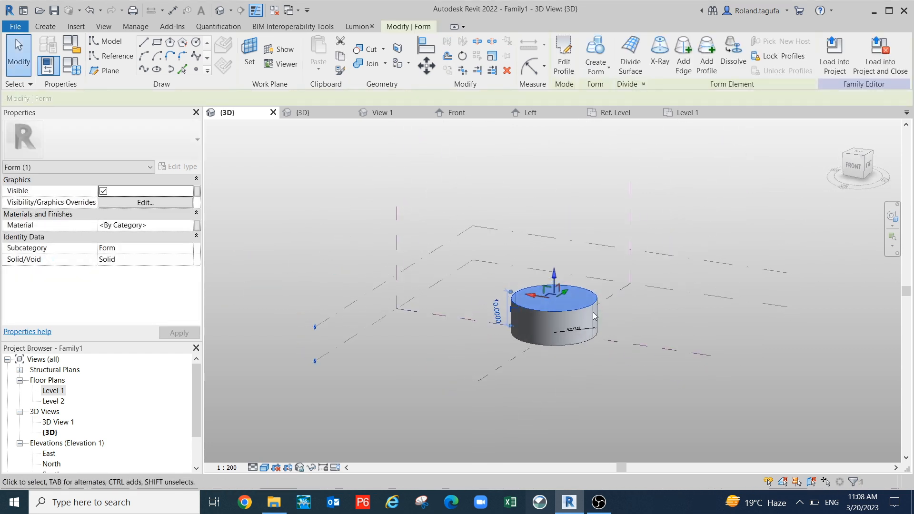
{"action": "left_click_drag", "start_coordinate": [554, 280], "coordinate": [558, 275]}
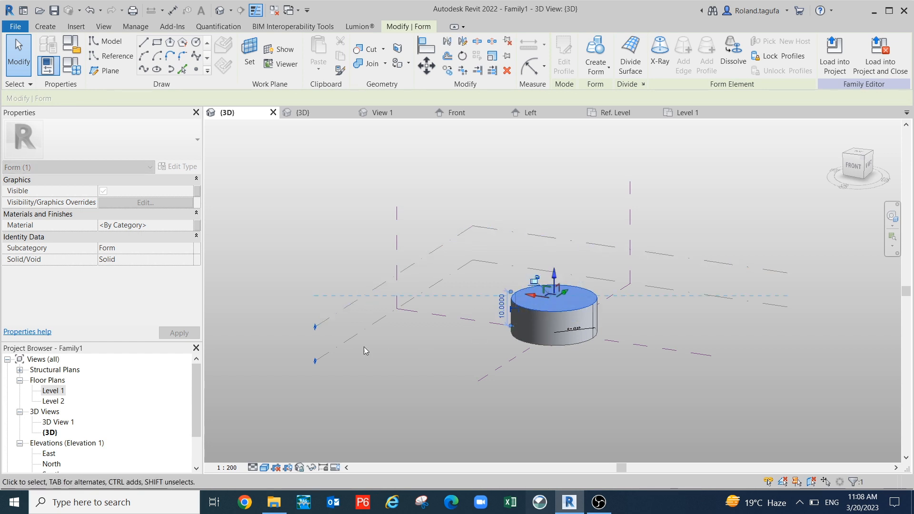
{"action": "scroll", "coordinate": [327, 328], "scroll_direction": "up", "scroll_amount": 4}
{"action": "scroll", "coordinate": [468, 347], "scroll_direction": "down", "scroll_amount": 3}
{"action": "middle_click_drag", "start_coordinate": [509, 364], "coordinate": [524, 382], "text": "shift"}
{"action": "left_click", "coordinate": [568, 408]}
{"action": "middle_click_drag", "start_coordinate": [682, 393], "coordinate": [620, 327], "text": "shift"}
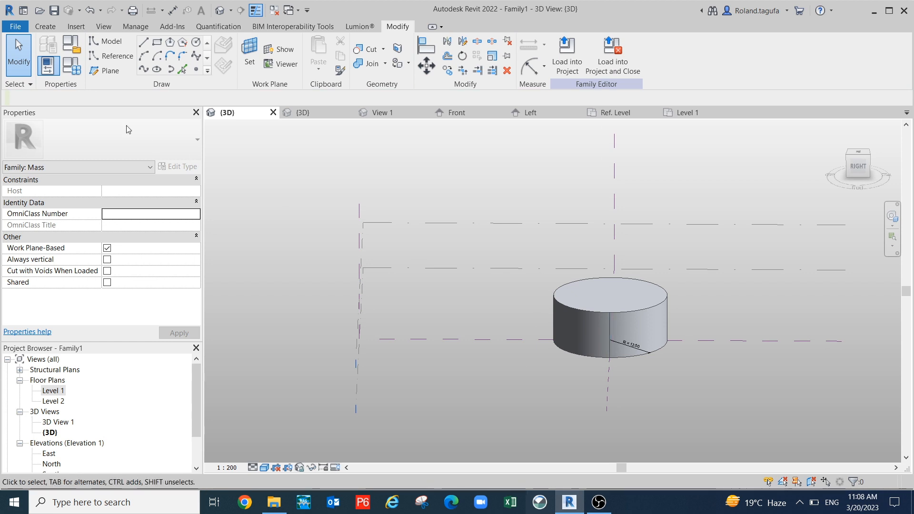
- Set the R parameter of the model-line cylinder to 15 in Family Types and apply it
{"action": "left_click", "coordinate": [73, 67]}
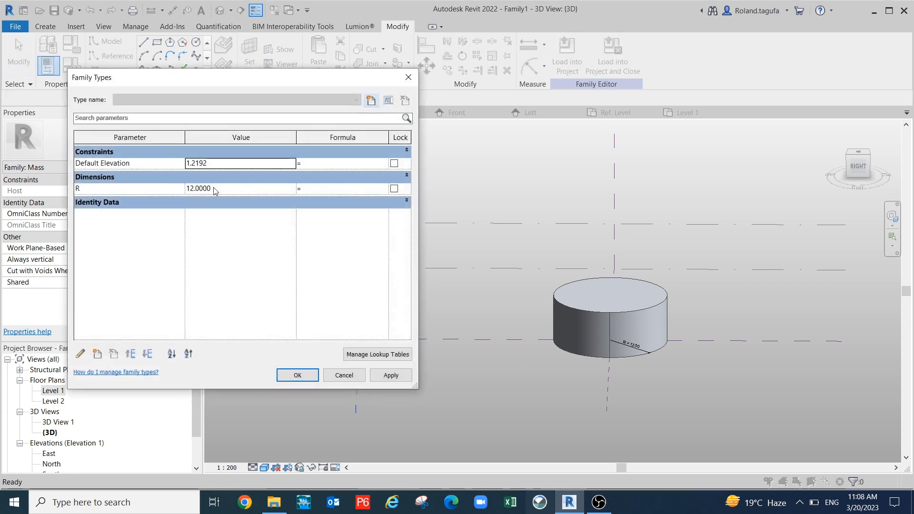
{"action": "left_click", "coordinate": [168, 187]}
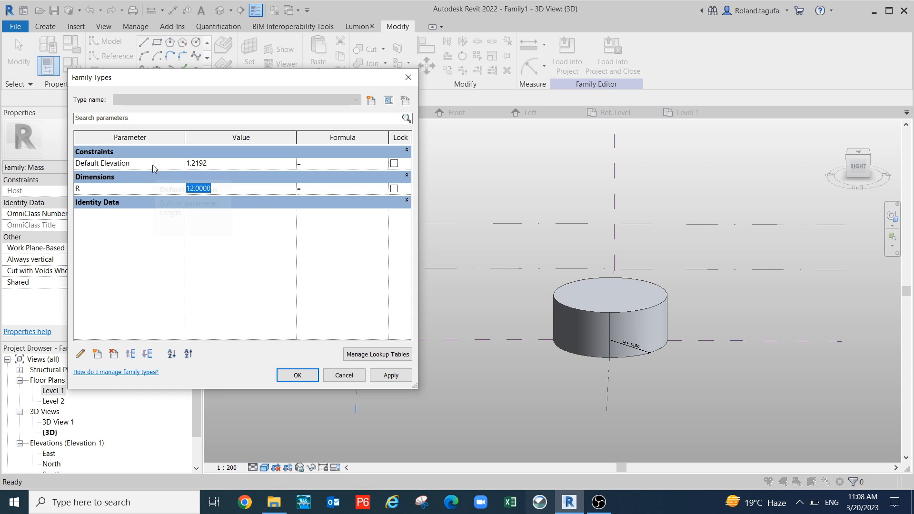
{"action": "type", "text": "15"}
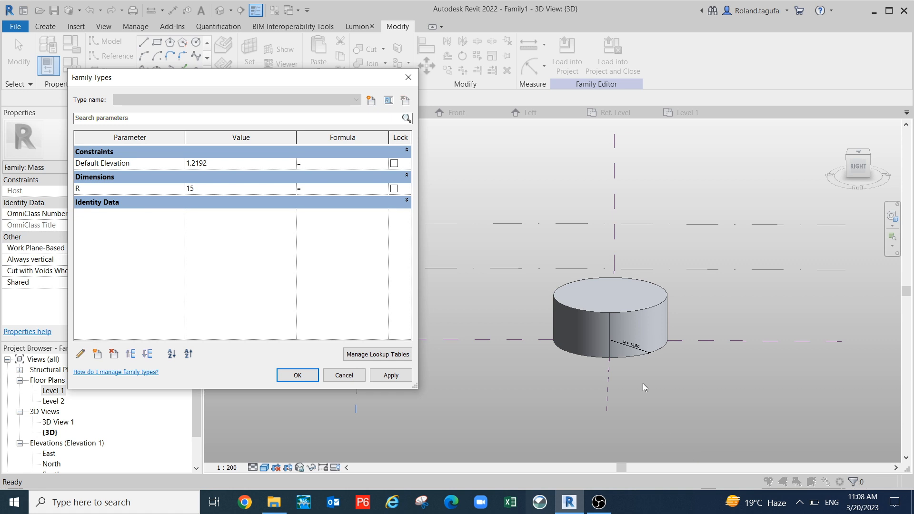
{"action": "left_click", "coordinate": [390, 375]}
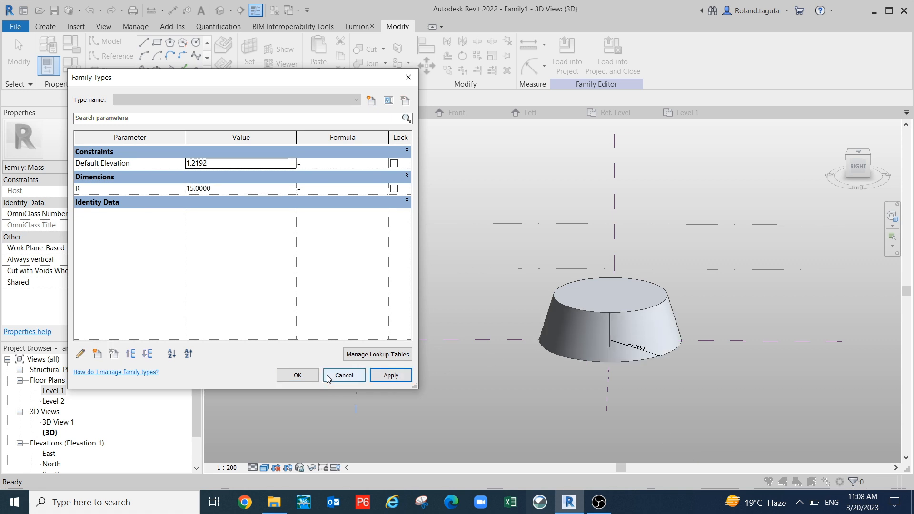
{"action": "left_click", "coordinate": [297, 376]}
- Undo the R parameter change and the creation of the cylinder form
{"action": "key", "text": "ctrl+z"}
{"action": "key", "text": "ctrl+z"}
{"action": "scroll", "coordinate": [498, 333], "scroll_direction": "up", "scroll_amount": 5}
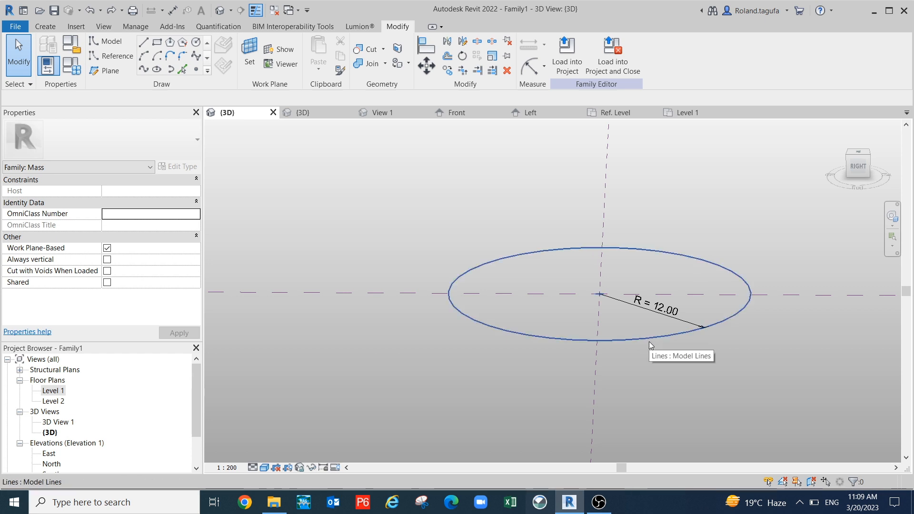
- Convert the model-line circle into a reference line and clear the selection
{"action": "left_click", "coordinate": [650, 342]}
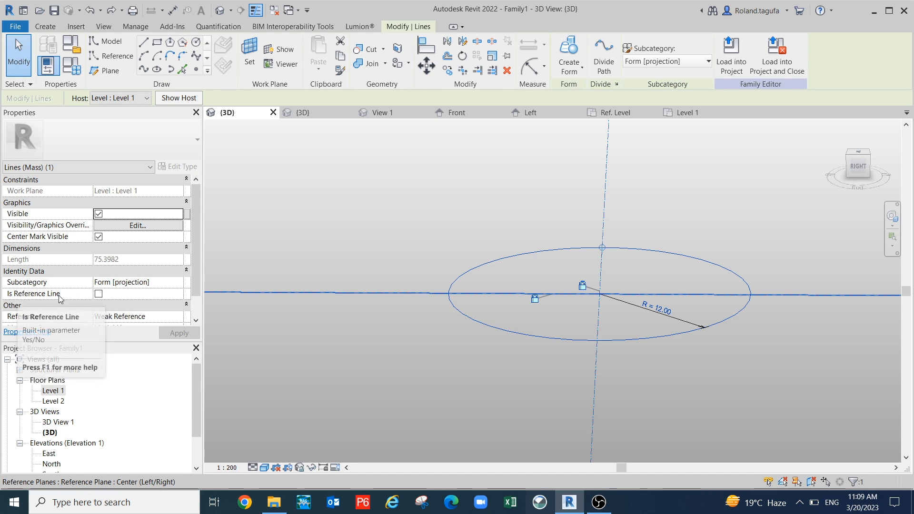
{"action": "left_click", "coordinate": [99, 294]}
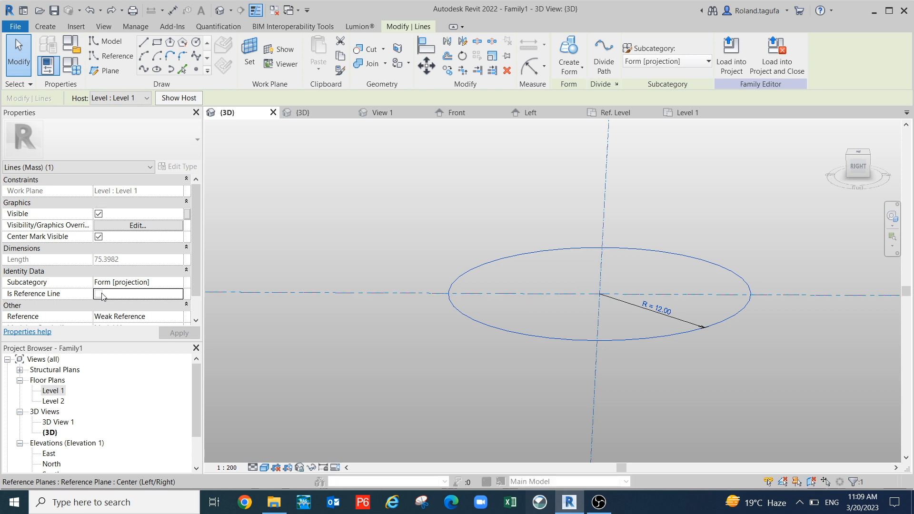
{"action": "scroll", "coordinate": [597, 410], "scroll_direction": "down", "scroll_amount": 4}
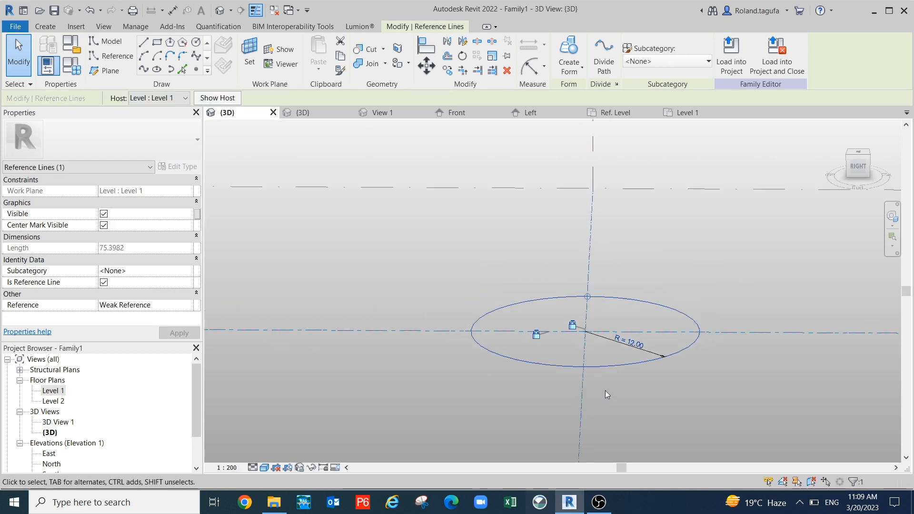
{"action": "left_click", "coordinate": [617, 395]}
- Create a solid cylinder form from the reference-line circle
{"action": "left_click", "coordinate": [616, 373]}
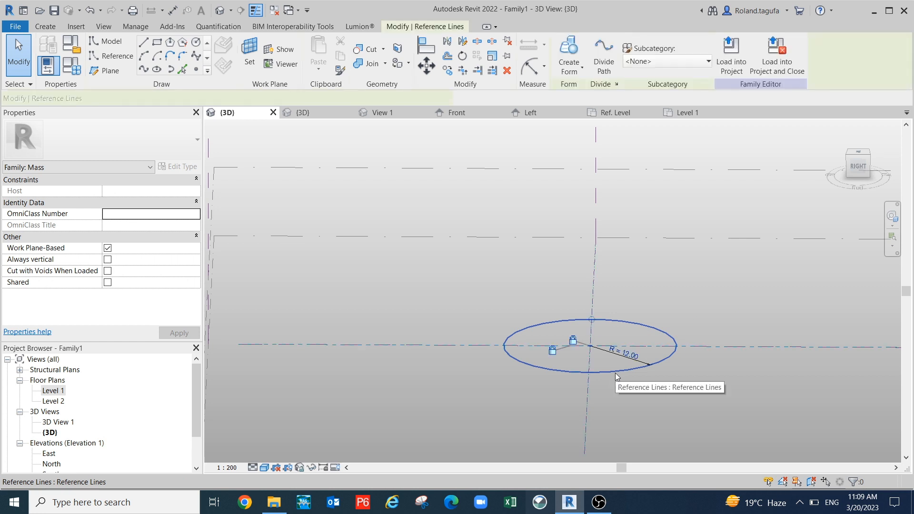
{"action": "left_click", "coordinate": [573, 52]}
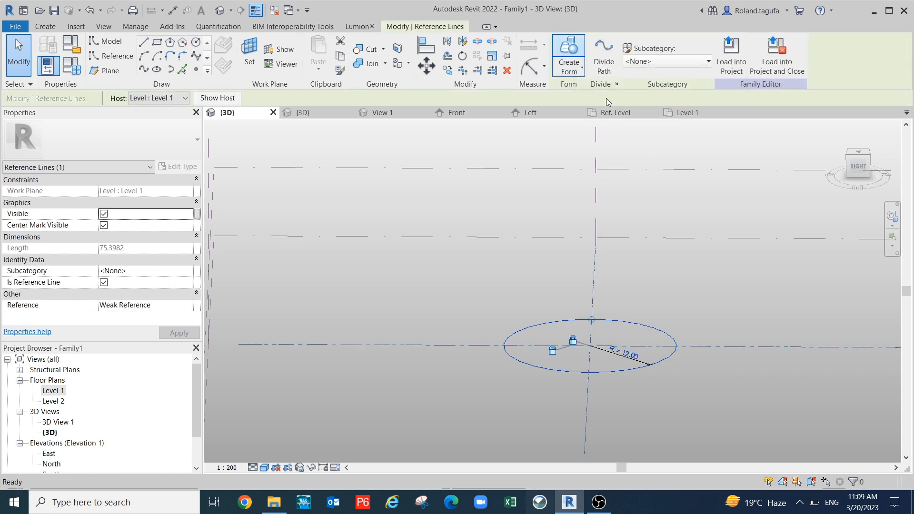
{"action": "left_click", "coordinate": [537, 383]}
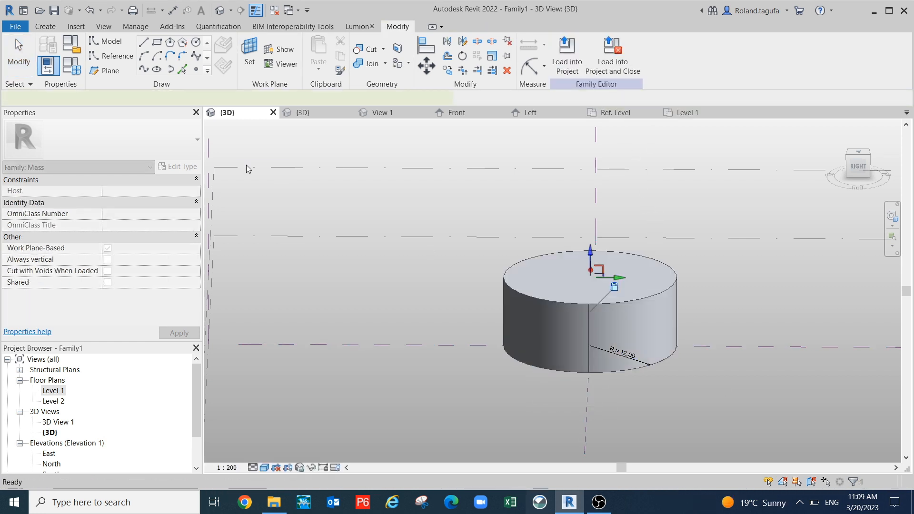
{"action": "scroll", "coordinate": [431, 305], "scroll_direction": "down", "scroll_amount": 2}
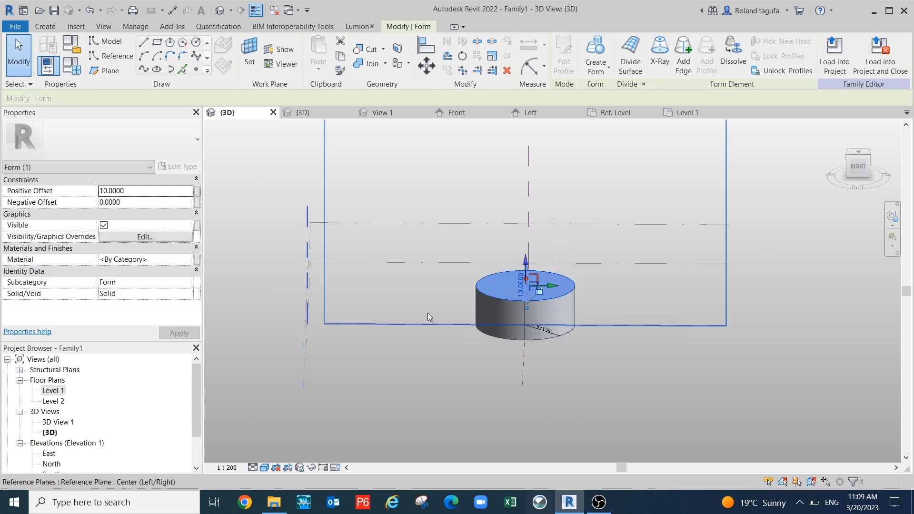
- Set the R parameter to 15 in Family Types for the reference-based cylinder and accept the change
{"action": "left_click", "coordinate": [72, 66]}
{"action": "left_click", "coordinate": [202, 189]}
{"action": "double_click", "coordinate": [202, 189]}
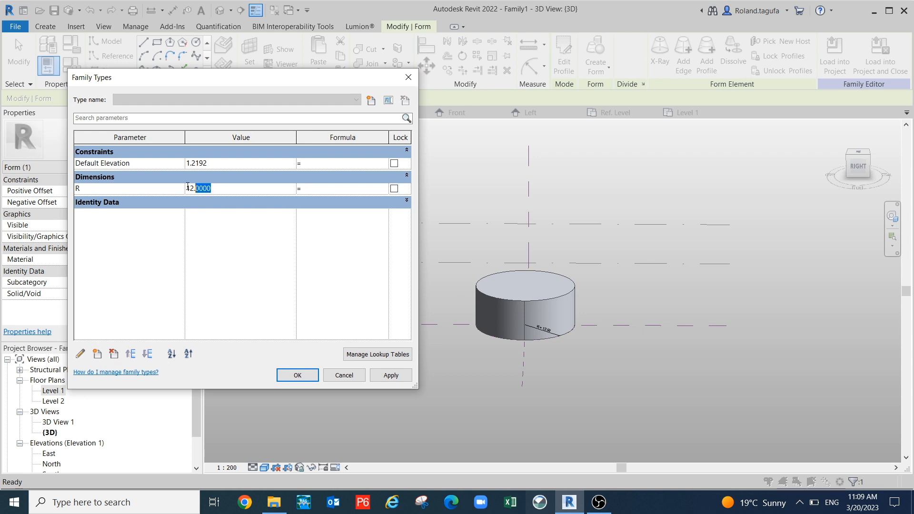
{"action": "type", "text": "15"}
{"action": "left_click", "coordinate": [388, 376]}
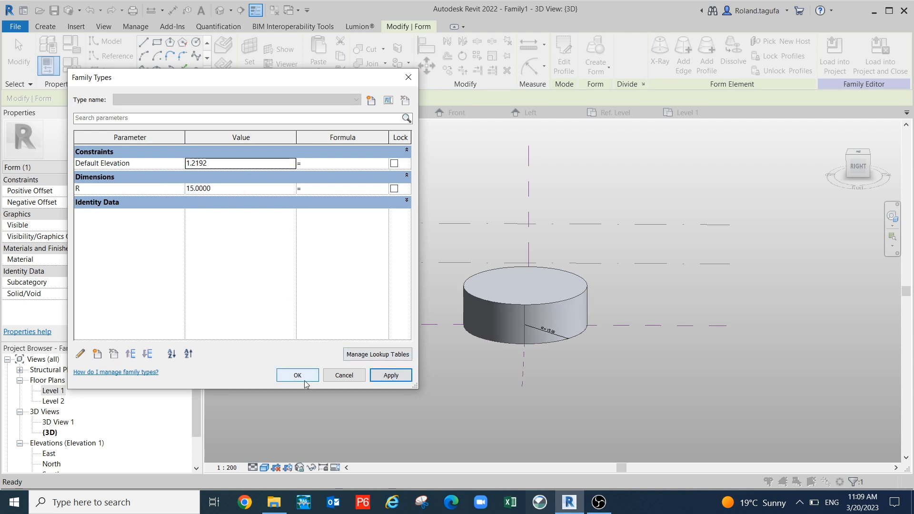
{"action": "left_click", "coordinate": [297, 376]}
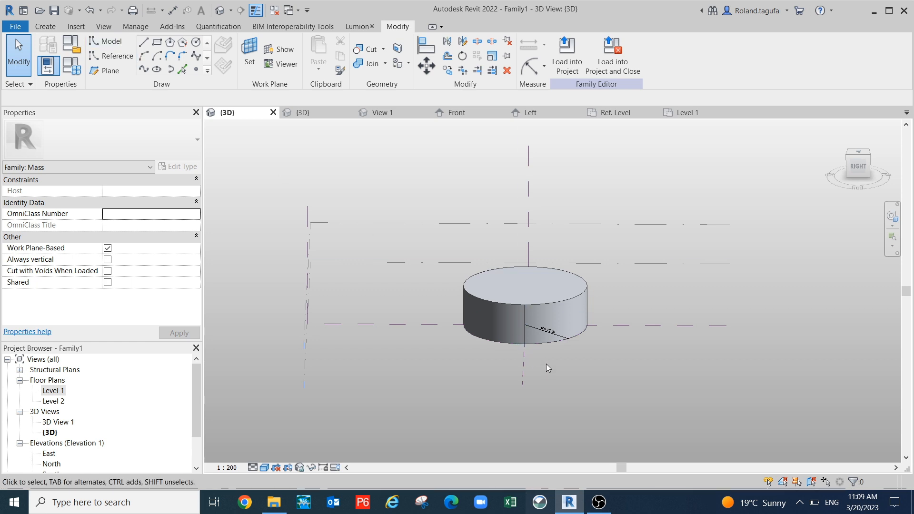
{"action": "middle_click_drag", "start_coordinate": [547, 364], "coordinate": [604, 323], "text": "shift"}
{"action": "scroll", "coordinate": [535, 350], "scroll_direction": "up", "scroll_amount": 2}
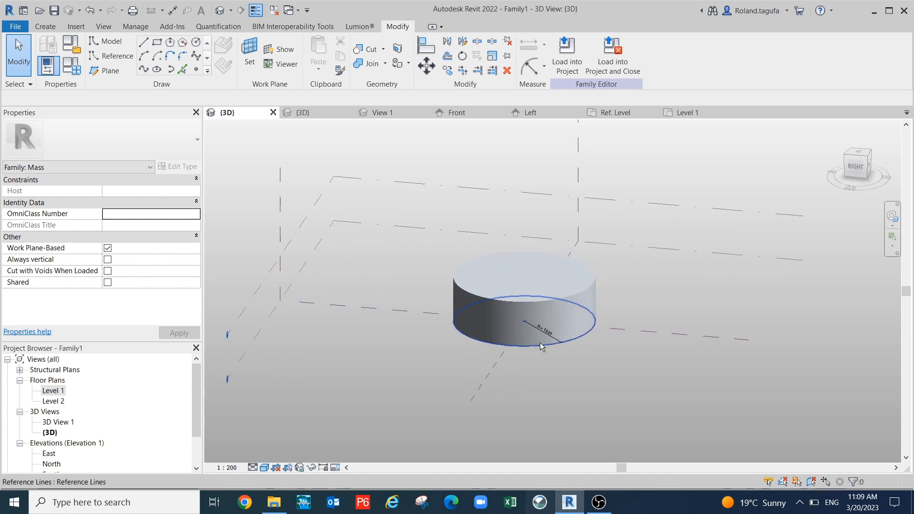
- Examine the cylinder form from several angles with its top face and shape handles selected
{"action": "scroll", "coordinate": [572, 282], "scroll_direction": "down", "scroll_amount": 2}
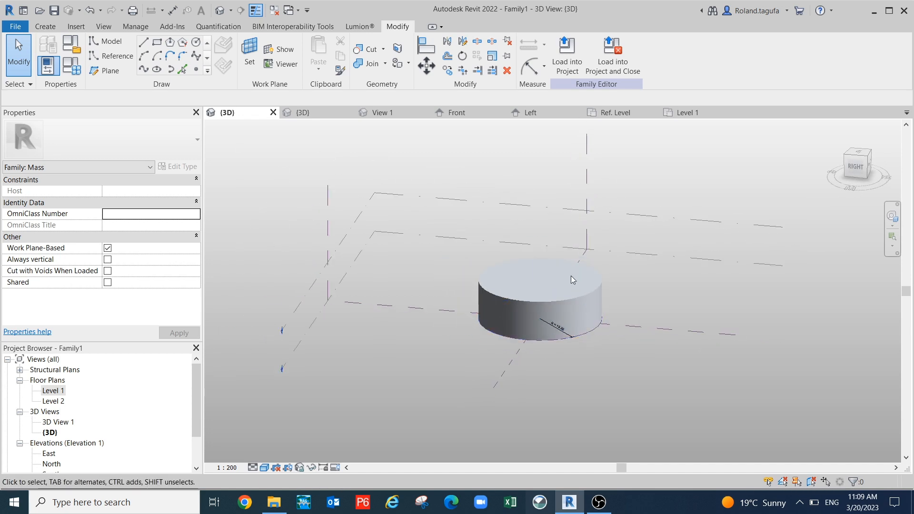
{"action": "left_click", "coordinate": [553, 299]}
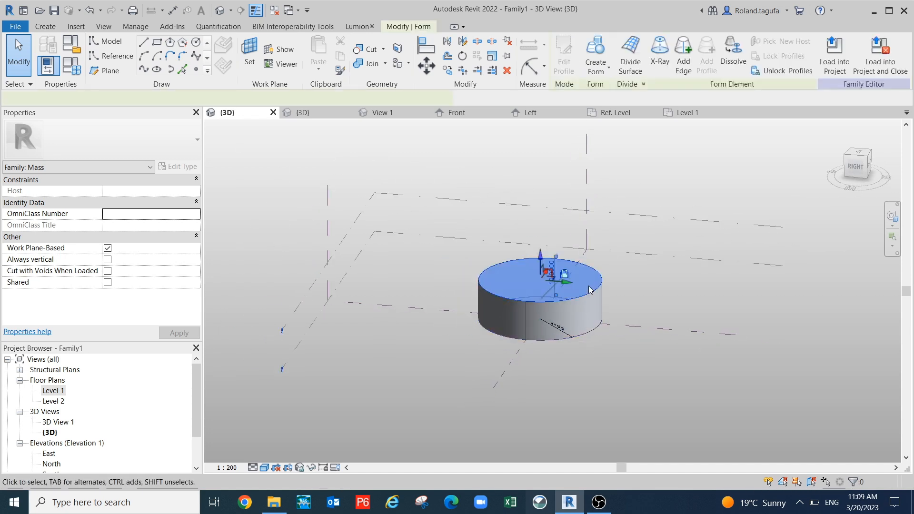
{"action": "middle_click_drag", "start_coordinate": [611, 337], "coordinate": [534, 249], "text": "shift"}
{"action": "mouse_move", "coordinate": [542, 251]}
{"action": "left_mouse_down"}
{"action": "mouse_move", "coordinate": [540, 202]}
{"action": "mouse_move", "coordinate": [541, 265]}
{"action": "mouse_move", "coordinate": [541, 251]}
{"action": "left_mouse_up"}
{"action": "middle_click_drag", "start_coordinate": [671, 354], "coordinate": [708, 343], "text": "shift"}
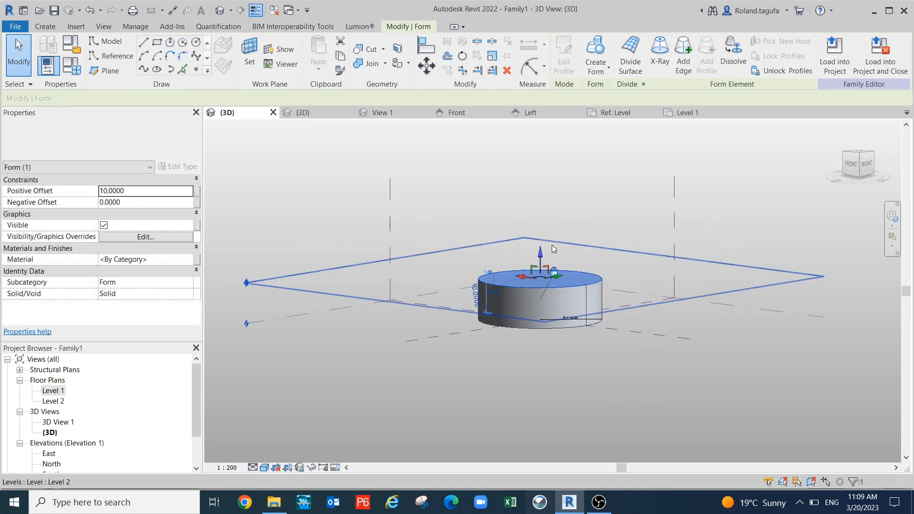
{"action": "left_click_drag", "start_coordinate": [539, 251], "coordinate": [540, 252]}
{"action": "middle_click_drag", "start_coordinate": [716, 368], "coordinate": [695, 413], "text": "shift"}
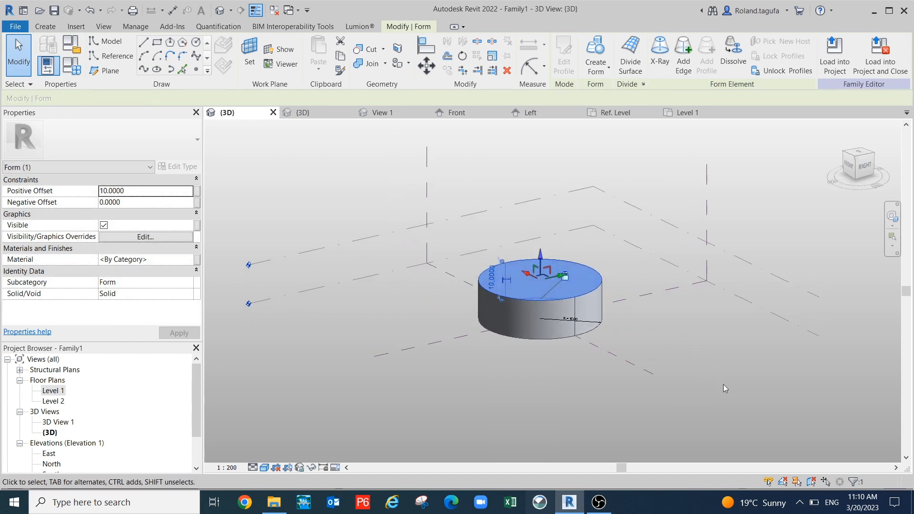
{"action": "left_click", "coordinate": [744, 382]}
{"action": "middle_click_drag", "start_coordinate": [750, 382], "coordinate": [564, 304], "text": "shift"}
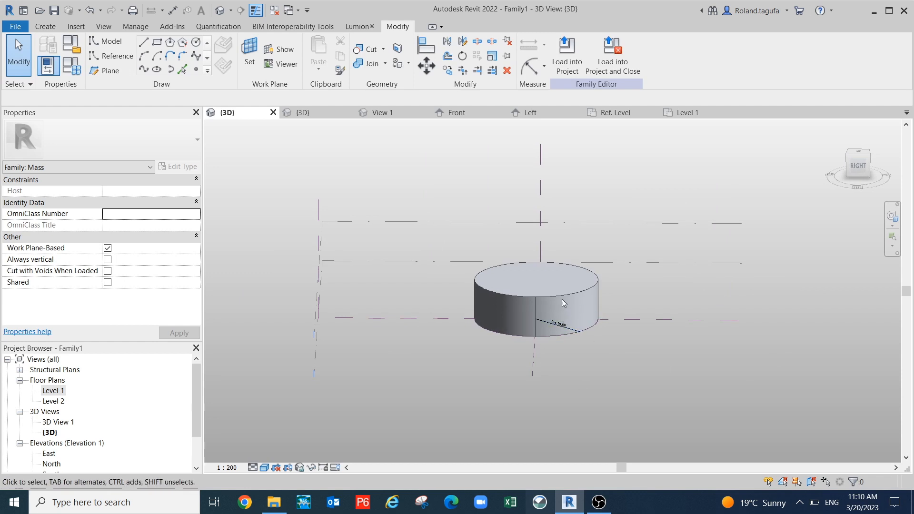
- Divide the half of the cylinder's curved side that faces the Right view into a UV grid surface
{"action": "key", "text": "Tab"}
{"action": "key", "text": "Tab"}
{"action": "left_click", "coordinate": [537, 316]}
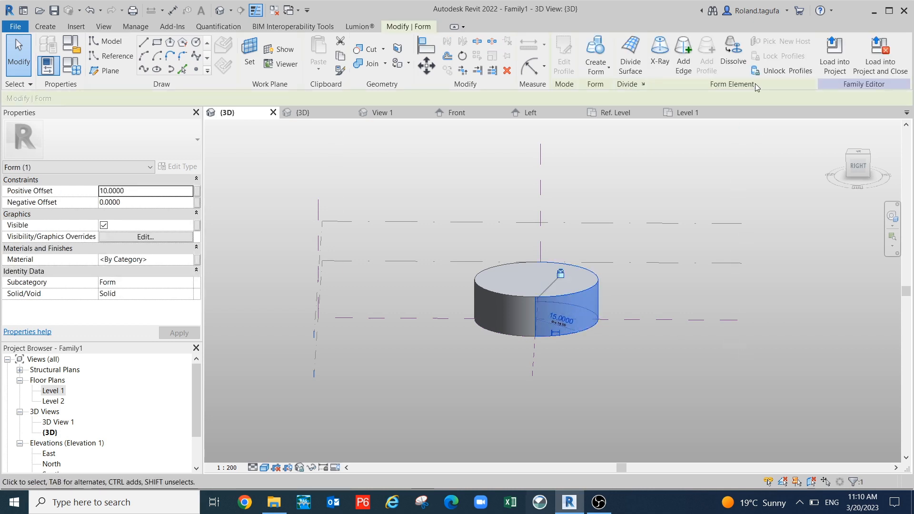
{"action": "left_click", "coordinate": [631, 67]}
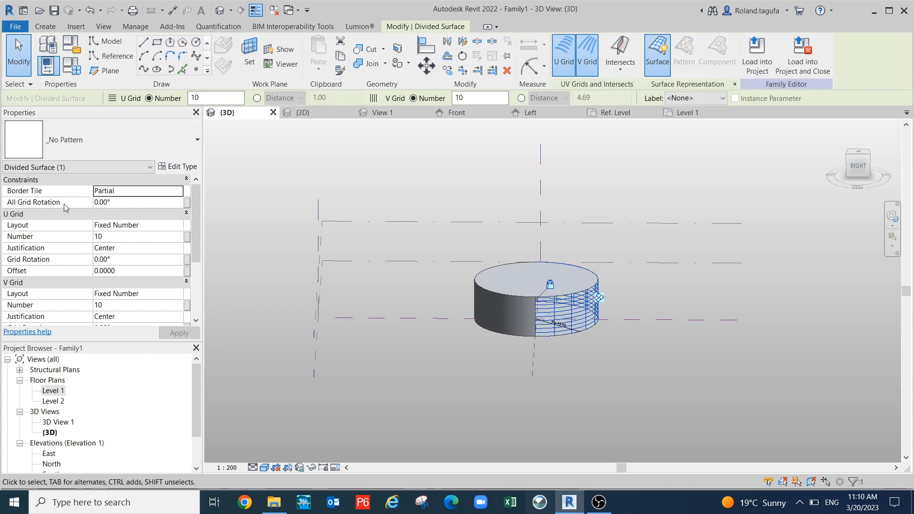
- Set the divided surface's U Grid number to 6 and V Grid number to 3
{"action": "left_click", "coordinate": [127, 236]}
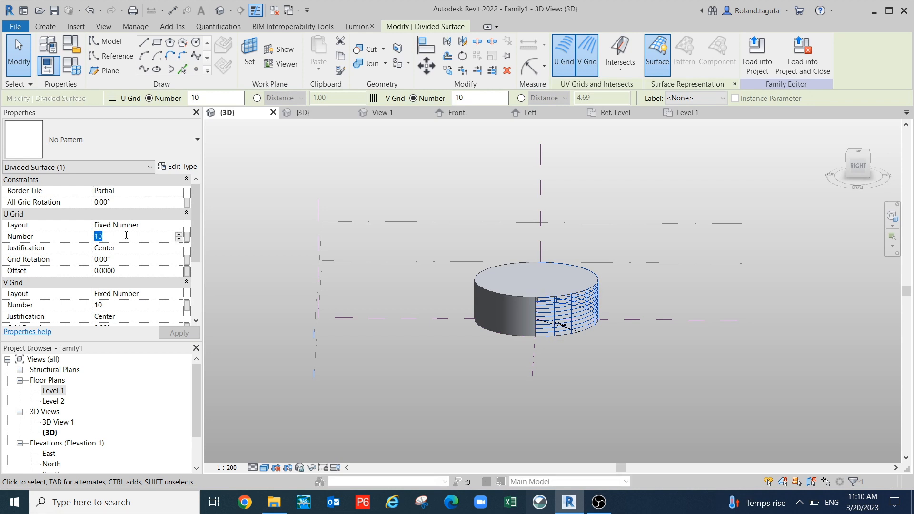
{"action": "type", "text": "6"}
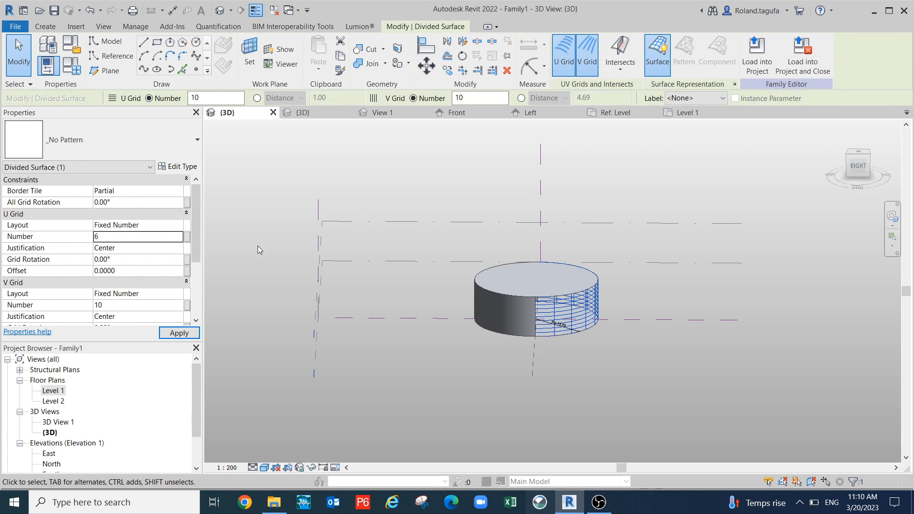
{"action": "left_click", "coordinate": [169, 332]}
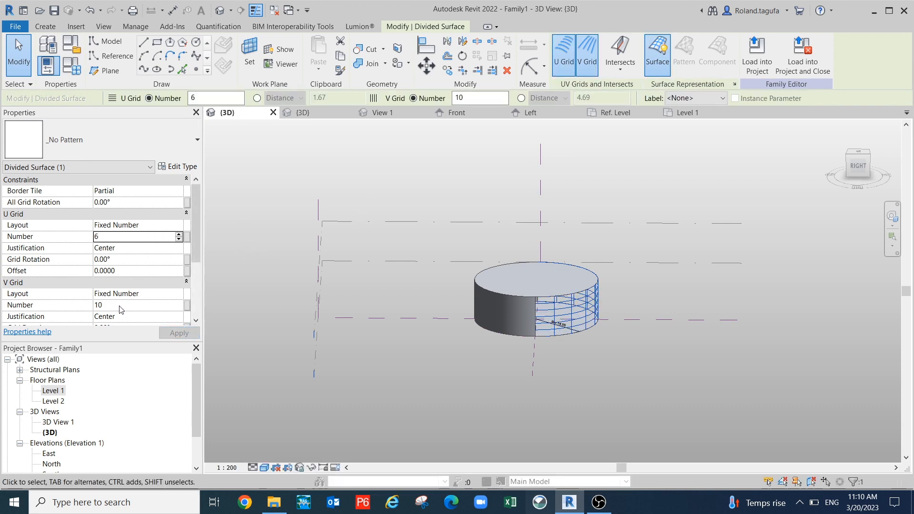
{"action": "left_click", "coordinate": [105, 310]}
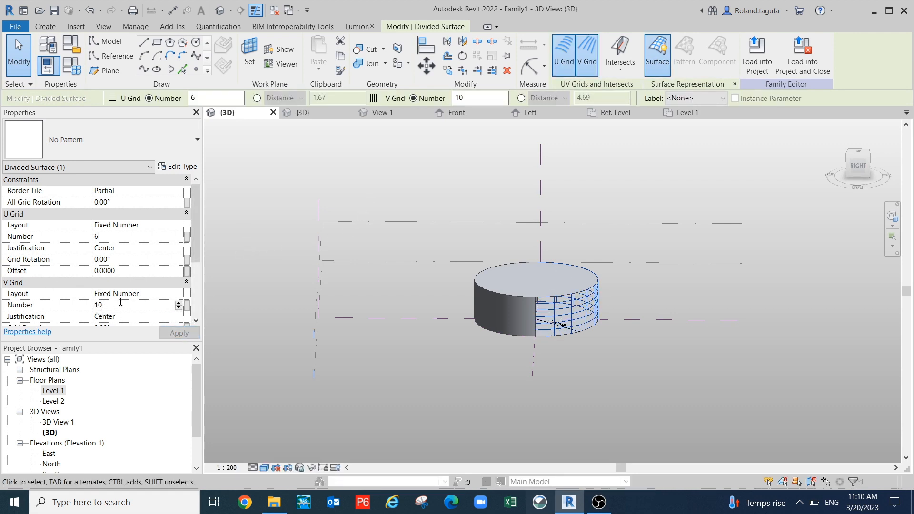
{"action": "left_click", "coordinate": [102, 309]}
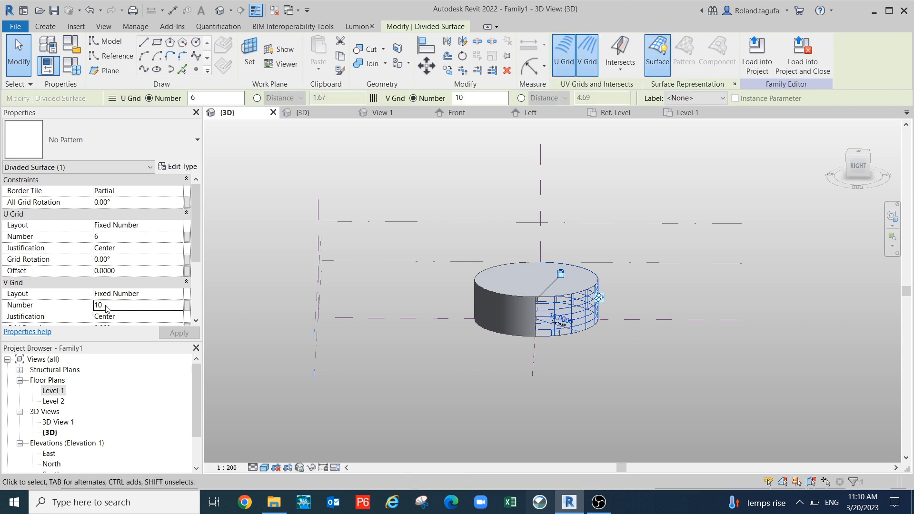
{"action": "left_click", "coordinate": [112, 305]}
{"action": "type", "text": "3"}
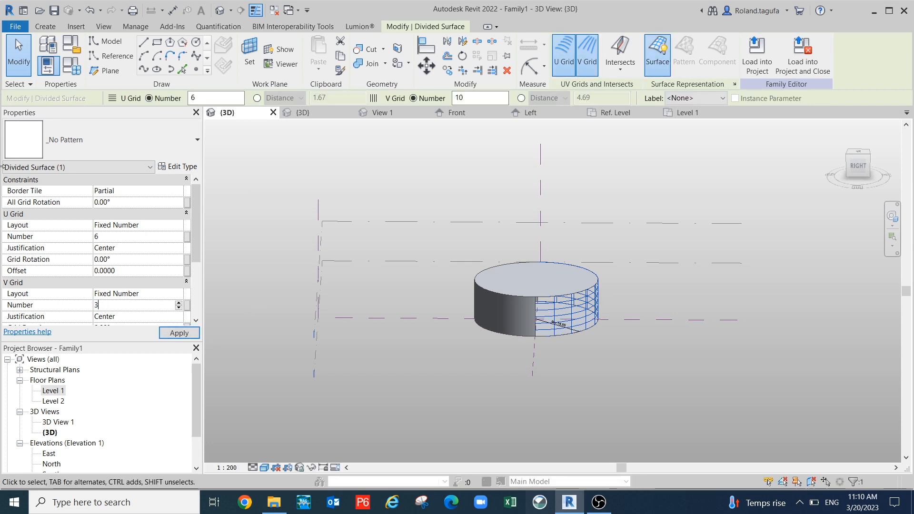
{"action": "left_click", "coordinate": [177, 333]}
- Divide the remaining undivided half of the cylinder's curved side into a UV grid surface
{"action": "scroll", "coordinate": [547, 338], "scroll_direction": "up", "scroll_amount": 2}
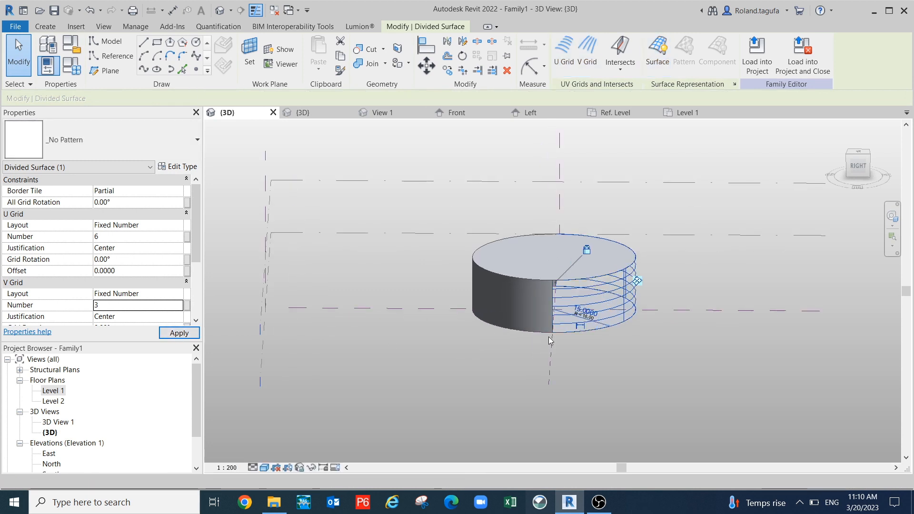
{"action": "middle_click_drag", "start_coordinate": [607, 362], "coordinate": [516, 296], "text": "shift"}
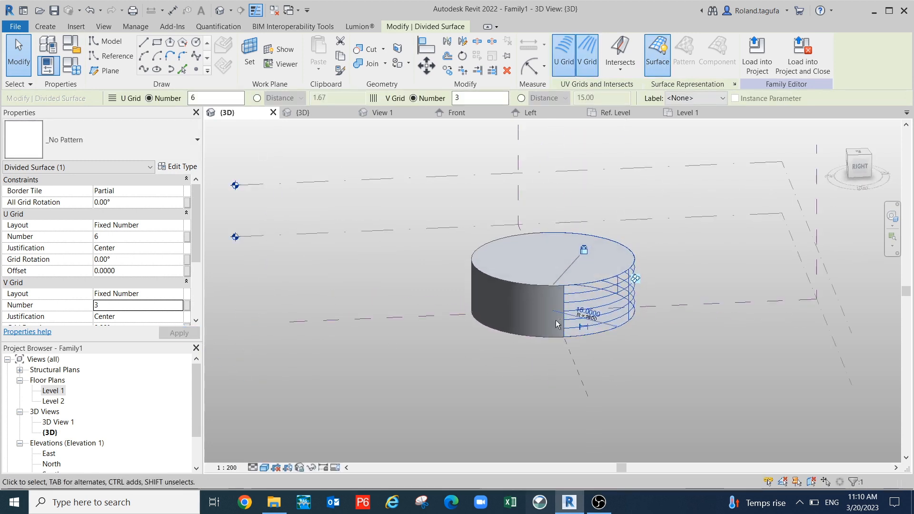
{"action": "key", "text": "Tab"}
{"action": "left_click", "coordinate": [524, 287]}
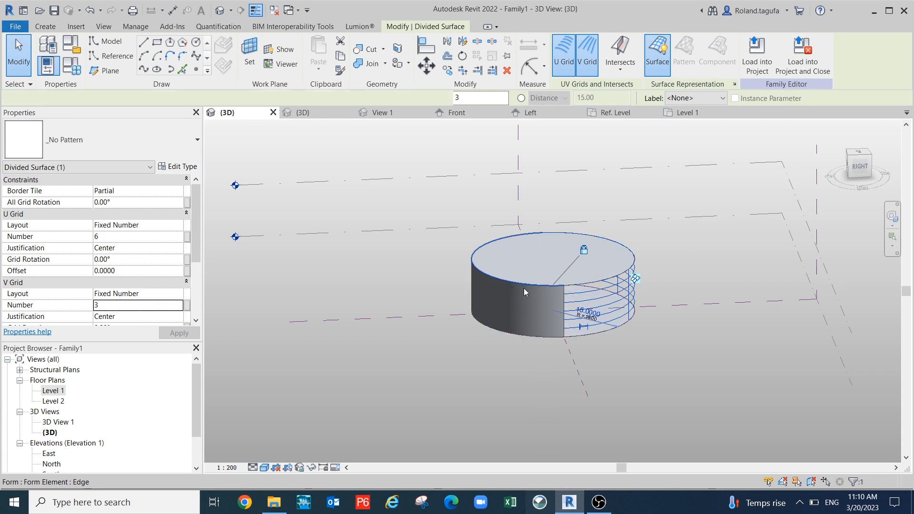
{"action": "key", "text": "Tab"}
{"action": "key", "text": "Tab"}
{"action": "left_click", "coordinate": [524, 288]}
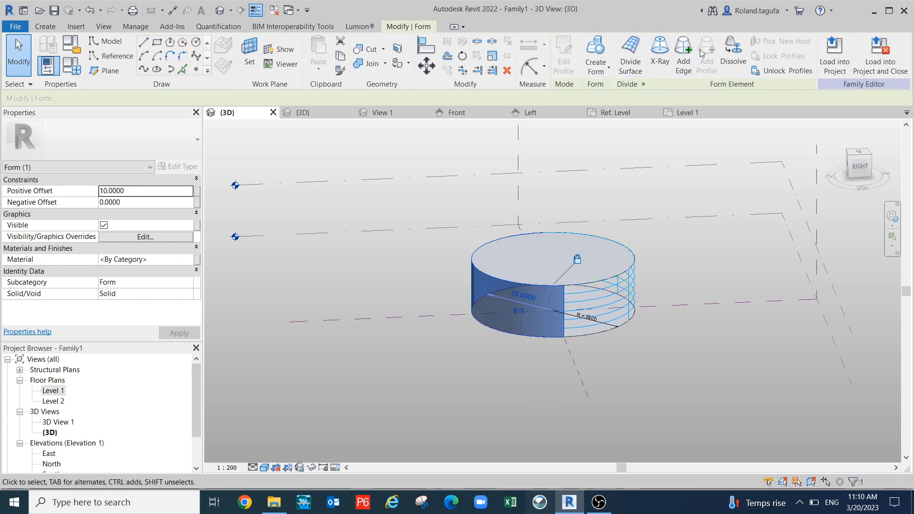
{"action": "left_click", "coordinate": [631, 54]}
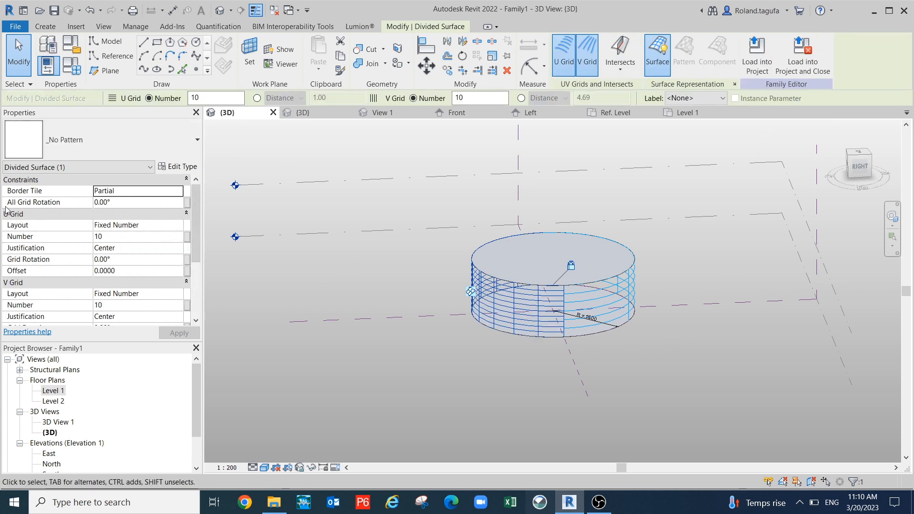
- Give the second divided side surface a U Grid number of 6 and a V Grid number of 3
{"action": "left_click", "coordinate": [117, 237]}
{"action": "type", "text": "6"}
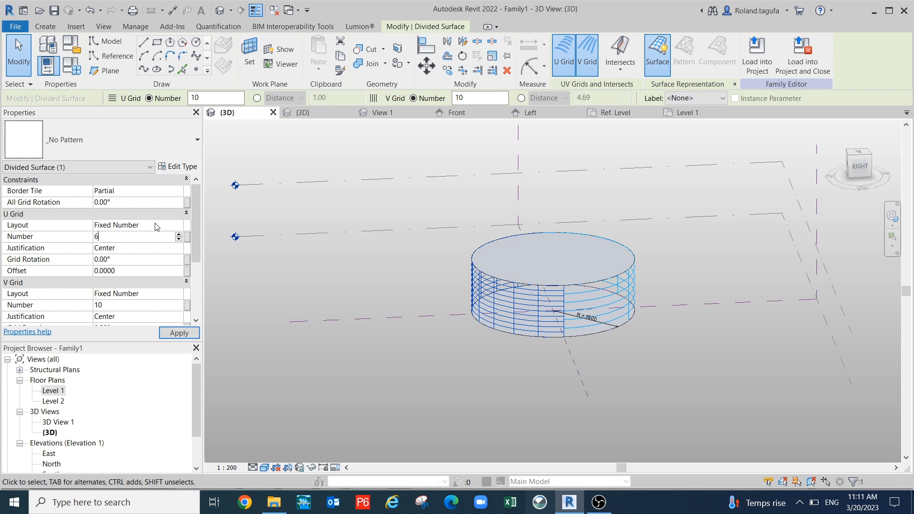
{"action": "left_click", "coordinate": [120, 308]}
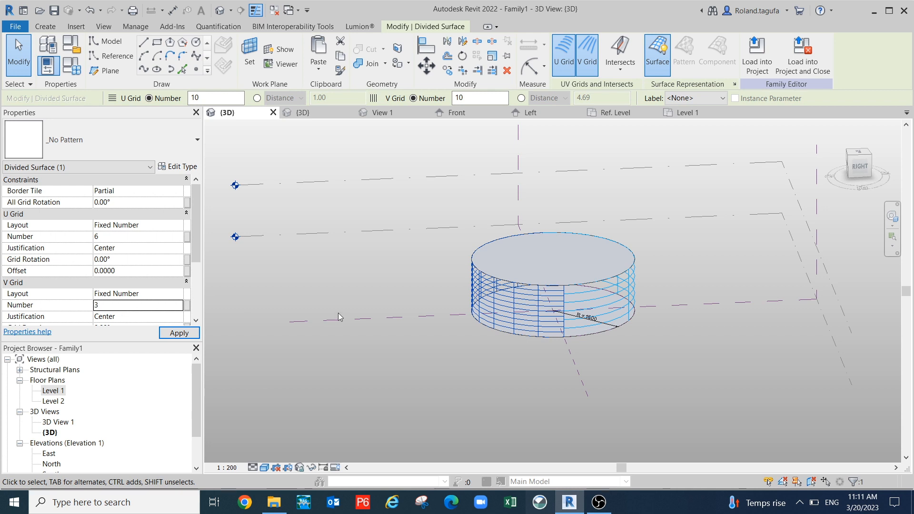
{"action": "middle_click_drag", "start_coordinate": [659, 326], "coordinate": [722, 324]}
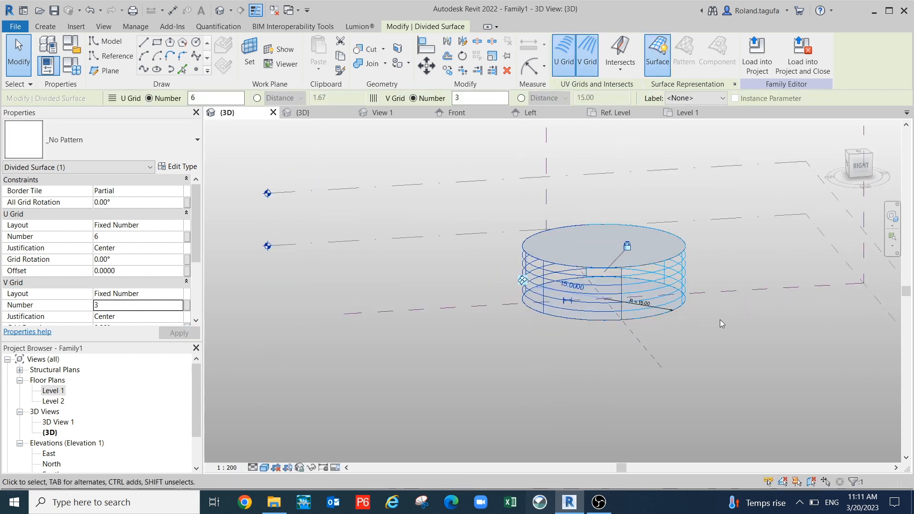
- Turn on Nodes in the Surface Representation settings of the first divided half of the cylinder's side
{"action": "scroll", "coordinate": [721, 324], "scroll_direction": "up", "scroll_amount": 2}
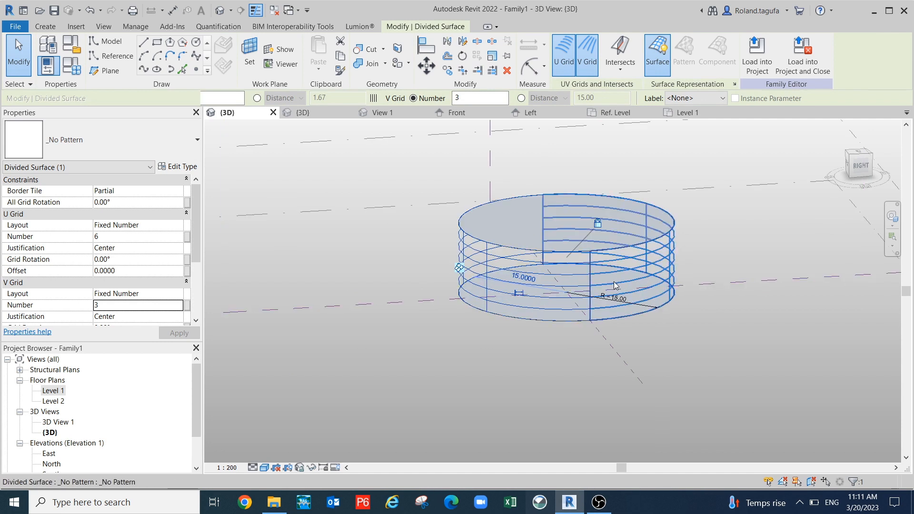
{"action": "middle_click_drag", "start_coordinate": [612, 295], "coordinate": [707, 320], "text": "shift"}
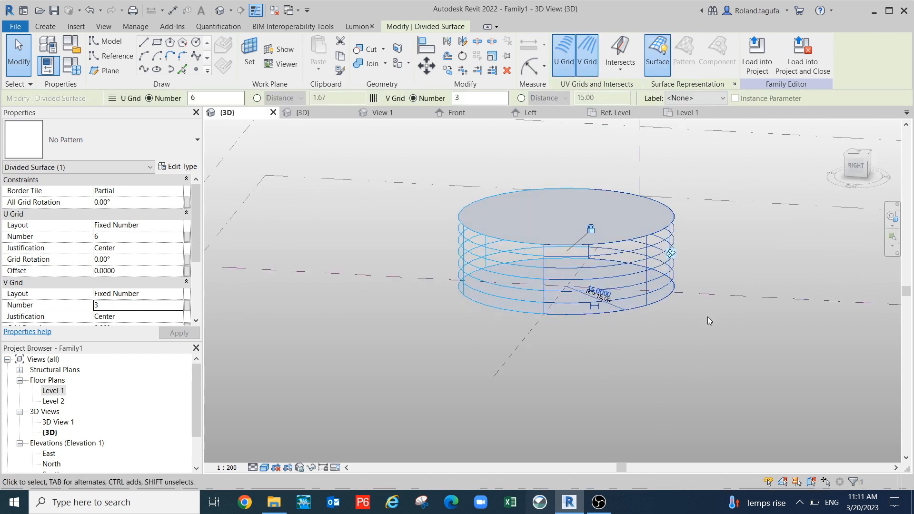
{"action": "left_click", "coordinate": [733, 86]}
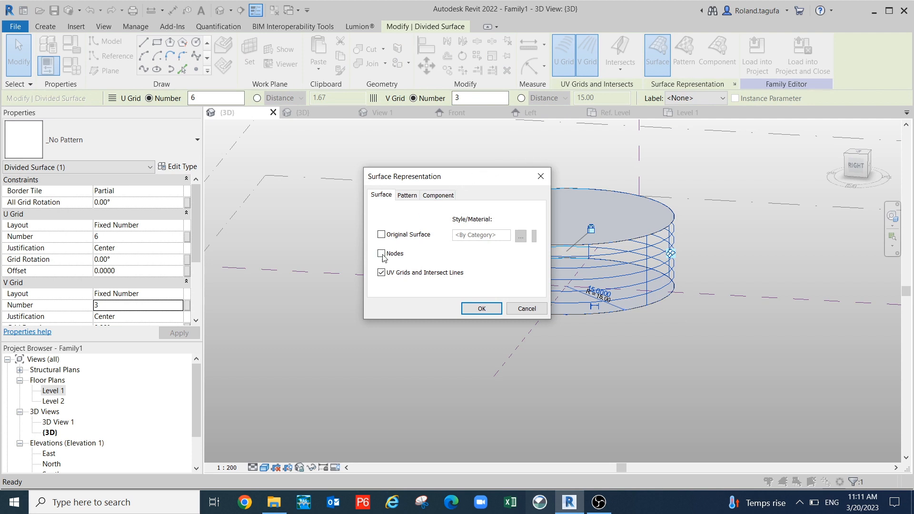
{"action": "left_click", "coordinate": [483, 311]}
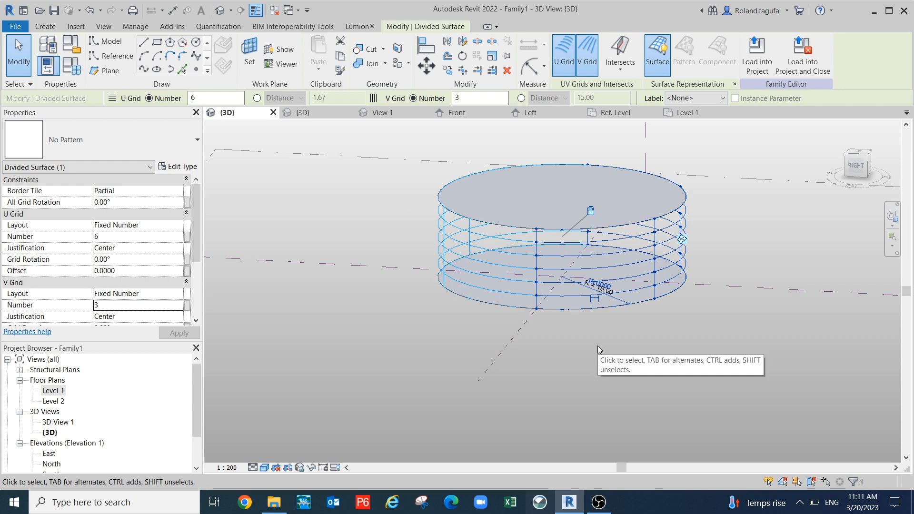
- Enable Nodes in the Surface Representation settings for the other divided half of the cylinder's side as well
{"action": "middle_click_drag", "start_coordinate": [598, 345], "coordinate": [472, 257], "text": "shift"}
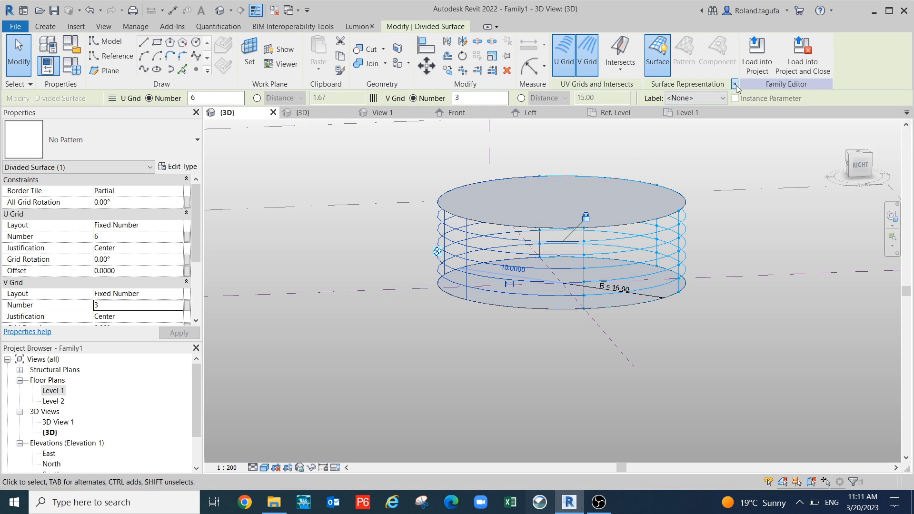
{"action": "left_click", "coordinate": [735, 85]}
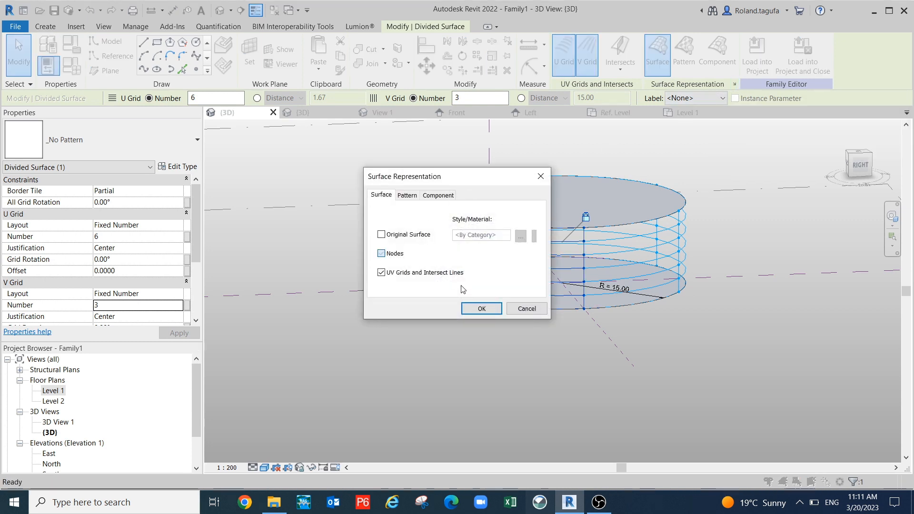
{"action": "left_click", "coordinate": [480, 308]}
{"action": "middle_click_drag", "start_coordinate": [480, 309], "coordinate": [563, 354], "text": "shift"}
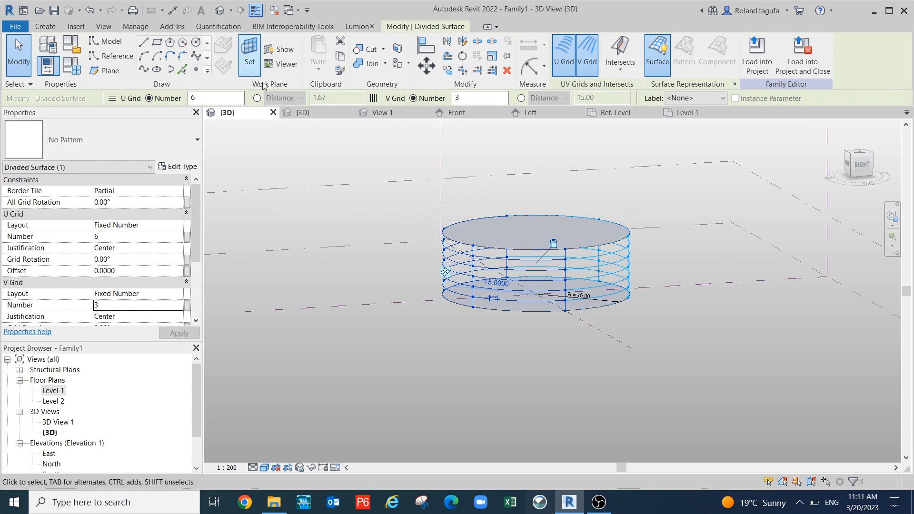
- Look over the reference planes in Family2's 3D view and the divided cylinder's nodes in Family1's 3D view
{"action": "left_click", "coordinate": [329, 118]}
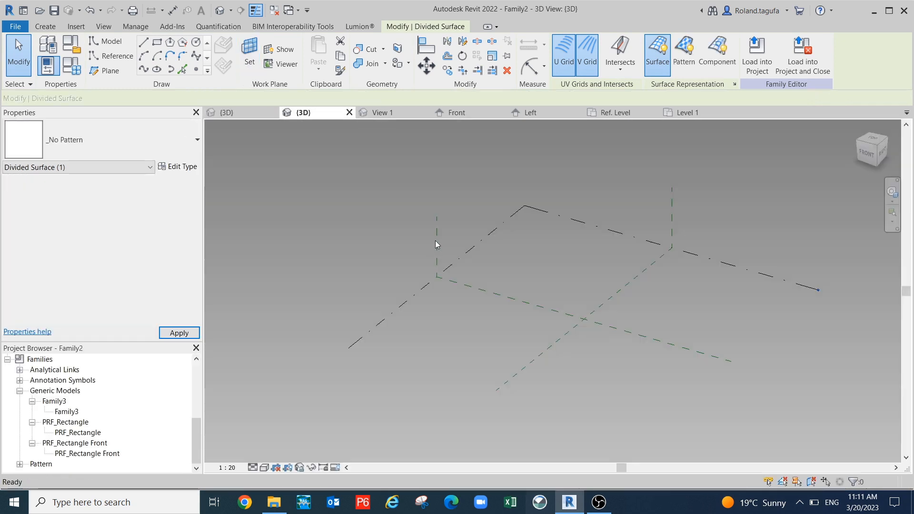
{"action": "middle_click_drag", "start_coordinate": [550, 346], "coordinate": [590, 363], "text": "shift"}
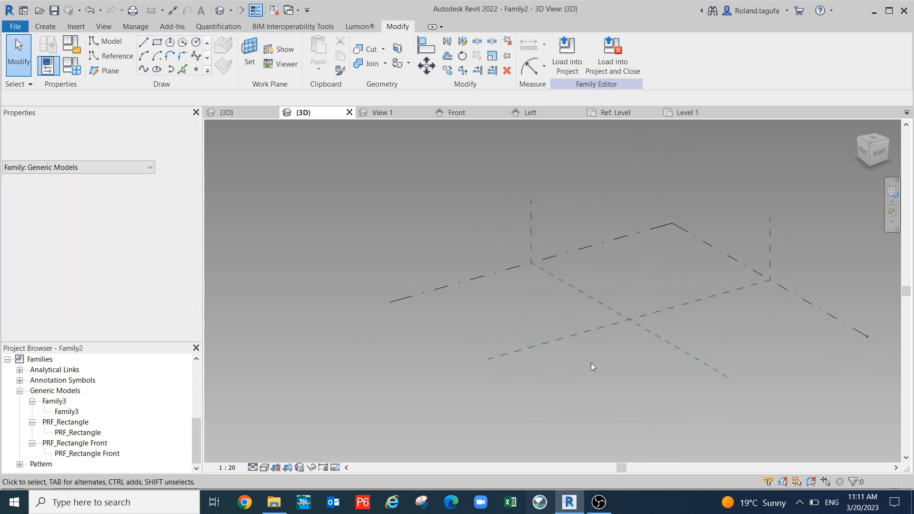
{"action": "middle_click_drag", "start_coordinate": [515, 352], "coordinate": [515, 323], "text": "shift"}
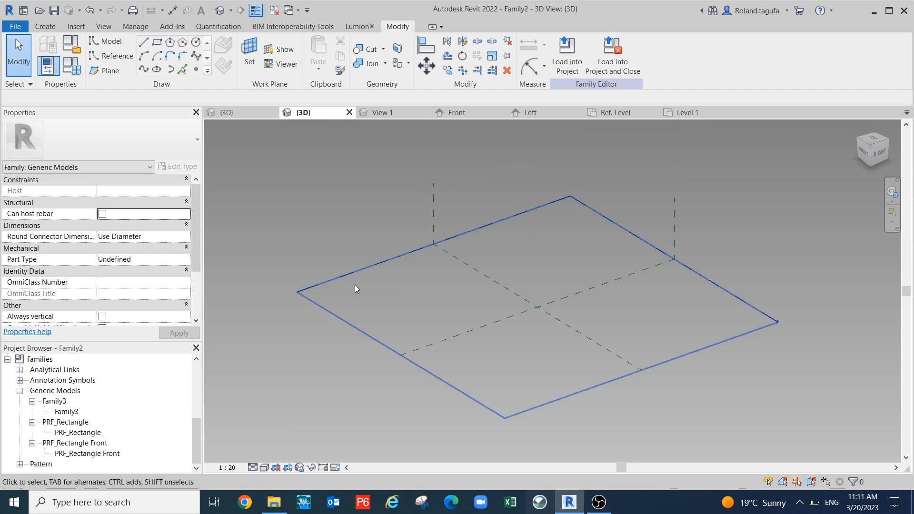
{"action": "left_click", "coordinate": [230, 113]}
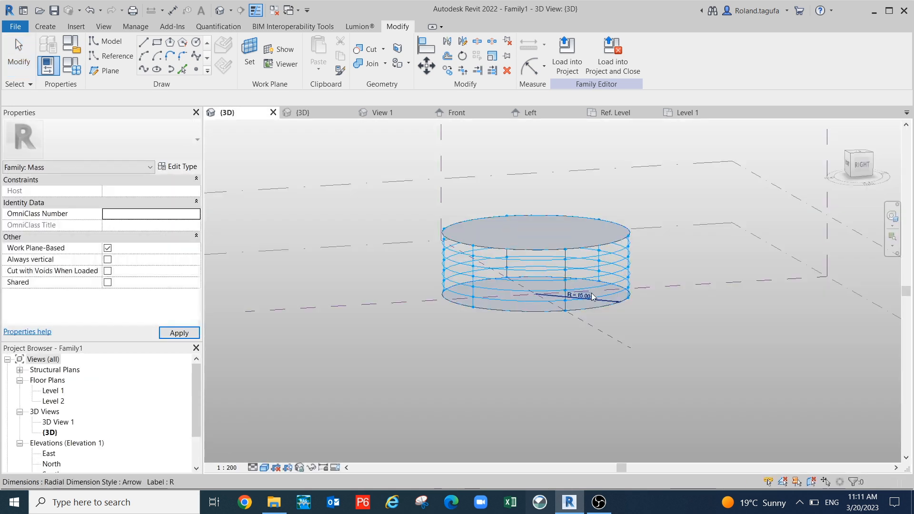
{"action": "middle_click_drag", "start_coordinate": [650, 324], "coordinate": [553, 342], "text": "shift"}
{"action": "scroll", "coordinate": [549, 308], "scroll_direction": "up", "scroll_amount": 3}
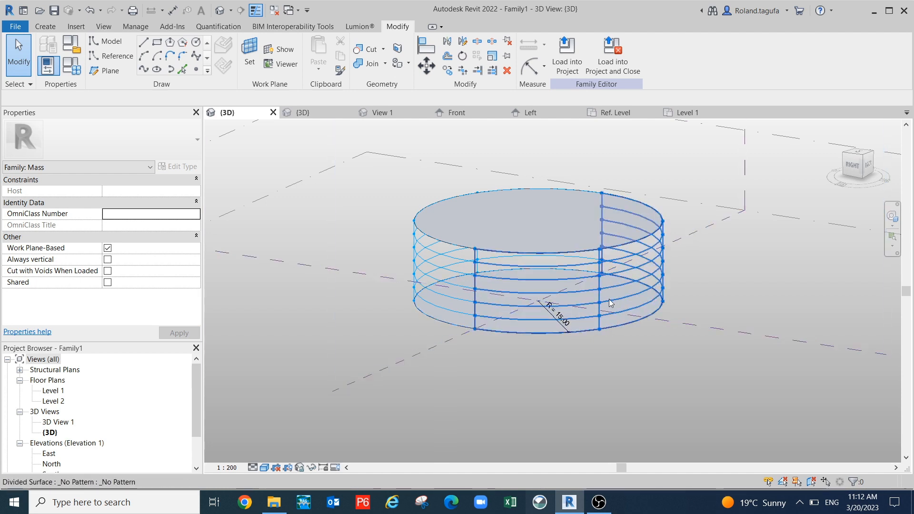
{"action": "middle_click_drag", "start_coordinate": [653, 347], "coordinate": [623, 230], "text": "shift"}
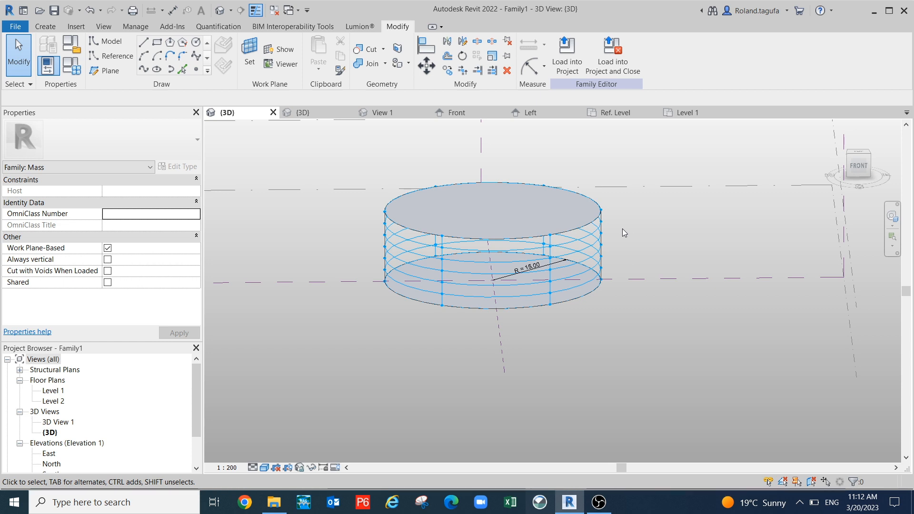
- In Family2's 3D view, place a row of seven reference points on the Ref. Level plane, alongside the centre reference plane
{"action": "left_click", "coordinate": [334, 114]}
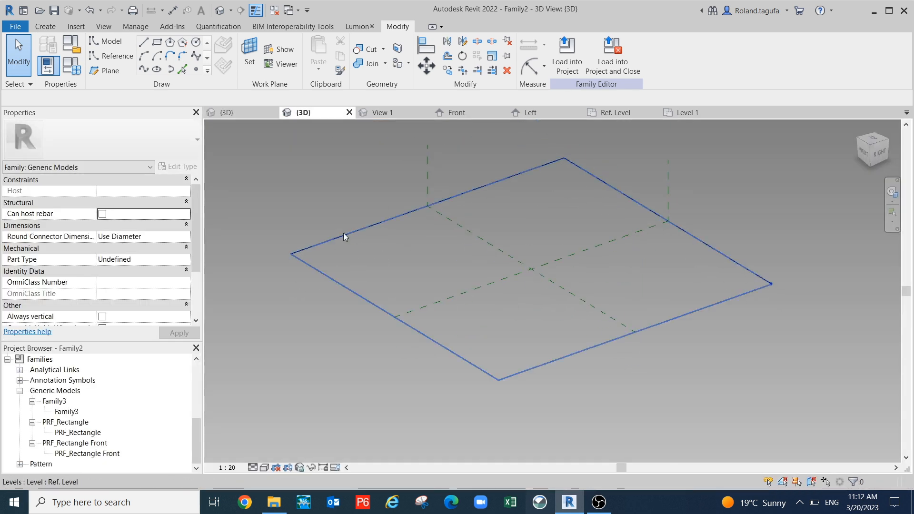
{"action": "left_click", "coordinate": [416, 239]}
{"action": "middle_click_drag", "start_coordinate": [622, 284], "coordinate": [645, 269]}
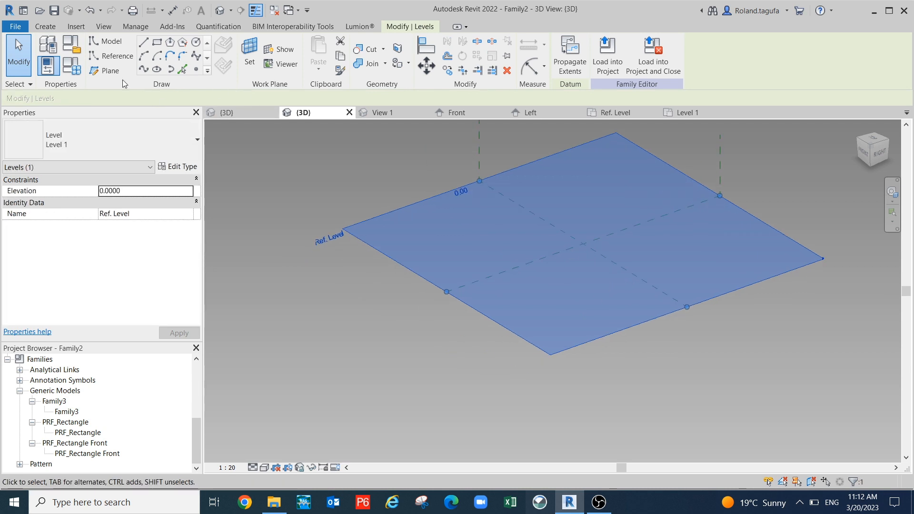
{"action": "left_click", "coordinate": [114, 56]}
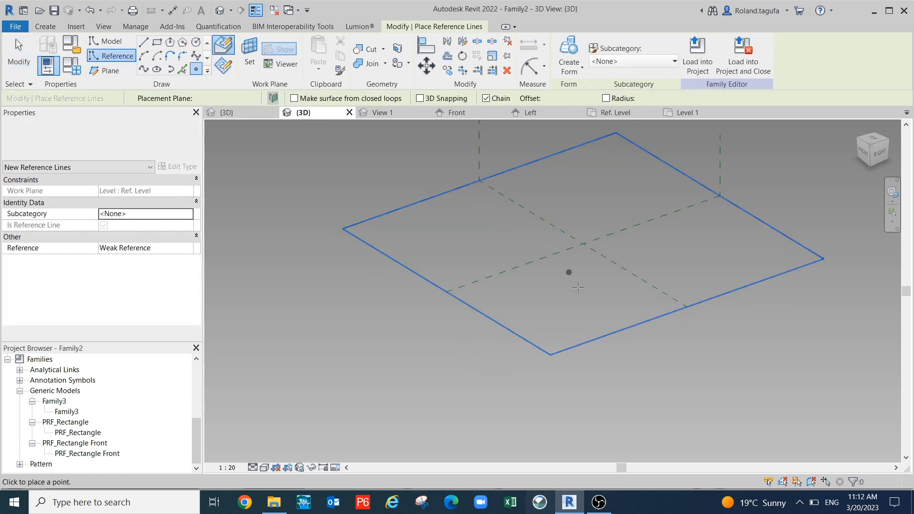
{"action": "scroll", "coordinate": [577, 287], "scroll_direction": "up", "scroll_amount": 2}
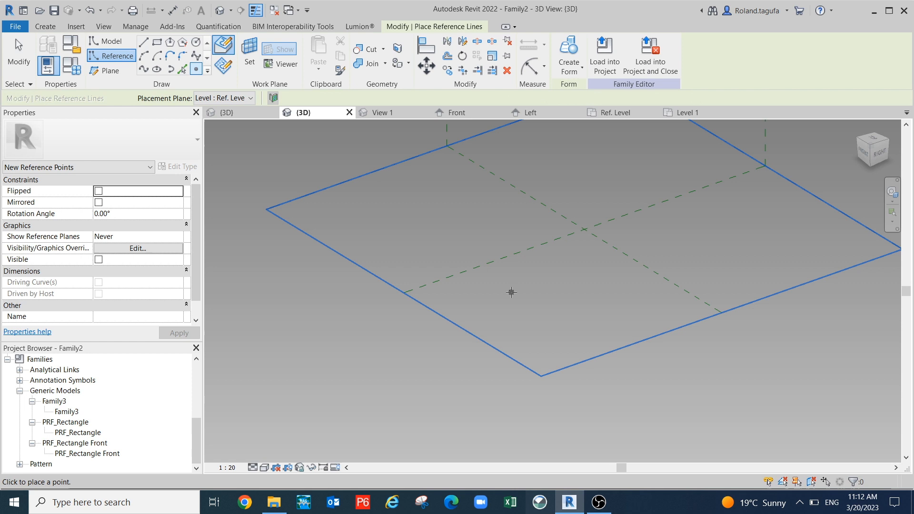
{"action": "left_click", "coordinate": [481, 273]}
{"action": "left_click", "coordinate": [510, 264]}
{"action": "left_click", "coordinate": [544, 254]}
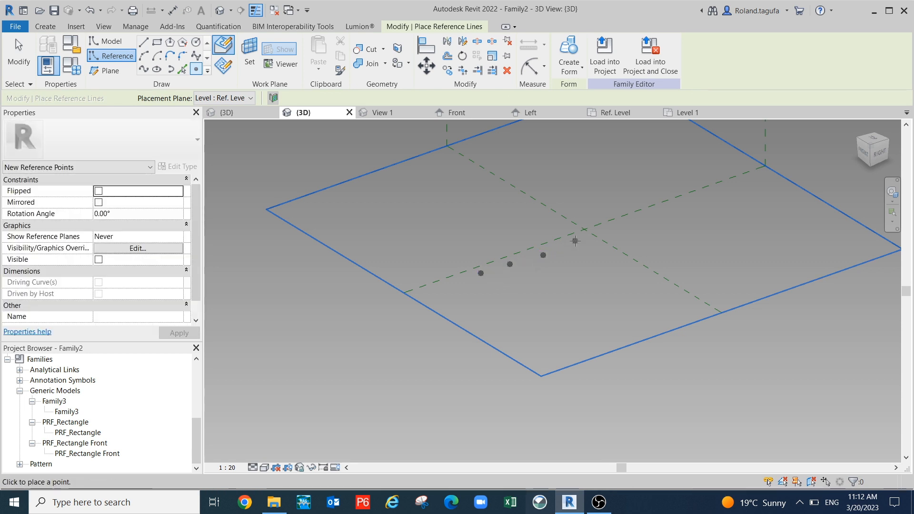
{"action": "left_click", "coordinate": [575, 241]}
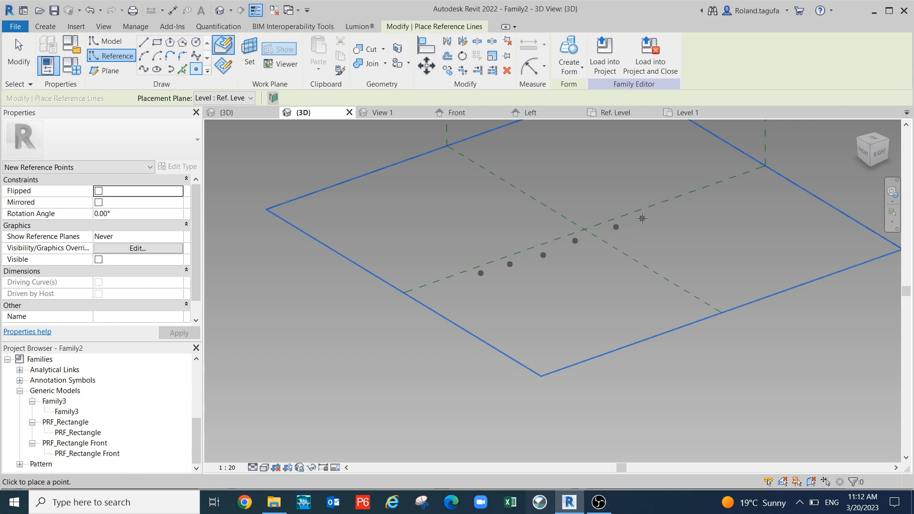
{"action": "left_click", "coordinate": [642, 218]}
{"action": "left_click", "coordinate": [678, 206]}
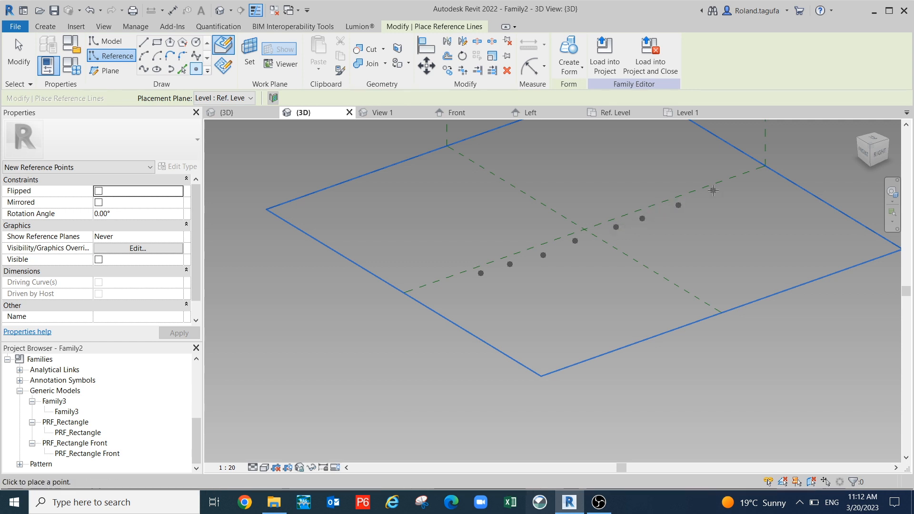
{"action": "key", "text": "Escape"}
{"action": "key", "text": "Escape"}
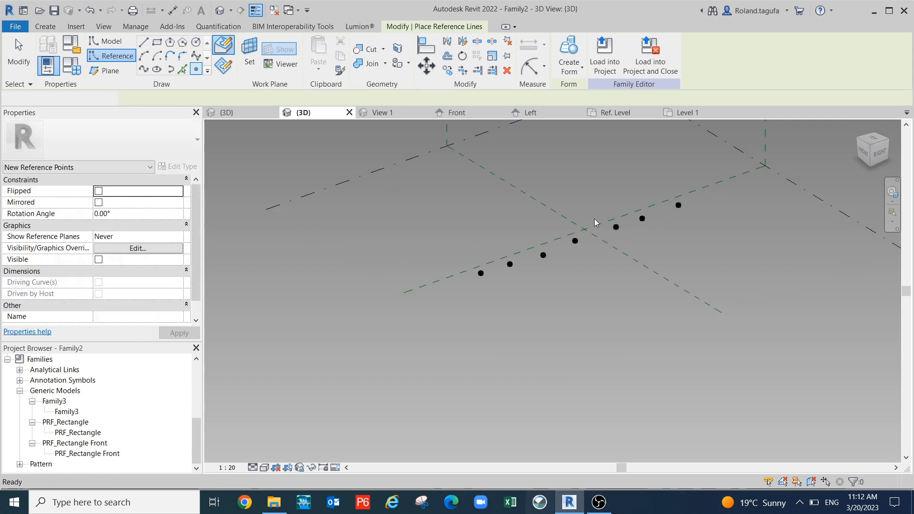
- Try making all seven reference points adaptive, and undo the conversion
{"action": "left_click_drag", "start_coordinate": [421, 193], "coordinate": [713, 326]}
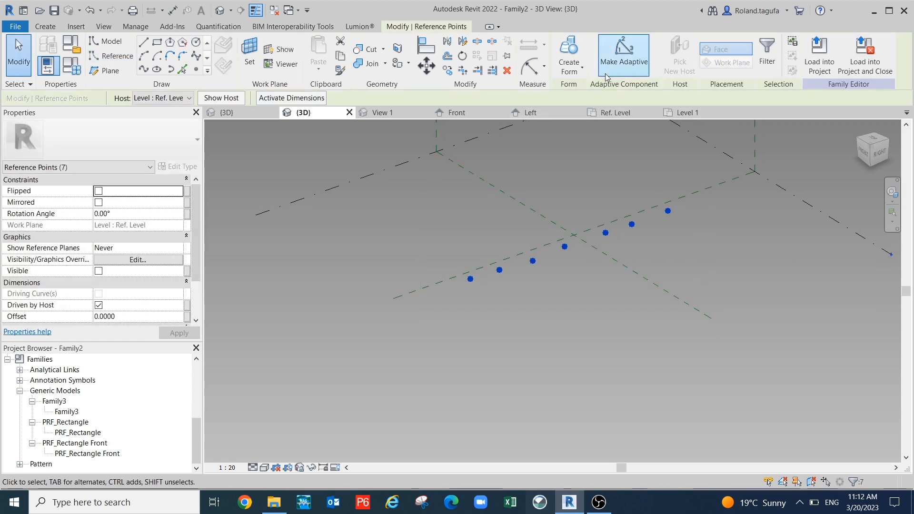
{"action": "left_click", "coordinate": [624, 58]}
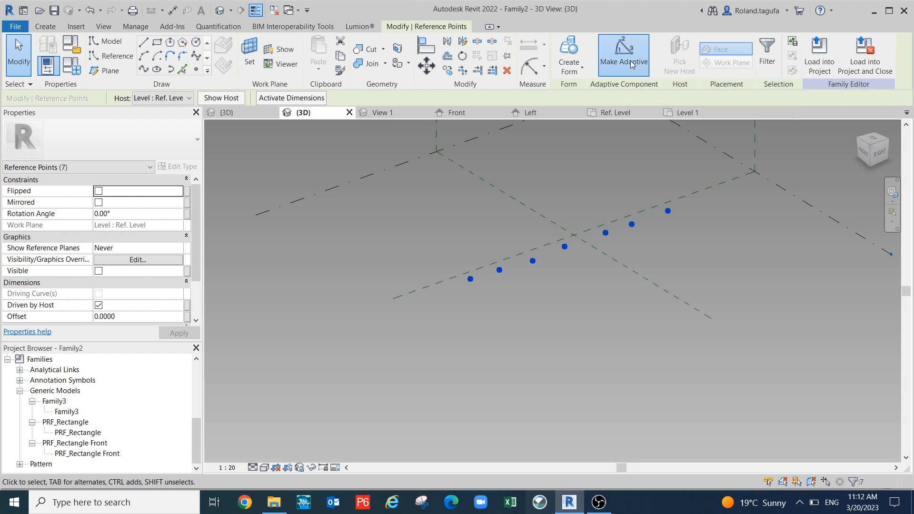
{"action": "scroll", "coordinate": [657, 243], "scroll_direction": "up", "scroll_amount": 2}
{"action": "scroll", "coordinate": [690, 220], "scroll_direction": "up", "scroll_amount": 2}
{"action": "left_click", "coordinate": [750, 244]}
{"action": "scroll", "coordinate": [671, 184], "scroll_direction": "up", "scroll_amount": 4}
{"action": "middle_click_drag", "start_coordinate": [644, 199], "coordinate": [667, 239]}
{"action": "scroll", "coordinate": [649, 240], "scroll_direction": "down", "scroll_amount": 3}
{"action": "scroll", "coordinate": [663, 233], "scroll_direction": "down", "scroll_amount": 2}
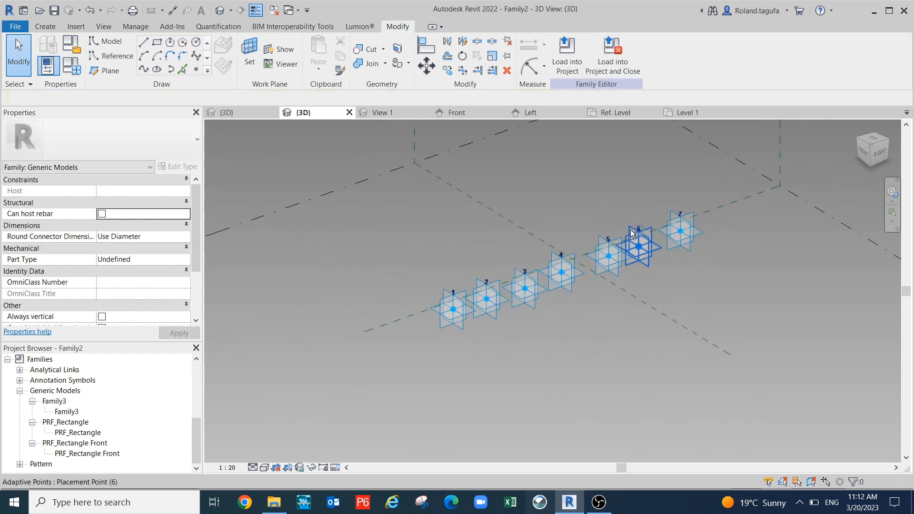
{"action": "key", "text": "ctrl+z"}
- Make the seven reference points adaptive and run a spline through all of them
{"action": "left_click_drag", "start_coordinate": [440, 171], "coordinate": [719, 324]}
{"action": "left_click", "coordinate": [623, 53]}
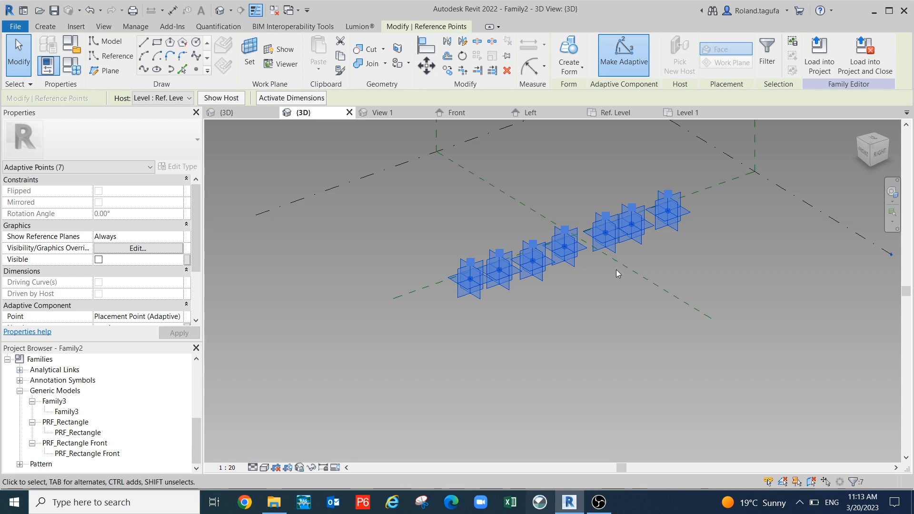
{"action": "left_click", "coordinate": [143, 70]}
{"action": "scroll", "coordinate": [659, 330], "scroll_direction": "up", "scroll_amount": 3}
{"action": "middle_click_drag", "start_coordinate": [557, 290], "coordinate": [587, 344]}
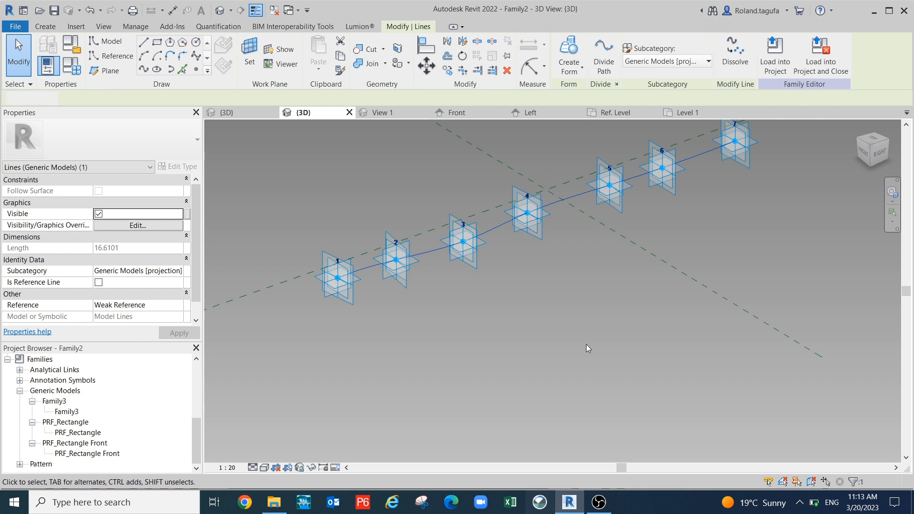
{"action": "left_click", "coordinate": [587, 344]}
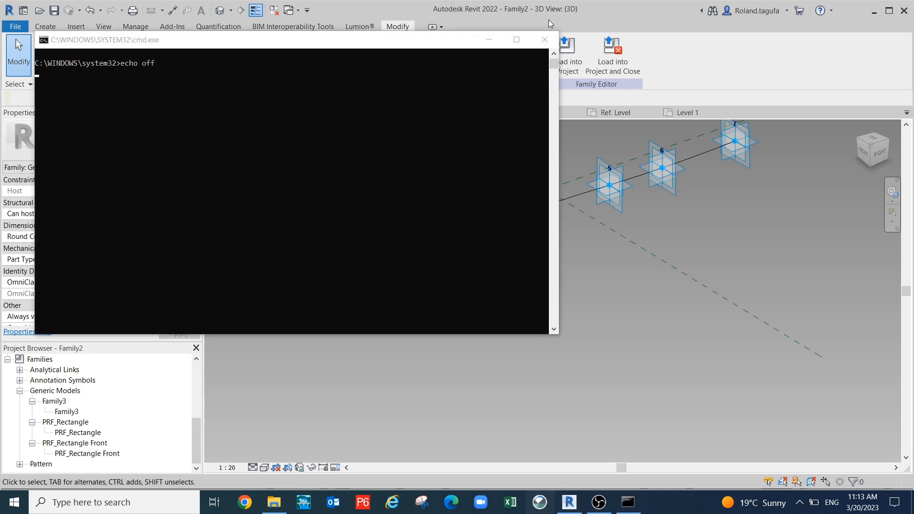
- Minimize the command prompt window and turn the spline through the adaptive points into a reference line
{"action": "left_click", "coordinate": [493, 42]}
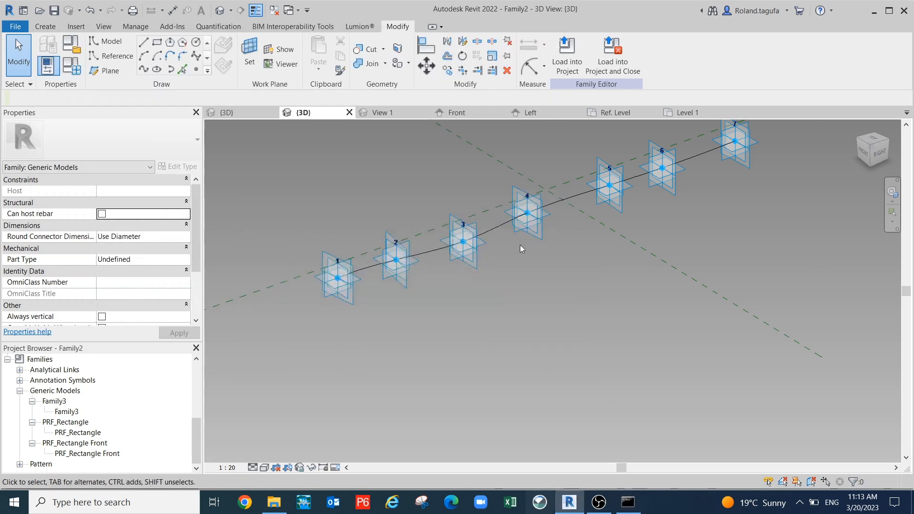
{"action": "left_click", "coordinate": [468, 187]}
{"action": "left_click", "coordinate": [98, 283]}
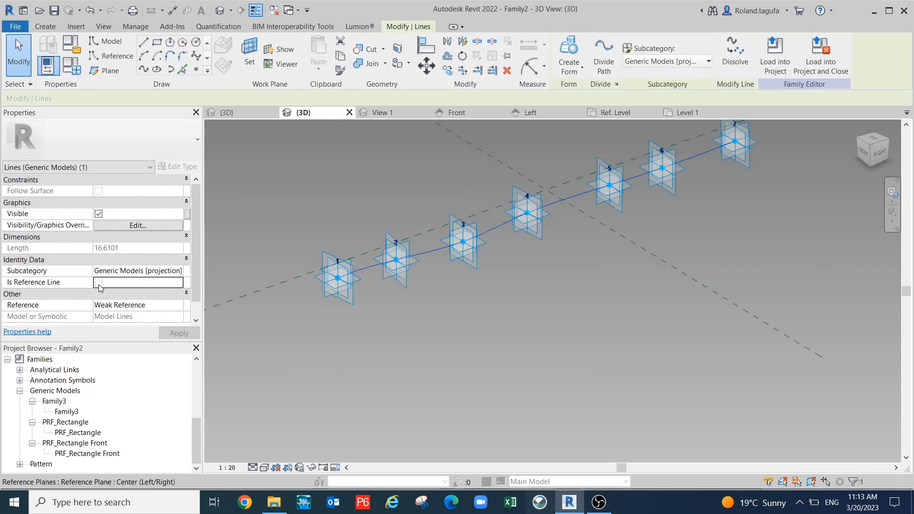
{"action": "left_click", "coordinate": [532, 336]}
- Set the work plane to the vertical plane of adaptive point 4, crossing the spline
{"action": "middle_click_drag", "start_coordinate": [583, 358], "coordinate": [698, 384]}
{"action": "scroll", "coordinate": [650, 250], "scroll_direction": "up", "scroll_amount": 3}
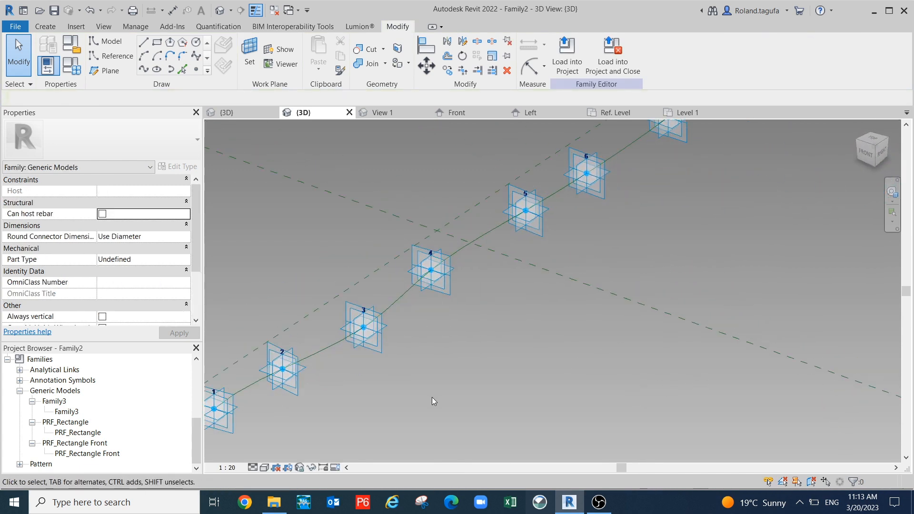
{"action": "middle_click_drag", "start_coordinate": [550, 265], "coordinate": [614, 259]}
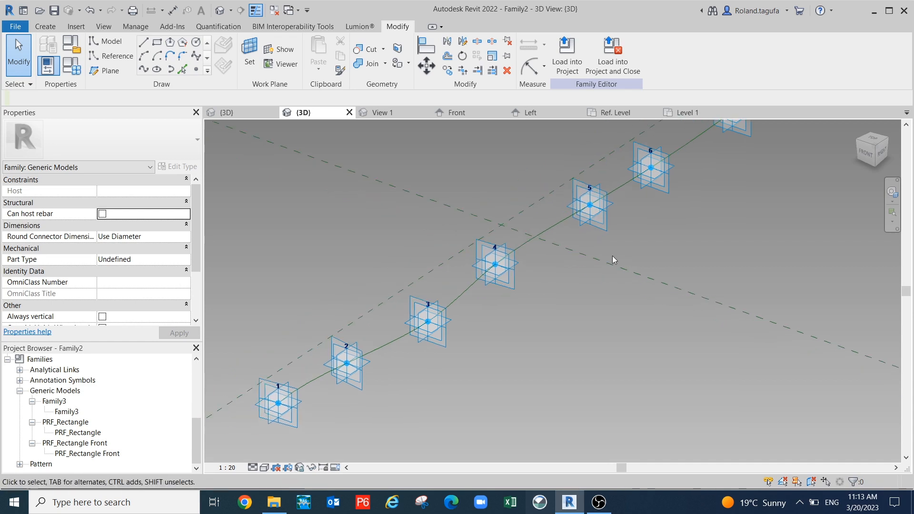
{"action": "scroll", "coordinate": [510, 257], "scroll_direction": "up", "scroll_amount": 2}
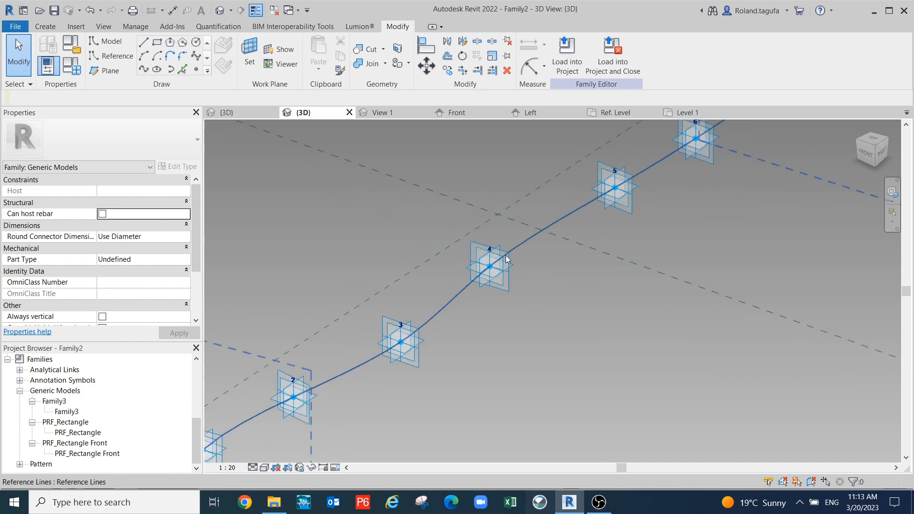
{"action": "middle_click_drag", "start_coordinate": [506, 259], "coordinate": [522, 260]}
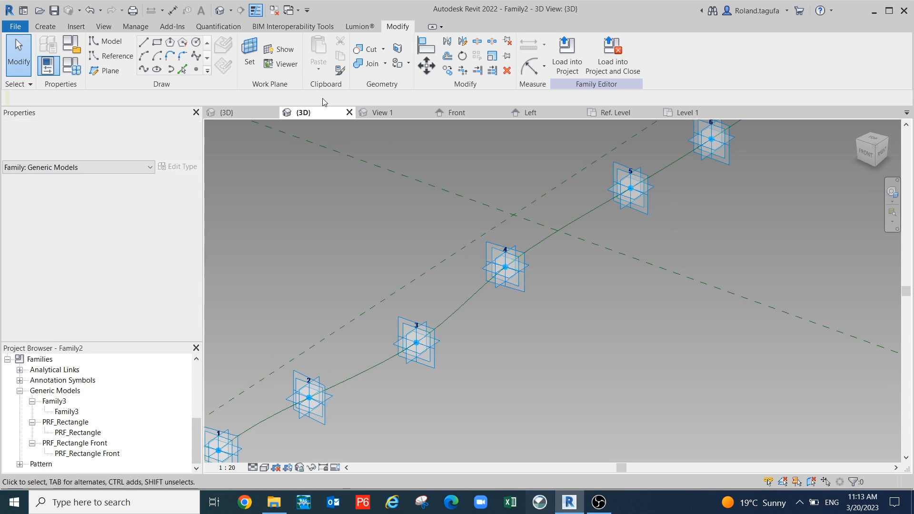
{"action": "left_click", "coordinate": [249, 55]}
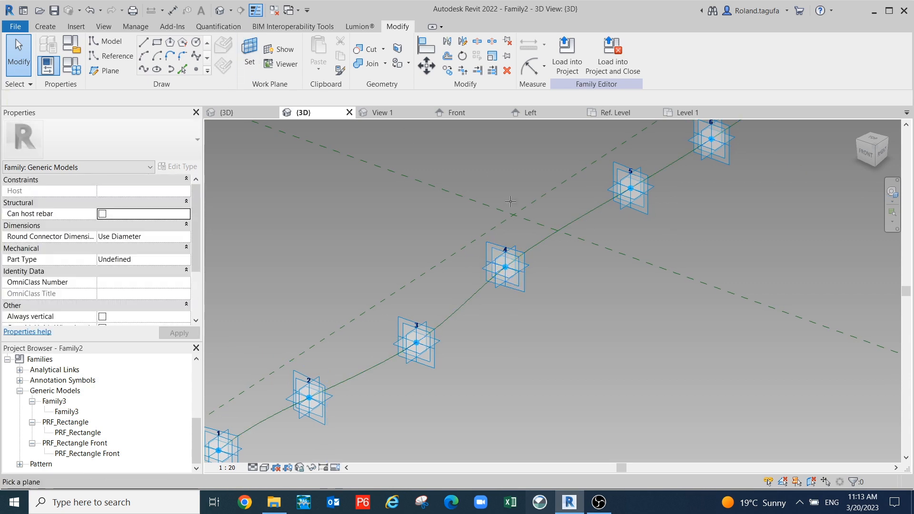
{"action": "left_click", "coordinate": [522, 259]}
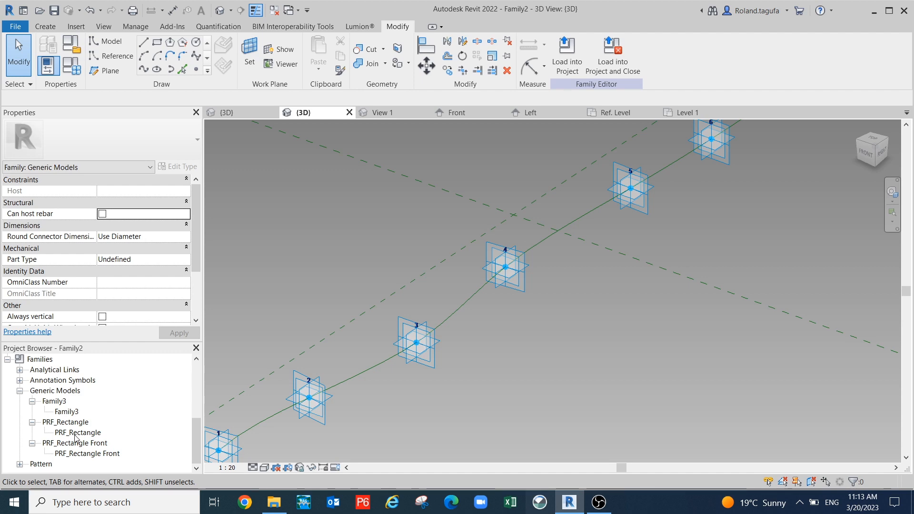
- Place a PRF_Rectangle instance on the work plane, snapped to adaptive point 4
{"action": "left_click_drag", "start_coordinate": [78, 433], "coordinate": [357, 373]}
{"action": "left_click_drag", "start_coordinate": [505, 278], "coordinate": [511, 264]}
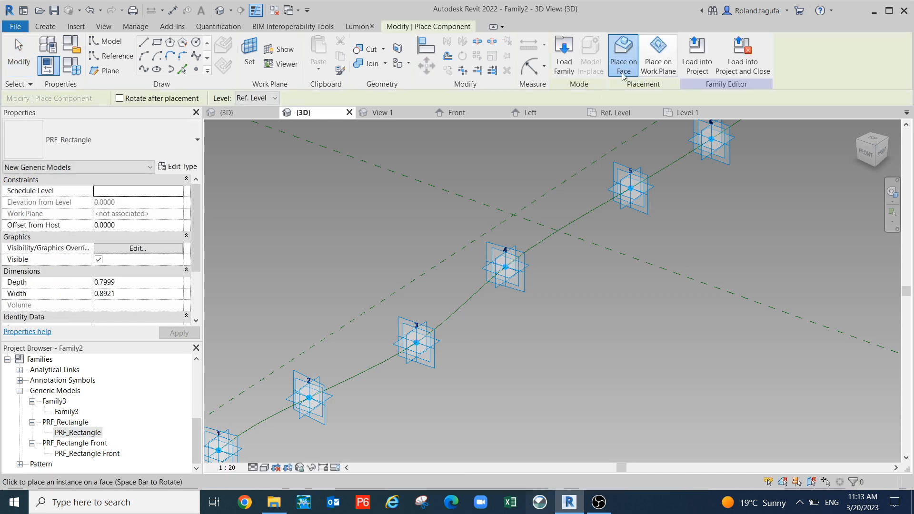
{"action": "left_click", "coordinate": [659, 57]}
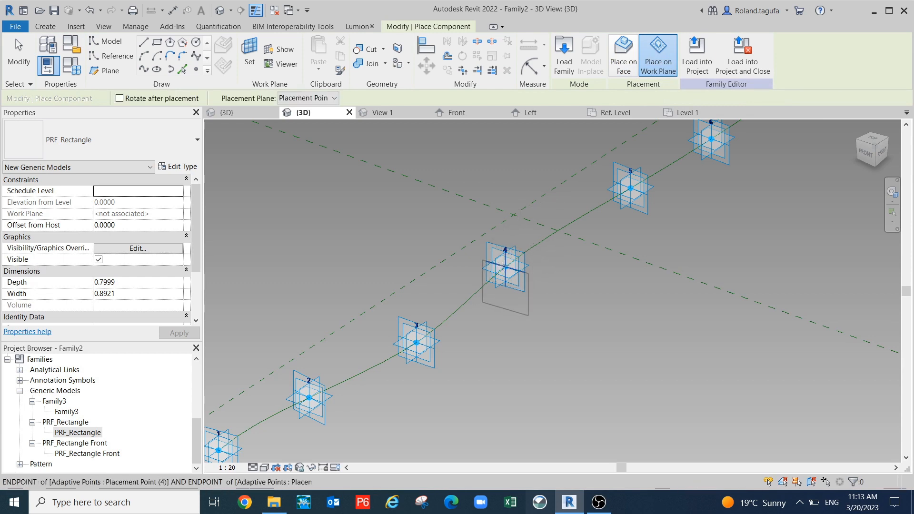
{"action": "left_click", "coordinate": [504, 267]}
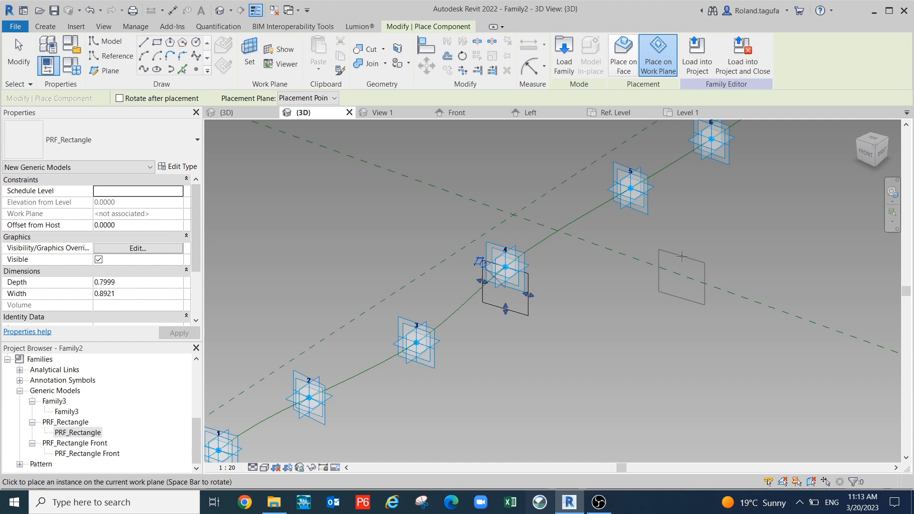
{"action": "key", "text": "Escape"}
{"action": "key", "text": "Escape"}
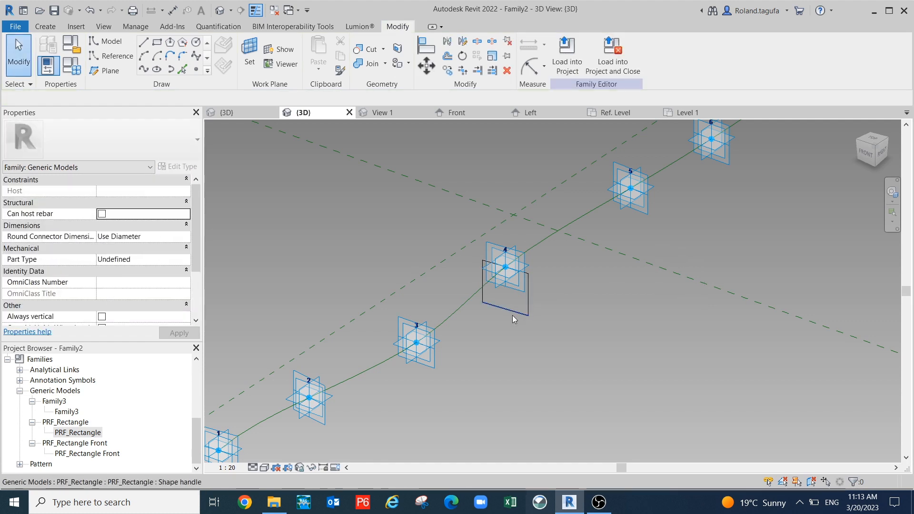
- Rotate the PRF_Rectangle profile at adaptive point 4 by one 90° turn within its work plane
{"action": "left_click", "coordinate": [514, 319]}
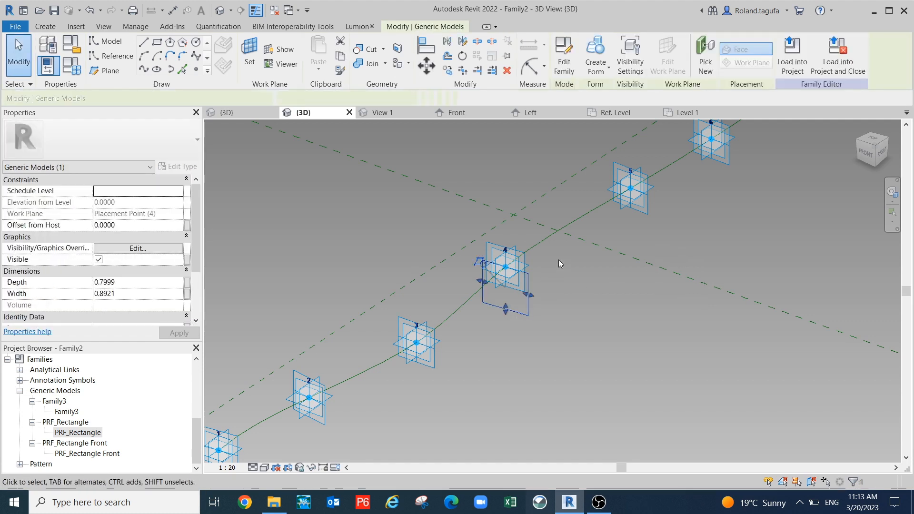
{"action": "key", "text": "space"}
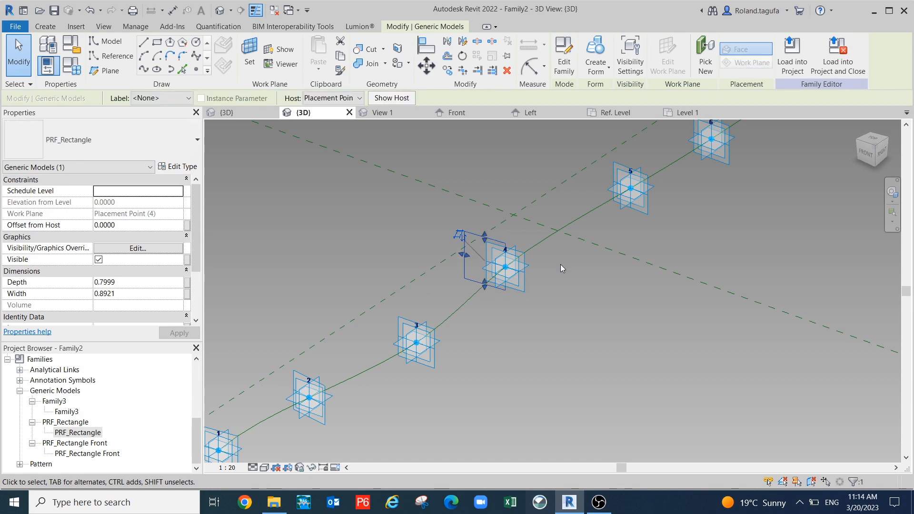
{"action": "scroll", "coordinate": [541, 291], "scroll_direction": "up", "scroll_amount": 2}
{"action": "scroll", "coordinate": [545, 275], "scroll_direction": "down", "scroll_amount": 5}
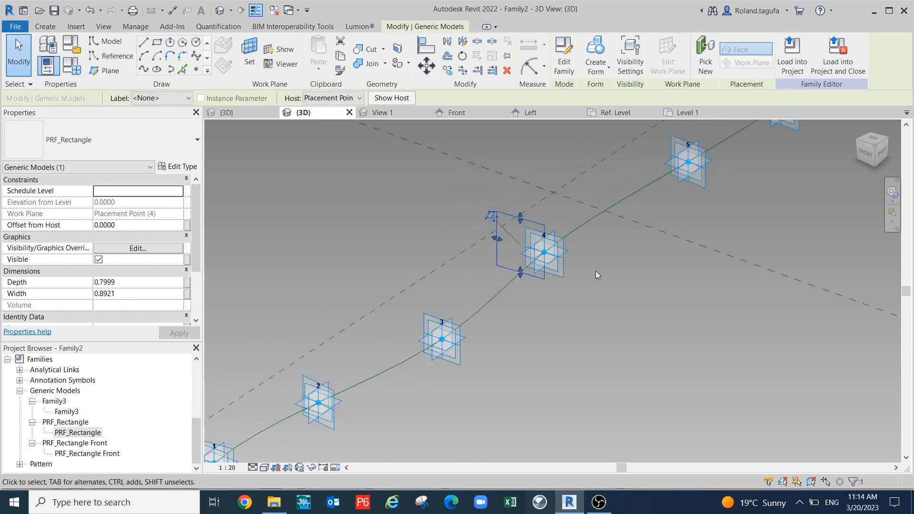
{"action": "left_click", "coordinate": [616, 330]}
{"action": "middle_click_drag", "start_coordinate": [621, 303], "coordinate": [619, 334], "text": "shift"}
{"action": "scroll", "coordinate": [592, 241], "scroll_direction": "up", "scroll_amount": 3}
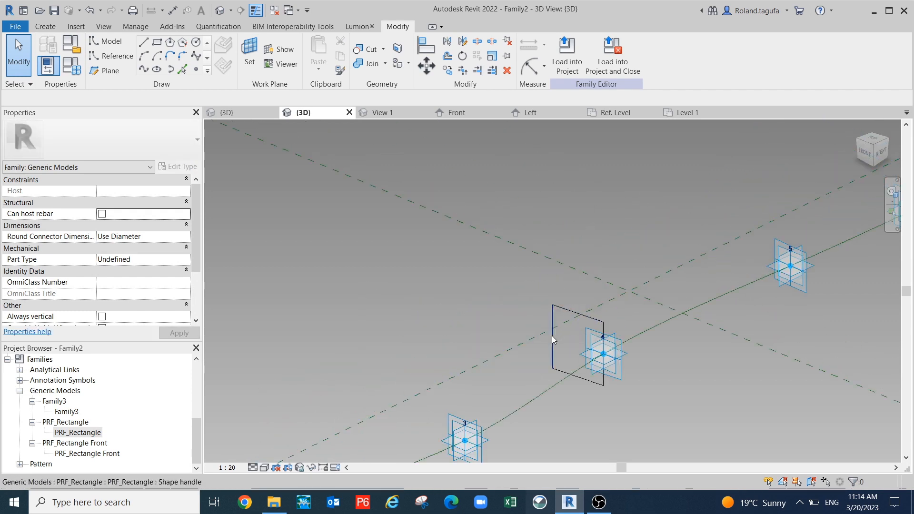
- Set the PRF_Rectangle profile at adaptive point 4 to a Depth of 1 and a Width of 0.2
{"action": "left_click", "coordinate": [553, 340]}
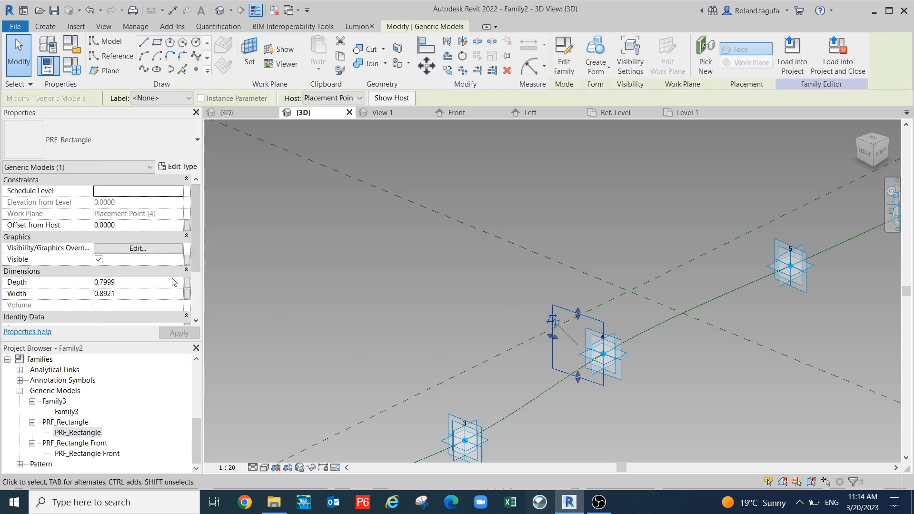
{"action": "left_click", "coordinate": [135, 283]}
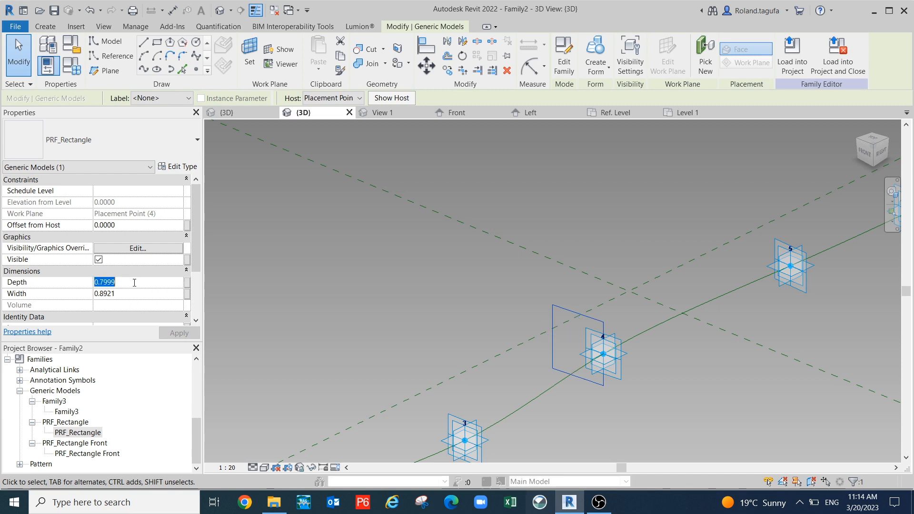
{"action": "type", "text": "1"}
{"action": "left_click", "coordinate": [138, 294]}
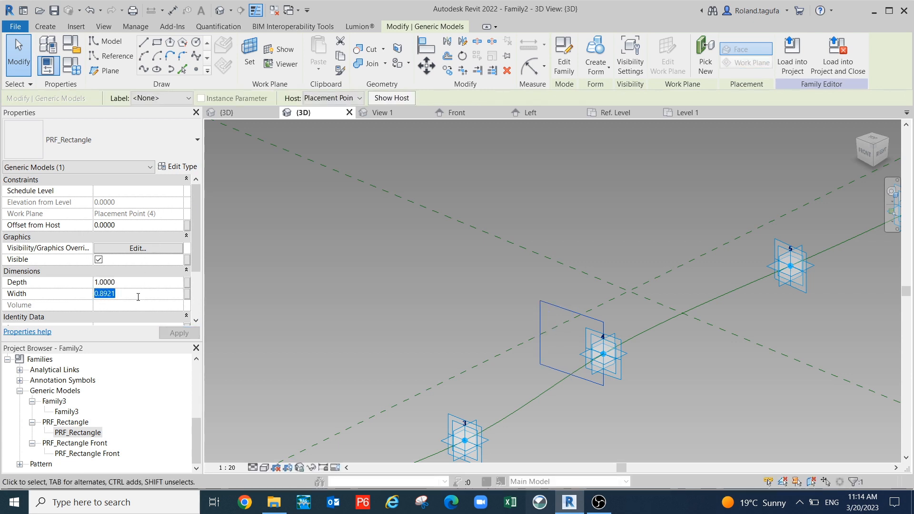
{"action": "type", "text": ".2"}
{"action": "left_click", "coordinate": [179, 333]}
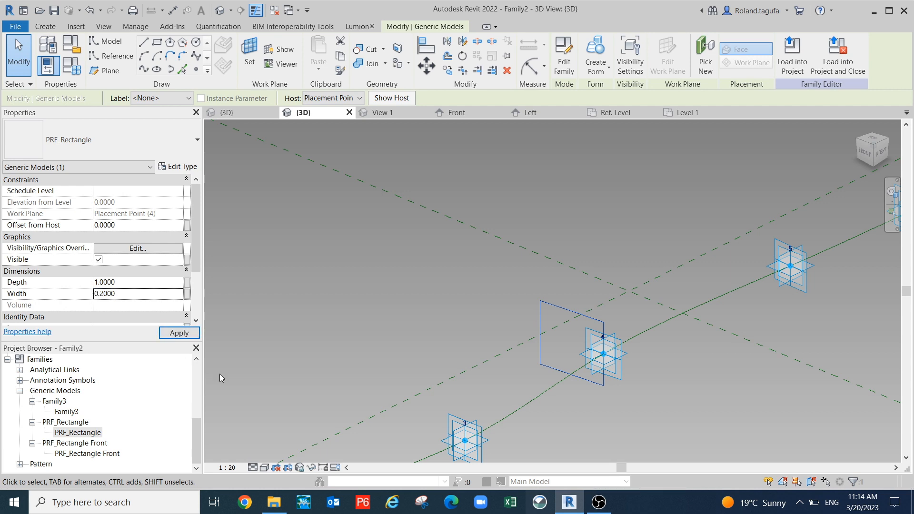
{"action": "scroll", "coordinate": [582, 398], "scroll_direction": "up", "scroll_amount": 2}
{"action": "mouse_move", "coordinate": [582, 399]}
{"action": "middle_mouse_down"}
{"action": "mouse_move", "coordinate": [612, 370]}
{"action": "mouse_move", "coordinate": [586, 366]}
{"action": "mouse_move", "coordinate": [580, 383]}
{"action": "middle_mouse_up"}
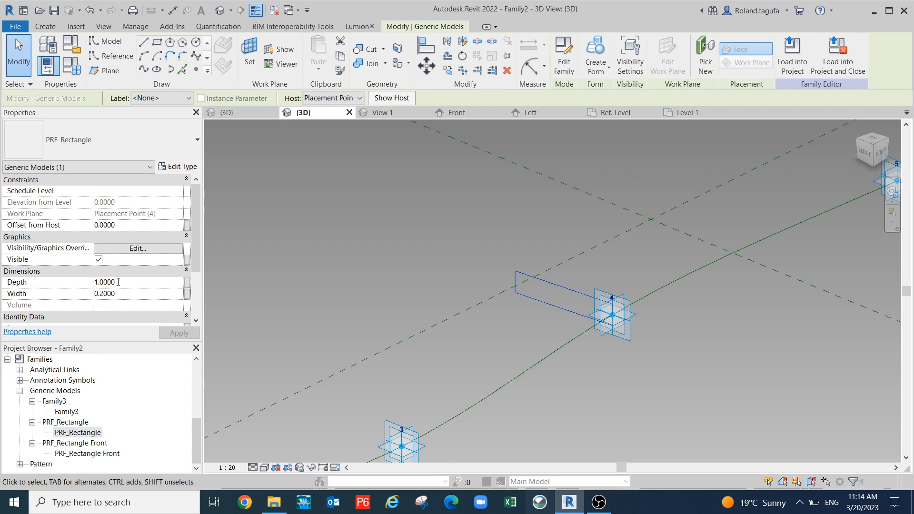
- Set the Depth of the PRF_Rectangle profile at adaptive point 4 to 2
{"action": "type", "text": "2"}
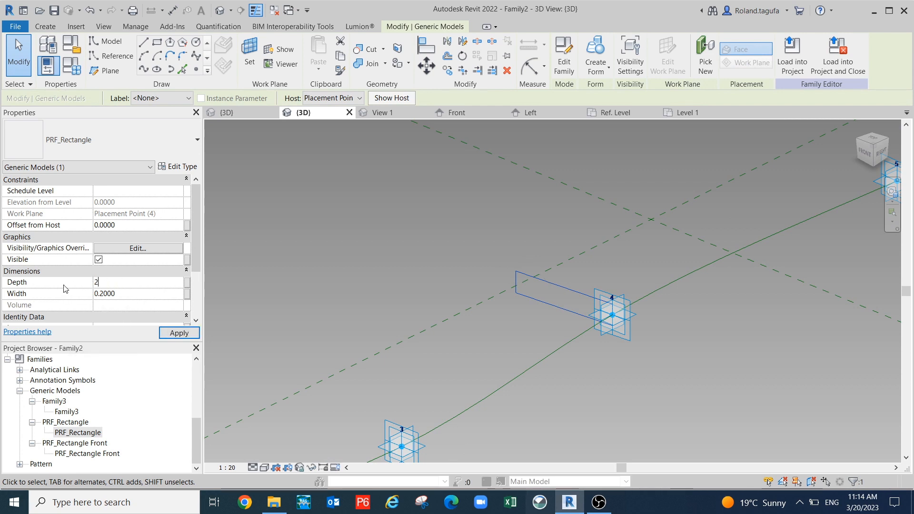
{"action": "left_click", "coordinate": [179, 333]}
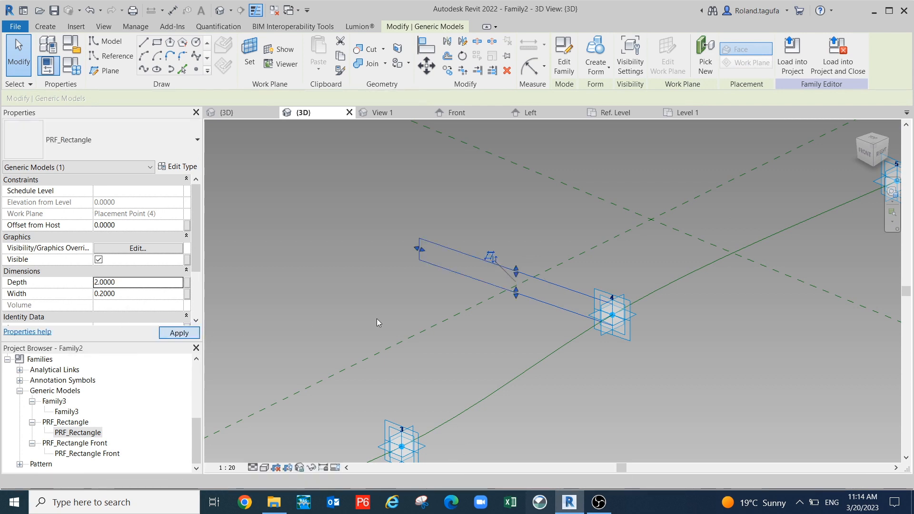
{"action": "scroll", "coordinate": [381, 317], "scroll_direction": "down", "scroll_amount": 2}
{"action": "scroll", "coordinate": [511, 358], "scroll_direction": "down", "scroll_amount": 3}
{"action": "left_click", "coordinate": [536, 359]}
{"action": "scroll", "coordinate": [536, 360], "scroll_direction": "down", "scroll_amount": 2}
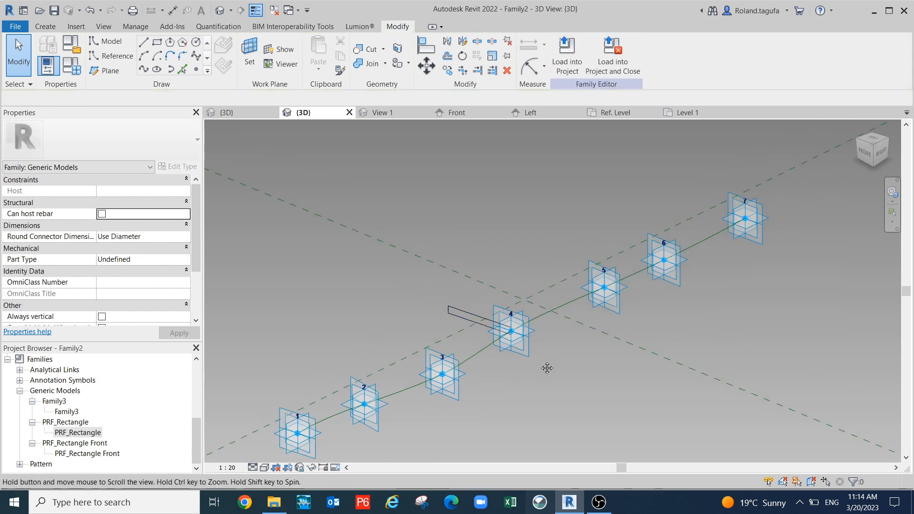
{"action": "scroll", "coordinate": [498, 317], "scroll_direction": "up", "scroll_amount": 1}
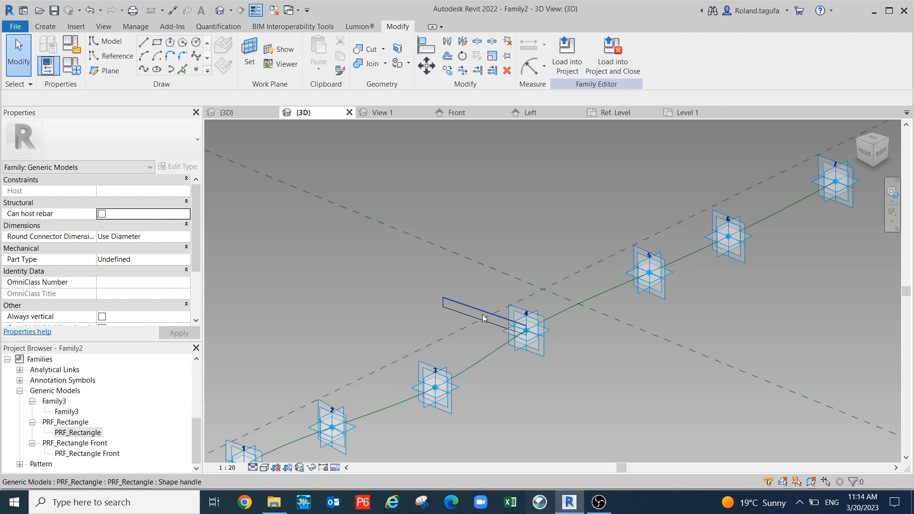
- Try creating a solid form from the PRF_Rectangle profile at adaptive point 4 and the reference spline
{"action": "left_click", "coordinate": [483, 318]}
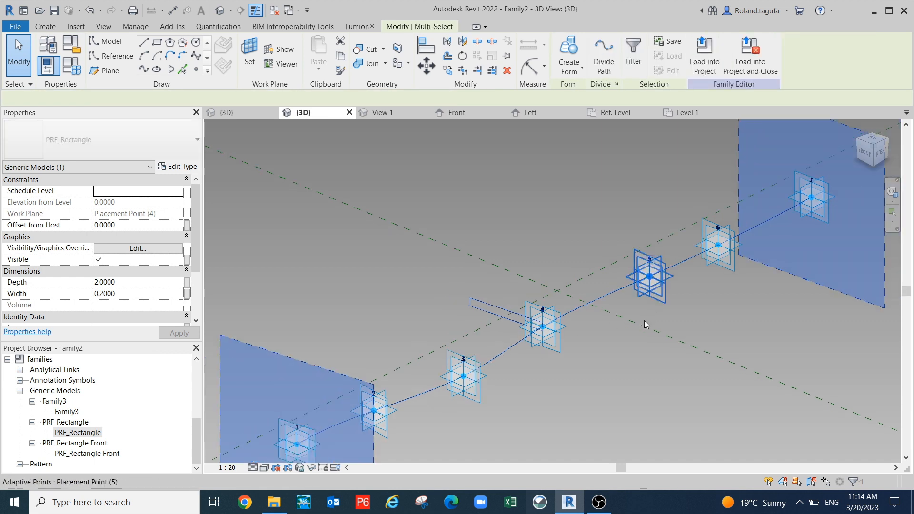
{"action": "left_click", "coordinate": [569, 54]}
{"action": "left_click", "coordinate": [862, 390]}
{"action": "scroll", "coordinate": [861, 390], "scroll_direction": "down", "scroll_amount": 1}
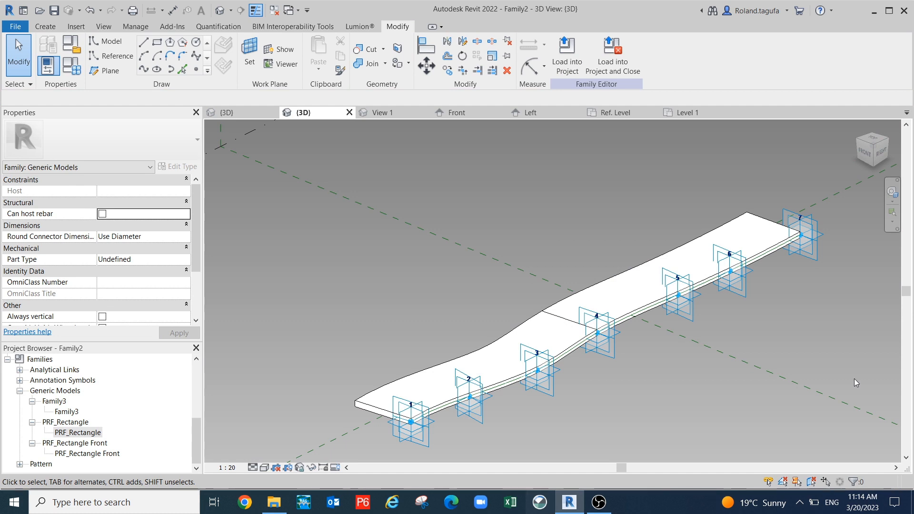
{"action": "middle_click_drag", "start_coordinate": [748, 347], "coordinate": [764, 363], "text": "shift"}
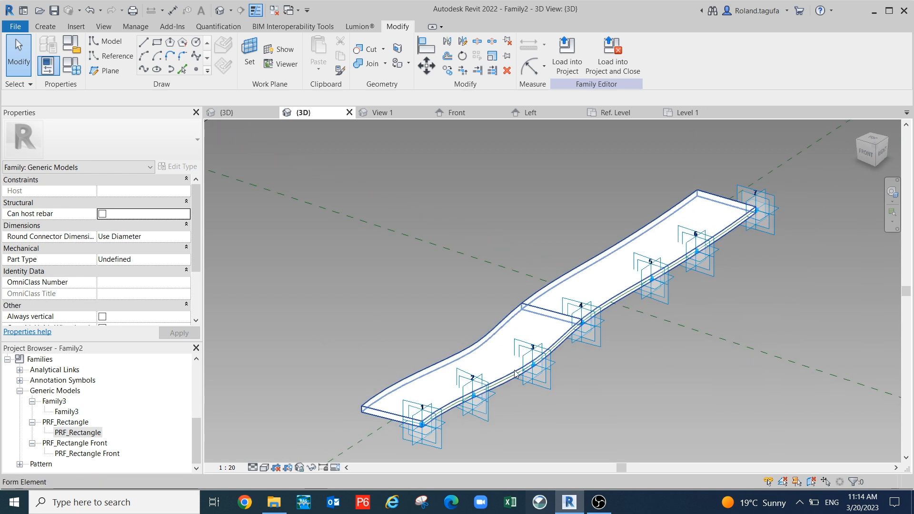
{"action": "middle_click_drag", "start_coordinate": [572, 385], "coordinate": [572, 358]}
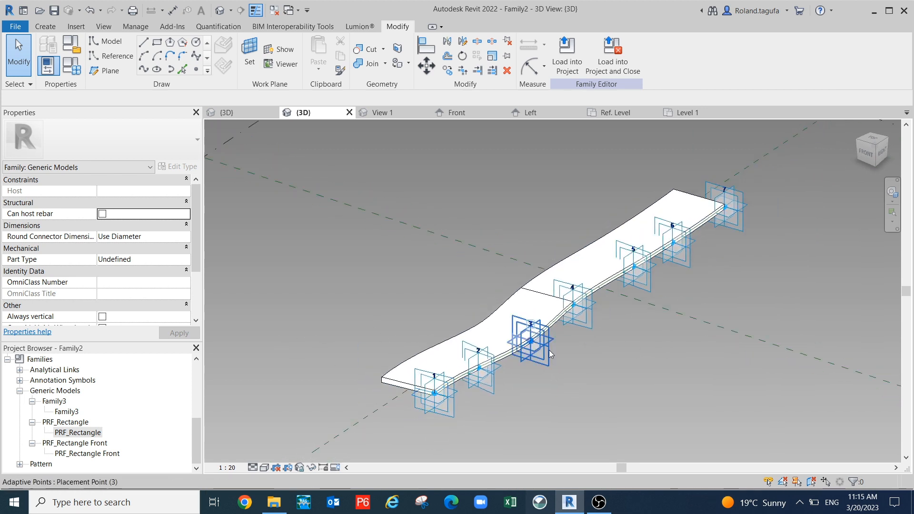
{"action": "scroll", "coordinate": [619, 310], "scroll_direction": "up", "scroll_amount": 2}
{"action": "middle_click_drag", "start_coordinate": [611, 321], "coordinate": [724, 324]}
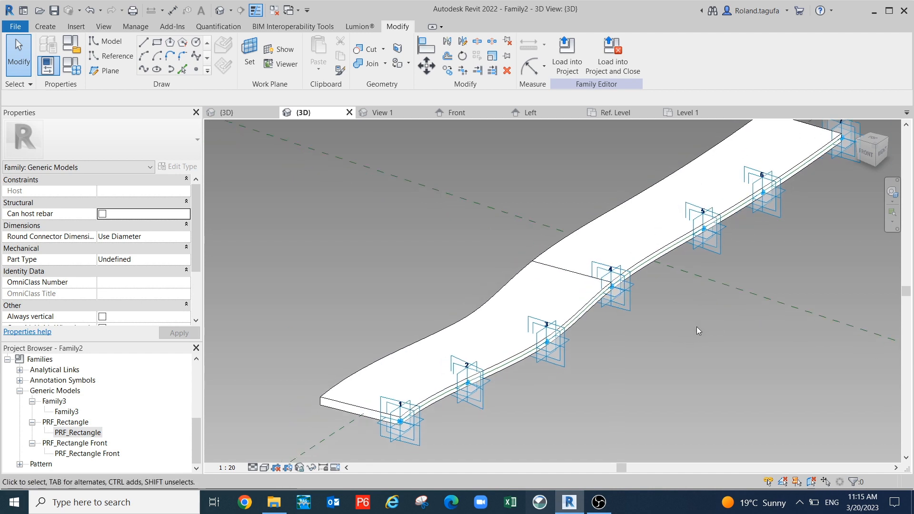
{"action": "middle_click_drag", "start_coordinate": [641, 289], "coordinate": [642, 290]}
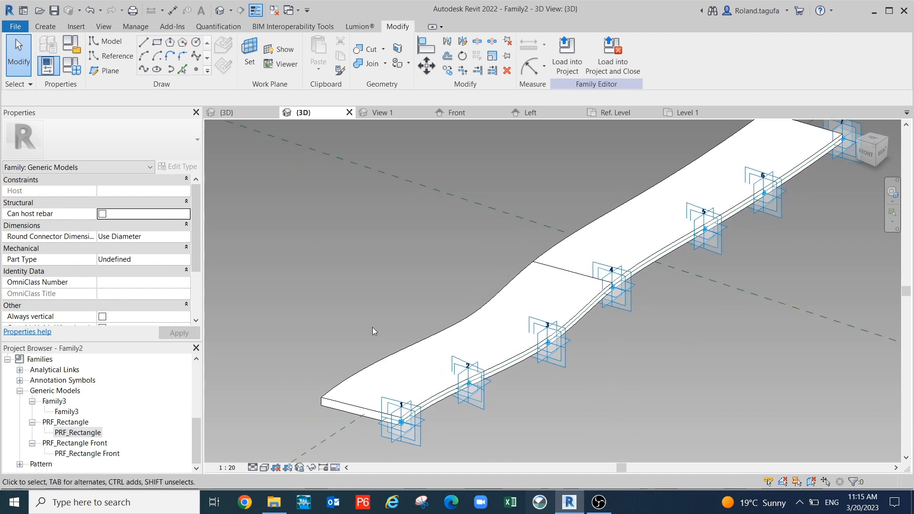
{"action": "key", "text": "ctrl+z"}
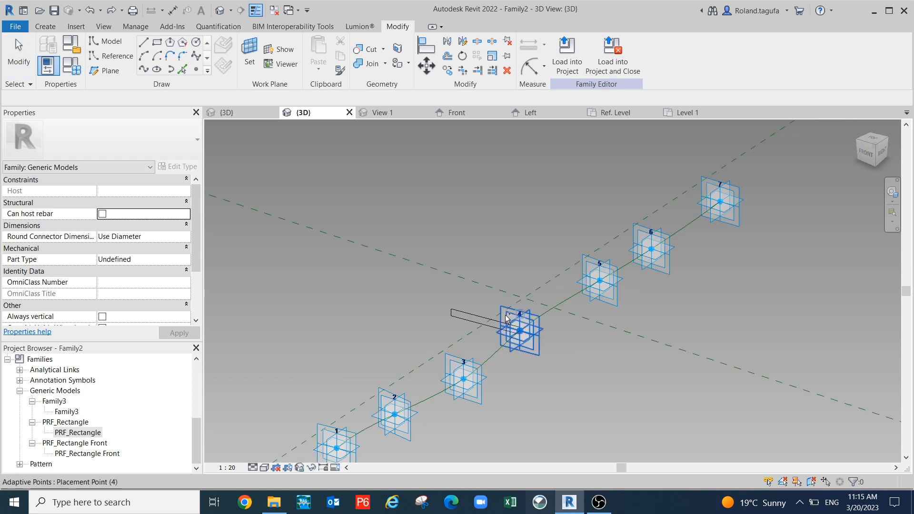
- Associate the profile's Depth with a new type-based family parameter named Depth, grouped under Dimensions
{"action": "scroll", "coordinate": [480, 304], "scroll_direction": "up", "scroll_amount": 1}
{"action": "key", "text": "Tab"}
{"action": "left_click", "coordinate": [466, 320]}
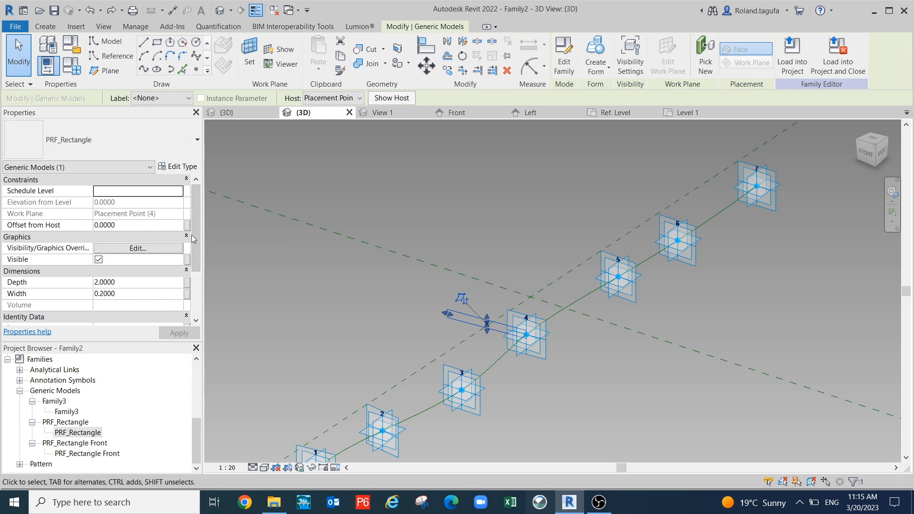
{"action": "left_click_drag", "start_coordinate": [192, 233], "coordinate": [207, 265]}
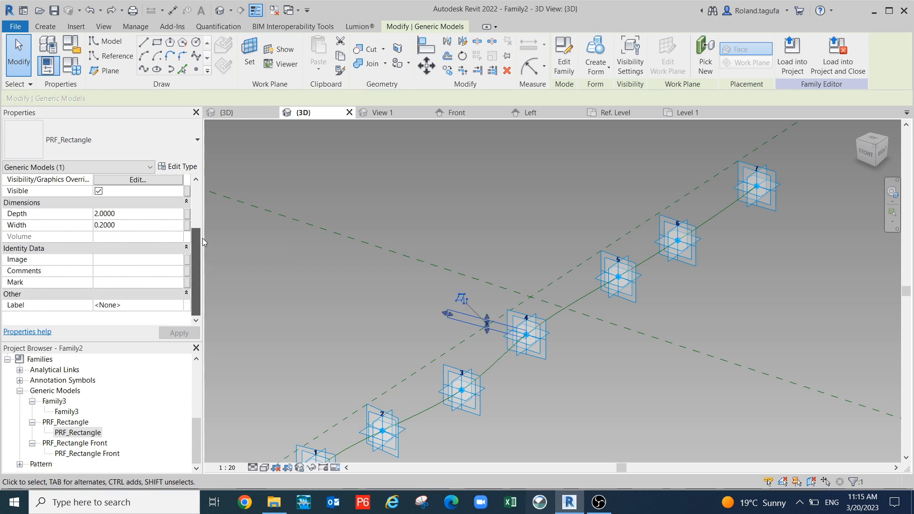
{"action": "left_click", "coordinate": [187, 214]}
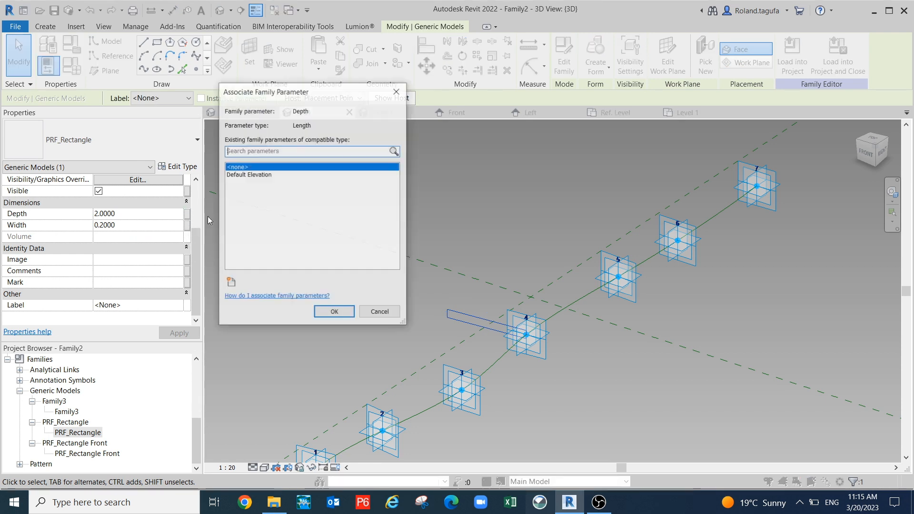
{"action": "left_click", "coordinate": [230, 282]}
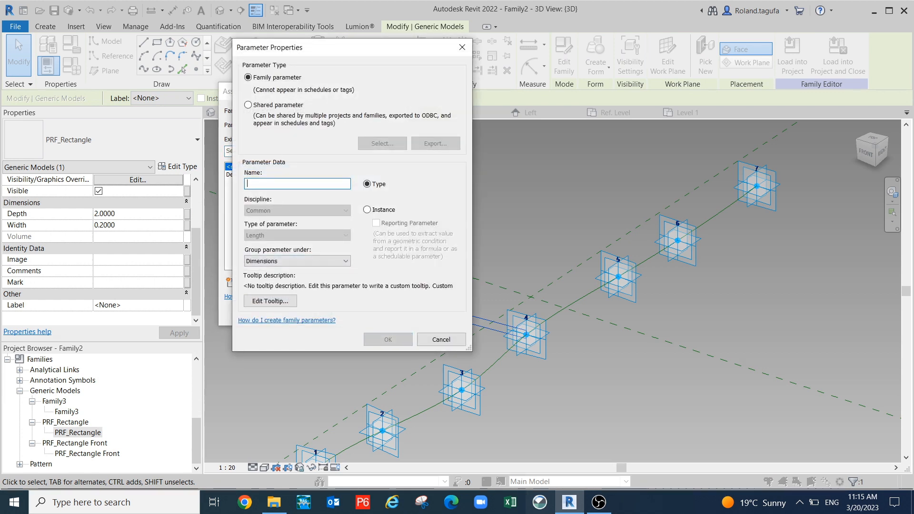
{"action": "type", "text": "Depth"}
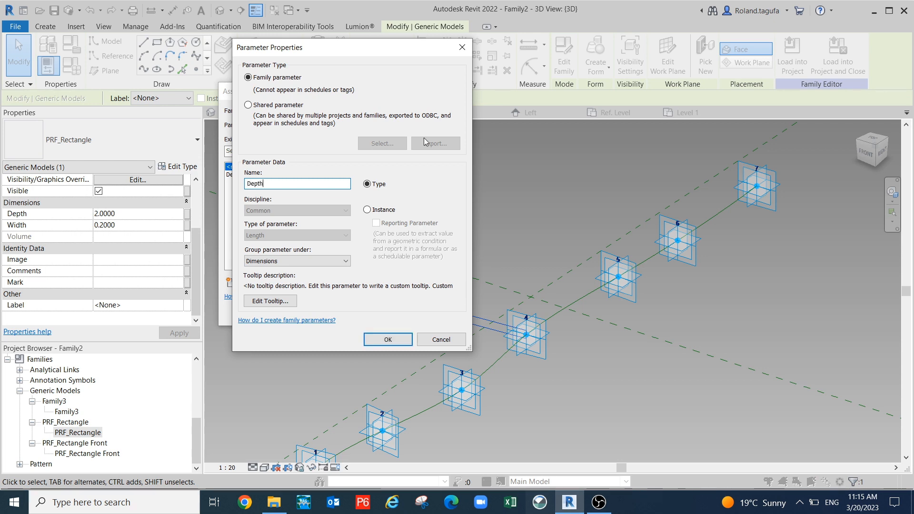
{"action": "left_click", "coordinate": [388, 339]}
{"action": "left_click", "coordinate": [336, 316]}
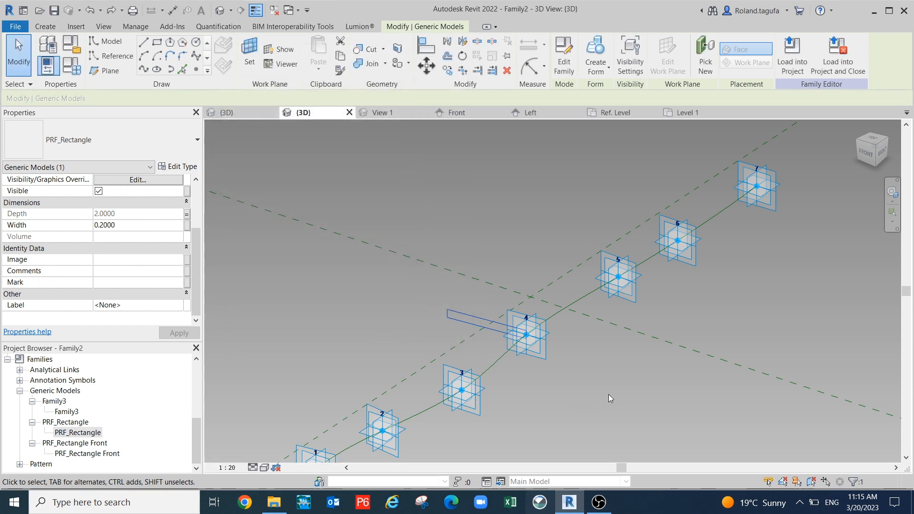
- Set the Depth family parameter to 1 in the family types
{"action": "left_click", "coordinate": [610, 394]}
{"action": "left_click", "coordinate": [72, 65]}
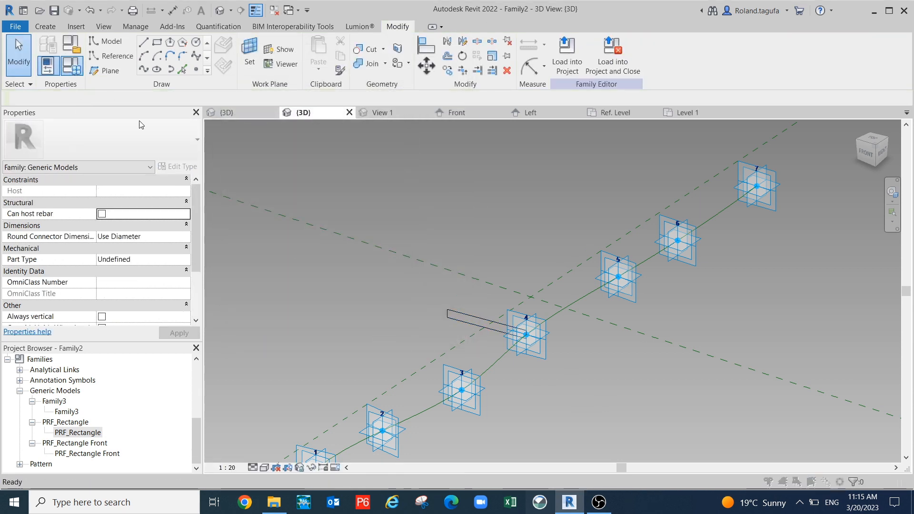
{"action": "left_click_drag", "start_coordinate": [251, 77], "coordinate": [232, 69]}
{"action": "left_click", "coordinate": [252, 181]}
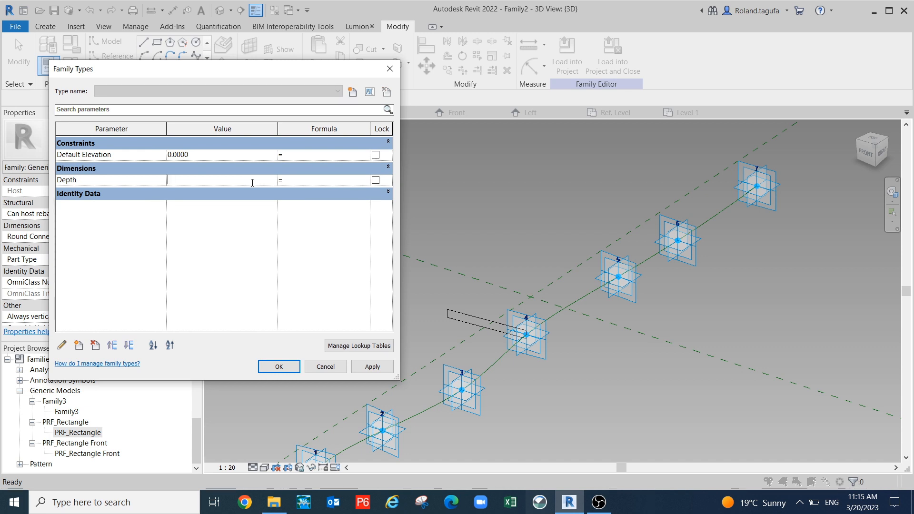
{"action": "left_click", "coordinate": [373, 366]}
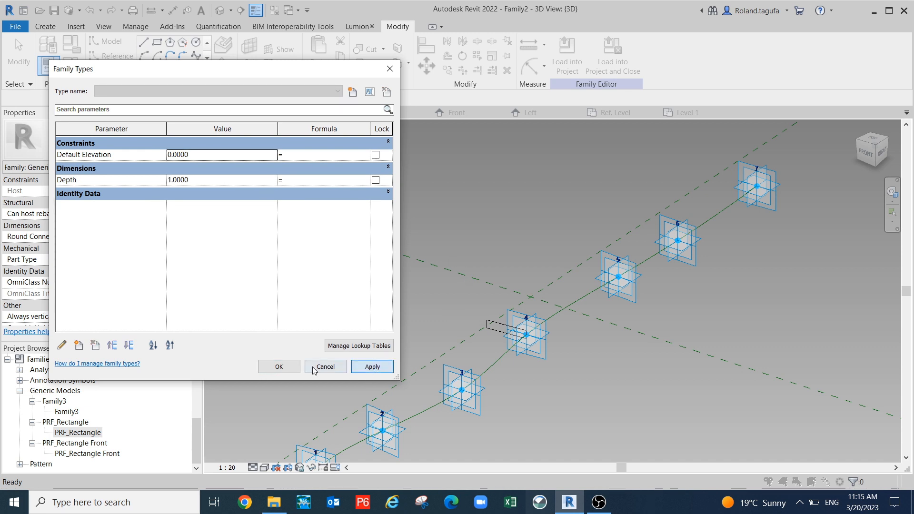
{"action": "left_click", "coordinate": [279, 367]}
{"action": "scroll", "coordinate": [501, 315], "scroll_direction": "up", "scroll_amount": 2}
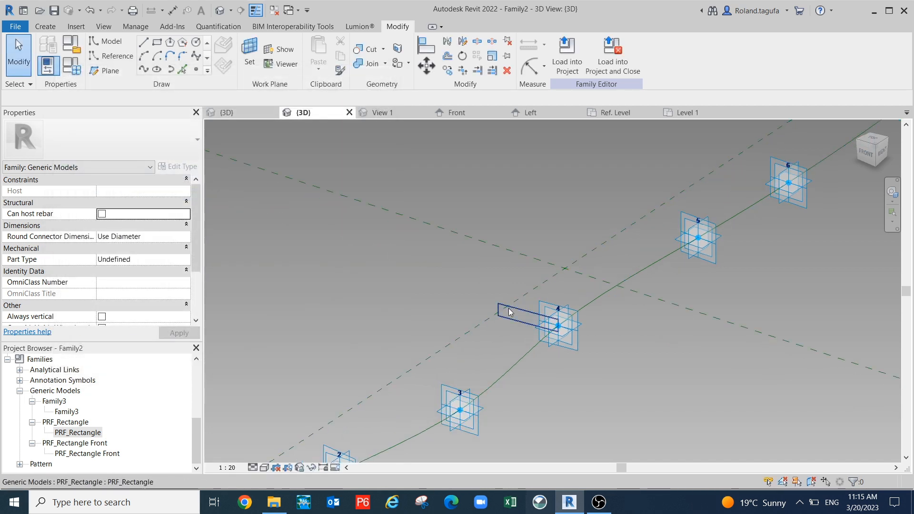
- Create a solid form from the PRF_Rectangle profile at adaptive point 4 and the reference spline through the seven points
{"action": "left_click", "coordinate": [509, 312]}
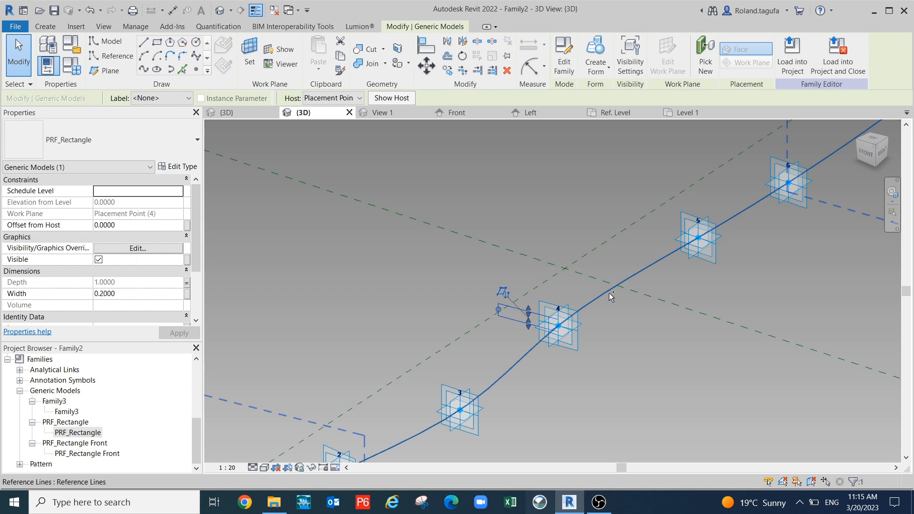
{"action": "left_click", "coordinate": [611, 296], "text": "ctrl"}
{"action": "left_click", "coordinate": [581, 44]}
{"action": "scroll", "coordinate": [764, 308], "scroll_direction": "down", "scroll_amount": 3}
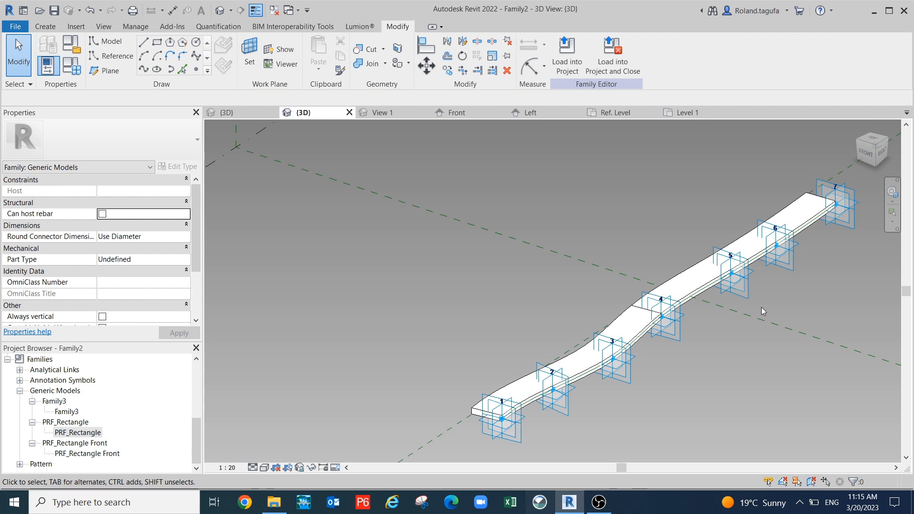
- Load the finished adaptive family into Family1 and switch to Family1's {3D} view
{"action": "left_click", "coordinate": [566, 65]}
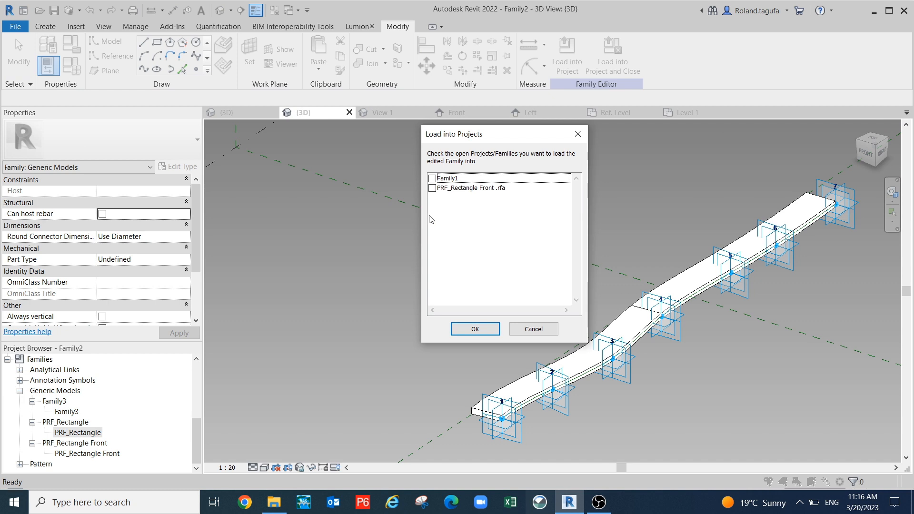
{"action": "left_click", "coordinate": [432, 179]}
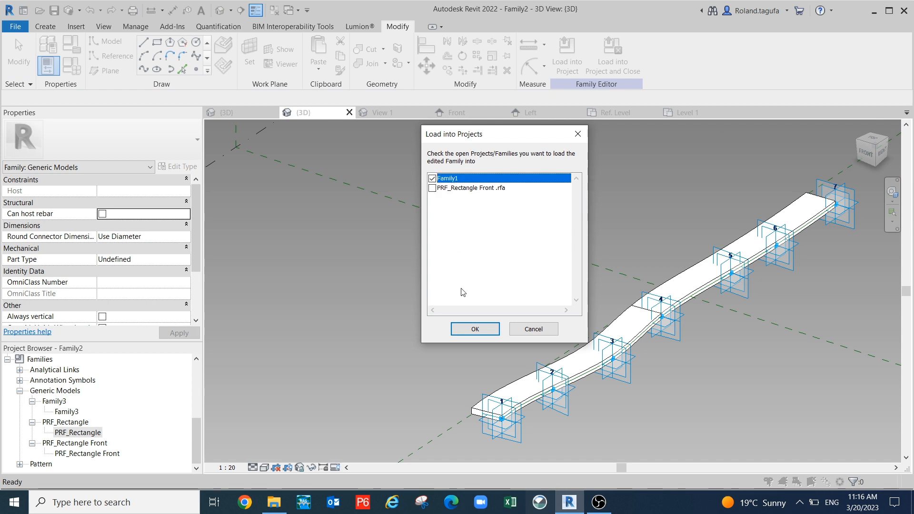
{"action": "left_click", "coordinate": [476, 329]}
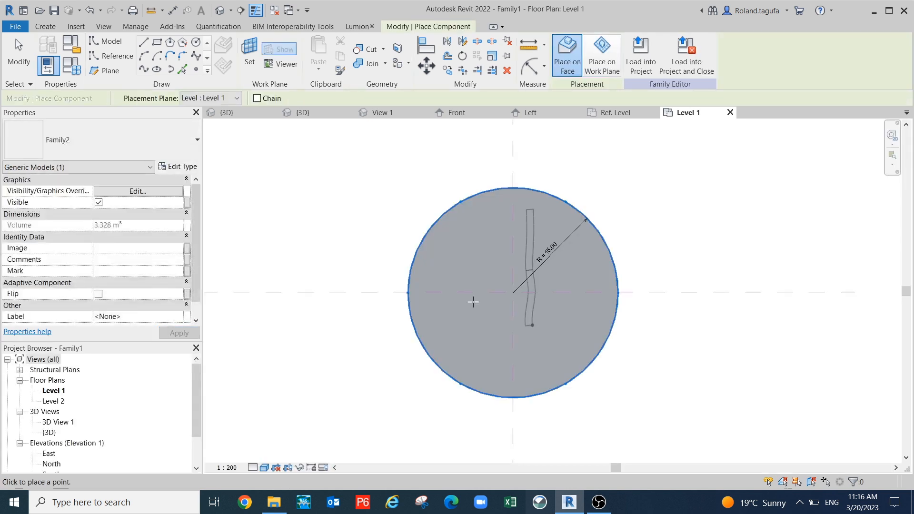
{"action": "left_click", "coordinate": [226, 113]}
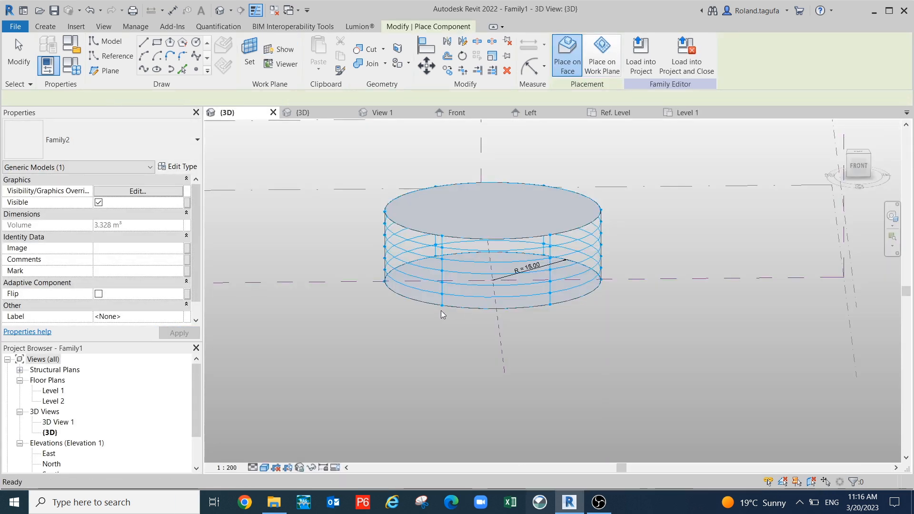
- Place the first three Family2 ramp points on neighbouring grid columns, starting at the cylinder's base and rising one grid level per column
{"action": "middle_click_drag", "start_coordinate": [453, 292], "coordinate": [500, 318], "text": "shift"}
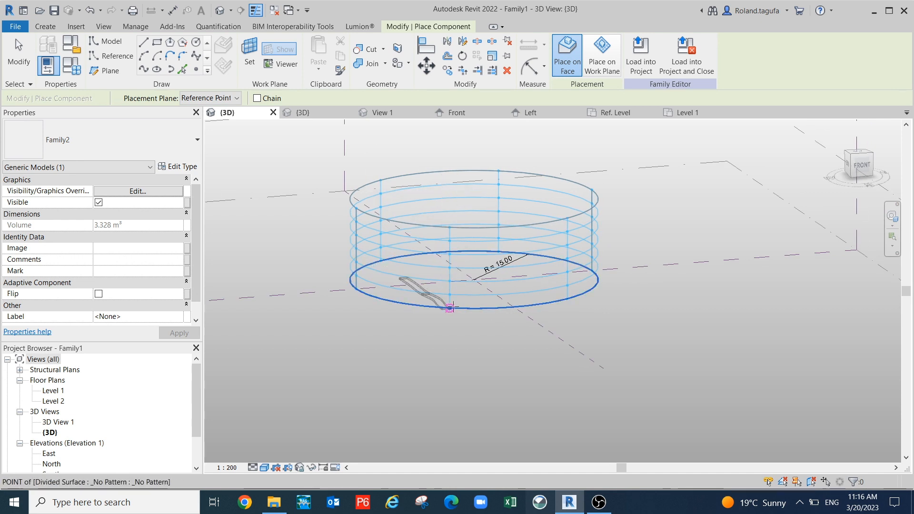
{"action": "middle_click_drag", "start_coordinate": [383, 304], "coordinate": [538, 334]}
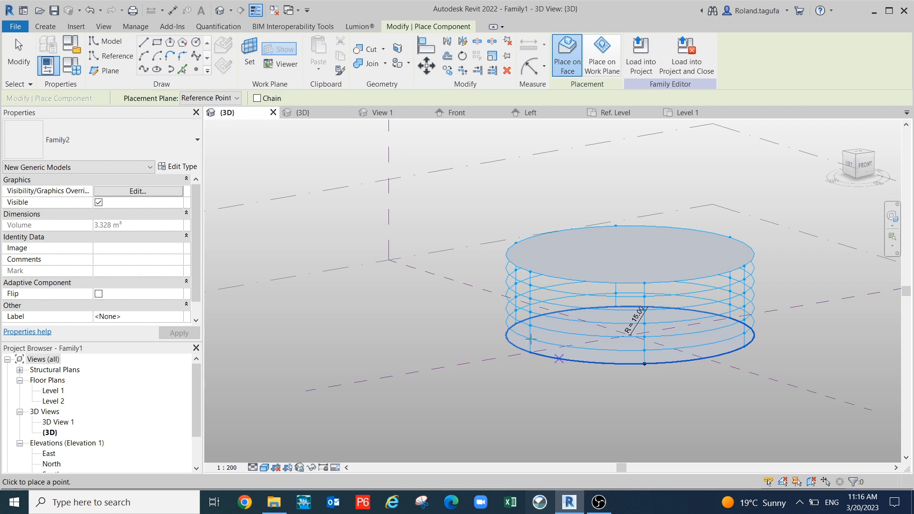
{"action": "left_click", "coordinate": [528, 339]}
{"action": "middle_click_drag", "start_coordinate": [529, 339], "coordinate": [532, 342], "text": "shift"}
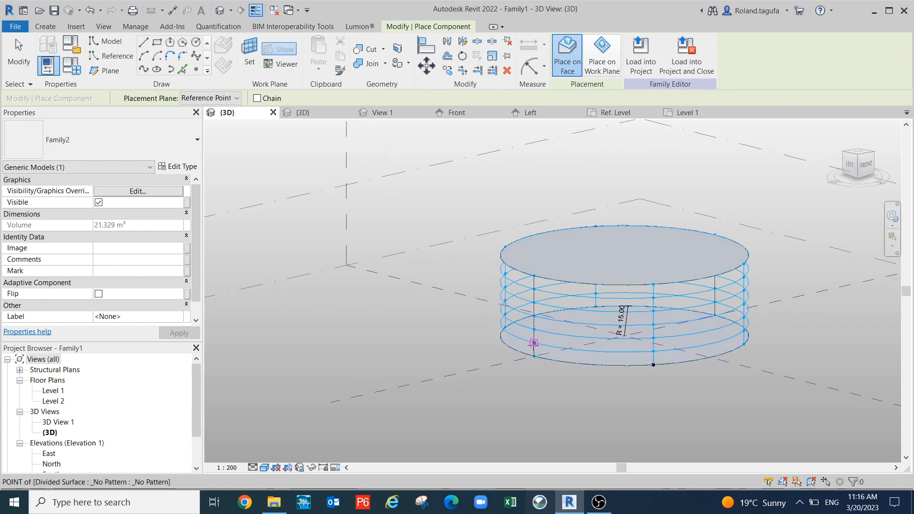
{"action": "middle_click_drag", "start_coordinate": [574, 379], "coordinate": [608, 376], "text": "shift"}
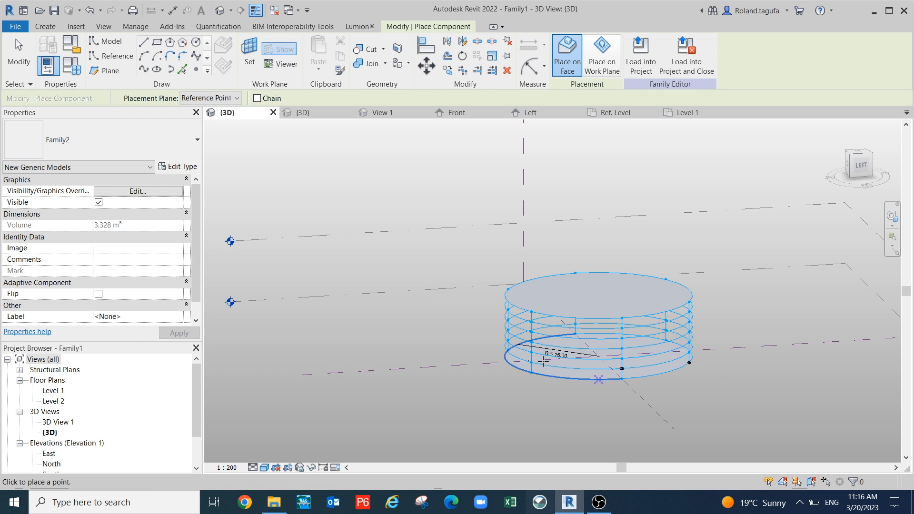
{"action": "scroll", "coordinate": [544, 365], "scroll_direction": "up", "scroll_amount": 1}
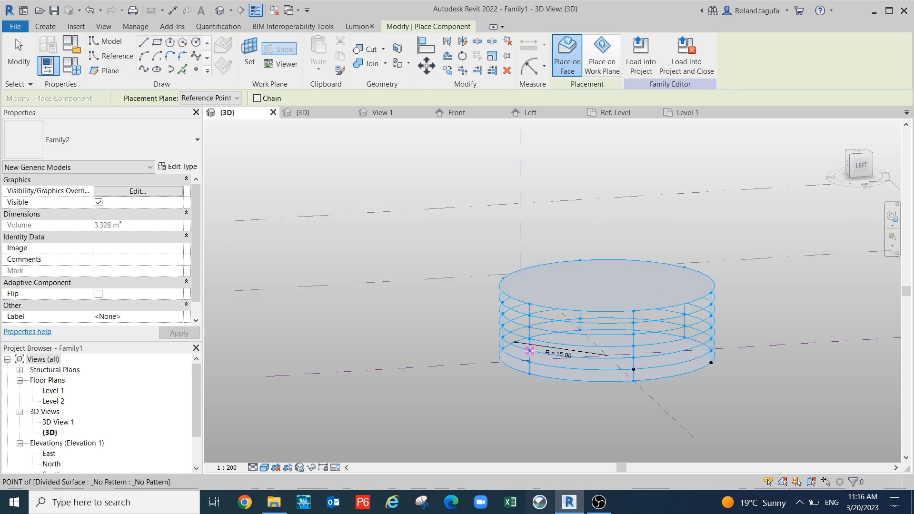
{"action": "left_click", "coordinate": [529, 350]}
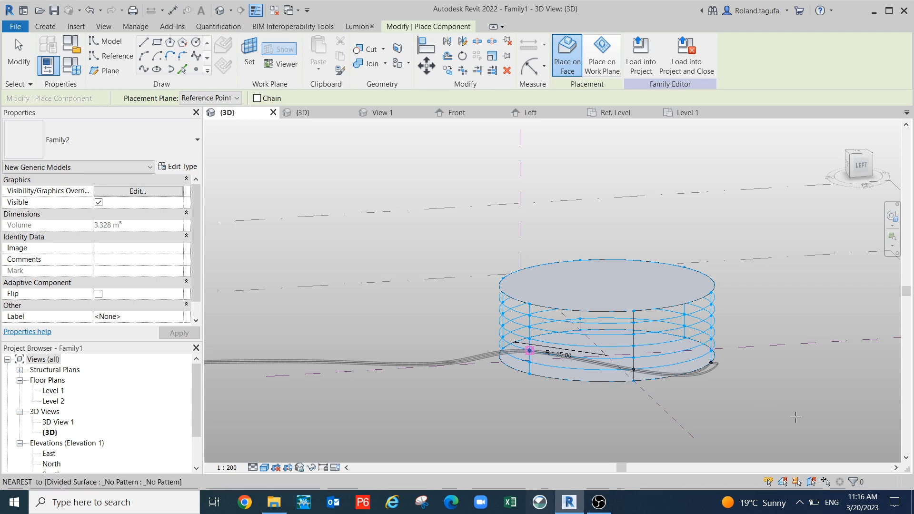
{"action": "key", "text": "Escape"}
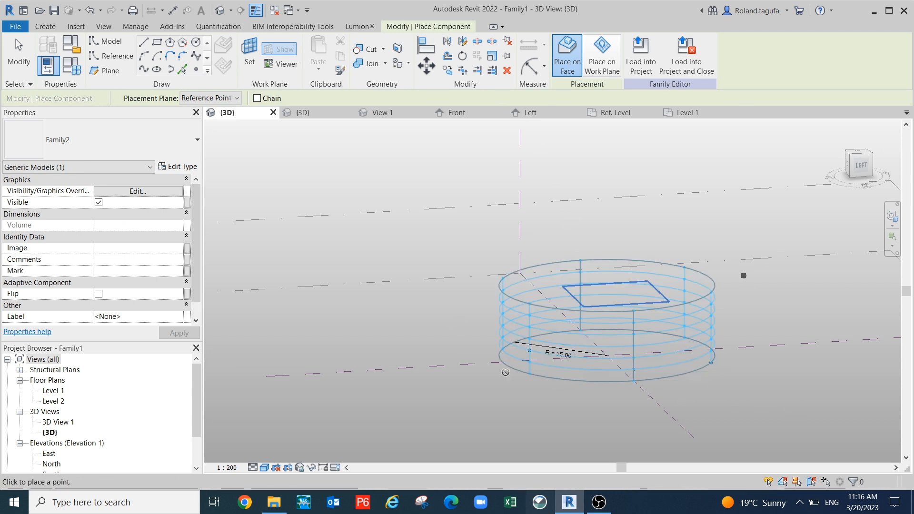
- Place the ramp's fourth, fifth and sixth adaptive points on the next columns around the cylinder, each one grid level higher
{"action": "middle_click_drag", "start_coordinate": [515, 375], "coordinate": [608, 365], "text": "shift"}
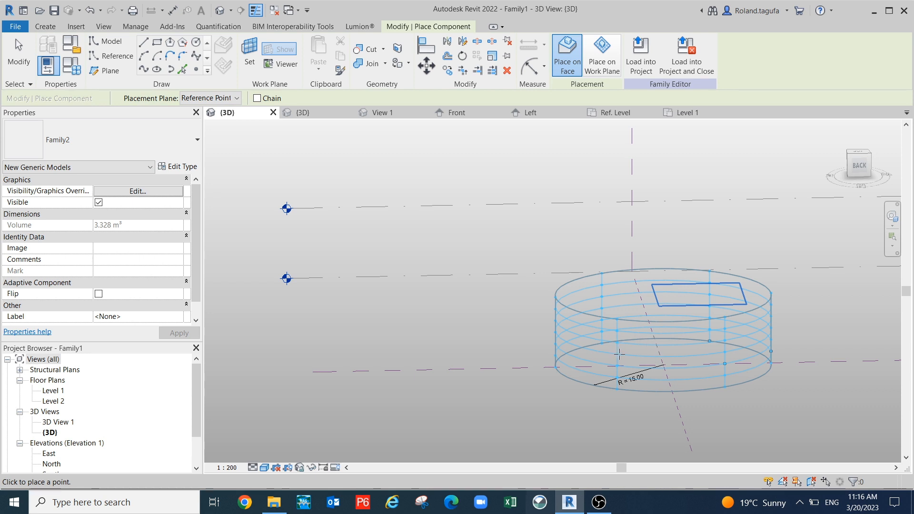
{"action": "left_click", "coordinate": [617, 354]}
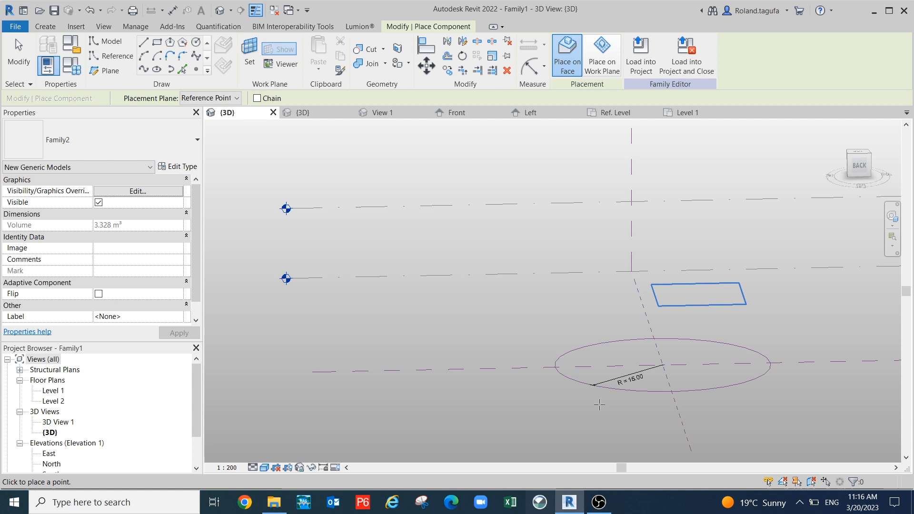
{"action": "middle_click_drag", "start_coordinate": [625, 404], "coordinate": [611, 338], "text": "shift"}
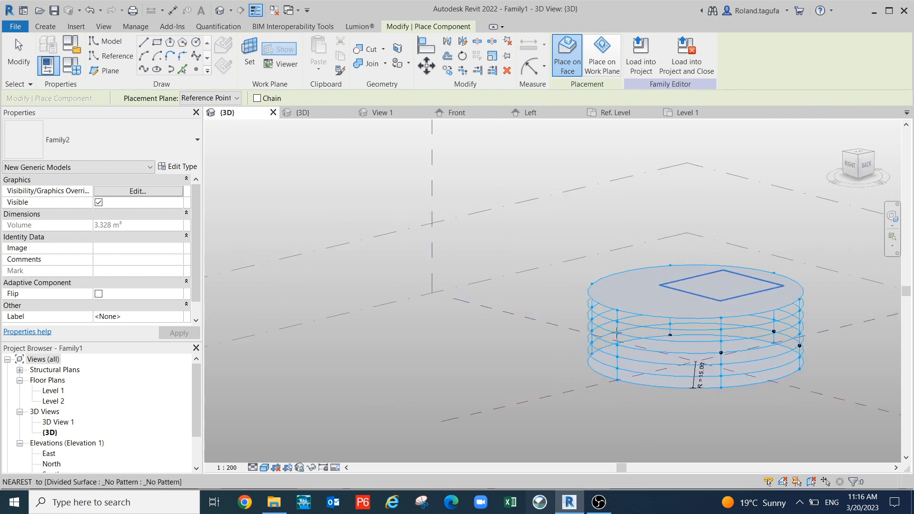
{"action": "middle_click_drag", "start_coordinate": [629, 336], "coordinate": [643, 336], "text": "shift"}
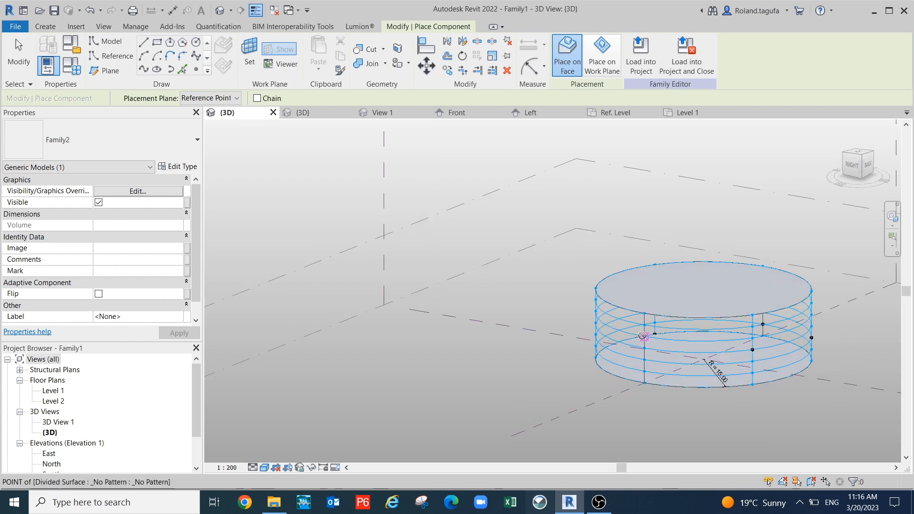
{"action": "mouse_move", "coordinate": [723, 376]}
{"action": "middle_mouse_down", "text": "shift"}
{"action": "mouse_move", "coordinate": [775, 379]}
{"action": "mouse_move", "coordinate": [729, 363]}
{"action": "middle_mouse_up", "text": "shift"}
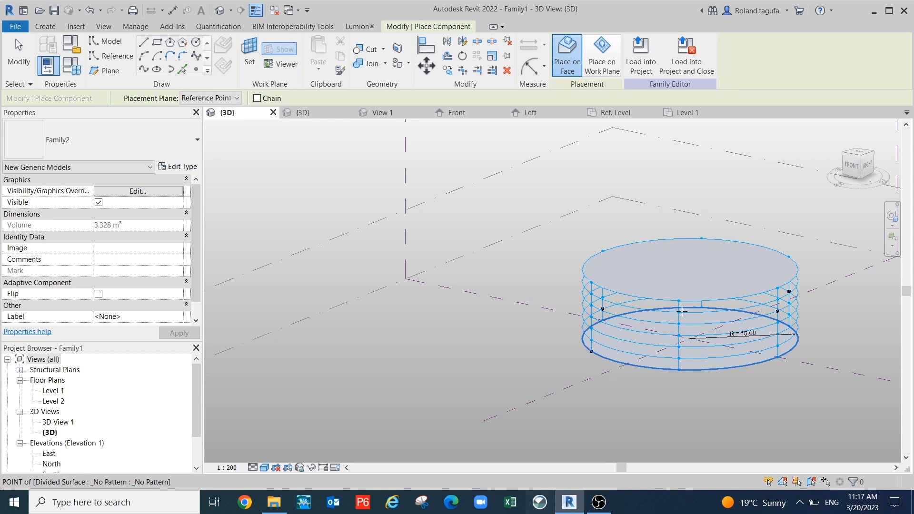
{"action": "middle_click_drag", "start_coordinate": [668, 309], "coordinate": [677, 306], "text": "shift"}
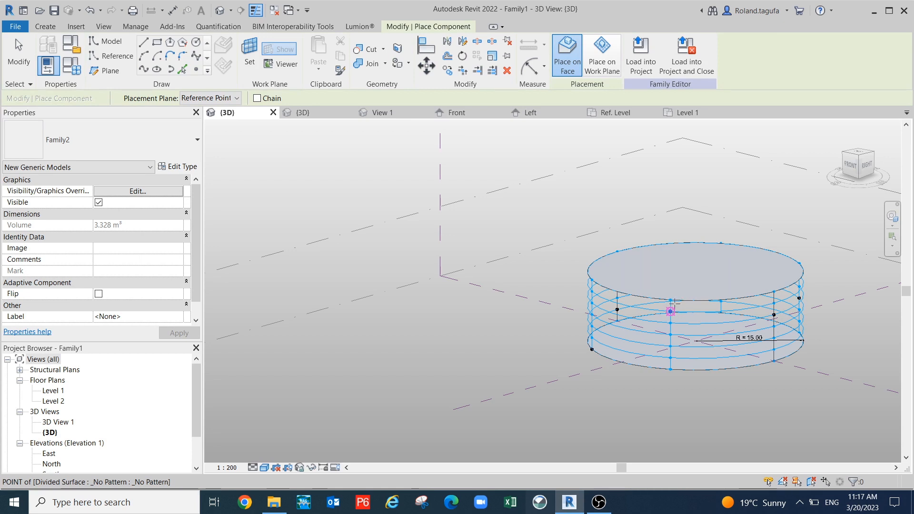
{"action": "scroll", "coordinate": [674, 314], "scroll_direction": "up", "scroll_amount": 1}
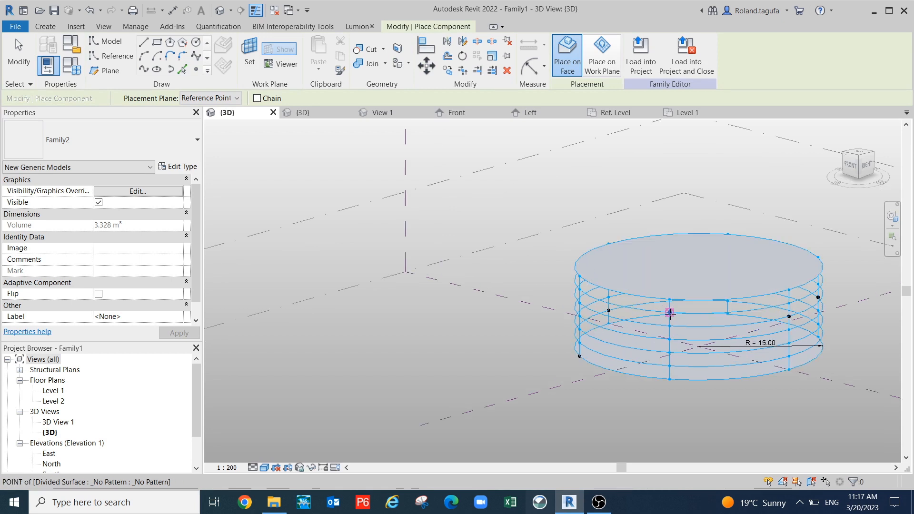
{"action": "left_click", "coordinate": [669, 312]}
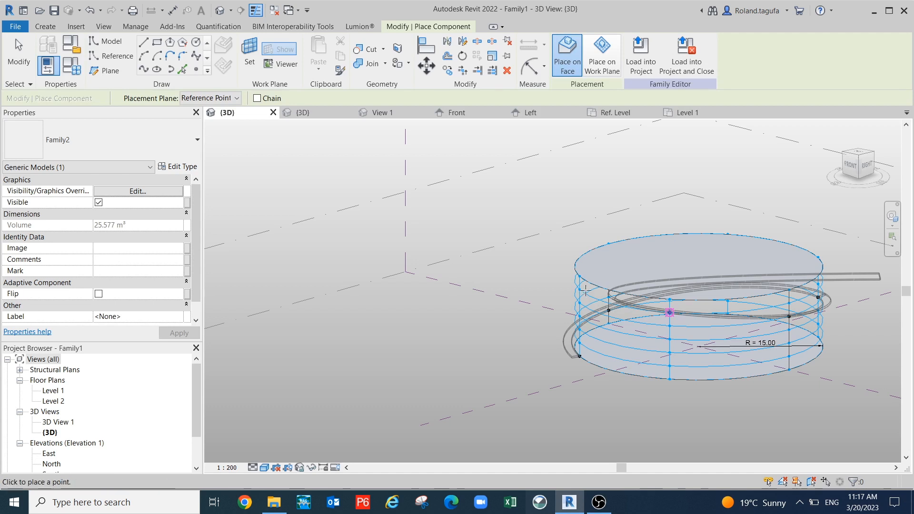
- Place the ramp's seventh adaptive point one grid level higher, directly above the starting column, and end the component placement
{"action": "middle_click_drag", "start_coordinate": [634, 318], "coordinate": [656, 328], "text": "shift"}
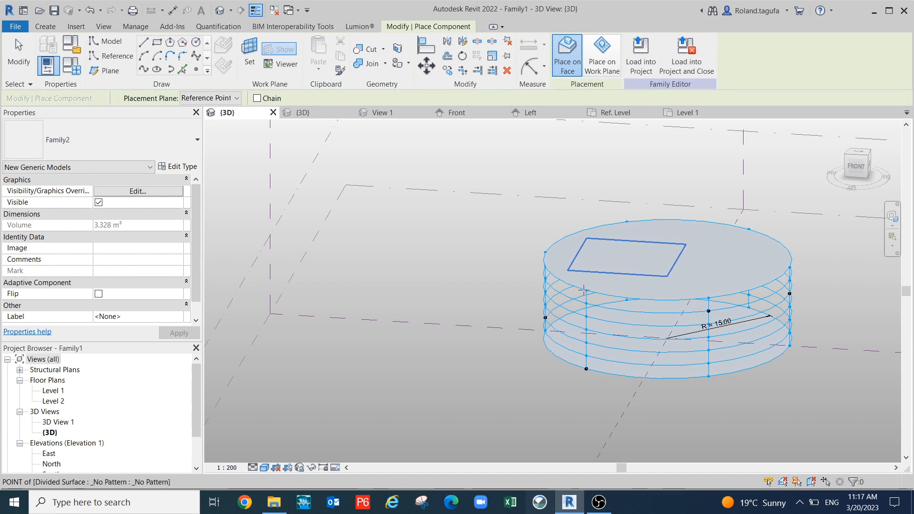
{"action": "left_click", "coordinate": [587, 291]}
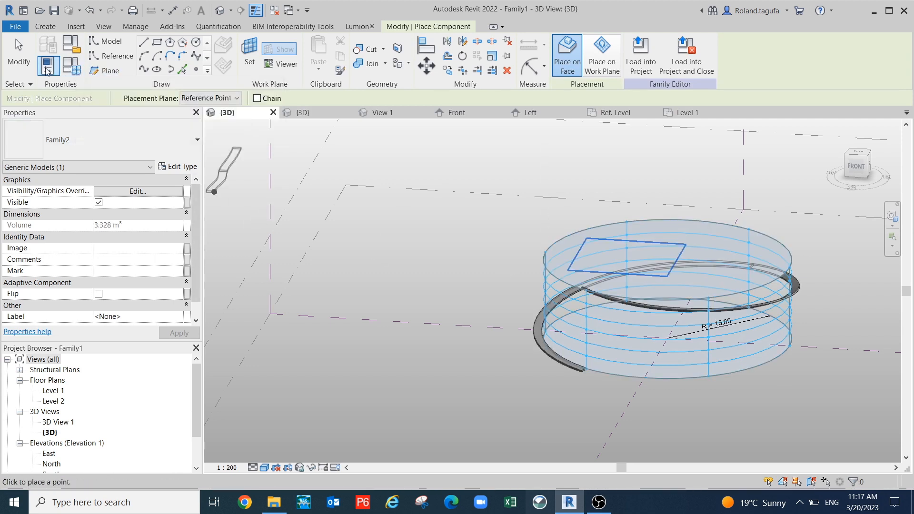
{"action": "left_click", "coordinate": [19, 53]}
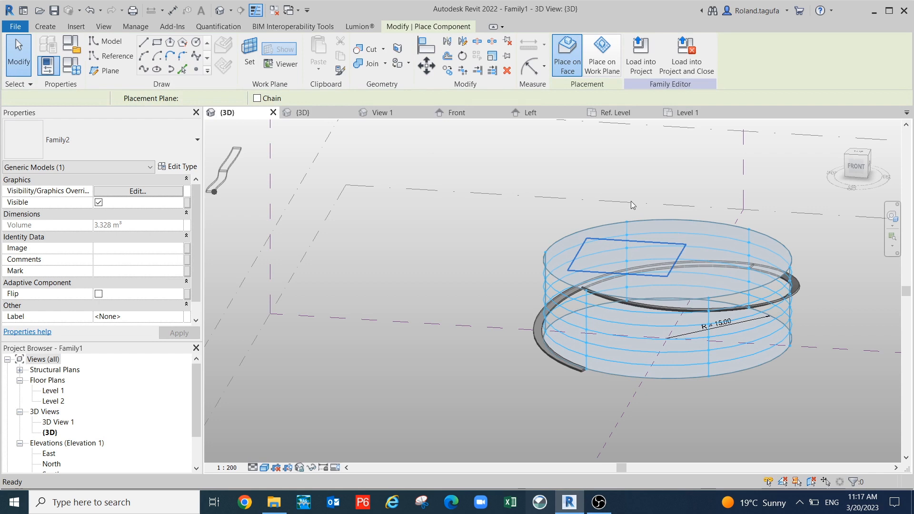
{"action": "left_click", "coordinate": [656, 391]}
- Temporarily hide the circular reference line at the cylinder's base
{"action": "middle_click_drag", "start_coordinate": [689, 407], "coordinate": [631, 373], "text": "shift"}
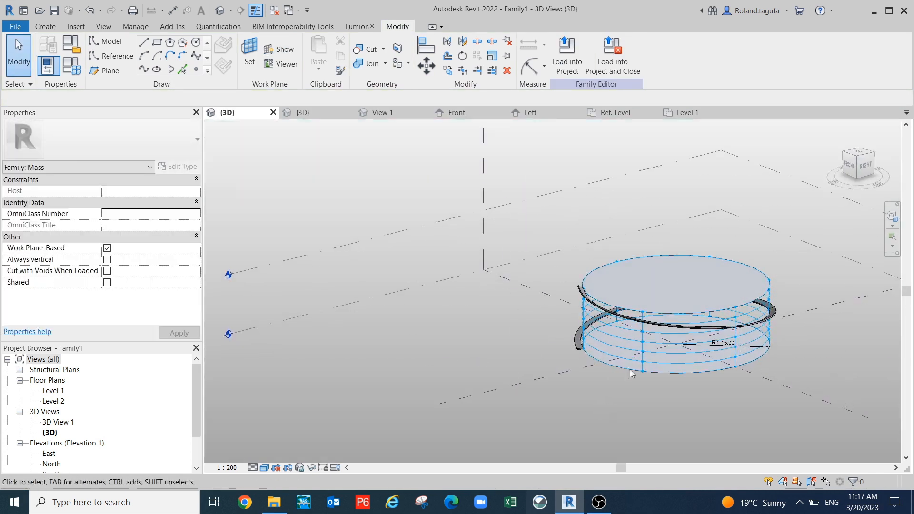
{"action": "left_click", "coordinate": [692, 318]}
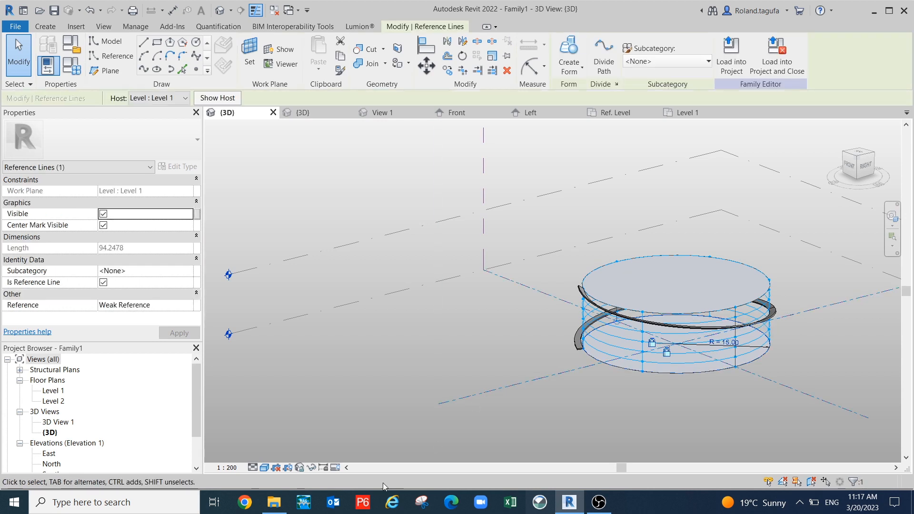
{"action": "left_click", "coordinate": [309, 468]}
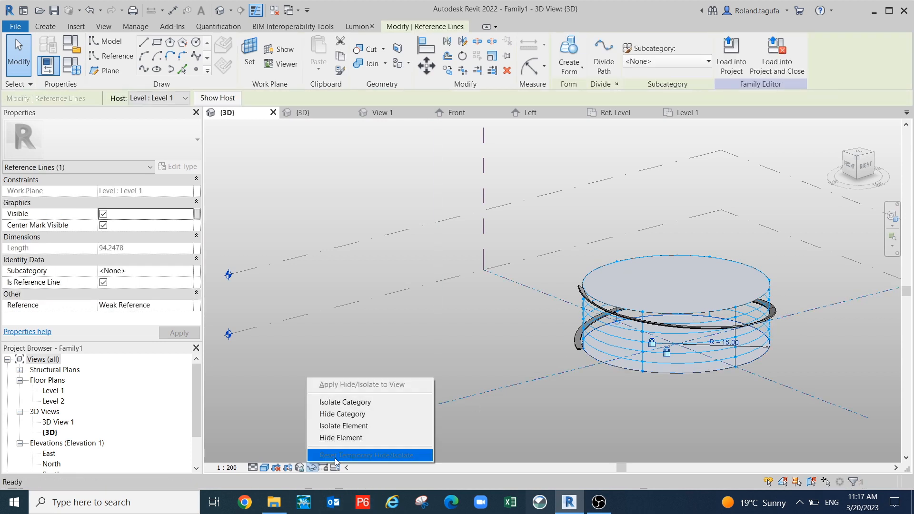
{"action": "left_click", "coordinate": [352, 438]}
- Temporarily hide the solid cylinder form, leaving its divided surfaces and the ramp in view
{"action": "scroll", "coordinate": [690, 305], "scroll_direction": "up", "scroll_amount": 2}
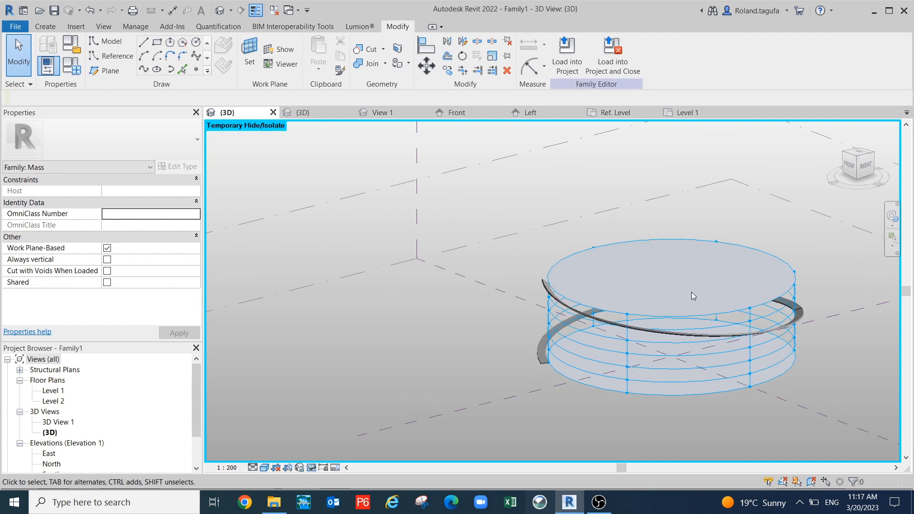
{"action": "left_click", "coordinate": [680, 314]}
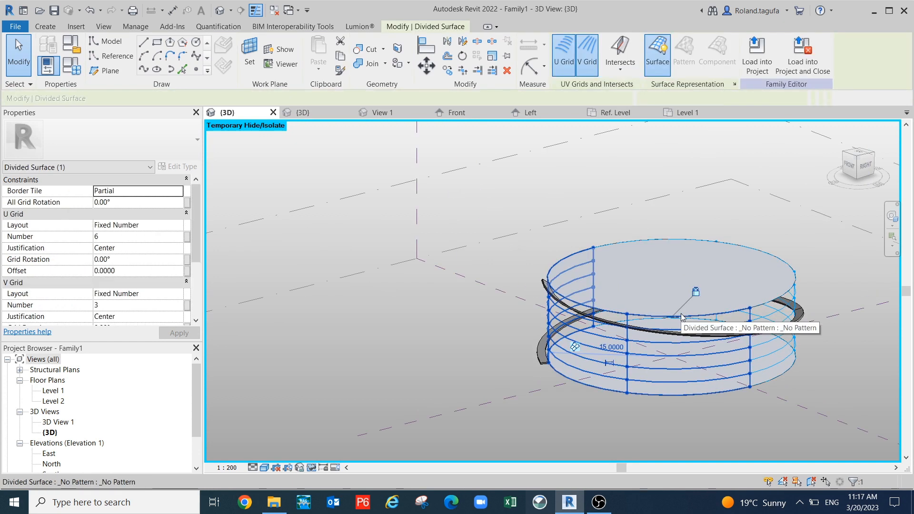
{"action": "key", "text": "Escape"}
{"action": "key", "text": "Tab"}
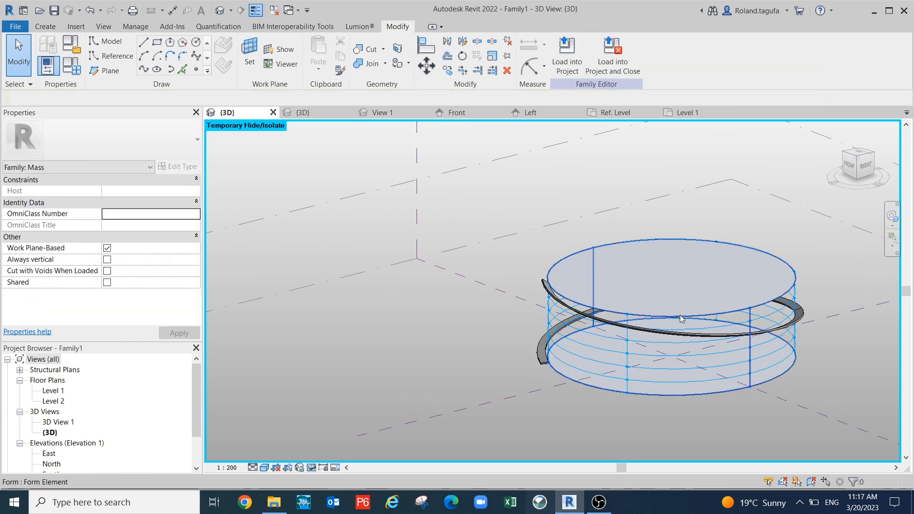
{"action": "left_click", "coordinate": [680, 315]}
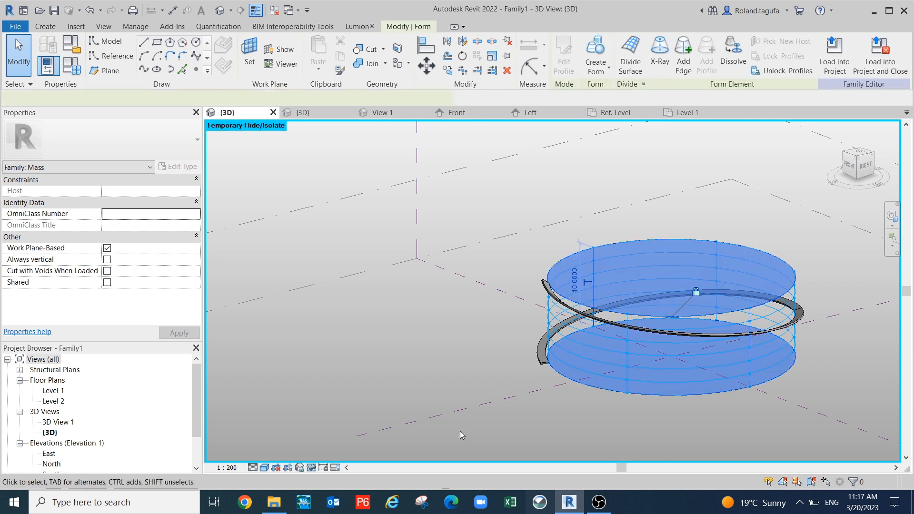
{"action": "left_click", "coordinate": [311, 468]}
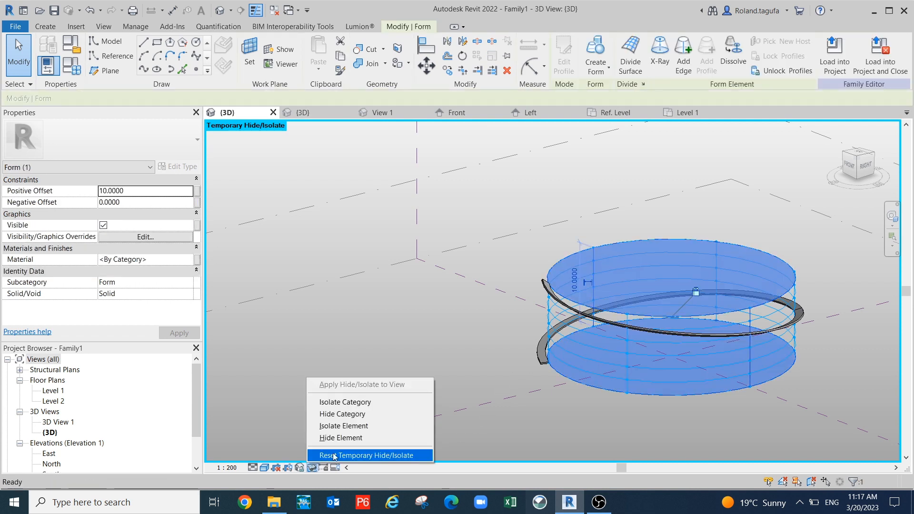
{"action": "left_click", "coordinate": [341, 433]}
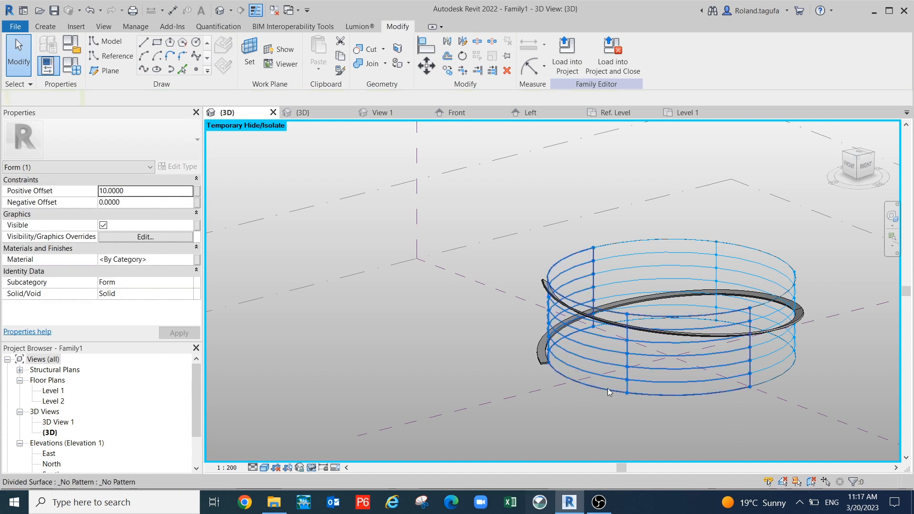
- Set the Depth type parameter of the placed Family2 ramp to 2.0
{"action": "middle_click_drag", "start_coordinate": [540, 404], "coordinate": [686, 472], "text": "shift"}
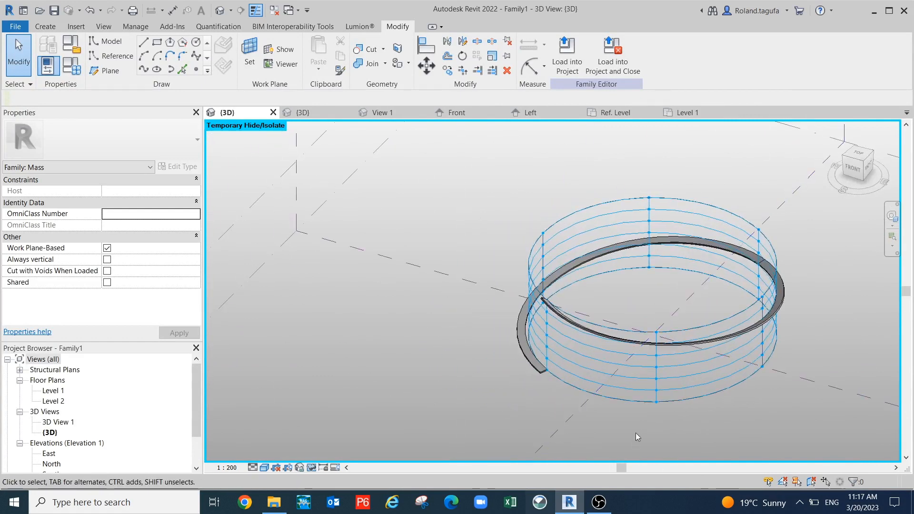
{"action": "scroll", "coordinate": [599, 270], "scroll_direction": "up", "scroll_amount": 4}
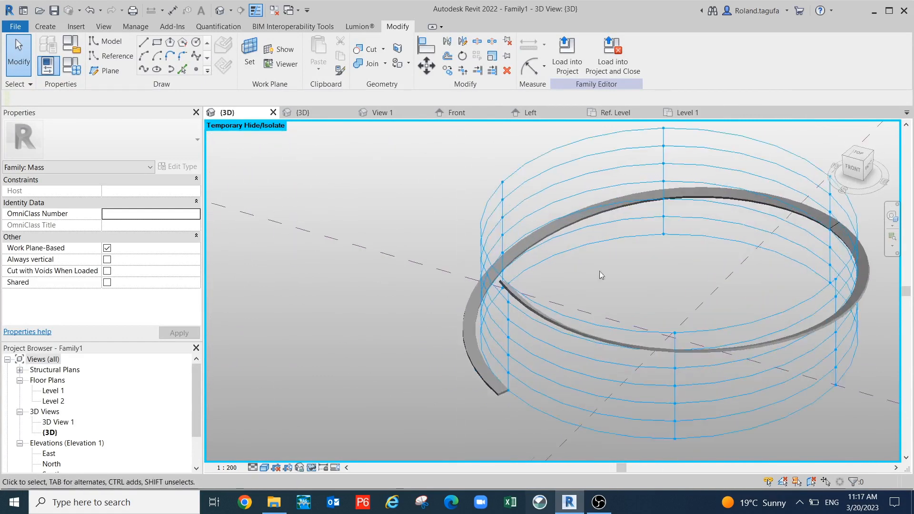
{"action": "left_click", "coordinate": [563, 235]}
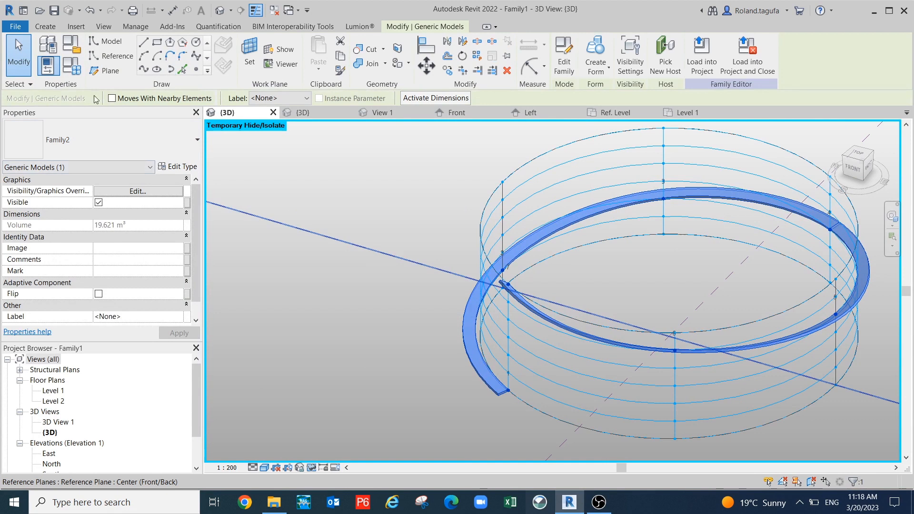
{"action": "left_click", "coordinate": [185, 166]}
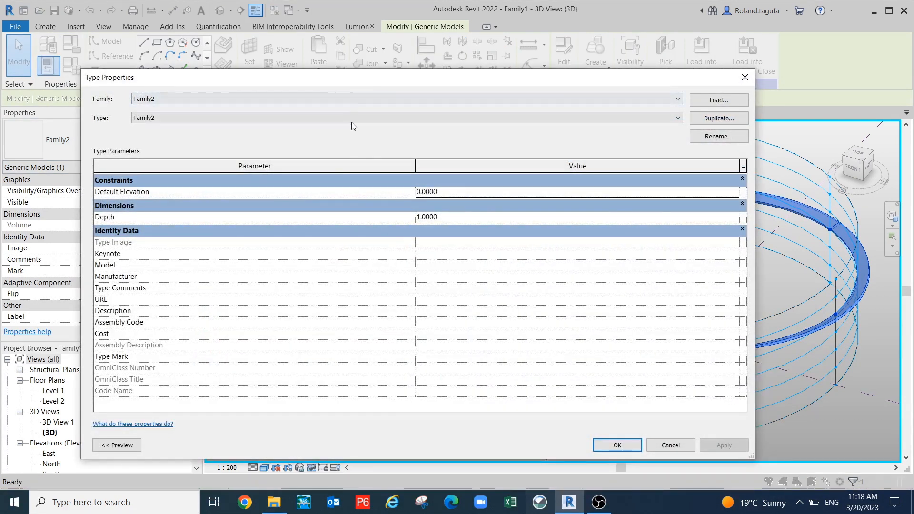
{"action": "left_click_drag", "start_coordinate": [441, 82], "coordinate": [339, 53]}
{"action": "left_click", "coordinate": [347, 188]}
{"action": "type", "text": "20"}
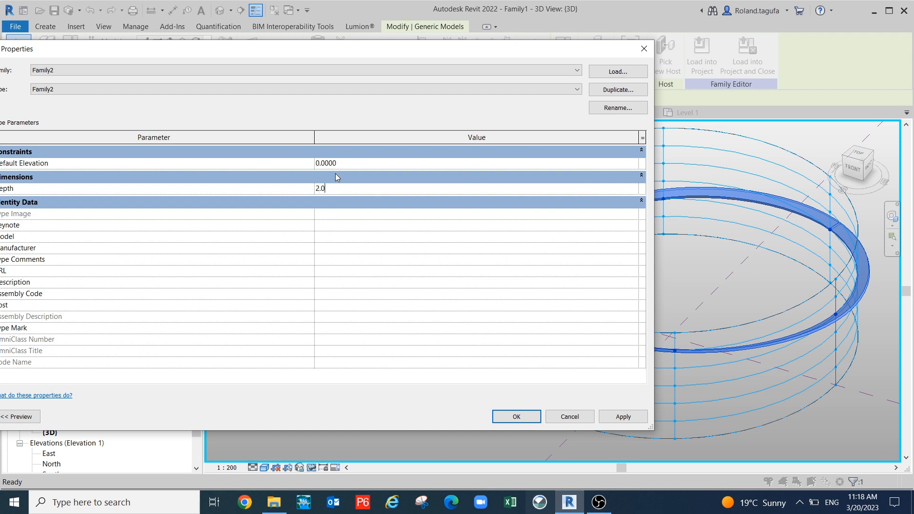
{"action": "left_click", "coordinate": [516, 417]}
{"action": "middle_click_drag", "start_coordinate": [613, 421], "coordinate": [753, 462], "text": "shift"}
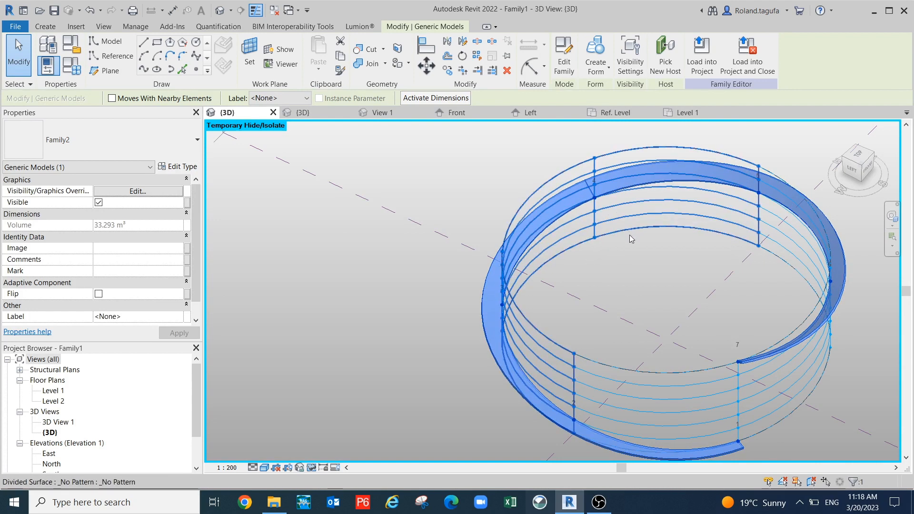
{"action": "middle_click_drag", "start_coordinate": [630, 238], "coordinate": [547, 205], "text": "shift"}
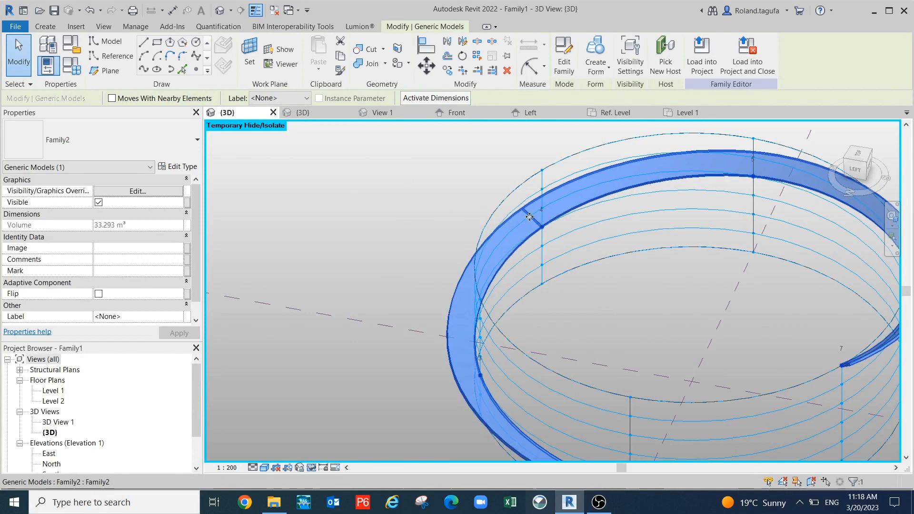
{"action": "scroll", "coordinate": [529, 217], "scroll_direction": "down", "scroll_amount": 5}
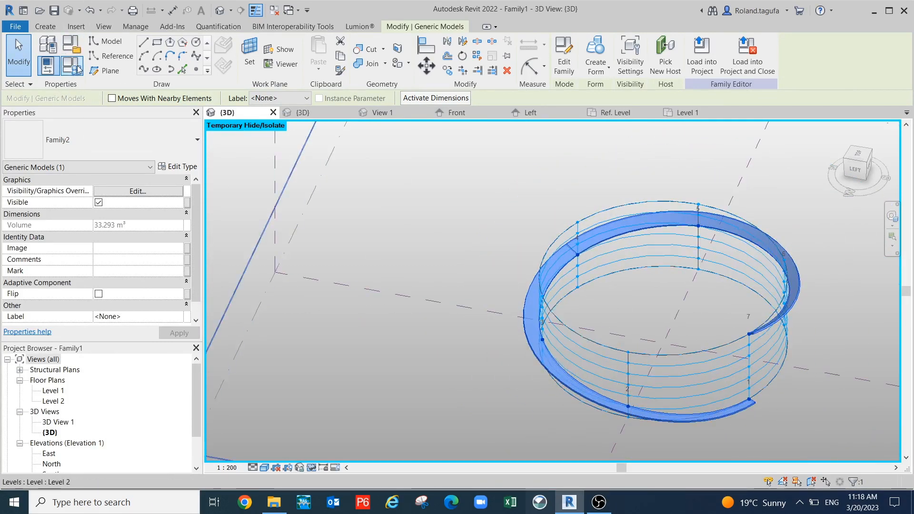
- Set the Depth type parameter of the selected Family2 ramp to 4
{"action": "left_click", "coordinate": [179, 167]}
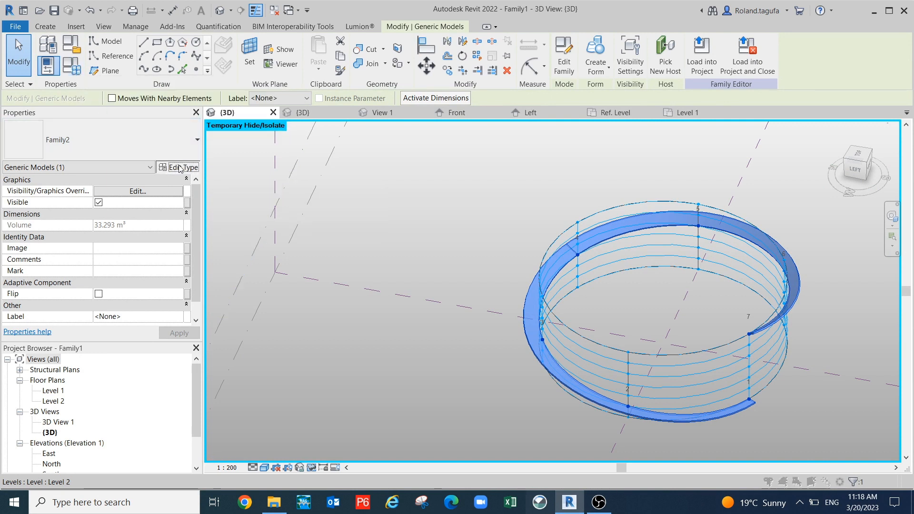
{"action": "left_click", "coordinate": [375, 189]}
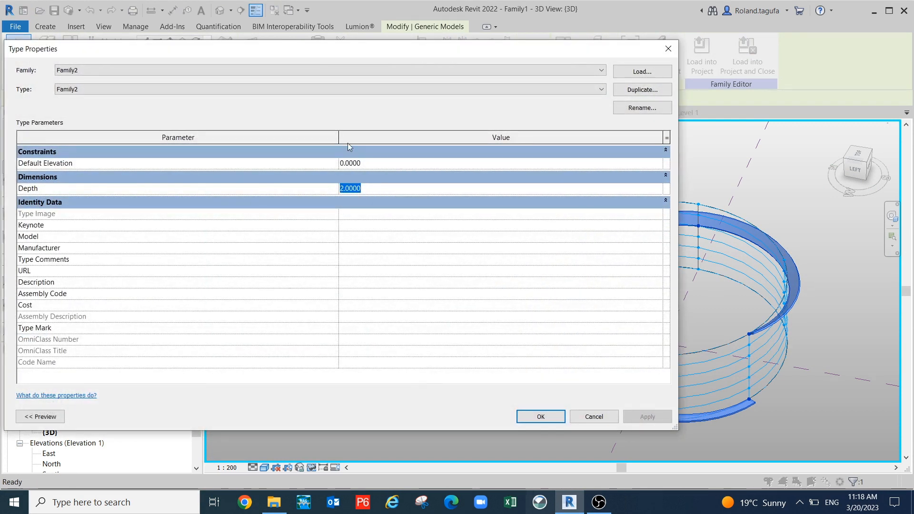
{"action": "type", "text": "4"}
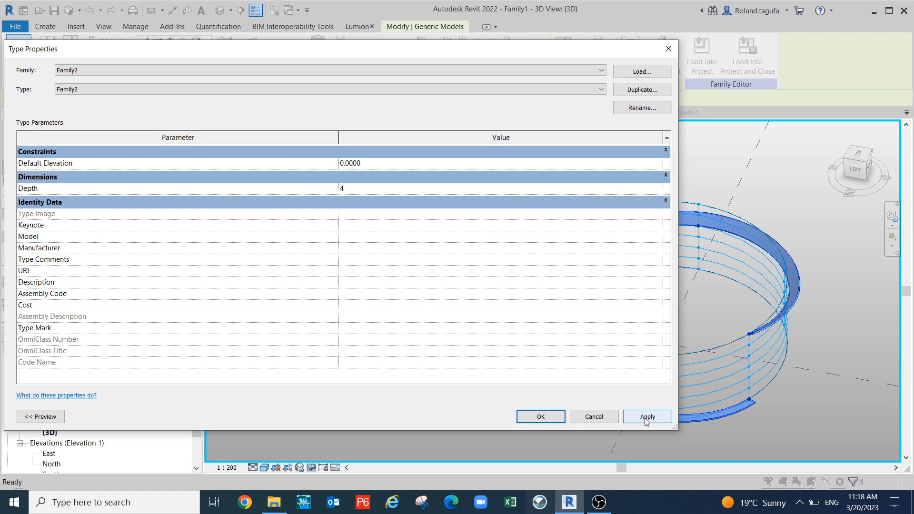
{"action": "left_click", "coordinate": [549, 422]}
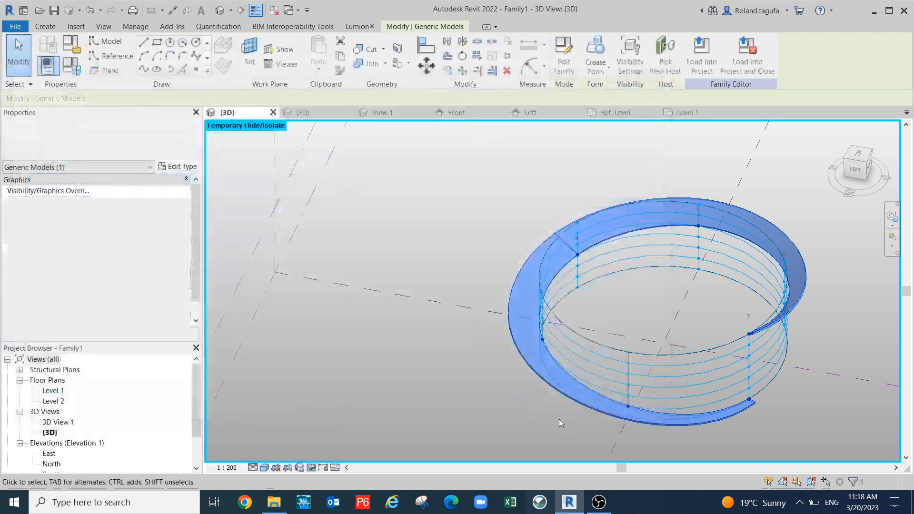
- Increase the ramp's Depth type parameter to 5 and apply it
{"action": "left_click", "coordinate": [179, 168]}
{"action": "left_click", "coordinate": [370, 189]}
{"action": "type", "text": "5"}
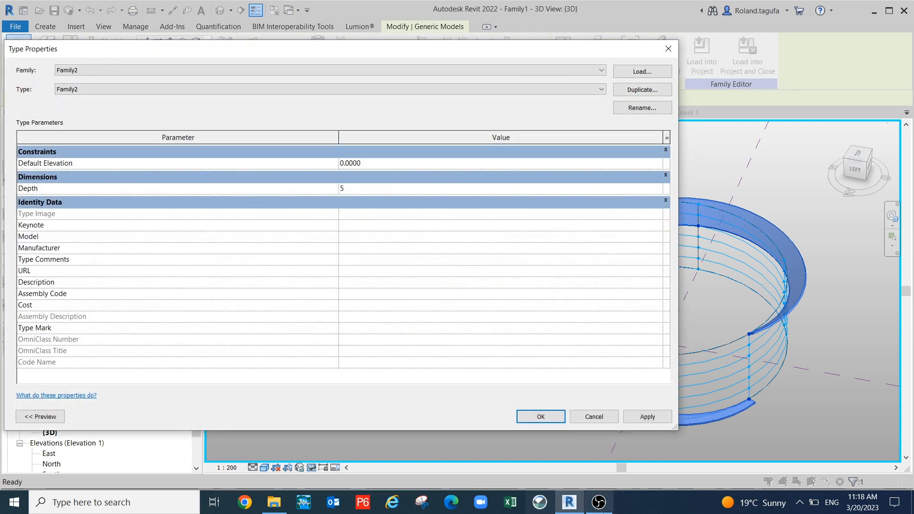
{"action": "left_click", "coordinate": [652, 416]}
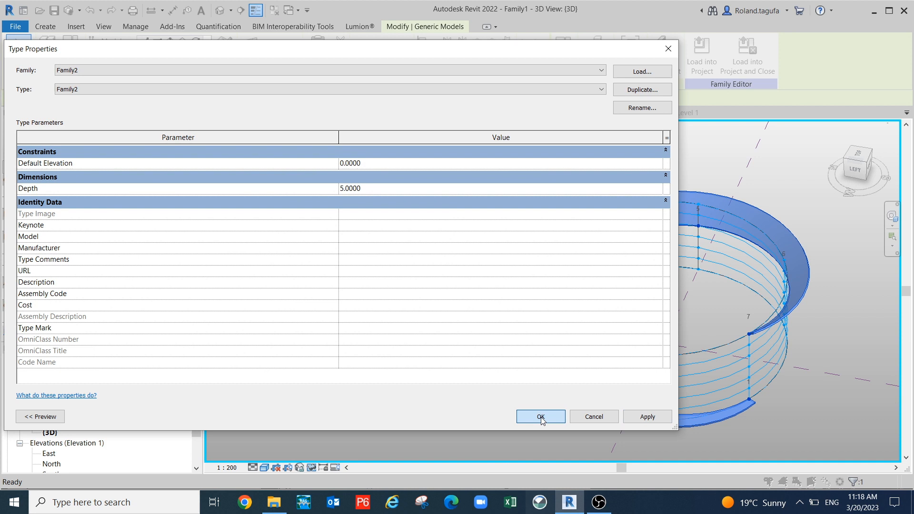
{"action": "left_click", "coordinate": [541, 417]}
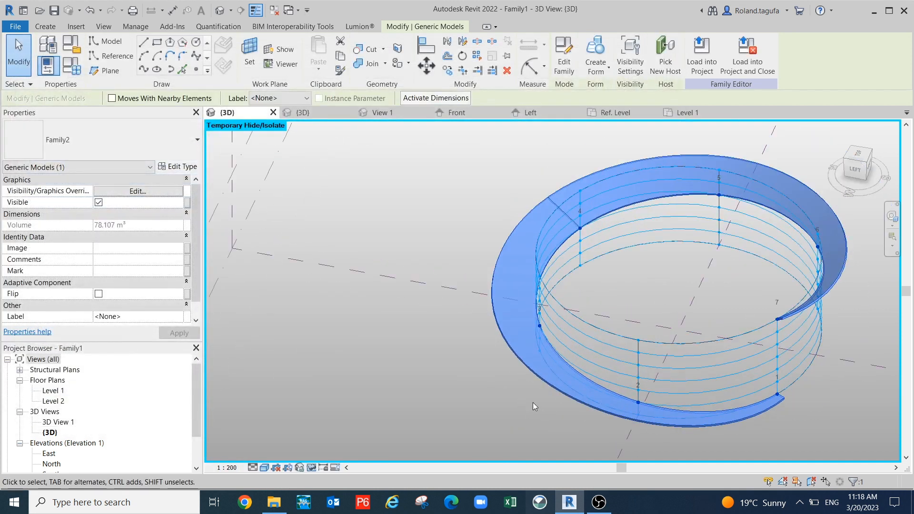
- Deselect the ramp and undo the last two Depth changes
{"action": "middle_click_drag", "start_coordinate": [530, 400], "coordinate": [420, 381], "text": "shift"}
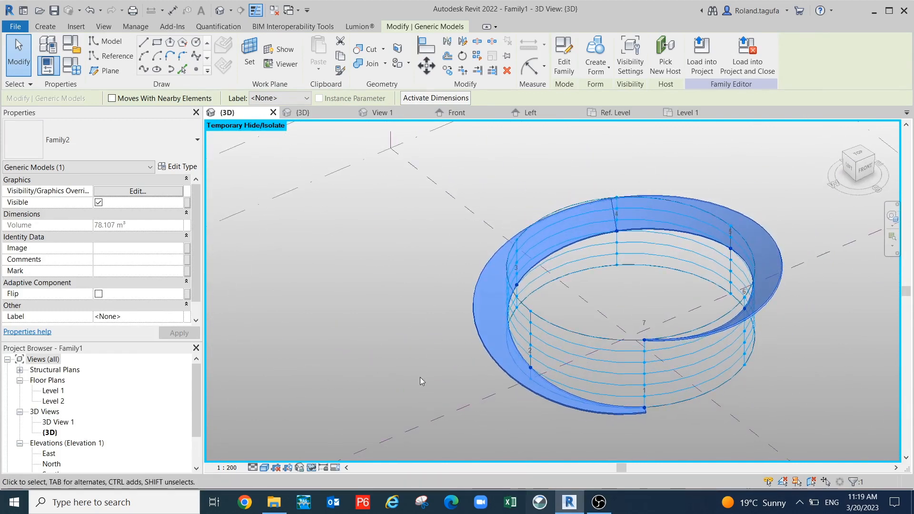
{"action": "scroll", "coordinate": [489, 254], "scroll_direction": "up", "scroll_amount": 3}
{"action": "middle_click_drag", "start_coordinate": [644, 201], "coordinate": [558, 259]}
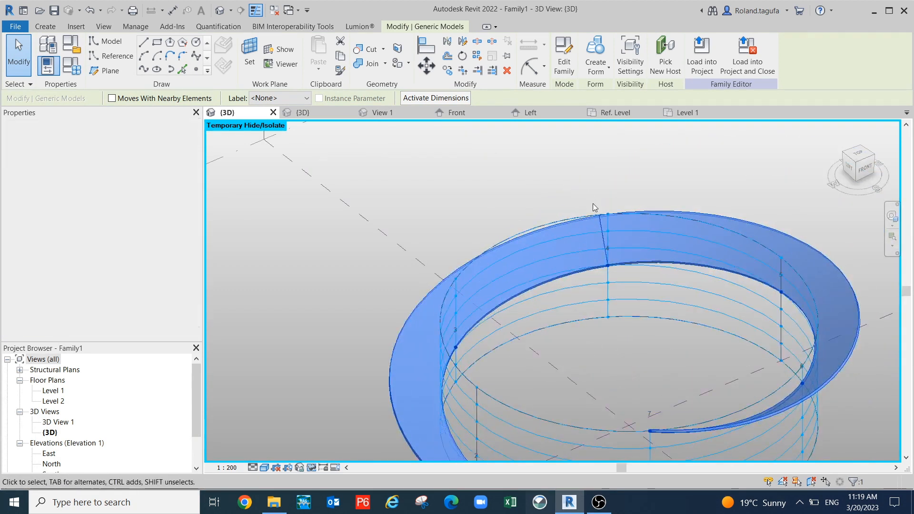
{"action": "middle_click_drag", "start_coordinate": [571, 315], "coordinate": [565, 290]}
{"action": "scroll", "coordinate": [604, 327], "scroll_direction": "down", "scroll_amount": 1}
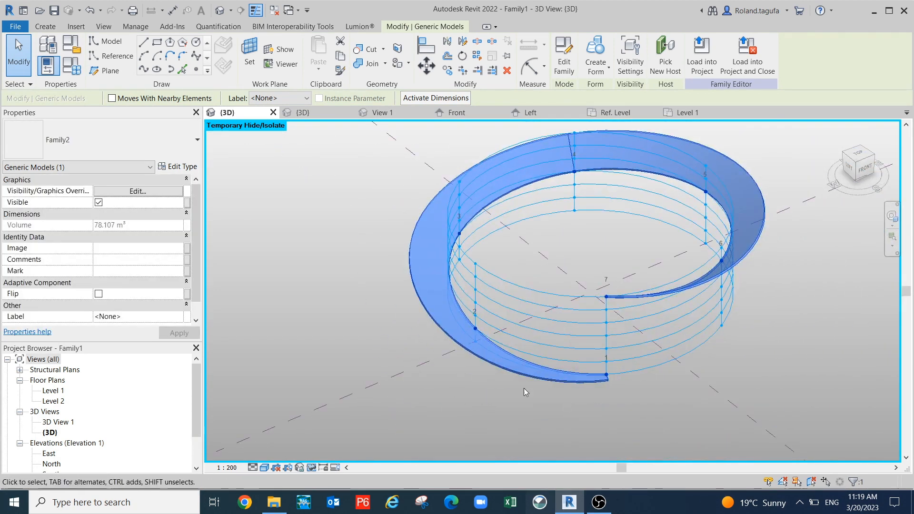
{"action": "middle_click_drag", "start_coordinate": [524, 246], "coordinate": [551, 293]}
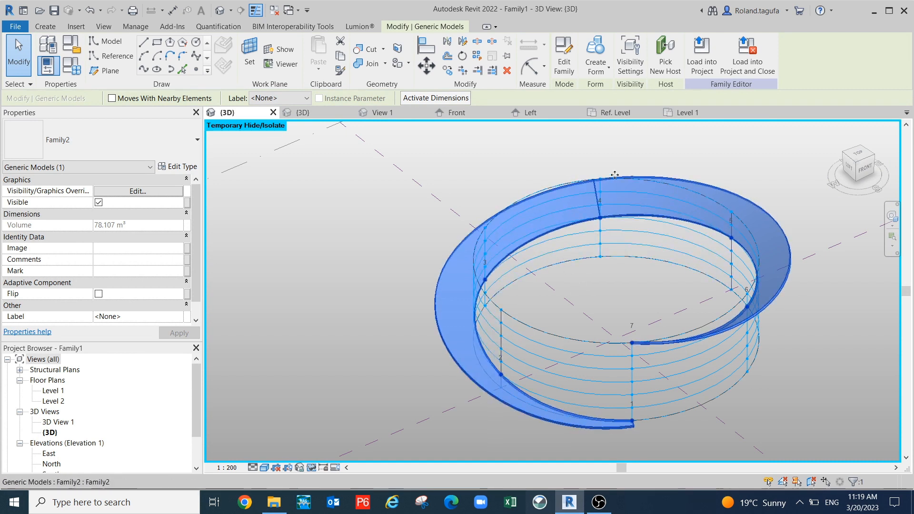
{"action": "left_click", "coordinate": [418, 254]}
{"action": "key", "text": "ctrl+z"}
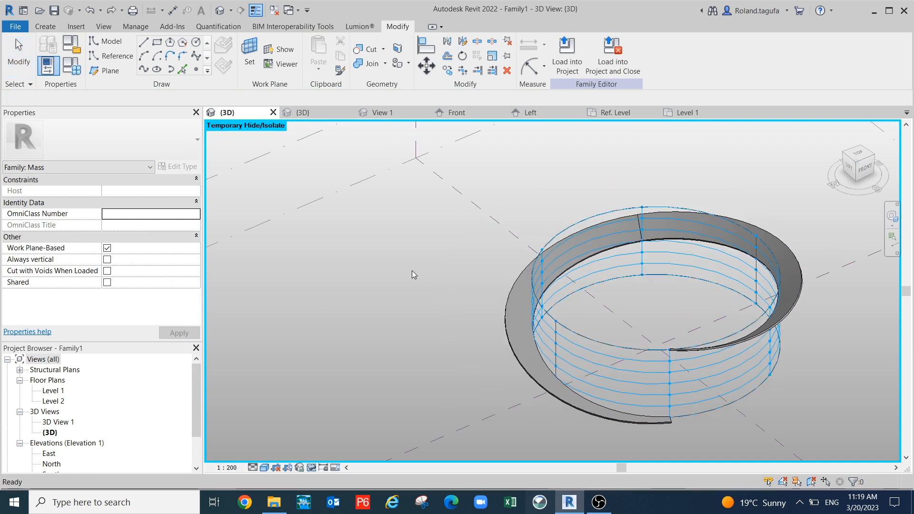
{"action": "key", "text": "ctrl+z"}
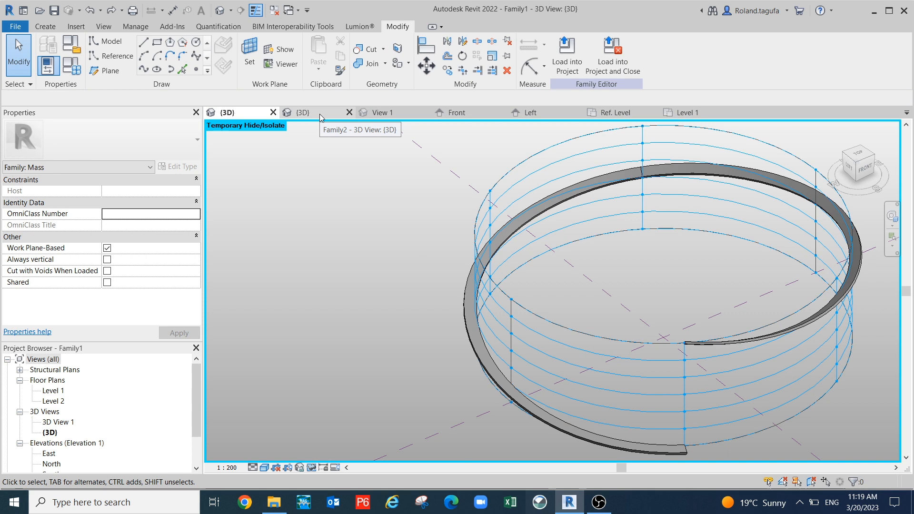
- Switch to the Family2 3D view and delete the solid ramp form running along the seven adaptive points
{"action": "left_click", "coordinate": [319, 114]}
{"action": "middle_click_drag", "start_coordinate": [585, 329], "coordinate": [579, 287]}
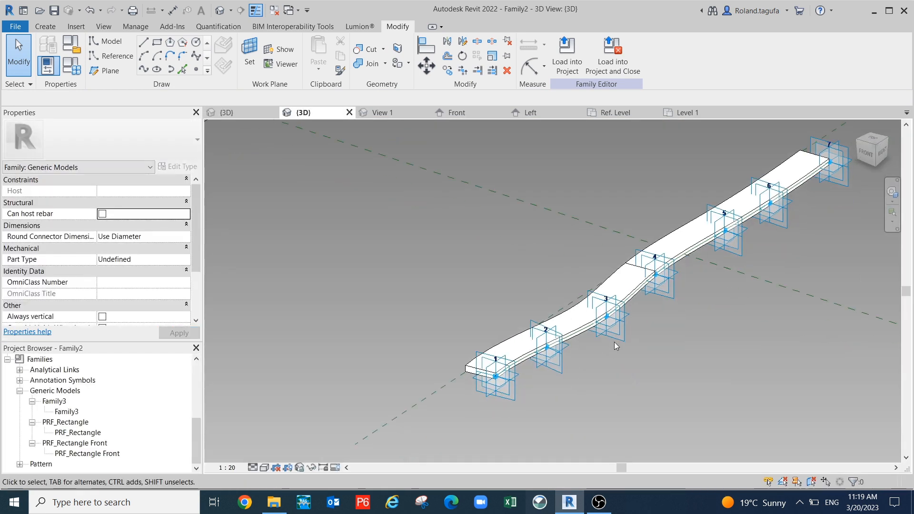
{"action": "left_click", "coordinate": [568, 316]}
{"action": "key", "text": "Delete"}
- Place a PRF_Rectangle profile at adaptive point 3, using that point's vertical reference plane as the work plane
{"action": "middle_click_drag", "start_coordinate": [566, 315], "coordinate": [654, 298], "text": "shift"}
{"action": "middle_click_drag", "start_coordinate": [655, 298], "coordinate": [747, 408]}
{"action": "middle_click_drag", "start_coordinate": [747, 408], "coordinate": [724, 375], "text": "shift"}
{"action": "middle_click_drag", "start_coordinate": [511, 324], "coordinate": [454, 245]}
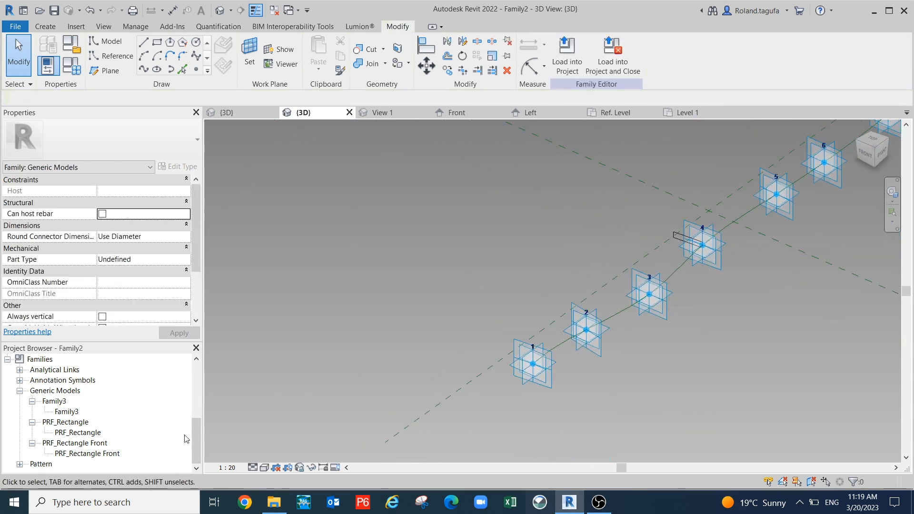
{"action": "left_click_drag", "start_coordinate": [90, 435], "coordinate": [362, 364]}
{"action": "scroll", "coordinate": [651, 252], "scroll_direction": "up", "scroll_amount": 3}
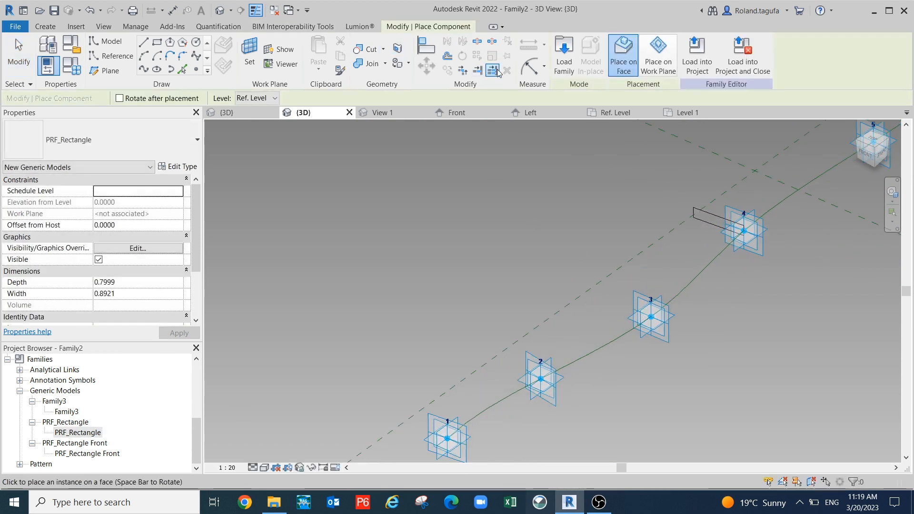
{"action": "left_click", "coordinate": [659, 55]}
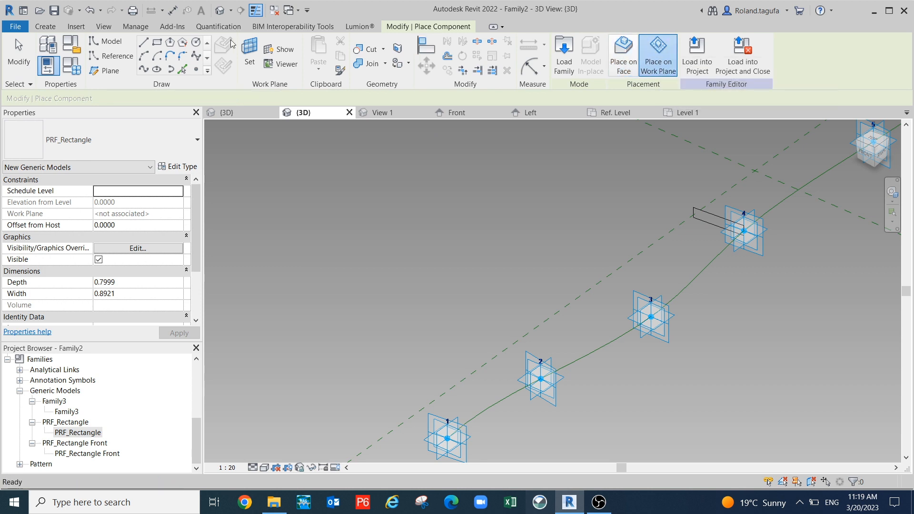
{"action": "key", "text": "Escape"}
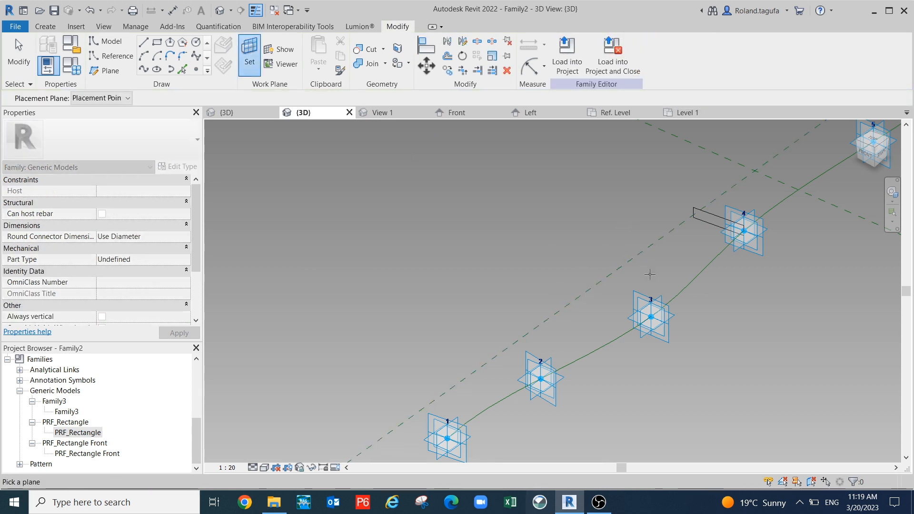
{"action": "left_click", "coordinate": [665, 303]}
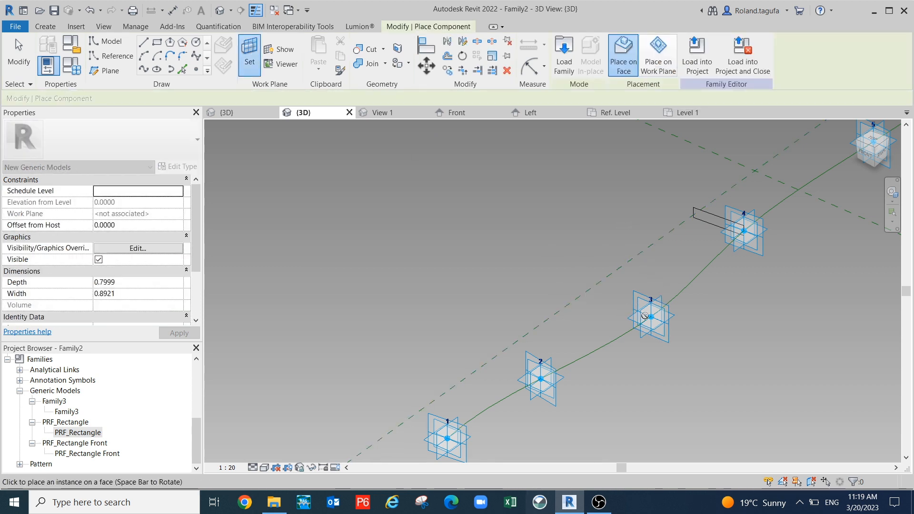
{"action": "left_click", "coordinate": [660, 58]}
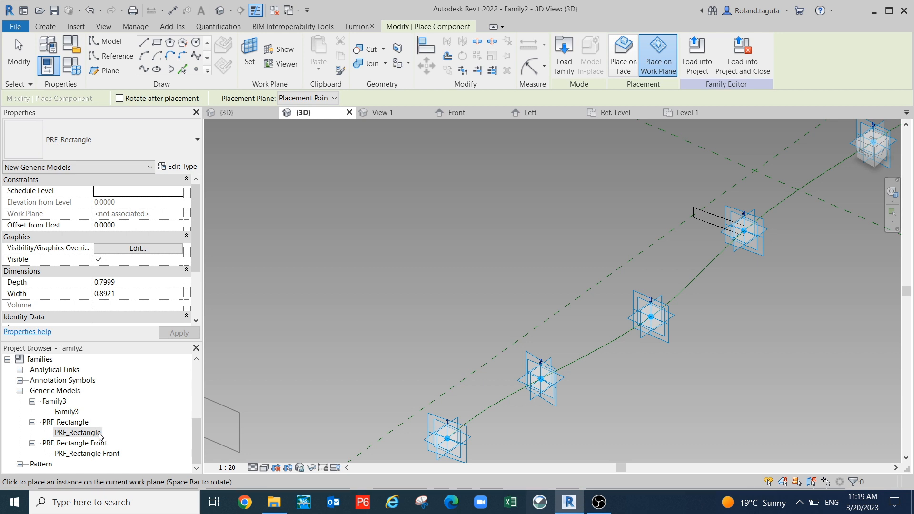
{"action": "left_click", "coordinate": [650, 317]}
- Set the work plane to adaptive point 2's vertical reference plane and place a PRF_Rectangle profile on that point
{"action": "scroll", "coordinate": [672, 344], "scroll_direction": "down", "scroll_amount": 1}
{"action": "middle_click_drag", "start_coordinate": [673, 345], "coordinate": [683, 308]}
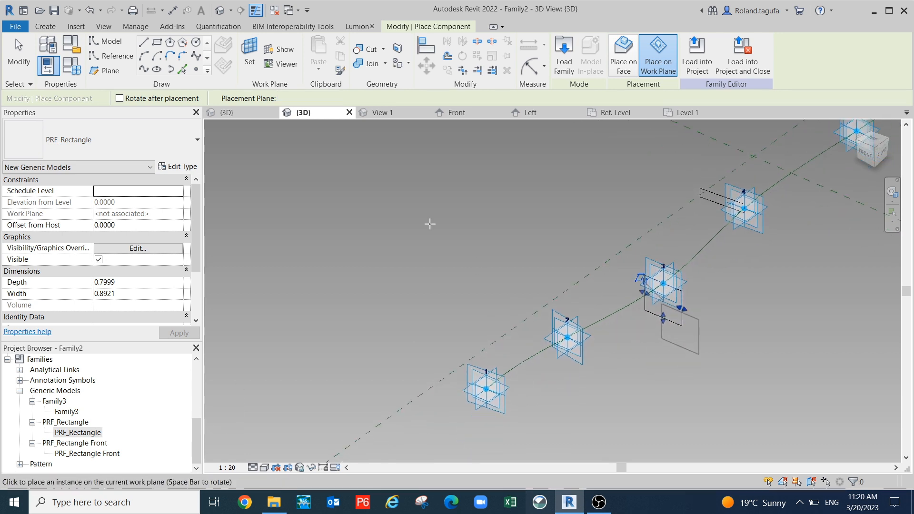
{"action": "left_click", "coordinate": [250, 53]}
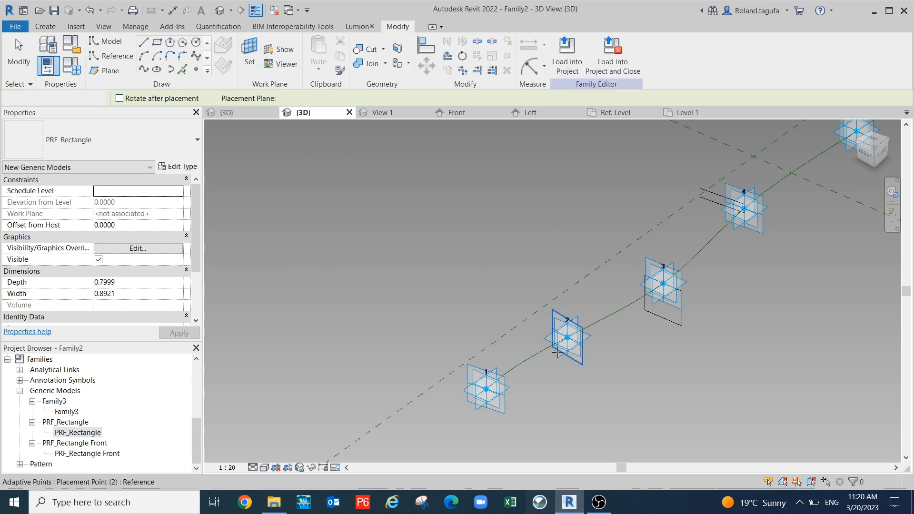
{"action": "scroll", "coordinate": [572, 338], "scroll_direction": "up", "scroll_amount": 2}
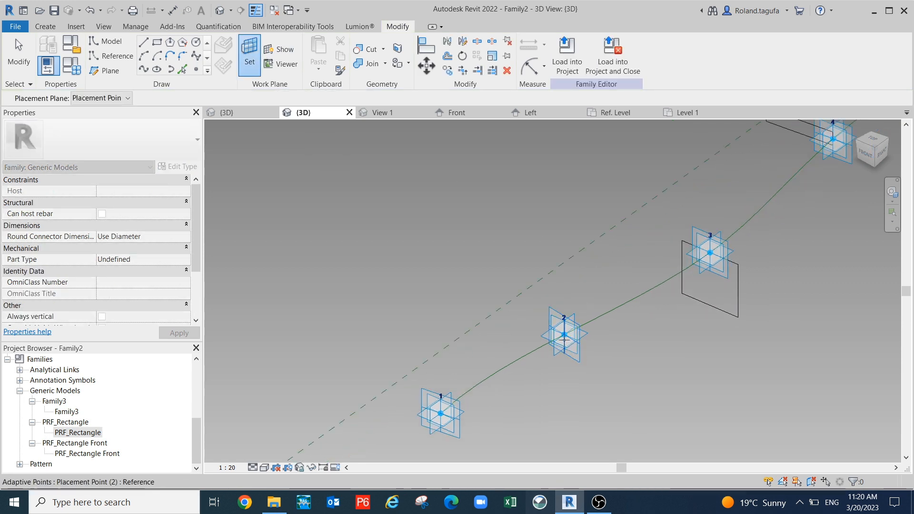
{"action": "left_click", "coordinate": [568, 318]}
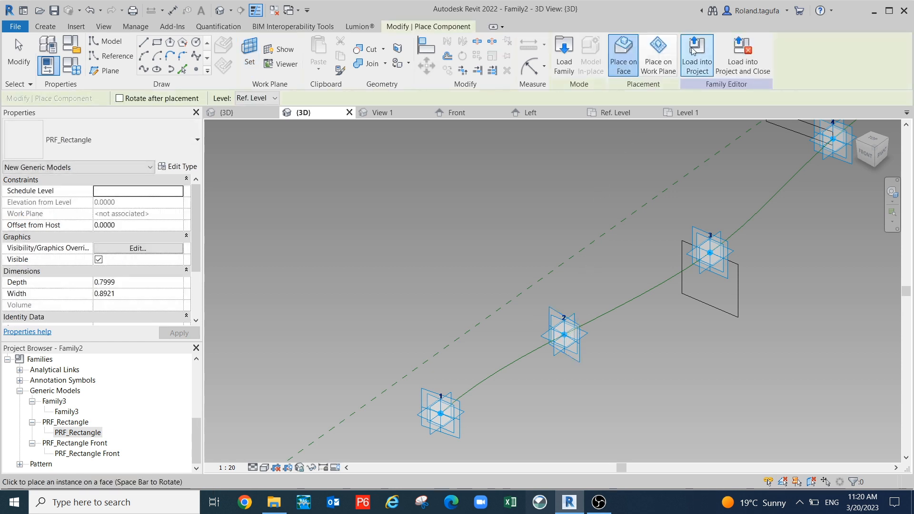
{"action": "left_click", "coordinate": [658, 55]}
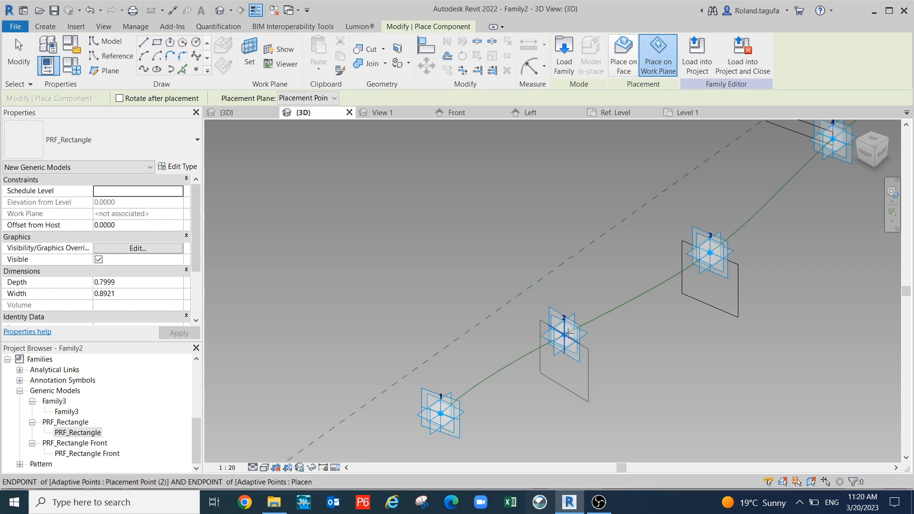
{"action": "left_click", "coordinate": [565, 332]}
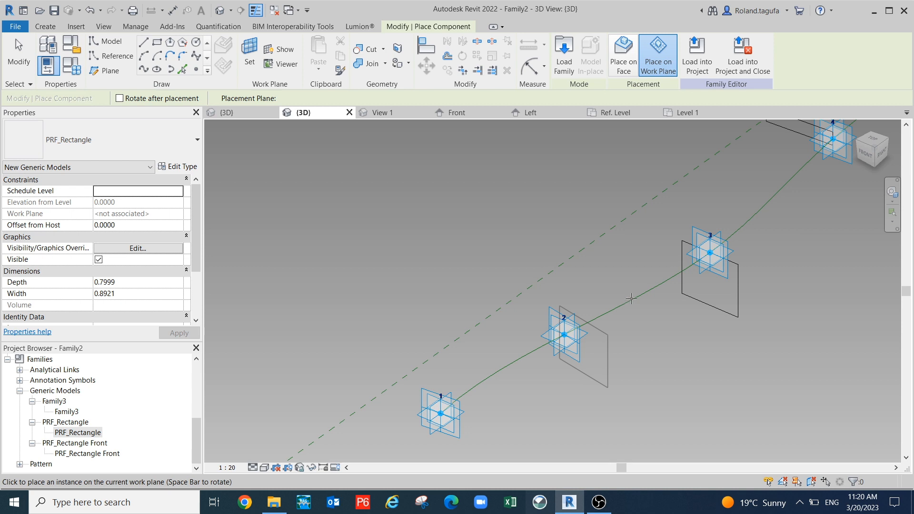
- Set the work plane to adaptive point 1's vertical reference plane and place a PRF_Rectangle profile on that point
{"action": "scroll", "coordinate": [679, 183], "scroll_direction": "down", "scroll_amount": 3}
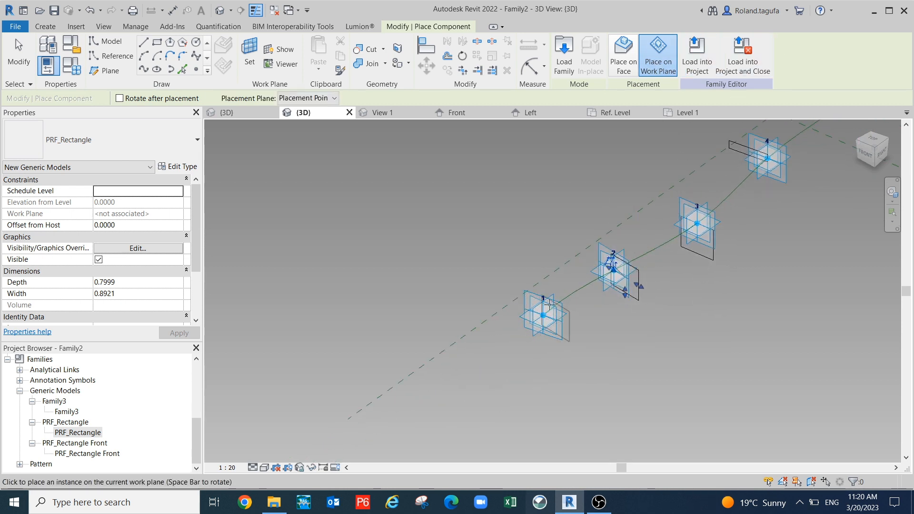
{"action": "left_click", "coordinate": [248, 62]}
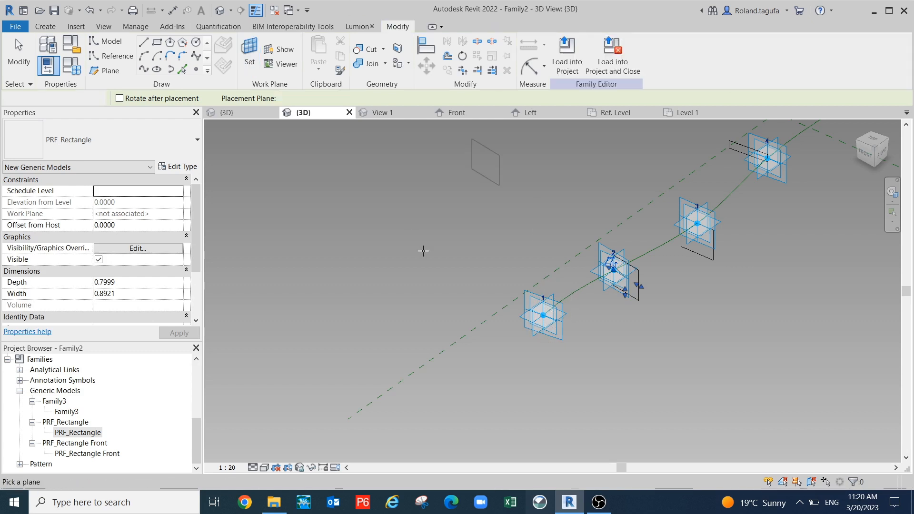
{"action": "left_click", "coordinate": [560, 302]}
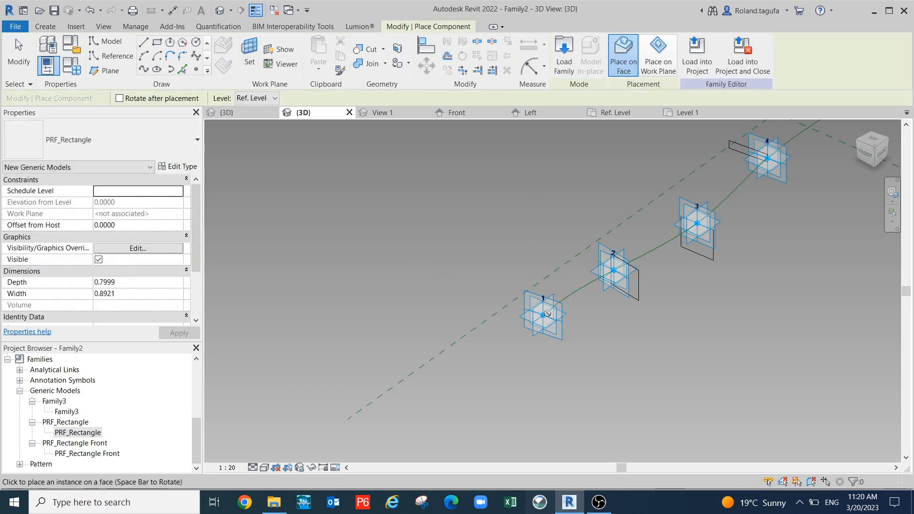
{"action": "left_click", "coordinate": [658, 53]}
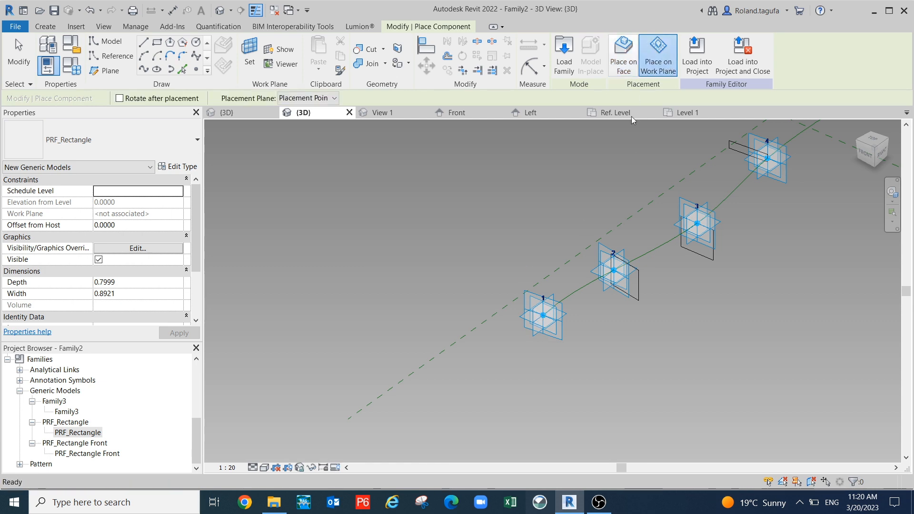
{"action": "left_click", "coordinate": [543, 316]}
- Place a PRF_Rectangle profile at adaptive point 5, using that point's vertical reference plane as the work plane
{"action": "scroll", "coordinate": [642, 297], "scroll_direction": "down", "scroll_amount": 1}
{"action": "middle_click_drag", "start_coordinate": [642, 297], "coordinate": [518, 386]}
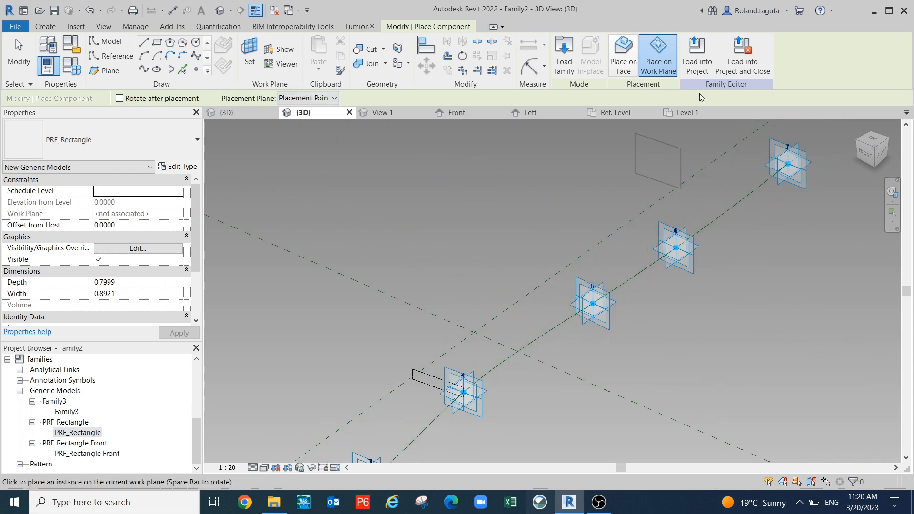
{"action": "left_click", "coordinate": [250, 55]}
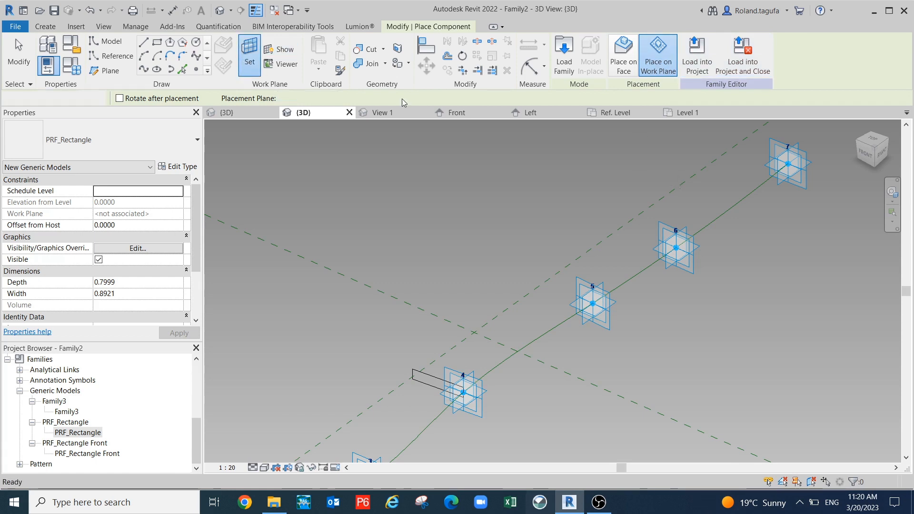
{"action": "key", "text": "Escape"}
{"action": "key", "text": "Escape"}
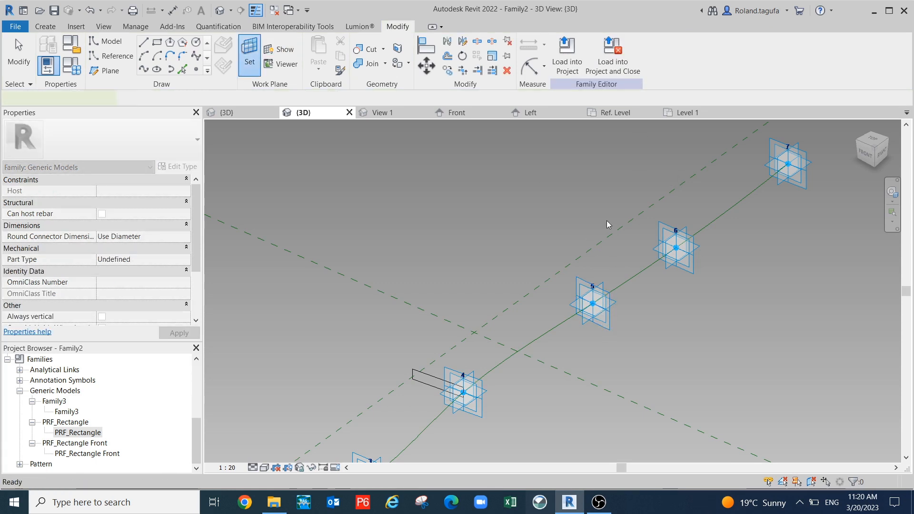
{"action": "left_click", "coordinate": [661, 66]}
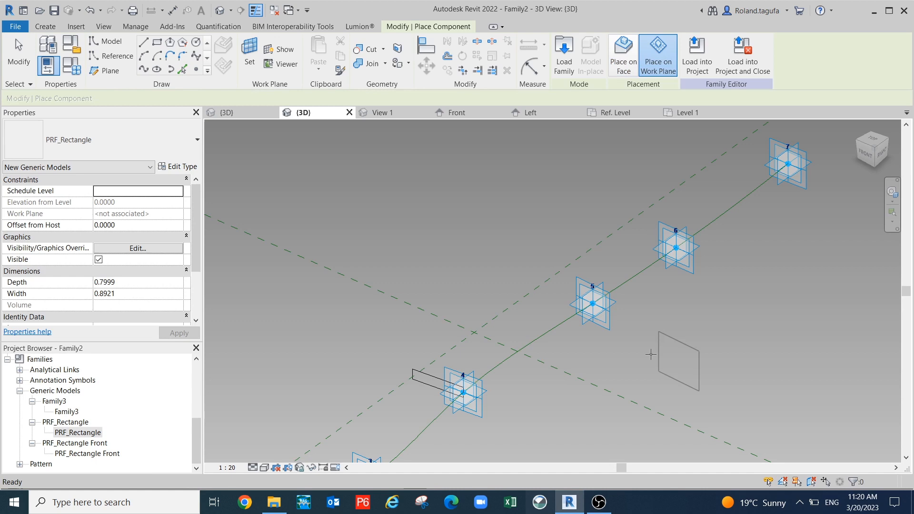
{"action": "left_click", "coordinate": [590, 299]}
- Set the work plane to adaptive point 6's vertical reference plane and place a PRF_Rectangle profile on that point
{"action": "middle_click_drag", "start_coordinate": [590, 299], "coordinate": [596, 337]}
{"action": "left_click", "coordinate": [250, 57]}
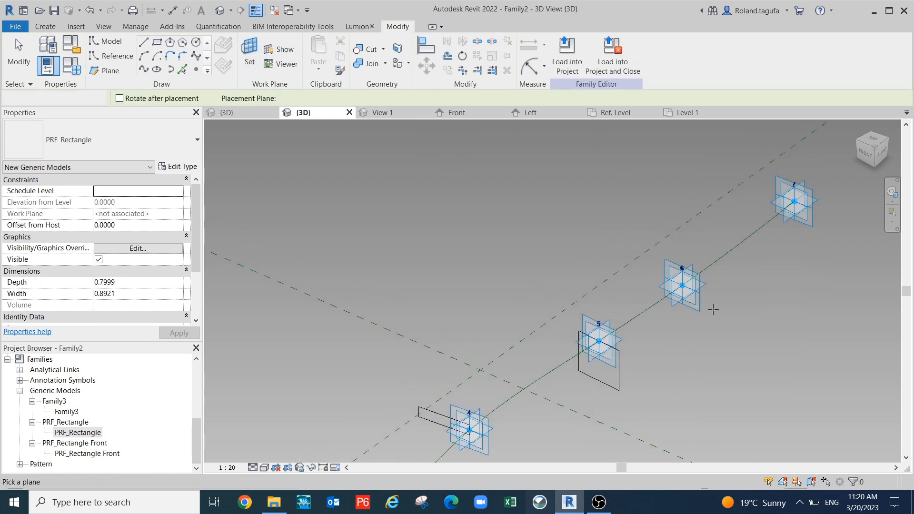
{"action": "left_click", "coordinate": [698, 305]}
{"action": "left_click", "coordinate": [657, 58]}
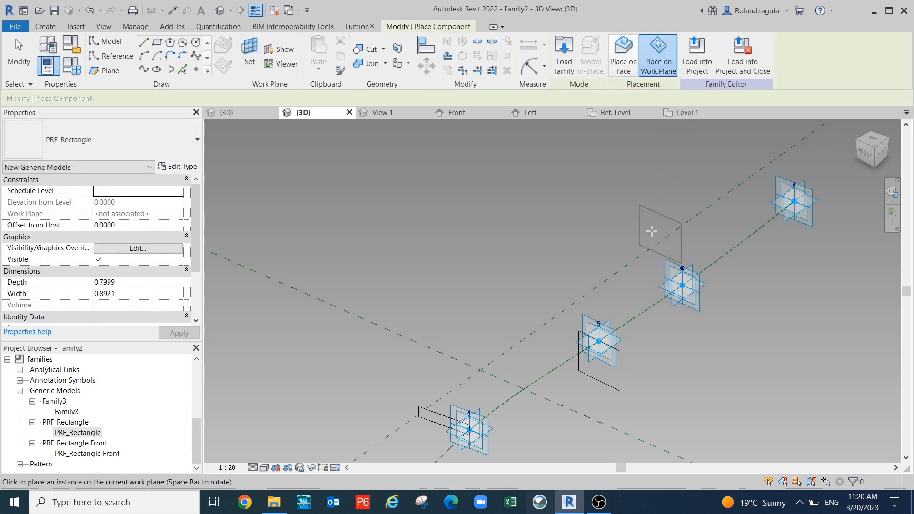
{"action": "left_click", "coordinate": [681, 283]}
- Place a PRF_Rectangle profile at adaptive point 7 on its vertical reference plane, dismissing the save reminder and ending the placement command
{"action": "middle_click_drag", "start_coordinate": [775, 270], "coordinate": [701, 299]}
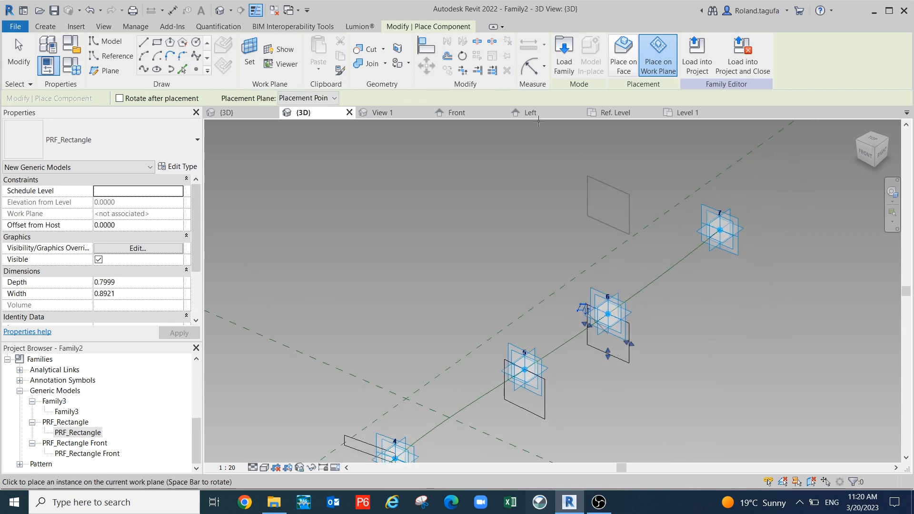
{"action": "left_click", "coordinate": [260, 47]}
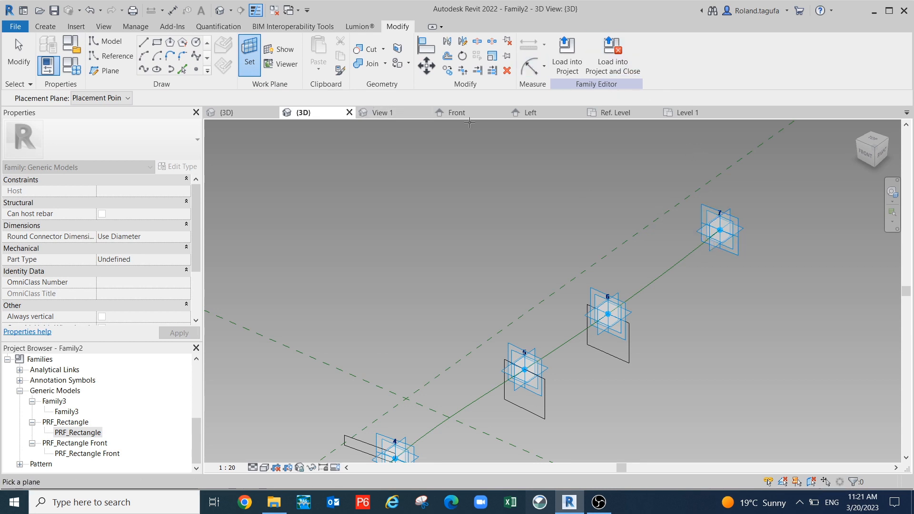
{"action": "left_click", "coordinate": [719, 230]}
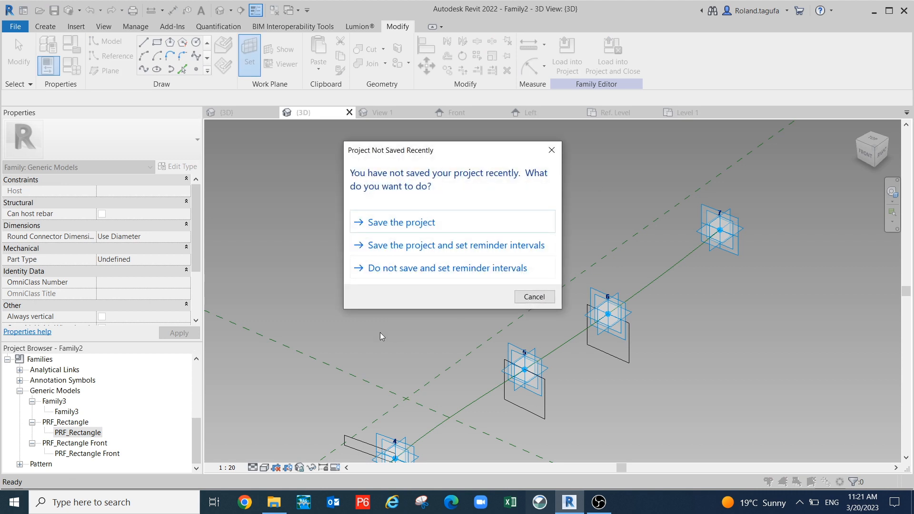
{"action": "left_click", "coordinate": [519, 299]}
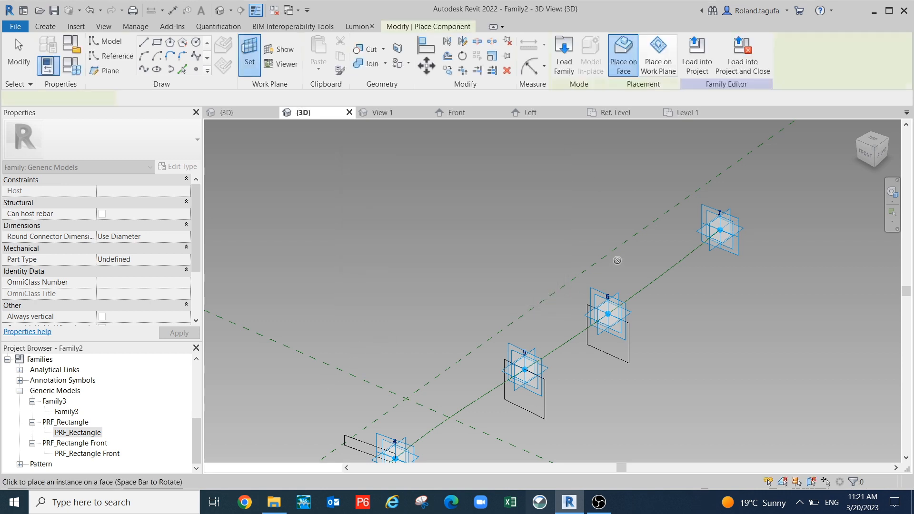
{"action": "left_click", "coordinate": [664, 66]}
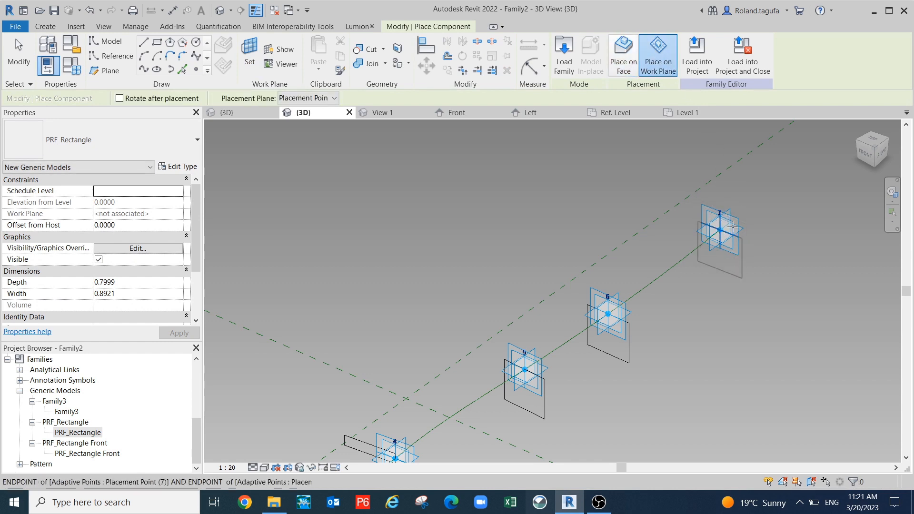
{"action": "left_click", "coordinate": [733, 227]}
{"action": "scroll", "coordinate": [831, 276], "scroll_direction": "down", "scroll_amount": 3}
{"action": "key", "text": "Escape"}
{"action": "middle_click_drag", "start_coordinate": [724, 342], "coordinate": [755, 245]}
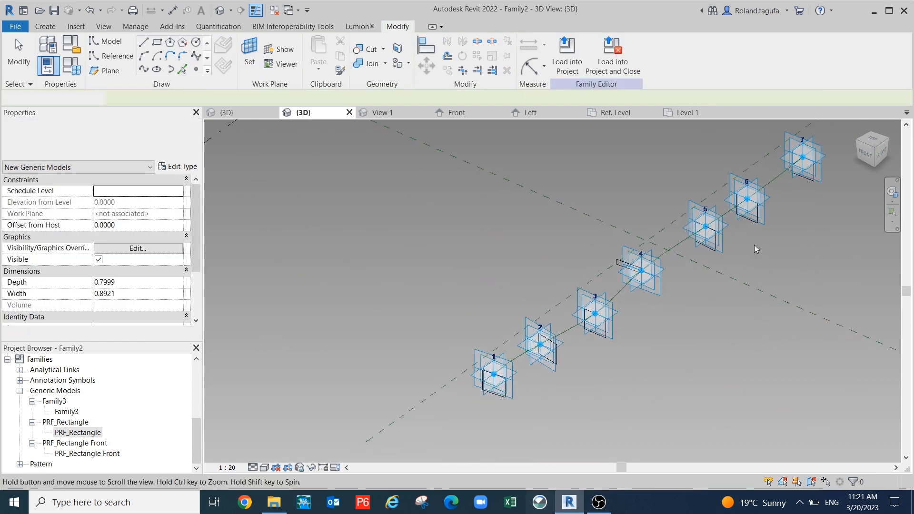
{"action": "key", "text": "Escape"}
- Set the PRF_Rectangle profile at adaptive point 3 to a depth of 1 and a width of 0.2
{"action": "scroll", "coordinate": [614, 263], "scroll_direction": "up", "scroll_amount": 3}
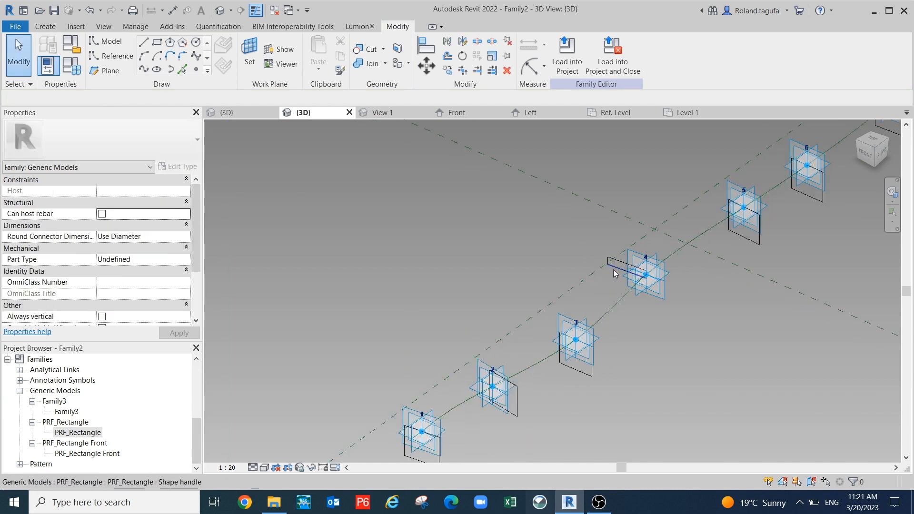
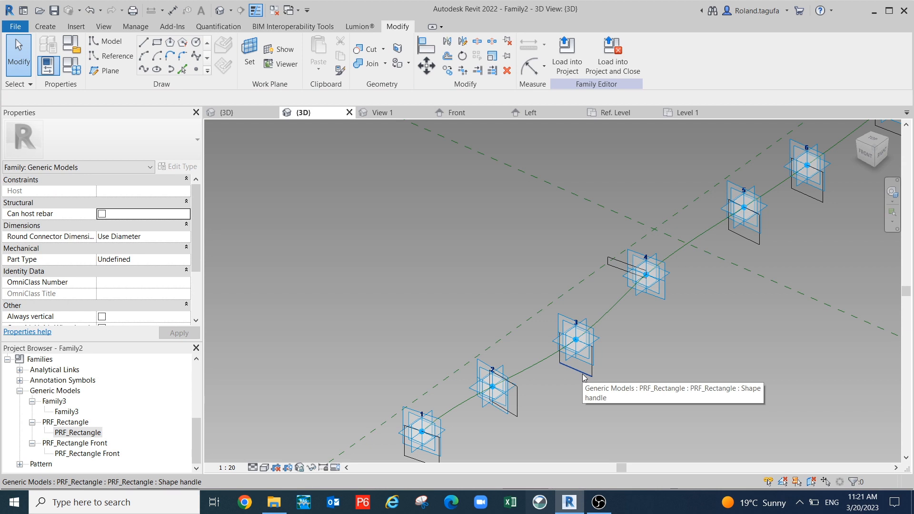
{"action": "key", "text": "Tab"}
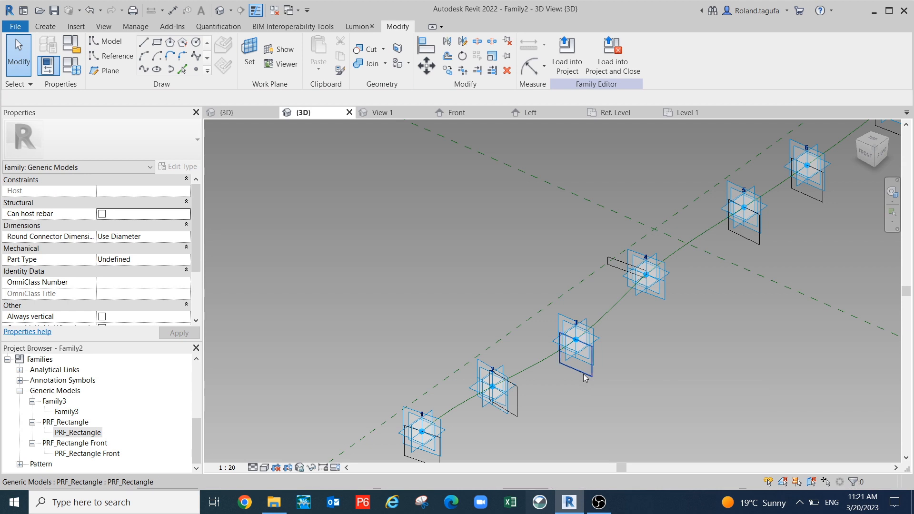
{"action": "left_click", "coordinate": [585, 378]}
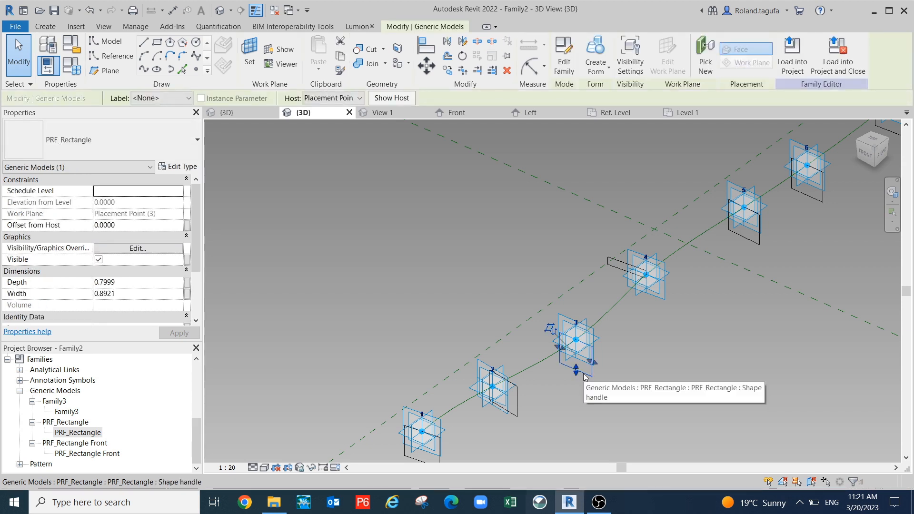
{"action": "scroll", "coordinate": [585, 377], "scroll_direction": "up", "scroll_amount": 2}
{"action": "scroll", "coordinate": [575, 362], "scroll_direction": "up", "scroll_amount": 2}
{"action": "key", "text": "Escape"}
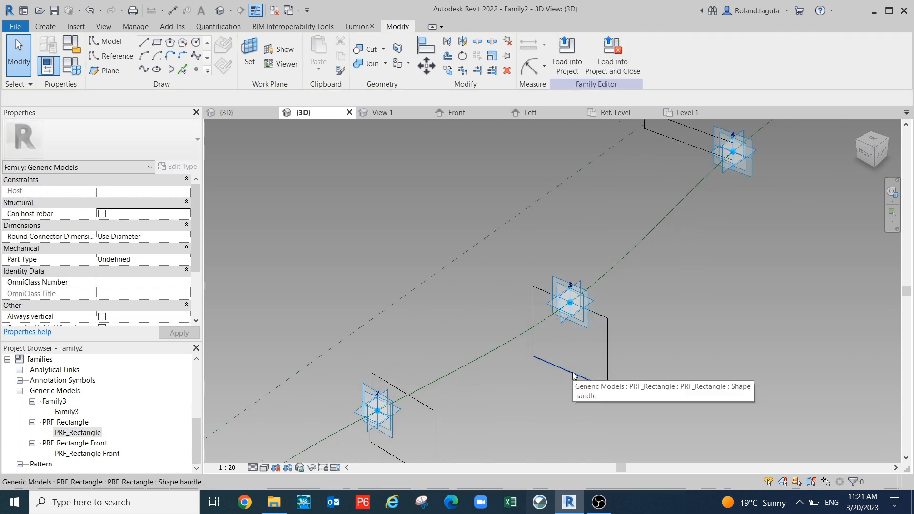
{"action": "key", "text": "Tab"}
{"action": "left_click", "coordinate": [573, 377]}
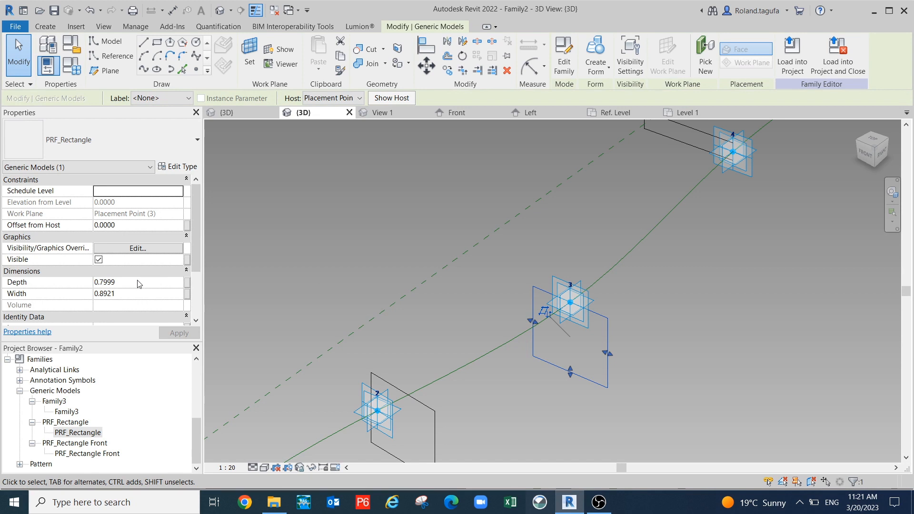
{"action": "left_click", "coordinate": [137, 283]}
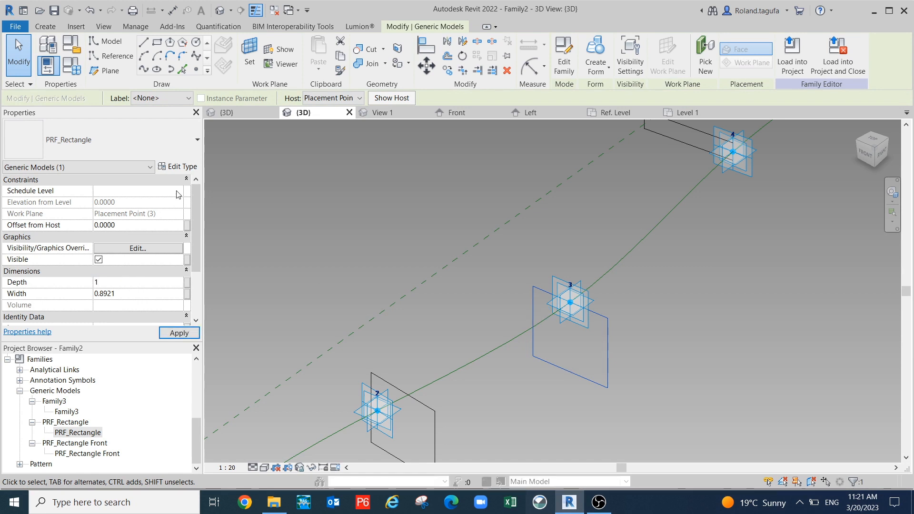
{"action": "double_click", "coordinate": [124, 293]}
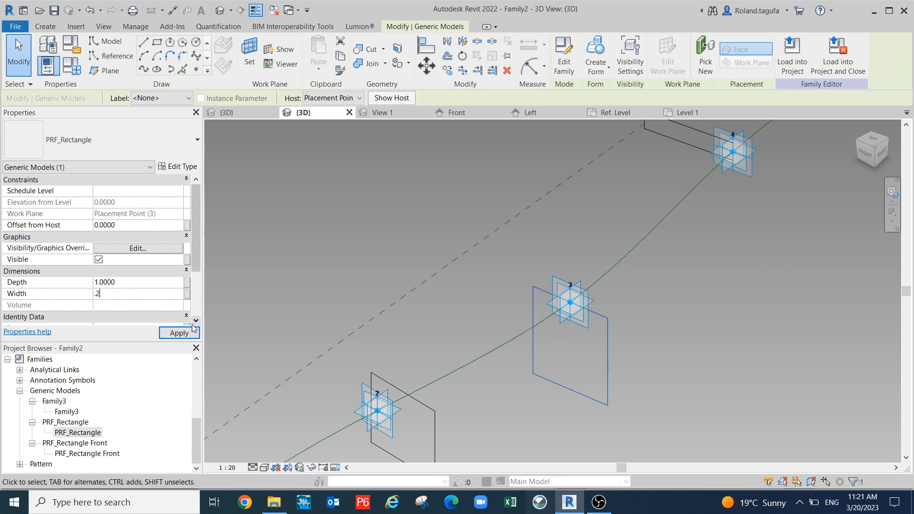
{"action": "left_click", "coordinate": [194, 328]}
{"action": "scroll", "coordinate": [528, 344], "scroll_direction": "down", "scroll_amount": 2}
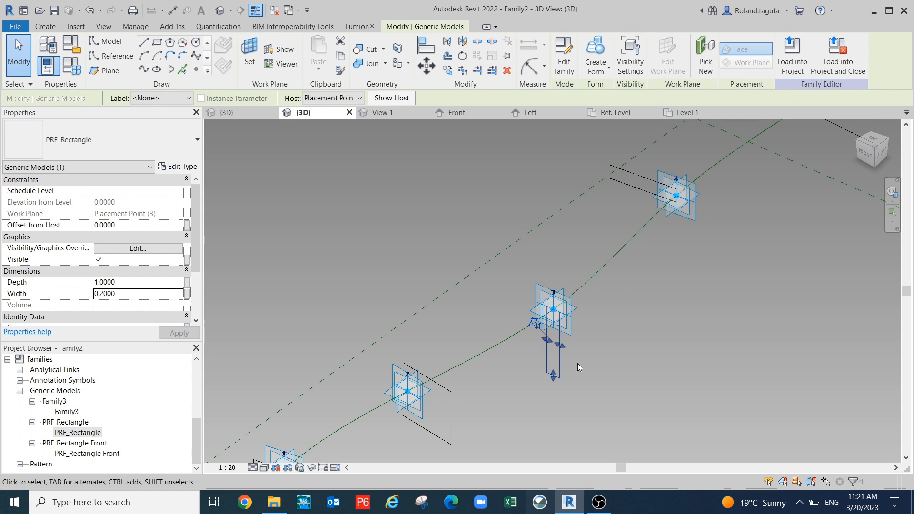
{"action": "scroll", "coordinate": [574, 364], "scroll_direction": "down", "scroll_amount": 3}
{"action": "scroll", "coordinate": [561, 366], "scroll_direction": "up", "scroll_amount": 2}
{"action": "middle_click_drag", "start_coordinate": [409, 398], "coordinate": [435, 321]}
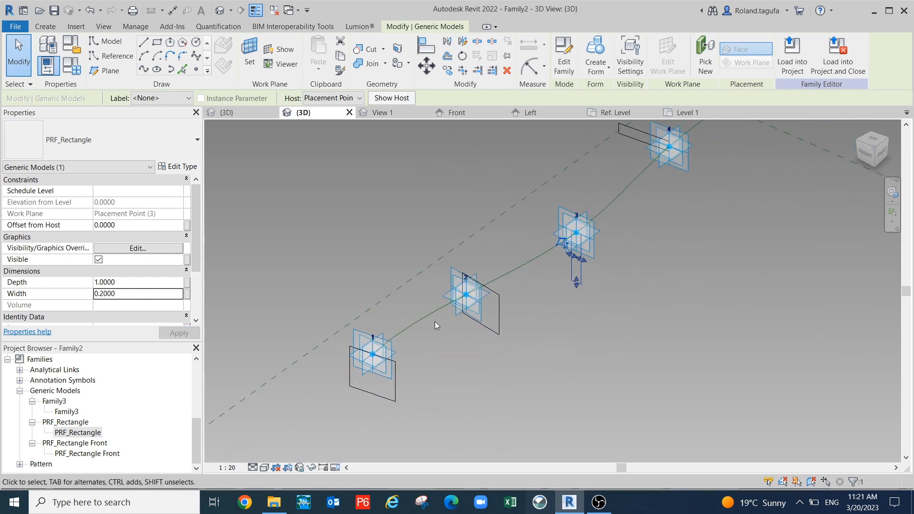
{"action": "middle_click_drag", "start_coordinate": [547, 349], "coordinate": [526, 391]}
{"action": "middle_click_drag", "start_coordinate": [544, 294], "coordinate": [545, 289]}
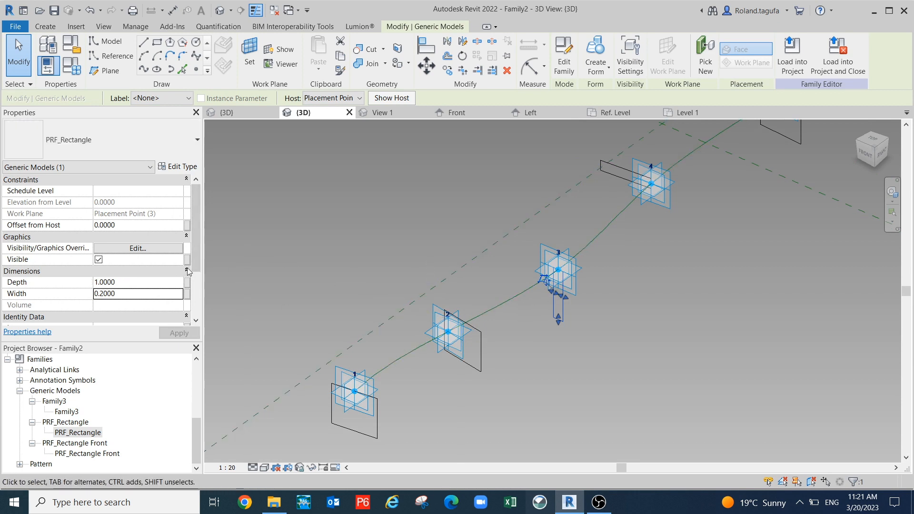
- Associate the Depth of the rectangular profile at placement point 3 with the existing Depth family parameter
{"action": "scroll", "coordinate": [581, 329], "scroll_direction": "up", "scroll_amount": 3}
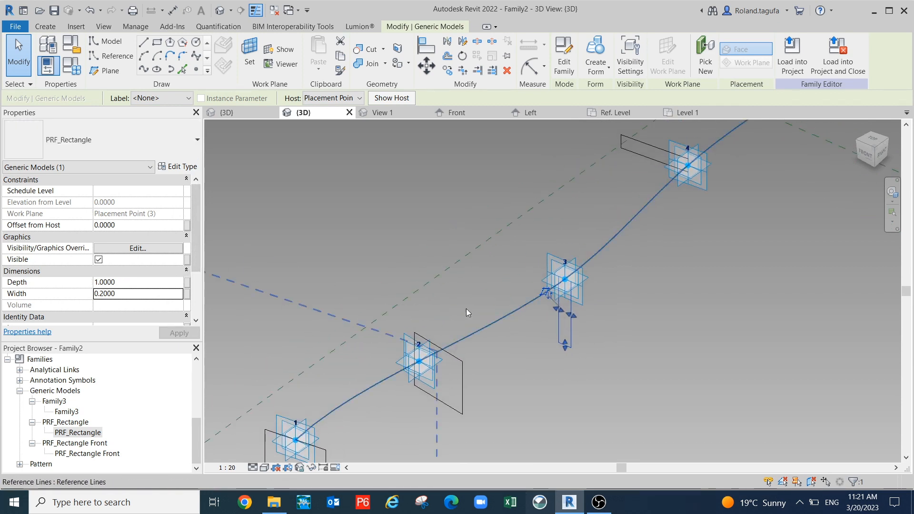
{"action": "left_click", "coordinate": [187, 285]}
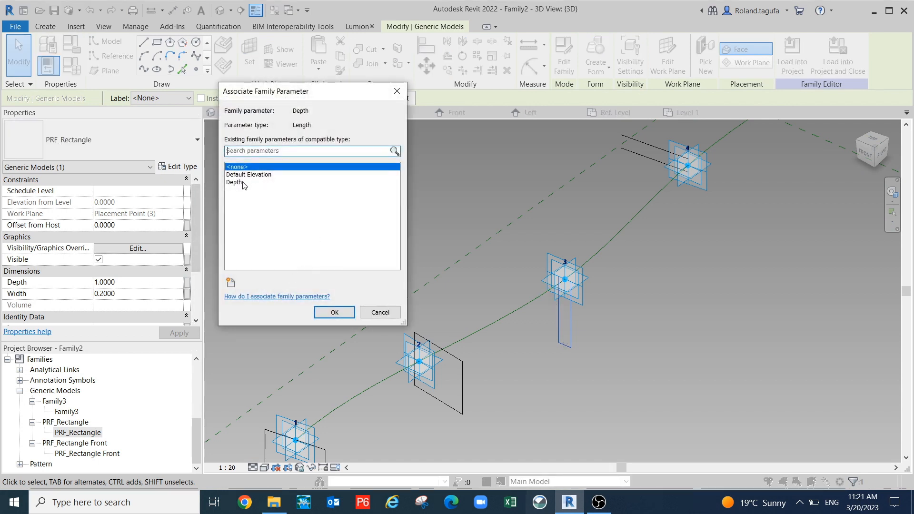
{"action": "left_click", "coordinate": [248, 183]}
{"action": "left_click", "coordinate": [334, 313]}
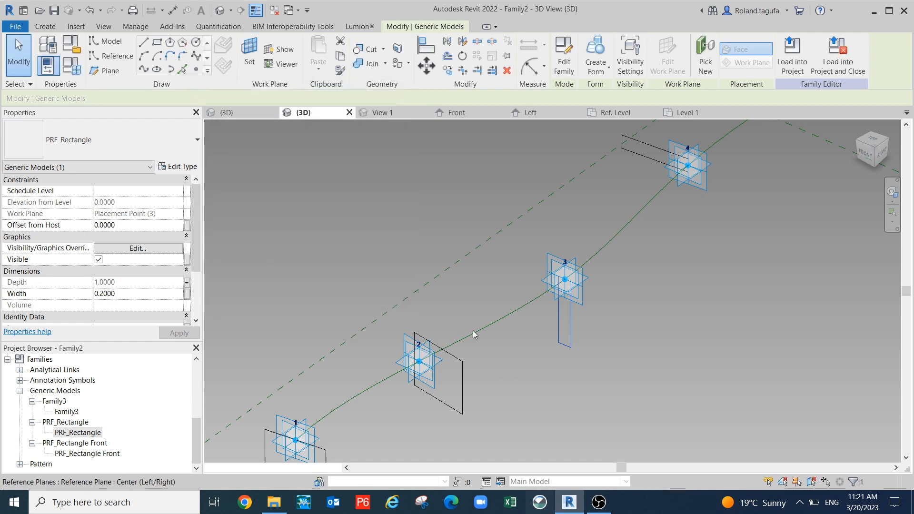
{"action": "left_click", "coordinate": [562, 369]}
- Associate the Depth of the rectangular profile beside placement point 2 with the existing Depth family parameter
{"action": "scroll", "coordinate": [507, 374], "scroll_direction": "up", "scroll_amount": 1}
{"action": "middle_click_drag", "start_coordinate": [507, 374], "coordinate": [524, 320]}
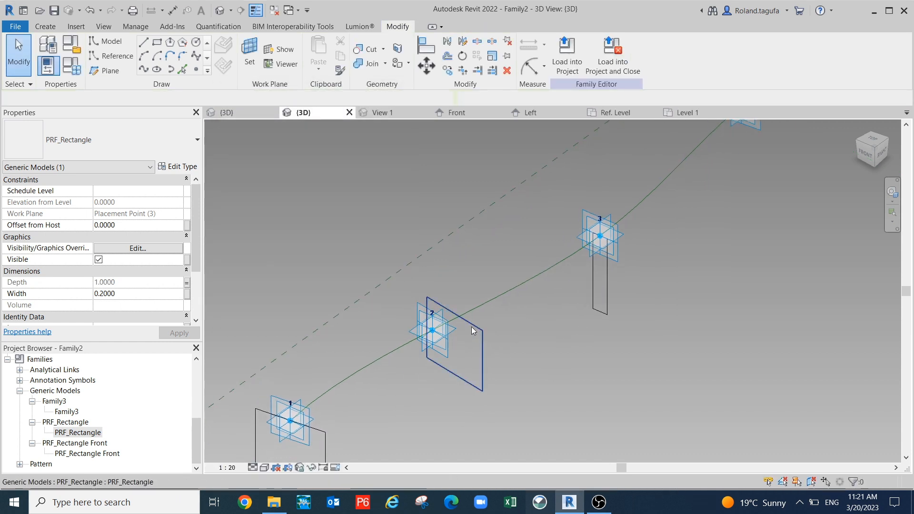
{"action": "left_click", "coordinate": [472, 322]}
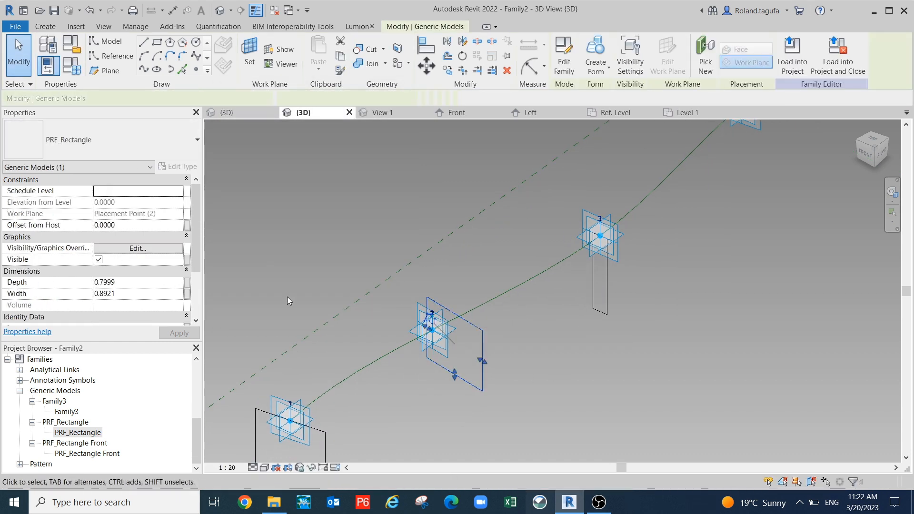
{"action": "left_click", "coordinate": [187, 282]}
{"action": "left_click", "coordinate": [247, 183]}
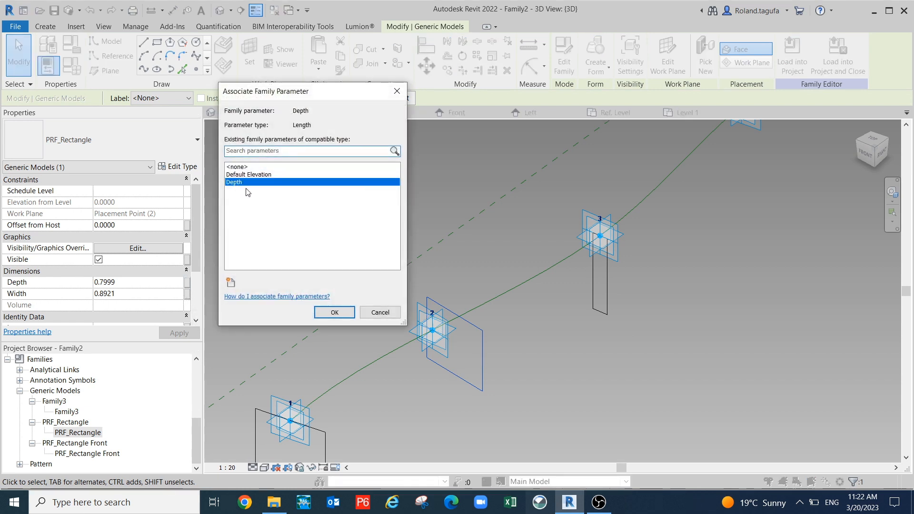
{"action": "left_click", "coordinate": [335, 313]}
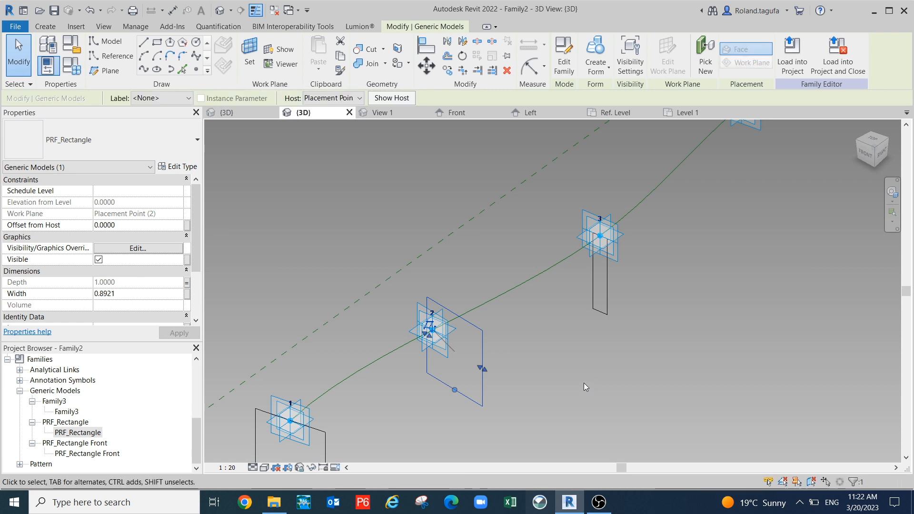
{"action": "scroll", "coordinate": [496, 330], "scroll_direction": "down", "scroll_amount": 1}
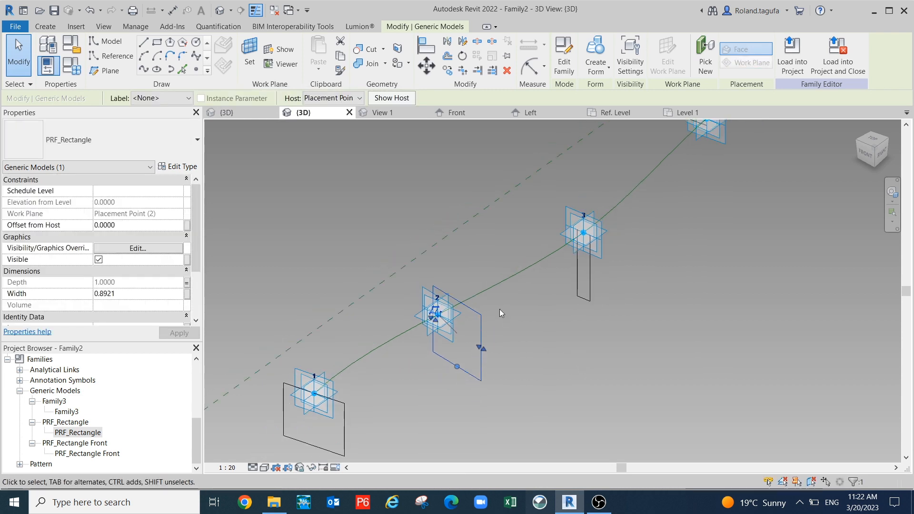
{"action": "left_click", "coordinate": [469, 303]}
- Set the Width of the profile beside placement point 2 to 0.2
{"action": "scroll", "coordinate": [469, 304], "scroll_direction": "up", "scroll_amount": 1}
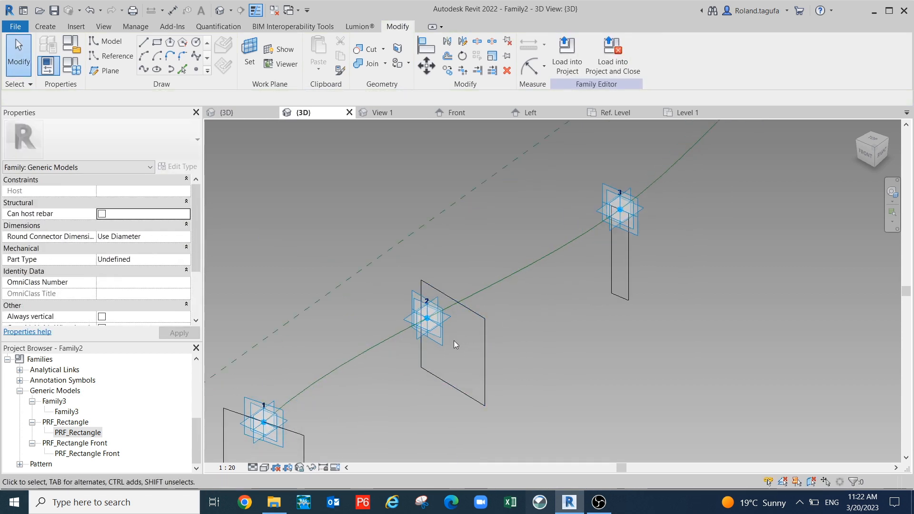
{"action": "scroll", "coordinate": [423, 328], "scroll_direction": "up", "scroll_amount": 1}
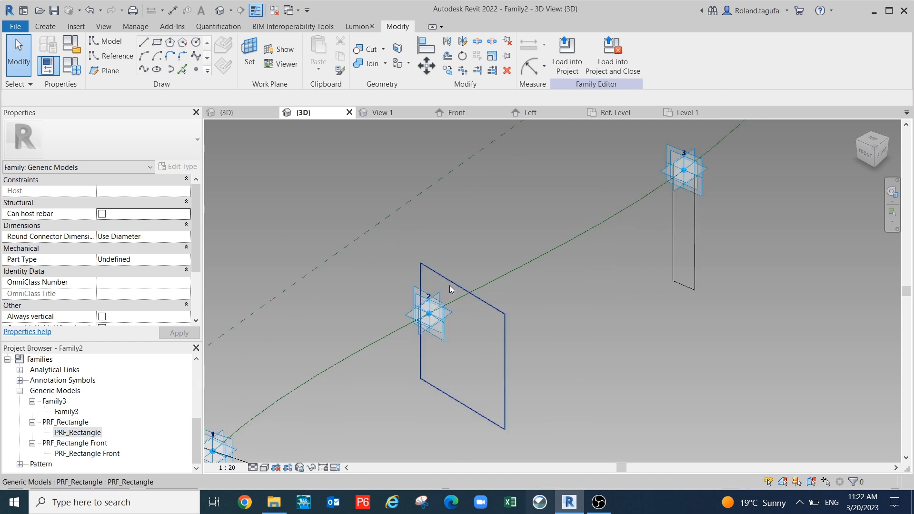
{"action": "left_click", "coordinate": [451, 289]}
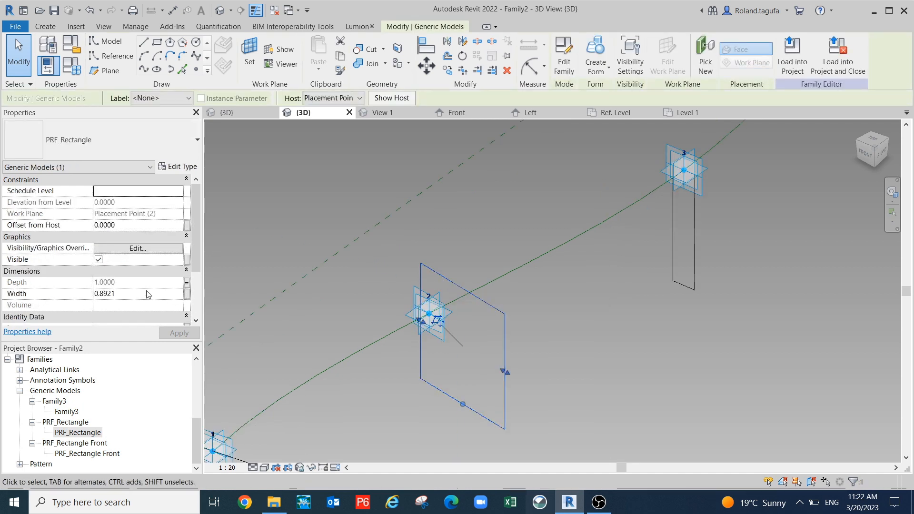
{"action": "left_click", "coordinate": [134, 294]}
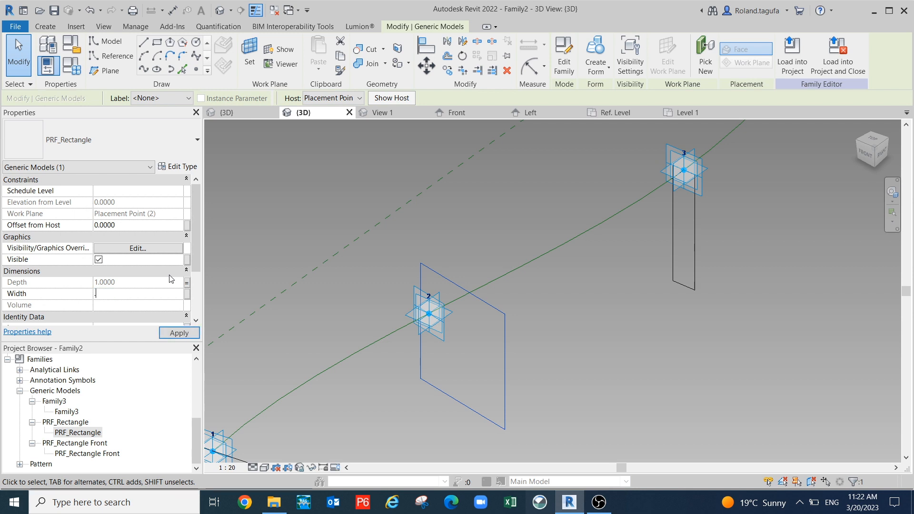
{"action": "key", "text": "Return"}
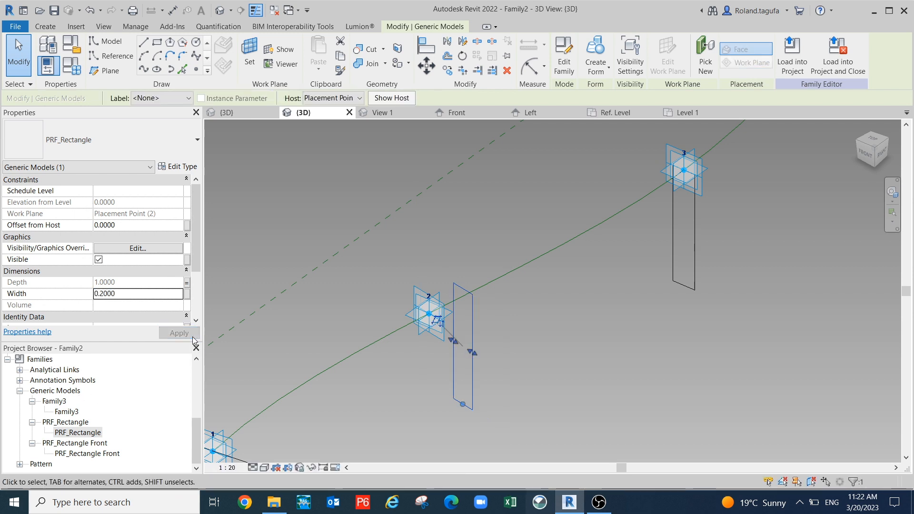
- Delete the narrow rectangular profile that sits offset from placement point 2
{"action": "scroll", "coordinate": [317, 336], "scroll_direction": "down", "scroll_amount": 1}
{"action": "scroll", "coordinate": [477, 301], "scroll_direction": "up", "scroll_amount": 1}
{"action": "left_click", "coordinate": [458, 279]}
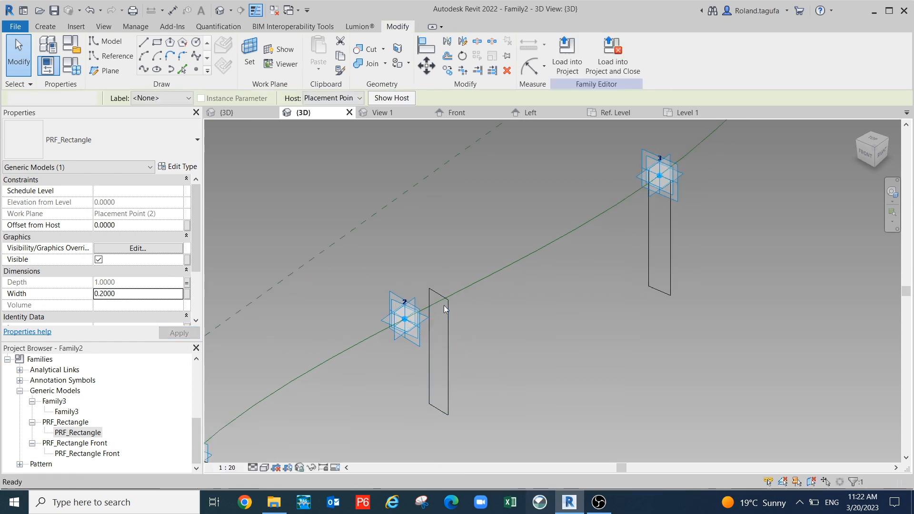
{"action": "left_click_drag", "start_coordinate": [479, 319], "coordinate": [481, 324]}
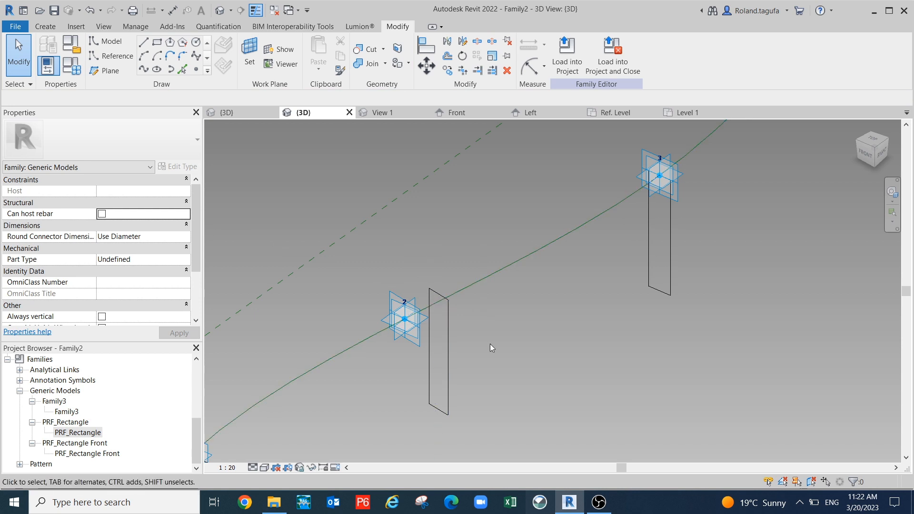
{"action": "left_click", "coordinate": [435, 360]}
{"action": "key", "text": "Delete"}
- Place a new PRF_Rectangle instance centred on placement point 2, using that point's vertical reference plane as the work plane
{"action": "middle_click_drag", "start_coordinate": [489, 328], "coordinate": [515, 283]}
{"action": "scroll", "coordinate": [528, 267], "scroll_direction": "down", "scroll_amount": 1}
{"action": "middle_click_drag", "start_coordinate": [547, 254], "coordinate": [580, 218]}
{"action": "scroll", "coordinate": [555, 305], "scroll_direction": "down", "scroll_amount": 4}
{"action": "middle_click_drag", "start_coordinate": [553, 323], "coordinate": [546, 334]}
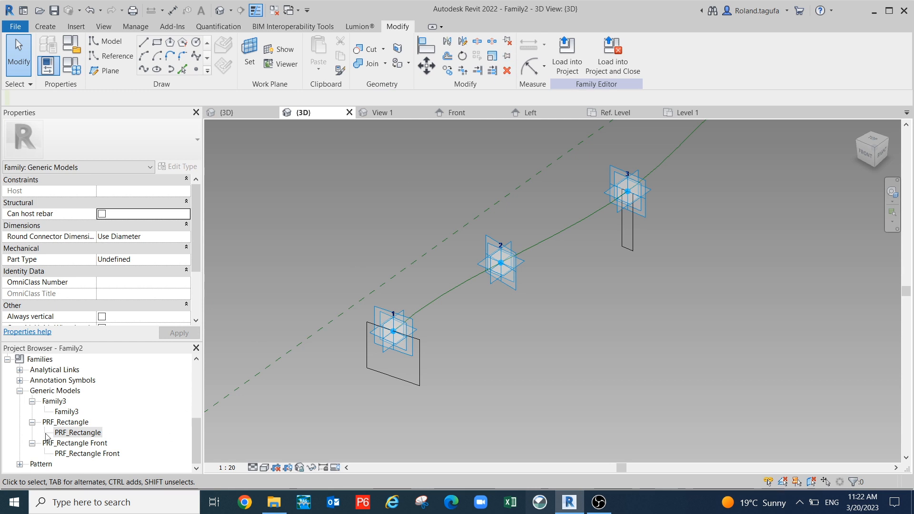
{"action": "left_click_drag", "start_coordinate": [71, 433], "coordinate": [504, 285]}
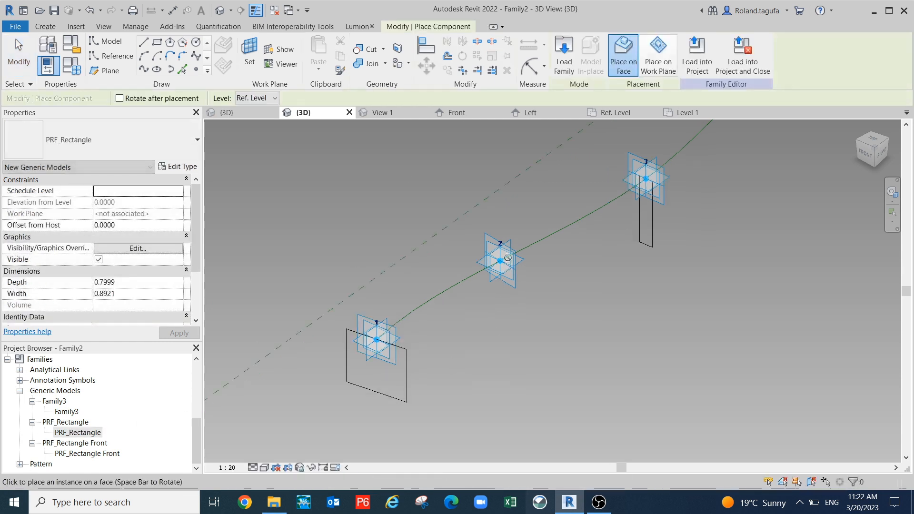
{"action": "key", "text": "Escape"}
{"action": "key", "text": "Escape"}
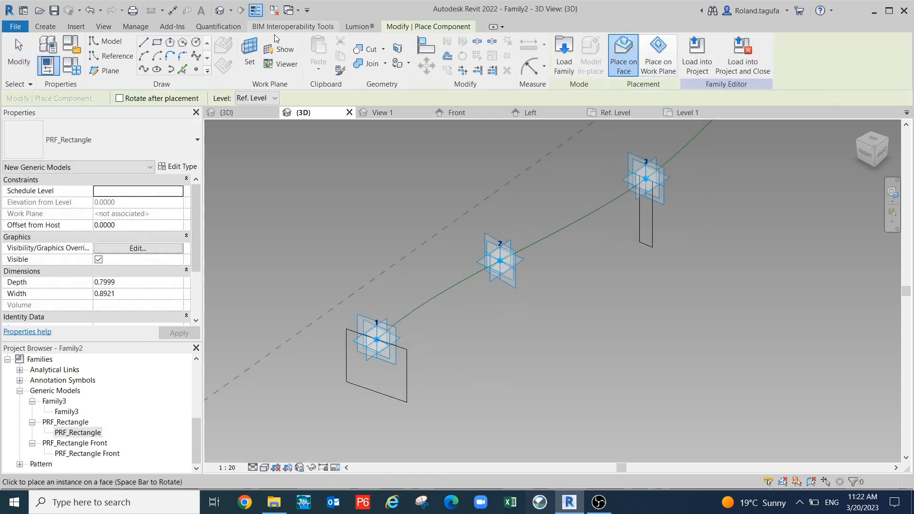
{"action": "scroll", "coordinate": [498, 234], "scroll_direction": "up", "scroll_amount": 2}
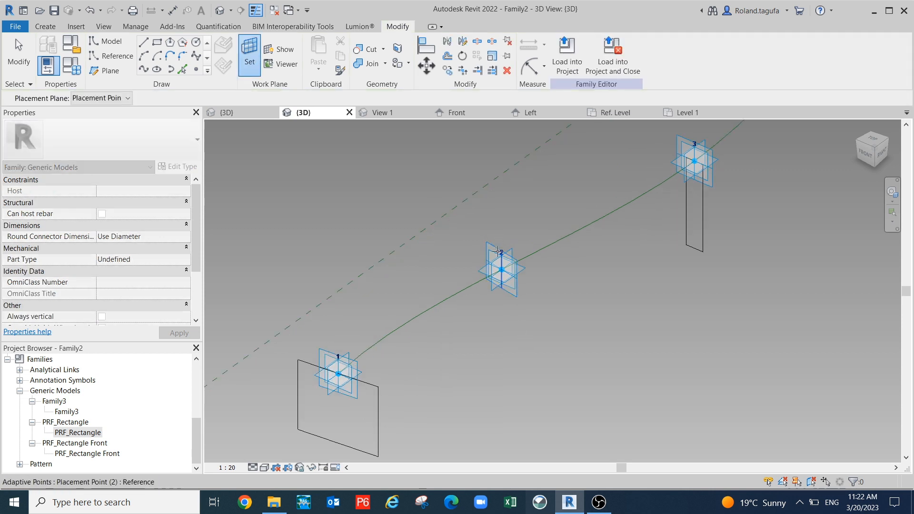
{"action": "left_click", "coordinate": [485, 243]}
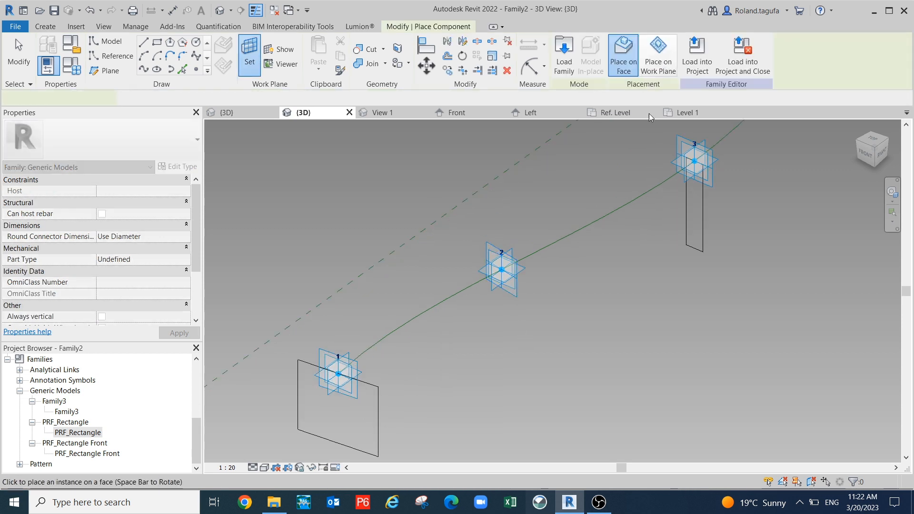
{"action": "left_click", "coordinate": [658, 65]}
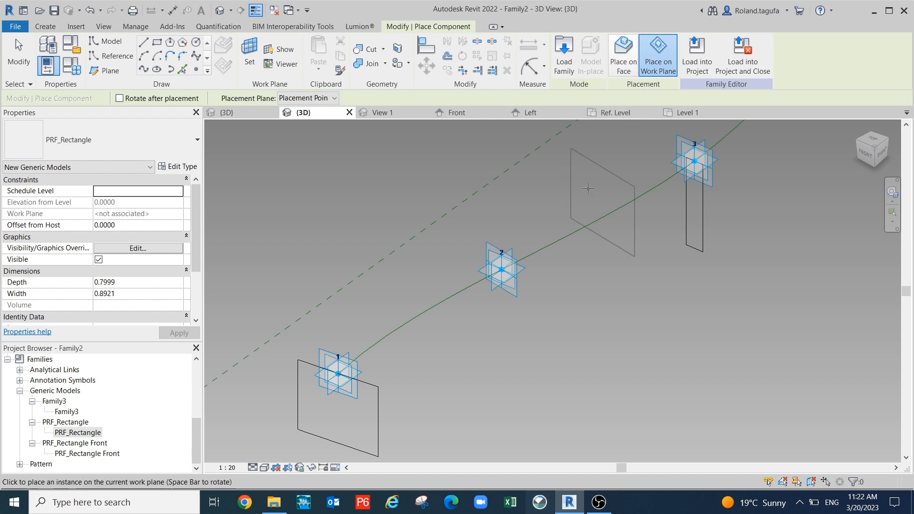
{"action": "left_click", "coordinate": [501, 269]}
{"action": "key", "text": "Escape"}
{"action": "key", "text": "Escape"}
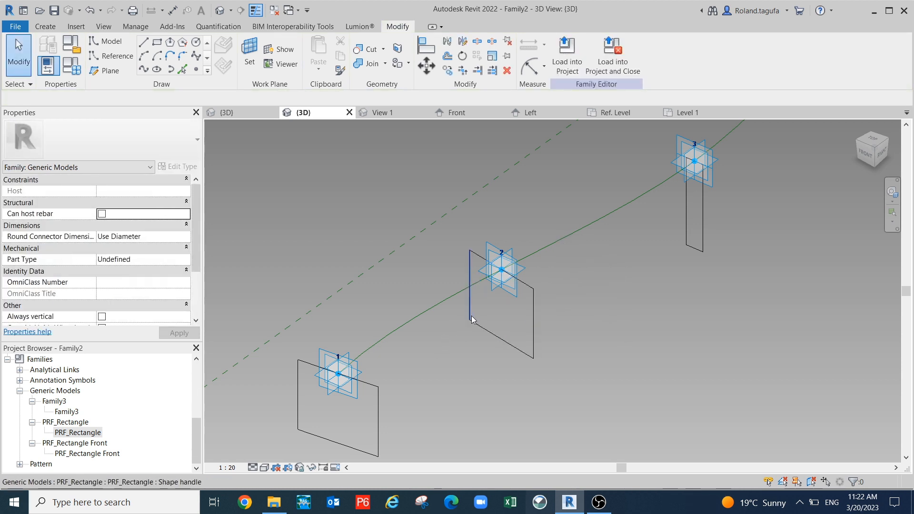
- Associate the Depth of the new profile at placement point 2 with the Depth family parameter and set its Width to 0.2
{"action": "left_click", "coordinate": [471, 319]}
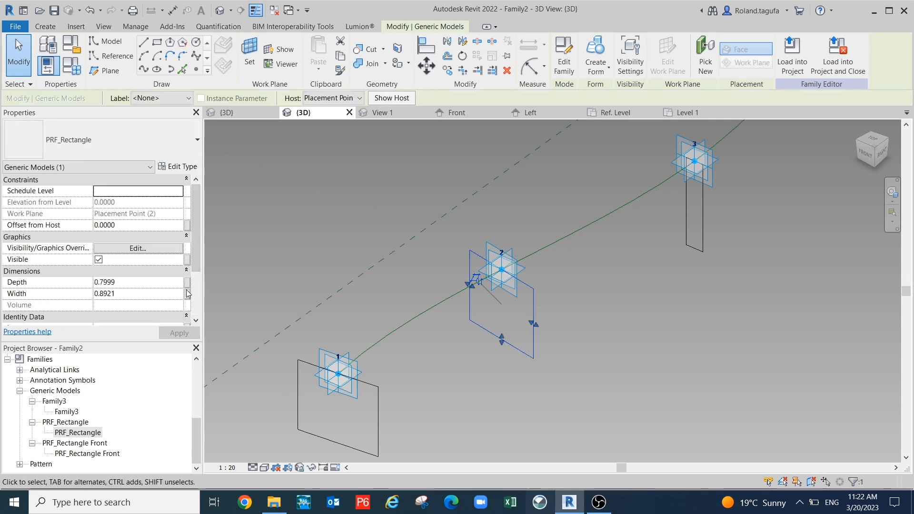
{"action": "left_click", "coordinate": [187, 282]}
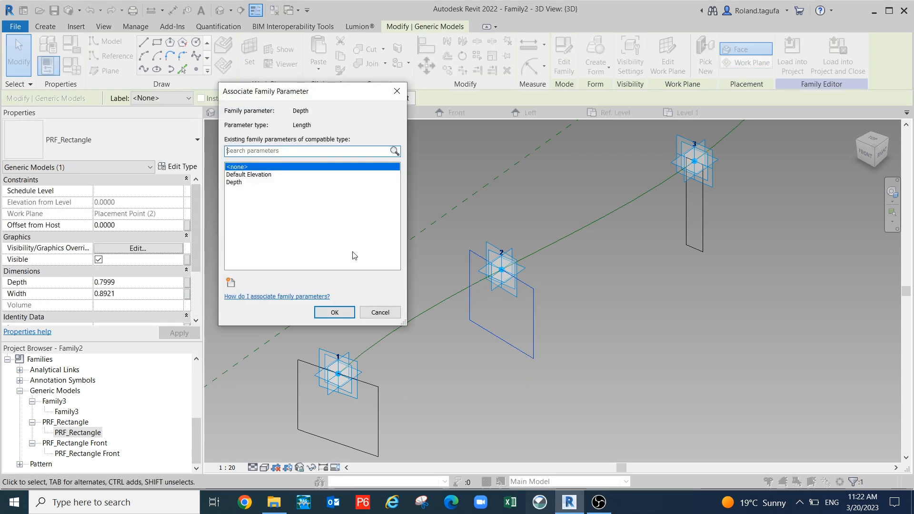
{"action": "left_click", "coordinate": [257, 182]}
{"action": "left_click", "coordinate": [334, 312]}
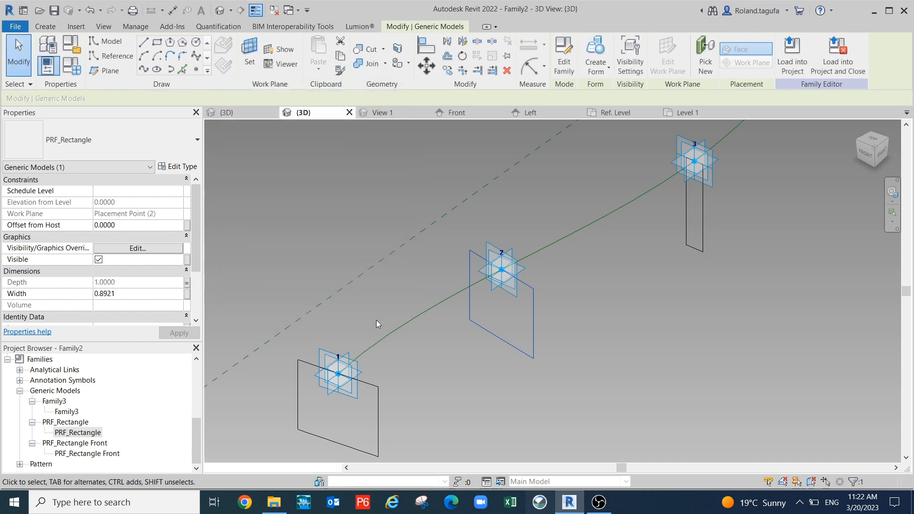
{"action": "left_click", "coordinate": [142, 294]}
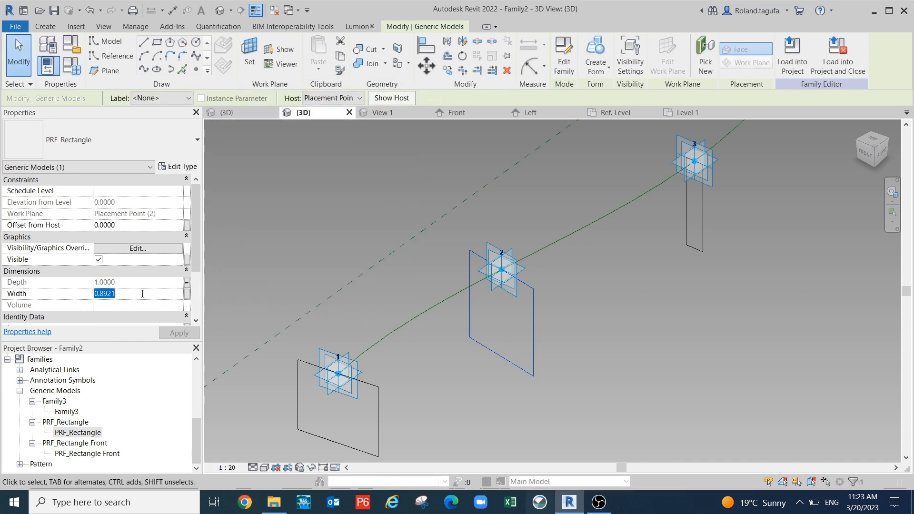
{"action": "type", "text": ".2"}
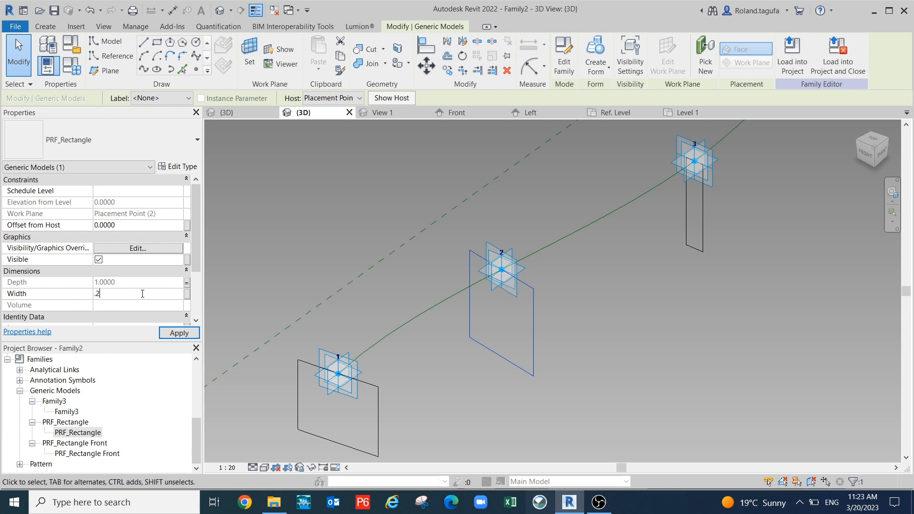
{"action": "left_click", "coordinate": [179, 332]}
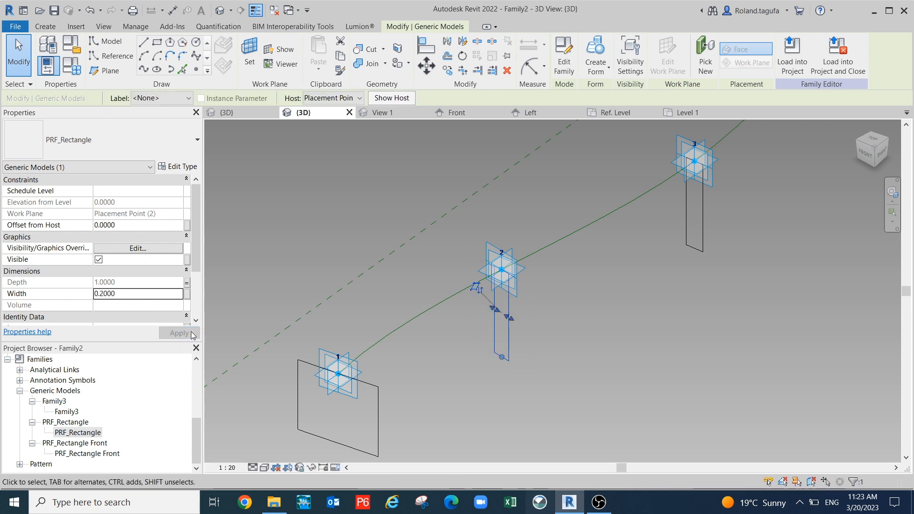
- Create a type family parameter named Width and associate it with the Width of the profile at placement point 2
{"action": "scroll", "coordinate": [530, 340], "scroll_direction": "down", "scroll_amount": 3}
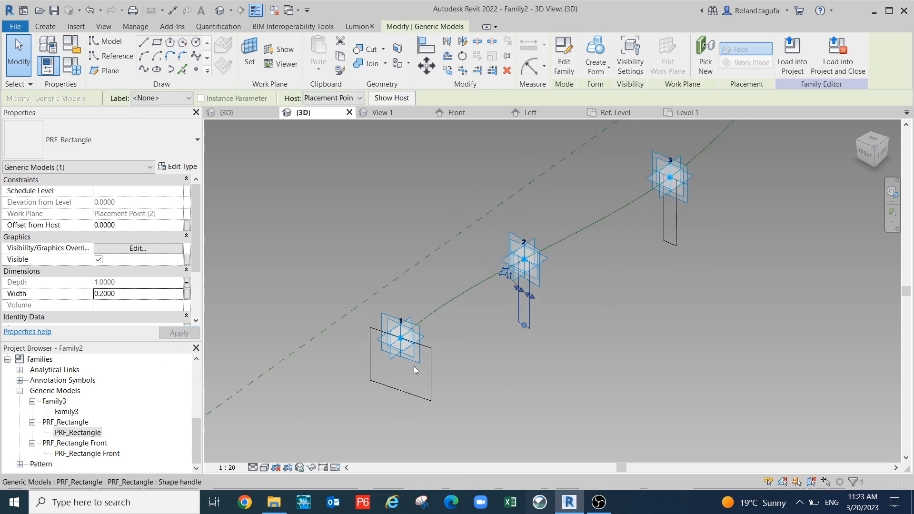
{"action": "left_click", "coordinate": [189, 295]}
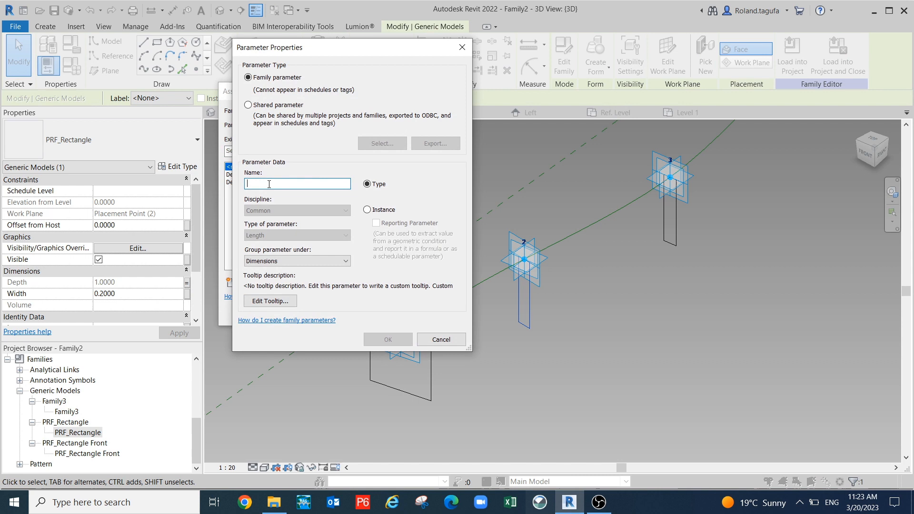
{"action": "type", "text": "Width"}
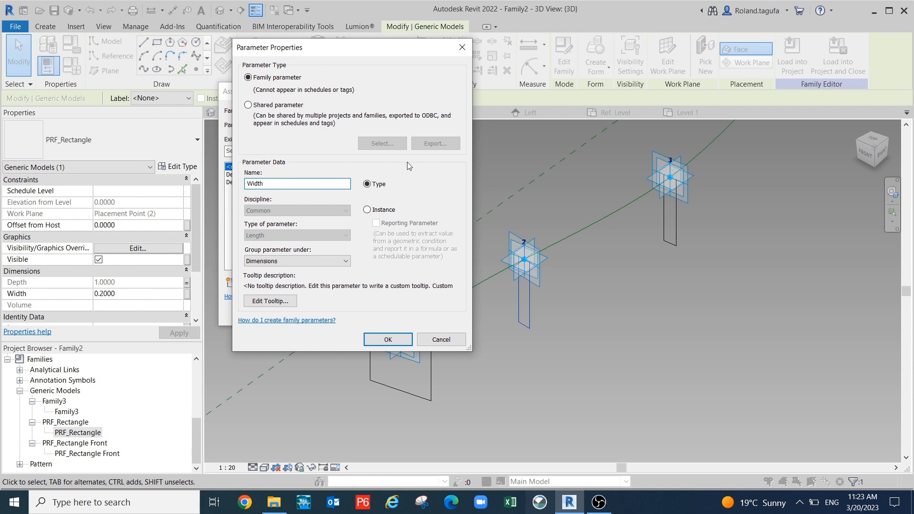
{"action": "left_click", "coordinate": [388, 341]}
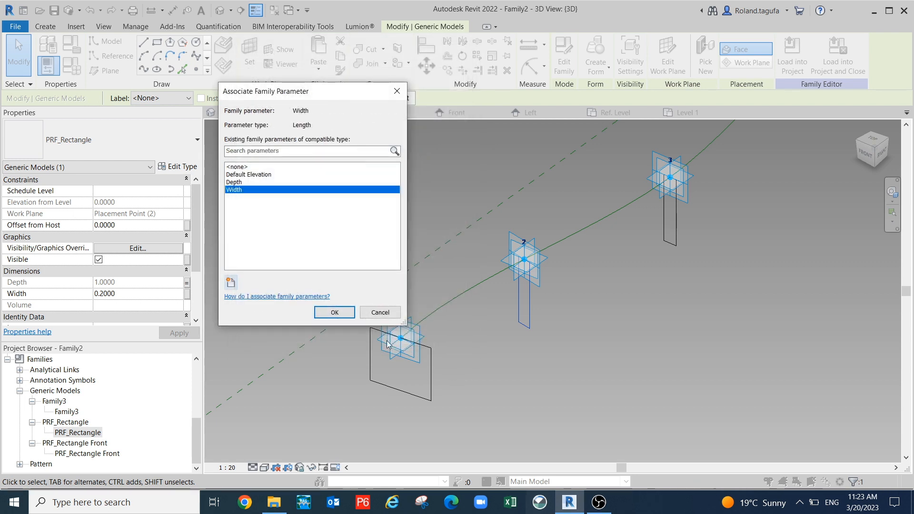
{"action": "left_click", "coordinate": [334, 313]}
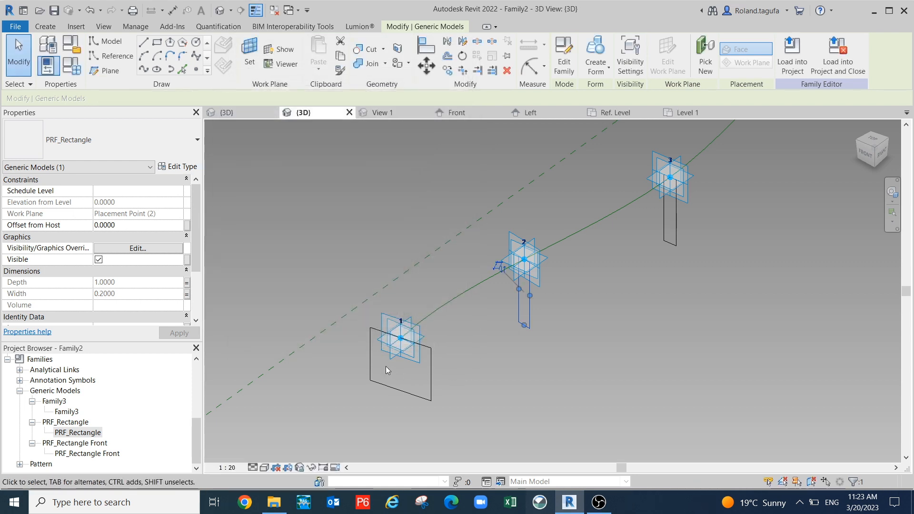
- Associate the Depth and Width of the profile at placement point 1 with the Depth and Width family parameters
{"action": "left_click", "coordinate": [367, 354]}
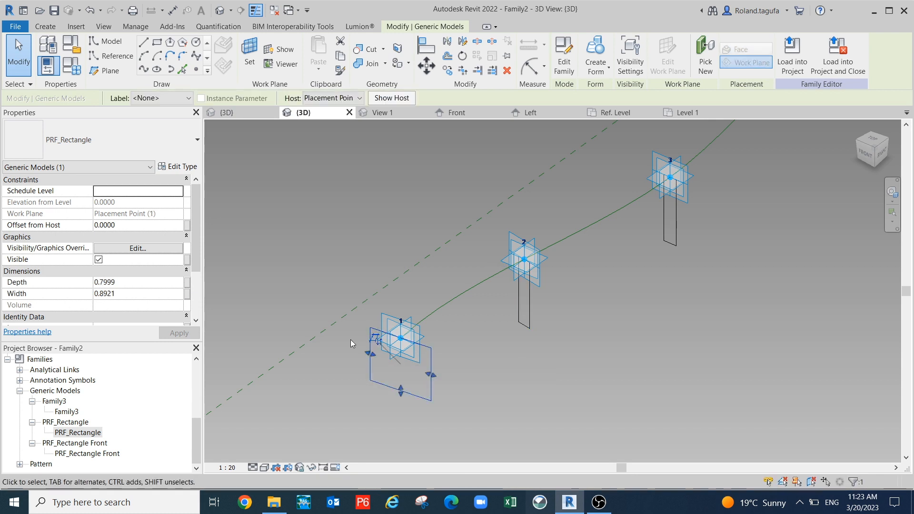
{"action": "left_click", "coordinate": [187, 282]}
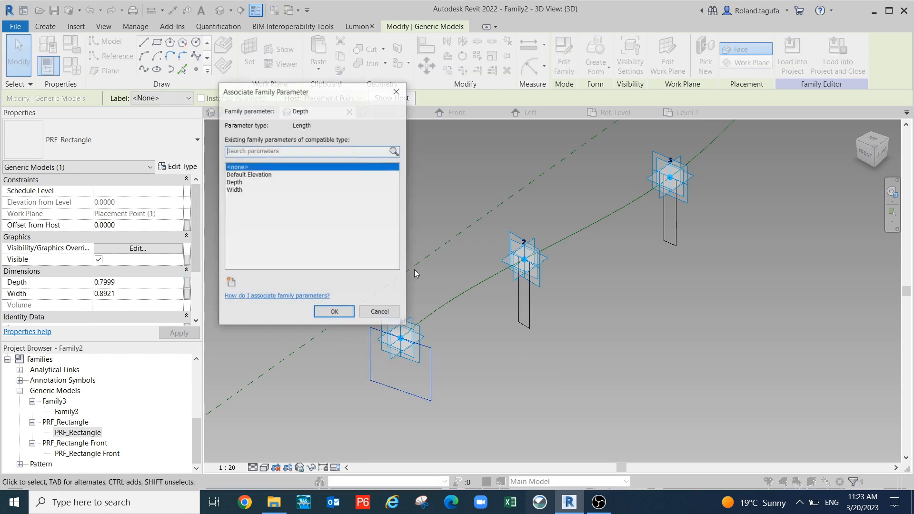
{"action": "left_click", "coordinate": [235, 183]}
{"action": "left_click", "coordinate": [335, 312]}
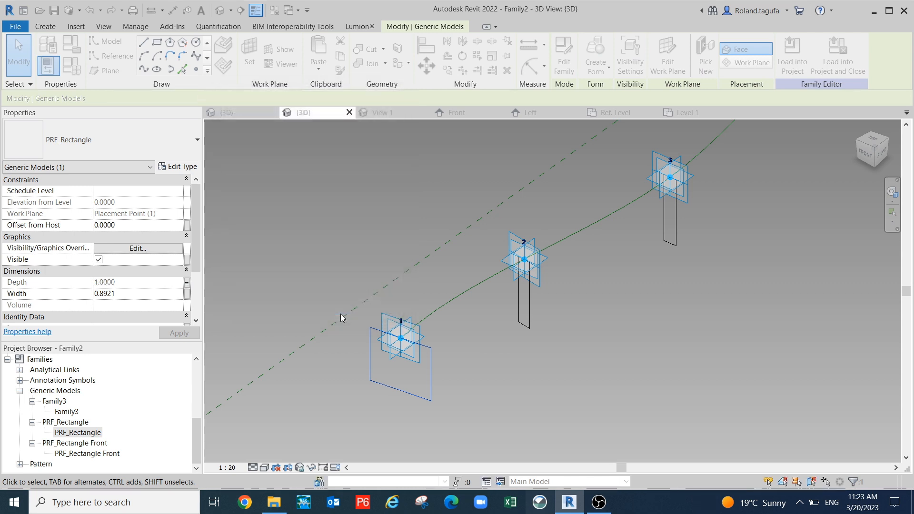
{"action": "left_click", "coordinate": [187, 294]}
{"action": "left_click", "coordinate": [234, 190]}
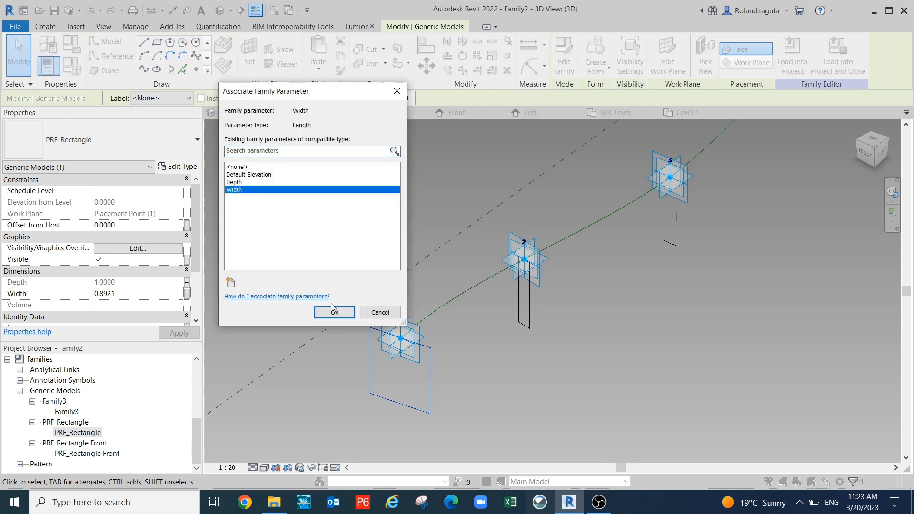
{"action": "left_click", "coordinate": [334, 312]}
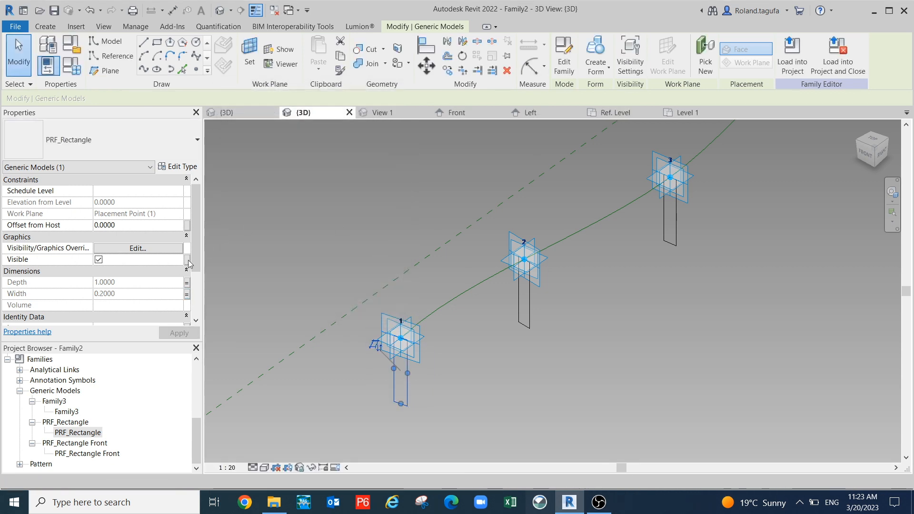
- Associate the Depth and Width of the profile at placement point 5 with the matching Depth and Width family parameters
{"action": "left_click", "coordinate": [624, 406]}
{"action": "scroll", "coordinate": [686, 333], "scroll_direction": "down", "scroll_amount": 1}
{"action": "middle_click_drag", "start_coordinate": [693, 337], "coordinate": [555, 351]}
{"action": "scroll", "coordinate": [553, 348], "scroll_direction": "down", "scroll_amount": 2}
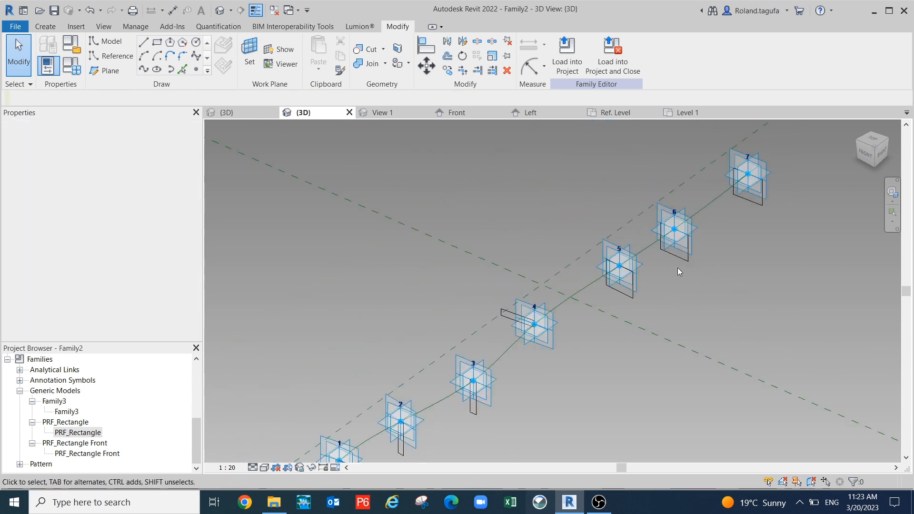
{"action": "scroll", "coordinate": [633, 301], "scroll_direction": "up", "scroll_amount": 2}
{"action": "left_click", "coordinate": [632, 299]}
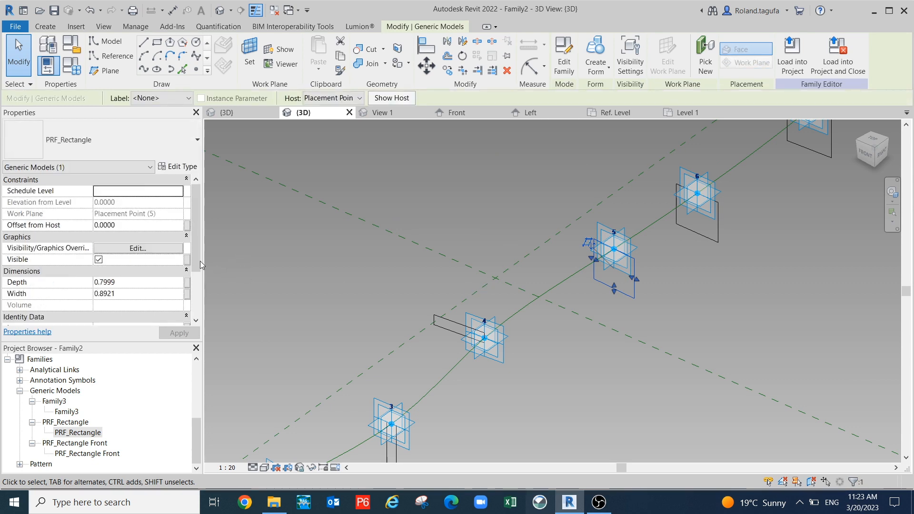
{"action": "left_click", "coordinate": [187, 282]}
{"action": "left_click", "coordinate": [235, 190]}
{"action": "key", "text": "Up"}
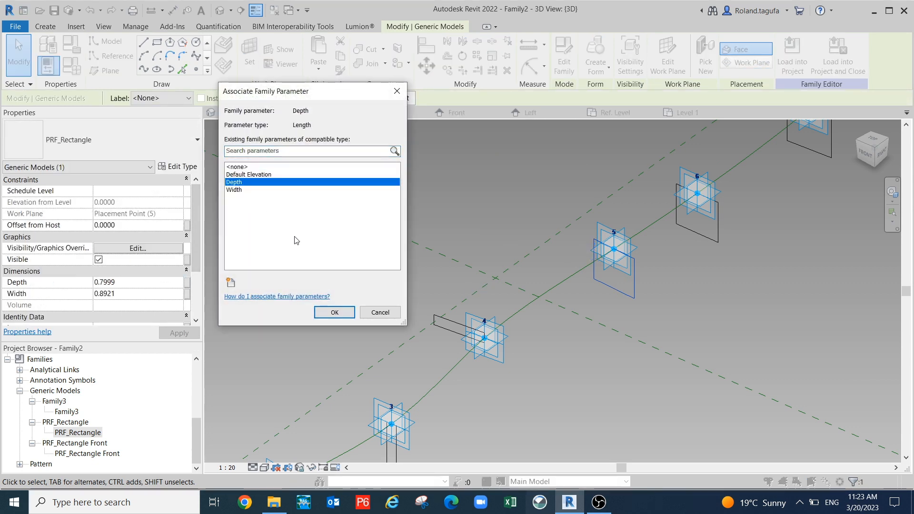
{"action": "left_click", "coordinate": [334, 313]}
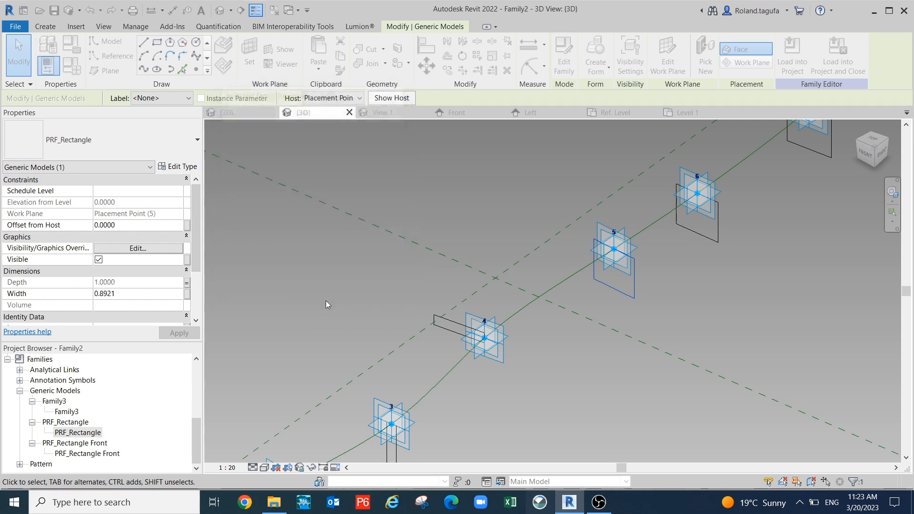
{"action": "left_click", "coordinate": [187, 294]}
{"action": "left_click", "coordinate": [245, 190]}
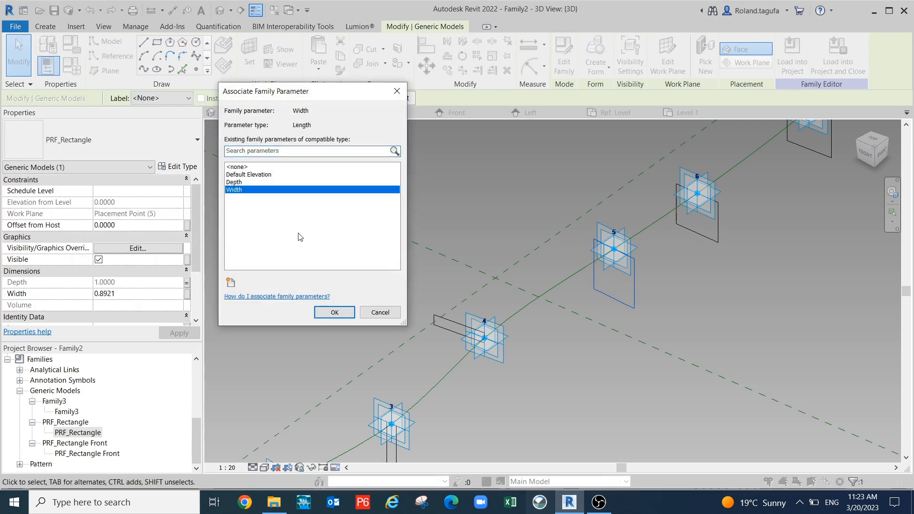
{"action": "left_click", "coordinate": [343, 317]}
- Link the Depth and Width of the profile at placement point 6 to the Depth and Width family parameters
{"action": "scroll", "coordinate": [524, 314], "scroll_direction": "down", "scroll_amount": 2}
{"action": "middle_click_drag", "start_coordinate": [629, 341], "coordinate": [547, 395]}
{"action": "scroll", "coordinate": [600, 318], "scroll_direction": "up", "scroll_amount": 1}
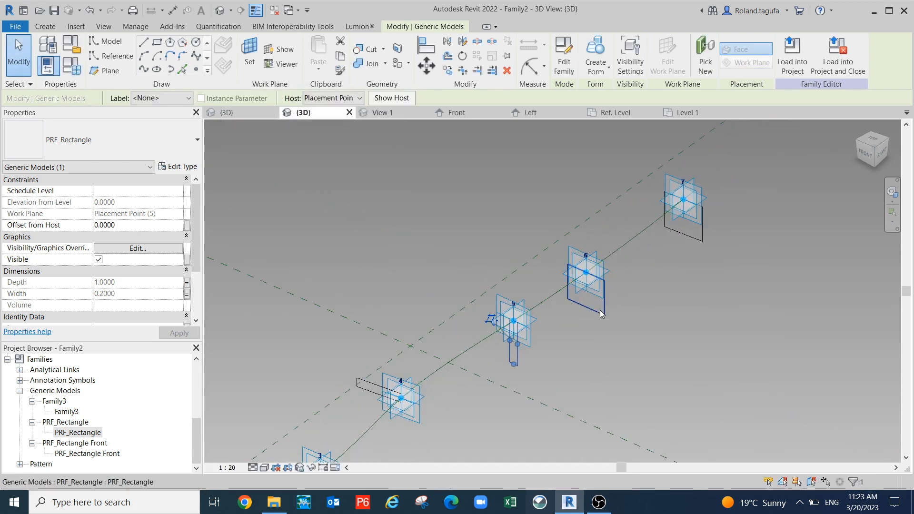
{"action": "left_click", "coordinate": [600, 316]}
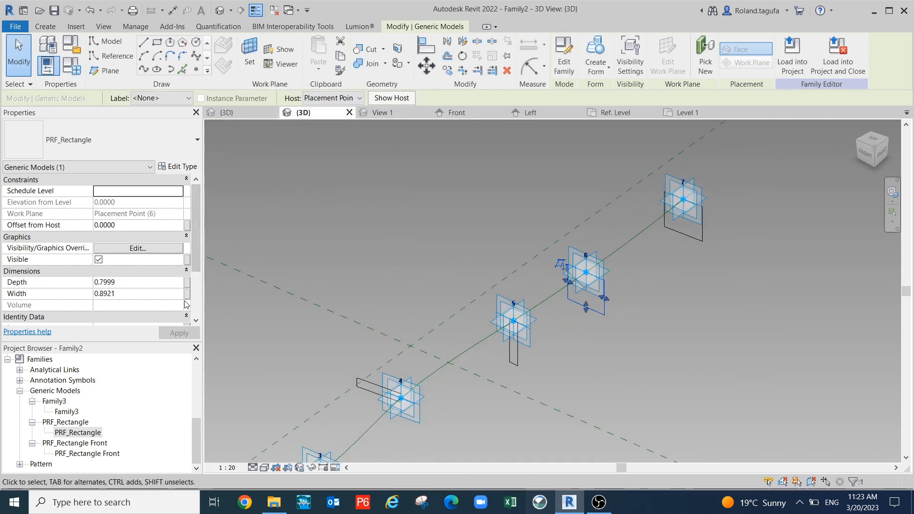
{"action": "left_click", "coordinate": [186, 283]}
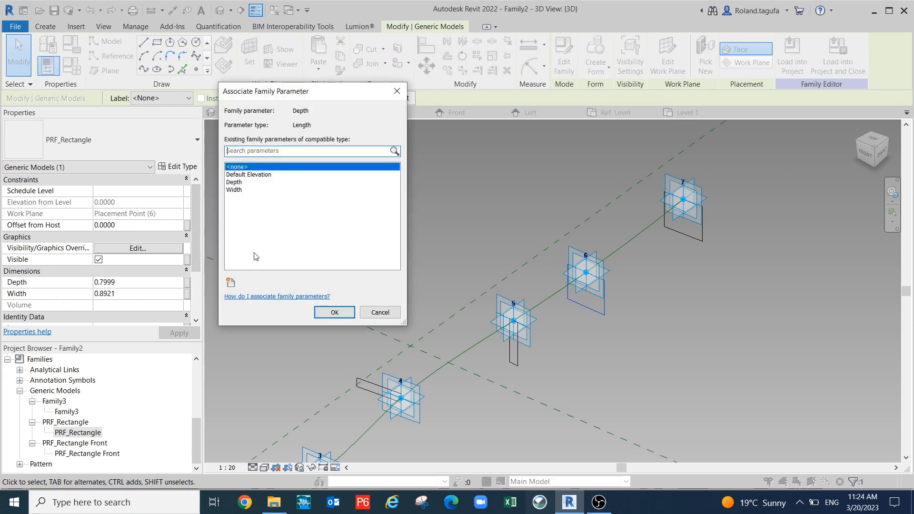
{"action": "left_click", "coordinate": [234, 183]}
{"action": "left_click", "coordinate": [333, 312]}
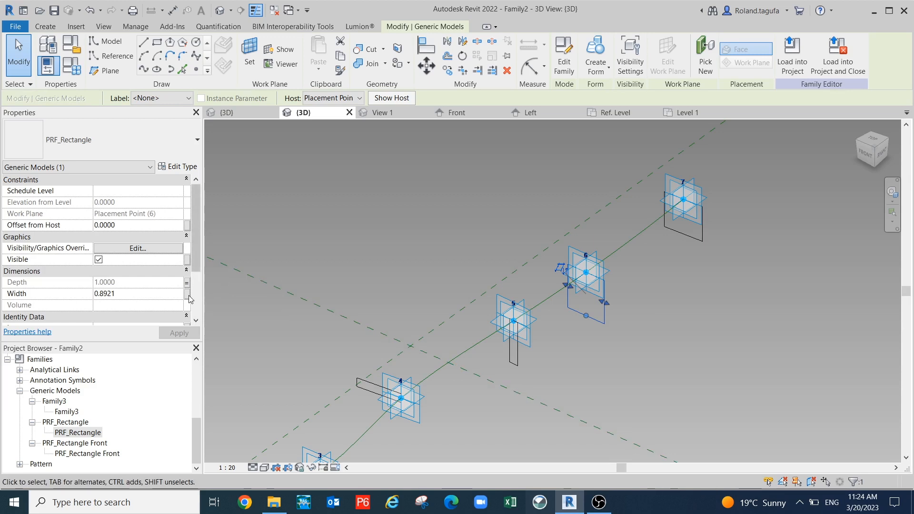
{"action": "left_click", "coordinate": [187, 294]}
{"action": "left_click", "coordinate": [240, 190]}
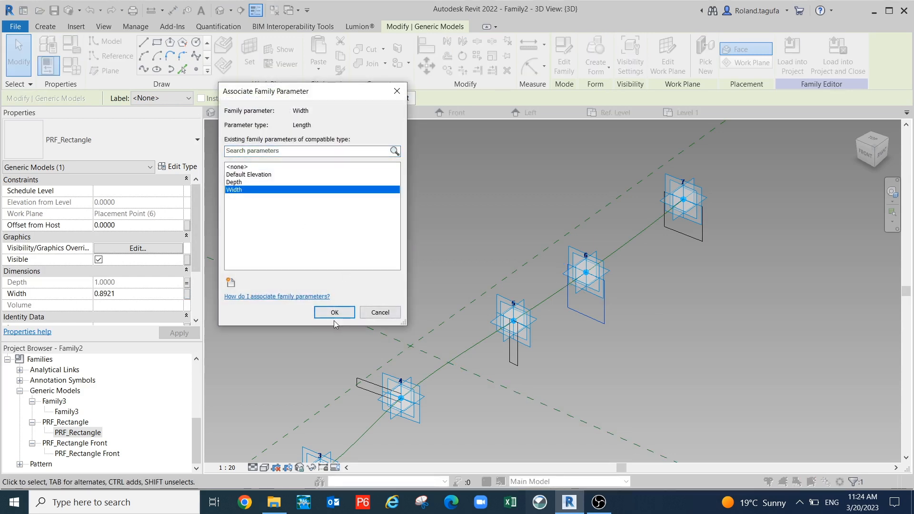
{"action": "left_click", "coordinate": [349, 312]}
- Associate the Depth and Width of the profile at placement point 7 with the Depth and Width family parameters
{"action": "middle_click_drag", "start_coordinate": [673, 227], "coordinate": [561, 269]}
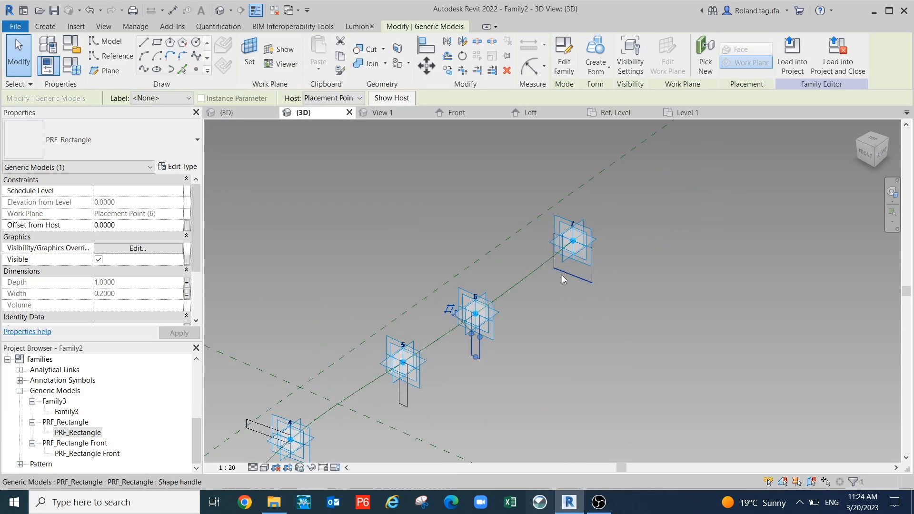
{"action": "left_click", "coordinate": [558, 272]}
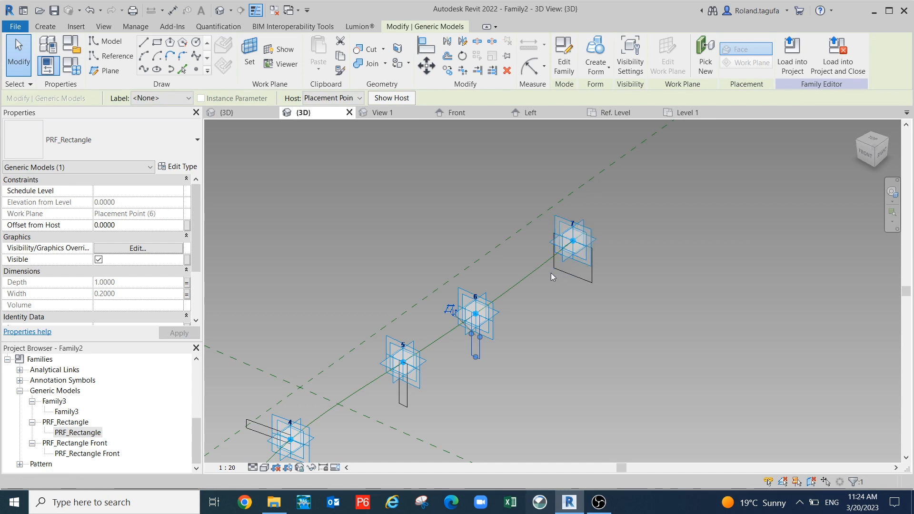
{"action": "left_click", "coordinate": [555, 275]}
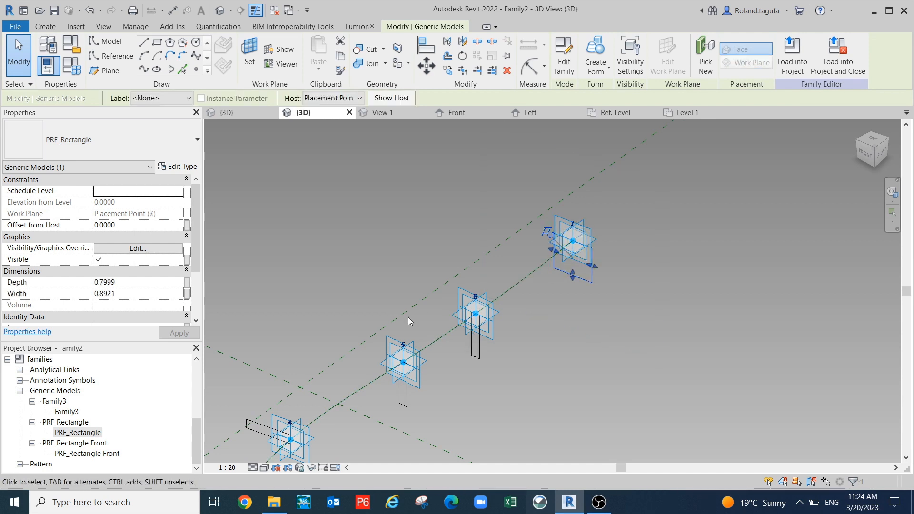
{"action": "left_click", "coordinate": [188, 283]}
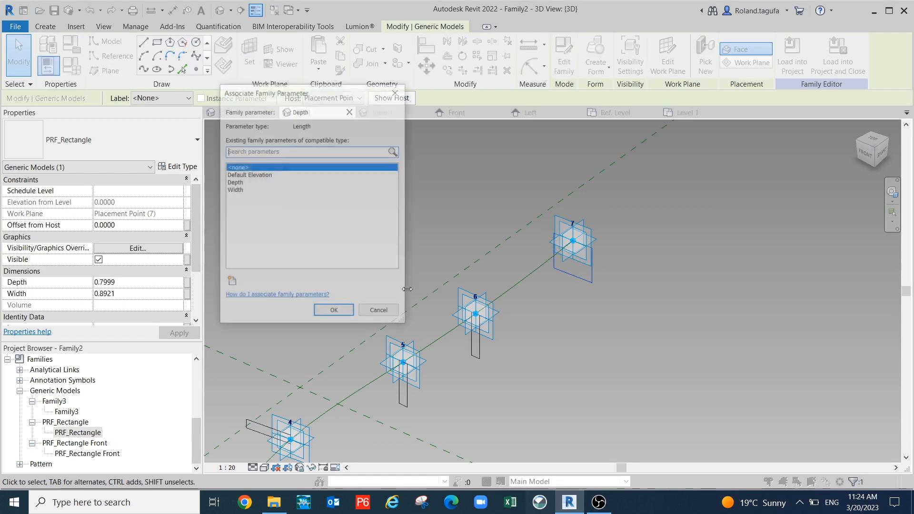
{"action": "left_click", "coordinate": [238, 183]}
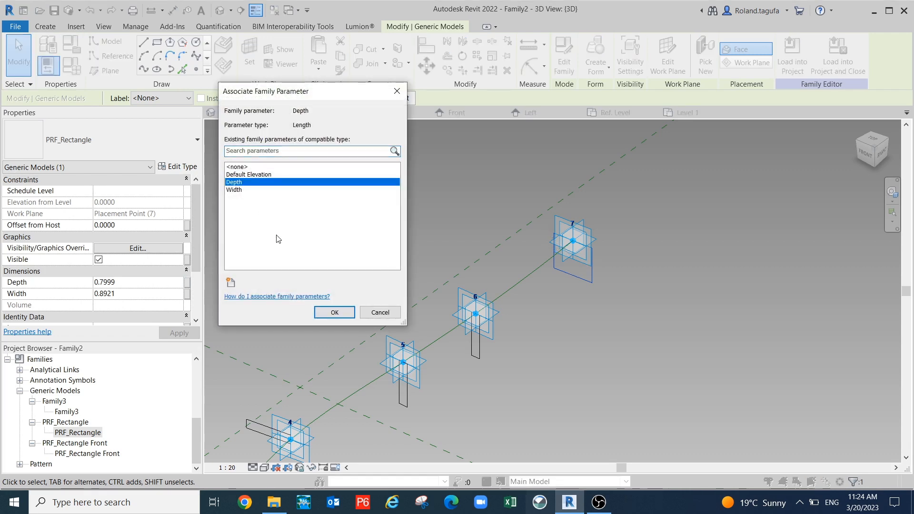
{"action": "left_click", "coordinate": [335, 312]}
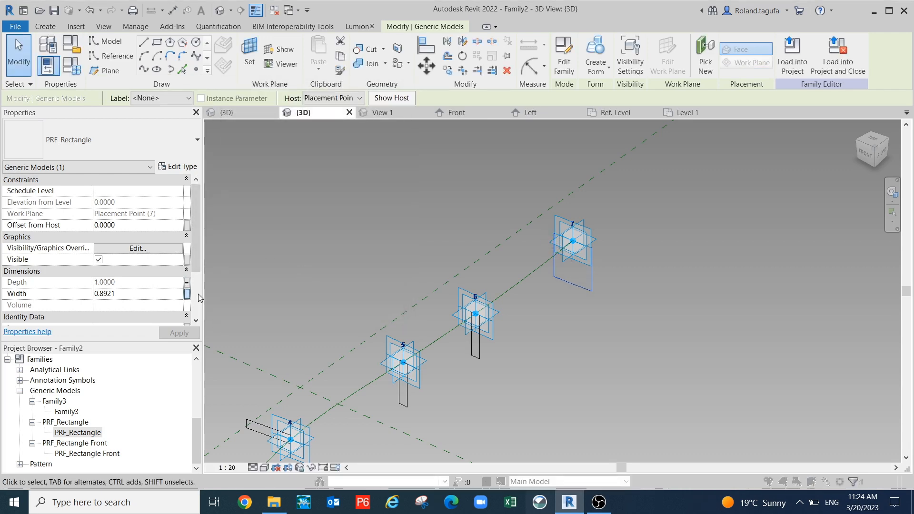
{"action": "left_click", "coordinate": [187, 294]}
{"action": "left_click", "coordinate": [233, 190]}
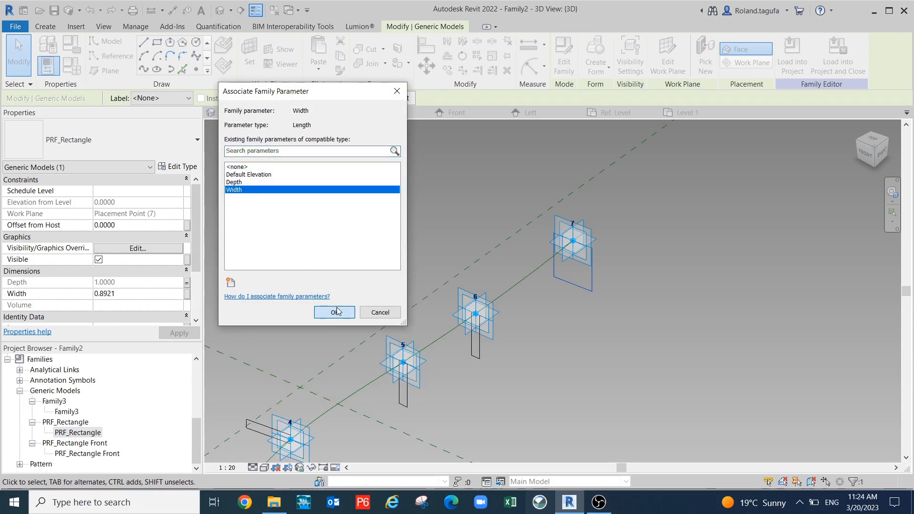
{"action": "left_click", "coordinate": [337, 312]}
- Associate the Width of the profile at placement point 4 with the Width family parameter
{"action": "scroll", "coordinate": [615, 300], "scroll_direction": "down", "scroll_amount": 3}
{"action": "middle_click_drag", "start_coordinate": [619, 294], "coordinate": [710, 208]}
{"action": "scroll", "coordinate": [514, 283], "scroll_direction": "up", "scroll_amount": 1}
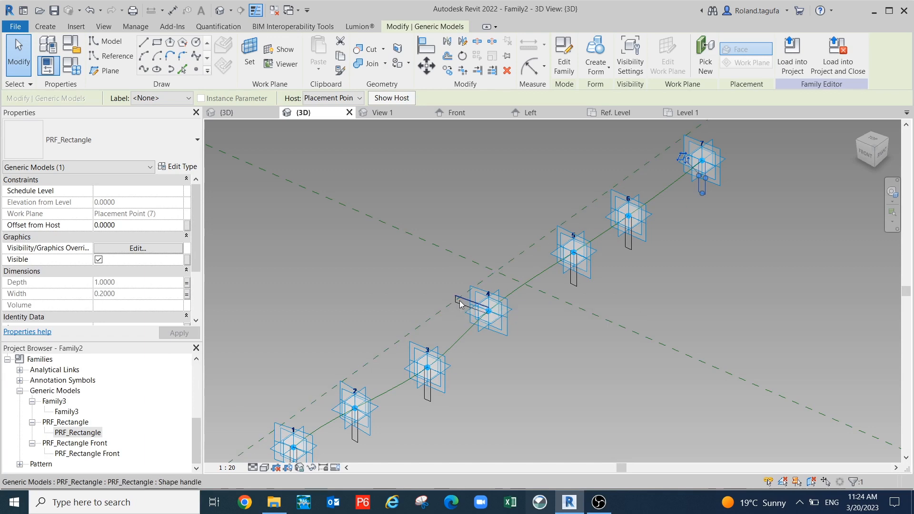
{"action": "left_click", "coordinate": [461, 304]}
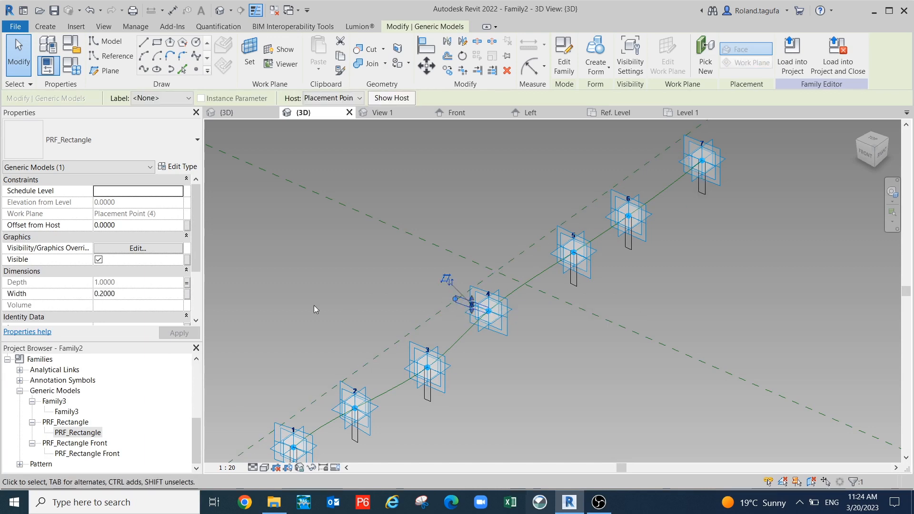
{"action": "left_click", "coordinate": [187, 293]}
{"action": "left_click", "coordinate": [234, 189]}
{"action": "left_click", "coordinate": [333, 312]}
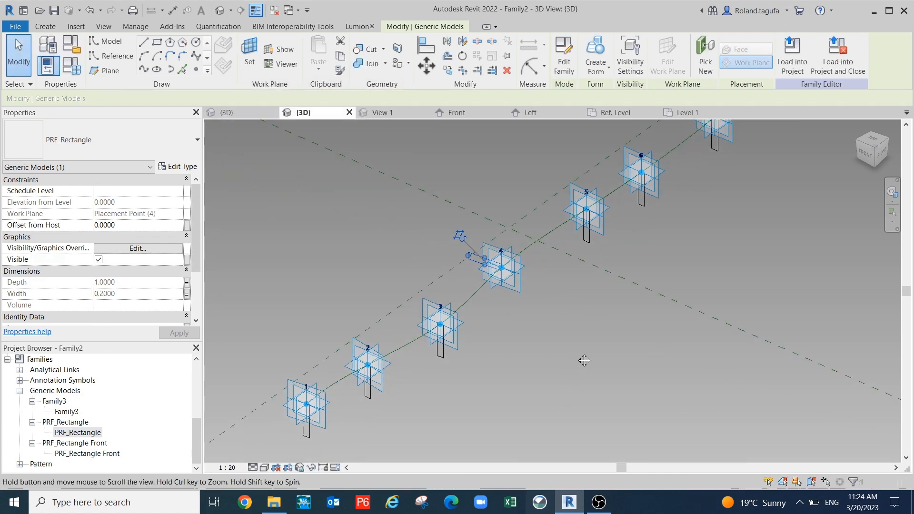
- Associate the Width of the profile at placement point 3 with the Width family parameter
{"action": "middle_click_drag", "start_coordinate": [565, 395], "coordinate": [577, 352]}
{"action": "left_click", "coordinate": [438, 357]}
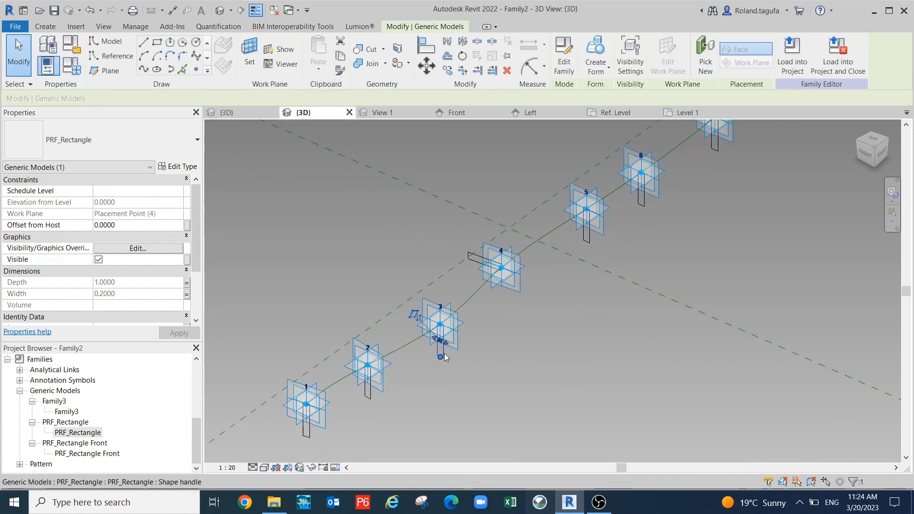
{"action": "left_click", "coordinate": [188, 294]}
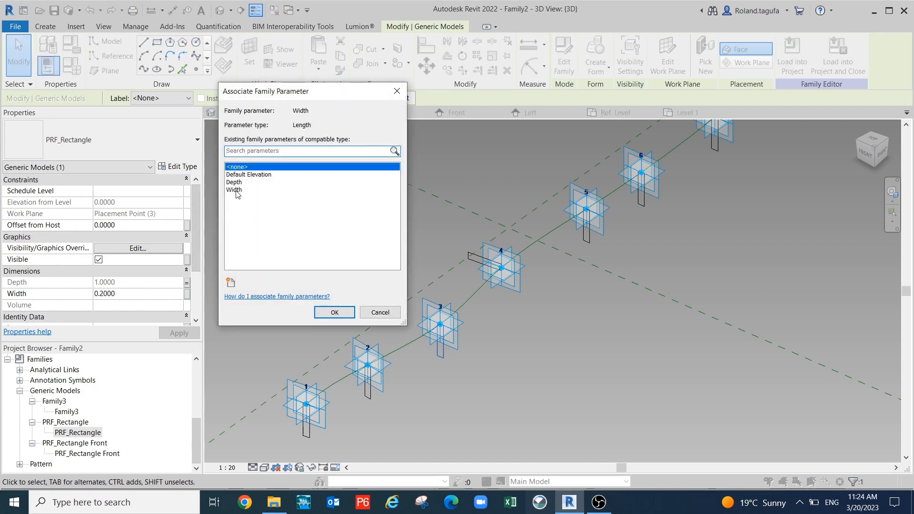
{"action": "left_click", "coordinate": [236, 190]}
{"action": "left_click", "coordinate": [334, 312]}
{"action": "scroll", "coordinate": [550, 410], "scroll_direction": "up", "scroll_amount": 3}
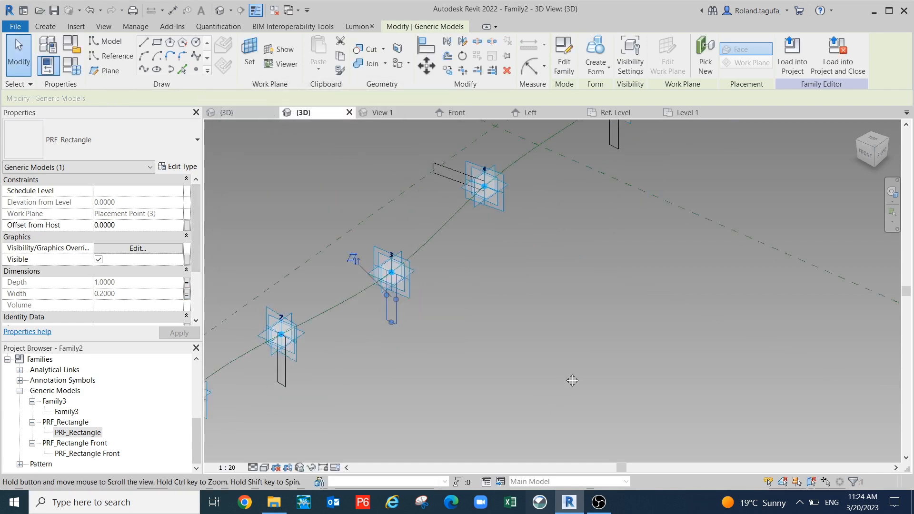
{"action": "key", "text": "Tab"}
{"action": "left_click", "coordinate": [377, 372]}
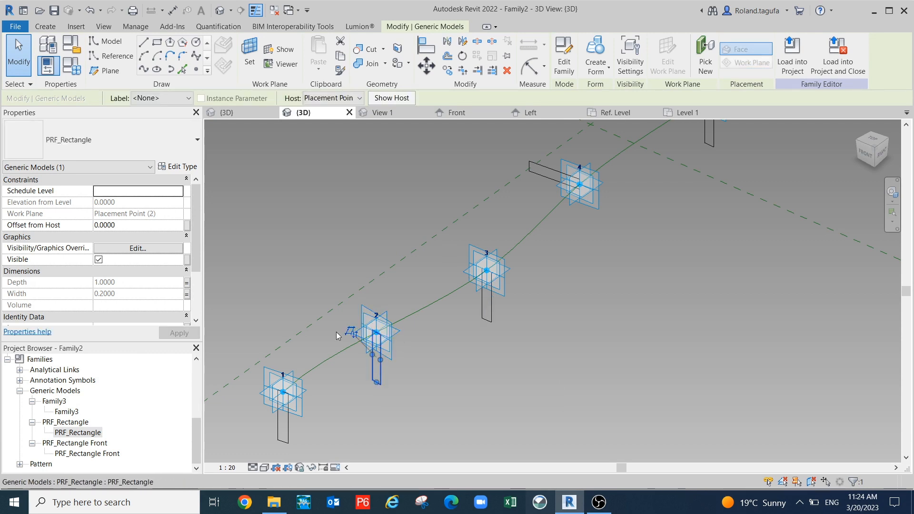
{"action": "scroll", "coordinate": [498, 373], "scroll_direction": "down", "scroll_amount": 3}
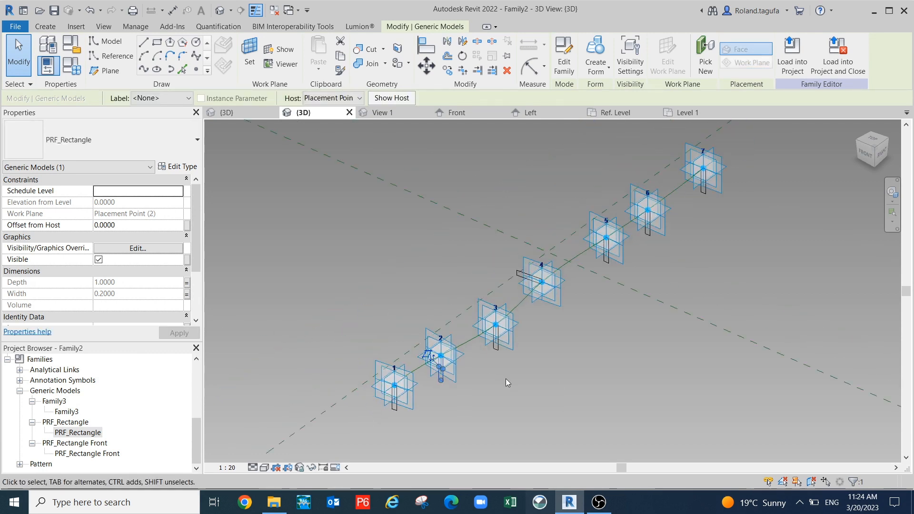
{"action": "key", "text": "Escape"}
- Rotate the profile at placement point 1 a quarter turn so it extends sideways like the one at point 4
{"action": "middle_click_drag", "start_coordinate": [424, 405], "coordinate": [490, 379]}
{"action": "scroll", "coordinate": [465, 384], "scroll_direction": "up", "scroll_amount": 2}
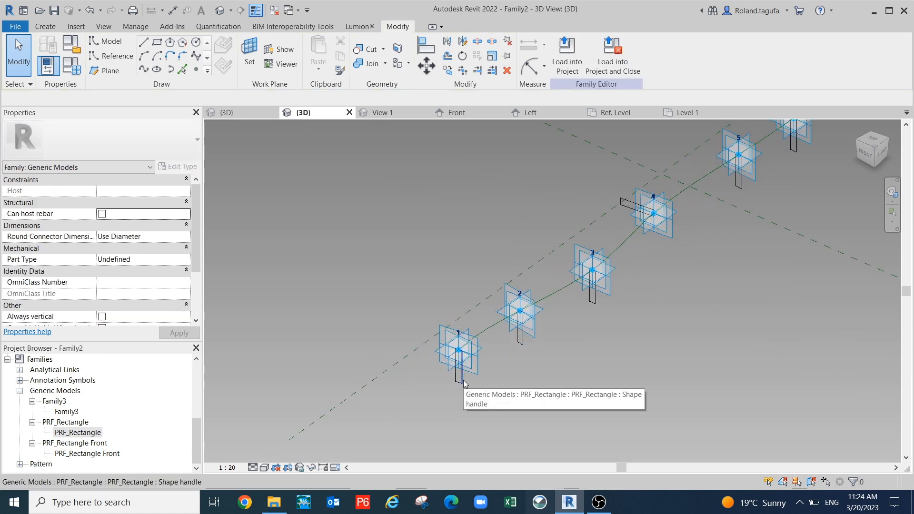
{"action": "key", "text": "Tab"}
{"action": "left_click", "coordinate": [464, 383]}
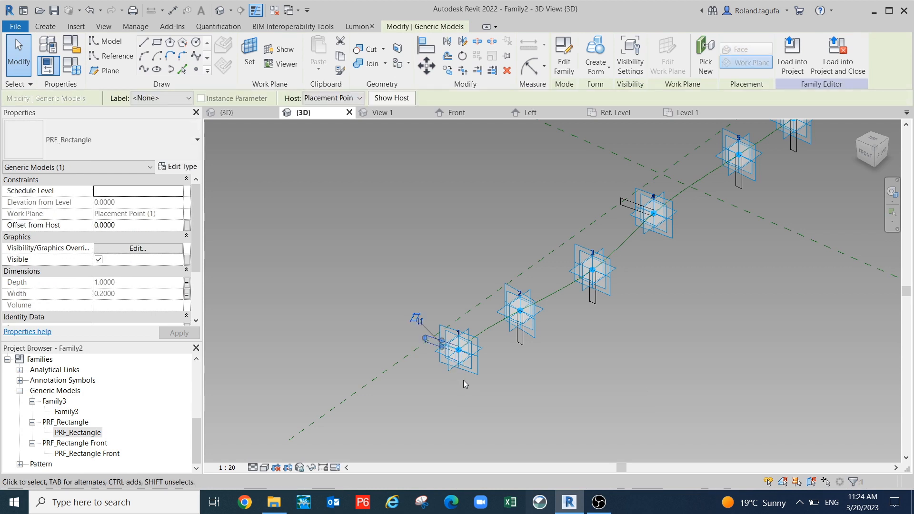
- Rotate the profile at placement point 2 a quarter turn to match the orientation of the profile at point 1
{"action": "scroll", "coordinate": [525, 353], "scroll_direction": "up", "scroll_amount": 3}
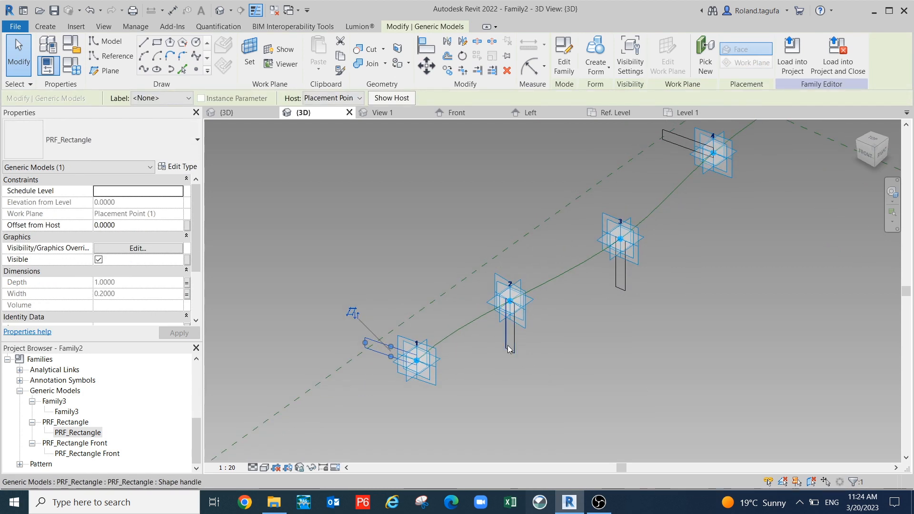
{"action": "left_click", "coordinate": [510, 347]}
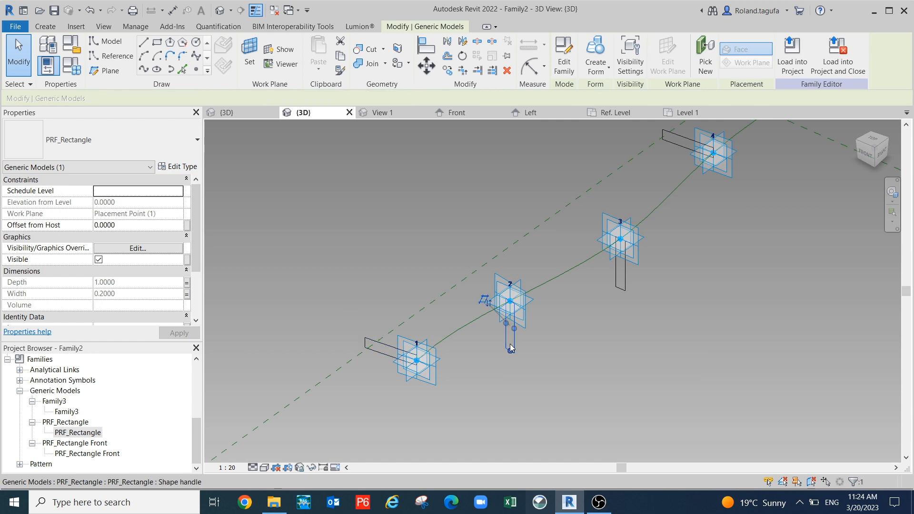
{"action": "middle_click_drag", "start_coordinate": [510, 343], "coordinate": [466, 388]}
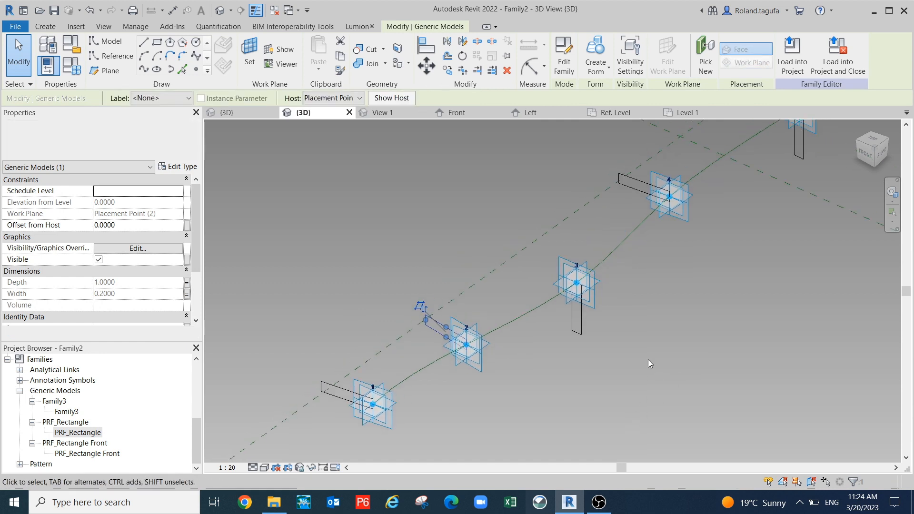
- Rotate the profile at placement point 3 a quarter turn to match the orientation of the profile at point 2
{"action": "left_click", "coordinate": [583, 333]}
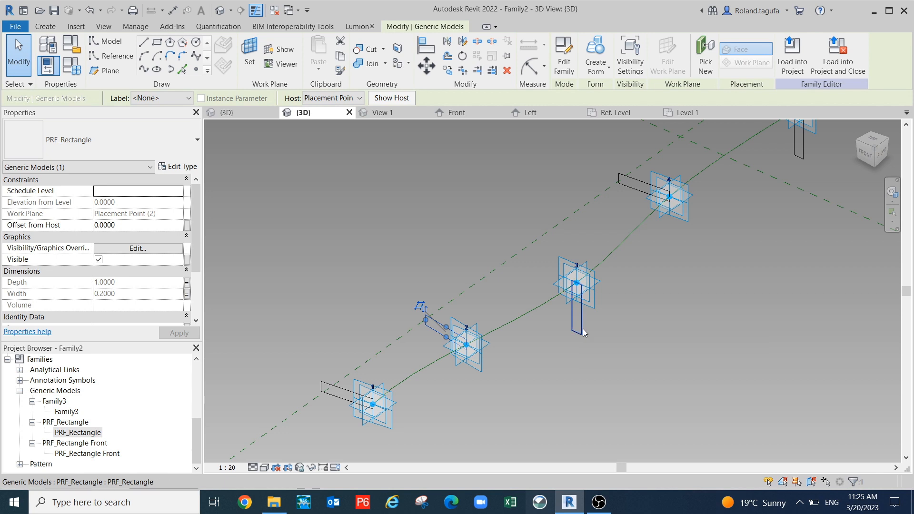
{"action": "key", "text": "space"}
{"action": "middle_click_drag", "start_coordinate": [694, 343], "coordinate": [623, 453]}
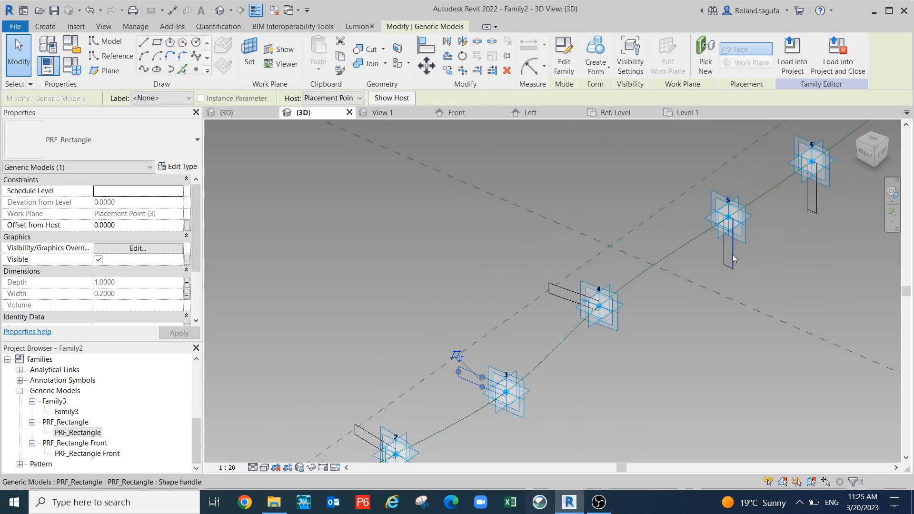
- Rotate the profiles at placement points 5 and 6 a quarter turn each to match the orientation at point 4
{"action": "left_click", "coordinate": [733, 259]}
{"action": "key", "text": "space"}
{"action": "middle_click_drag", "start_coordinate": [732, 258], "coordinate": [743, 307]}
{"action": "left_click", "coordinate": [744, 299]}
{"action": "key", "text": "space"}
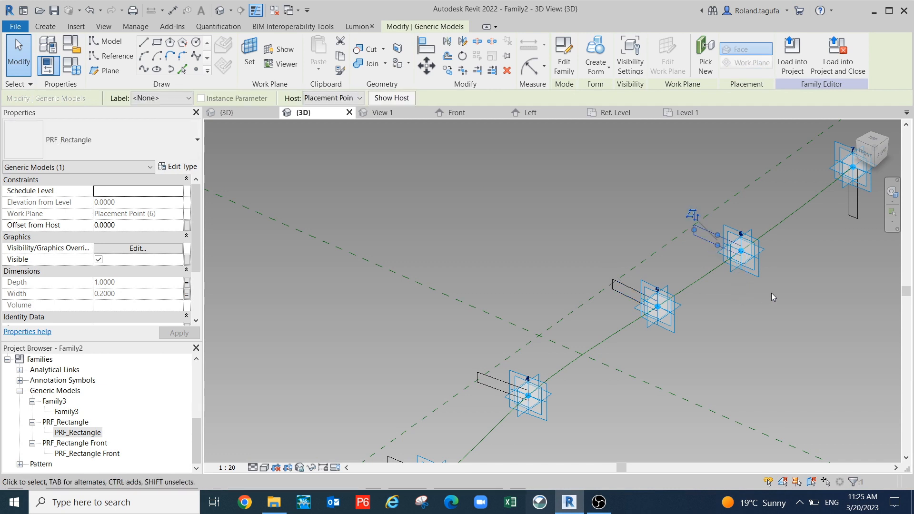
- Rotate the profile at placement point 7 a quarter turn to match the others, and clear the selection
{"action": "middle_click_drag", "start_coordinate": [772, 293], "coordinate": [630, 386]}
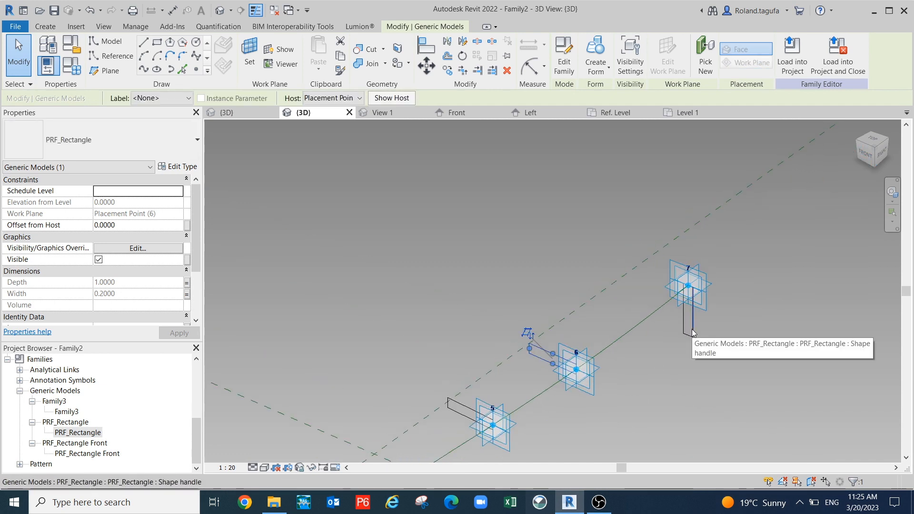
{"action": "key", "text": "Tab"}
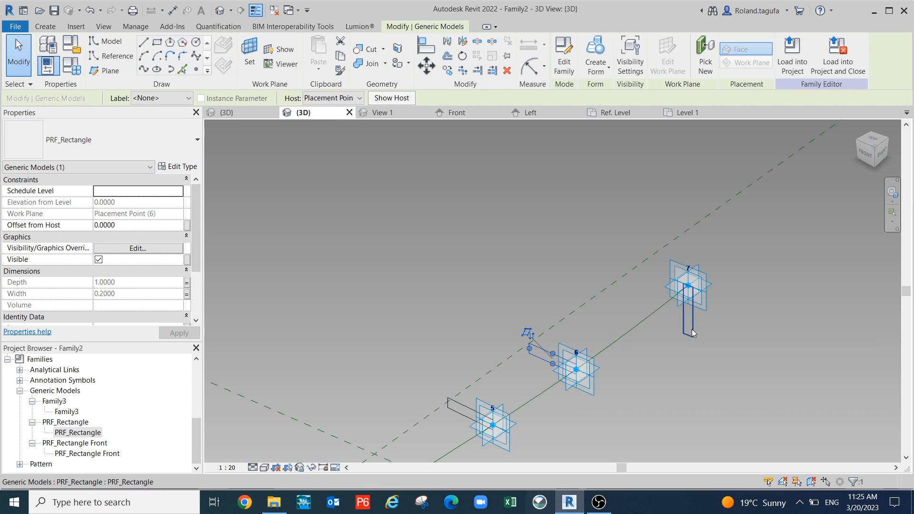
{"action": "left_click", "coordinate": [692, 332]}
{"action": "key", "text": "space"}
{"action": "scroll", "coordinate": [694, 343], "scroll_direction": "down", "scroll_amount": 5}
{"action": "middle_click_drag", "start_coordinate": [720, 365], "coordinate": [814, 261]}
{"action": "scroll", "coordinate": [814, 261], "scroll_direction": "down", "scroll_amount": 1}
{"action": "left_click", "coordinate": [696, 387]}
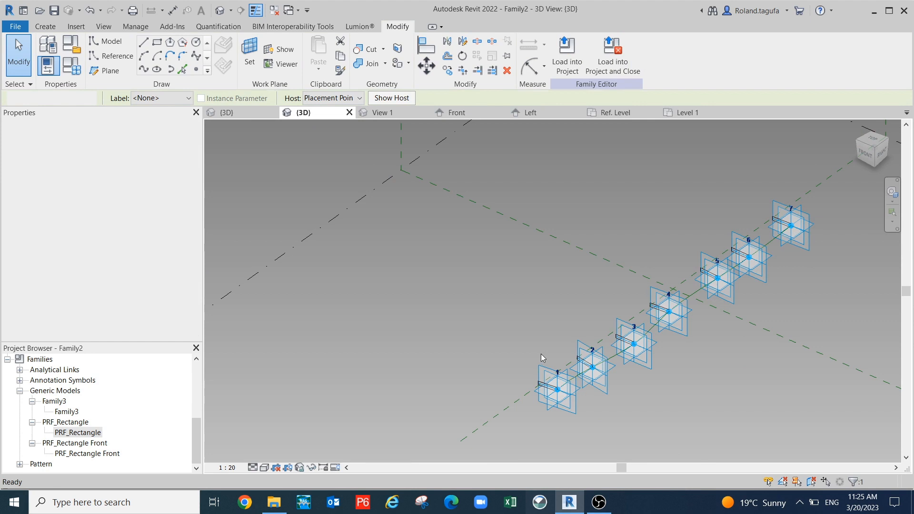
- Create a form from the rectangular profiles and the reference curve, filtering the adaptive points out of the selection
{"action": "scroll", "coordinate": [545, 366], "scroll_direction": "up", "scroll_amount": 4}
{"action": "middle_click_drag", "start_coordinate": [545, 380], "coordinate": [483, 332]}
{"action": "scroll", "coordinate": [528, 331], "scroll_direction": "down", "scroll_amount": 2}
{"action": "middle_click_drag", "start_coordinate": [708, 332], "coordinate": [522, 259], "text": "shift"}
{"action": "left_click_drag", "start_coordinate": [529, 280], "coordinate": [720, 445]}
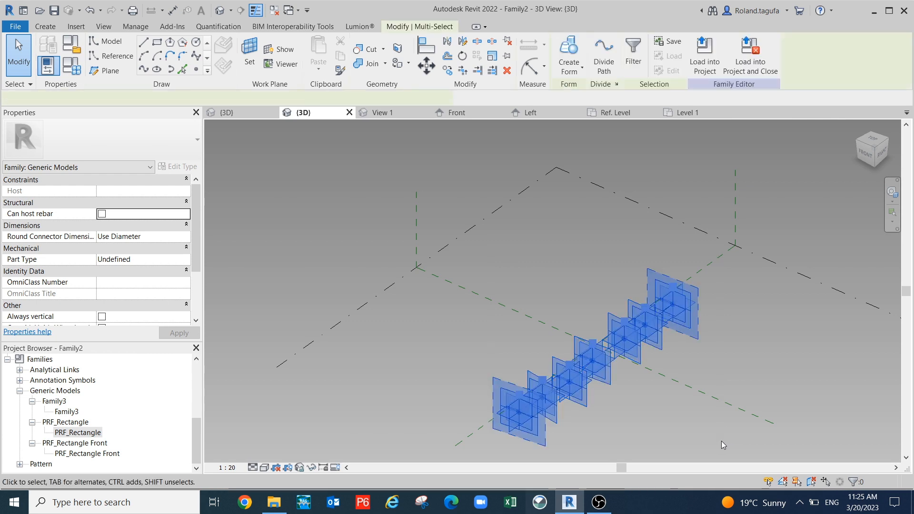
{"action": "left_click", "coordinate": [633, 61]}
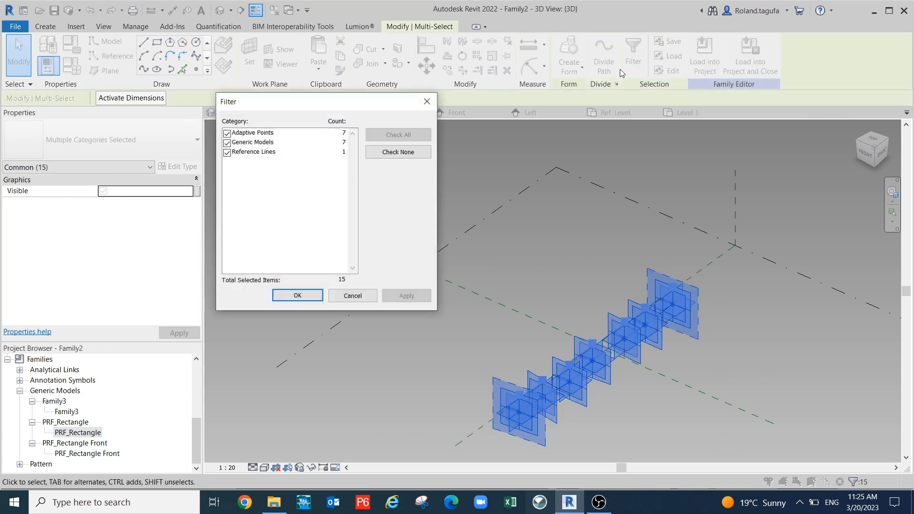
{"action": "left_click", "coordinate": [228, 134]}
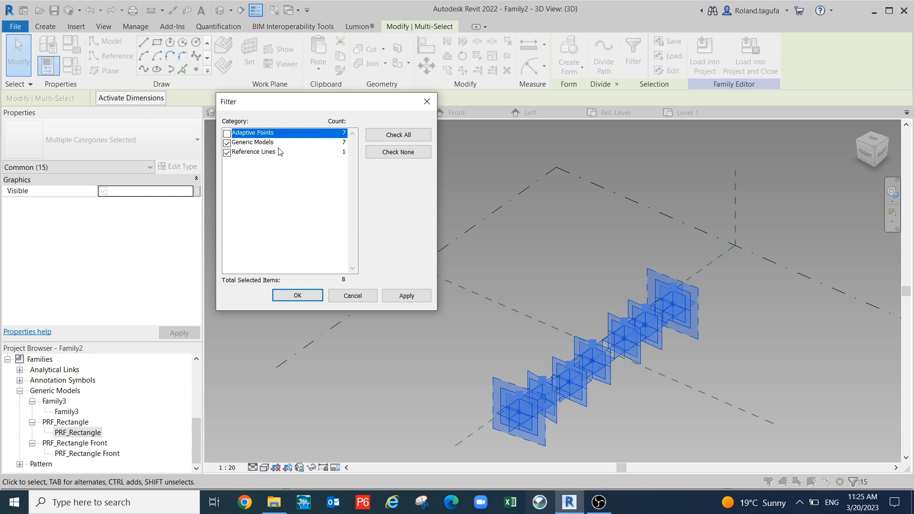
{"action": "left_click", "coordinate": [407, 295]}
{"action": "left_click", "coordinate": [297, 296]}
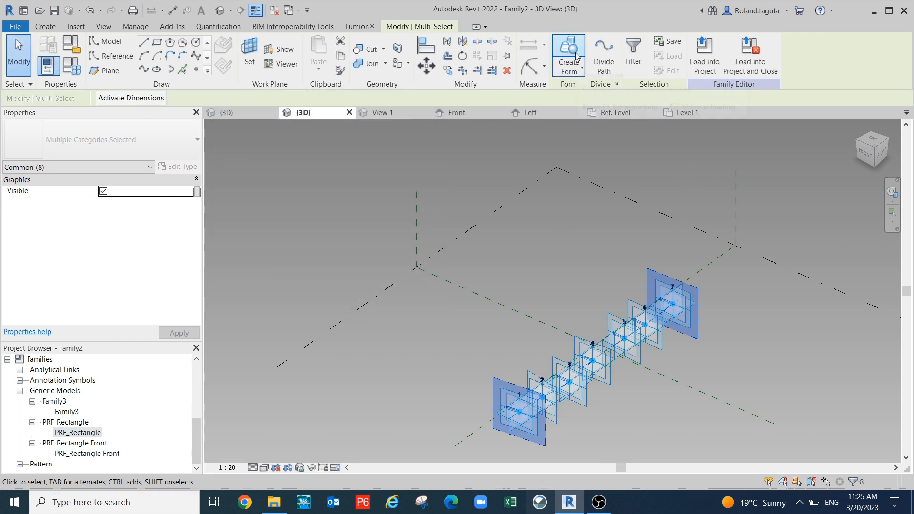
{"action": "left_click", "coordinate": [576, 56]}
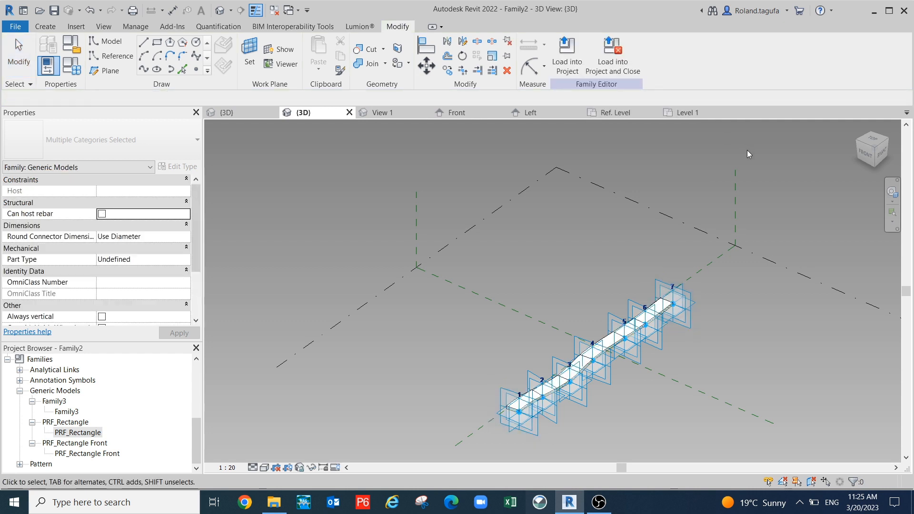
{"action": "scroll", "coordinate": [660, 324], "scroll_direction": "up", "scroll_amount": 2}
{"action": "middle_click_drag", "start_coordinate": [661, 324], "coordinate": [688, 300]}
{"action": "scroll", "coordinate": [688, 300], "scroll_direction": "down", "scroll_amount": 3}
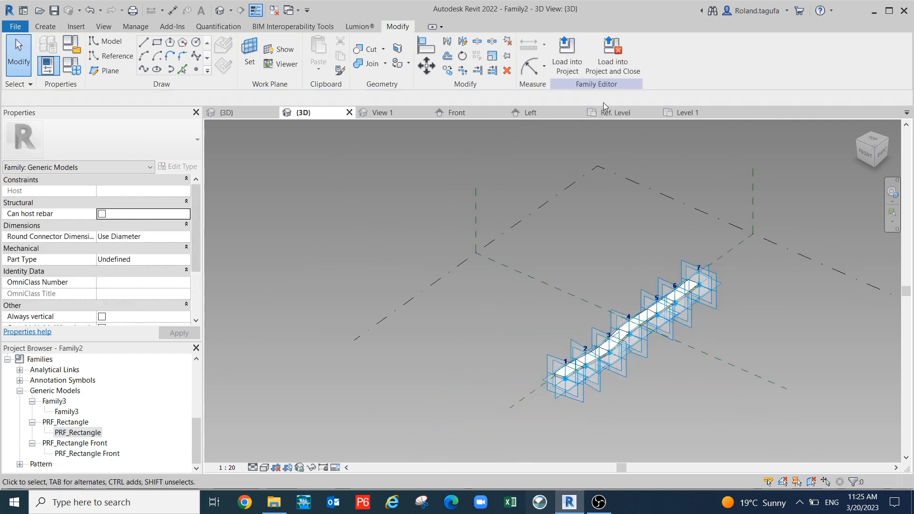
- Load the family into Family1, overwriting the existing version and its parameter values
{"action": "left_click", "coordinate": [567, 55]}
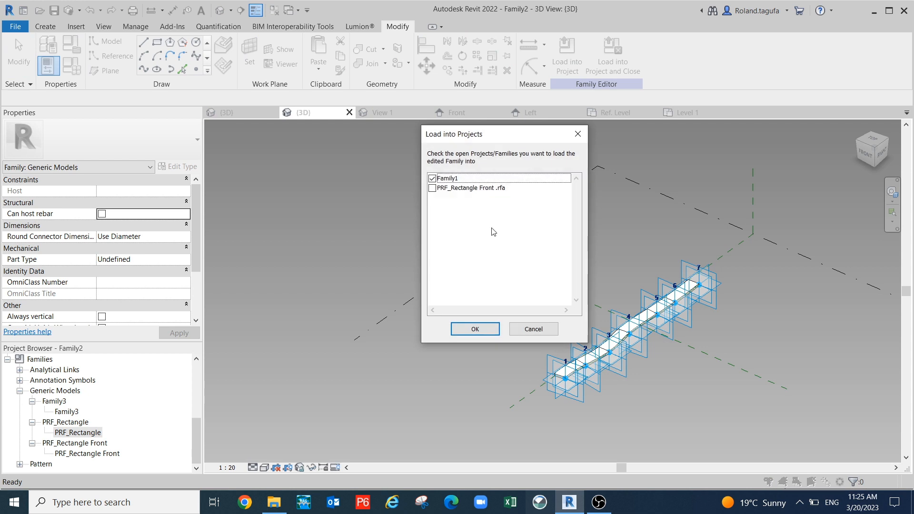
{"action": "left_click", "coordinate": [476, 330]}
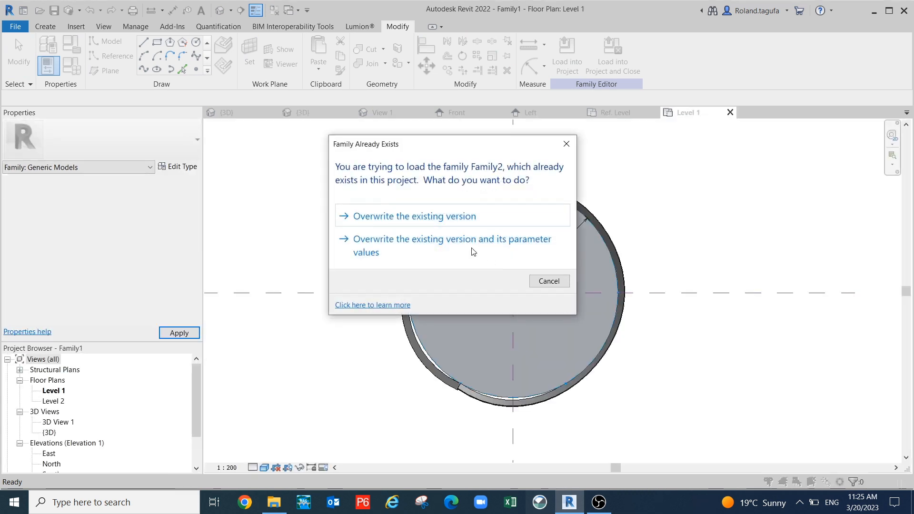
{"action": "left_click", "coordinate": [410, 242]}
- Examine the reloaded spiral ramp and its lower end in Family1's 3D view
{"action": "left_click", "coordinate": [227, 112]}
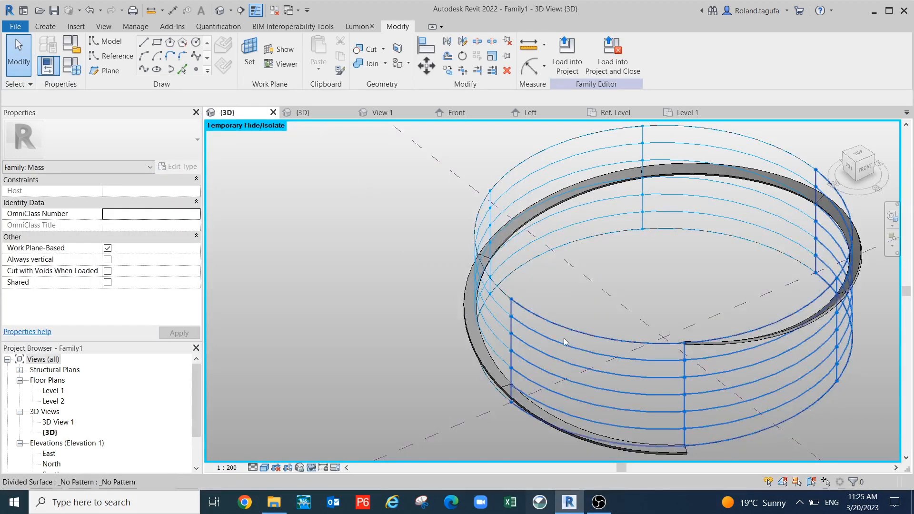
{"action": "scroll", "coordinate": [566, 341], "scroll_direction": "down", "scroll_amount": 1}
{"action": "middle_click_drag", "start_coordinate": [566, 341], "coordinate": [539, 299]}
{"action": "middle_click_drag", "start_coordinate": [641, 382], "coordinate": [674, 385]}
{"action": "middle_click_drag", "start_coordinate": [704, 424], "coordinate": [589, 439], "text": "shift"}
{"action": "scroll", "coordinate": [589, 439], "scroll_direction": "up", "scroll_amount": 6}
{"action": "scroll", "coordinate": [621, 388], "scroll_direction": "down", "scroll_amount": 4}
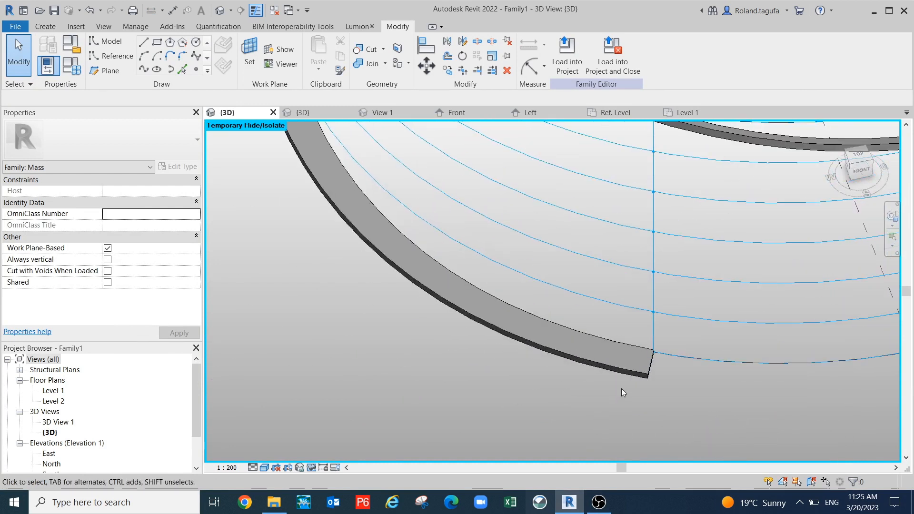
{"action": "middle_click_drag", "start_coordinate": [620, 389], "coordinate": [640, 350], "text": "shift"}
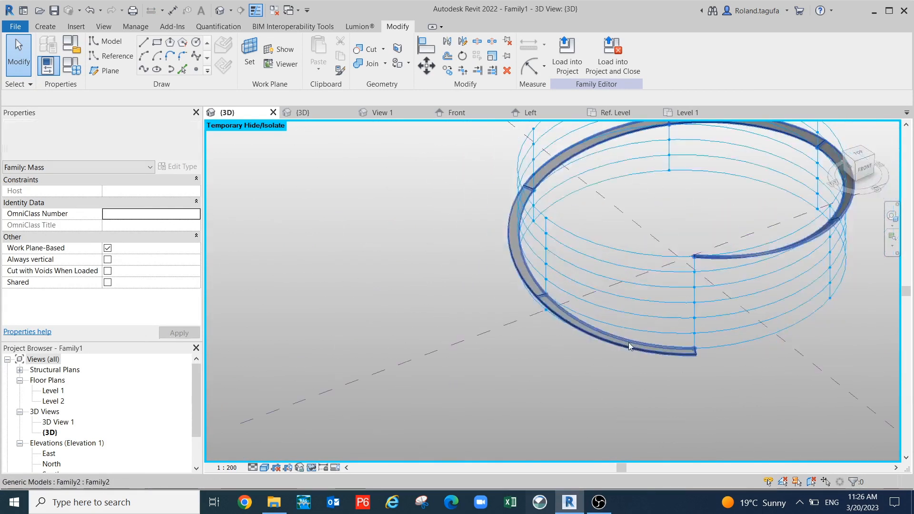
- Set the Depth type parameter of the spiral ramp component to 2
{"action": "left_click", "coordinate": [597, 338]}
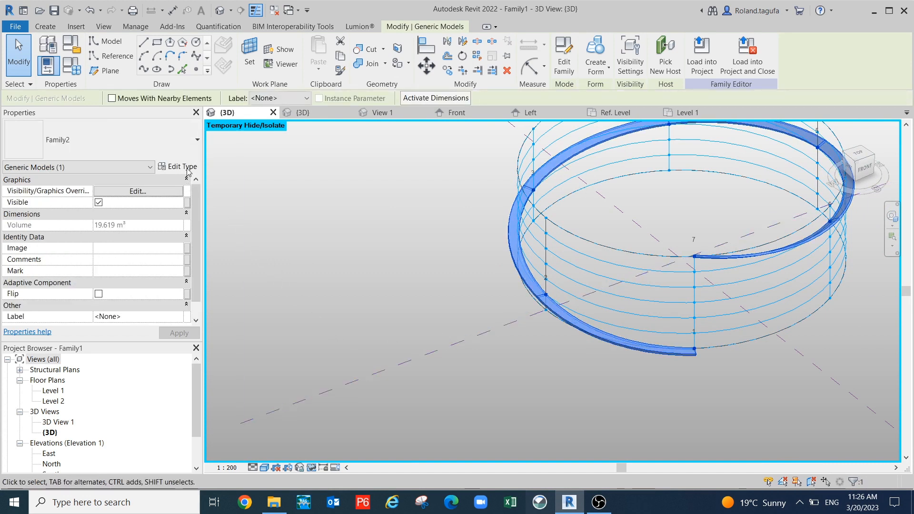
{"action": "left_click", "coordinate": [178, 166]}
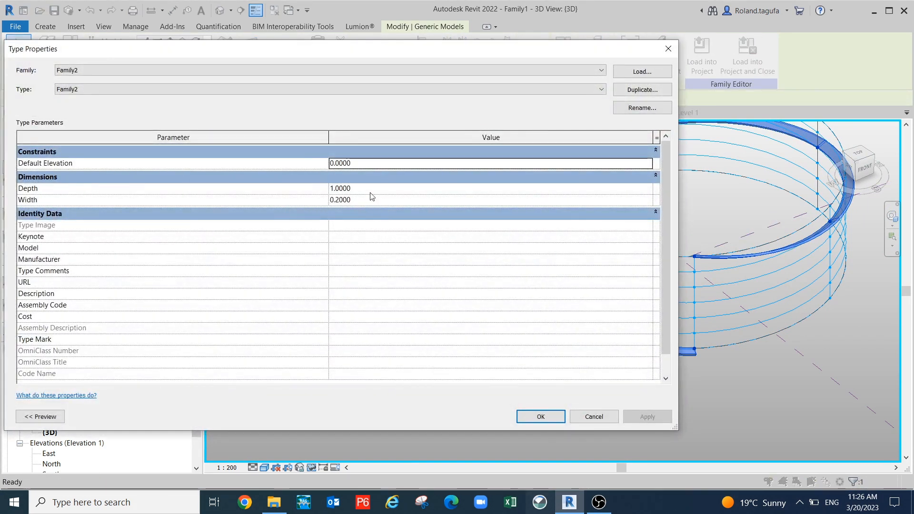
{"action": "left_click", "coordinate": [363, 190]}
{"action": "type", "text": "2"}
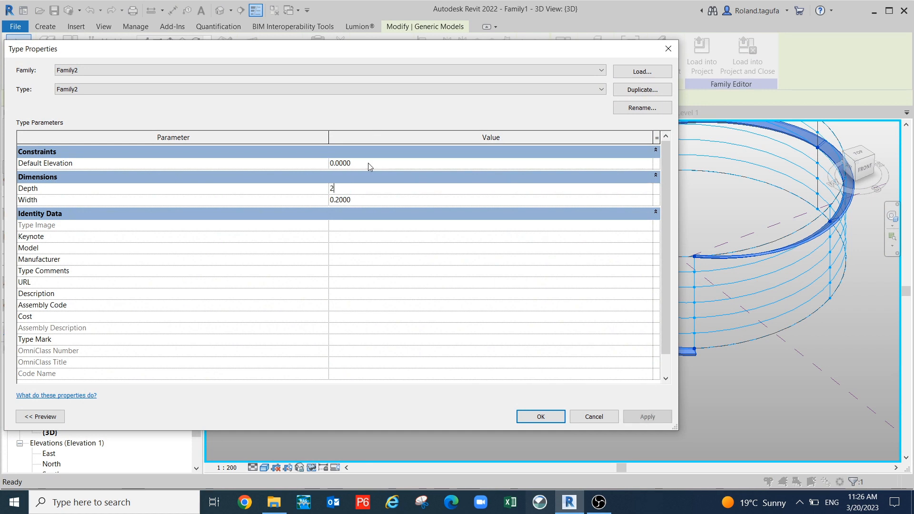
{"action": "left_click", "coordinate": [645, 419]}
{"action": "left_click", "coordinate": [541, 417]}
{"action": "middle_click_drag", "start_coordinate": [592, 385], "coordinate": [520, 394]}
{"action": "scroll", "coordinate": [520, 403], "scroll_direction": "down", "scroll_amount": 2}
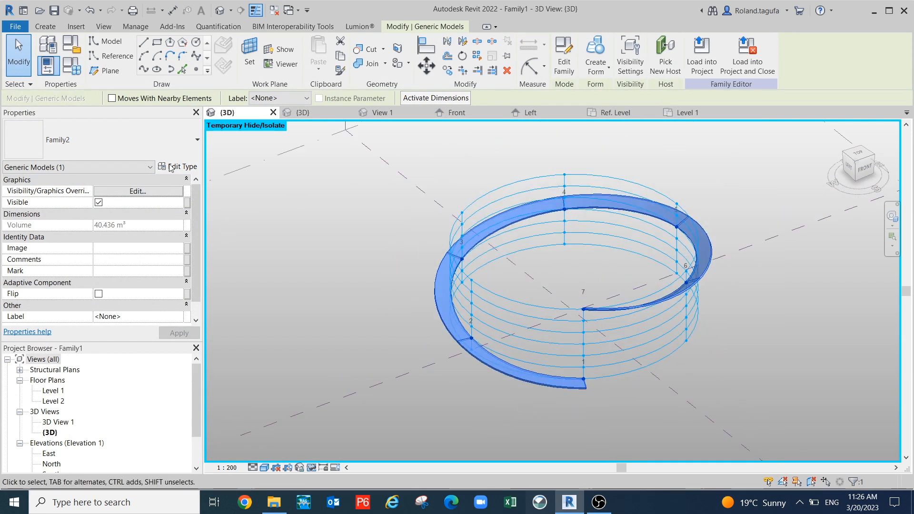
- Set the mass family's radius parameter R to 10 and apply it
{"action": "left_click", "coordinate": [69, 74]}
{"action": "left_click", "coordinate": [212, 185]}
{"action": "double_click", "coordinate": [213, 185]}
{"action": "type", "text": "10"}
{"action": "left_click", "coordinate": [373, 367]}
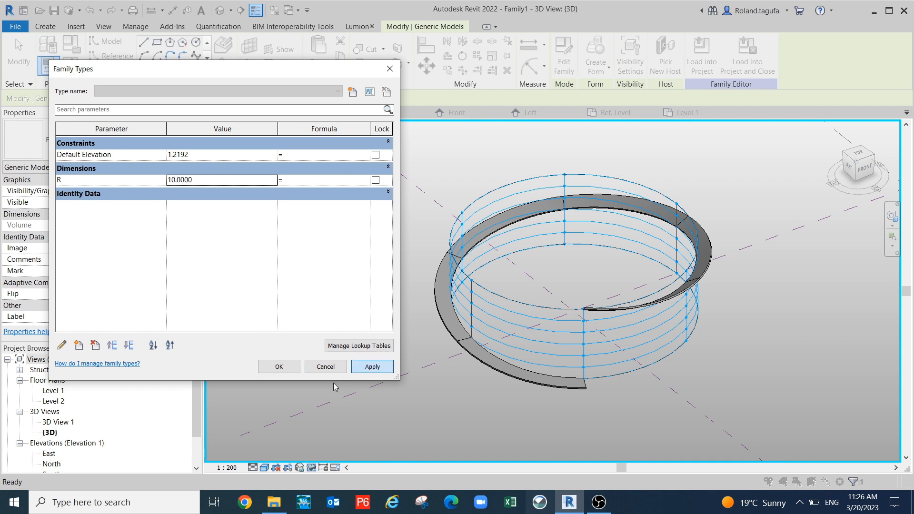
{"action": "left_click", "coordinate": [279, 366]}
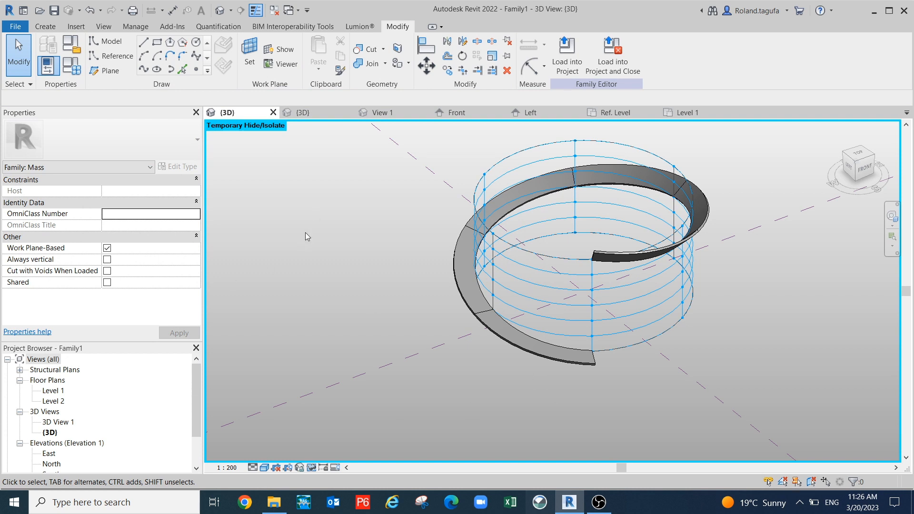
- Examine from several angles how the ramp follows the resized cylinder and its divided surfaces
{"action": "middle_click_drag", "start_coordinate": [500, 413], "coordinate": [509, 363], "text": "shift"}
{"action": "middle_click_drag", "start_coordinate": [419, 281], "coordinate": [354, 379]}
{"action": "left_click", "coordinate": [438, 311]}
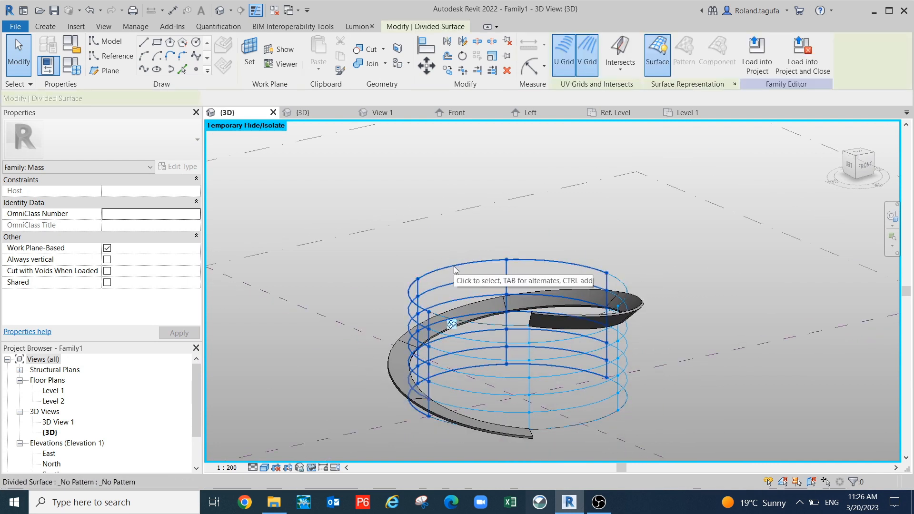
{"action": "left_click", "coordinate": [498, 374]}
{"action": "middle_click_drag", "start_coordinate": [500, 378], "coordinate": [519, 337]}
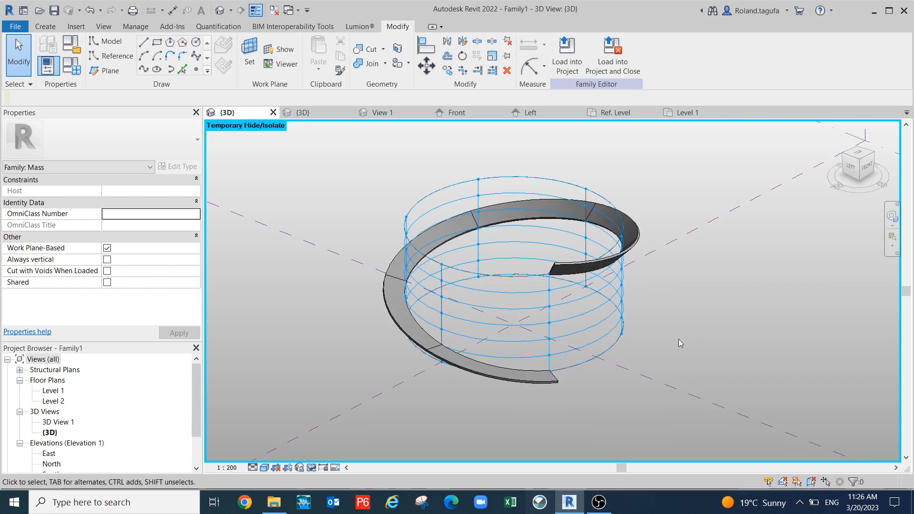
{"action": "scroll", "coordinate": [679, 339], "scroll_direction": "down", "scroll_amount": 2}
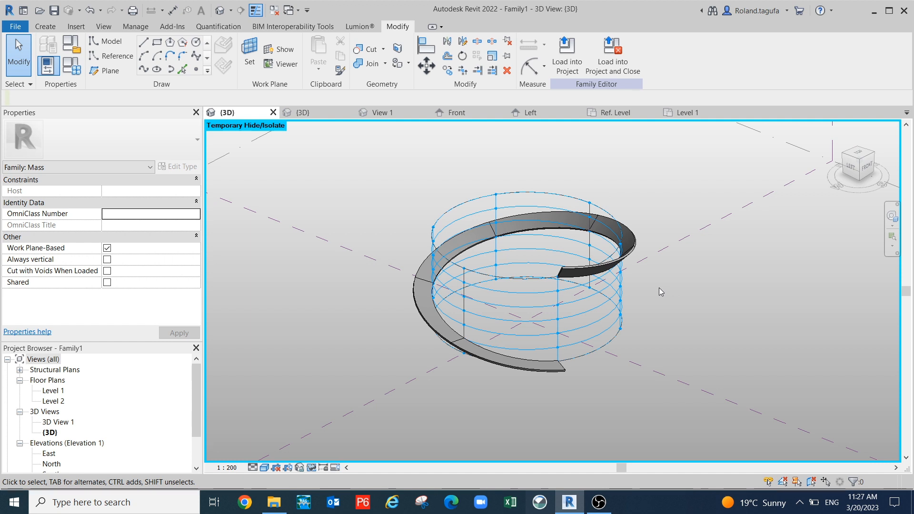
{"action": "middle_click_drag", "start_coordinate": [523, 297], "coordinate": [573, 280]}
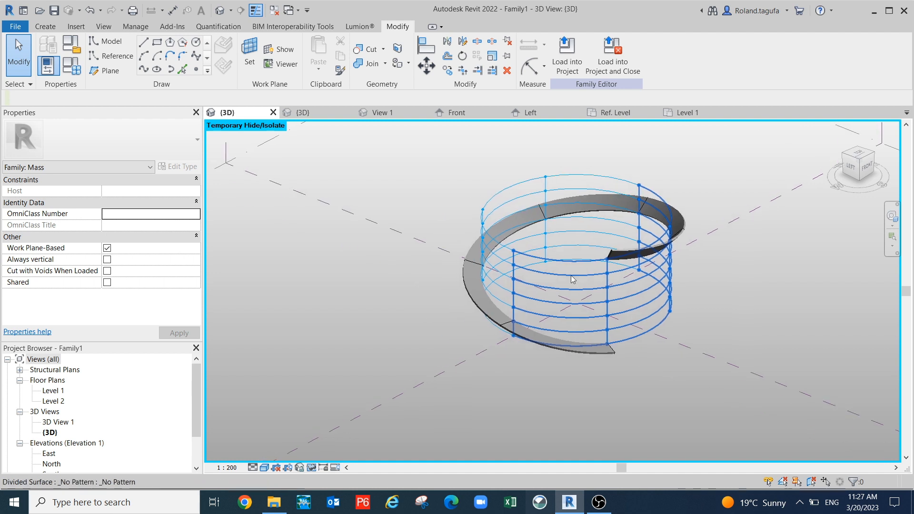
{"action": "middle_click_drag", "start_coordinate": [666, 390], "coordinate": [476, 333], "text": "shift"}
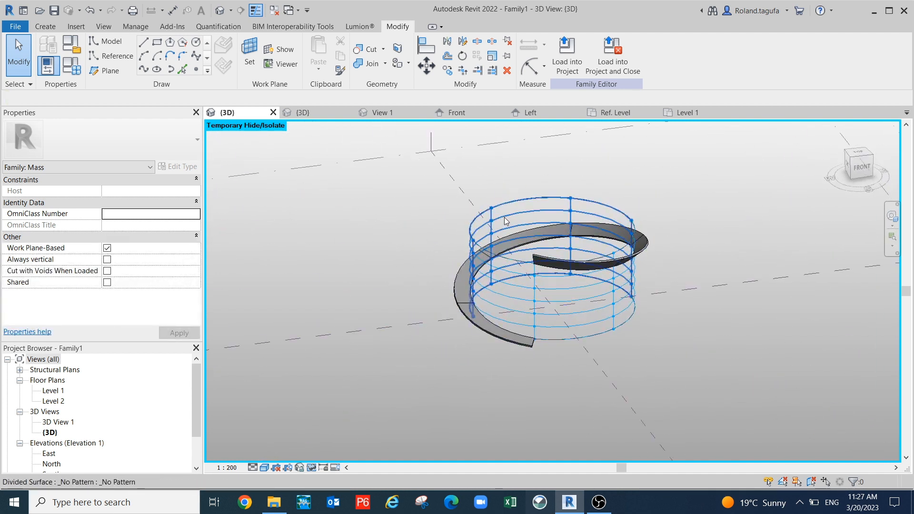
{"action": "middle_click_drag", "start_coordinate": [503, 245], "coordinate": [652, 369], "text": "shift"}
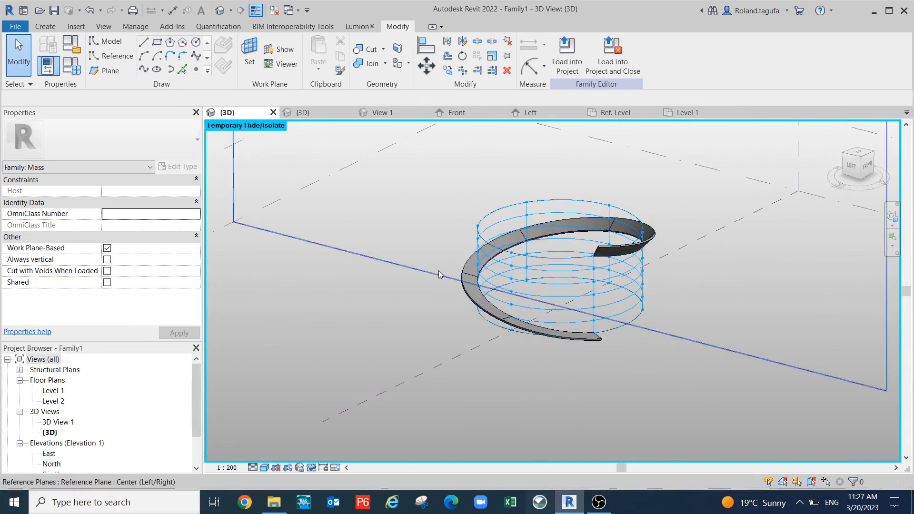
- Reset the temporary hide/isolate and turn the cylinder's temporary height dimension into a permanent one
{"action": "left_click", "coordinate": [312, 468]}
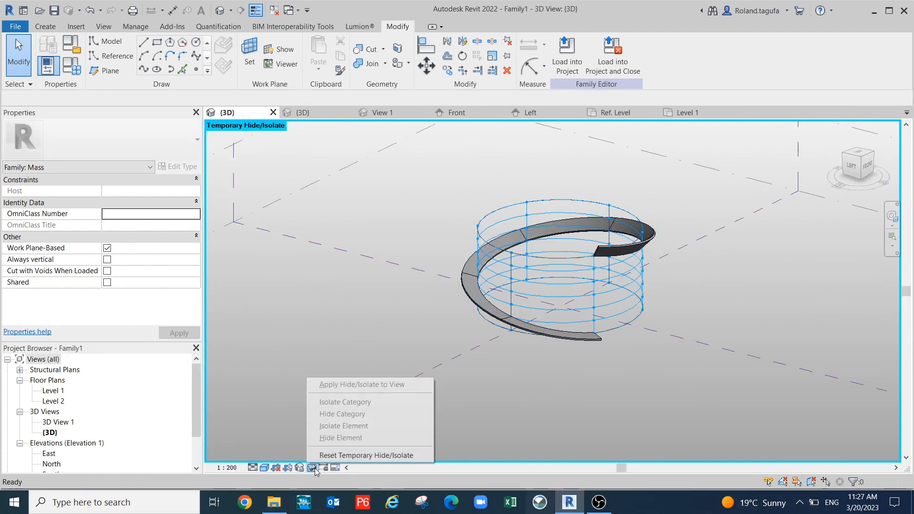
{"action": "left_click", "coordinate": [339, 456]}
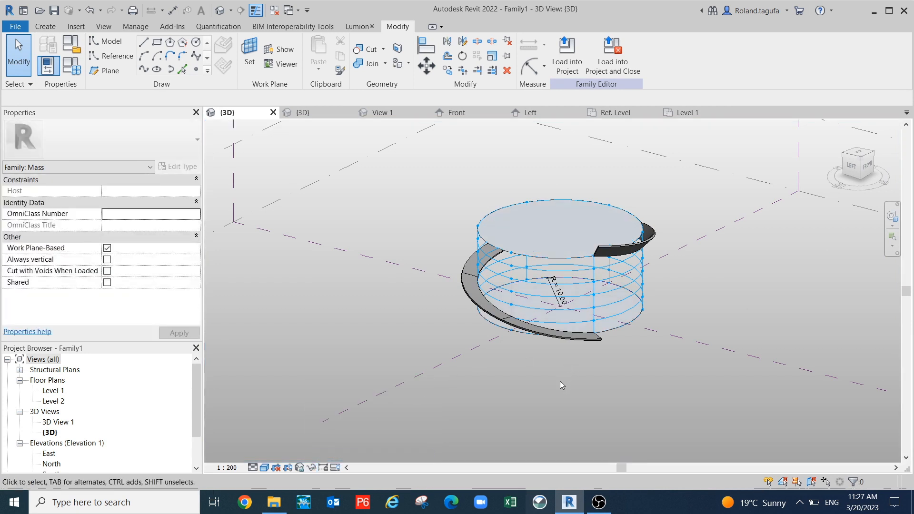
{"action": "middle_click_drag", "start_coordinate": [567, 401], "coordinate": [498, 278], "text": "shift"}
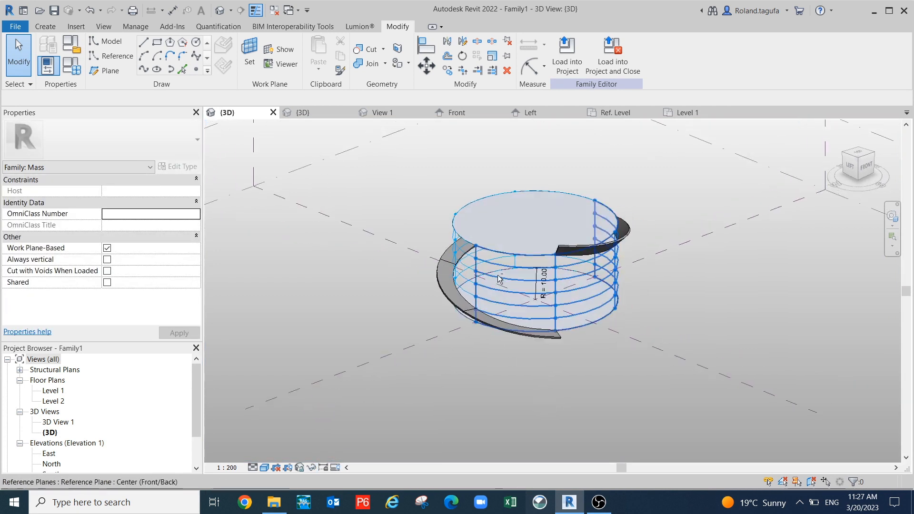
{"action": "left_click", "coordinate": [499, 198]}
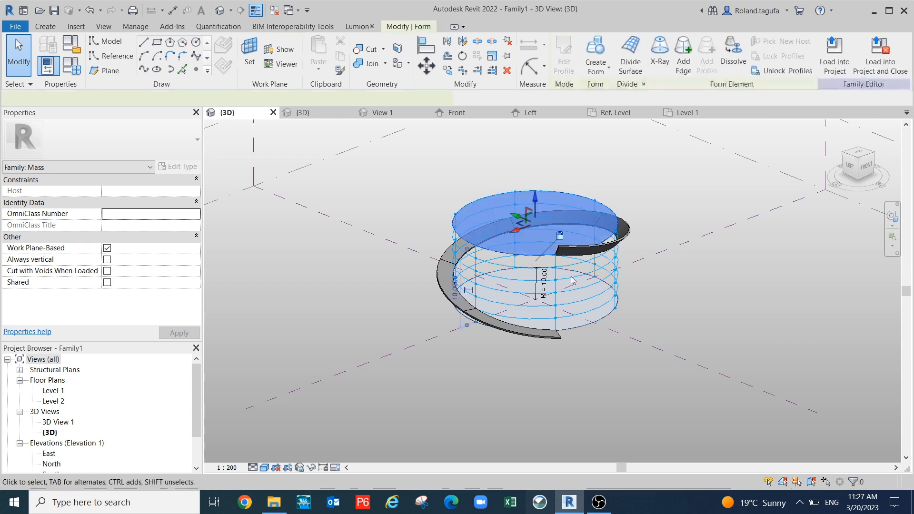
{"action": "left_click", "coordinate": [467, 291]}
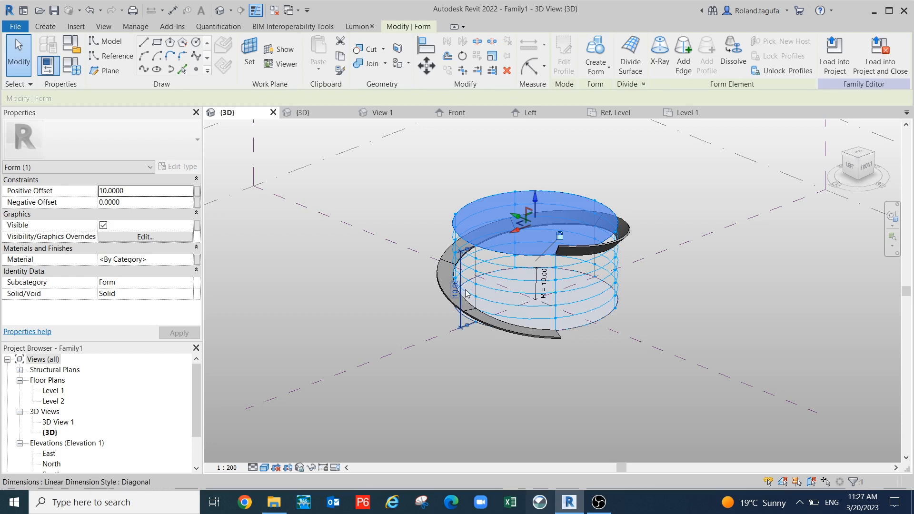
{"action": "scroll", "coordinate": [461, 311], "scroll_direction": "up", "scroll_amount": 2}
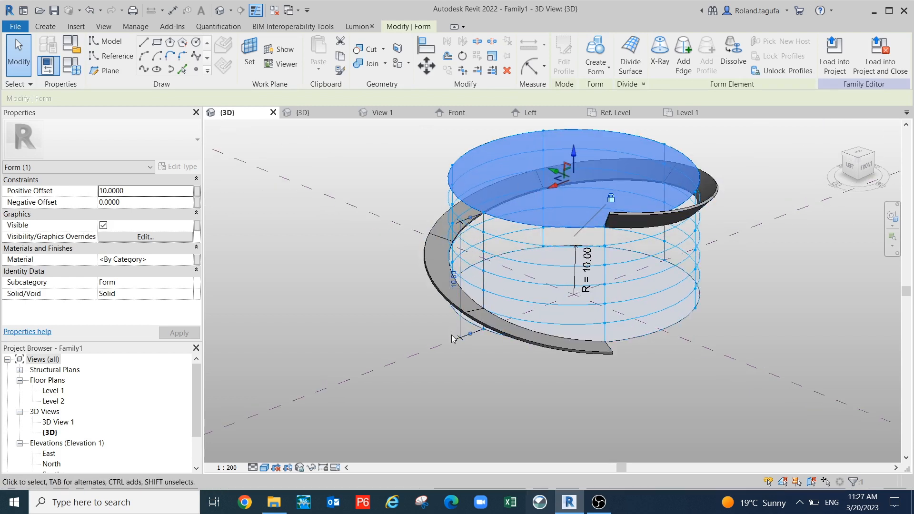
- Label the cylinder's height dimension with a new family type parameter named H
{"action": "left_click", "coordinate": [461, 336]}
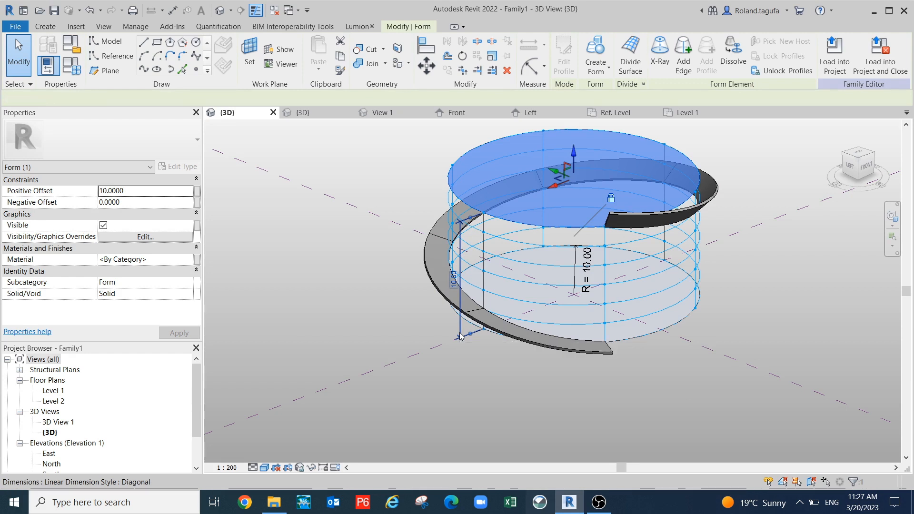
{"action": "left_click", "coordinate": [679, 53]}
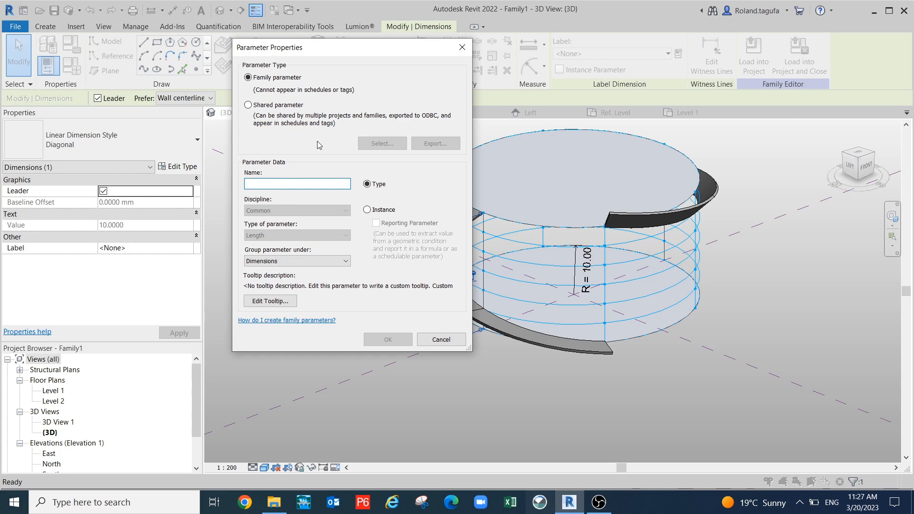
{"action": "type", "text": "H"}
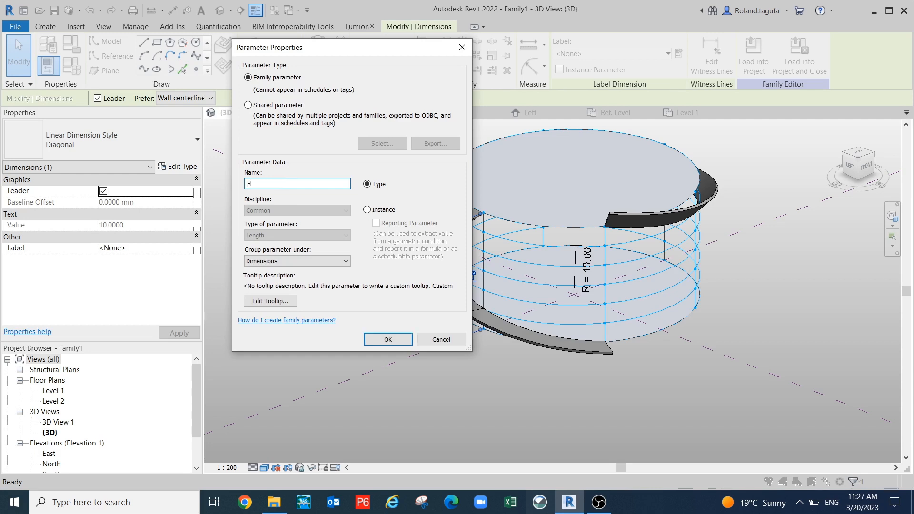
{"action": "left_click", "coordinate": [388, 340]}
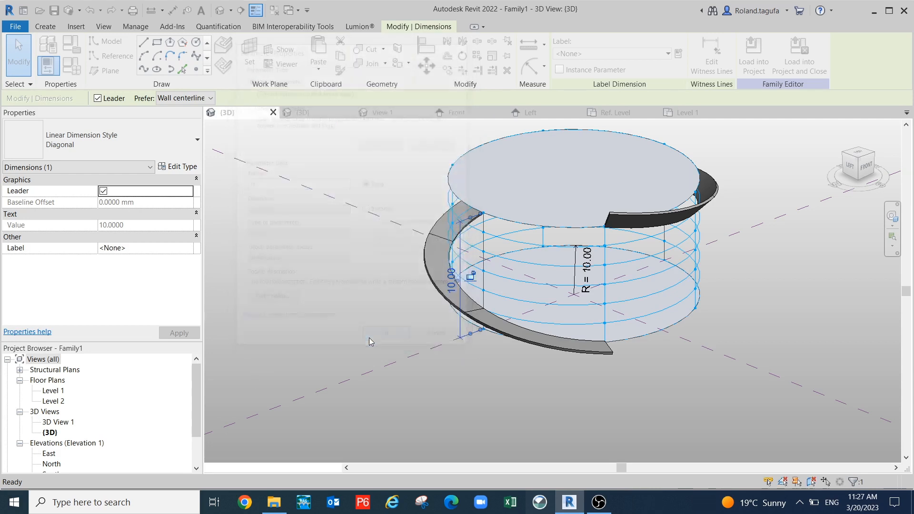
- Set the mass family's height parameter H to 6 and apply it
{"action": "scroll", "coordinate": [408, 344], "scroll_direction": "up", "scroll_amount": 1}
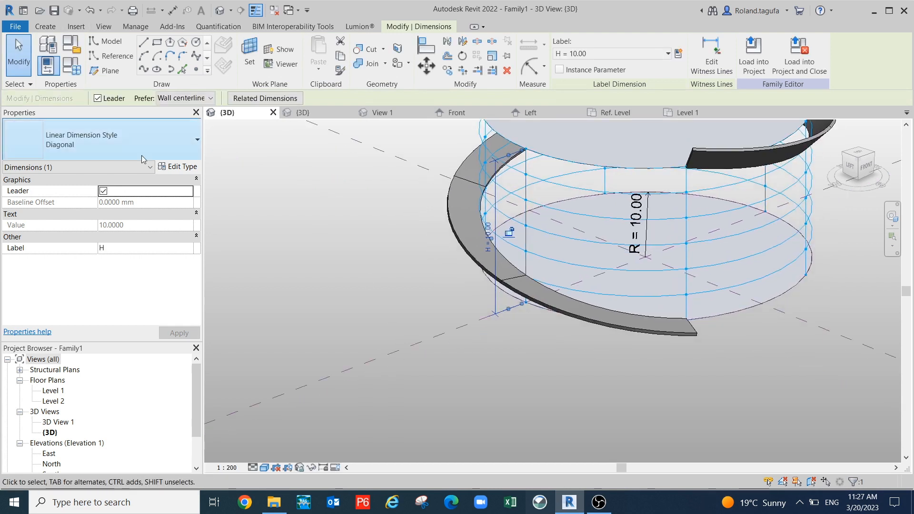
{"action": "scroll", "coordinate": [302, 237], "scroll_direction": "down", "scroll_amount": 2}
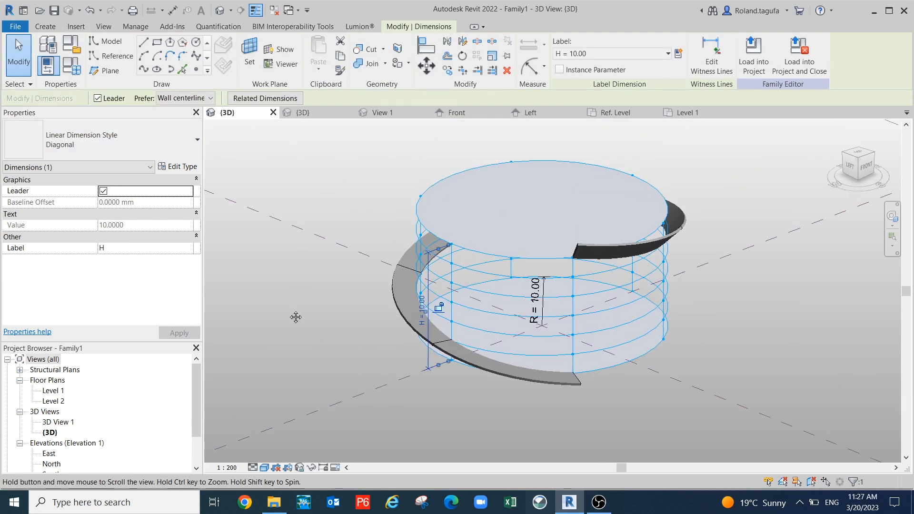
{"action": "left_click", "coordinate": [72, 66]}
{"action": "left_click", "coordinate": [214, 155]}
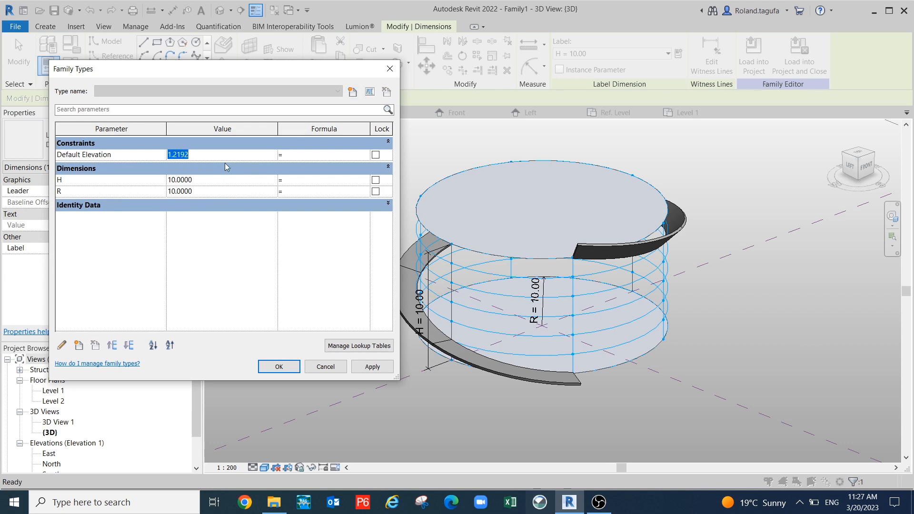
{"action": "left_click", "coordinate": [236, 181]}
{"action": "type", "text": "6"}
{"action": "left_click", "coordinate": [376, 370]}
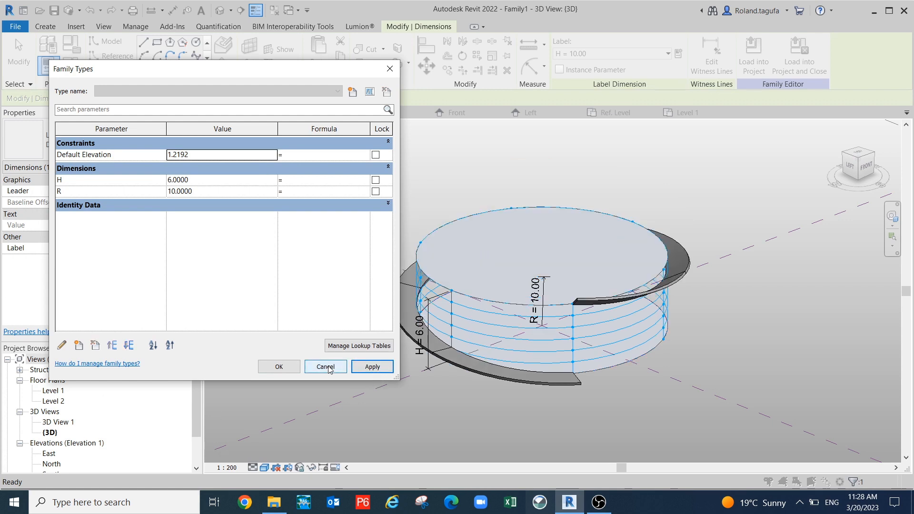
- Apply a height H of 2 and a radius R of 5 to the mass family
{"action": "left_click", "coordinate": [213, 180]}
{"action": "type", "text": "2"}
{"action": "left_click", "coordinate": [367, 366]}
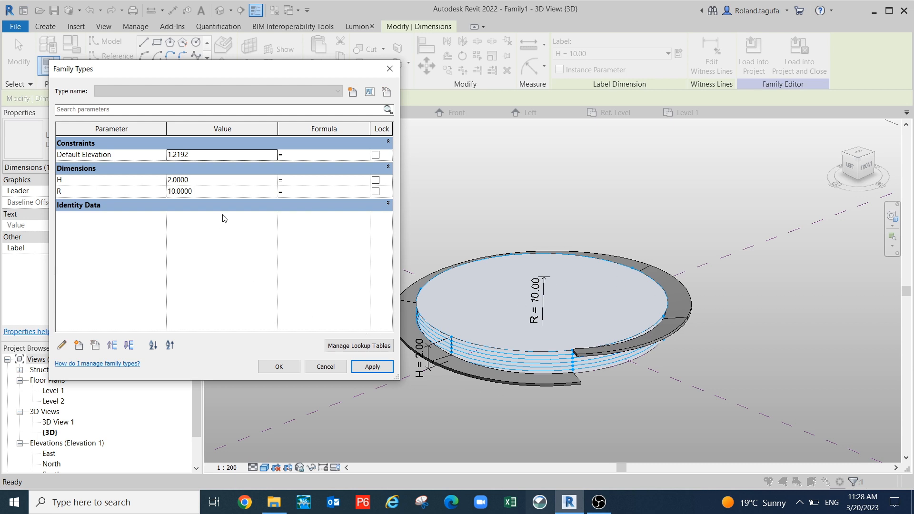
{"action": "left_click", "coordinate": [205, 195]}
{"action": "type", "text": "5"}
{"action": "left_click", "coordinate": [372, 366]}
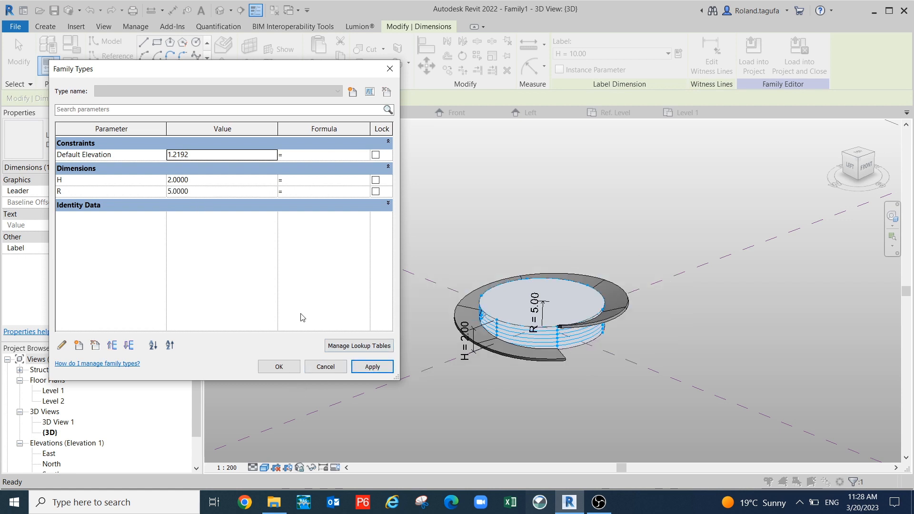
- Reduce the mass family's radius R to 2 and its height H to 1, and accept the family types
{"action": "left_click", "coordinate": [210, 191]}
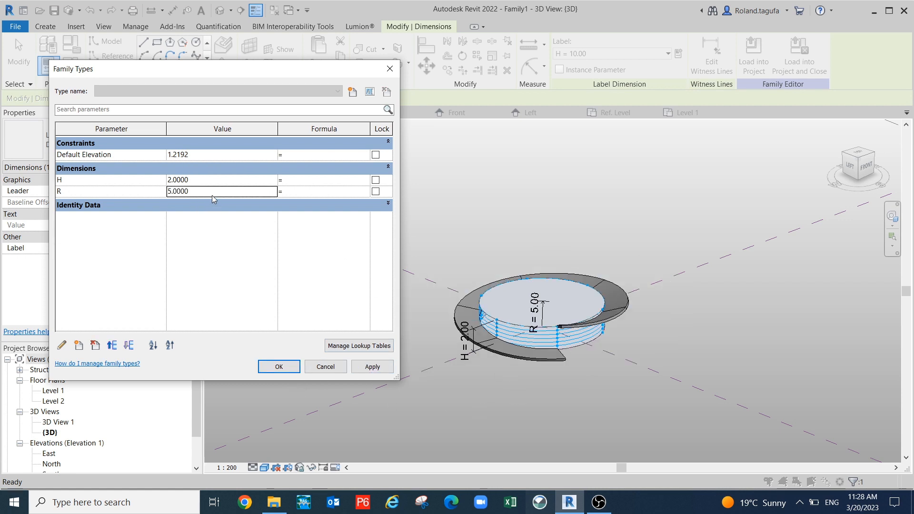
{"action": "type", "text": "2"}
{"action": "left_click", "coordinate": [368, 366]}
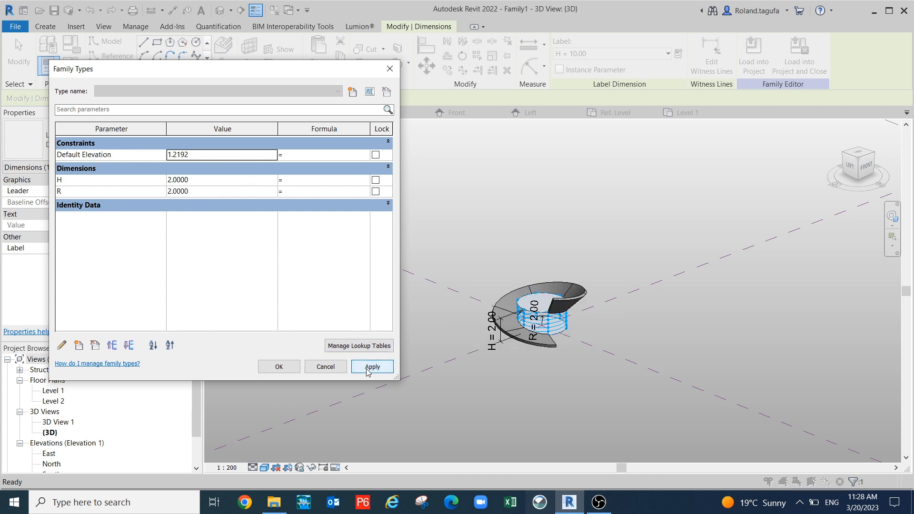
{"action": "left_click", "coordinate": [194, 181]}
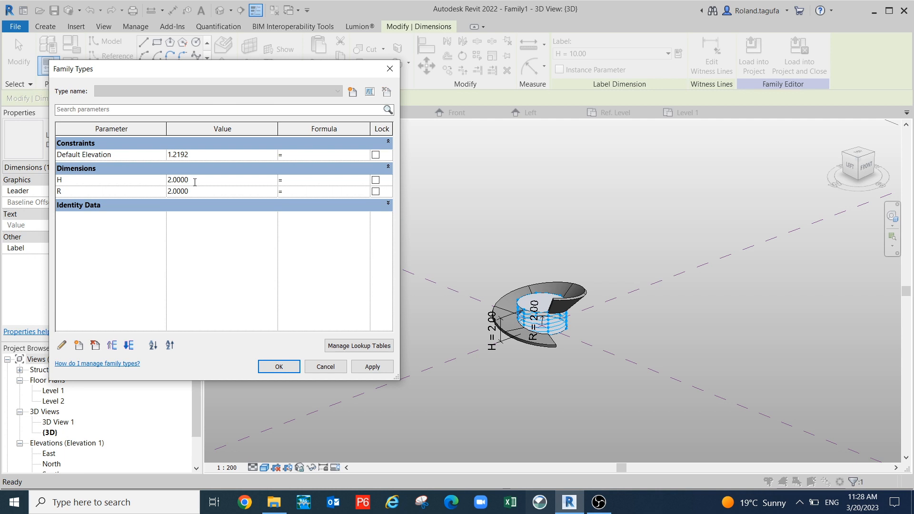
{"action": "type", "text": "1"}
{"action": "left_click", "coordinate": [373, 366]}
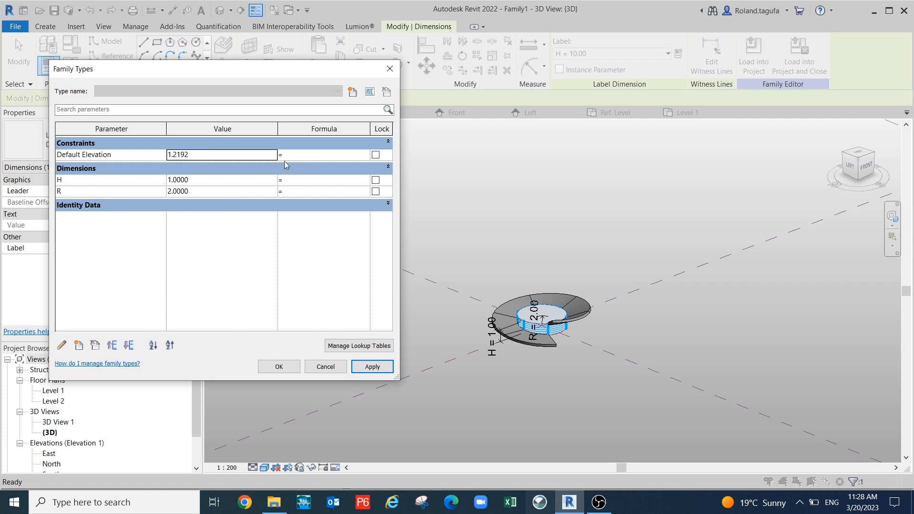
{"action": "left_click", "coordinate": [280, 367]}
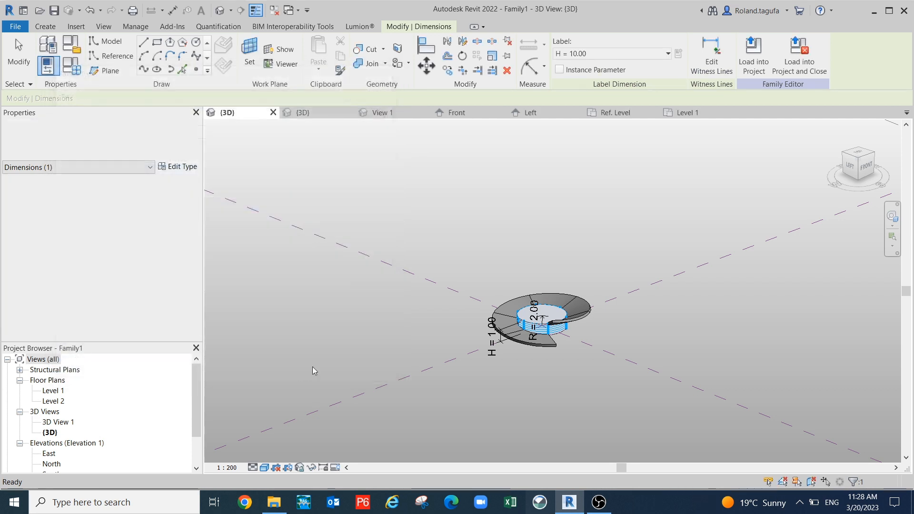
- Delete the cylindrical mass together with its spiral ramp and dimensions
{"action": "left_click", "coordinate": [442, 389]}
{"action": "middle_click_drag", "start_coordinate": [608, 351], "coordinate": [559, 413]}
{"action": "left_click_drag", "start_coordinate": [506, 287], "coordinate": [624, 391]}
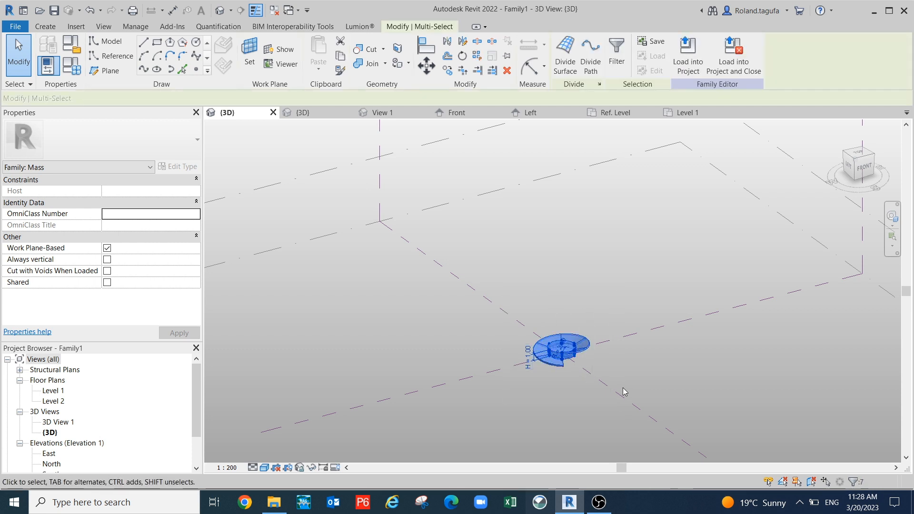
{"action": "key", "text": "Delete"}
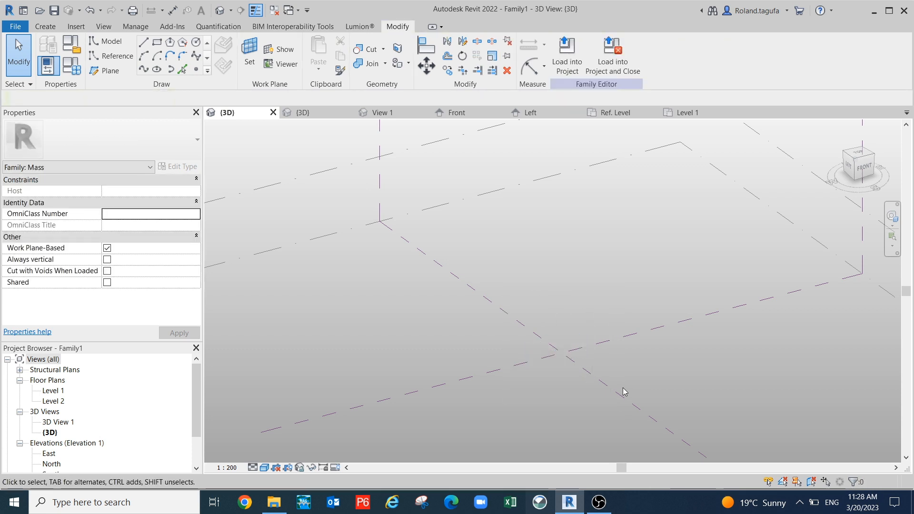
- Set Level 1 as the work plane for drawing spline model lines
{"action": "scroll", "coordinate": [584, 400], "scroll_direction": "down", "scroll_amount": 2}
{"action": "middle_click_drag", "start_coordinate": [584, 400], "coordinate": [588, 362], "text": "shift"}
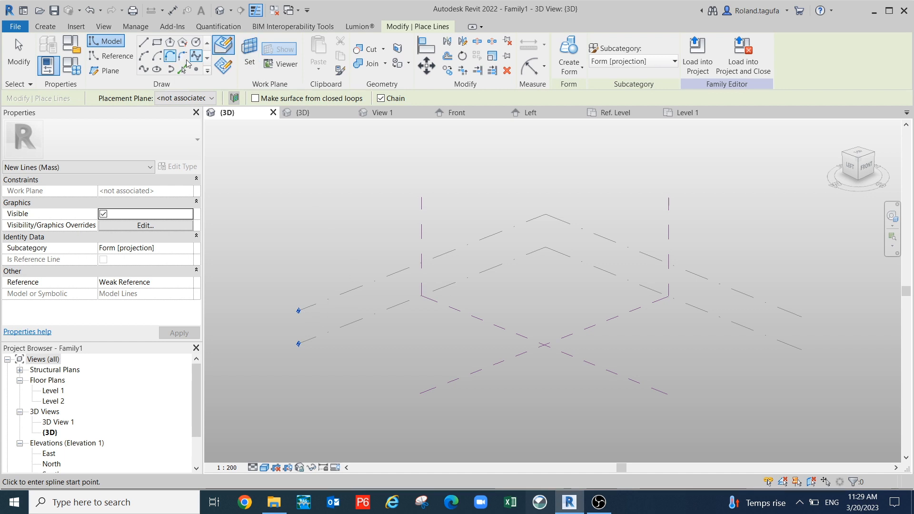
{"action": "left_click", "coordinate": [249, 53]}
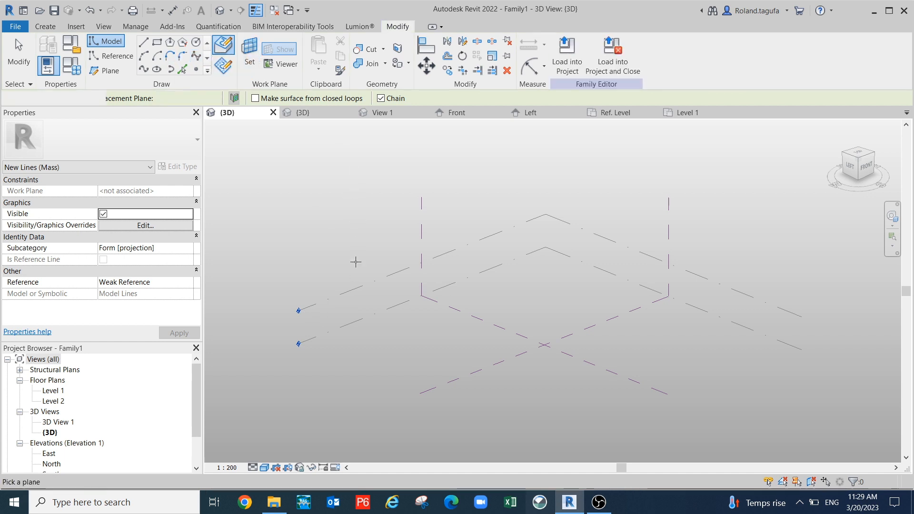
{"action": "left_click", "coordinate": [362, 318]}
{"action": "middle_click_drag", "start_coordinate": [547, 383], "coordinate": [553, 421], "text": "shift"}
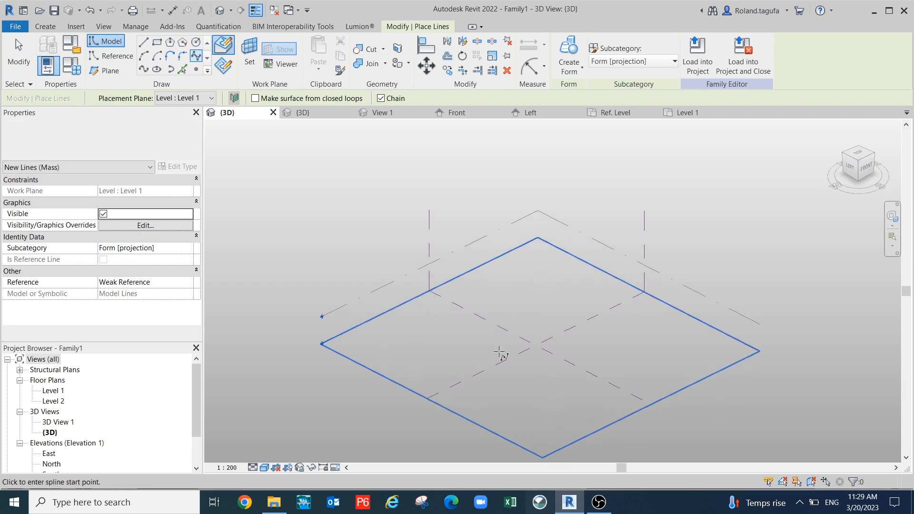
- Draw an open, wavy spline model line on Level 1 beside the intersection of the centre reference planes
{"action": "left_click", "coordinate": [195, 57]}
{"action": "left_click", "coordinate": [409, 349]}
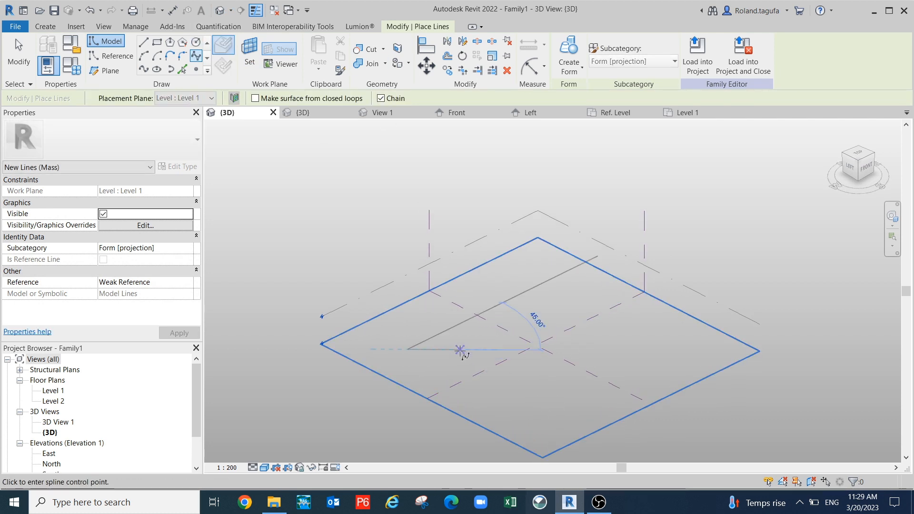
{"action": "left_click", "coordinate": [461, 324]}
{"action": "left_click", "coordinate": [521, 314]}
{"action": "left_click", "coordinate": [522, 278]}
{"action": "left_click", "coordinate": [569, 277]}
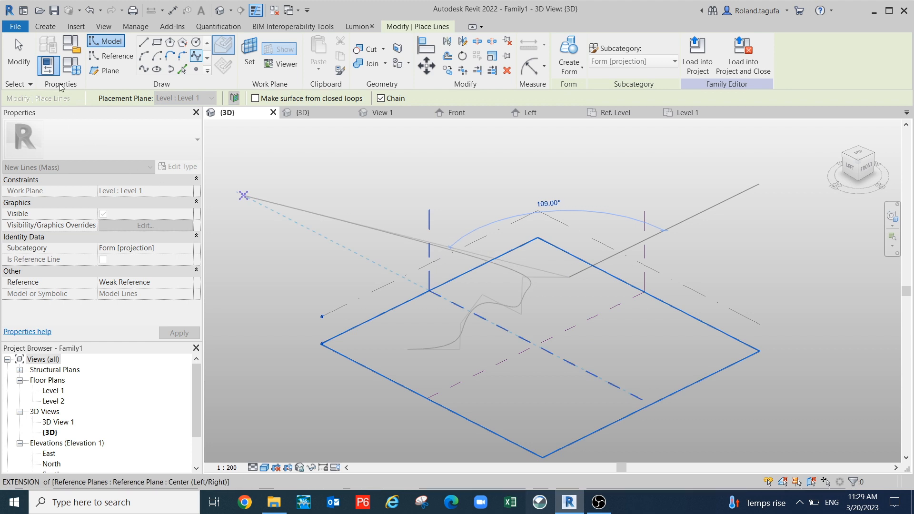
{"action": "left_click", "coordinate": [18, 53]}
{"action": "scroll", "coordinate": [572, 428], "scroll_direction": "up", "scroll_amount": 3}
{"action": "middle_click_drag", "start_coordinate": [555, 410], "coordinate": [572, 421]}
{"action": "scroll", "coordinate": [573, 421], "scroll_direction": "down", "scroll_amount": 1}
{"action": "middle_click_drag", "start_coordinate": [508, 421], "coordinate": [519, 413]}
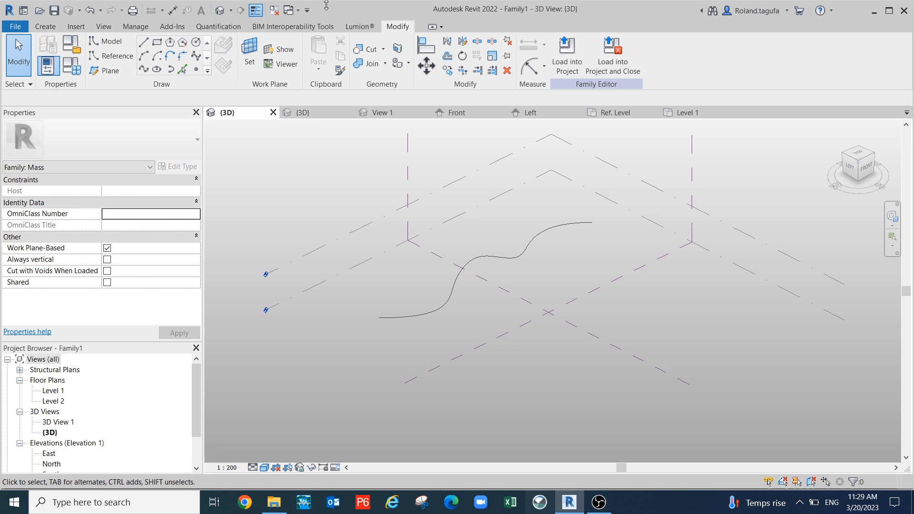
{"action": "left_click", "coordinate": [111, 63]}
{"action": "scroll", "coordinate": [521, 208], "scroll_direction": "down", "scroll_amount": 1}
{"action": "key", "text": "Escape"}
{"action": "key", "text": "Escape"}
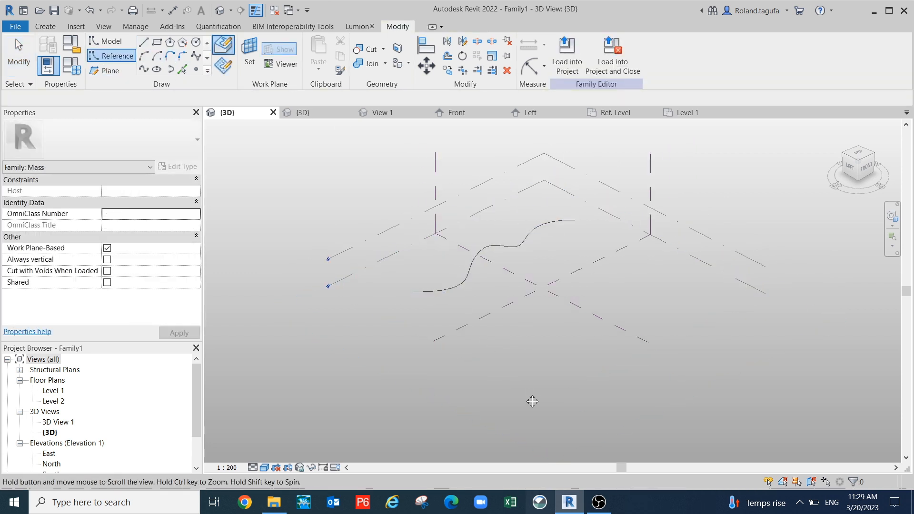
- Switch to the Level 1 floor plan and frame the spline with the centre reference planes
{"action": "middle_click_drag", "start_coordinate": [522, 393], "coordinate": [518, 373], "text": "shift"}
{"action": "scroll", "coordinate": [473, 289], "scroll_direction": "up", "scroll_amount": 1}
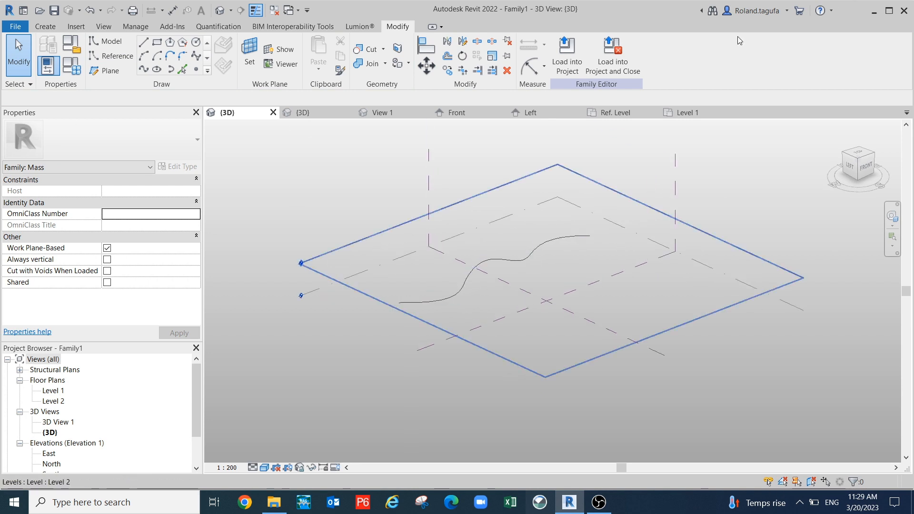
{"action": "left_click", "coordinate": [687, 117]}
{"action": "scroll", "coordinate": [482, 302], "scroll_direction": "down", "scroll_amount": 4}
{"action": "middle_click_drag", "start_coordinate": [478, 321], "coordinate": [450, 341]}
{"action": "middle_click", "coordinate": [457, 351]}
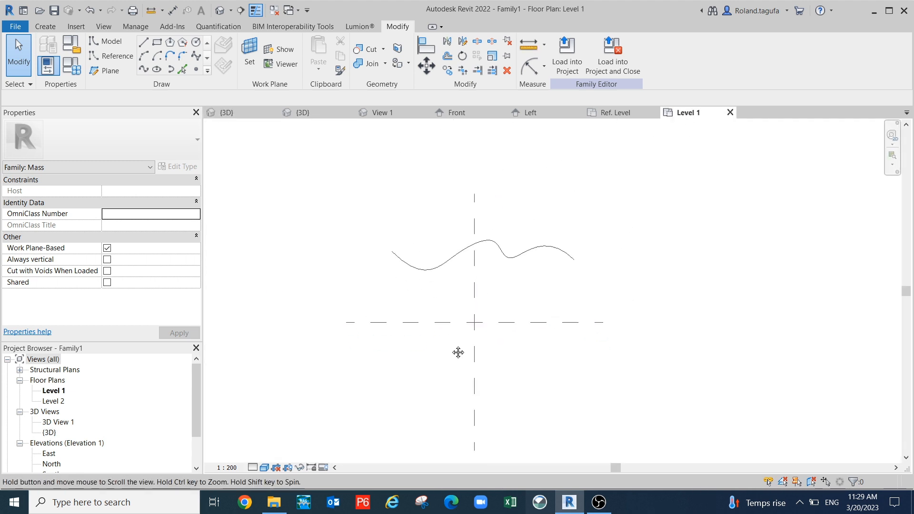
{"action": "scroll", "coordinate": [464, 314], "scroll_direction": "up", "scroll_amount": 1}
{"action": "scroll", "coordinate": [449, 263], "scroll_direction": "up", "scroll_amount": 1}
{"action": "middle_click_drag", "start_coordinate": [454, 271], "coordinate": [442, 281]}
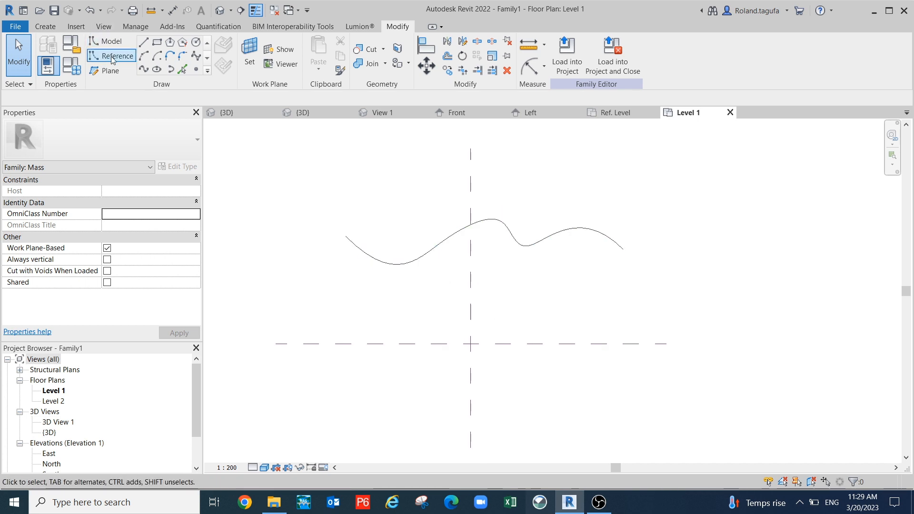
- Draw a horizontal reference plane above the spline, about 41 above the horizontal centre plane and spanning the curve's full length
{"action": "left_click", "coordinate": [107, 71]}
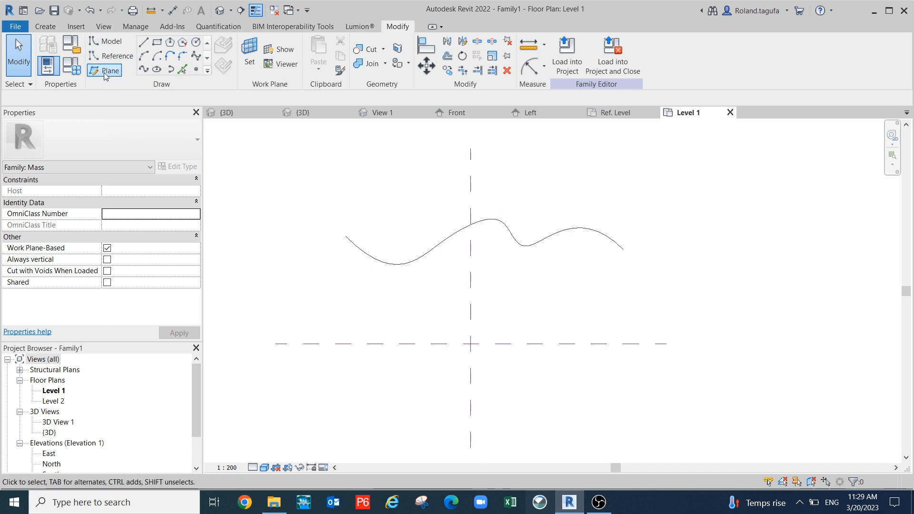
{"action": "left_click", "coordinate": [276, 180]}
{"action": "left_click", "coordinate": [717, 180]}
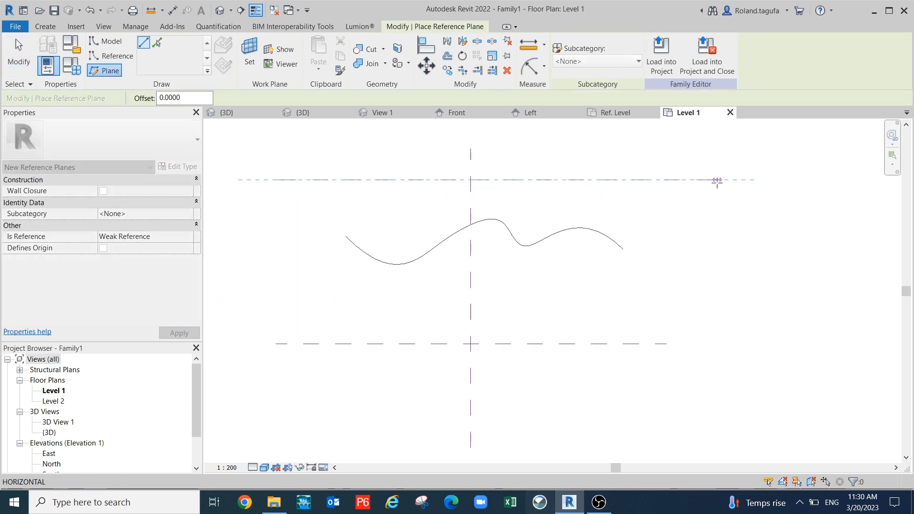
{"action": "left_click", "coordinate": [712, 185]}
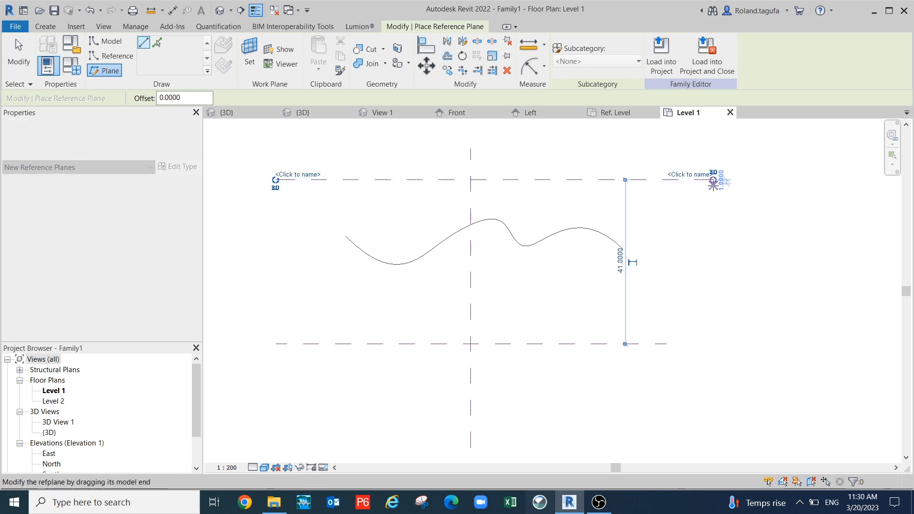
{"action": "key", "text": "Escape"}
{"action": "key", "text": "Escape"}
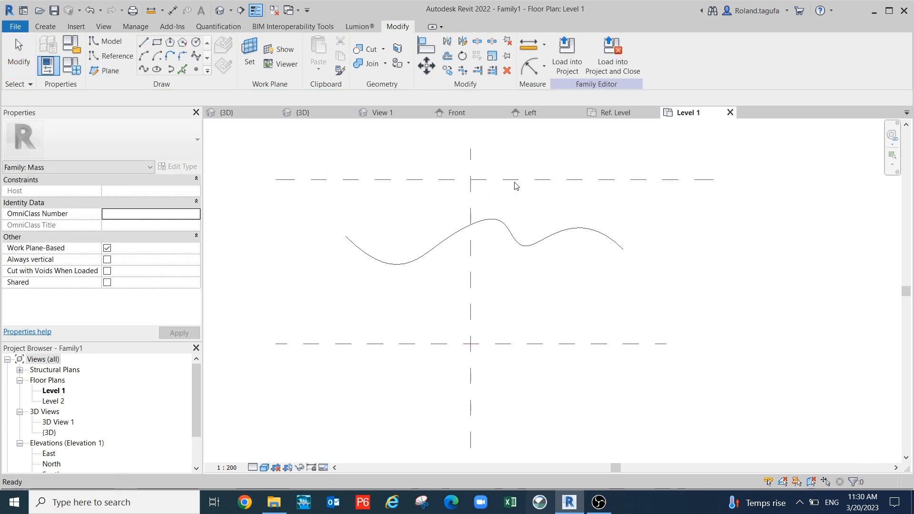
- Move the new reference plane down to about 36.1 above the horizontal centre plane and extend its left end slightly
{"action": "left_click", "coordinate": [513, 181]}
{"action": "key", "text": "Down"}
{"action": "key", "text": "Down"}
{"action": "key", "text": "Down"}
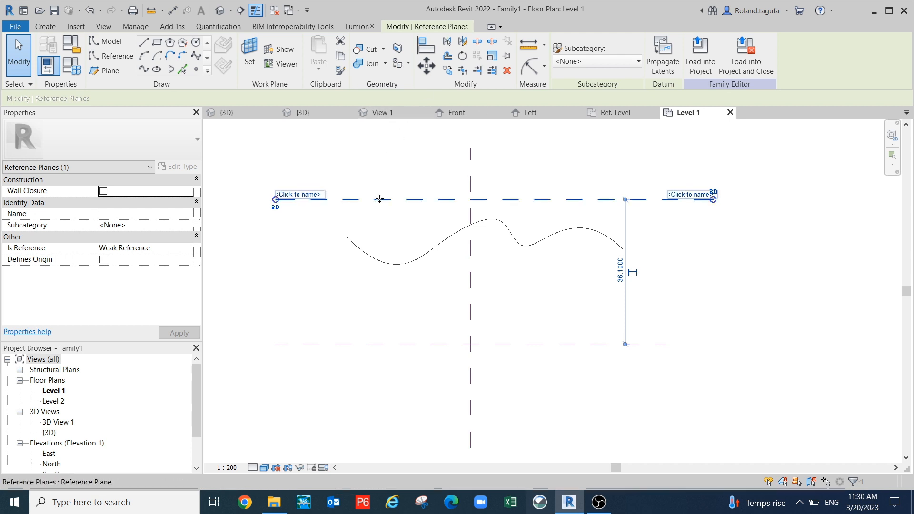
{"action": "left_click_drag", "start_coordinate": [285, 204], "coordinate": [257, 200]}
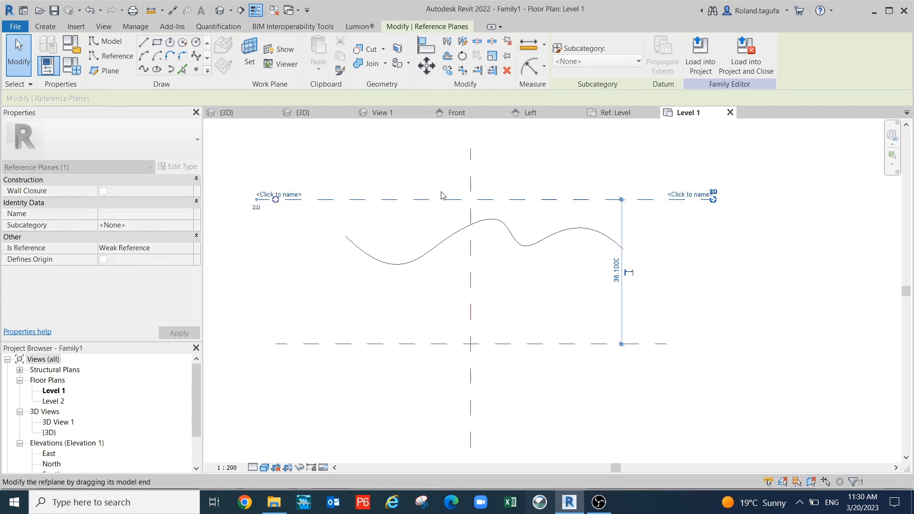
{"action": "left_click", "coordinate": [670, 221]}
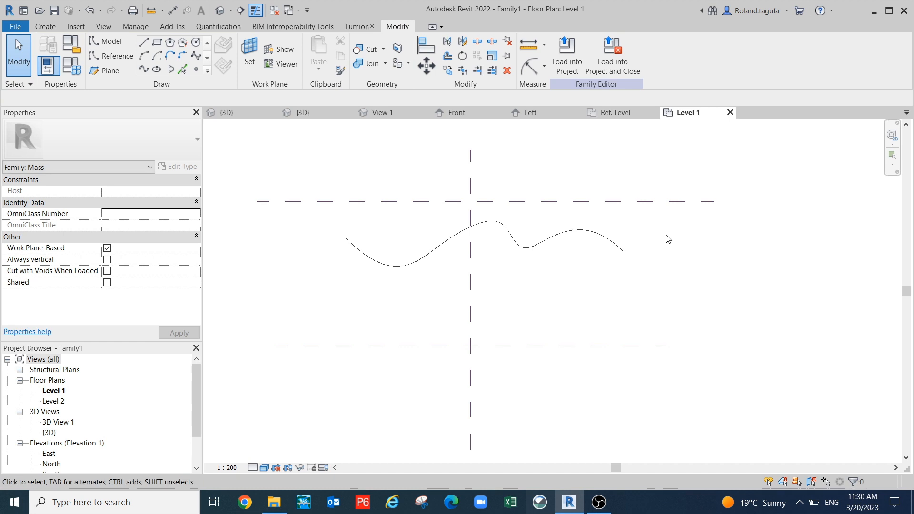
- Draw a section line along the upper horizontal reference plane, spanning past both ends of the spline and looking down towards it
{"action": "middle_click_drag", "start_coordinate": [528, 227], "coordinate": [532, 212]}
{"action": "scroll", "coordinate": [532, 213], "scroll_direction": "up", "scroll_amount": 1}
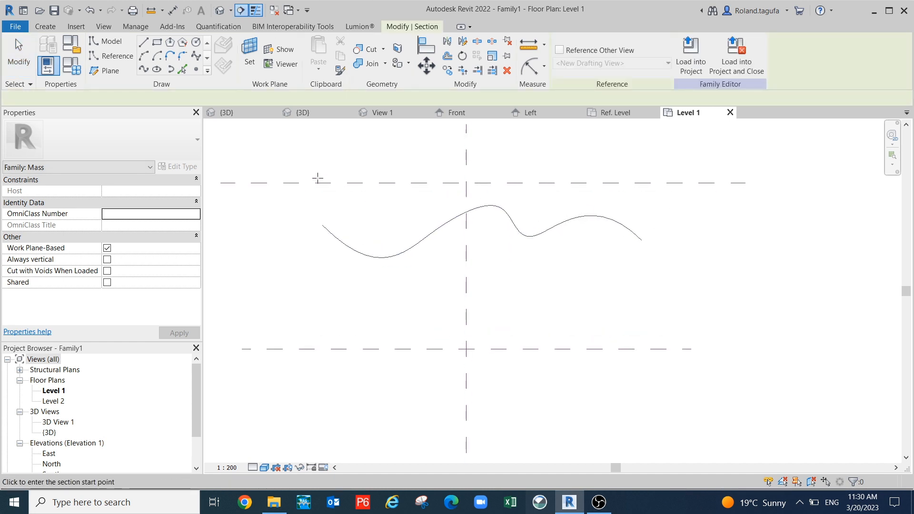
{"action": "left_click", "coordinate": [250, 182]}
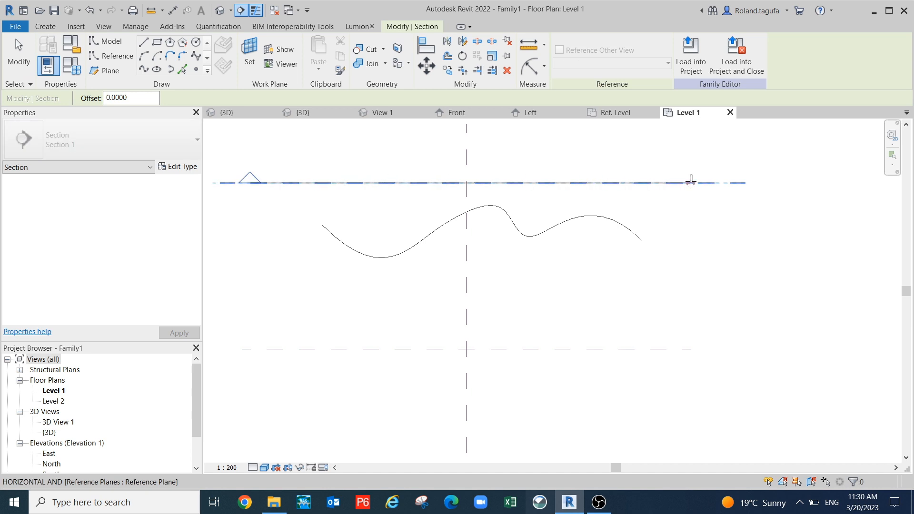
{"action": "left_click", "coordinate": [691, 183]}
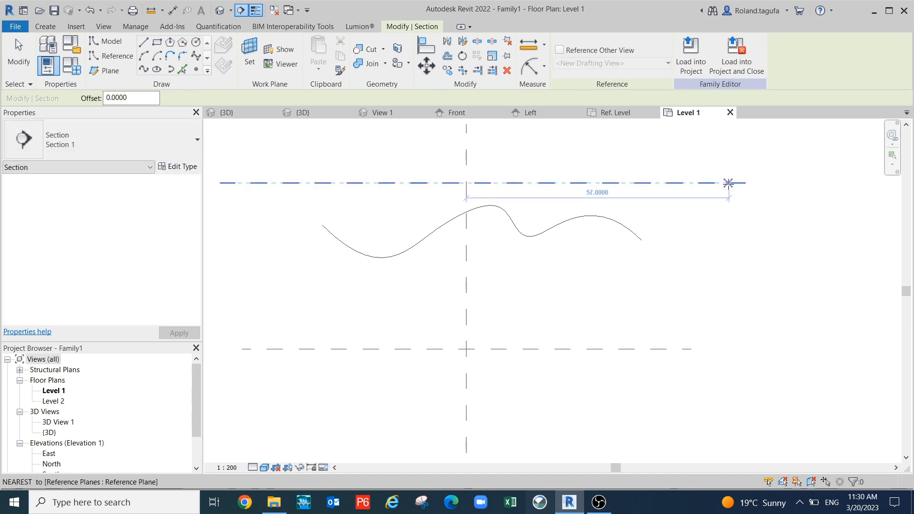
{"action": "left_click", "coordinate": [729, 182]}
{"action": "scroll", "coordinate": [465, 184], "scroll_direction": "down", "scroll_amount": 2}
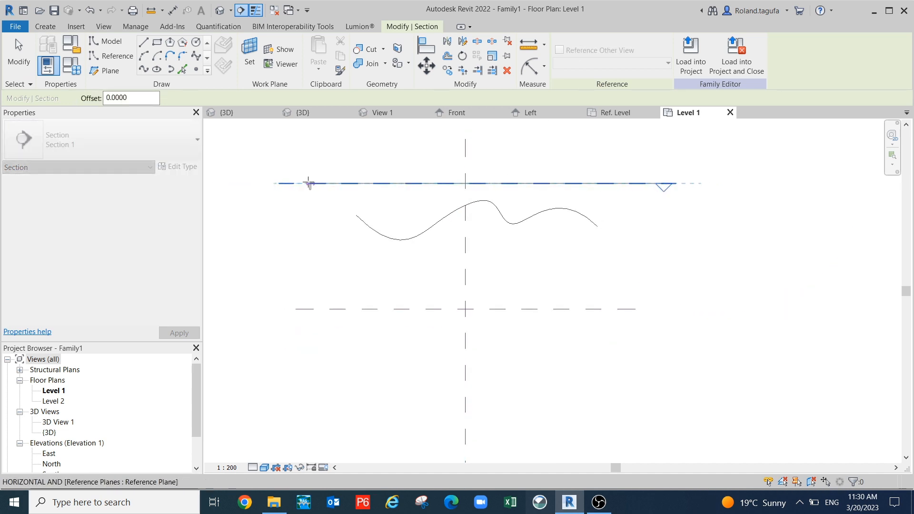
{"action": "left_click", "coordinate": [302, 183]}
{"action": "key", "text": "Escape"}
{"action": "key", "text": "Escape"}
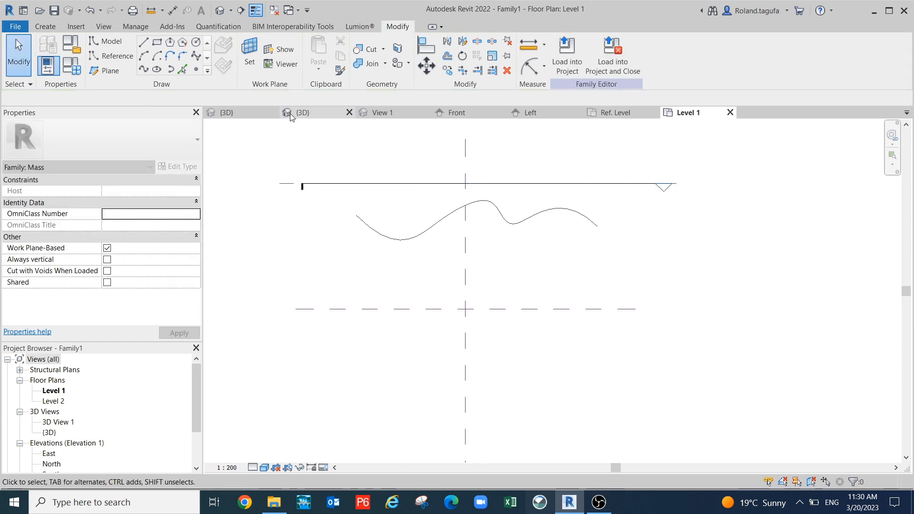
- In the 3D view, create a vertical surface form from the spline model line
{"action": "left_click", "coordinate": [226, 112]}
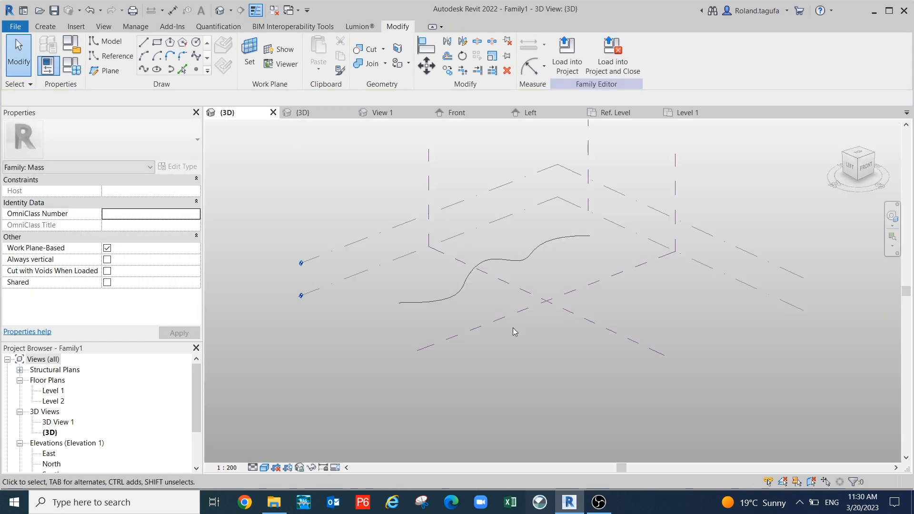
{"action": "left_click", "coordinate": [470, 292]}
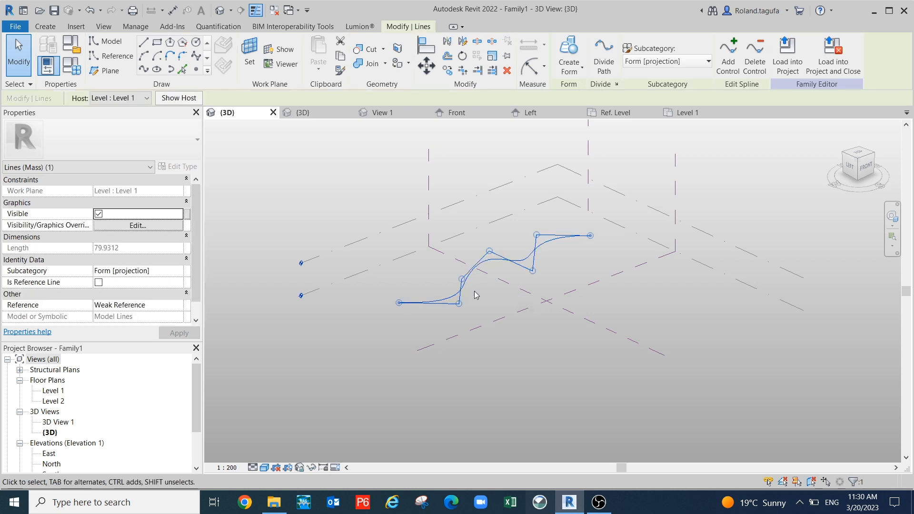
{"action": "left_click", "coordinate": [568, 46]}
{"action": "key", "text": "Escape"}
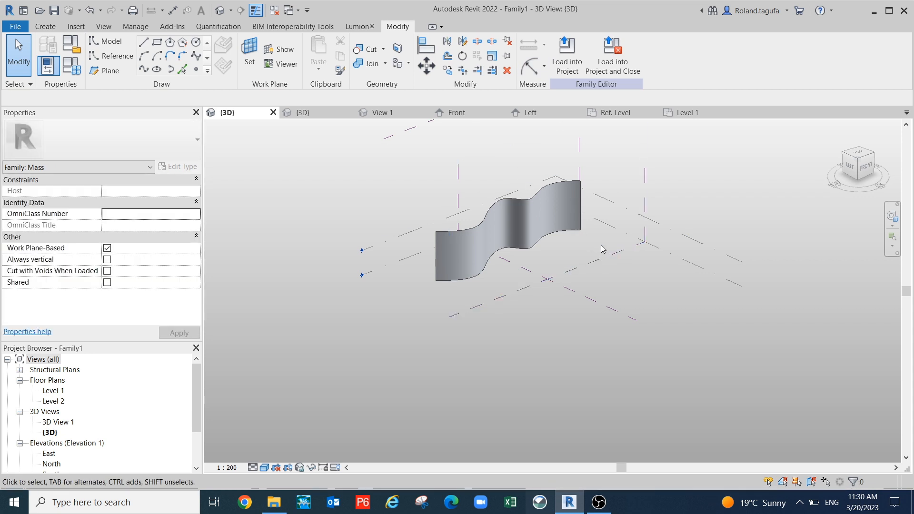
- In the Level 1 plan, extend the section's far clip depth past the spline so the view takes in the whole curved surface
{"action": "left_click", "coordinate": [698, 115]}
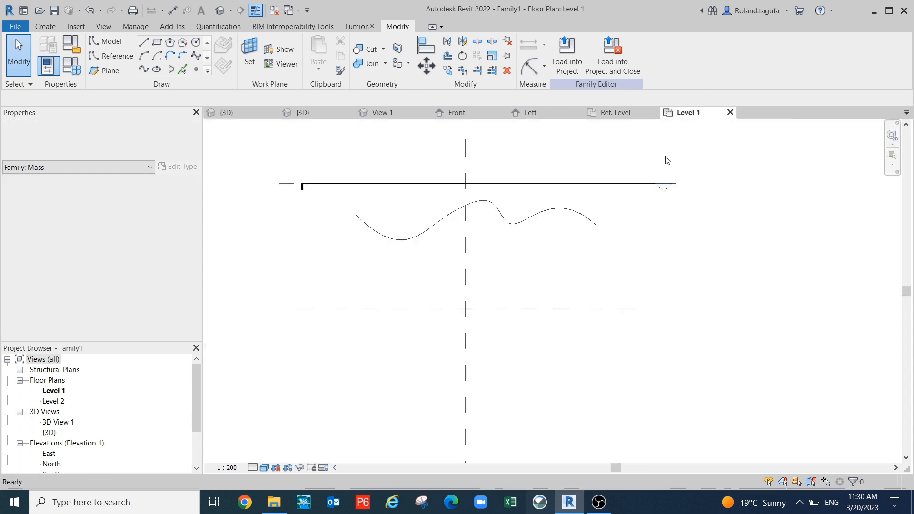
{"action": "left_click", "coordinate": [459, 153]}
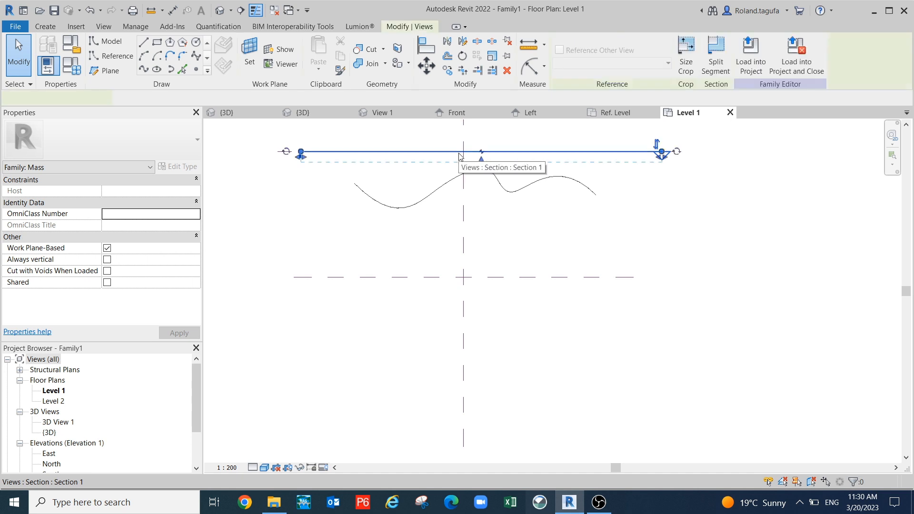
{"action": "left_click_drag", "start_coordinate": [482, 165], "coordinate": [484, 228]}
{"action": "left_click", "coordinate": [762, 236]}
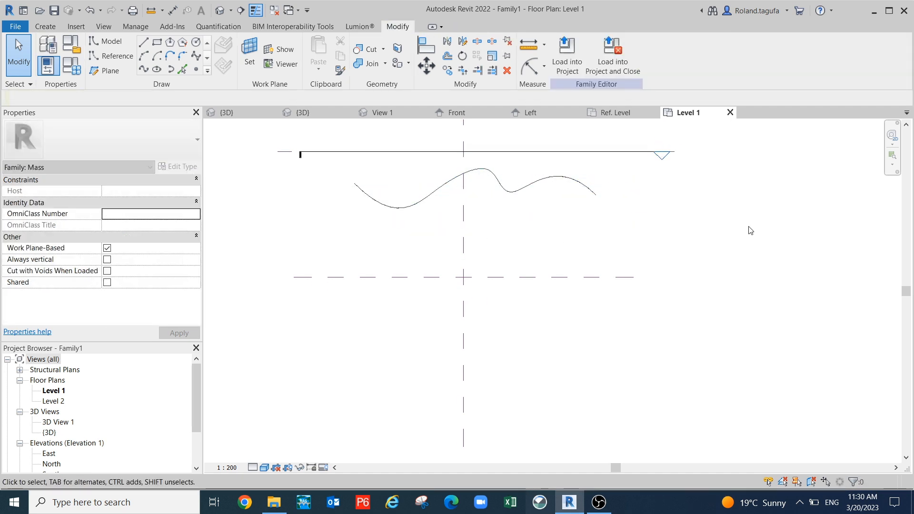
- Open the Section 1 view and raise the crop region's upper edge well above the full height of the surface
{"action": "double_click", "coordinate": [662, 161]}
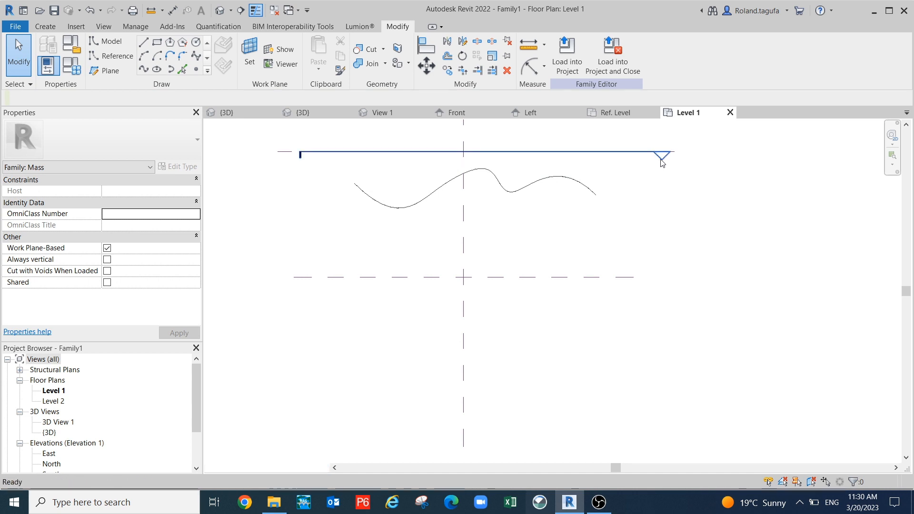
{"action": "middle_click_drag", "start_coordinate": [504, 328], "coordinate": [537, 295]}
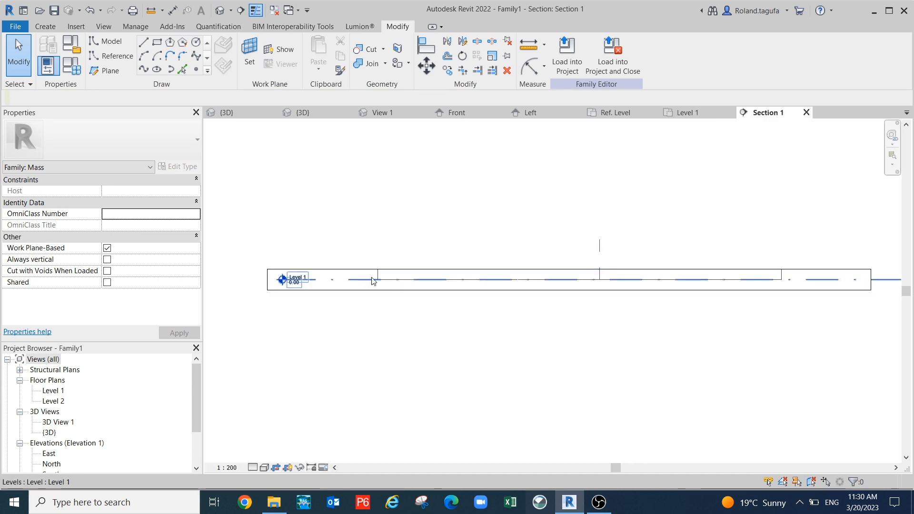
{"action": "left_click", "coordinate": [366, 270]}
{"action": "middle_click_drag", "start_coordinate": [700, 283], "coordinate": [547, 292]}
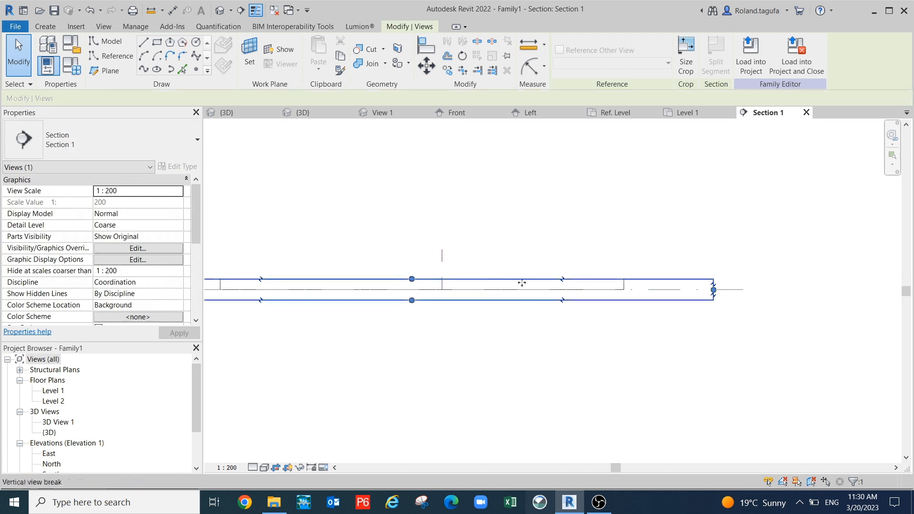
{"action": "left_click_drag", "start_coordinate": [412, 280], "coordinate": [413, 226]}
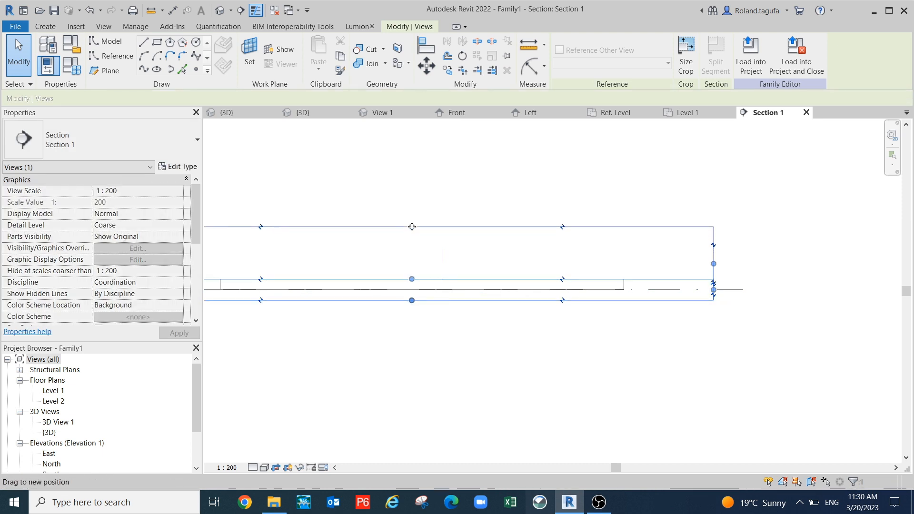
{"action": "scroll", "coordinate": [629, 295], "scroll_direction": "down", "scroll_amount": 3}
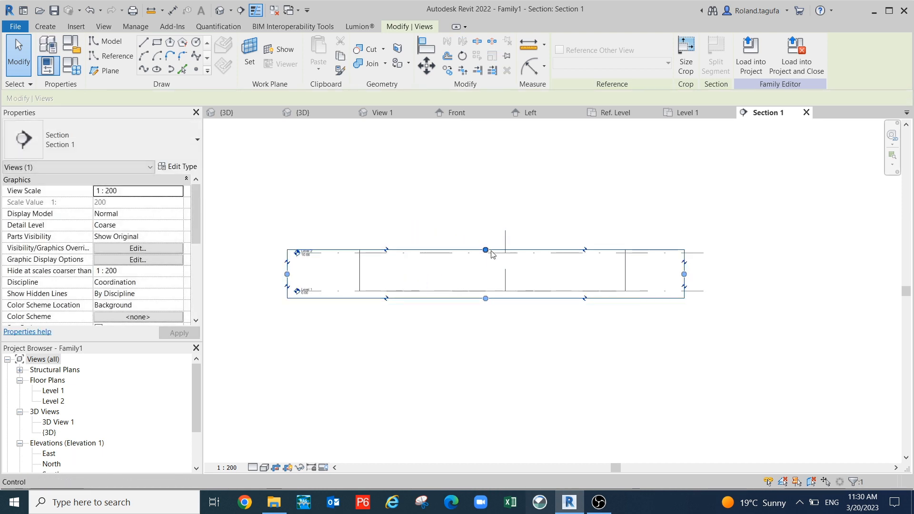
{"action": "left_click_drag", "start_coordinate": [486, 250], "coordinate": [485, 190]}
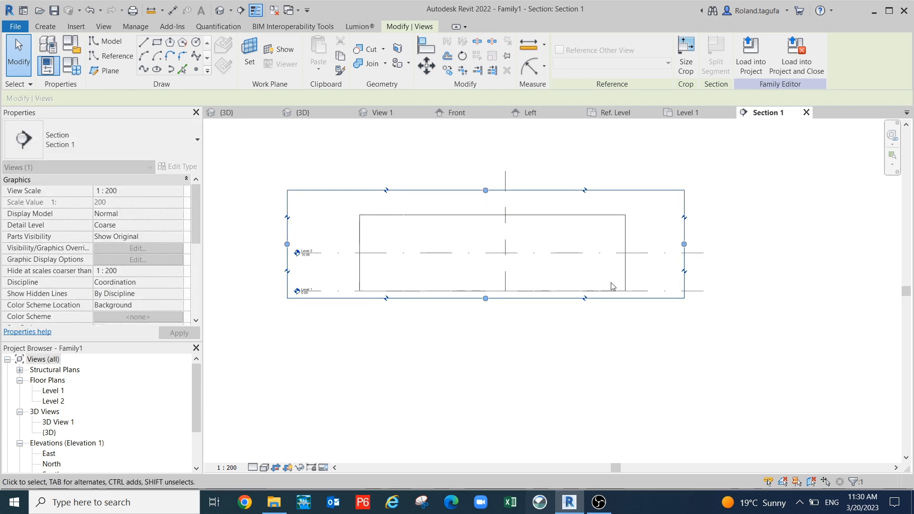
{"action": "left_click", "coordinate": [420, 239]}
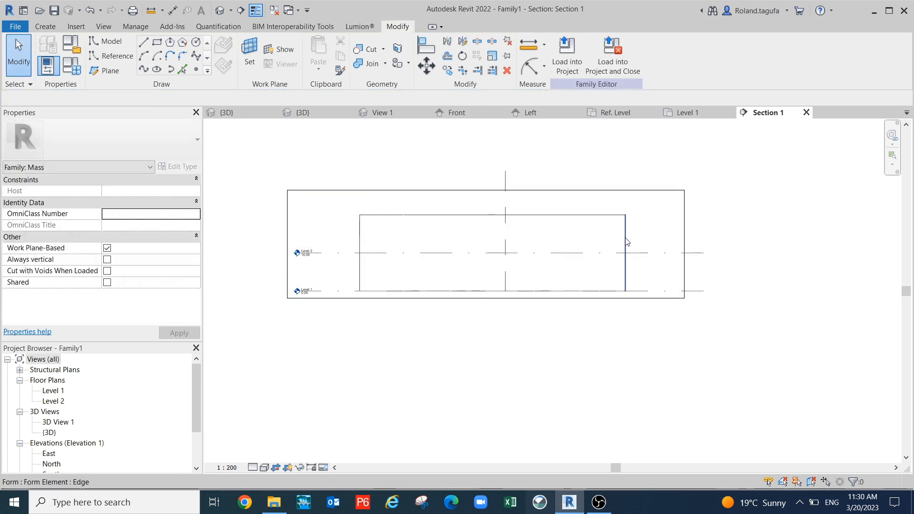
{"action": "scroll", "coordinate": [455, 239], "scroll_direction": "down", "scroll_amount": 1}
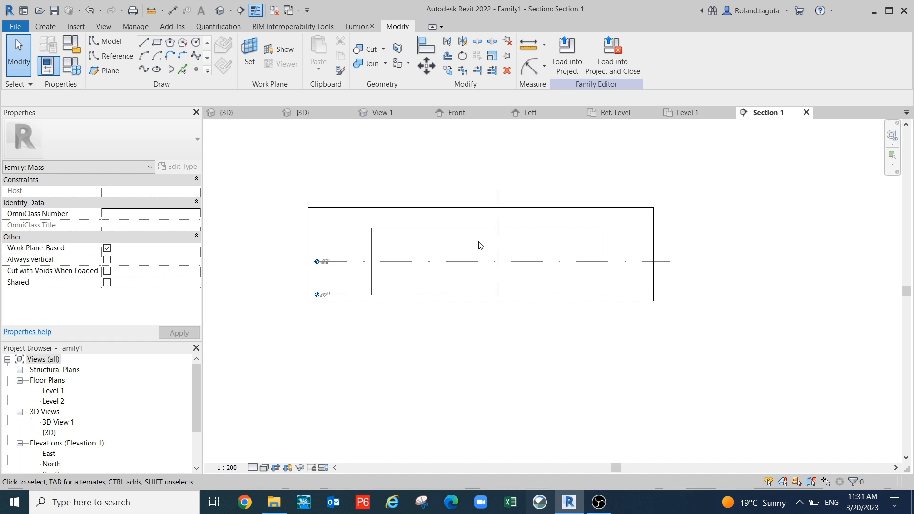
{"action": "left_click", "coordinate": [461, 207]}
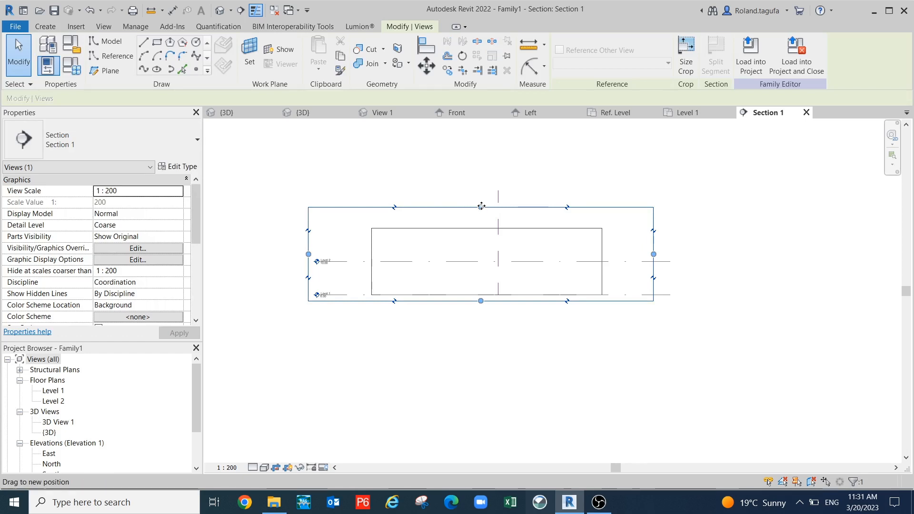
{"action": "left_click_drag", "start_coordinate": [481, 206], "coordinate": [481, 187]}
{"action": "scroll", "coordinate": [486, 189], "scroll_direction": "down", "scroll_amount": 1}
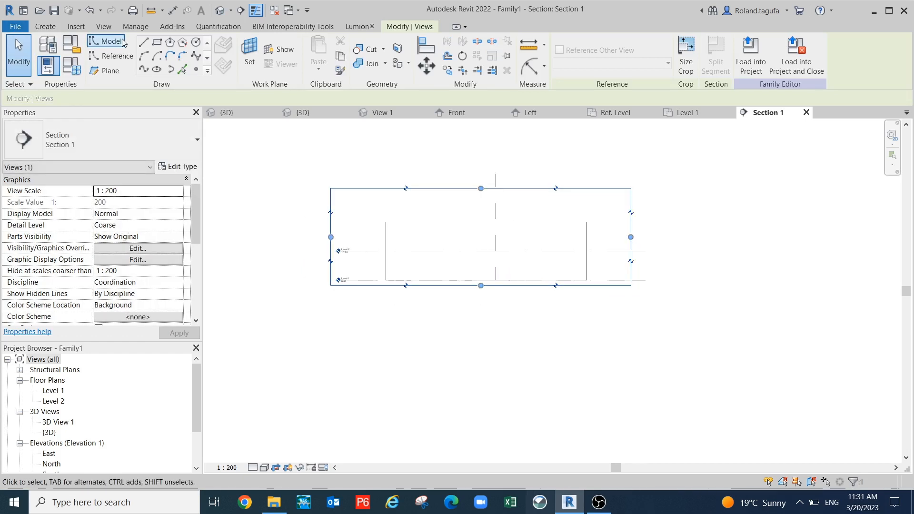
{"action": "left_click", "coordinate": [111, 56]}
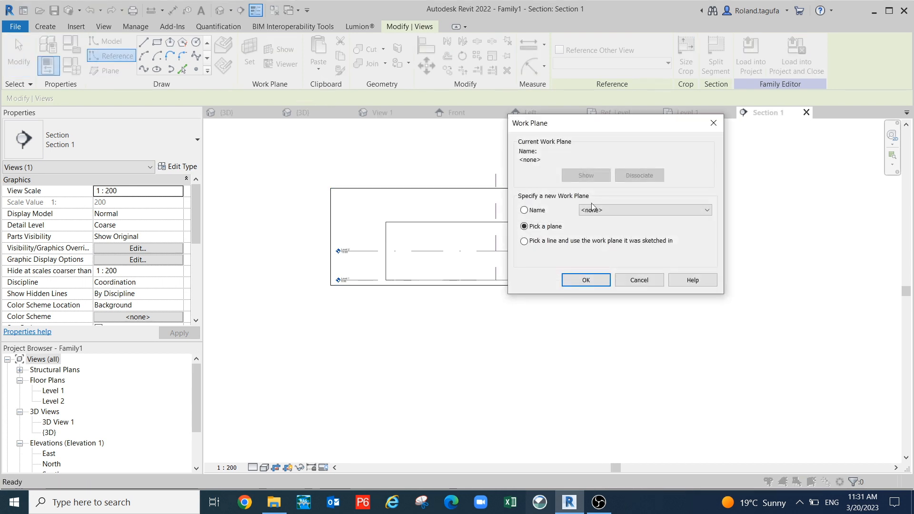
{"action": "left_click", "coordinate": [711, 210]}
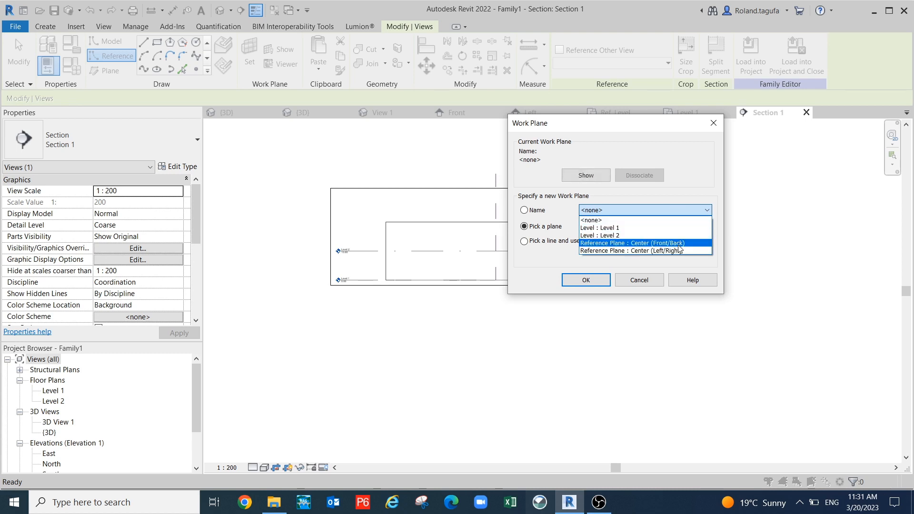
{"action": "left_click", "coordinate": [634, 276]}
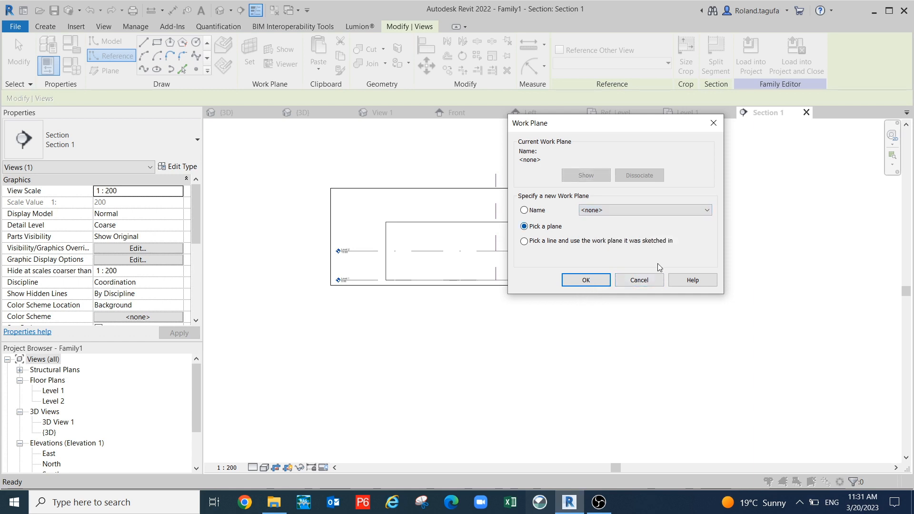
{"action": "left_click", "coordinate": [633, 280]}
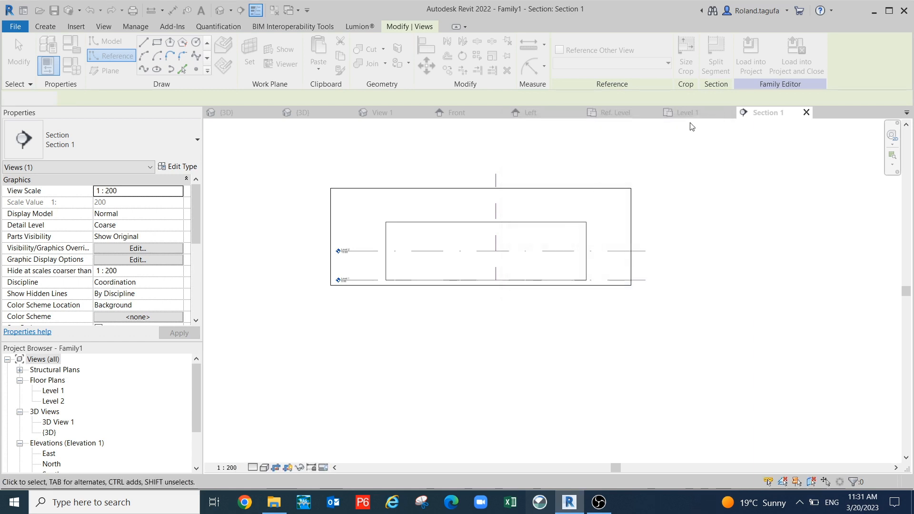
- In the Level 1 plan, name the horizontal reference plane above the spline "Ref 1"
{"action": "left_click", "coordinate": [691, 115]}
{"action": "middle_click_drag", "start_coordinate": [402, 149], "coordinate": [404, 192]}
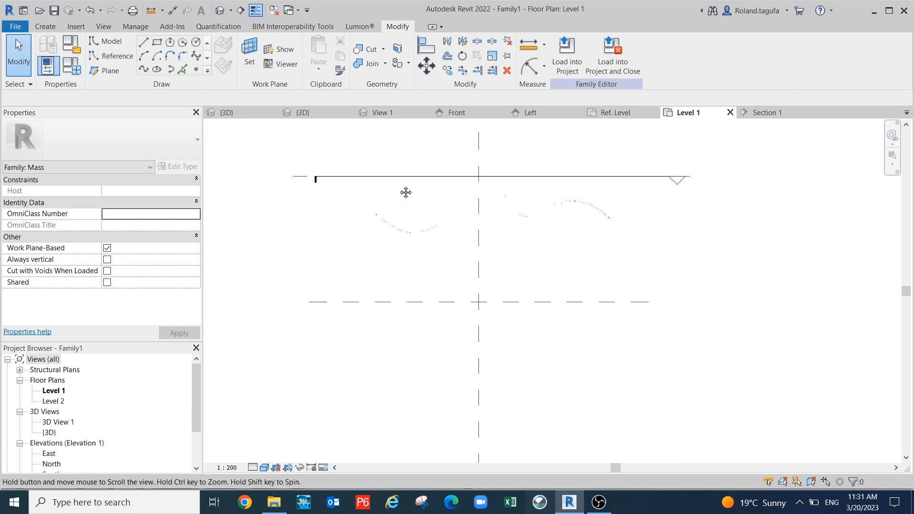
{"action": "left_click", "coordinate": [301, 178]}
{"action": "scroll", "coordinate": [688, 175], "scroll_direction": "up", "scroll_amount": 3}
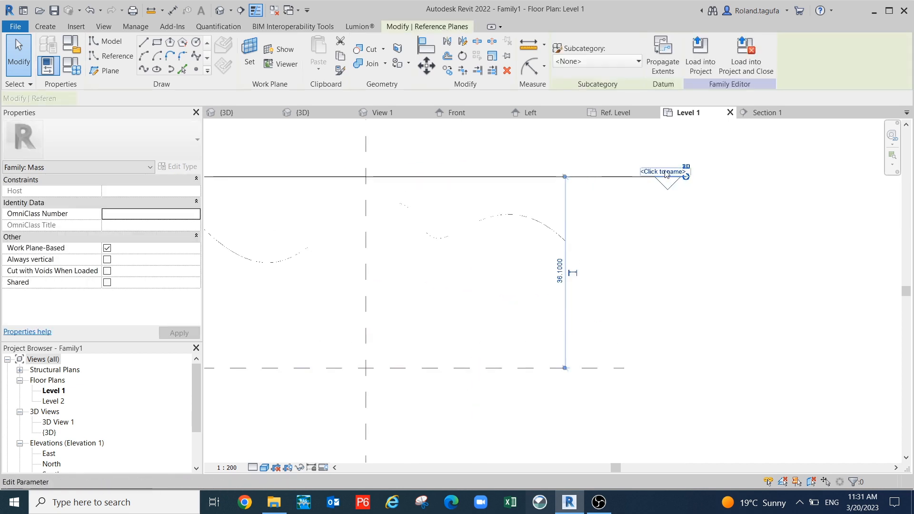
{"action": "left_click", "coordinate": [666, 167]}
{"action": "type", "text": "r"}
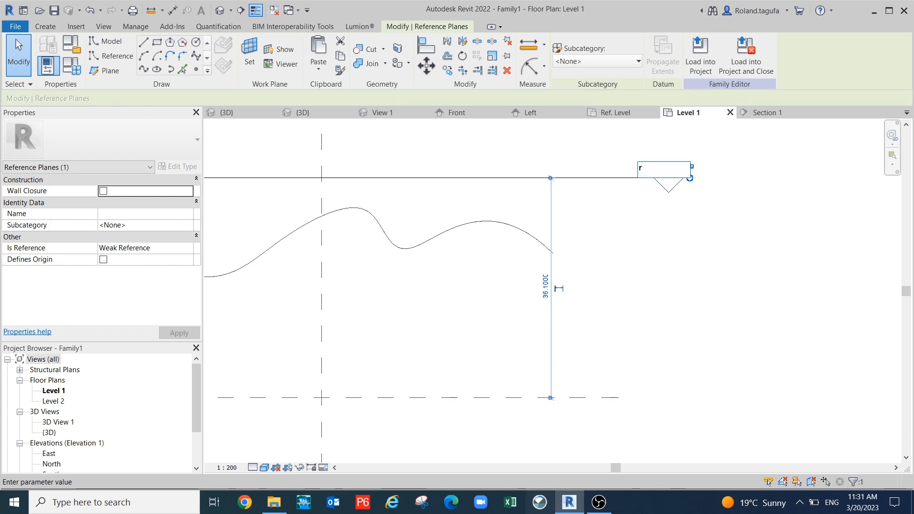
{"action": "key", "text": "Escape"}
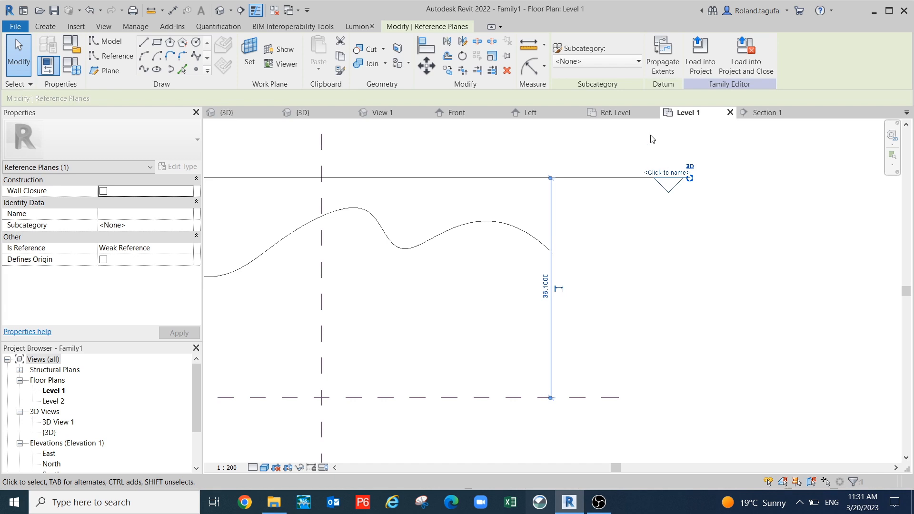
{"action": "left_click", "coordinate": [666, 173]}
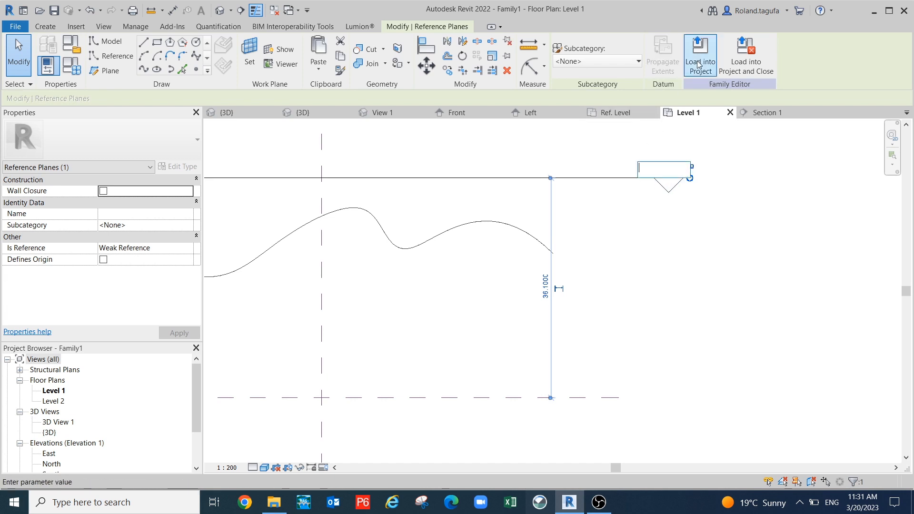
{"action": "type", "text": "Re"}
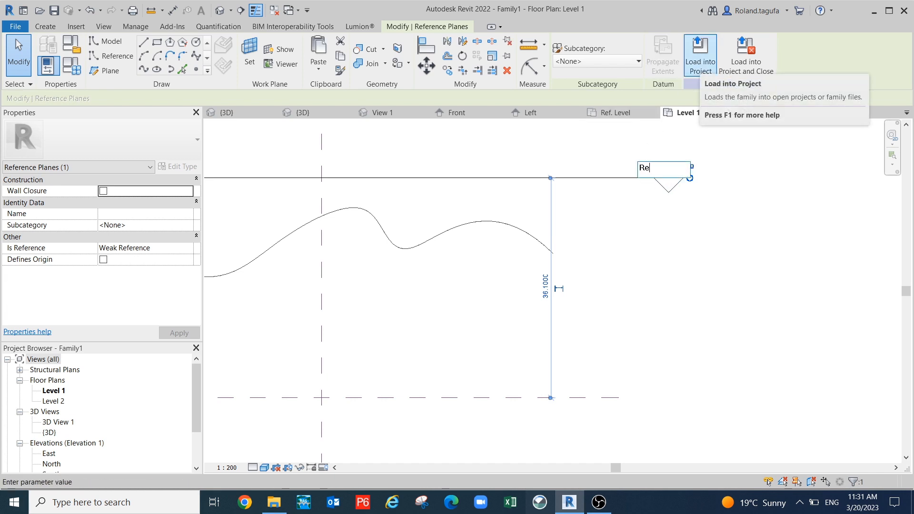
{"action": "type", "text": "f 1"}
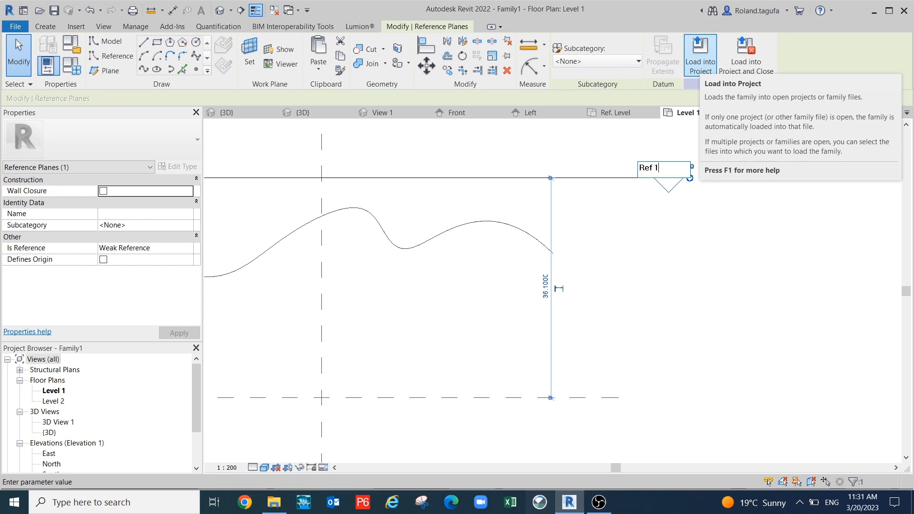
{"action": "key", "text": "Return"}
{"action": "scroll", "coordinate": [819, 282], "scroll_direction": "down", "scroll_amount": 3}
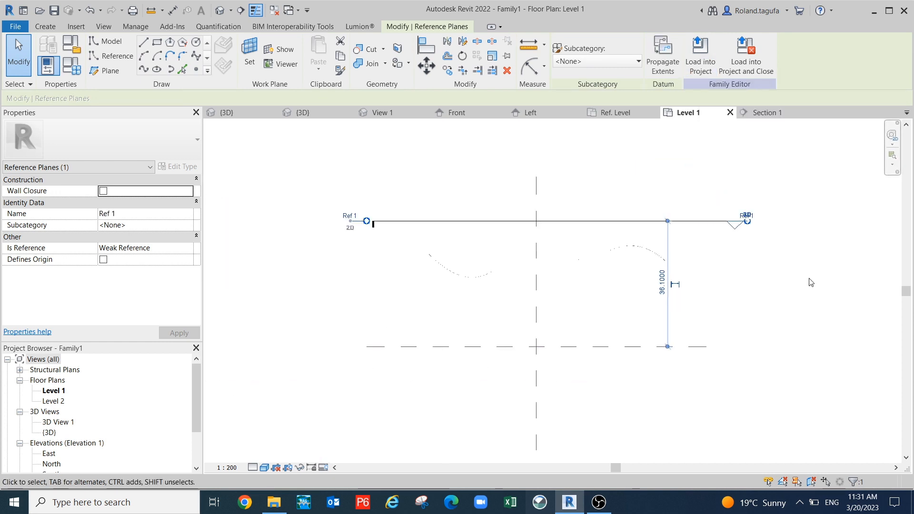
- In the Section 1 view, set the reference plane Ref 1 as the work plane
{"action": "left_click", "coordinate": [767, 113]}
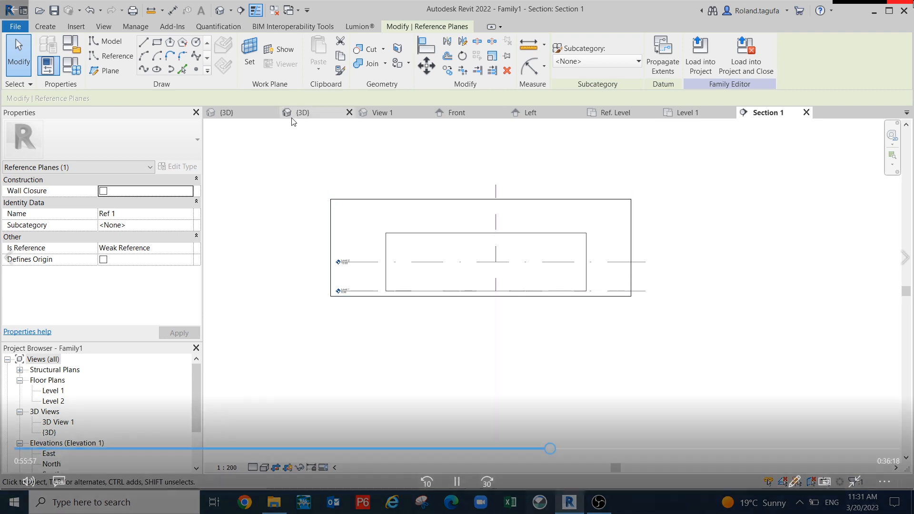
{"action": "left_click", "coordinate": [249, 52]}
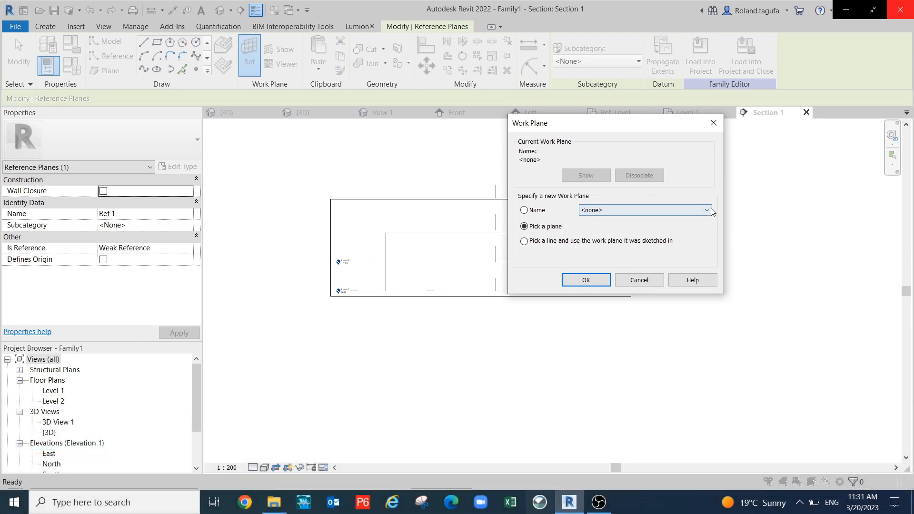
{"action": "left_click", "coordinate": [707, 210]}
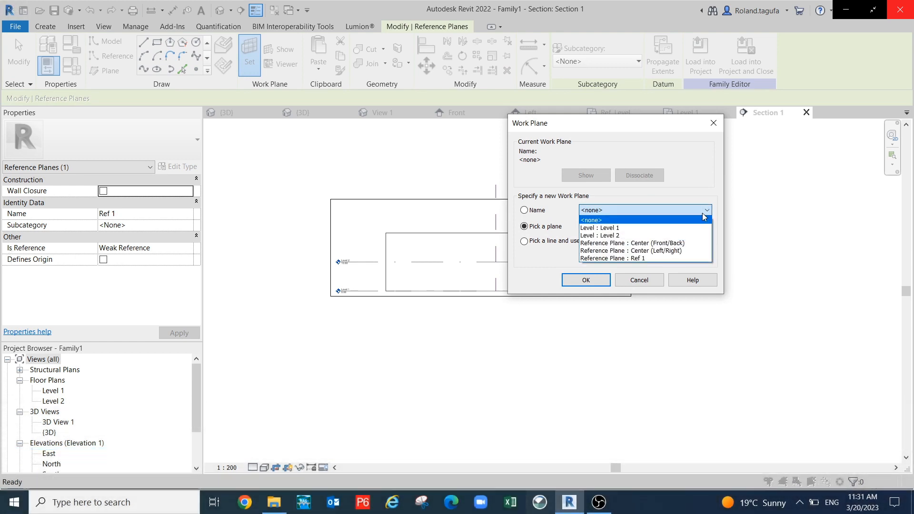
{"action": "left_click", "coordinate": [633, 258]}
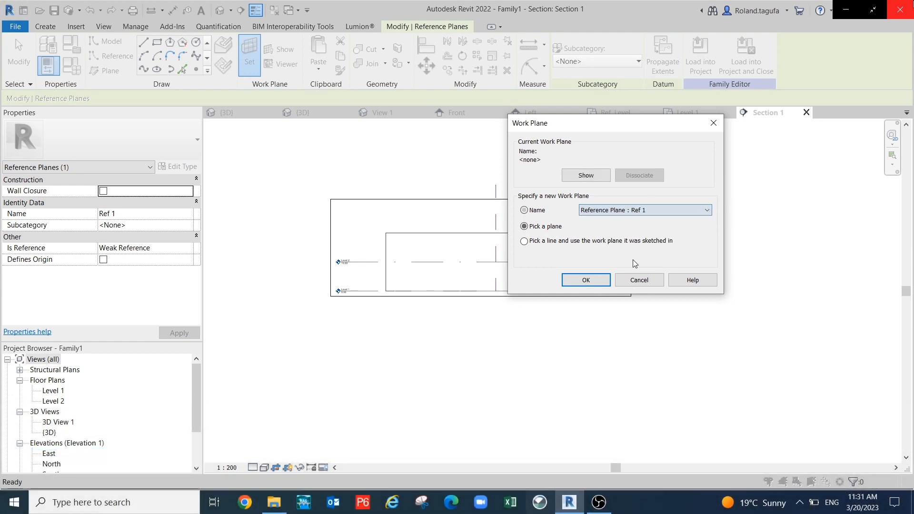
{"action": "left_click", "coordinate": [586, 280]}
{"action": "scroll", "coordinate": [592, 306], "scroll_direction": "up", "scroll_amount": 2}
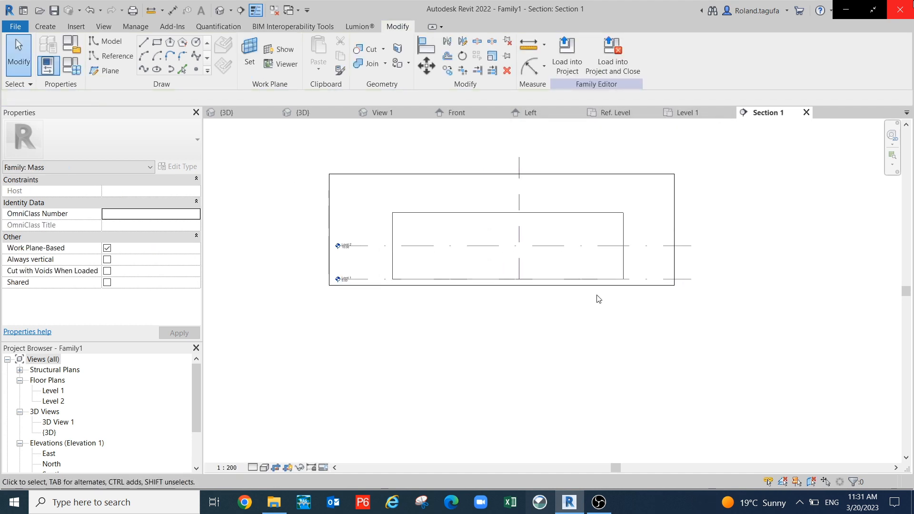
- Draw a horizontal reference line 88 long just above the surface outline, with a vertical reference line 8 long down from its right end
{"action": "left_click", "coordinate": [112, 56]}
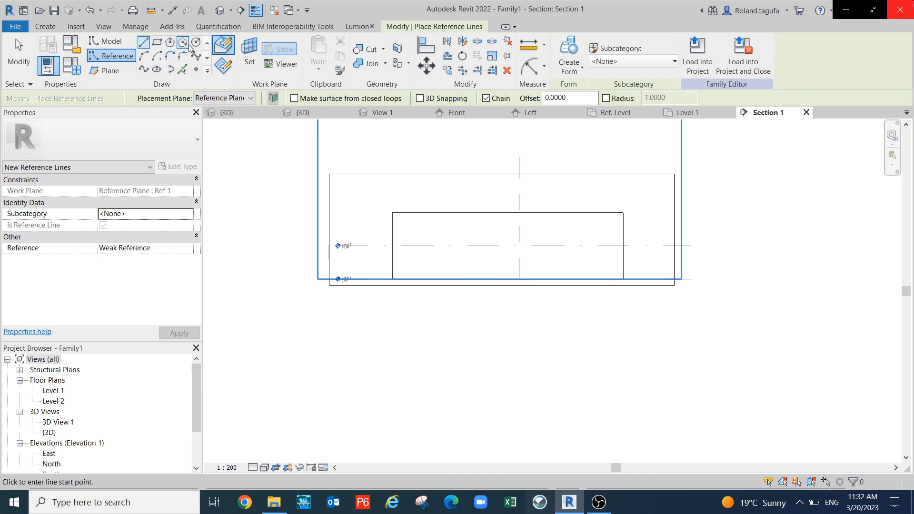
{"action": "left_click", "coordinate": [360, 198]}
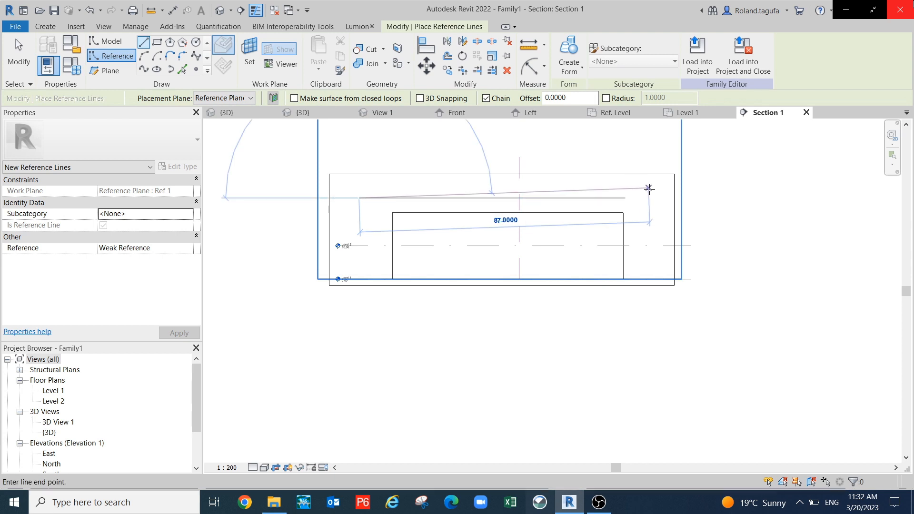
{"action": "left_click", "coordinate": [652, 198]}
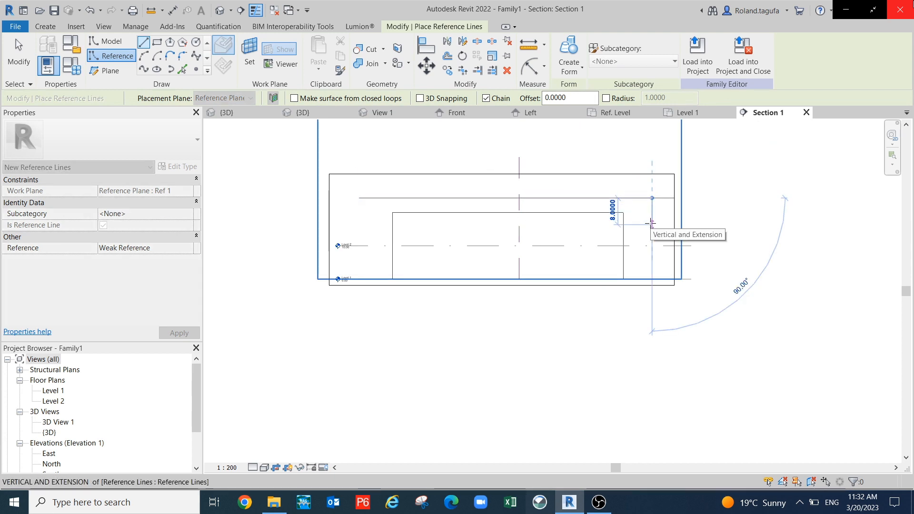
{"action": "left_click", "coordinate": [652, 223]}
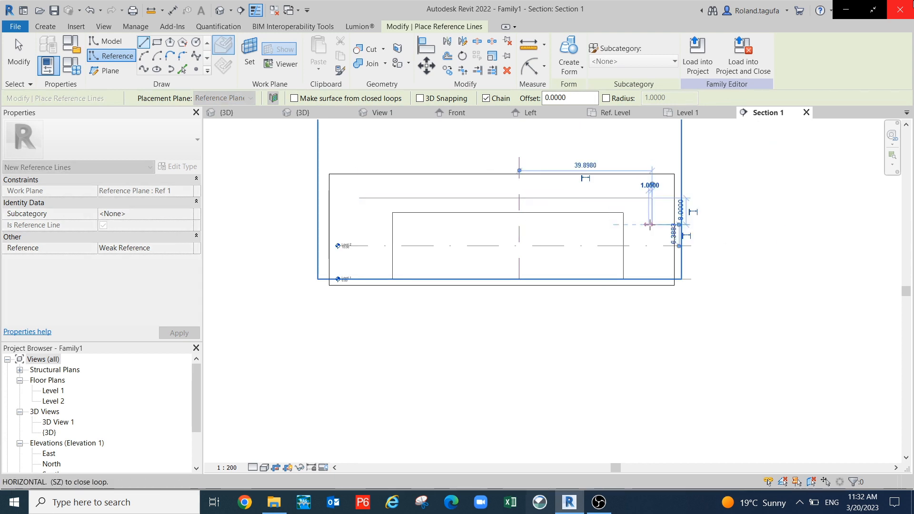
- Draw a shallow, downward-bulging reference arc spanning 88 from the vertical line's lower end to below the horizontal line's left end
{"action": "left_click", "coordinate": [144, 57]}
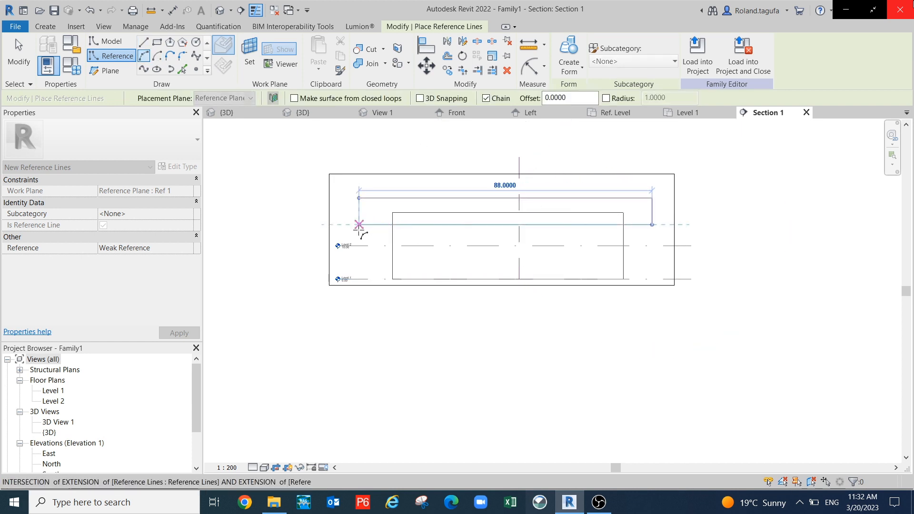
{"action": "left_click", "coordinate": [359, 224]}
{"action": "scroll", "coordinate": [494, 214], "scroll_direction": "down", "scroll_amount": 1}
{"action": "scroll", "coordinate": [495, 217], "scroll_direction": "up", "scroll_amount": 2}
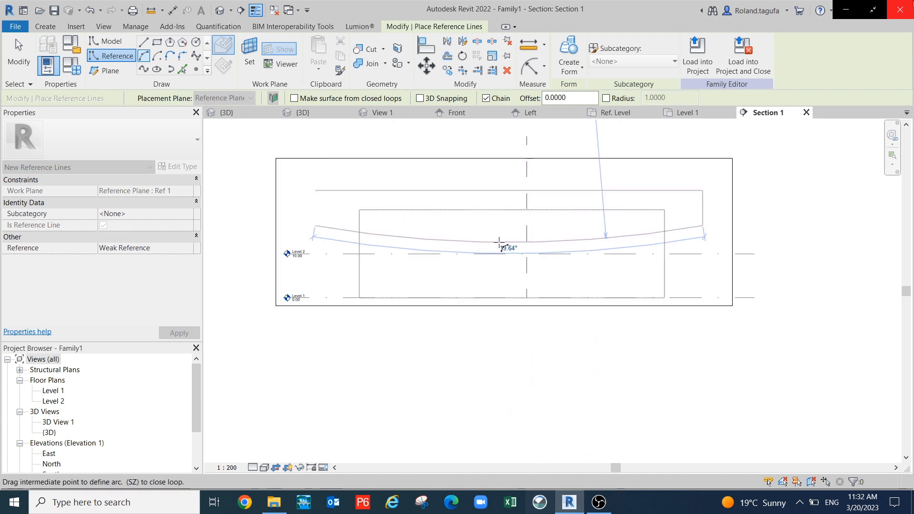
{"action": "left_click", "coordinate": [501, 246]}
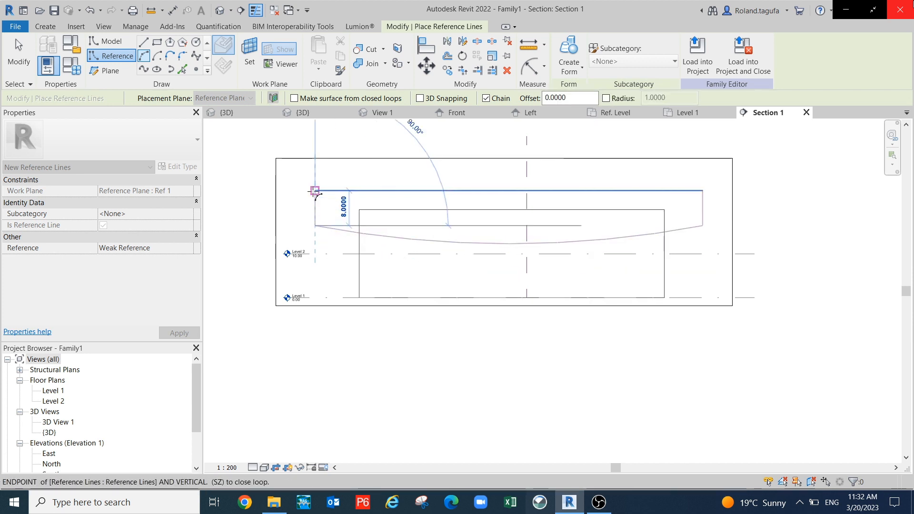
- Close the profile with a vertical reference line 8 long between the arc's left end and the horizontal line's left end
{"action": "left_click", "coordinate": [315, 191]}
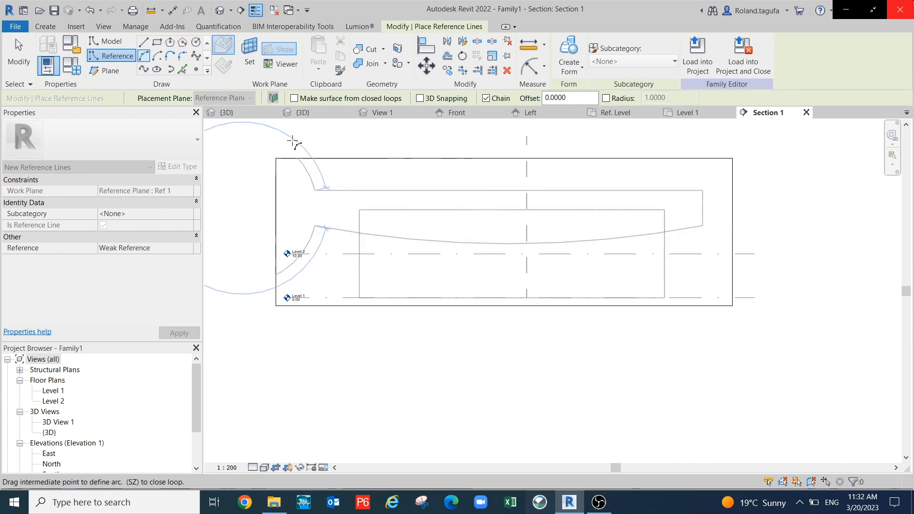
{"action": "left_click", "coordinate": [145, 43]}
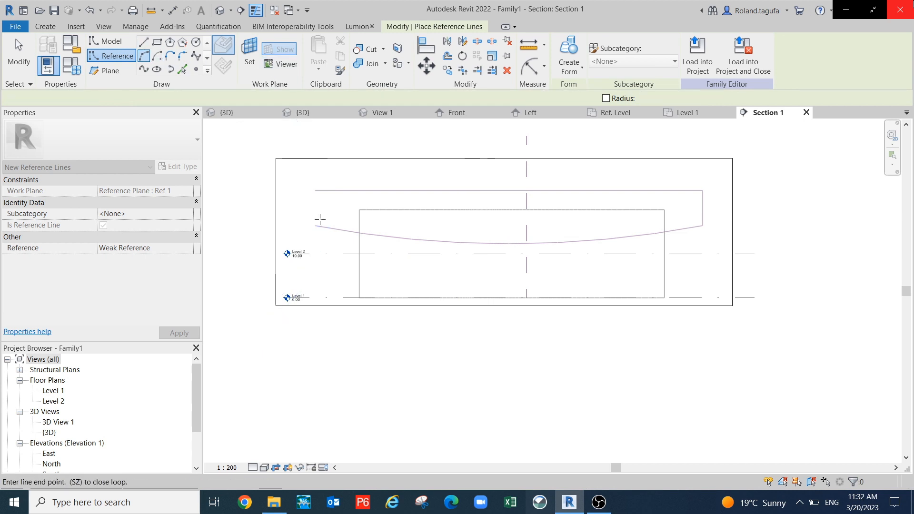
{"action": "scroll", "coordinate": [316, 227], "scroll_direction": "up", "scroll_amount": 2}
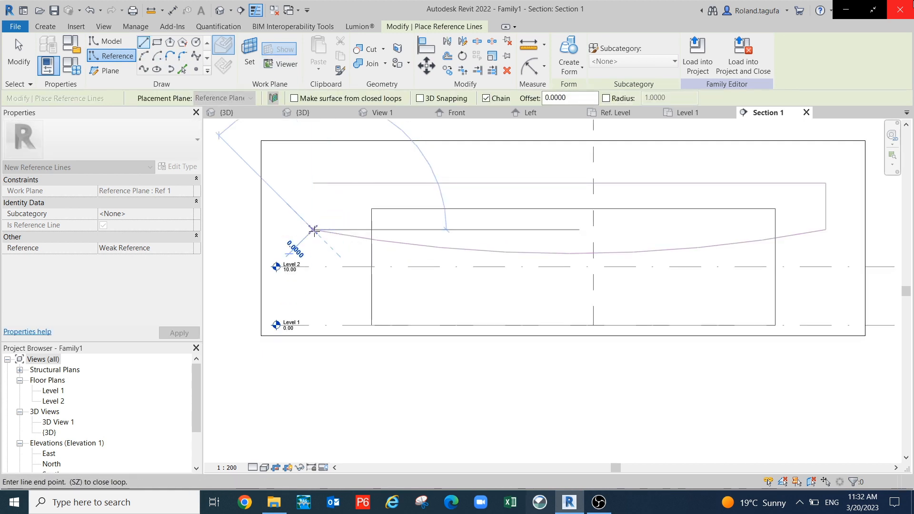
{"action": "left_click", "coordinate": [314, 229]}
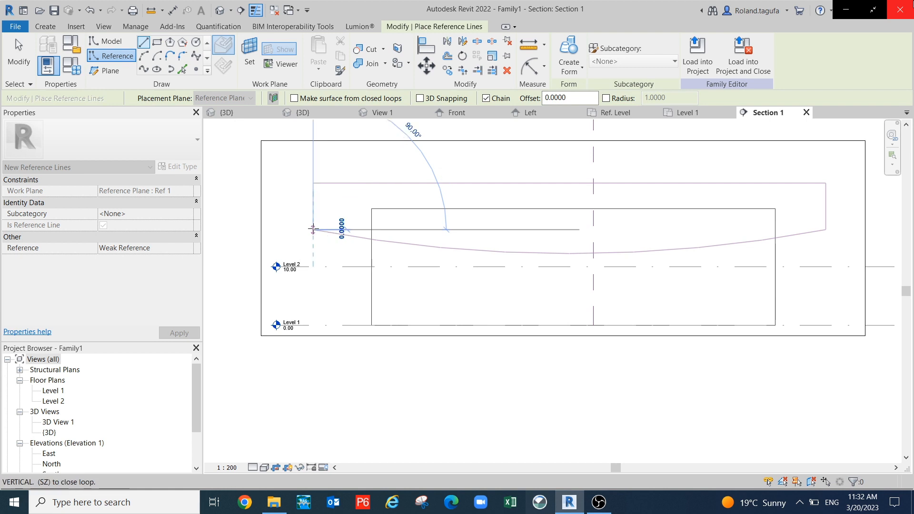
{"action": "left_click", "coordinate": [313, 183]}
{"action": "key", "text": "Escape"}
- Select the chain of reference lines to check that the profile is closed, and clear the selection
{"action": "scroll", "coordinate": [395, 174], "scroll_direction": "down", "scroll_amount": 1}
{"action": "middle_click_drag", "start_coordinate": [510, 230], "coordinate": [438, 243]}
{"action": "key", "text": "Tab"}
{"action": "left_click", "coordinate": [425, 198]}
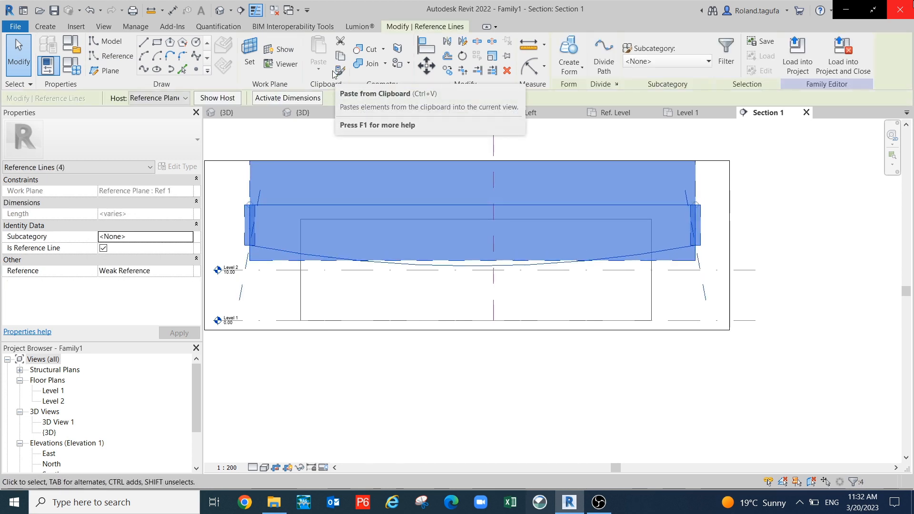
{"action": "scroll", "coordinate": [490, 282], "scroll_direction": "up", "scroll_amount": 2}
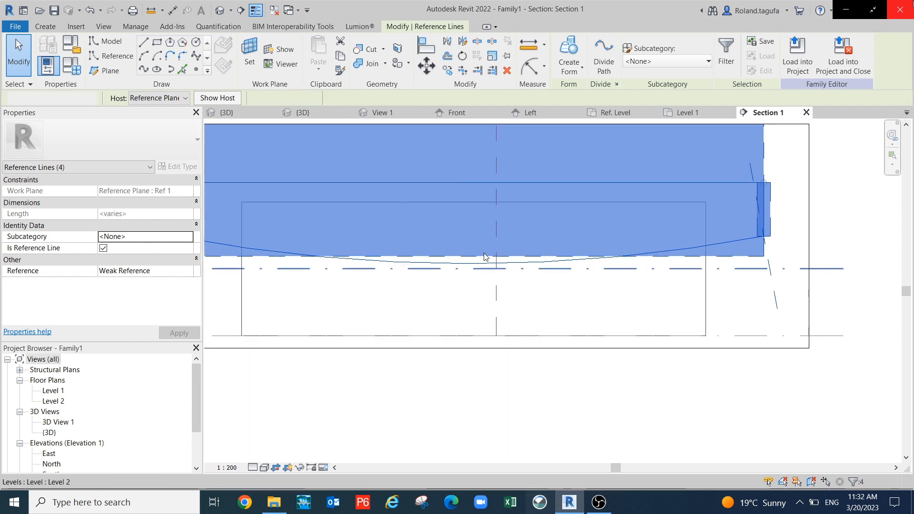
{"action": "key", "text": "Escape"}
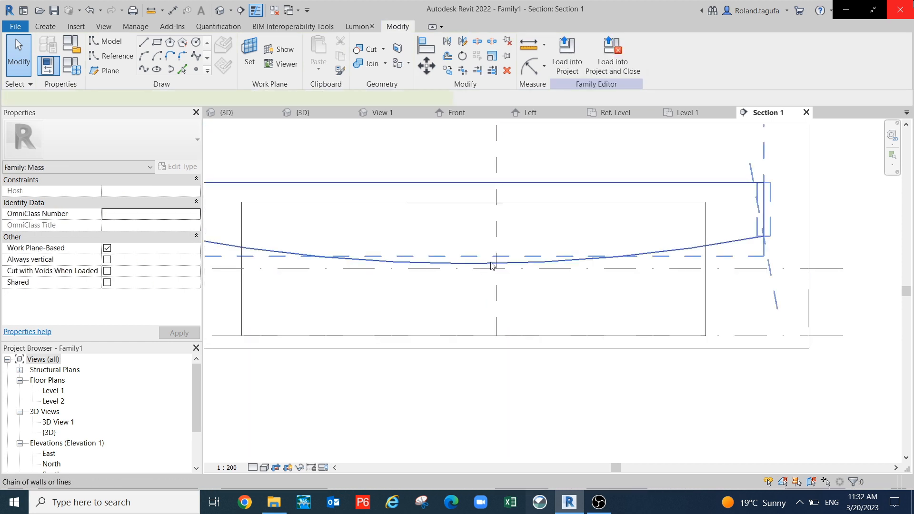
{"action": "left_click", "coordinate": [491, 263]}
{"action": "scroll", "coordinate": [489, 264], "scroll_direction": "down", "scroll_amount": 2}
{"action": "key", "text": "Escape"}
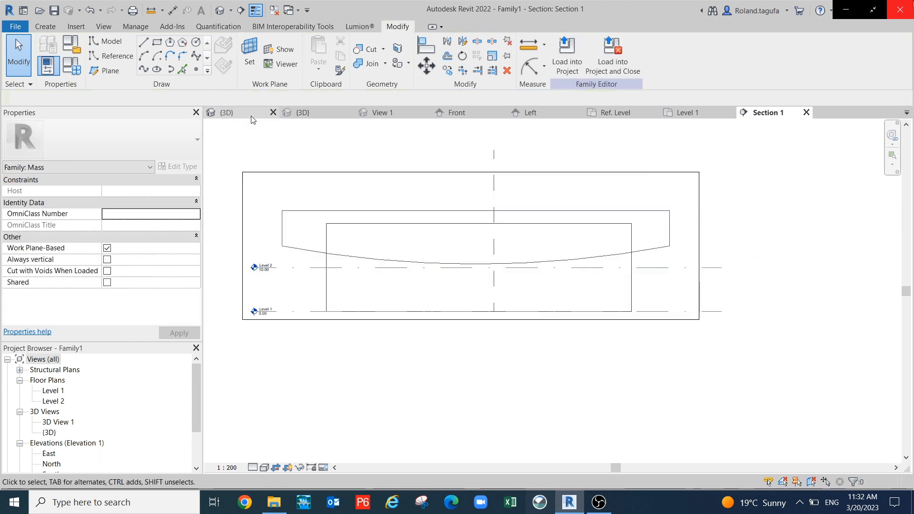
- In the 3D view, create an extruded void form from the closed reference-line profile
{"action": "left_click", "coordinate": [253, 119]}
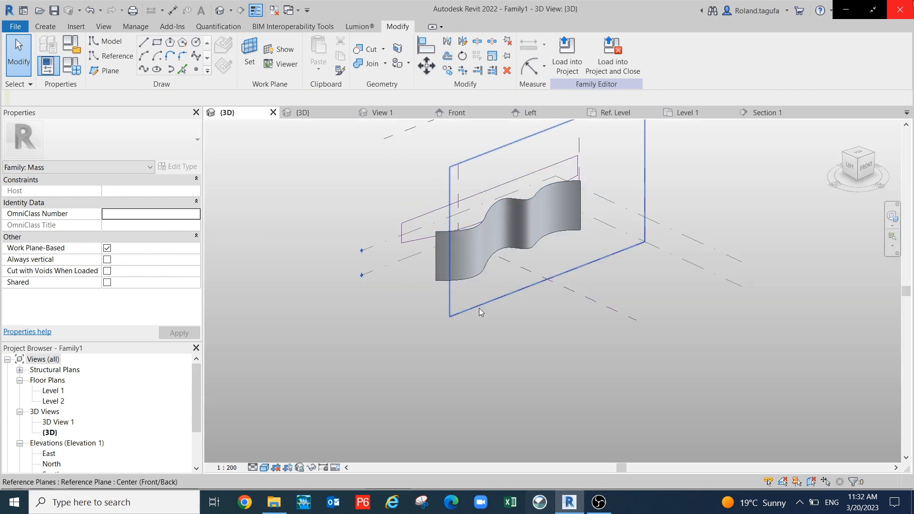
{"action": "middle_click_drag", "start_coordinate": [482, 312], "coordinate": [516, 306], "text": "shift"}
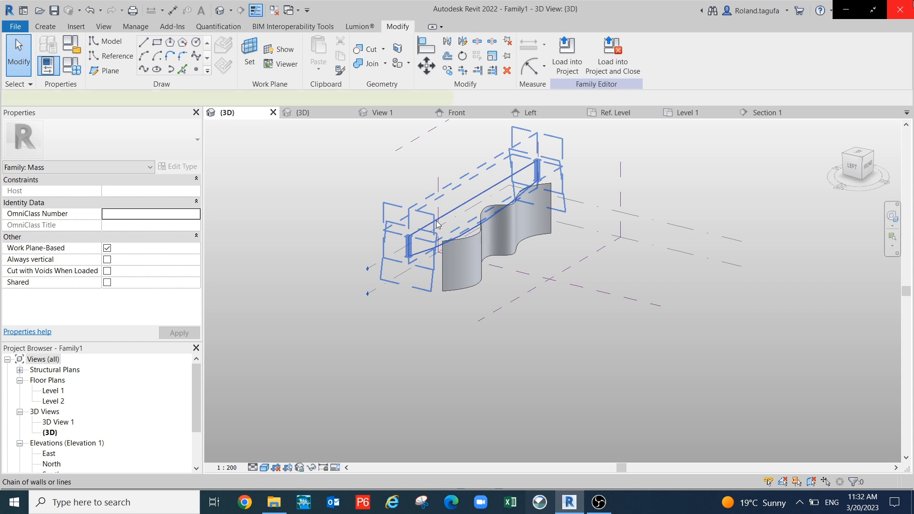
{"action": "left_click", "coordinate": [438, 224]}
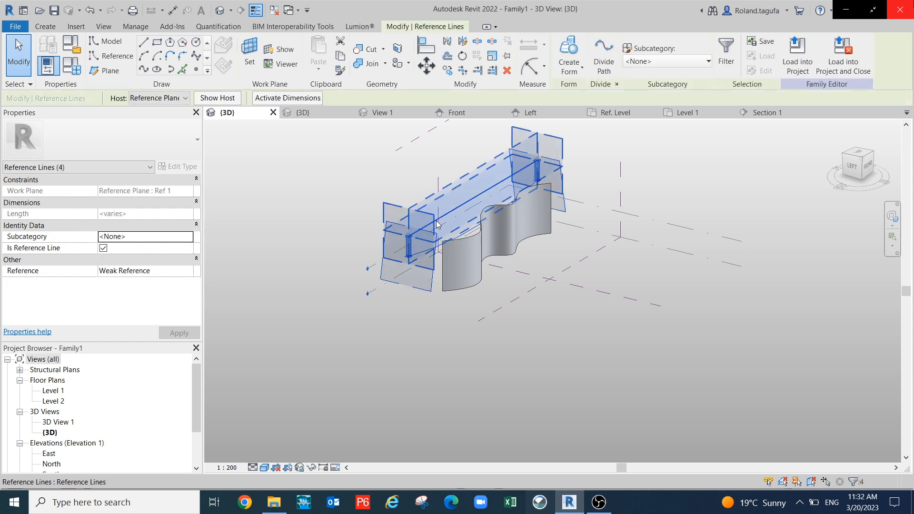
{"action": "left_click", "coordinate": [583, 72]}
{"action": "left_click", "coordinate": [581, 119]}
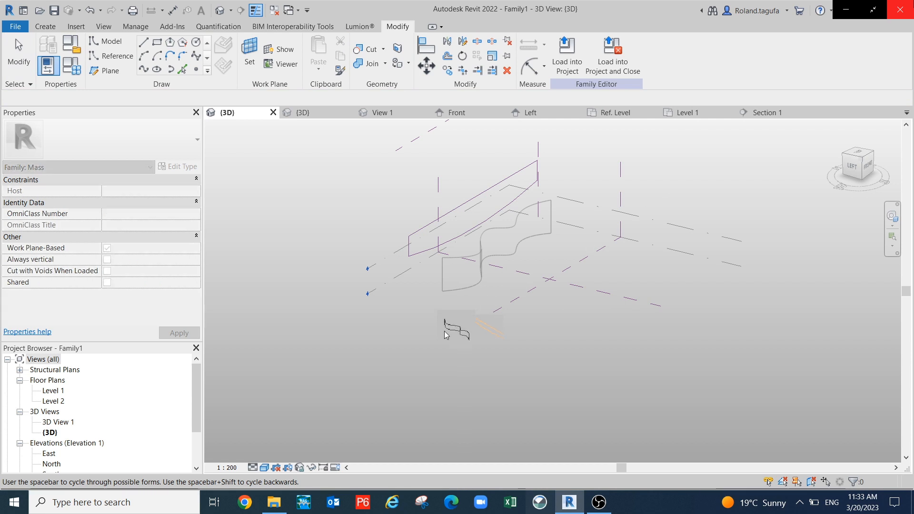
{"action": "left_click", "coordinate": [445, 331]}
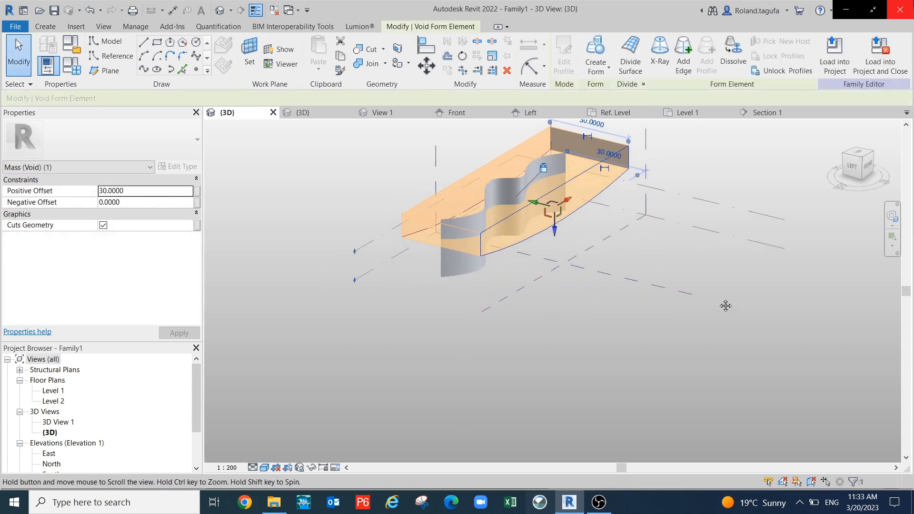
- Cut the curved surface with the void form
{"action": "middle_click_drag", "start_coordinate": [704, 323], "coordinate": [698, 259], "text": "shift"}
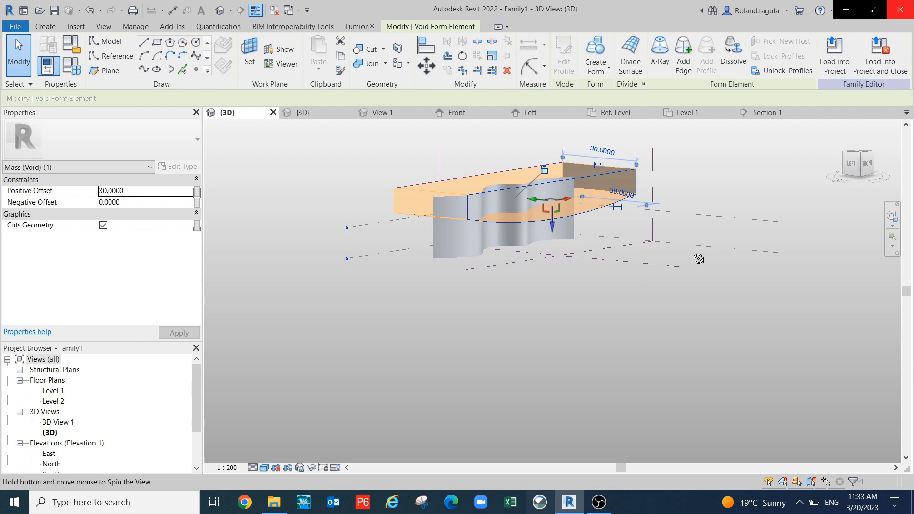
{"action": "middle_click_drag", "start_coordinate": [496, 332], "coordinate": [512, 369], "text": "shift"}
{"action": "middle_click_drag", "start_coordinate": [644, 364], "coordinate": [680, 369]}
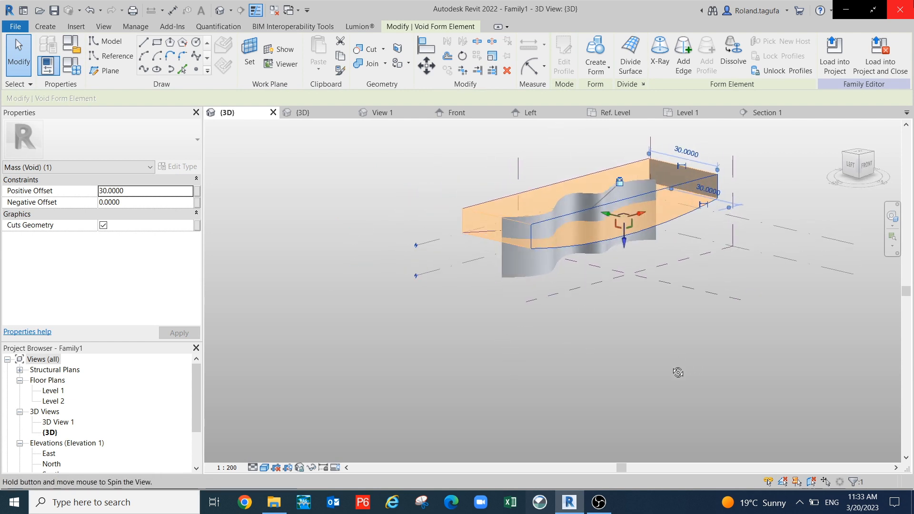
{"action": "scroll", "coordinate": [529, 199], "scroll_direction": "up", "scroll_amount": 2}
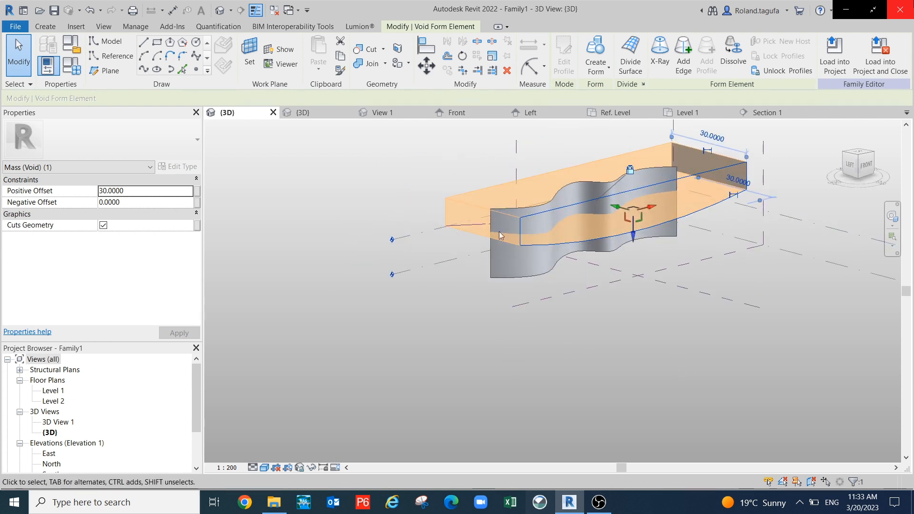
{"action": "middle_click_drag", "start_coordinate": [449, 292], "coordinate": [410, 263]}
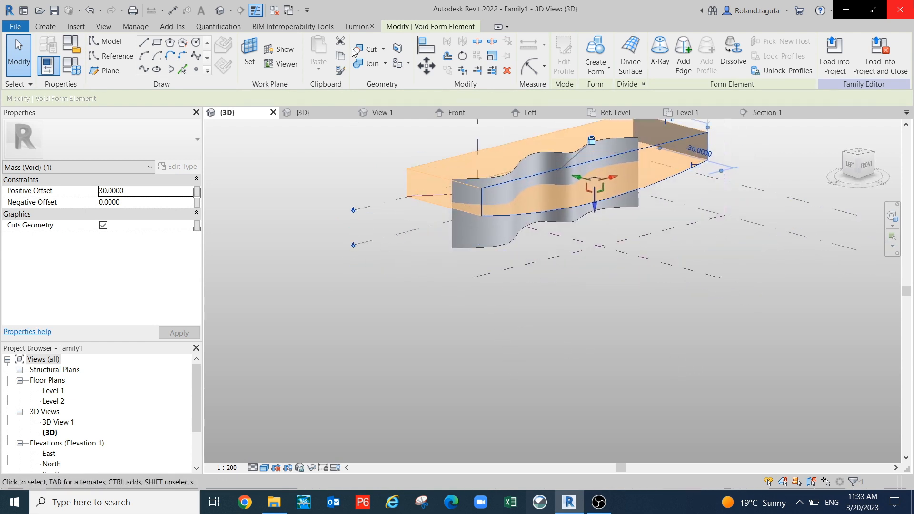
{"action": "left_click", "coordinate": [384, 49]}
{"action": "left_click", "coordinate": [381, 66]}
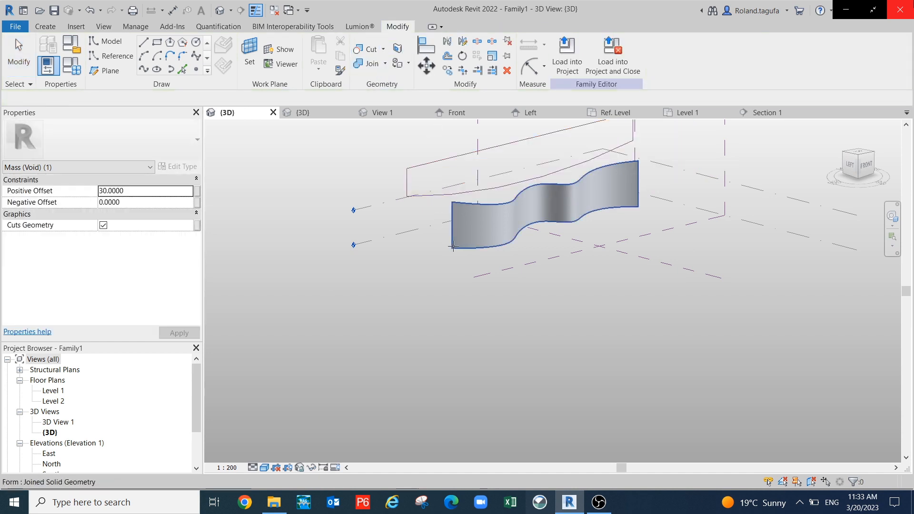
{"action": "left_click", "coordinate": [452, 246]}
{"action": "scroll", "coordinate": [500, 157], "scroll_direction": "down", "scroll_amount": 4}
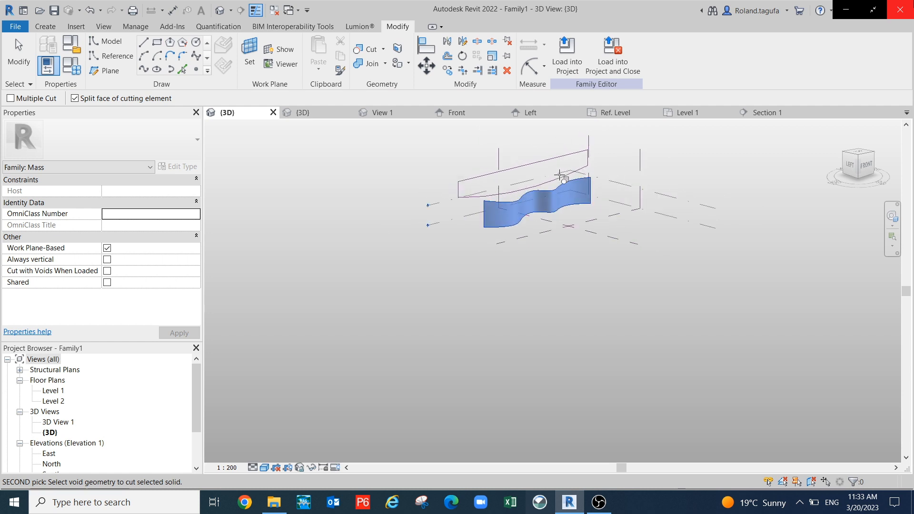
{"action": "middle_click_drag", "start_coordinate": [561, 219], "coordinate": [480, 206], "text": "shift"}
{"action": "left_click", "coordinate": [536, 178]}
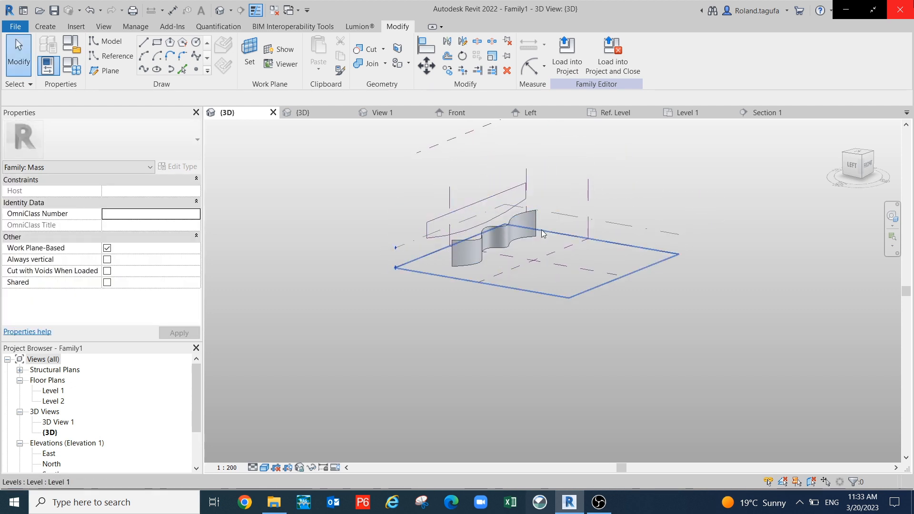
- Create a void form from the closed reference-line profile above the curved surface
{"action": "left_click", "coordinate": [430, 228]}
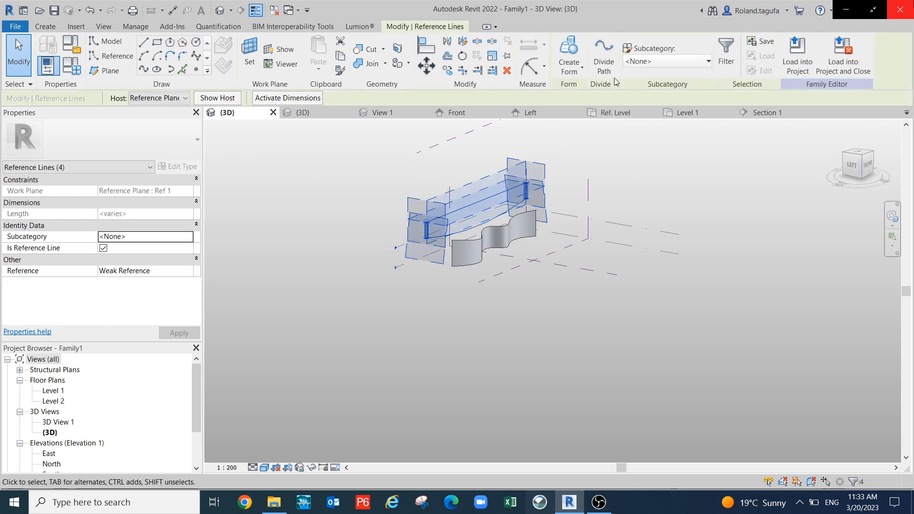
{"action": "left_click", "coordinate": [579, 70]}
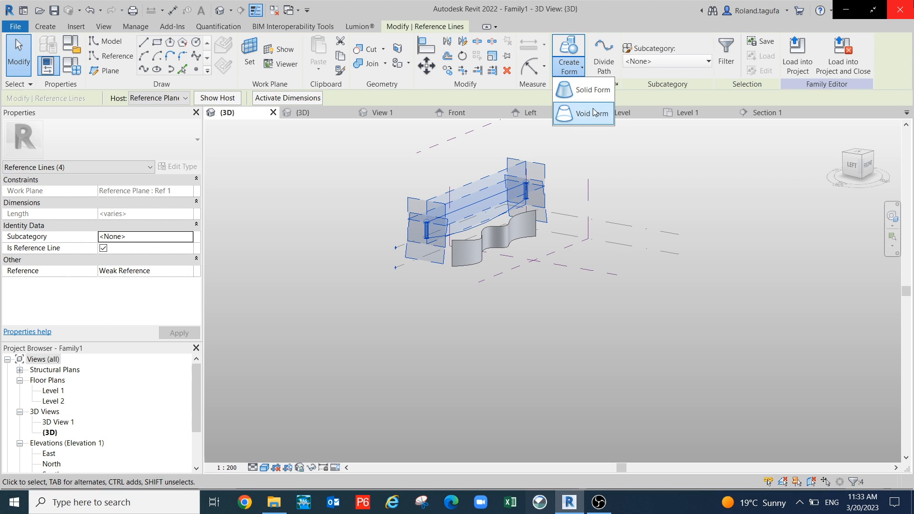
{"action": "left_click", "coordinate": [592, 114]}
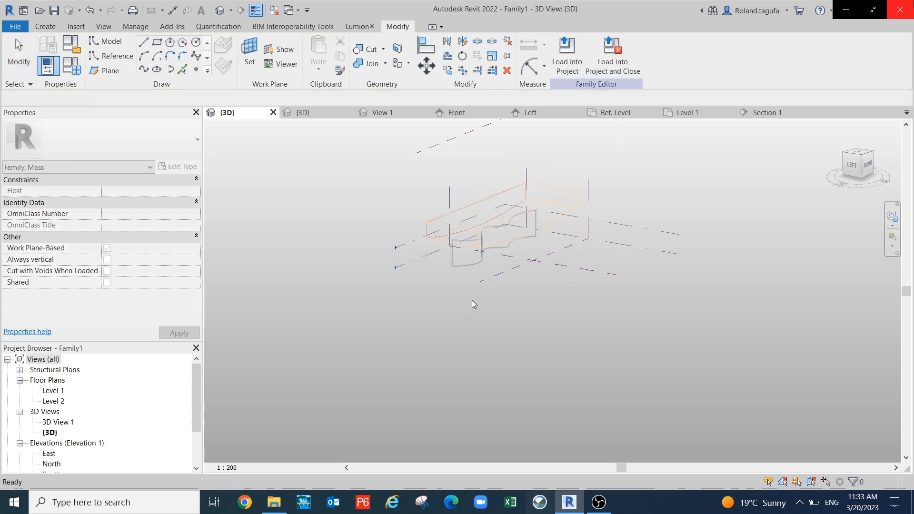
{"action": "left_click", "coordinate": [657, 323]}
{"action": "scroll", "coordinate": [610, 249], "scroll_direction": "up", "scroll_amount": 3}
{"action": "middle_click_drag", "start_coordinate": [612, 255], "coordinate": [666, 311]}
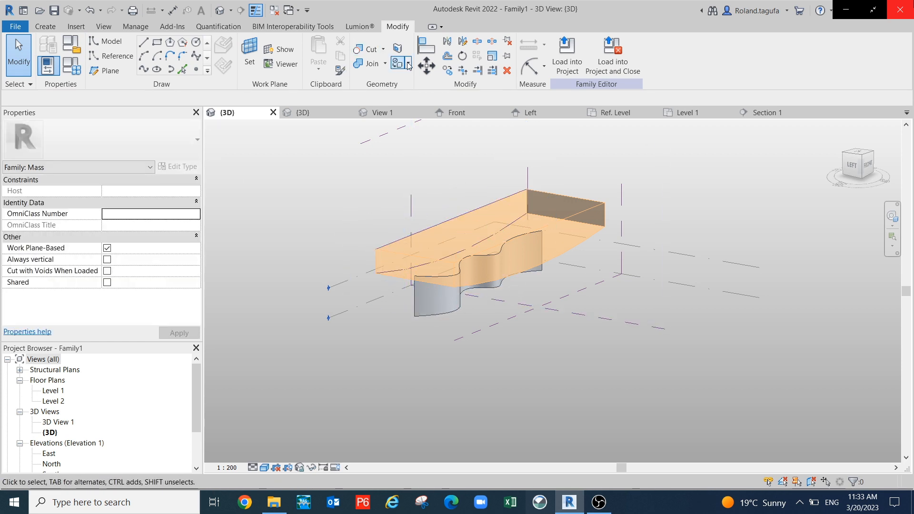
- Cut the curved surface with the new void form, using the surface as the solid geometry and the form as the cutting void
{"action": "left_click", "coordinate": [383, 49]}
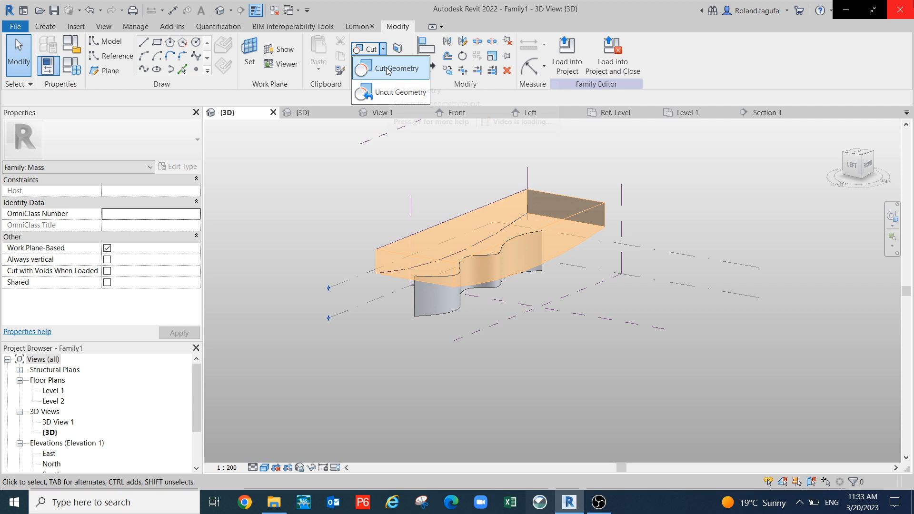
{"action": "left_click", "coordinate": [396, 67]}
{"action": "left_click", "coordinate": [414, 295]}
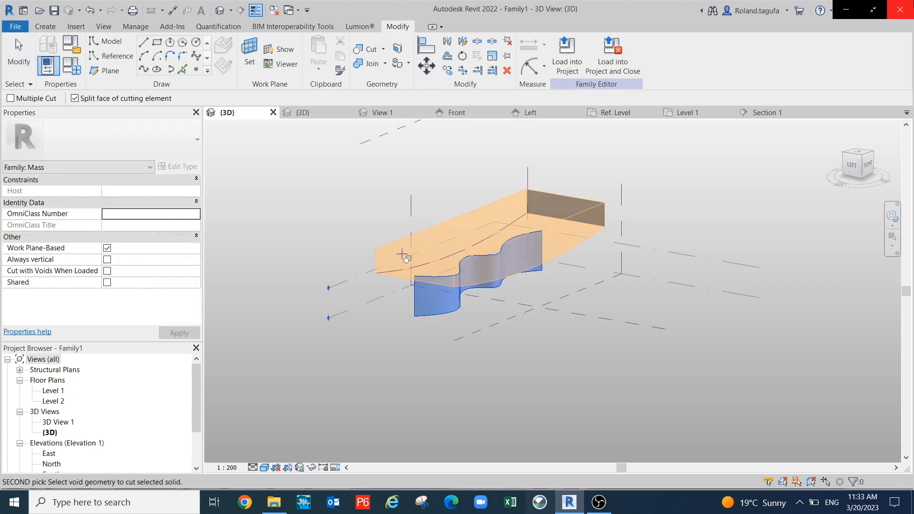
{"action": "left_click", "coordinate": [403, 256]}
{"action": "left_click", "coordinate": [410, 256]}
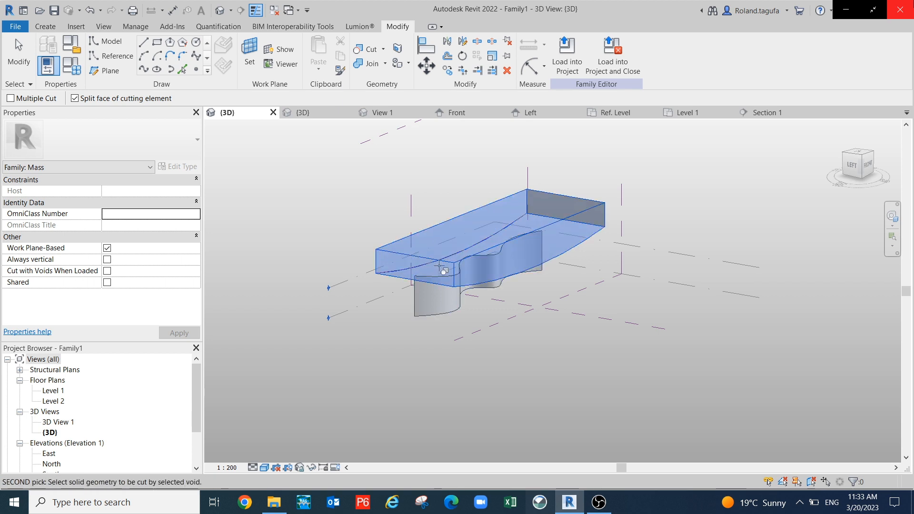
{"action": "left_click", "coordinate": [424, 293]}
{"action": "middle_click_drag", "start_coordinate": [496, 293], "coordinate": [463, 306], "text": "shift"}
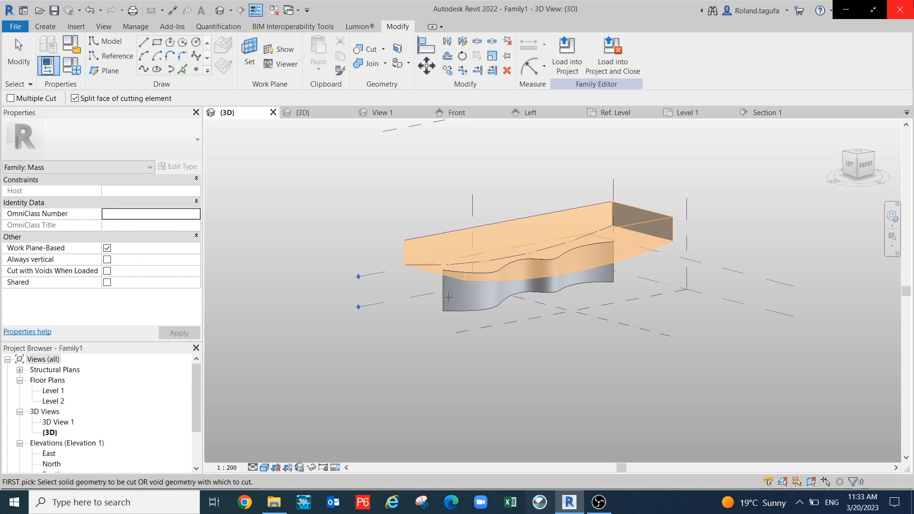
{"action": "left_click", "coordinate": [450, 292]}
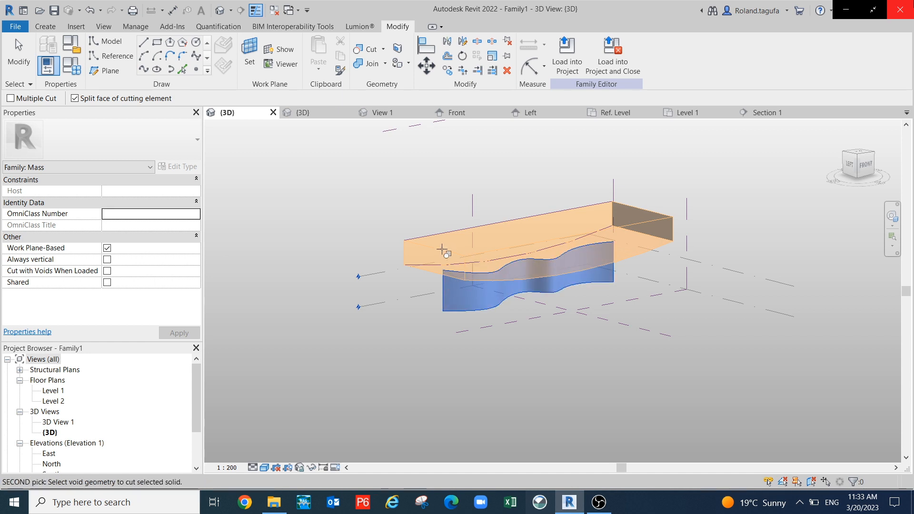
{"action": "scroll", "coordinate": [457, 256], "scroll_direction": "up", "scroll_amount": 1}
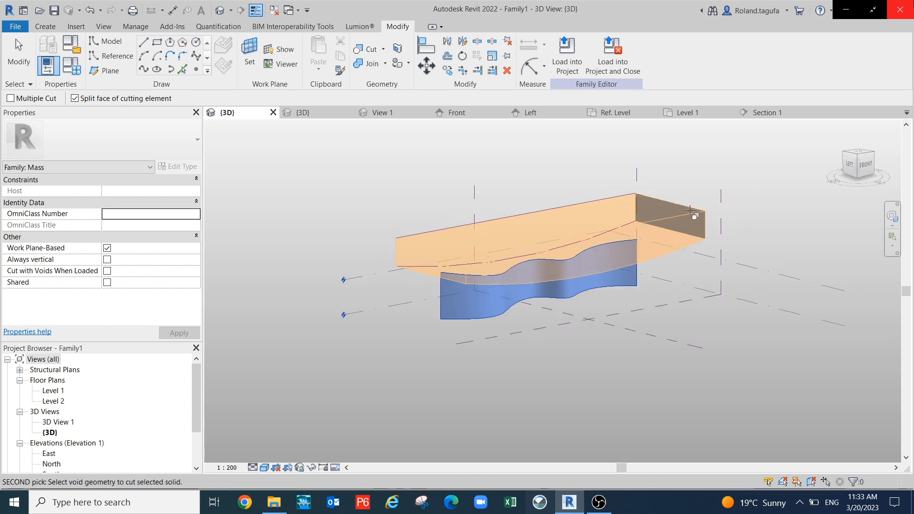
{"action": "left_click", "coordinate": [690, 211]}
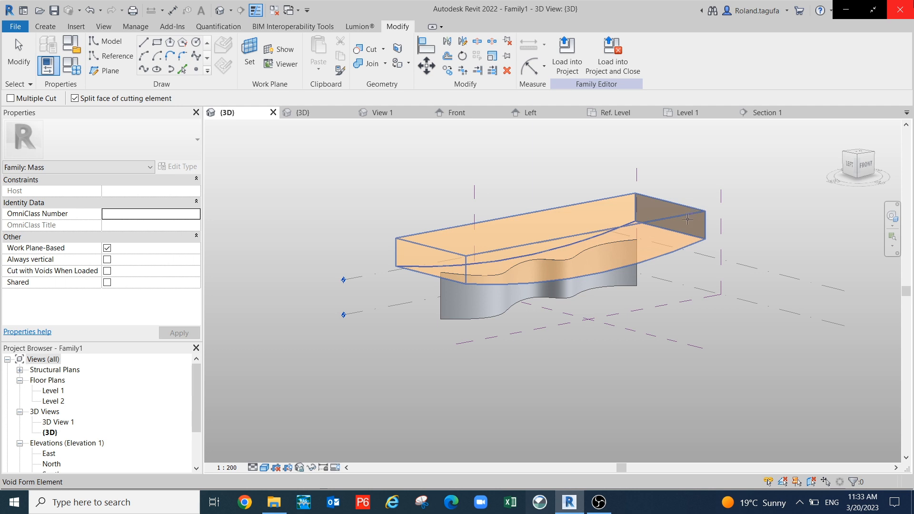
{"action": "left_click", "coordinate": [688, 218]}
{"action": "left_click", "coordinate": [542, 309]}
{"action": "mouse_move", "coordinate": [490, 306]}
{"action": "middle_mouse_down", "text": "shift"}
{"action": "mouse_move", "coordinate": [598, 306]}
{"action": "mouse_move", "coordinate": [680, 255]}
{"action": "mouse_move", "coordinate": [681, 244]}
{"action": "mouse_move", "coordinate": [659, 279]}
{"action": "mouse_move", "coordinate": [580, 298]}
{"action": "mouse_move", "coordinate": [643, 206]}
{"action": "mouse_move", "coordinate": [648, 240]}
{"action": "mouse_move", "coordinate": [579, 293]}
{"action": "middle_mouse_up", "text": "shift"}
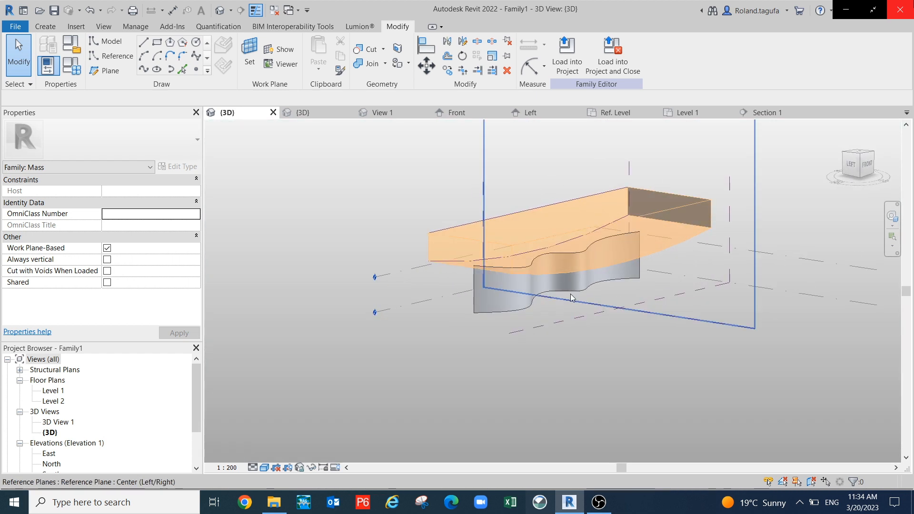
- Raise the curved surface vertically a short distance into the void form and clear the selection
{"action": "scroll", "coordinate": [581, 280], "scroll_direction": "up", "scroll_amount": 2}
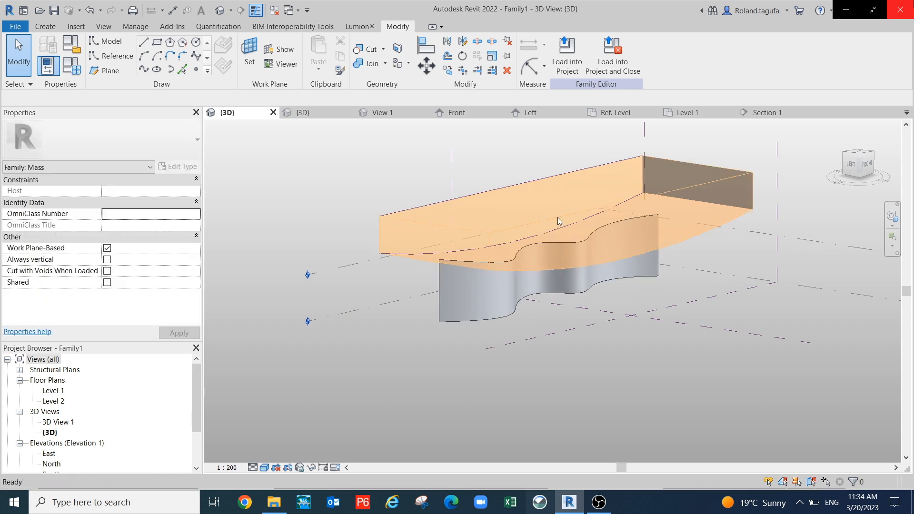
{"action": "scroll", "coordinate": [515, 199], "scroll_direction": "down", "scroll_amount": 2}
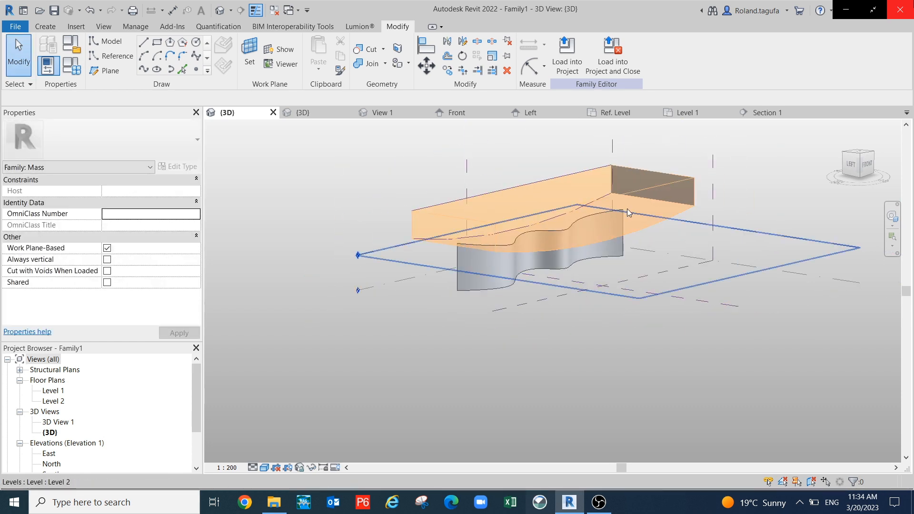
{"action": "scroll", "coordinate": [591, 238], "scroll_direction": "down", "scroll_amount": 2}
{"action": "scroll", "coordinate": [526, 252], "scroll_direction": "up", "scroll_amount": 1}
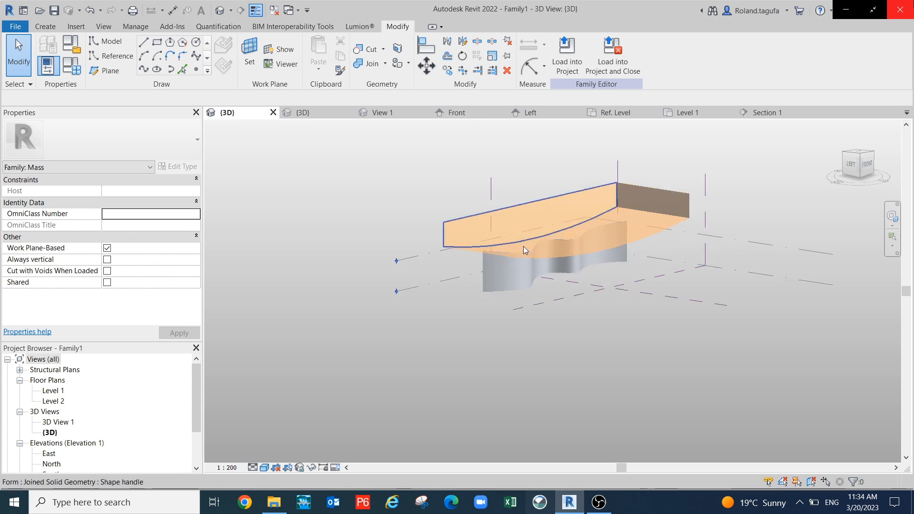
{"action": "left_click", "coordinate": [538, 252]}
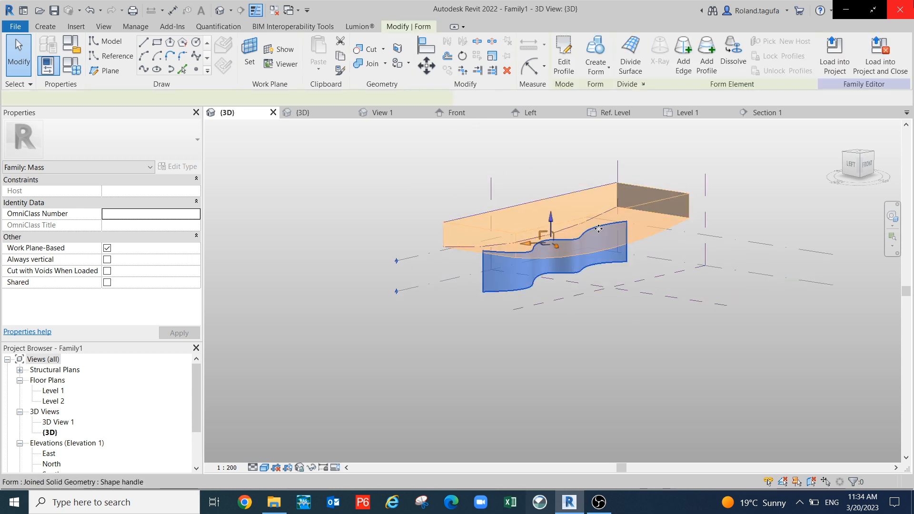
{"action": "left_click", "coordinate": [553, 209]}
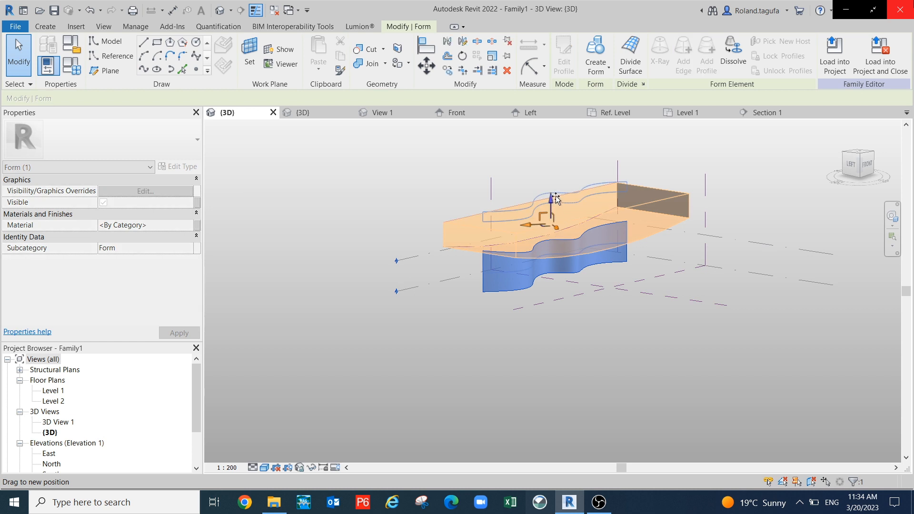
{"action": "left_click_drag", "start_coordinate": [555, 206], "coordinate": [555, 206]}
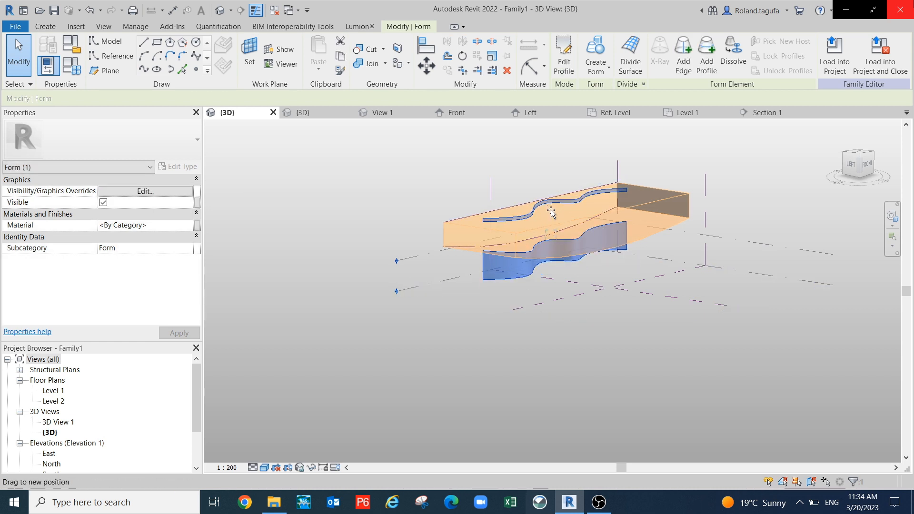
{"action": "left_click", "coordinate": [604, 325]}
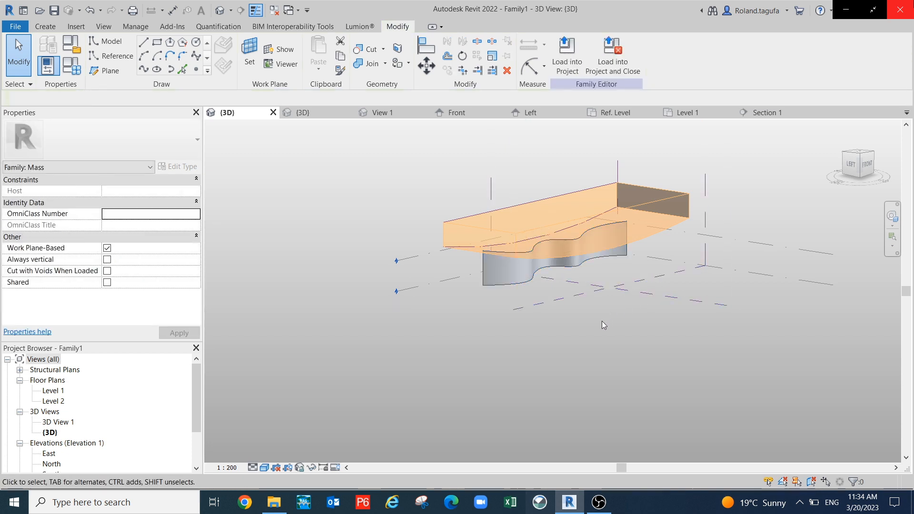
- Inspect the overlap between the void and the curved surface from several sides, and nudge the surface slightly upward
{"action": "middle_click_drag", "start_coordinate": [602, 321], "coordinate": [792, 279], "text": "shift"}
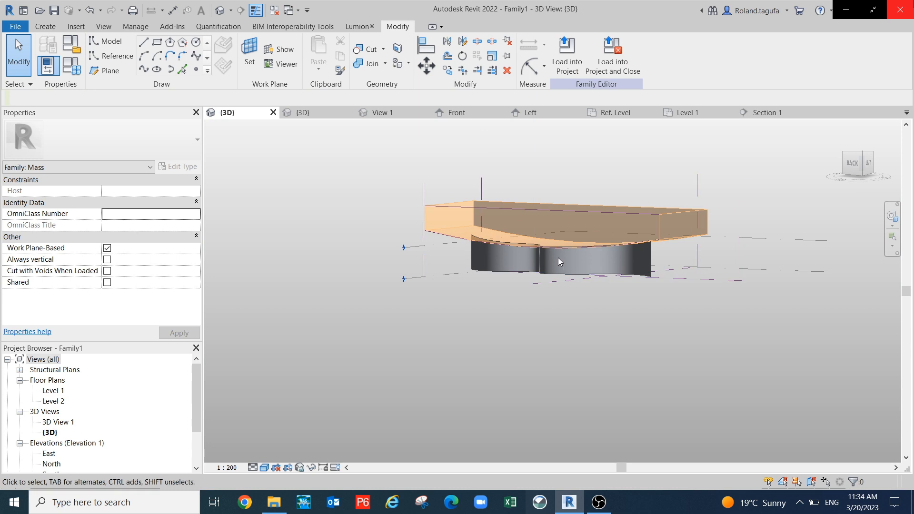
{"action": "middle_click_drag", "start_coordinate": [560, 261], "coordinate": [529, 253], "text": "shift"}
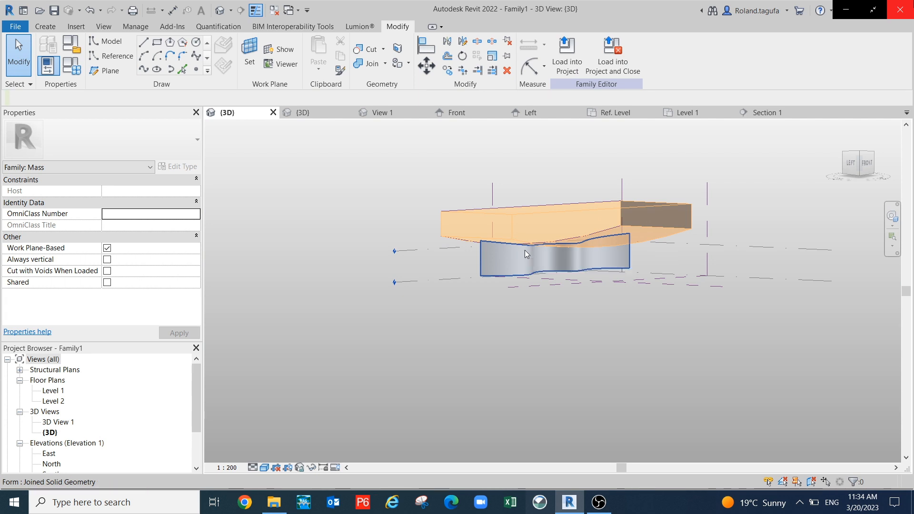
{"action": "mouse_move", "coordinate": [529, 246]}
{"action": "middle_mouse_down"}
{"action": "mouse_move", "coordinate": [528, 311]}
{"action": "mouse_move", "coordinate": [530, 237]}
{"action": "middle_mouse_up"}
{"action": "middle_click_drag", "start_coordinate": [534, 288], "coordinate": [522, 329]}
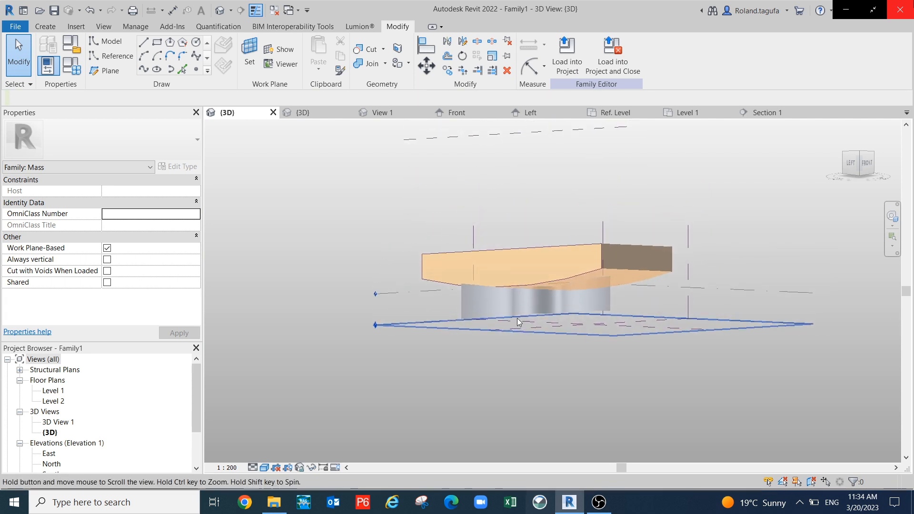
{"action": "middle_click_drag", "start_coordinate": [552, 253], "coordinate": [478, 298], "text": "shift"}
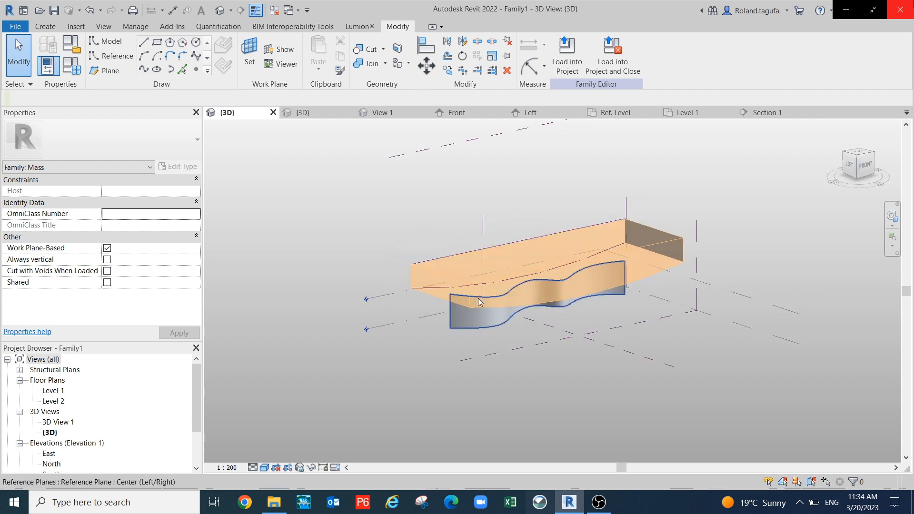
{"action": "left_click", "coordinate": [479, 302]}
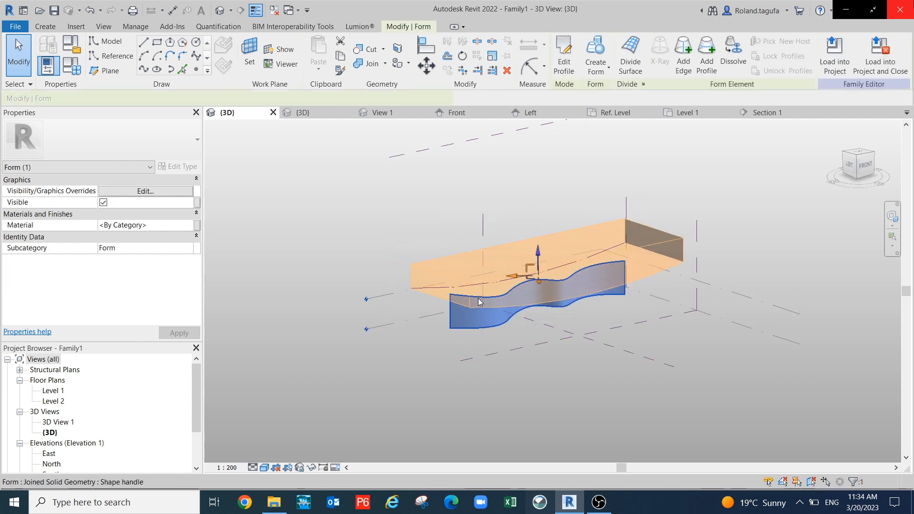
{"action": "left_click_drag", "start_coordinate": [540, 259], "coordinate": [538, 251]}
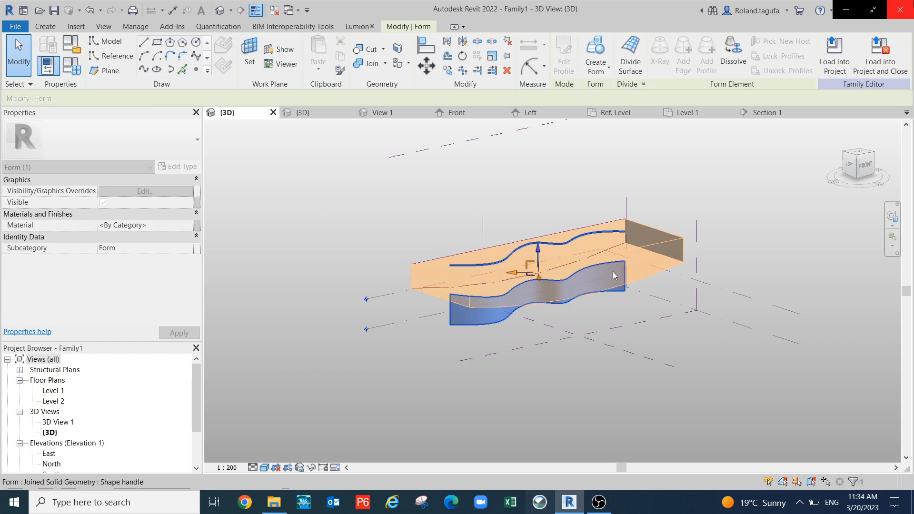
- Adjust the height of the curved surface, raising it until a thin strip of it extends past the void form's cut region
{"action": "middle_click_drag", "start_coordinate": [620, 355], "coordinate": [597, 333]}
{"action": "scroll", "coordinate": [597, 333], "scroll_direction": "down", "scroll_amount": 1}
{"action": "mouse_move", "coordinate": [502, 379]}
{"action": "middle_mouse_down"}
{"action": "mouse_move", "coordinate": [535, 374]}
{"action": "mouse_move", "coordinate": [547, 321]}
{"action": "mouse_move", "coordinate": [482, 433]}
{"action": "mouse_move", "coordinate": [500, 380]}
{"action": "middle_mouse_up"}
{"action": "left_click_drag", "start_coordinate": [491, 305], "coordinate": [492, 304]}
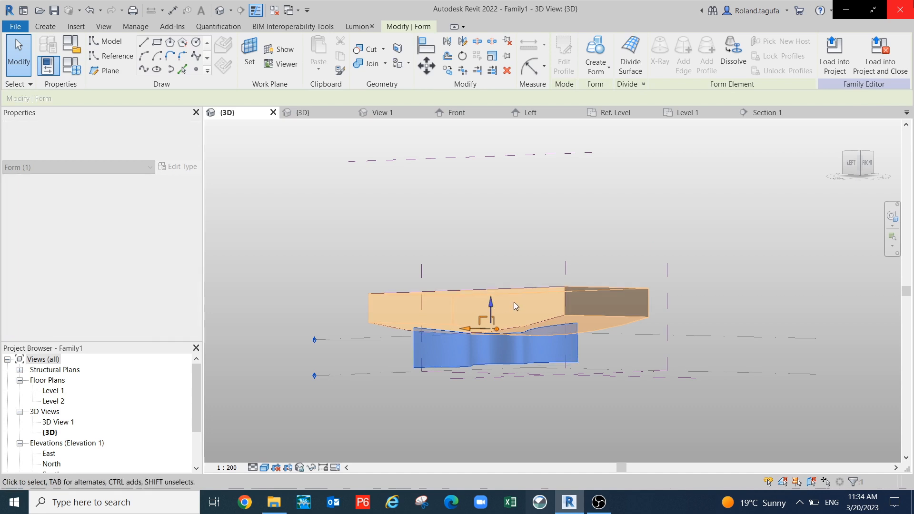
{"action": "middle_click_drag", "start_coordinate": [578, 389], "coordinate": [561, 450], "text": "shift"}
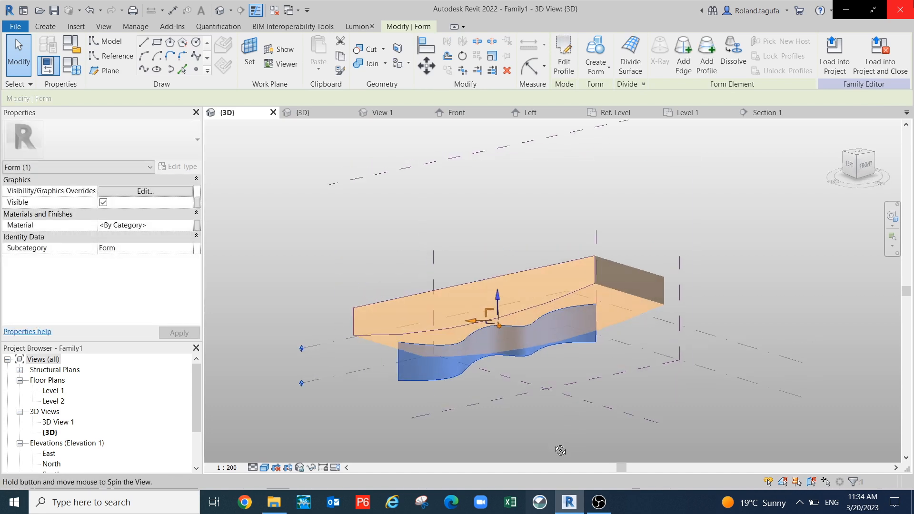
{"action": "scroll", "coordinate": [492, 335], "scroll_direction": "up", "scroll_amount": 1}
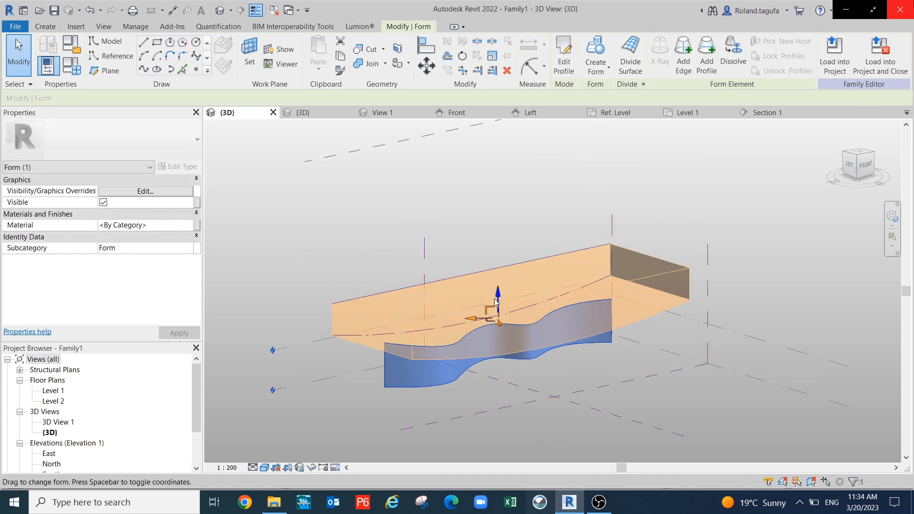
{"action": "left_click_drag", "start_coordinate": [498, 296], "coordinate": [496, 287]}
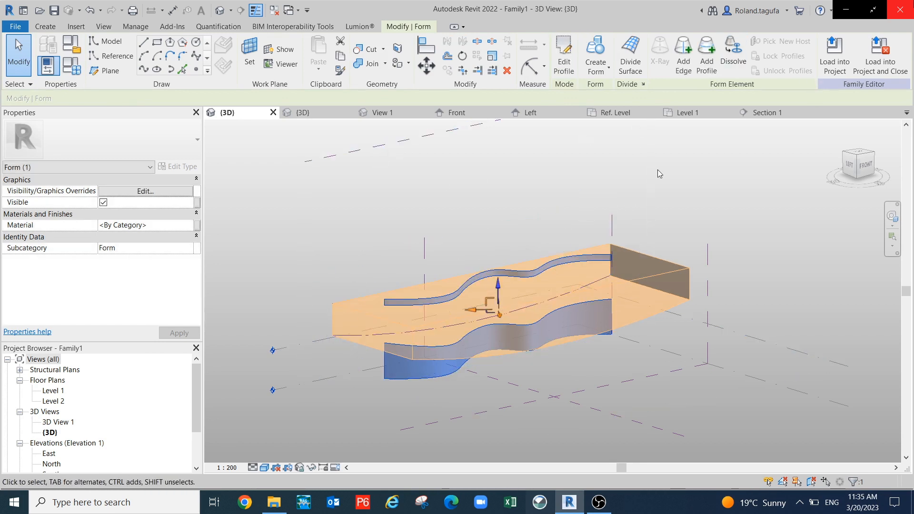
{"action": "left_click", "coordinate": [632, 252]}
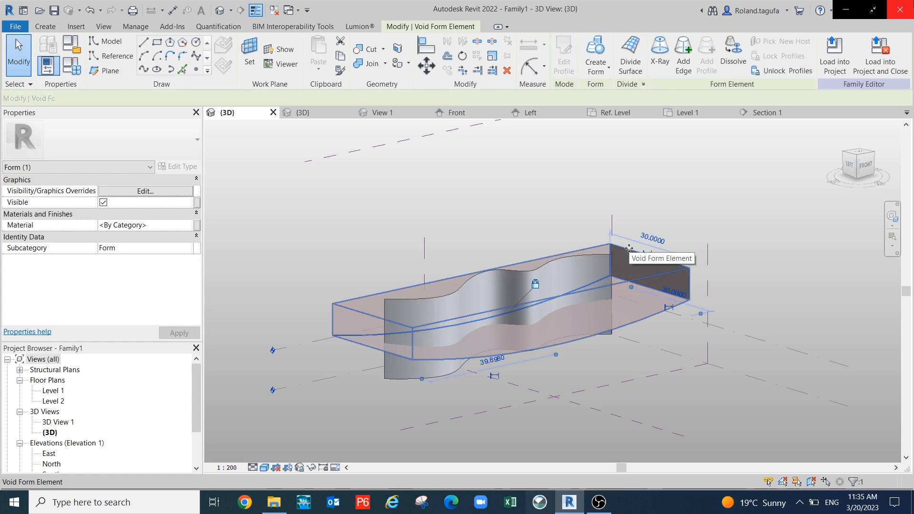
{"action": "key", "text": "Escape"}
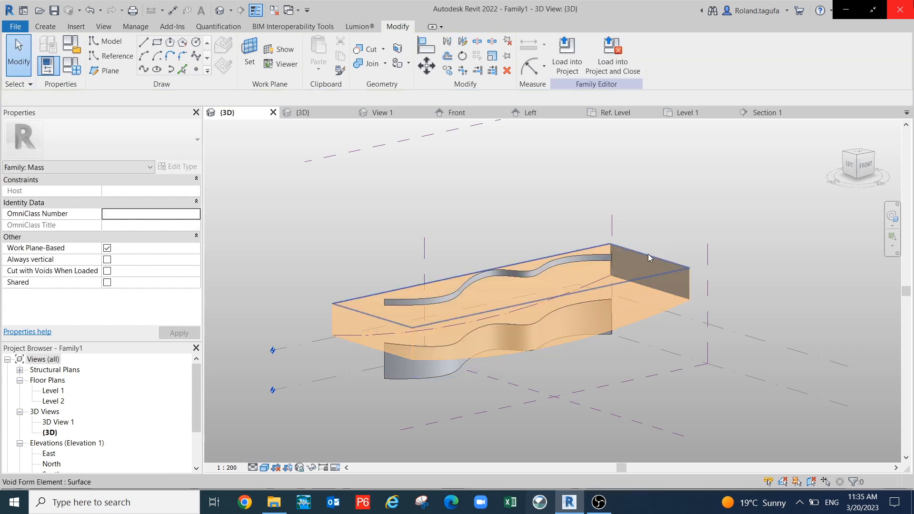
{"action": "left_click", "coordinate": [614, 243]}
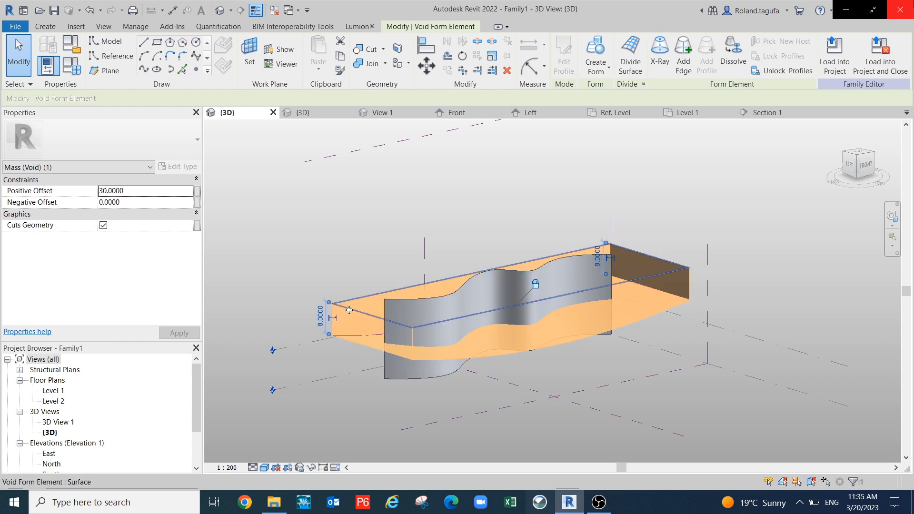
{"action": "key", "text": "Escape"}
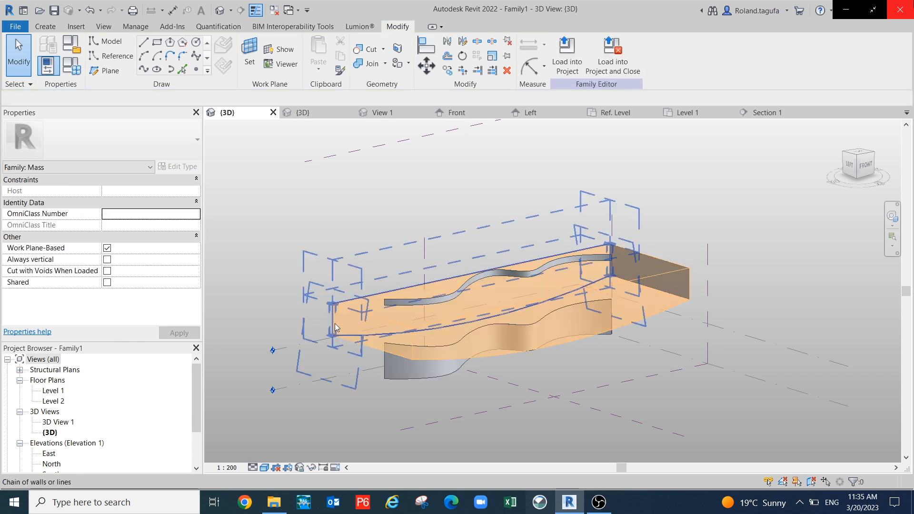
{"action": "key", "text": "Tab"}
{"action": "key", "text": "Tab"}
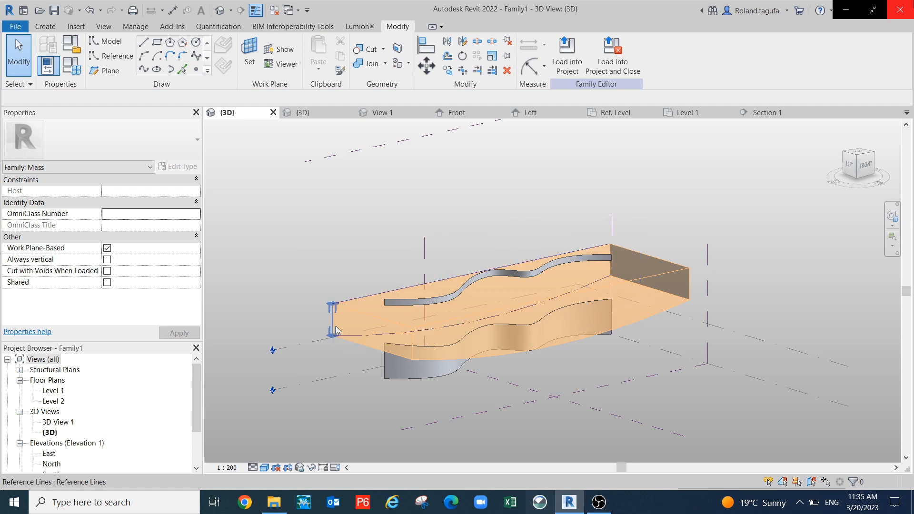
{"action": "key", "text": "Tab"}
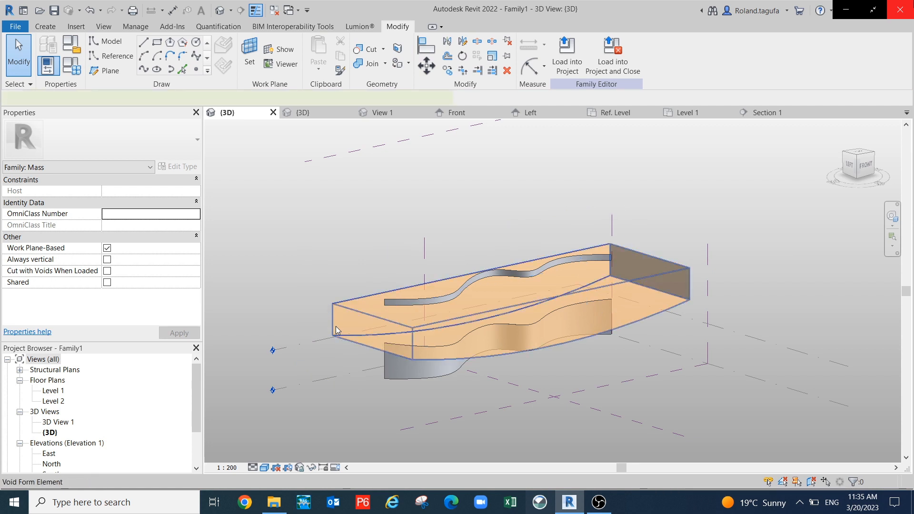
{"action": "left_click", "coordinate": [336, 330]}
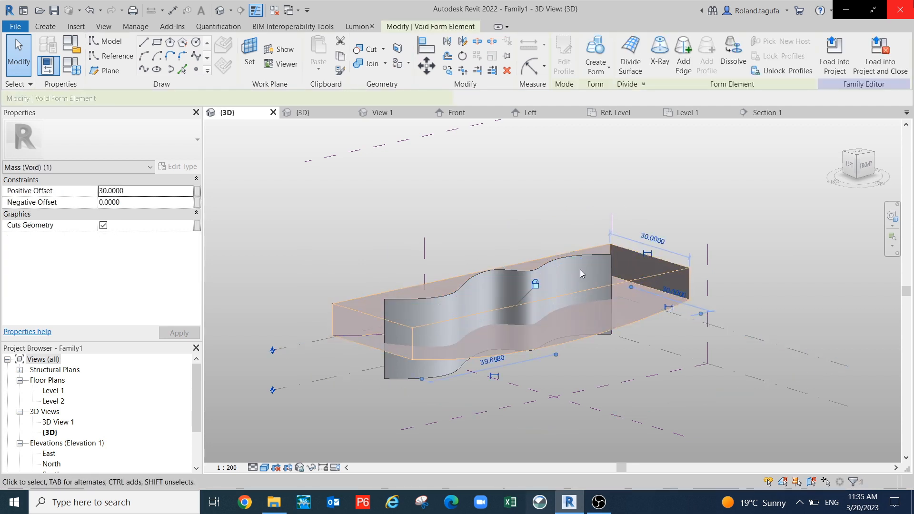
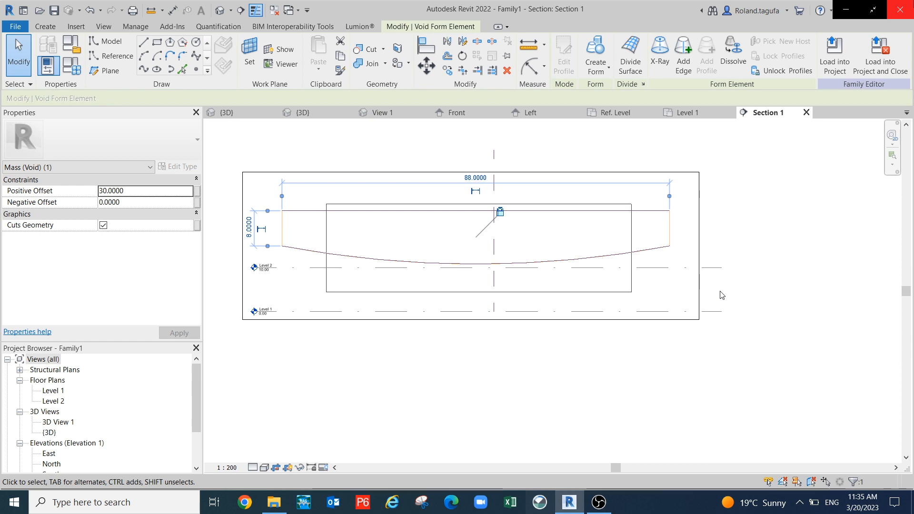
- In Section 1, select the whole chain of void profile reference lines and nudge it up four increments
{"action": "scroll", "coordinate": [296, 251], "scroll_direction": "down", "scroll_amount": 1}
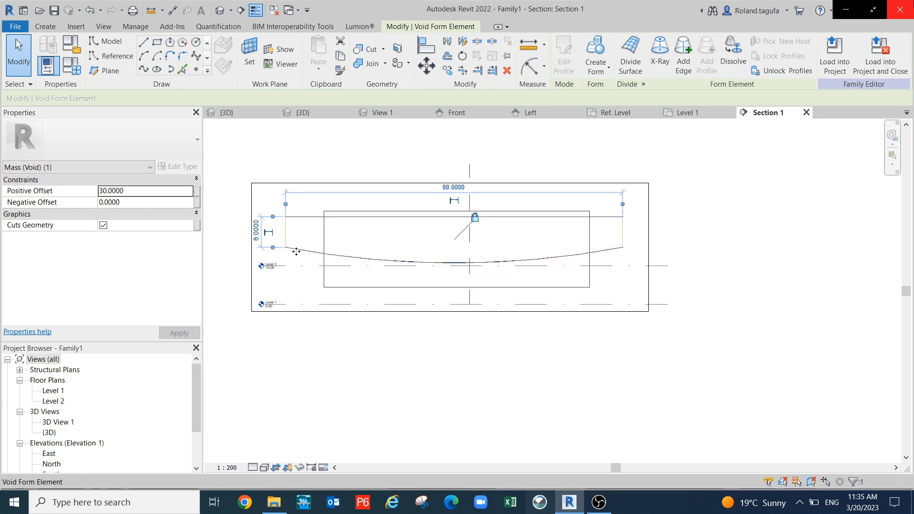
{"action": "key", "text": "Escape"}
{"action": "scroll", "coordinate": [288, 238], "scroll_direction": "up", "scroll_amount": 3}
{"action": "key", "text": "Tab"}
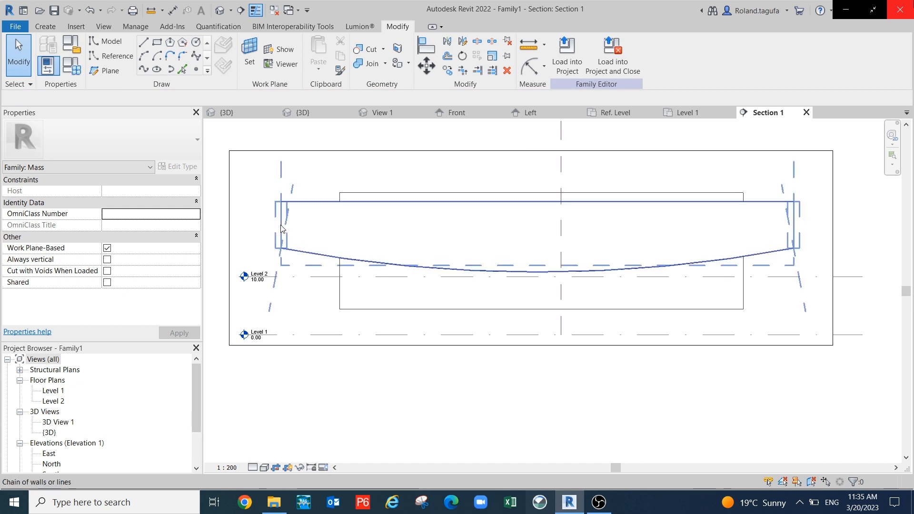
{"action": "left_click", "coordinate": [281, 225]}
{"action": "key", "text": "Up"}
{"action": "key", "text": "Up"}
{"action": "key", "text": "Up"}
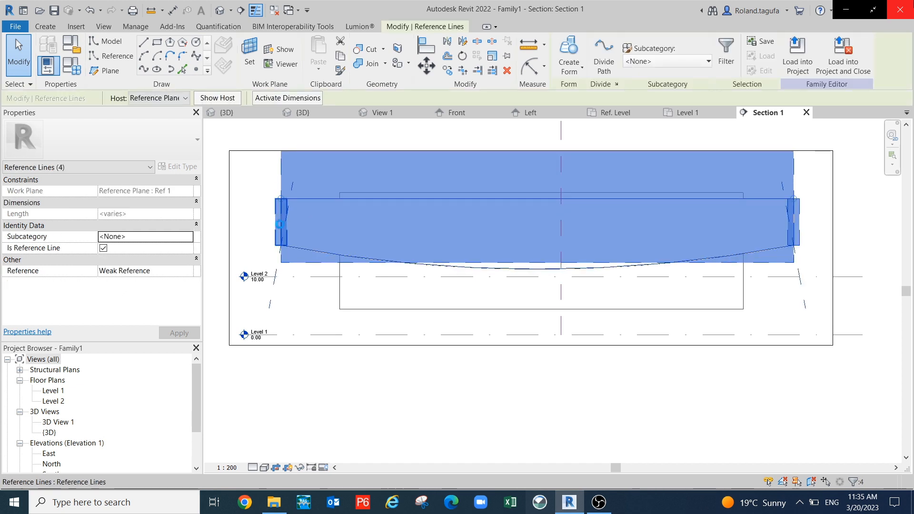
{"action": "key", "text": "Up"}
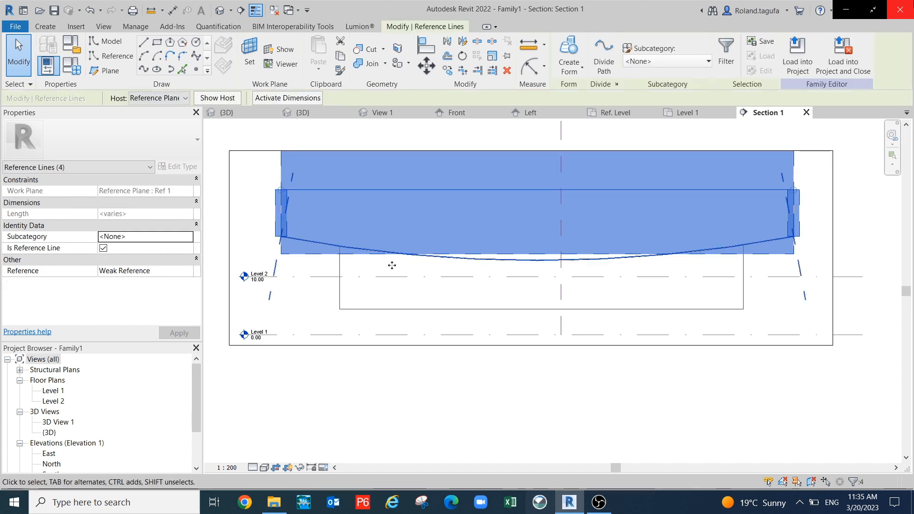
- In the 3D view, cut the curved surface with the raised void form, picking the surface as the solid first
{"action": "left_click", "coordinate": [233, 113]}
{"action": "scroll", "coordinate": [519, 342], "scroll_direction": "up", "scroll_amount": 3}
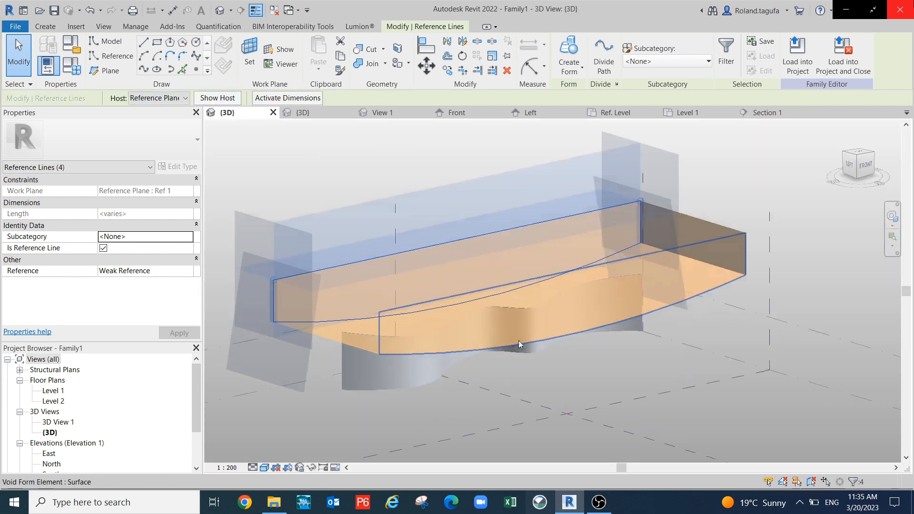
{"action": "middle_click_drag", "start_coordinate": [542, 335], "coordinate": [552, 310]}
{"action": "middle_click_drag", "start_coordinate": [566, 366], "coordinate": [531, 327], "text": "shift"}
{"action": "middle_click_drag", "start_coordinate": [410, 336], "coordinate": [467, 314], "text": "shift"}
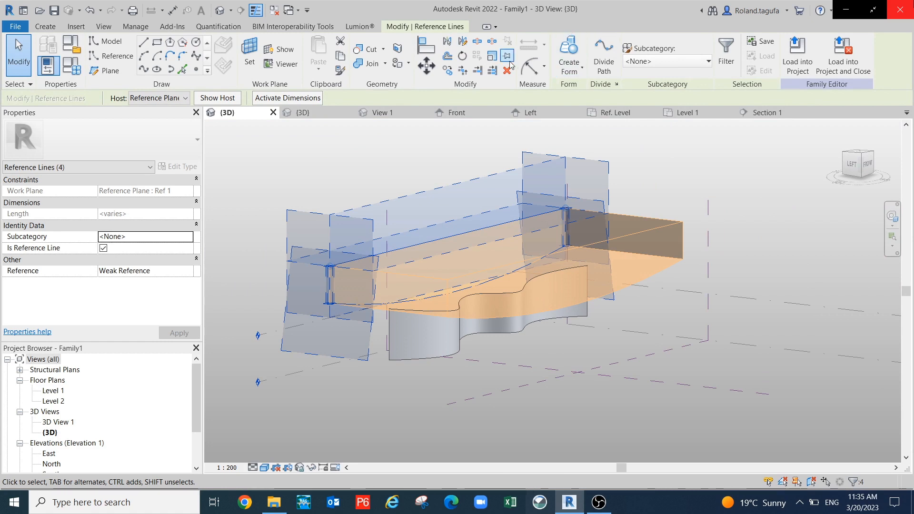
{"action": "left_click", "coordinate": [383, 49]}
{"action": "left_click", "coordinate": [376, 66]}
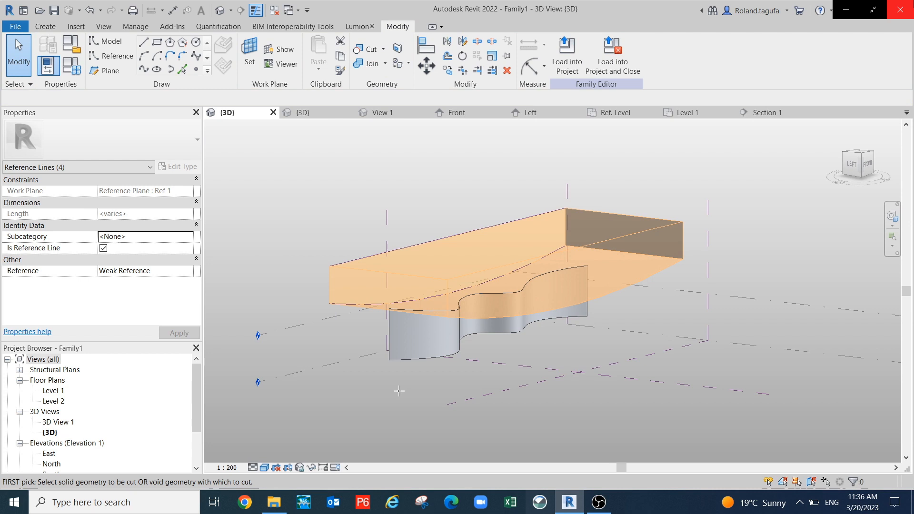
{"action": "left_click", "coordinate": [391, 347]}
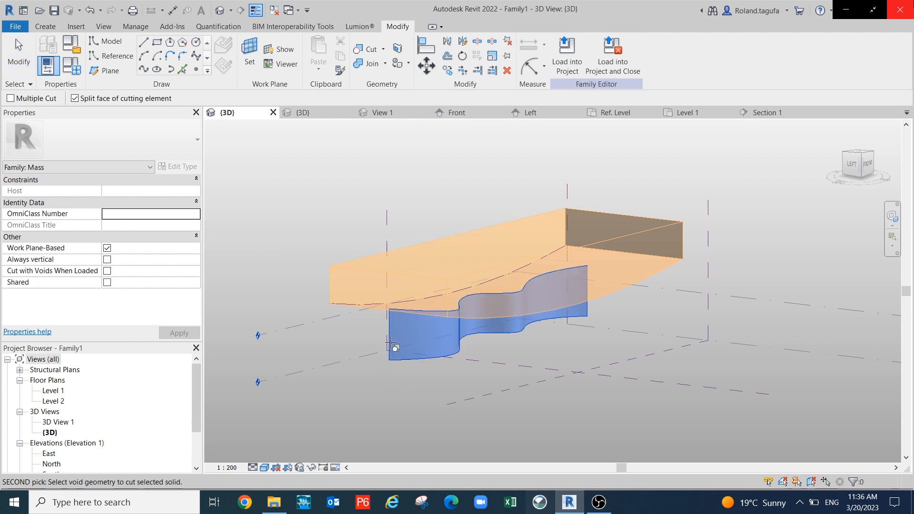
{"action": "left_click", "coordinate": [363, 275]}
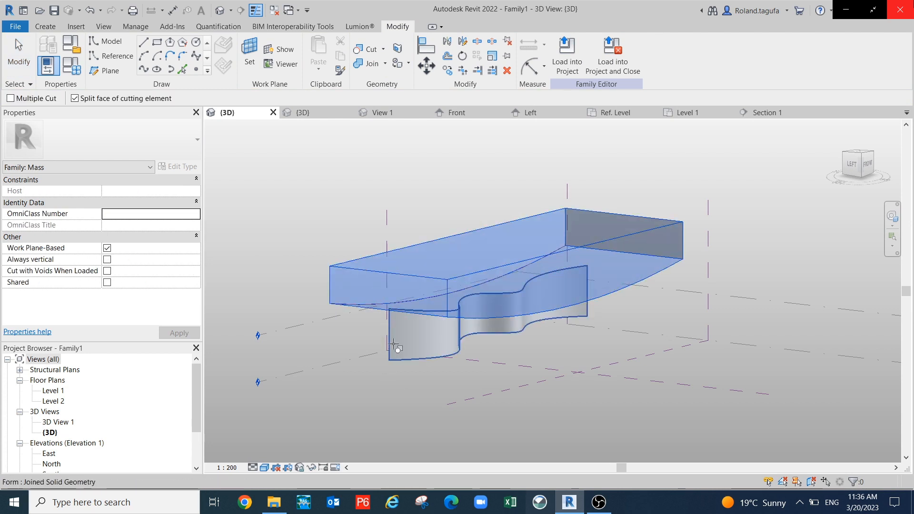
- Try the same surface-and-void cut again in Section 1, end the command and check the cut edge in 3D
{"action": "middle_click_drag", "start_coordinate": [524, 366], "coordinate": [725, 307], "text": "shift"}
{"action": "left_click", "coordinate": [769, 113]}
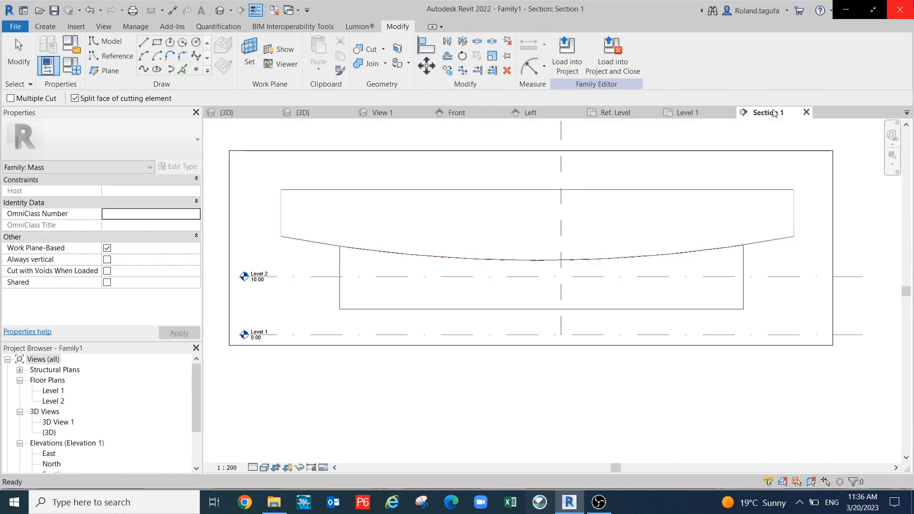
{"action": "left_click", "coordinate": [339, 264]}
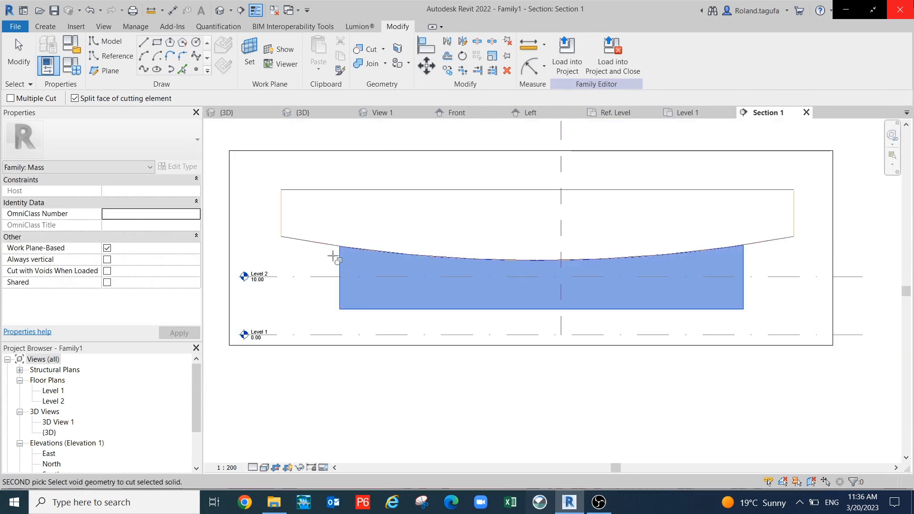
{"action": "left_click", "coordinate": [310, 191]}
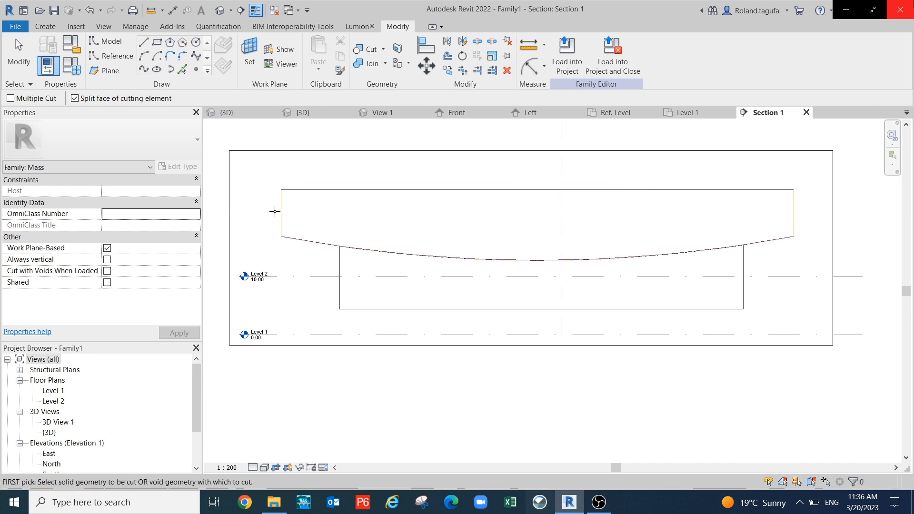
{"action": "scroll", "coordinate": [339, 220], "scroll_direction": "down", "scroll_amount": 2}
{"action": "scroll", "coordinate": [339, 220], "scroll_direction": "down", "scroll_amount": 1}
{"action": "key", "text": "Escape"}
{"action": "middle_click_drag", "start_coordinate": [428, 323], "coordinate": [520, 410]}
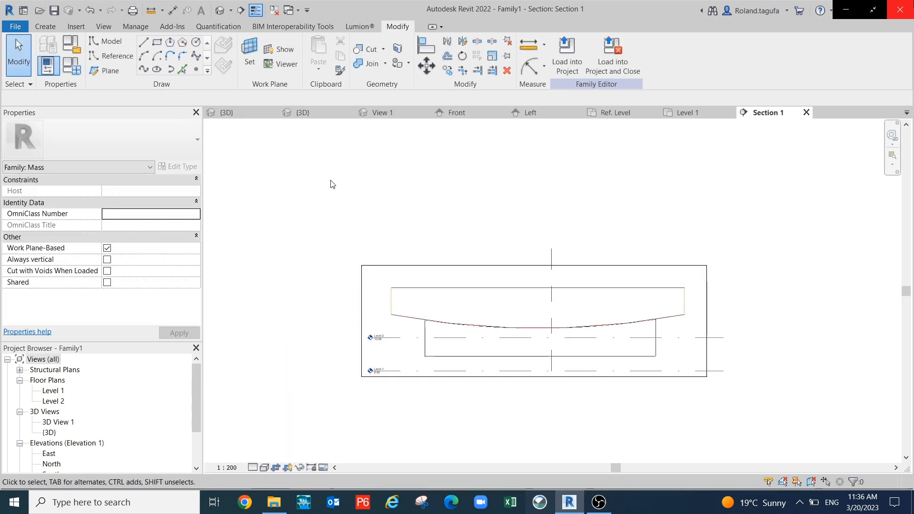
{"action": "left_click", "coordinate": [250, 116]}
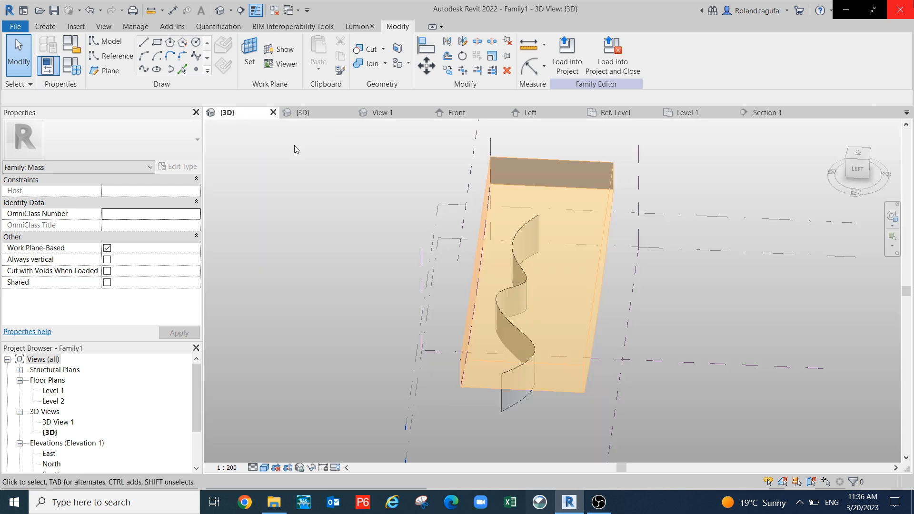
{"action": "middle_click_drag", "start_coordinate": [560, 342], "coordinate": [419, 331], "text": "shift"}
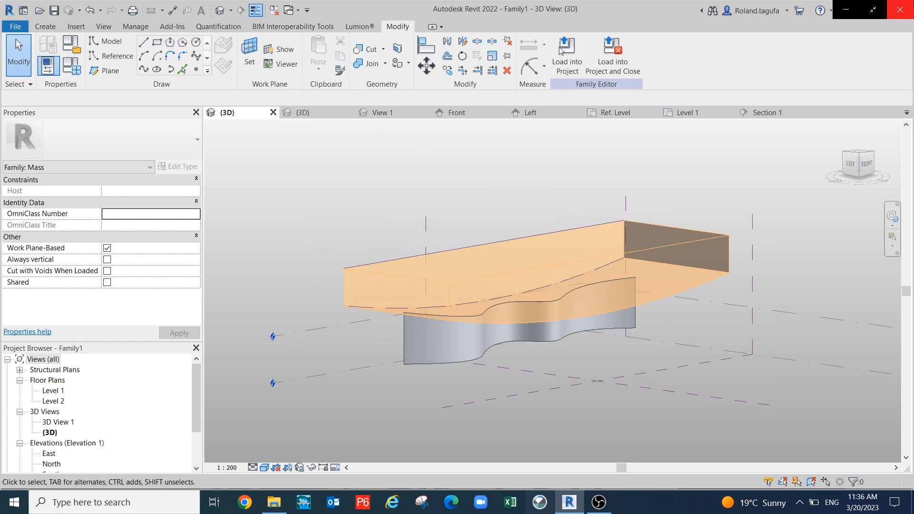
{"action": "scroll", "coordinate": [498, 137], "scroll_direction": "down", "scroll_amount": 4}
{"action": "middle_click_drag", "start_coordinate": [555, 318], "coordinate": [456, 197], "text": "shift"}
{"action": "left_click", "coordinate": [413, 253]}
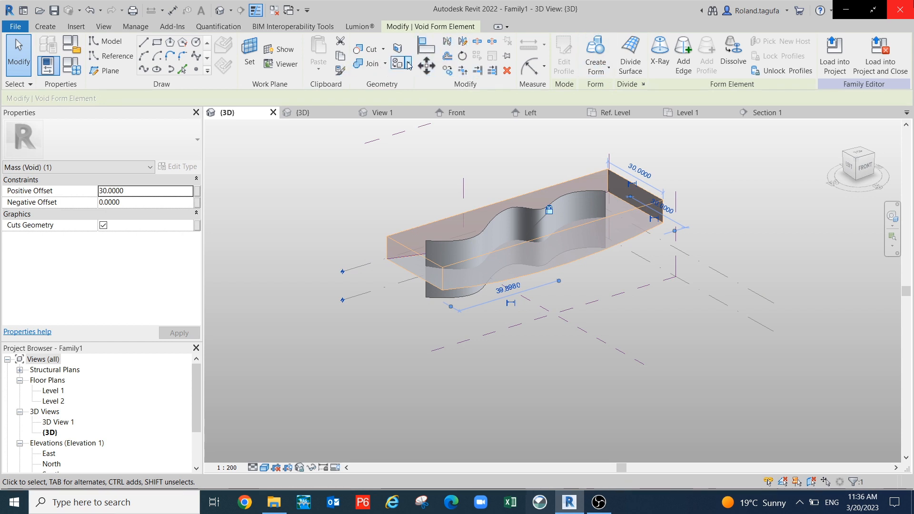
{"action": "left_click", "coordinate": [369, 50]}
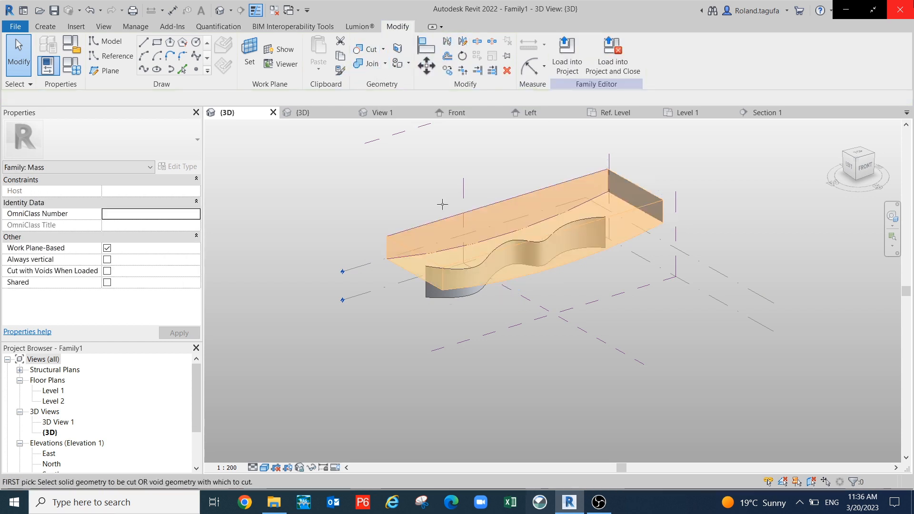
{"action": "left_click", "coordinate": [424, 293]}
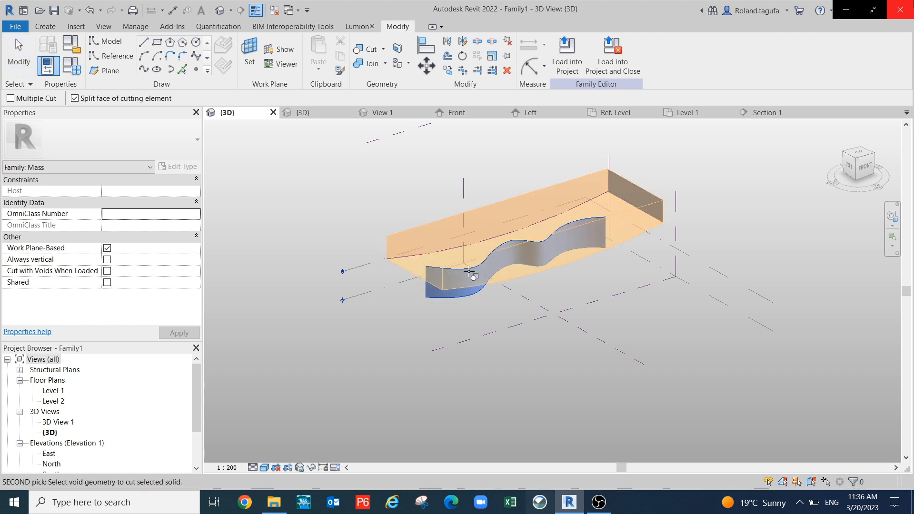
{"action": "middle_click_drag", "start_coordinate": [550, 296], "coordinate": [495, 218], "text": "shift"}
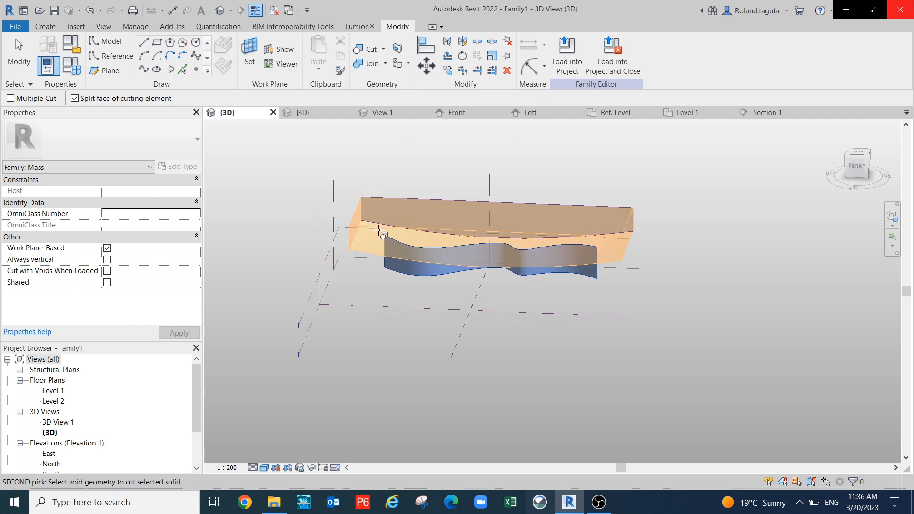
{"action": "key", "text": "Escape"}
{"action": "key", "text": "Escape"}
- Delete the Ref 1 profile reference lines and the void form above the curved surface
{"action": "middle_click_drag", "start_coordinate": [420, 298], "coordinate": [431, 271]}
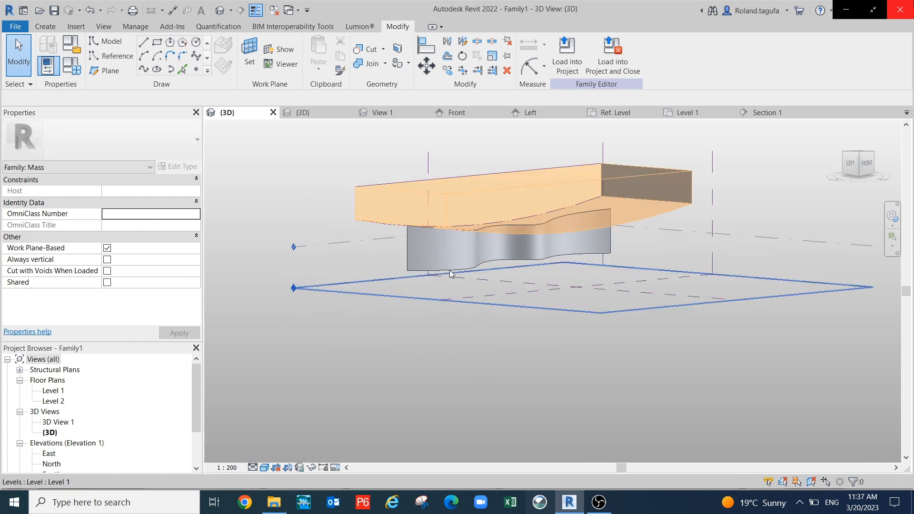
{"action": "left_click", "coordinate": [450, 275]}
{"action": "key", "text": "Escape"}
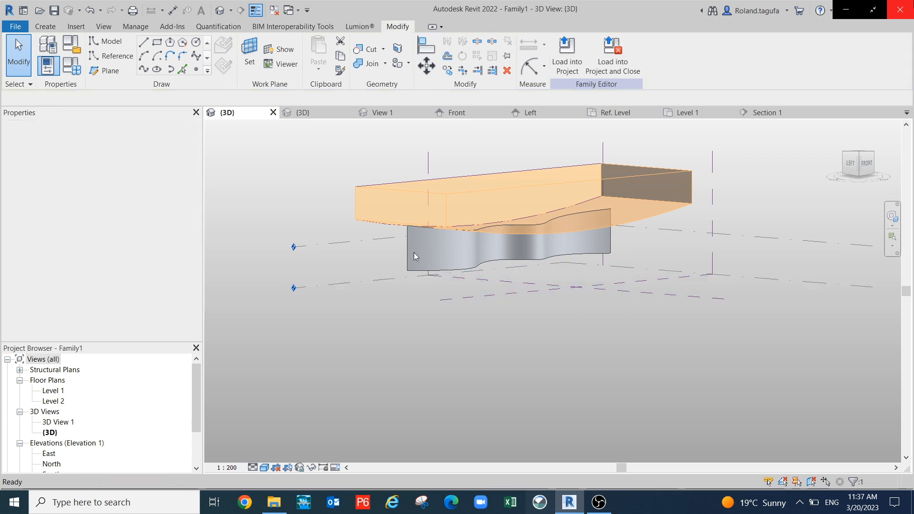
{"action": "left_click", "coordinate": [445, 213]}
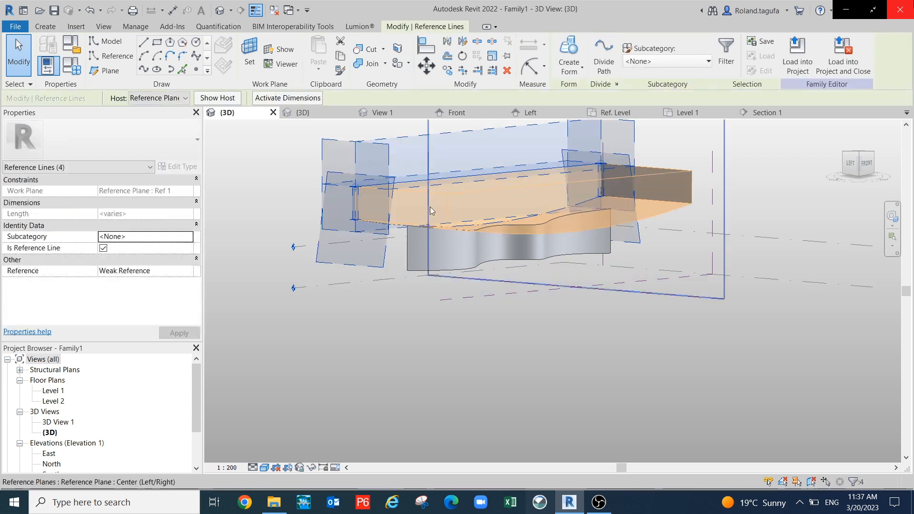
{"action": "key", "text": "Delete"}
{"action": "scroll", "coordinate": [486, 259], "scroll_direction": "down", "scroll_amount": 1}
{"action": "middle_click_drag", "start_coordinate": [495, 196], "coordinate": [355, 288]}
{"action": "left_click", "coordinate": [419, 302]}
{"action": "scroll", "coordinate": [415, 303], "scroll_direction": "up", "scroll_amount": 1}
- Delete the curved spline-based surface form from the mass family
{"action": "left_click", "coordinate": [350, 330]}
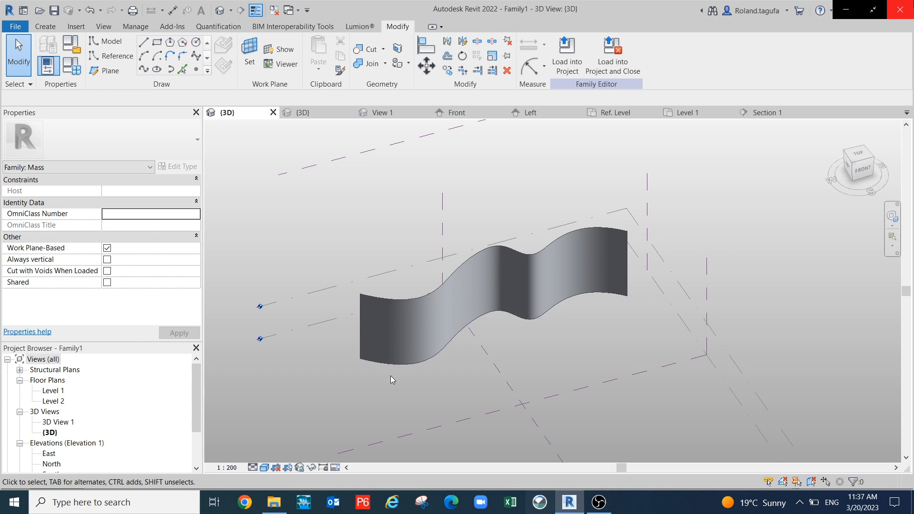
{"action": "key", "text": "Tab"}
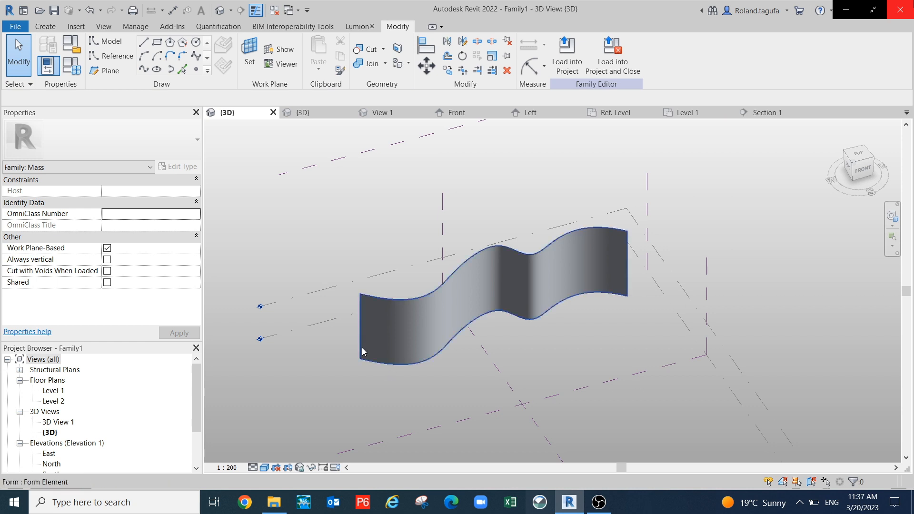
{"action": "left_click", "coordinate": [414, 326]}
{"action": "key", "text": "Delete"}
- Draw a wavy open spline reference line about 64 long on Level 1 in the 3D view
{"action": "scroll", "coordinate": [473, 302], "scroll_direction": "down", "scroll_amount": 1}
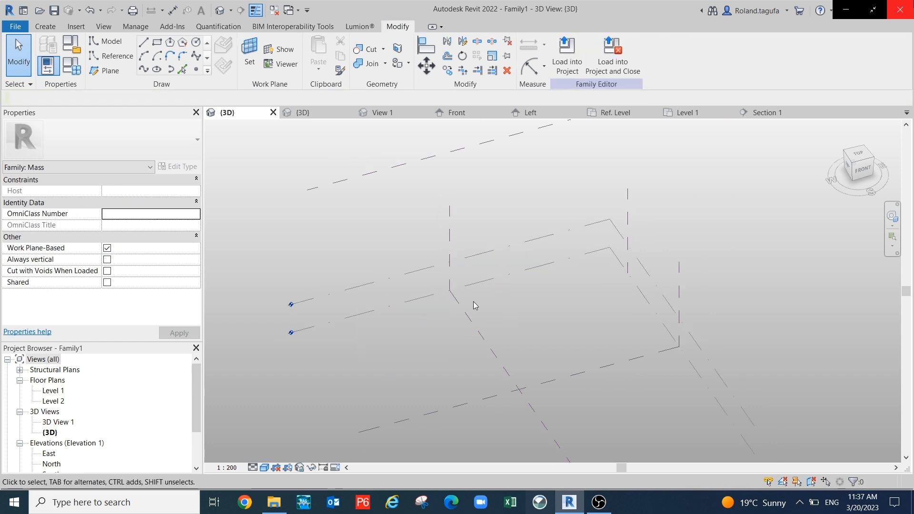
{"action": "middle_click_drag", "start_coordinate": [479, 353], "coordinate": [537, 313], "text": "shift"}
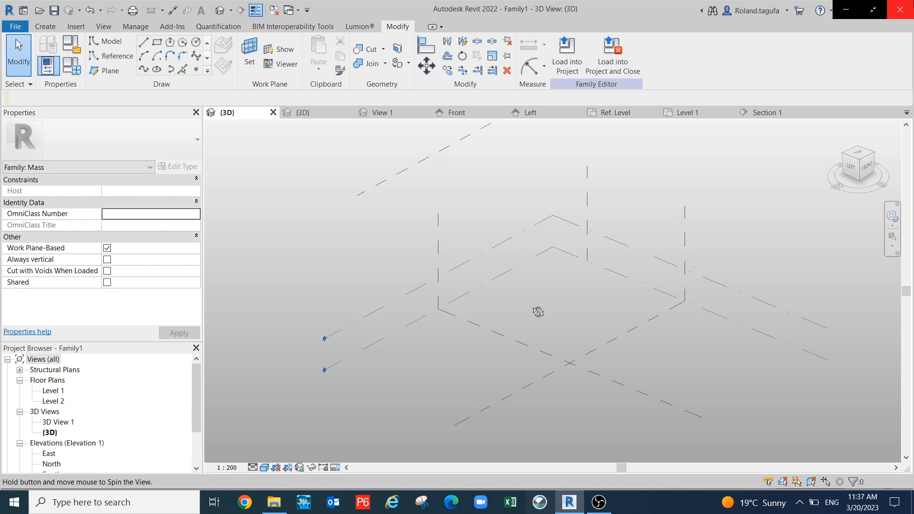
{"action": "left_click", "coordinate": [367, 352]}
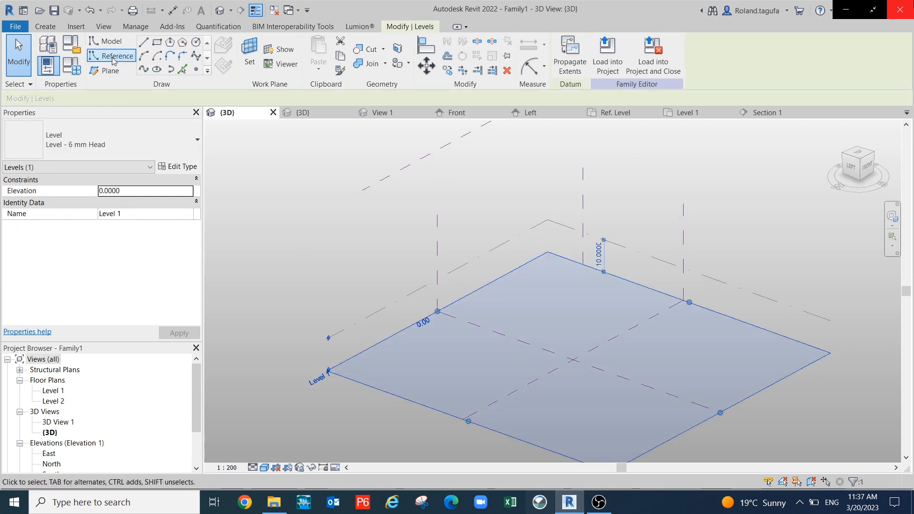
{"action": "left_click", "coordinate": [95, 55]}
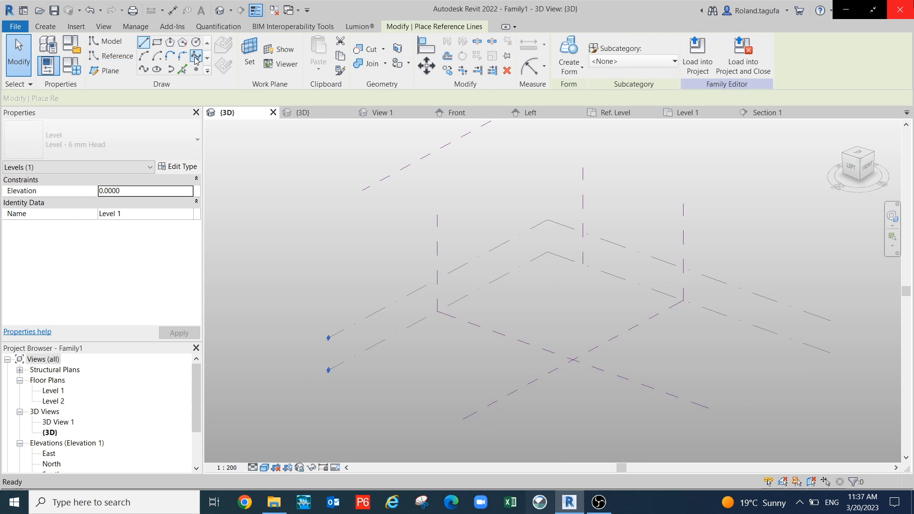
{"action": "left_click", "coordinate": [425, 380]}
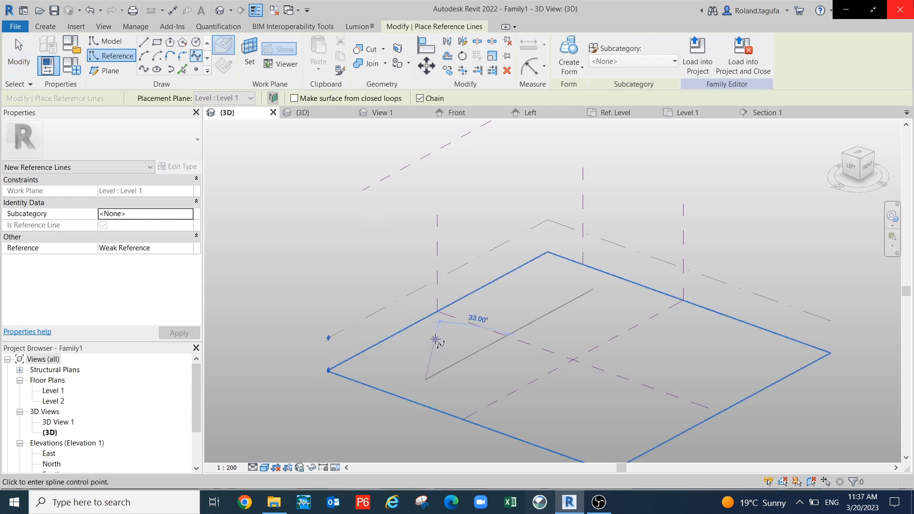
{"action": "key", "text": "Escape"}
{"action": "left_click", "coordinate": [454, 357]}
{"action": "left_click", "coordinate": [464, 331]}
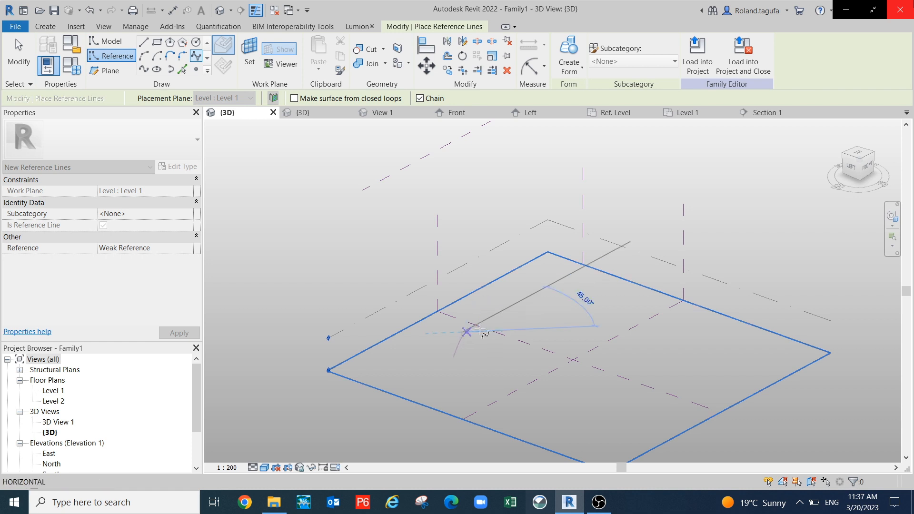
{"action": "left_click", "coordinate": [518, 294]}
{"action": "left_click", "coordinate": [550, 311]}
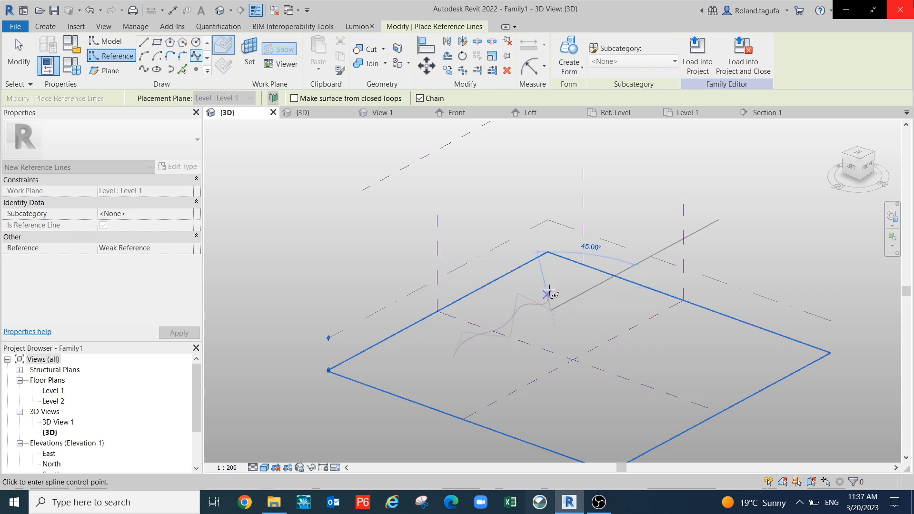
{"action": "left_click", "coordinate": [545, 281]}
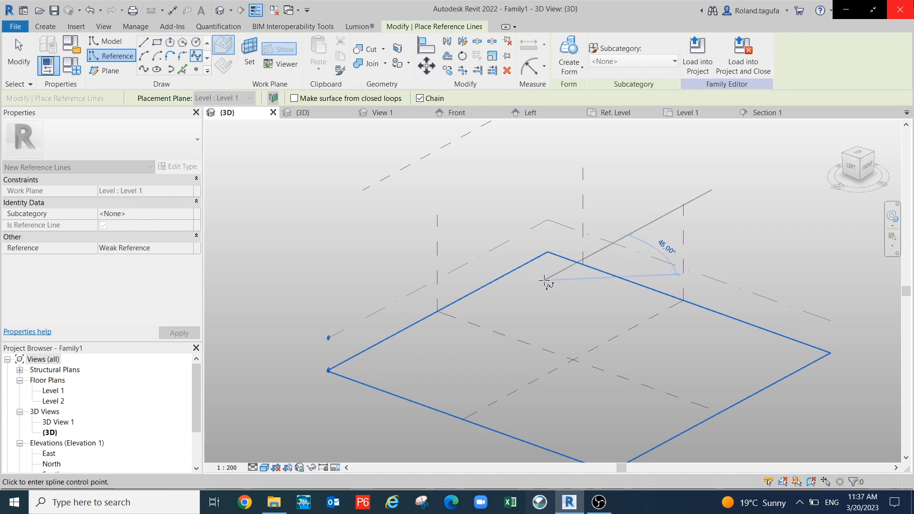
{"action": "left_click", "coordinate": [576, 281]}
{"action": "key", "text": "Escape"}
{"action": "key", "text": "Escape"}
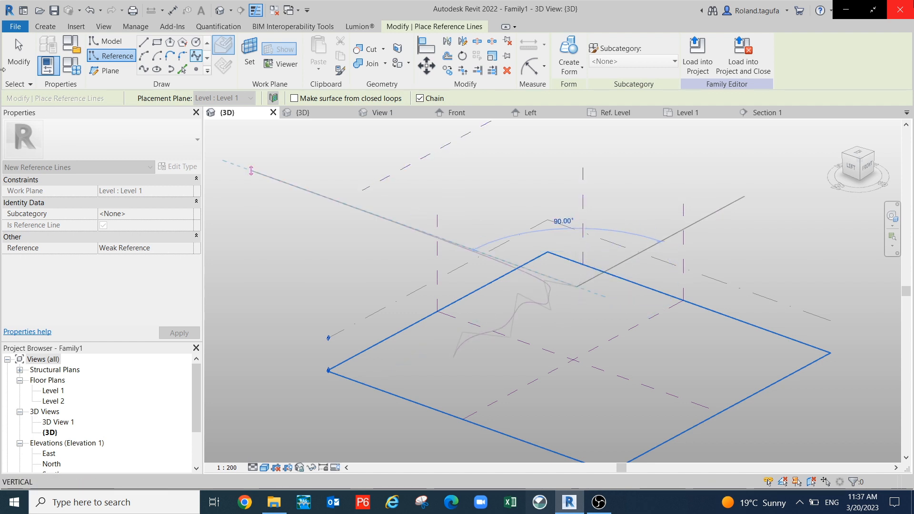
- Create a vertical surface form from the spline reference line and inspect it in 3D
{"action": "left_click", "coordinate": [514, 323]}
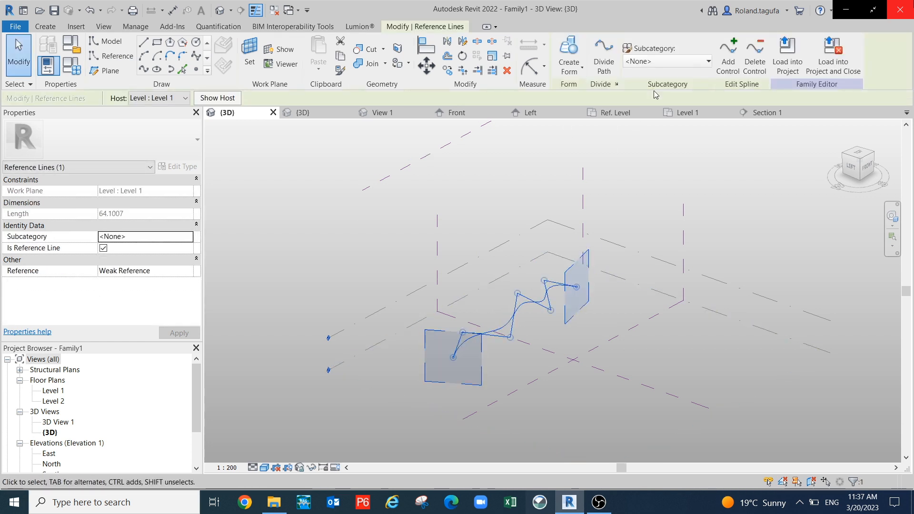
{"action": "left_click", "coordinate": [569, 53]}
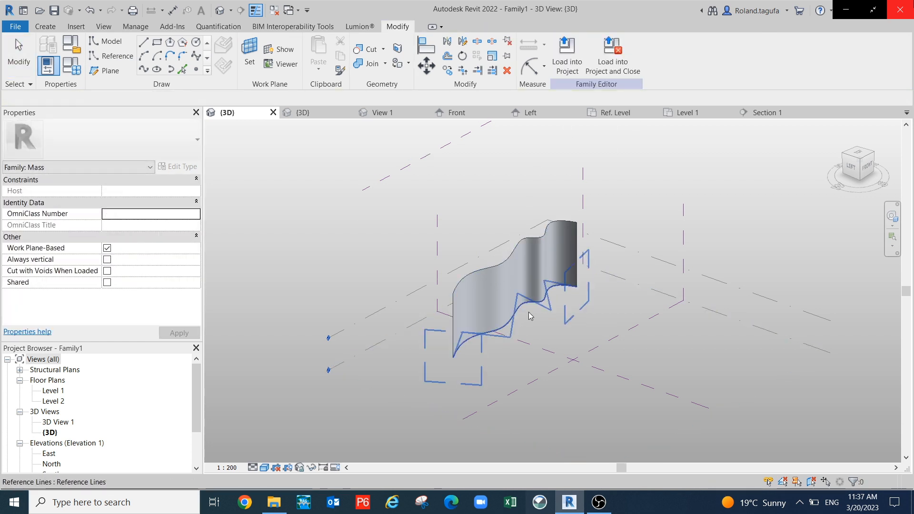
{"action": "scroll", "coordinate": [574, 333], "scroll_direction": "down", "scroll_amount": 3}
{"action": "mouse_move", "coordinate": [574, 333]}
{"action": "middle_mouse_down", "text": "shift"}
{"action": "mouse_move", "coordinate": [465, 269]}
{"action": "mouse_move", "coordinate": [508, 326]}
{"action": "mouse_move", "coordinate": [513, 307]}
{"action": "mouse_move", "coordinate": [598, 338]}
{"action": "middle_mouse_up", "text": "shift"}
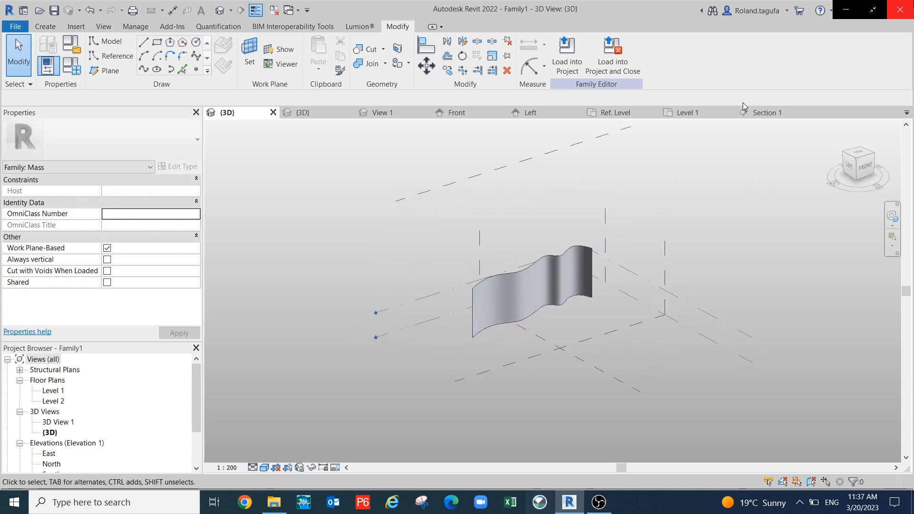
- Examine the curved surface in Section 1 and its position relative to the section line in the Level 1 plan
{"action": "left_click", "coordinate": [764, 115]}
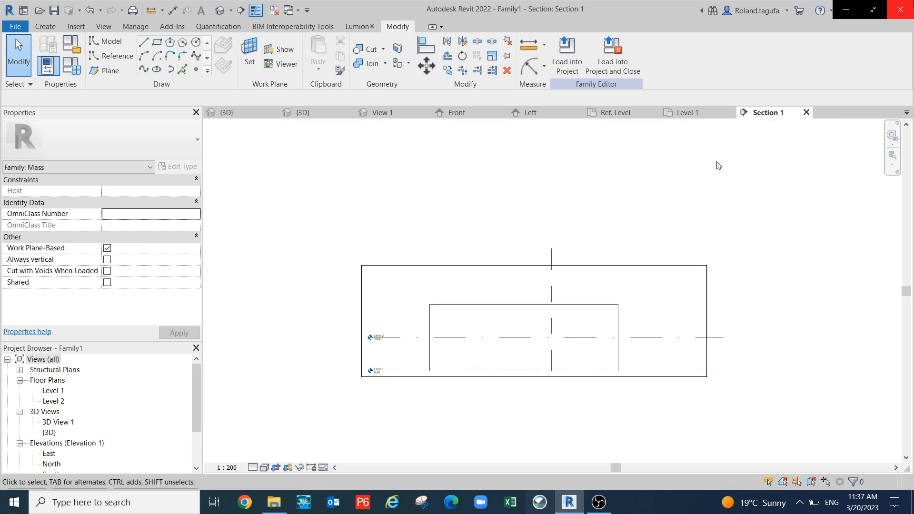
{"action": "left_click", "coordinate": [686, 112]}
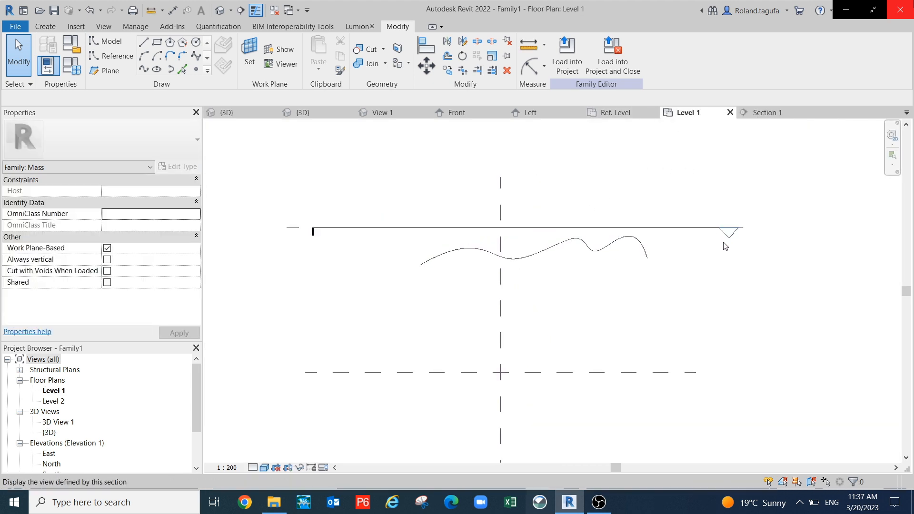
{"action": "scroll", "coordinate": [725, 245], "scroll_direction": "up", "scroll_amount": 2}
{"action": "scroll", "coordinate": [725, 243], "scroll_direction": "down", "scroll_amount": 3}
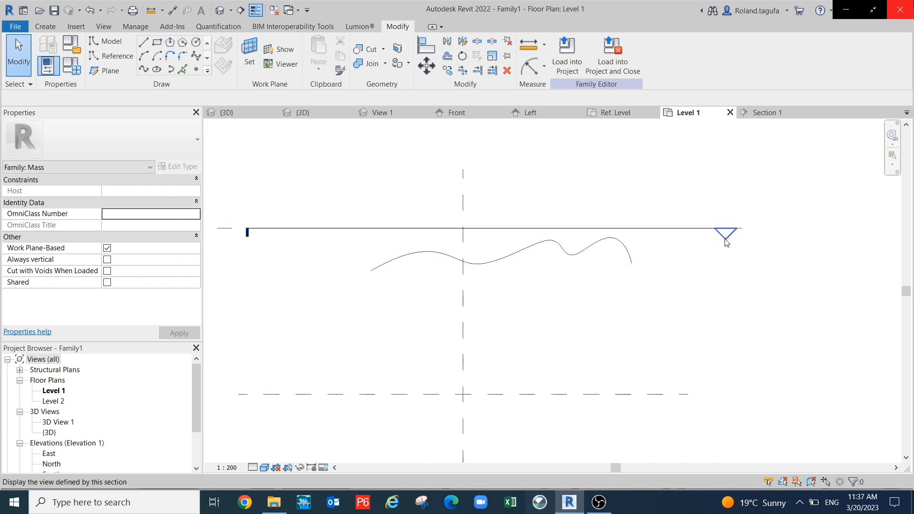
{"action": "left_click", "coordinate": [578, 232]}
{"action": "left_click", "coordinate": [614, 202]}
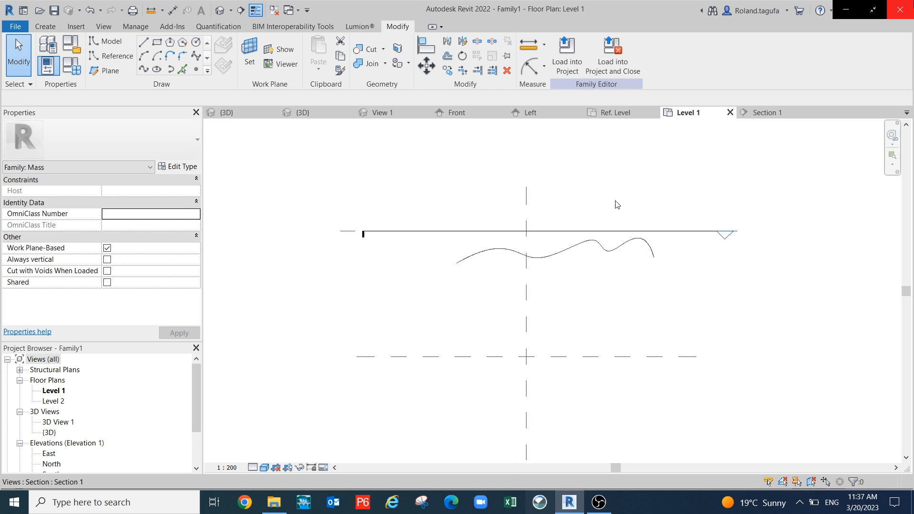
- Set the work plane in Section 1 to Reference Plane : Ref 1
{"action": "left_click", "coordinate": [45, 27]}
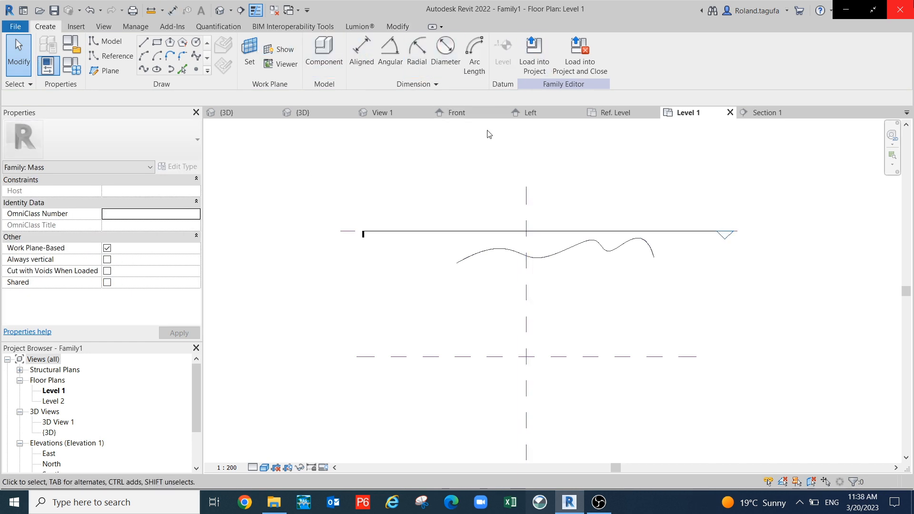
{"action": "left_click", "coordinate": [767, 113]}
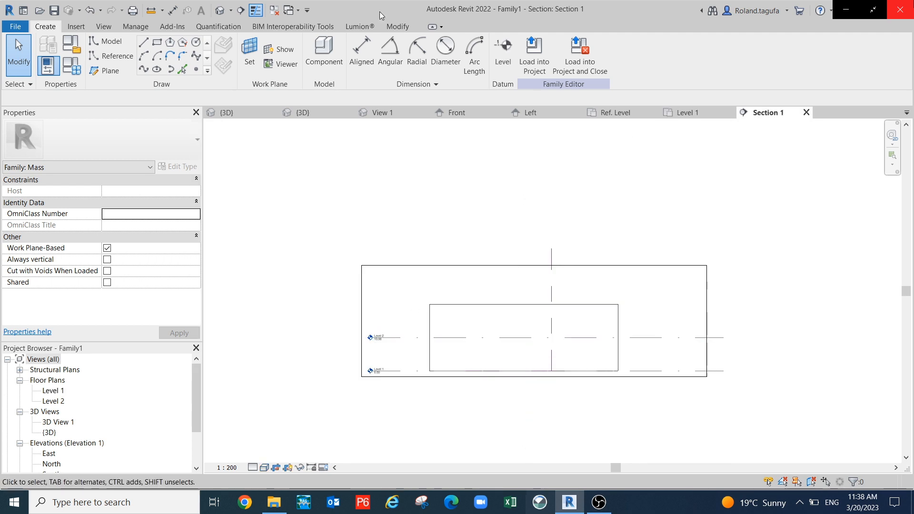
{"action": "left_click", "coordinate": [250, 53]}
{"action": "left_click", "coordinate": [700, 214]}
{"action": "left_click", "coordinate": [699, 216]}
{"action": "left_click", "coordinate": [586, 280]}
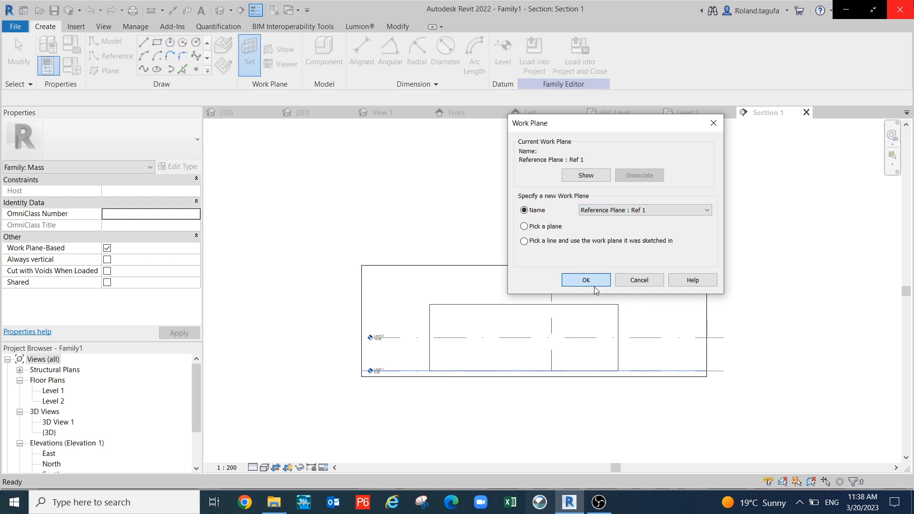
- Draw a shallow, downward-bowed reference arc of about 31° on Ref 1, spanning past both ends of the surface near Level 2
{"action": "middle_click_drag", "start_coordinate": [544, 265], "coordinate": [502, 220]}
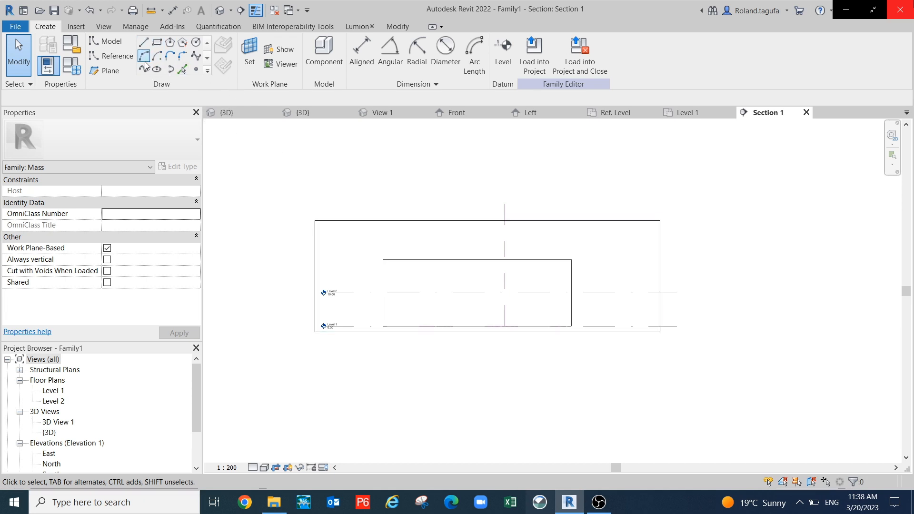
{"action": "left_click", "coordinate": [118, 56]}
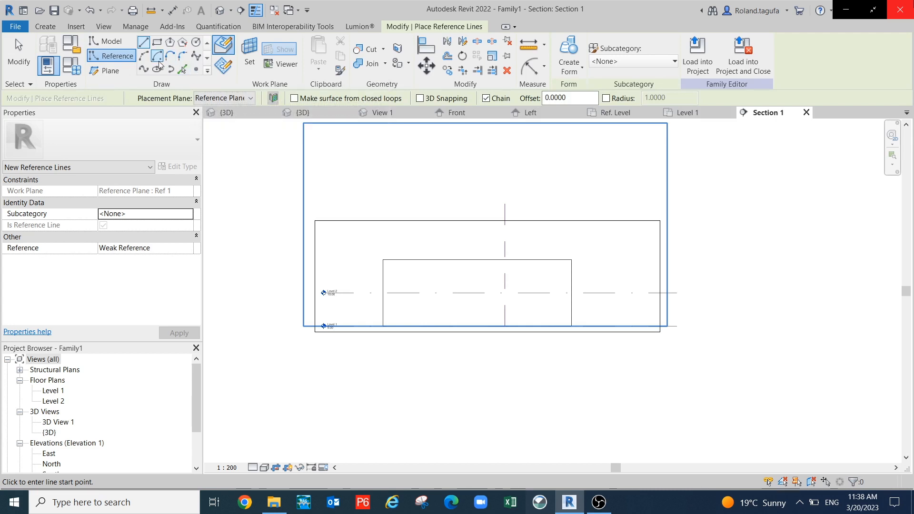
{"action": "left_click", "coordinate": [145, 58]}
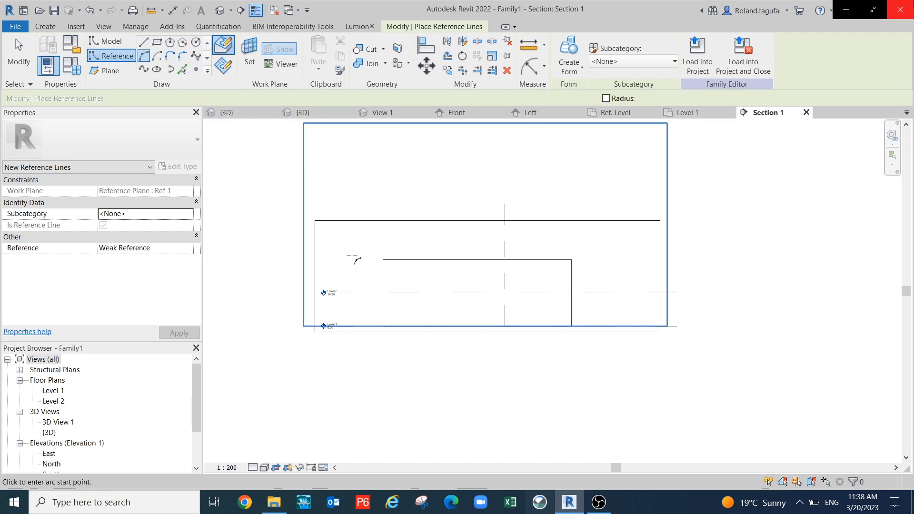
{"action": "left_click", "coordinate": [366, 285]}
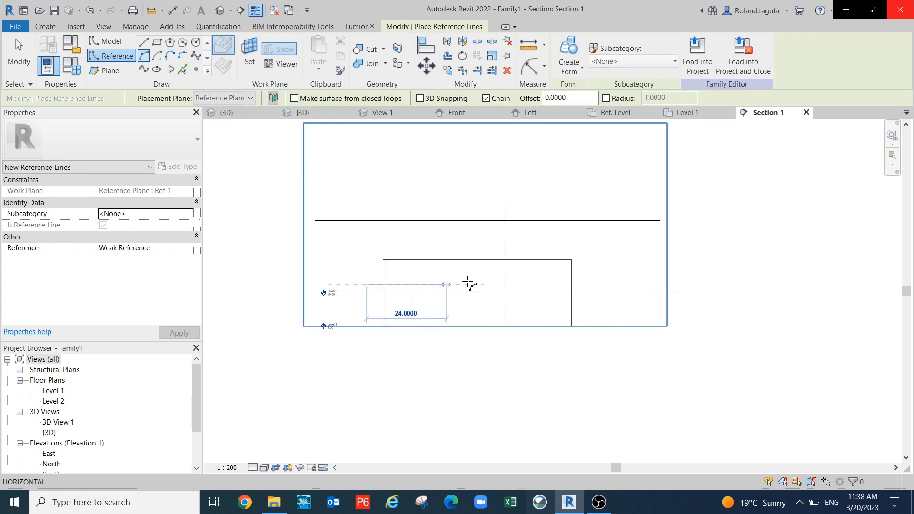
{"action": "left_click", "coordinate": [591, 285]}
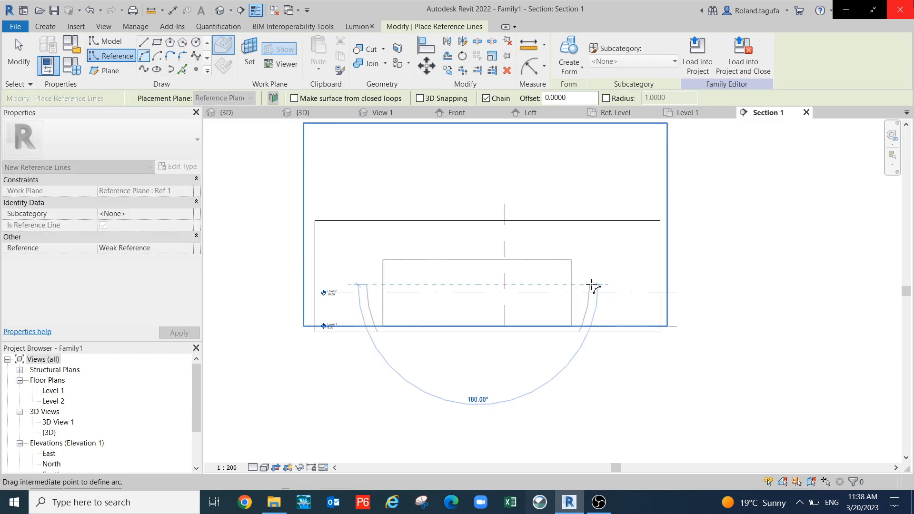
{"action": "scroll", "coordinate": [495, 280], "scroll_direction": "up", "scroll_amount": 1}
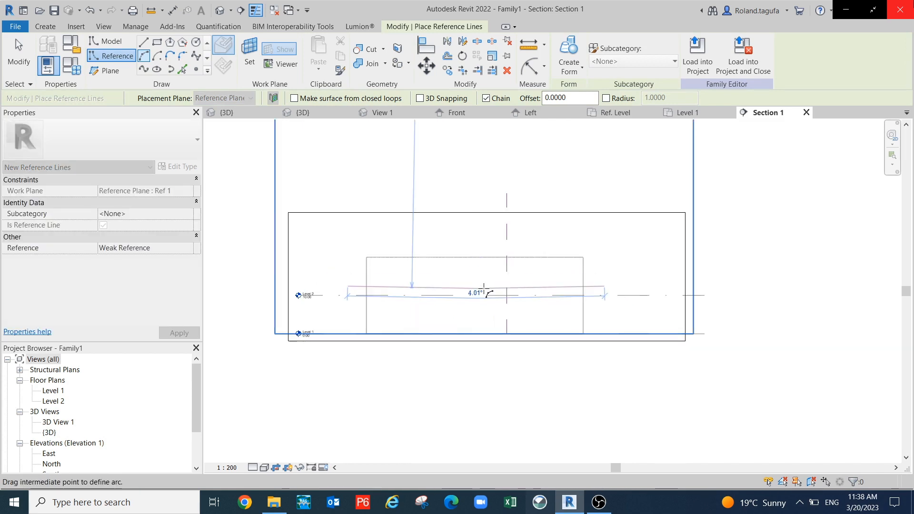
{"action": "scroll", "coordinate": [483, 284], "scroll_direction": "up", "scroll_amount": 2}
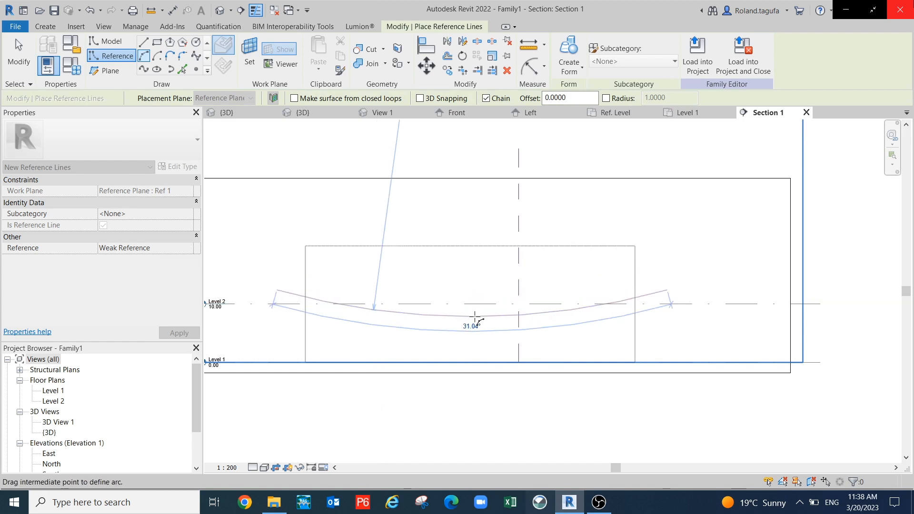
{"action": "left_click", "coordinate": [475, 316]}
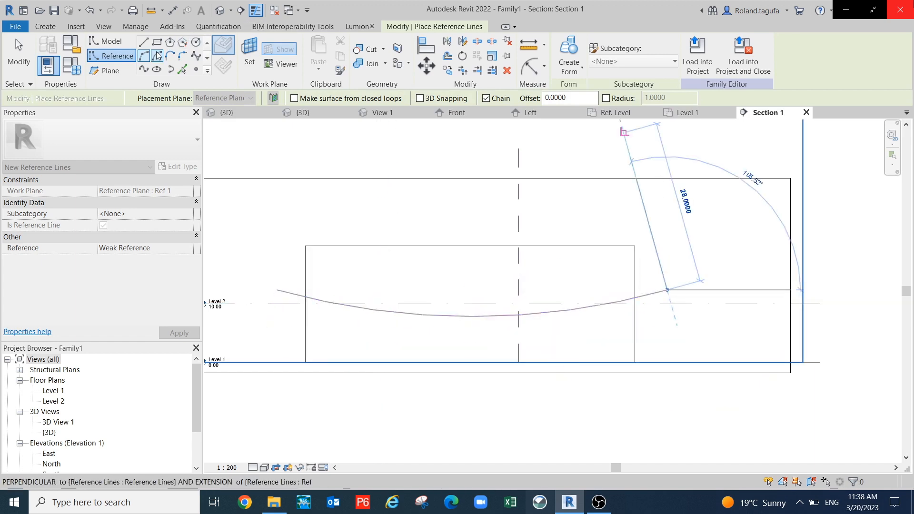
{"action": "left_click", "coordinate": [669, 202]}
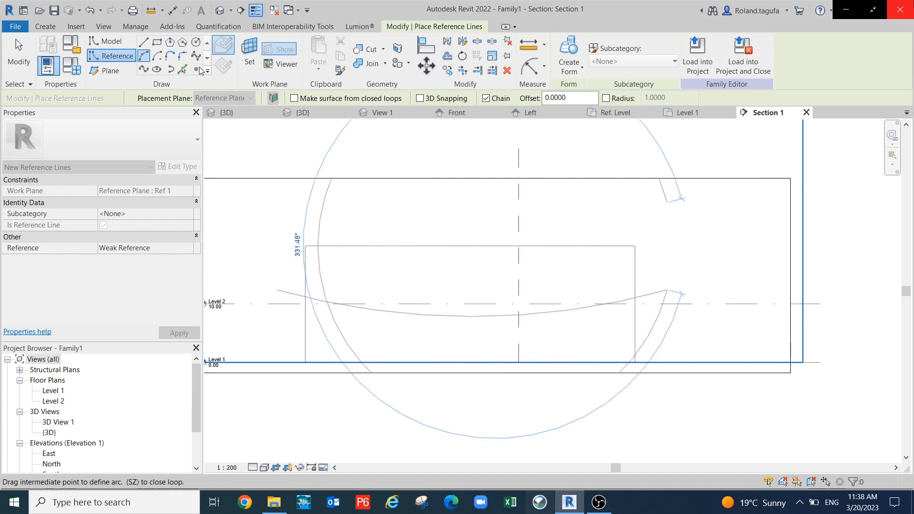
{"action": "left_click", "coordinate": [142, 44]}
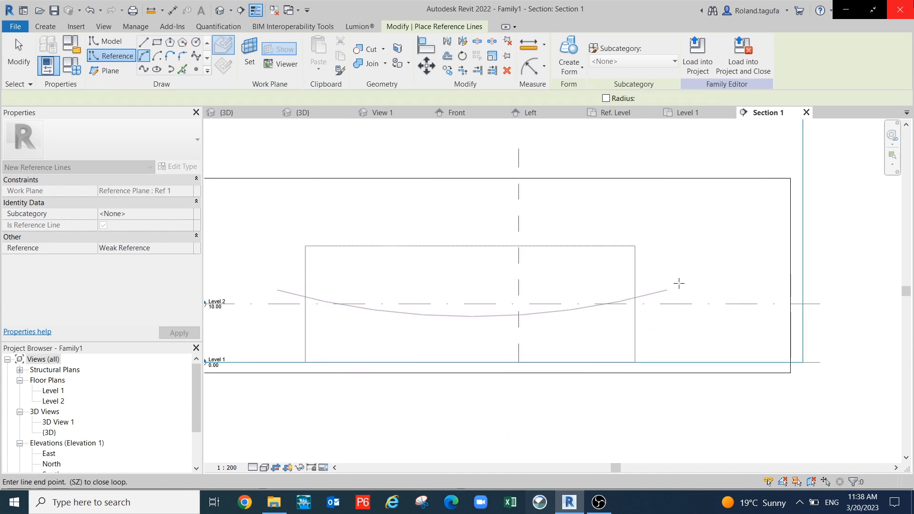
{"action": "key", "text": "Escape"}
{"action": "key", "text": "Escape"}
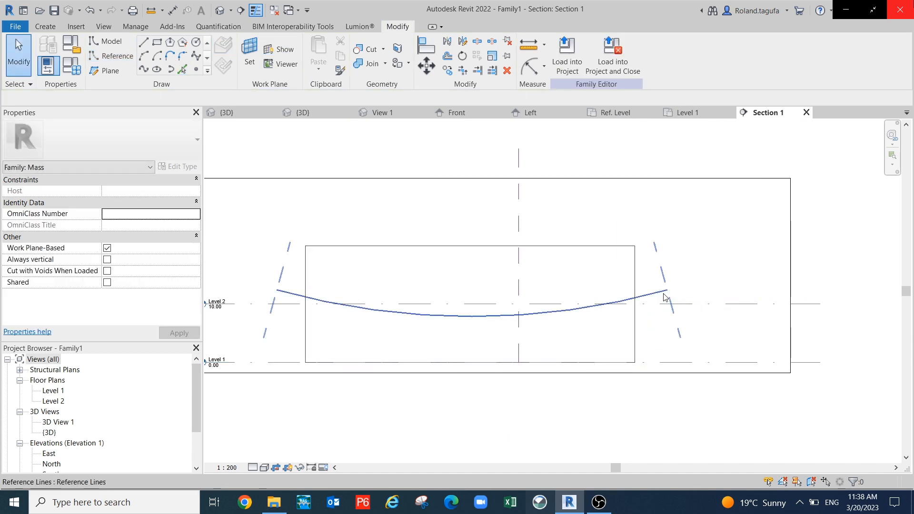
- From the arc's right end, draw straight reference lines up above the surface, about 65 across, and about 12 down to the arc
{"action": "left_click", "coordinate": [111, 56]}
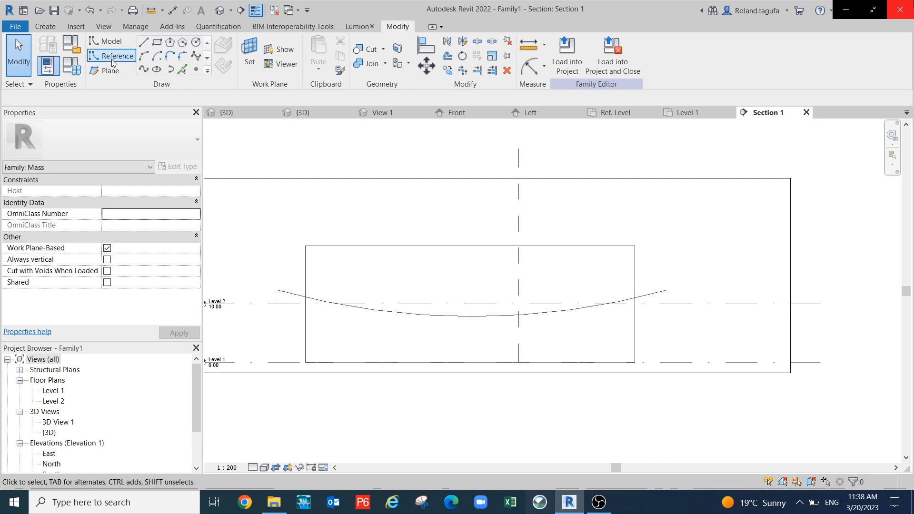
{"action": "left_click", "coordinate": [143, 43]}
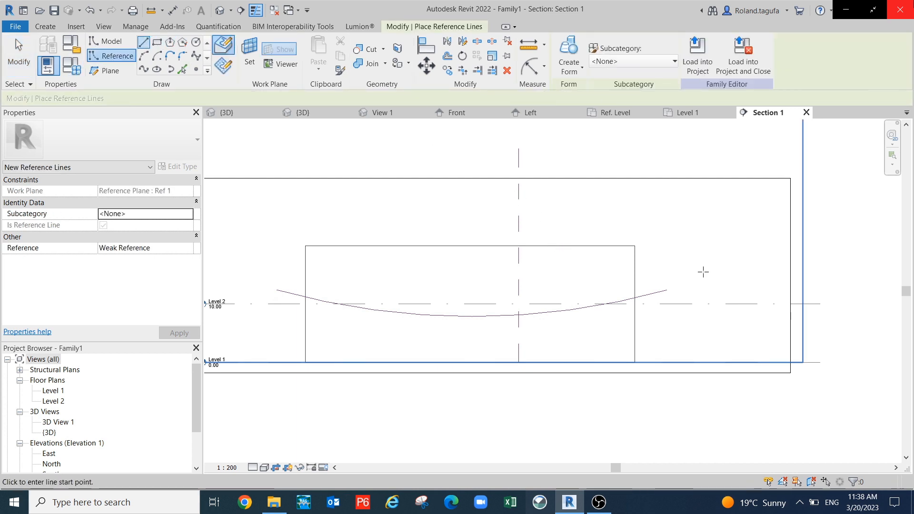
{"action": "left_click", "coordinate": [667, 290]}
{"action": "left_click", "coordinate": [665, 220]}
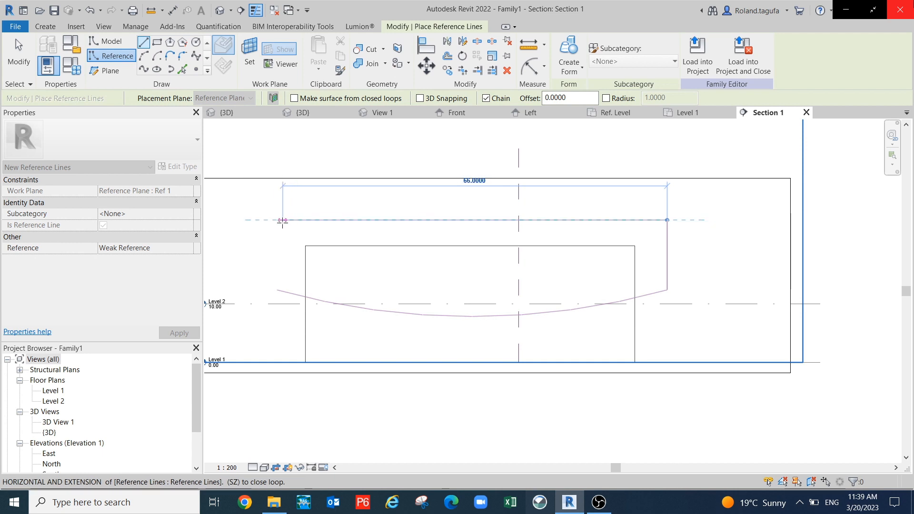
{"action": "left_click", "coordinate": [281, 220]}
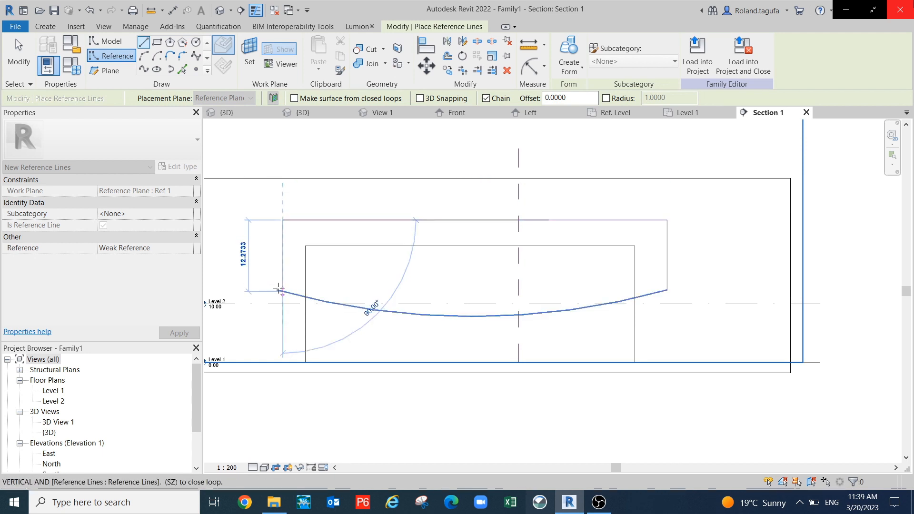
{"action": "left_click", "coordinate": [283, 289]}
{"action": "key", "text": "Escape"}
{"action": "key", "text": "Escape"}
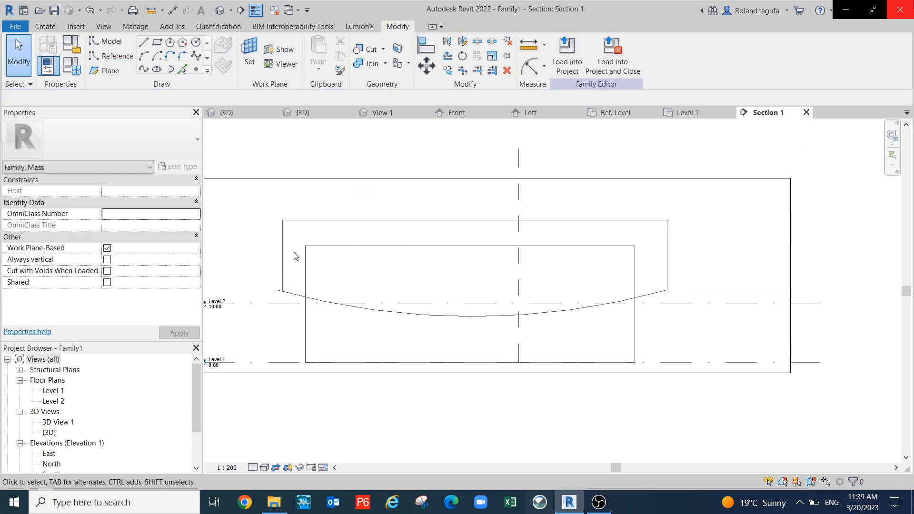
- Trim the arc's overhanging end to a corner with the profile's vertical reference line in Section 1
{"action": "scroll", "coordinate": [330, 270], "scroll_direction": "up", "scroll_amount": 1}
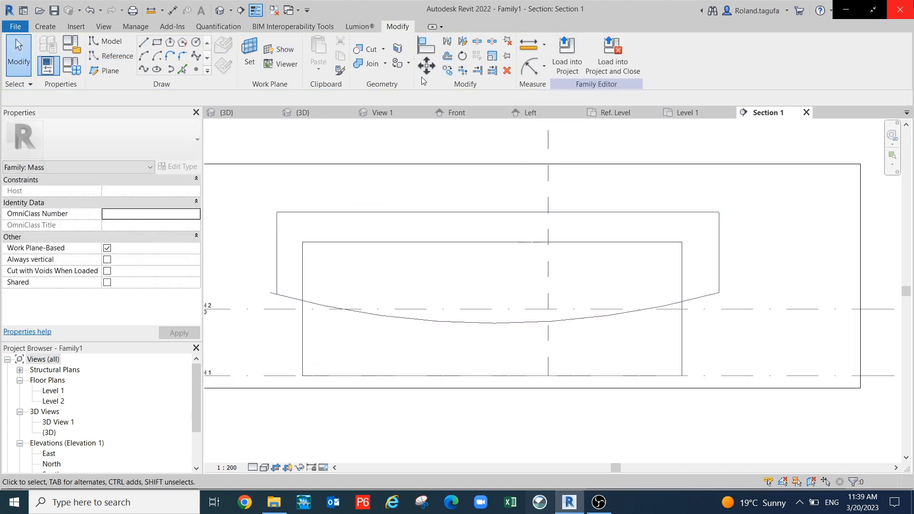
{"action": "left_click", "coordinate": [463, 70]}
{"action": "left_click", "coordinate": [333, 310]}
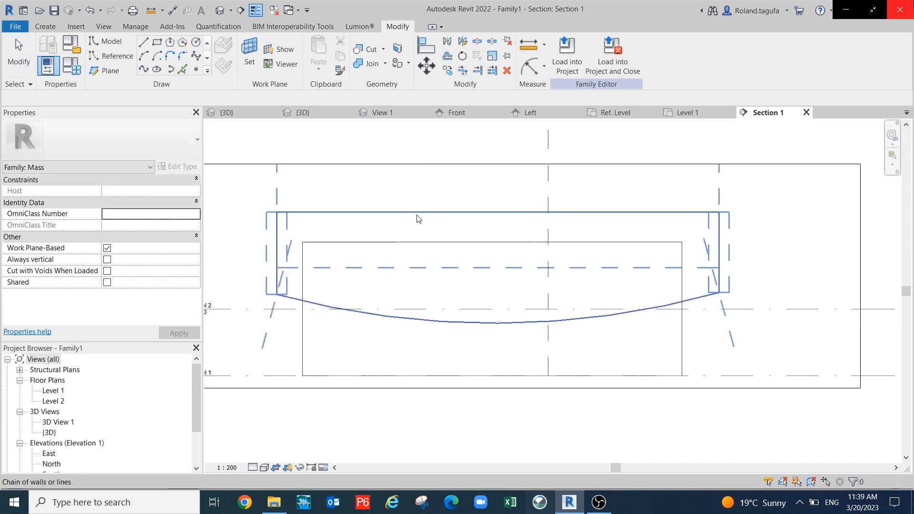
{"action": "key", "text": "Escape"}
{"action": "key", "text": "Escape"}
- In the 3D view, create a solid extruded form, 20 deep, from the closed arc-bottomed reference line profile
{"action": "left_click", "coordinate": [239, 111]}
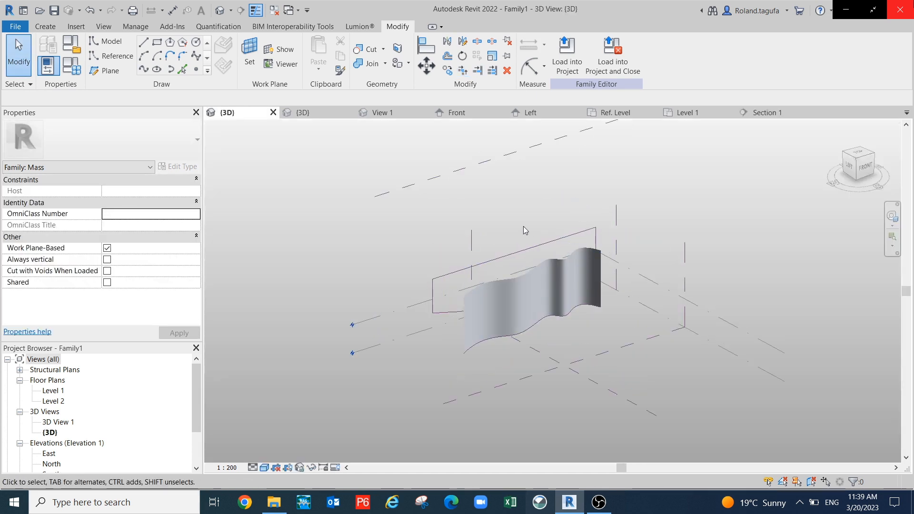
{"action": "middle_click_drag", "start_coordinate": [572, 321], "coordinate": [618, 326], "text": "shift"}
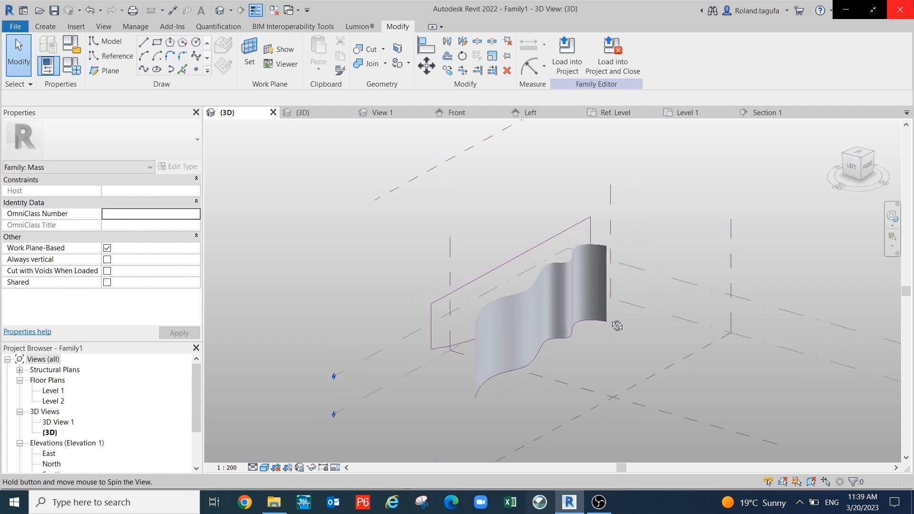
{"action": "left_click", "coordinate": [474, 286]}
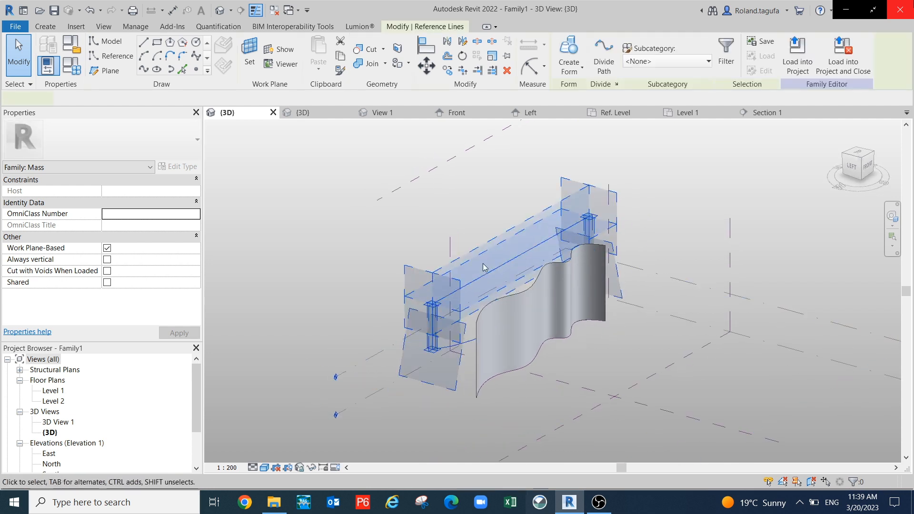
{"action": "left_click", "coordinate": [574, 58]}
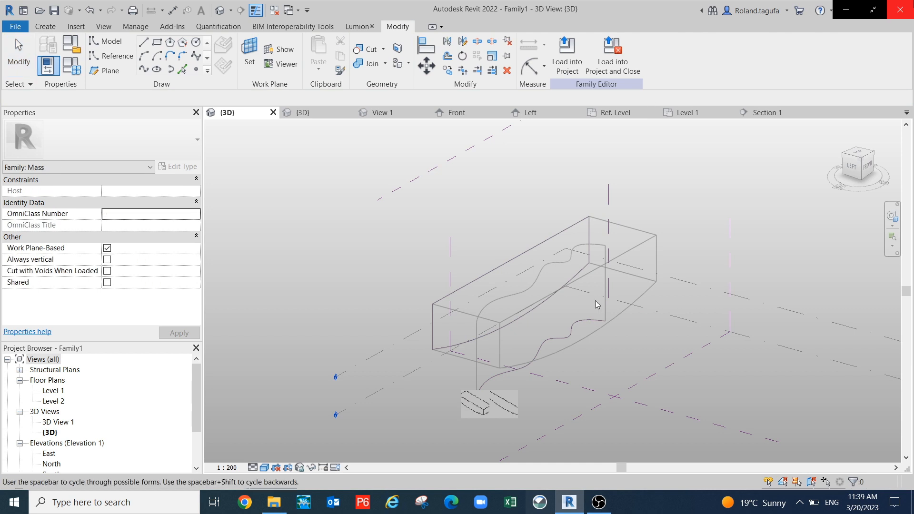
{"action": "left_click", "coordinate": [500, 418]}
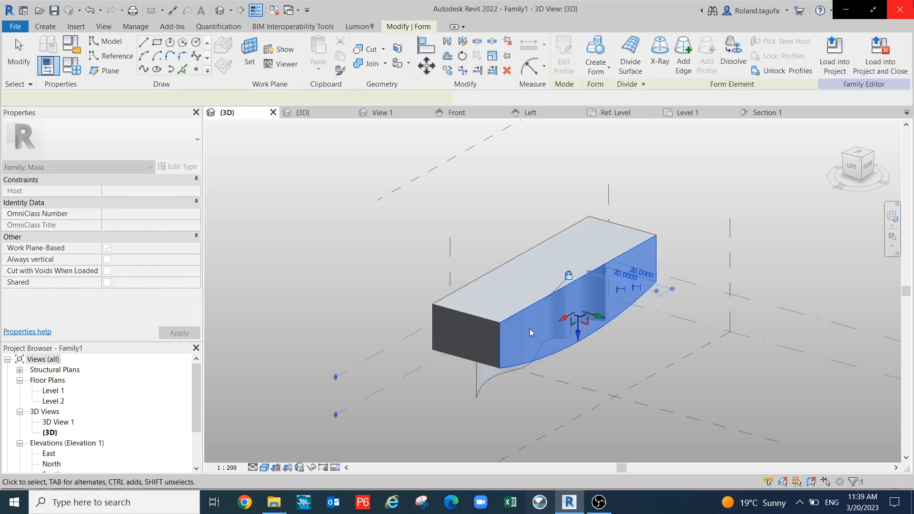
{"action": "left_click", "coordinate": [571, 398]}
{"action": "mouse_move", "coordinate": [571, 398]}
{"action": "middle_mouse_down", "text": "shift"}
{"action": "mouse_move", "coordinate": [570, 280]}
{"action": "mouse_move", "coordinate": [564, 411]}
{"action": "middle_mouse_up", "text": "shift"}
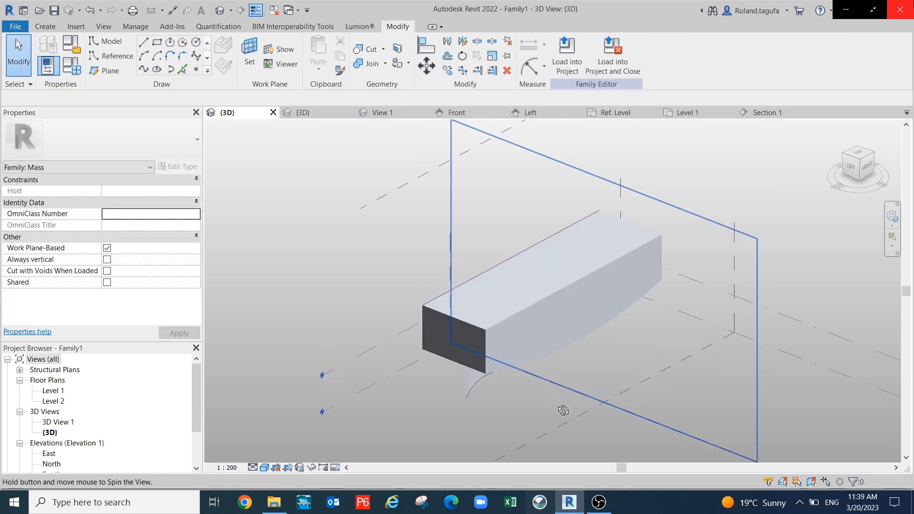
- Change the extruded form from Solid to Void so it cuts the top of the curved surface
{"action": "left_click", "coordinate": [326, 361]}
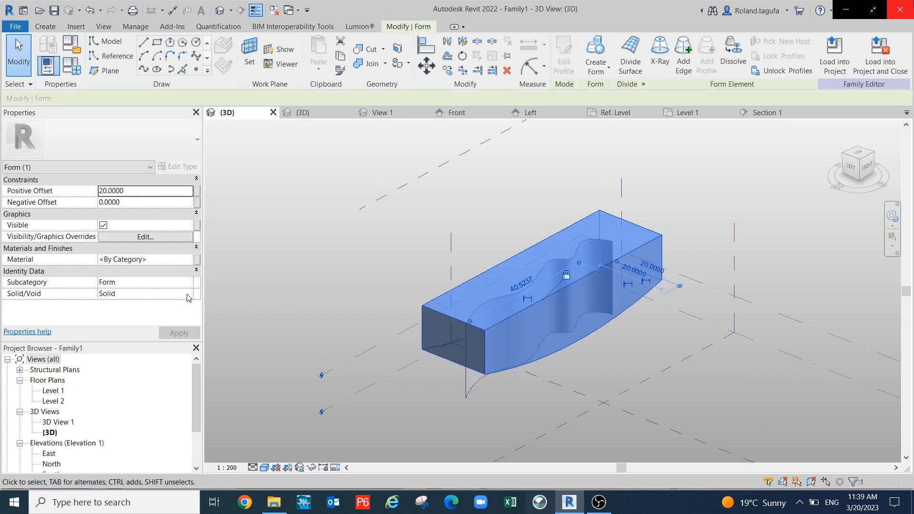
{"action": "left_click", "coordinate": [187, 294]}
{"action": "left_click", "coordinate": [114, 319]}
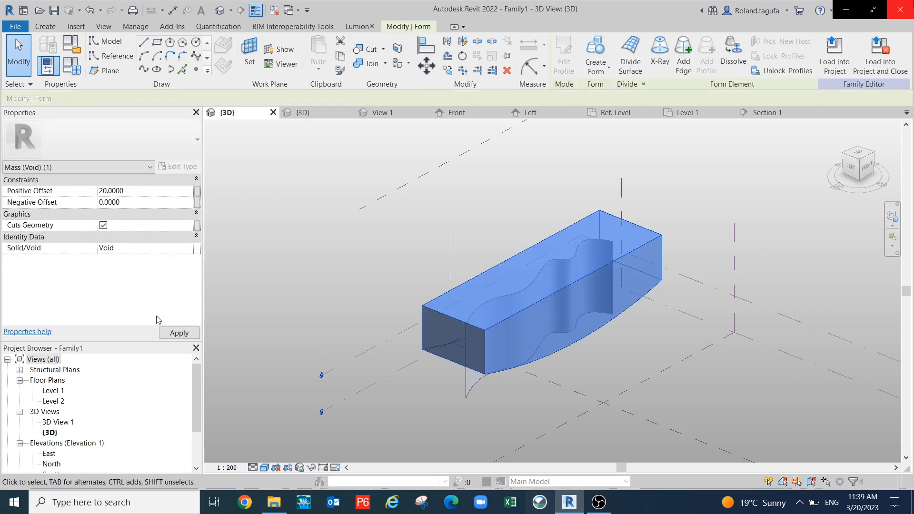
{"action": "left_click", "coordinate": [429, 403]}
{"action": "scroll", "coordinate": [479, 379], "scroll_direction": "down", "scroll_amount": 3}
{"action": "middle_click_drag", "start_coordinate": [601, 401], "coordinate": [550, 348], "text": "shift"}
{"action": "scroll", "coordinate": [543, 314], "scroll_direction": "up", "scroll_amount": 3}
{"action": "middle_click_drag", "start_coordinate": [536, 289], "coordinate": [572, 381], "text": "shift"}
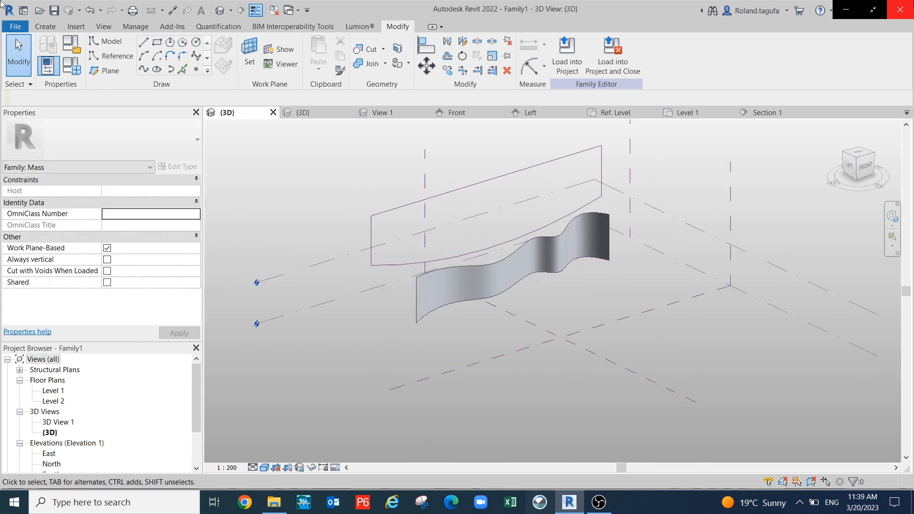
- Place a reference point on the cut surface's upper edge, near its front end
{"action": "middle_click_drag", "start_coordinate": [469, 126], "coordinate": [508, 158], "text": "shift"}
{"action": "scroll", "coordinate": [508, 215], "scroll_direction": "up", "scroll_amount": 1}
{"action": "scroll", "coordinate": [532, 319], "scroll_direction": "up", "scroll_amount": 3}
{"action": "middle_click_drag", "start_coordinate": [568, 355], "coordinate": [608, 322]}
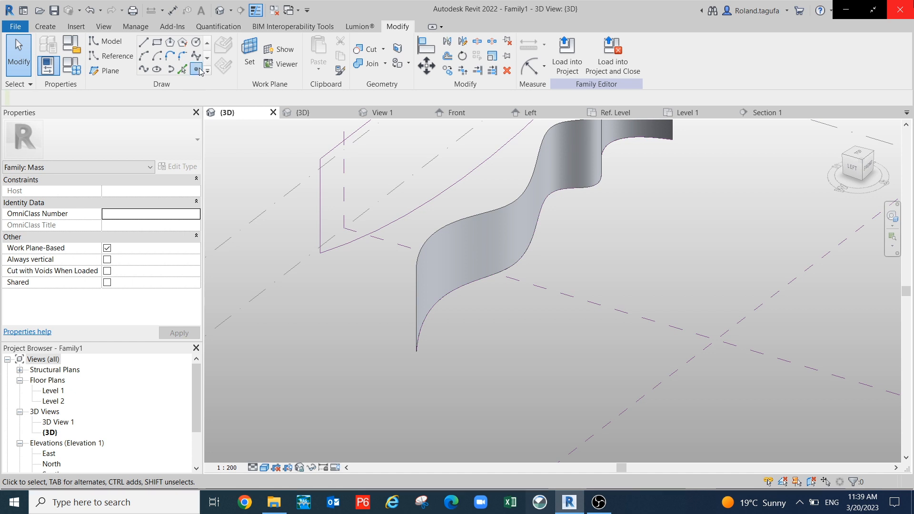
{"action": "left_click", "coordinate": [198, 70]}
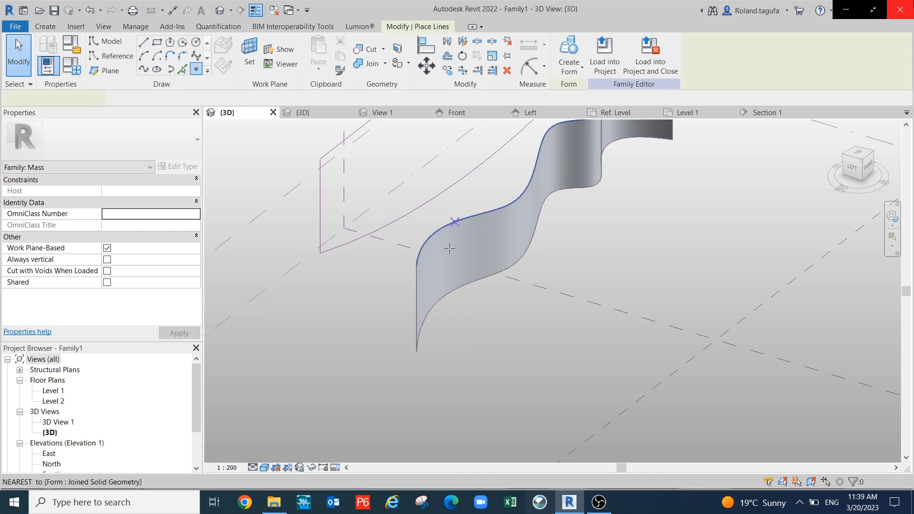
{"action": "left_click", "coordinate": [452, 223]}
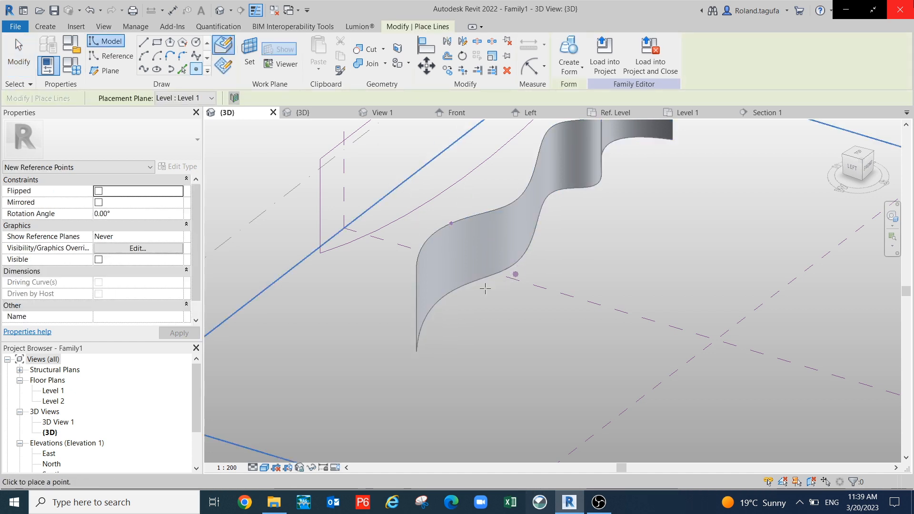
{"action": "key", "text": "Escape"}
{"action": "key", "text": "Escape"}
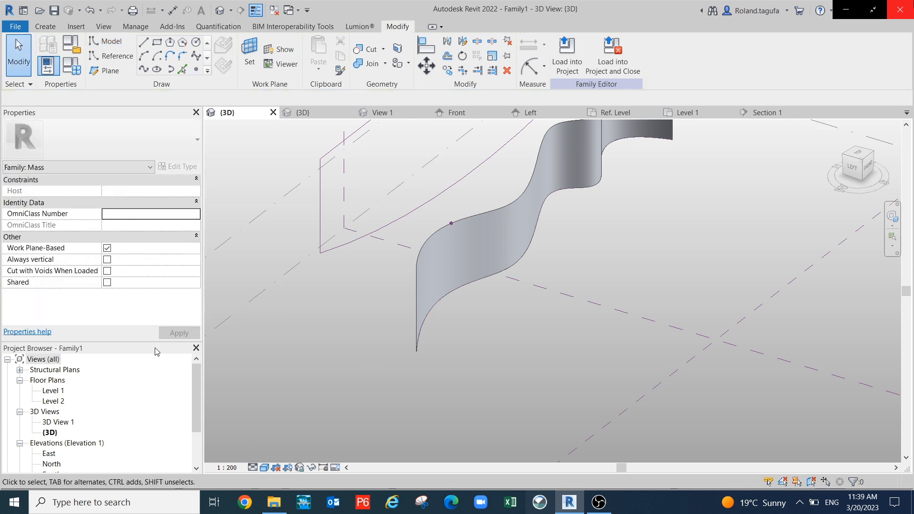
- Check the families loaded in Family1 for a rectangle profile
{"action": "scroll", "coordinate": [194, 375], "scroll_direction": "down", "scroll_amount": 1}
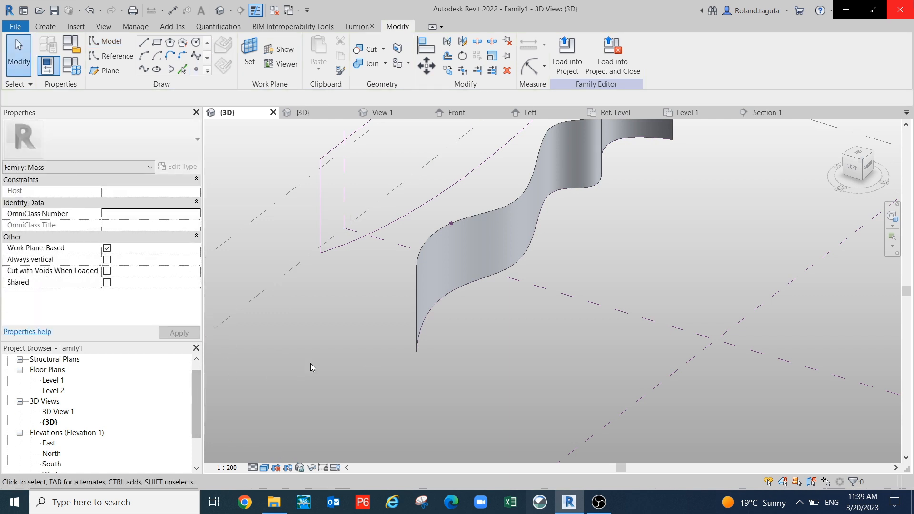
{"action": "left_click_drag", "start_coordinate": [199, 413], "coordinate": [201, 439]}
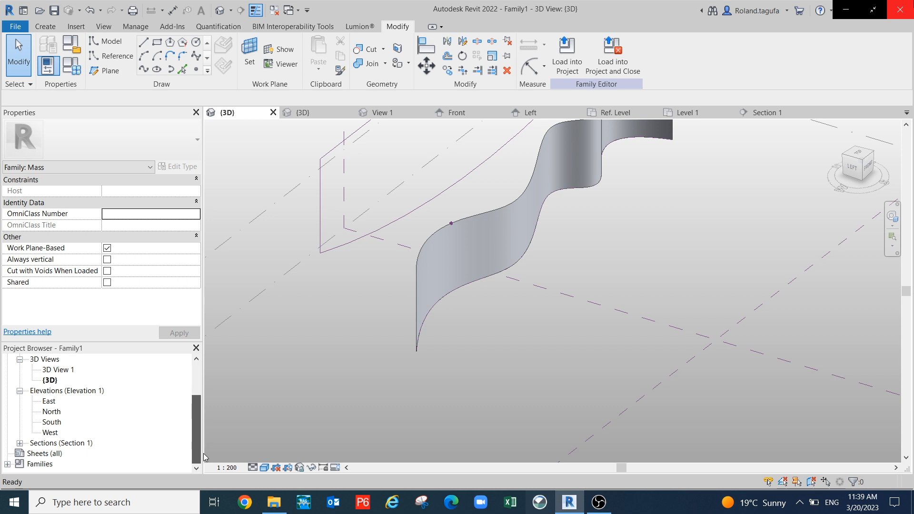
{"action": "left_click", "coordinate": [7, 464]}
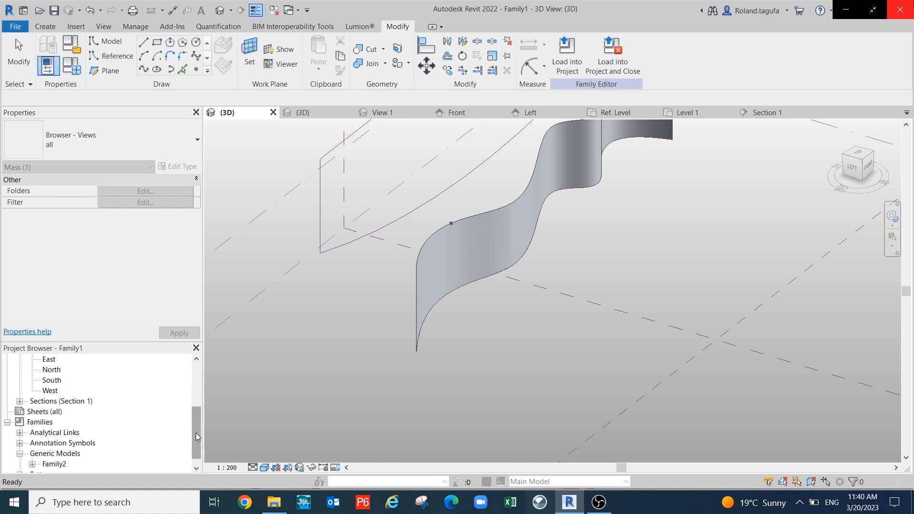
{"action": "left_click_drag", "start_coordinate": [197, 437], "coordinate": [199, 466]}
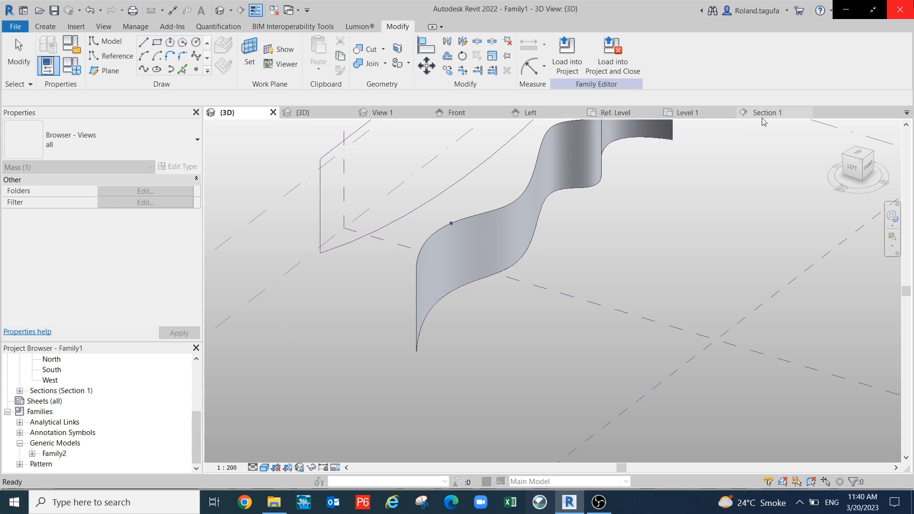
{"action": "left_click", "coordinate": [615, 113]}
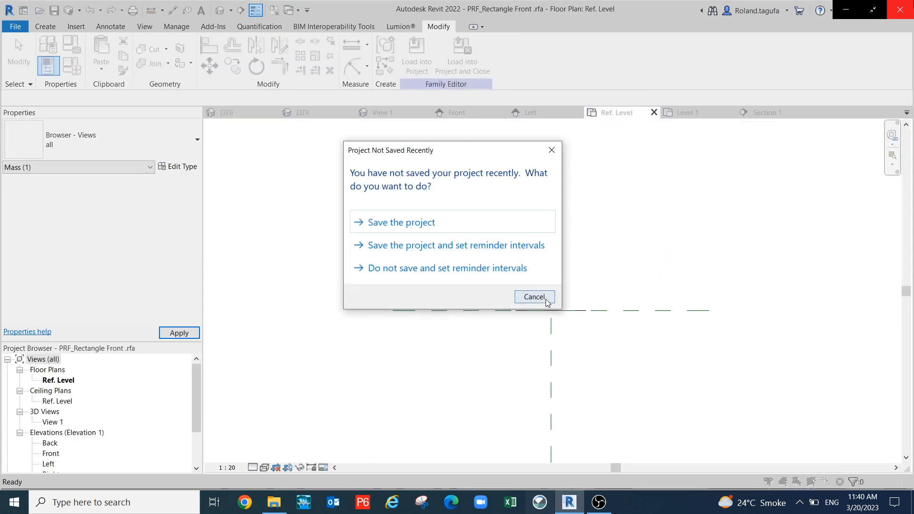
{"action": "left_click", "coordinate": [534, 297]}
{"action": "middle_click_drag", "start_coordinate": [629, 244], "coordinate": [547, 258]}
{"action": "left_click_drag", "start_coordinate": [428, 232], "coordinate": [542, 359]}
{"action": "key", "text": "Delete"}
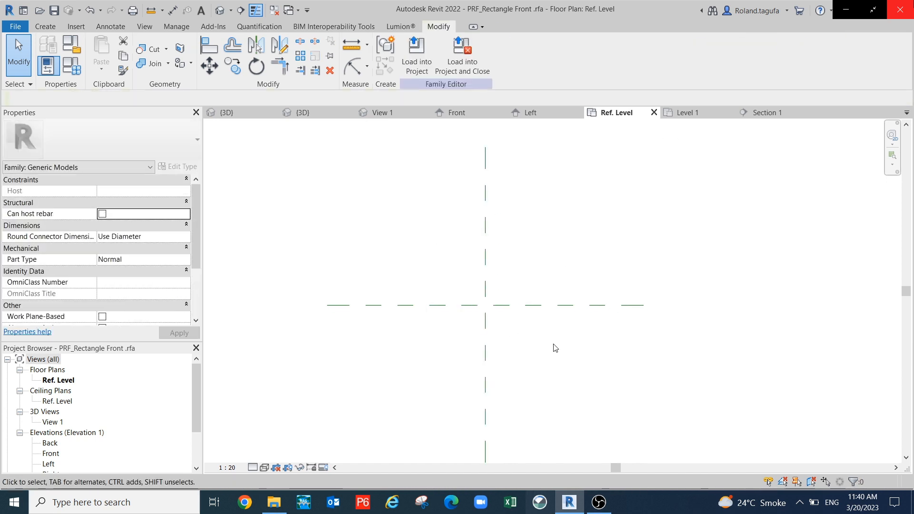
{"action": "key", "text": "ctrl+z"}
{"action": "left_click", "coordinate": [846, 9]}
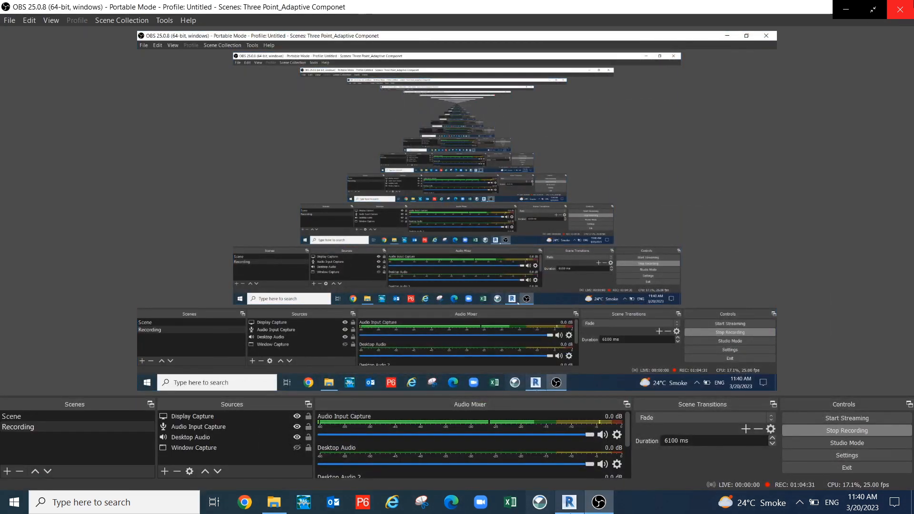
{"action": "left_click", "coordinate": [570, 503]}
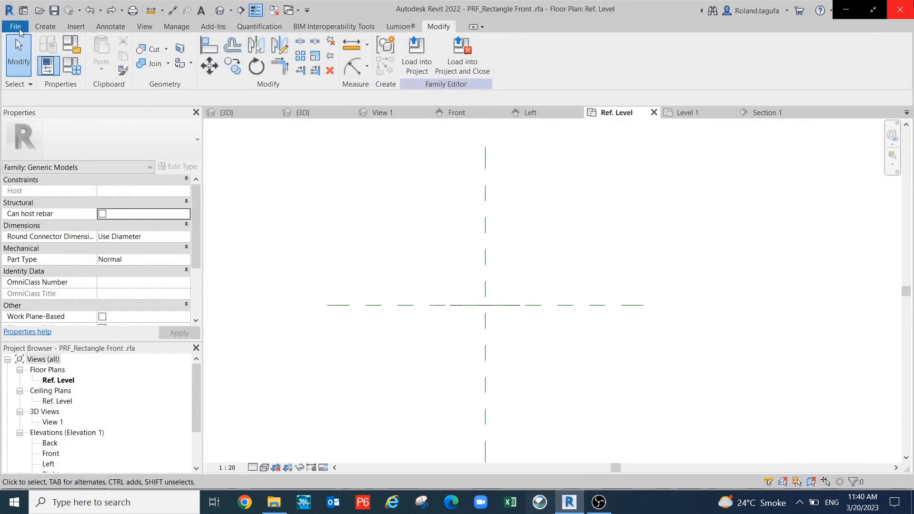
- Open the recent family PRF_Rectangle and load it into Family1
{"action": "left_click", "coordinate": [23, 12]}
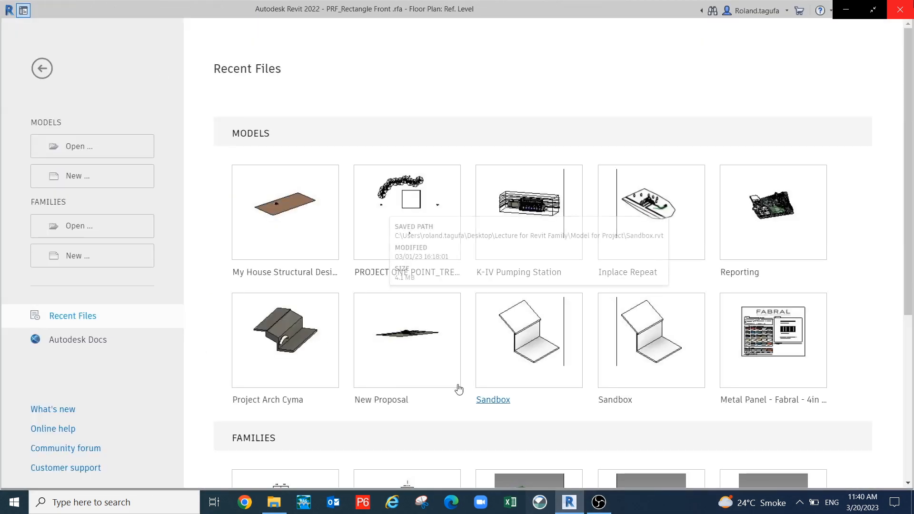
{"action": "scroll", "coordinate": [372, 344], "scroll_direction": "down", "scroll_amount": 5}
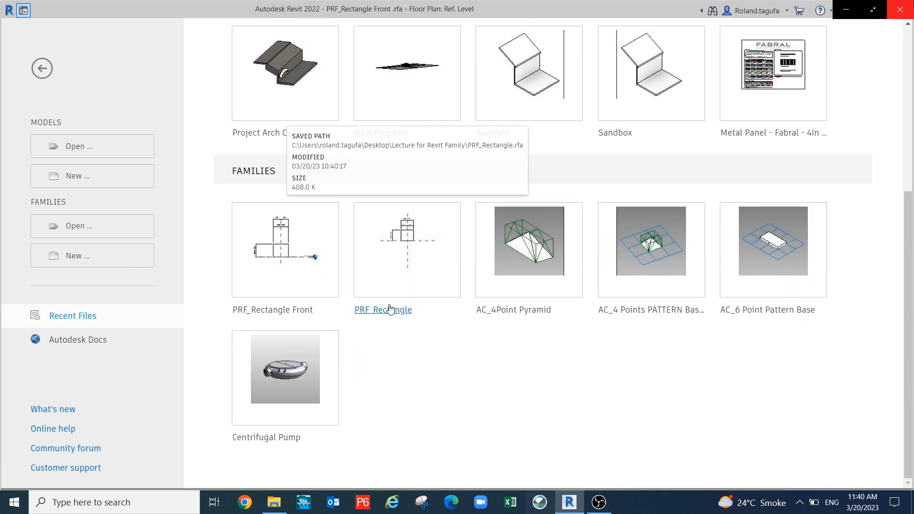
{"action": "left_click", "coordinate": [390, 309]}
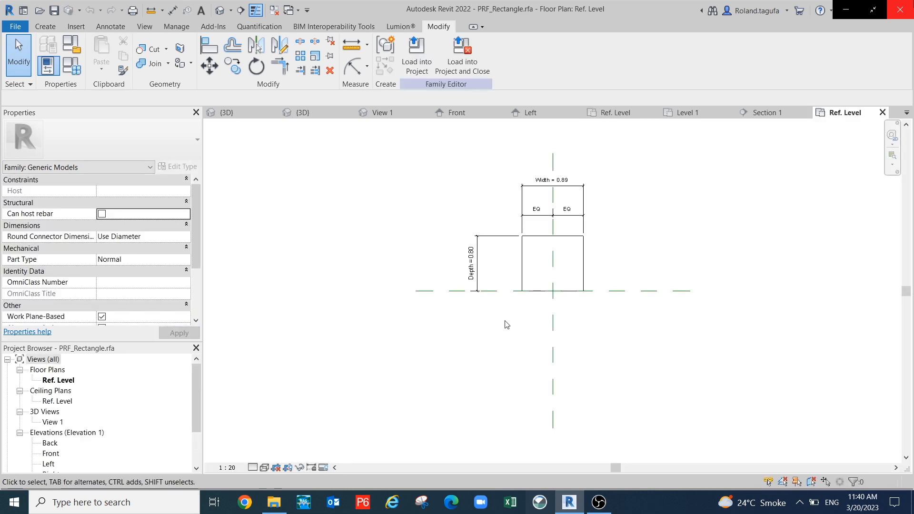
{"action": "left_click", "coordinate": [415, 61]}
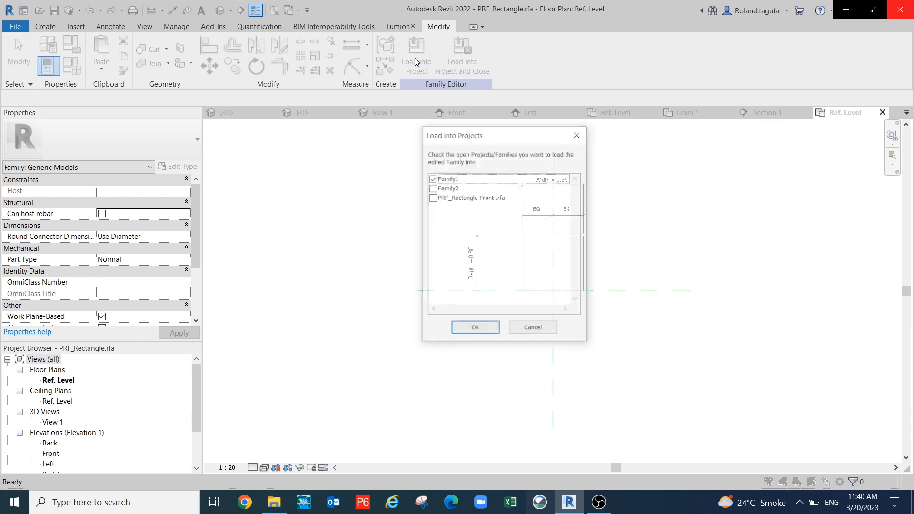
{"action": "left_click", "coordinate": [475, 330]}
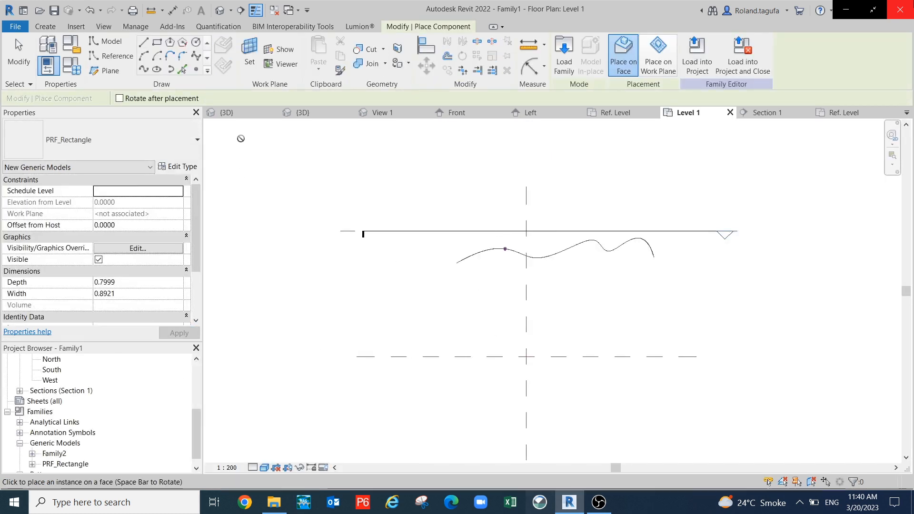
- In Family1's 3D view, set the work plane to the reference point on the surface's upper edge
{"action": "left_click", "coordinate": [239, 112]}
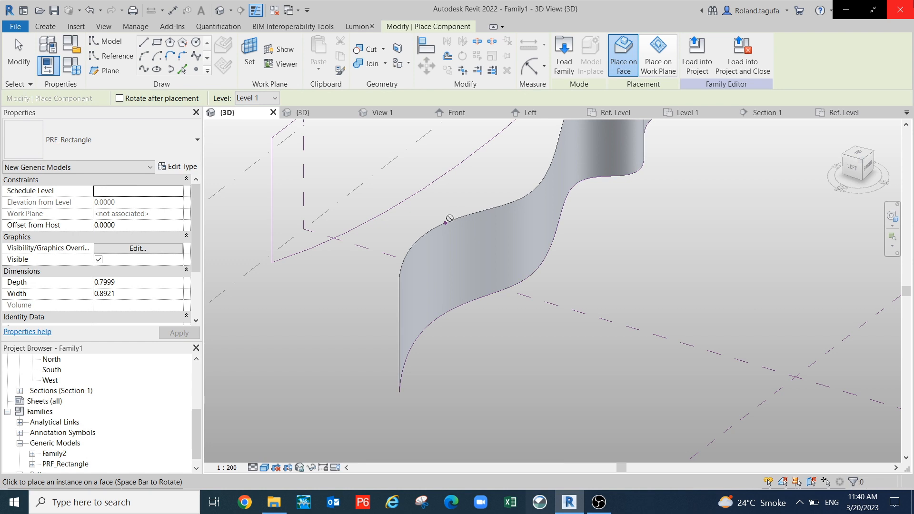
{"action": "scroll", "coordinate": [440, 223], "scroll_direction": "up", "scroll_amount": 2}
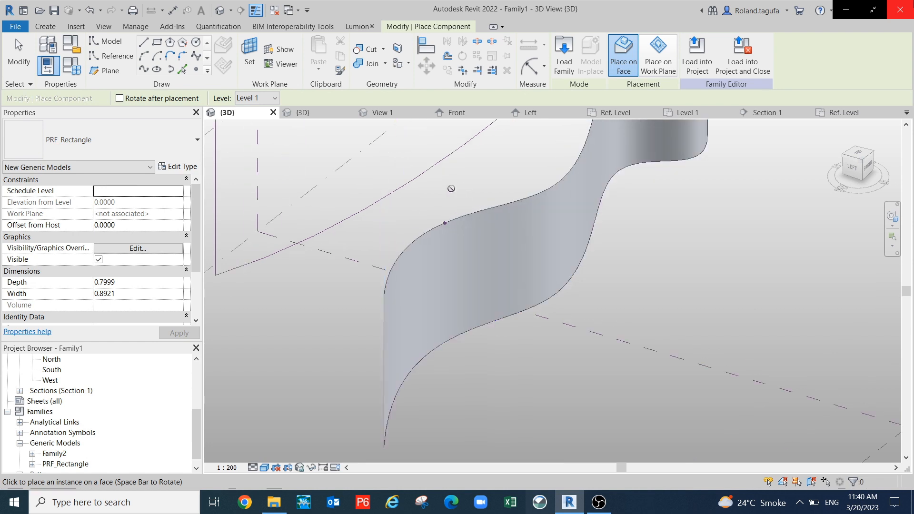
{"action": "left_click", "coordinate": [249, 55]}
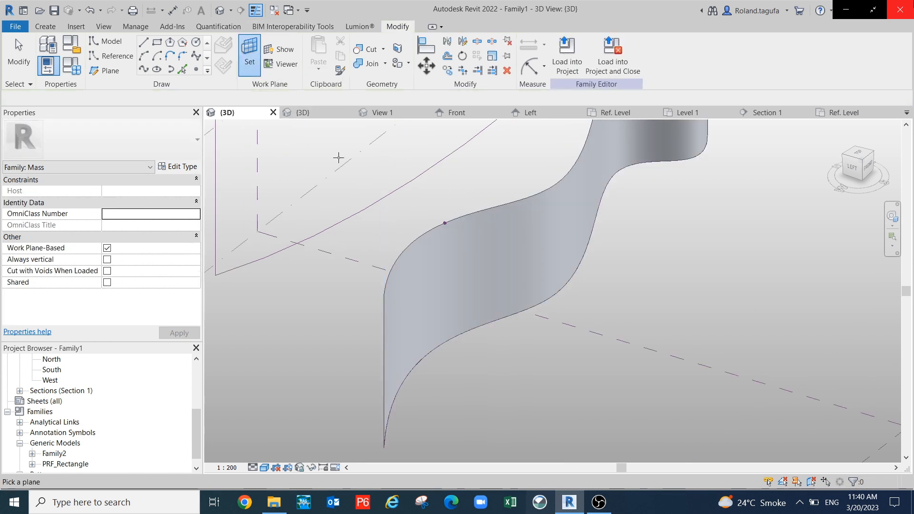
{"action": "left_click", "coordinate": [444, 223]}
- Place a PRF_Rectangle component on the work plane at the reference point of the surface's upper edge
{"action": "key", "text": "c"}
{"action": "key", "text": "m"}
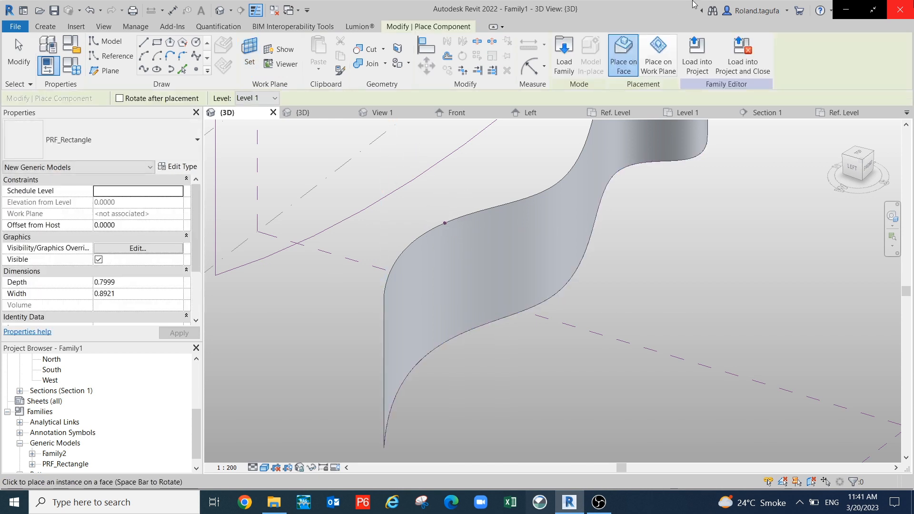
{"action": "left_click", "coordinate": [660, 61]}
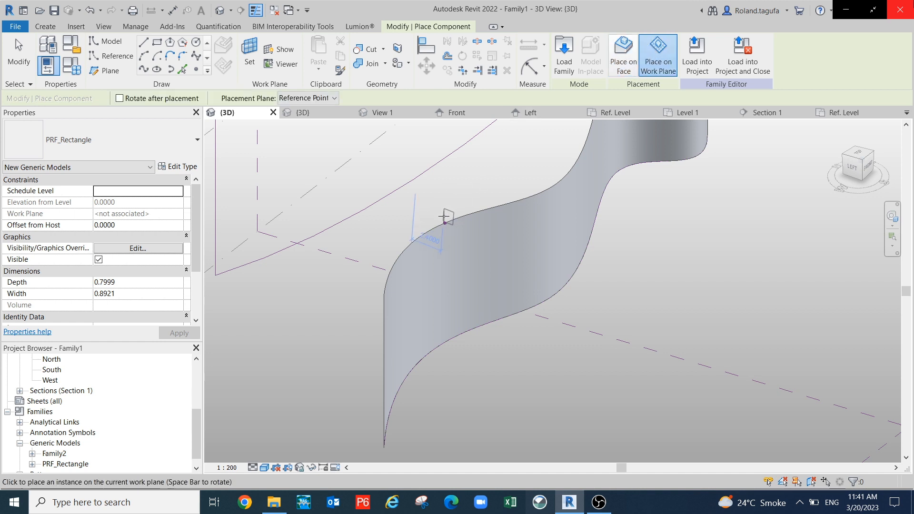
{"action": "scroll", "coordinate": [446, 219], "scroll_direction": "up", "scroll_amount": 2}
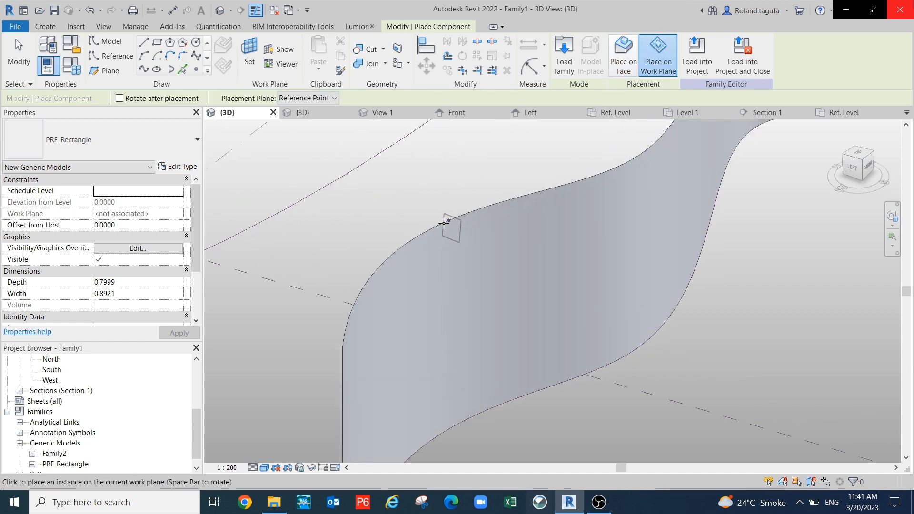
{"action": "left_click", "coordinate": [449, 220]}
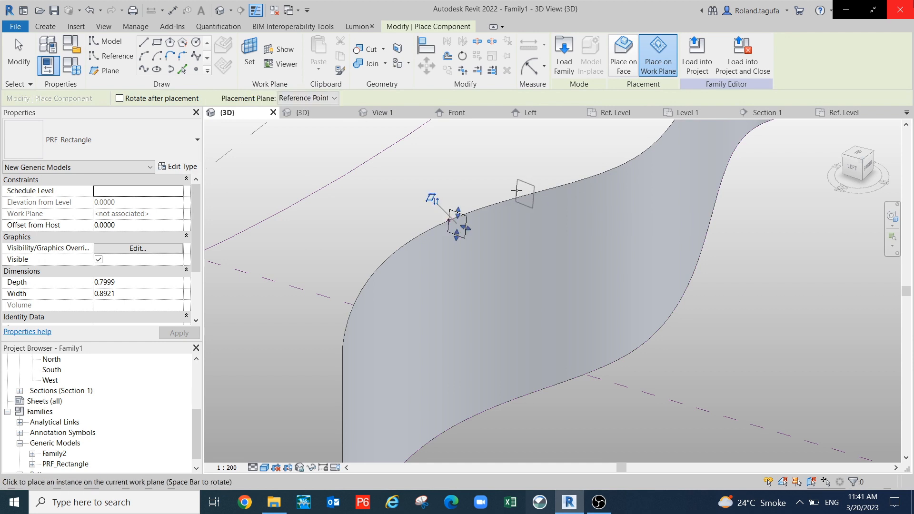
- Finish placing components and rotate the PRF_Rectangle profile about its reference point to sit above the surface's upper edge
{"action": "key", "text": "Escape"}
{"action": "left_click", "coordinate": [465, 217]}
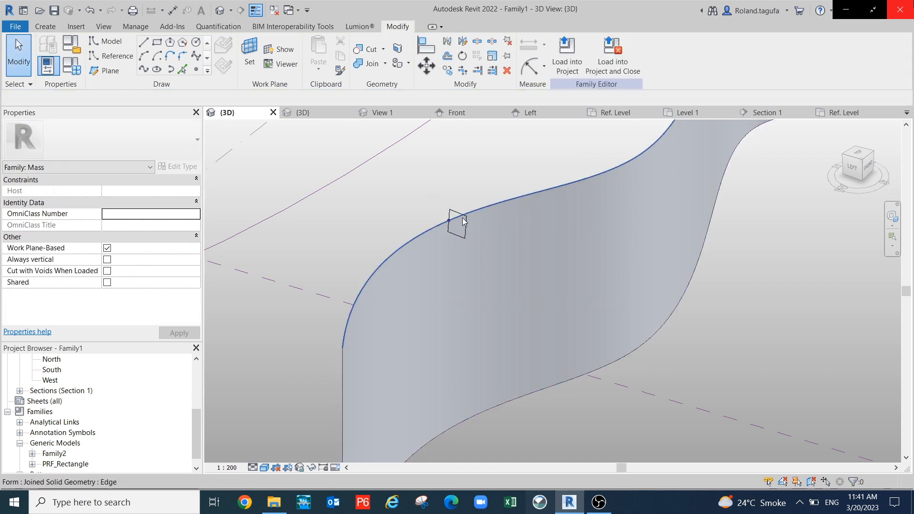
{"action": "left_click", "coordinate": [466, 219]}
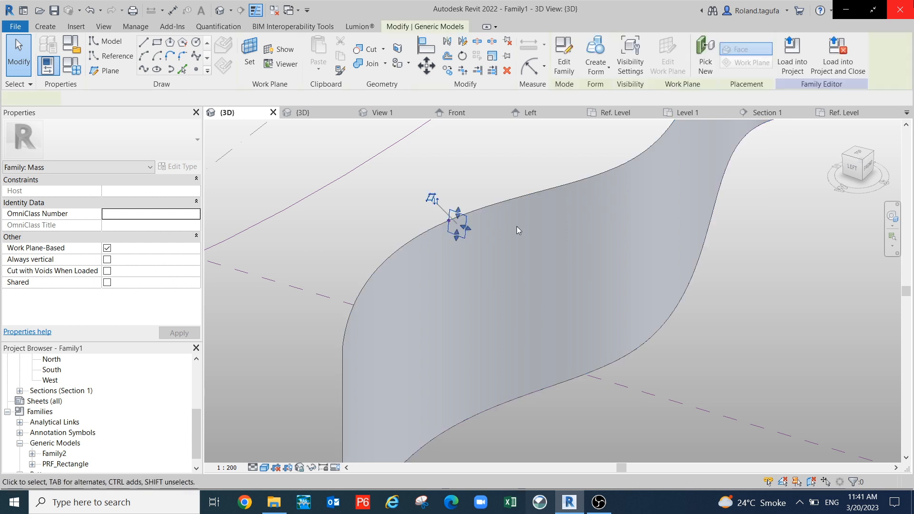
{"action": "key", "text": "space"}
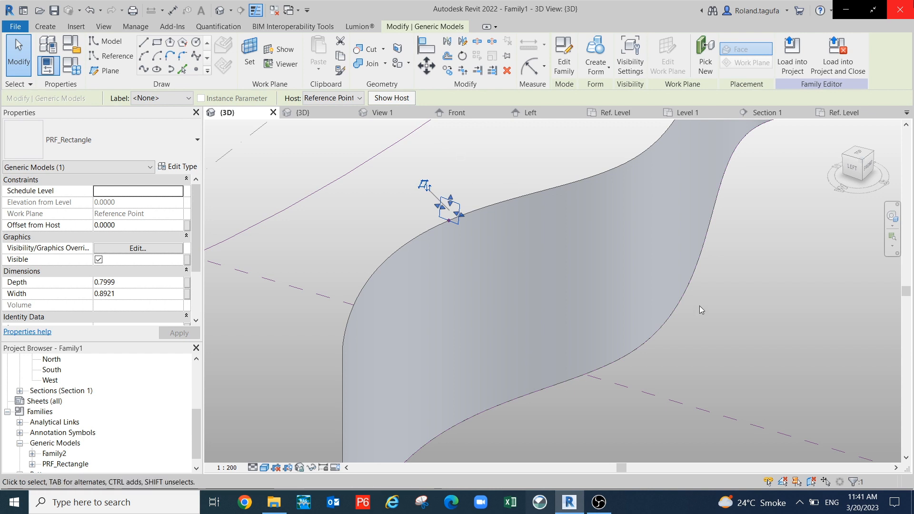
- Create a form from the PRF_Rectangle profile and the surface's curved upper edge
{"action": "middle_click_drag", "start_coordinate": [860, 383], "coordinate": [582, 267], "text": "shift"}
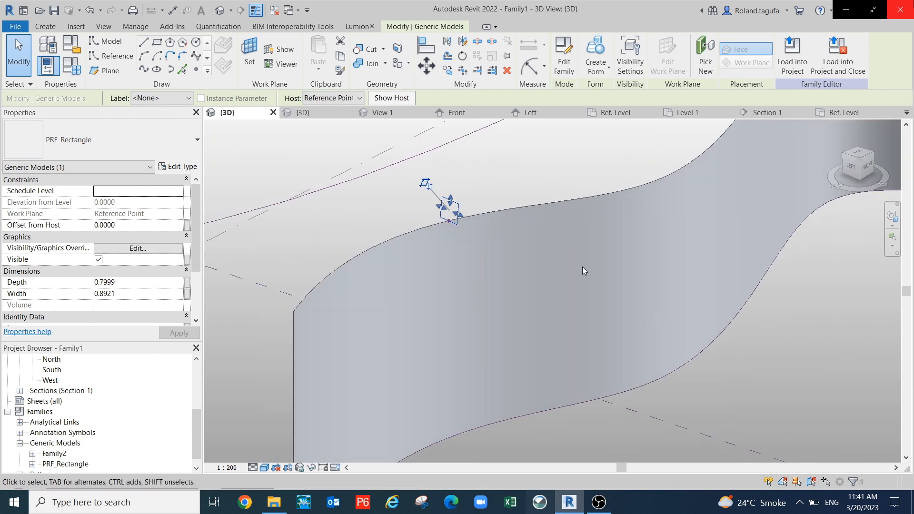
{"action": "key", "text": "Tab"}
{"action": "left_click", "coordinate": [385, 239], "text": "ctrl"}
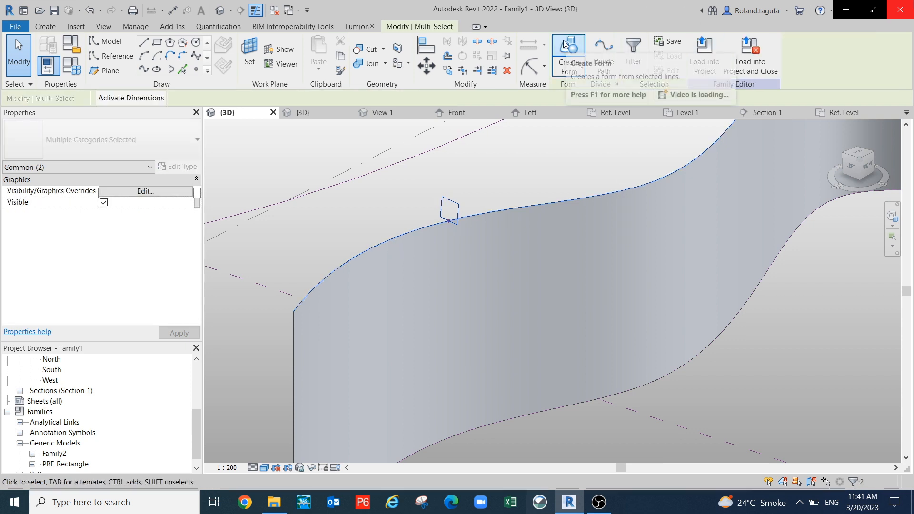
{"action": "left_click", "coordinate": [564, 42]}
- Examine the rectangular edge form along the wavy surface's top from several angles
{"action": "scroll", "coordinate": [598, 242], "scroll_direction": "down", "scroll_amount": 6}
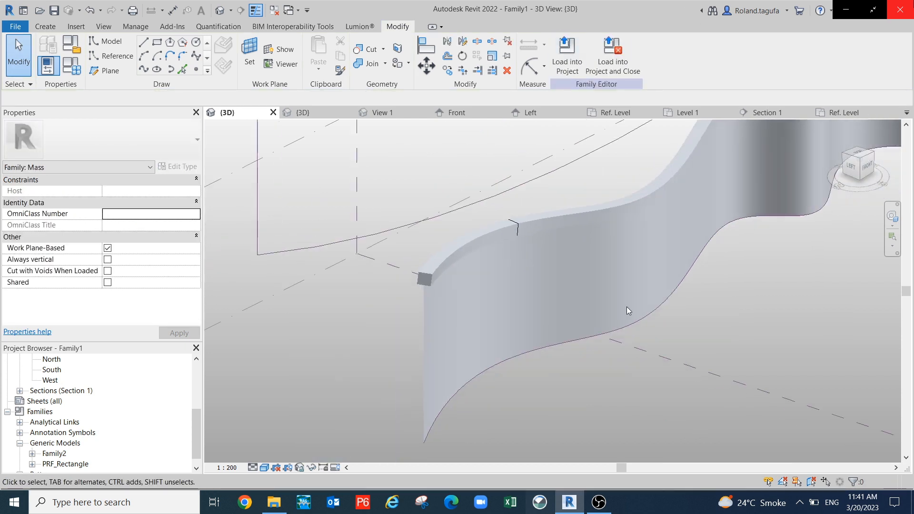
{"action": "mouse_move", "coordinate": [664, 344]}
{"action": "middle_mouse_down", "text": "shift"}
{"action": "mouse_move", "coordinate": [641, 364]}
{"action": "mouse_move", "coordinate": [539, 378]}
{"action": "mouse_move", "coordinate": [600, 361]}
{"action": "mouse_move", "coordinate": [729, 298]}
{"action": "mouse_move", "coordinate": [709, 358]}
{"action": "mouse_move", "coordinate": [644, 298]}
{"action": "mouse_move", "coordinate": [651, 255]}
{"action": "mouse_move", "coordinate": [697, 380]}
{"action": "mouse_move", "coordinate": [748, 349]}
{"action": "mouse_move", "coordinate": [756, 329]}
{"action": "mouse_move", "coordinate": [597, 380]}
{"action": "mouse_move", "coordinate": [590, 393]}
{"action": "mouse_move", "coordinate": [719, 296]}
{"action": "mouse_move", "coordinate": [625, 343]}
{"action": "middle_mouse_up", "text": "shift"}
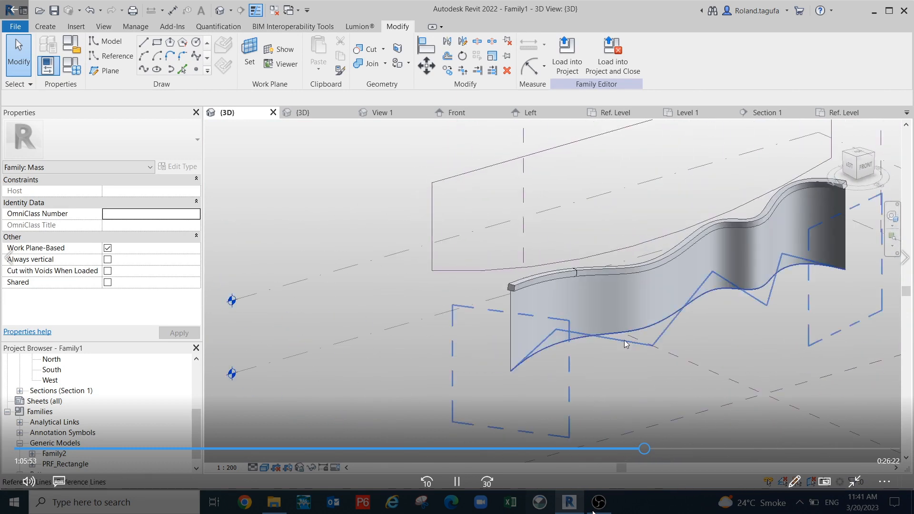
{"action": "scroll", "coordinate": [533, 345], "scroll_direction": "up", "scroll_amount": 2}
{"action": "middle_click_drag", "start_coordinate": [534, 321], "coordinate": [513, 305]}
{"action": "scroll", "coordinate": [442, 328], "scroll_direction": "down", "scroll_amount": 3}
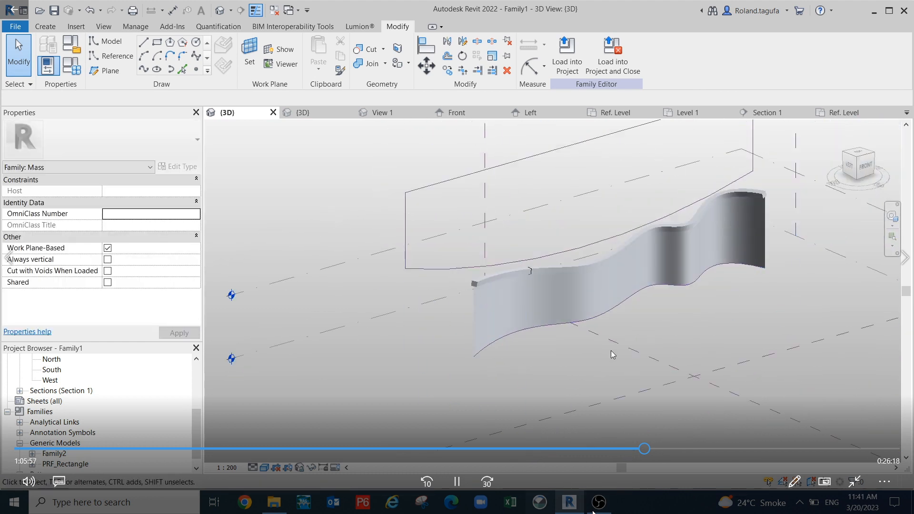
{"action": "middle_click_drag", "start_coordinate": [610, 351], "coordinate": [571, 344]}
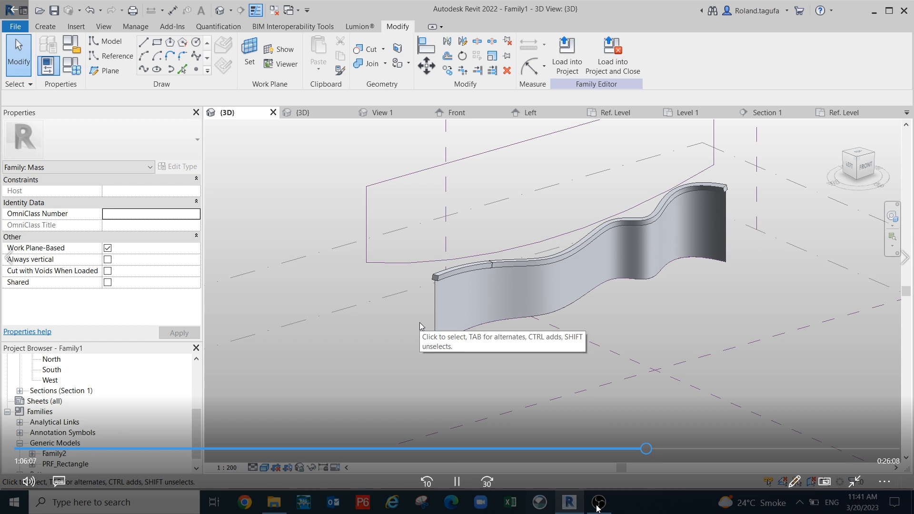
{"action": "scroll", "coordinate": [448, 270], "scroll_direction": "up", "scroll_amount": 1}
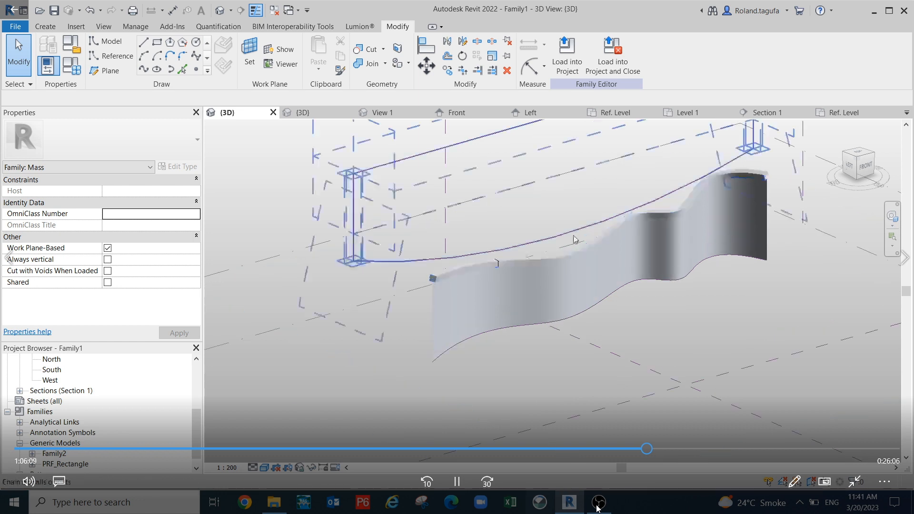
{"action": "scroll", "coordinate": [584, 312], "scroll_direction": "down", "scroll_amount": 2}
{"action": "mouse_move", "coordinate": [580, 335]}
{"action": "middle_mouse_down", "text": "shift"}
{"action": "mouse_move", "coordinate": [623, 337]}
{"action": "mouse_move", "coordinate": [638, 306]}
{"action": "mouse_move", "coordinate": [605, 274]}
{"action": "mouse_move", "coordinate": [609, 308]}
{"action": "mouse_move", "coordinate": [537, 337]}
{"action": "mouse_move", "coordinate": [612, 373]}
{"action": "mouse_move", "coordinate": [603, 361]}
{"action": "middle_mouse_up", "text": "shift"}
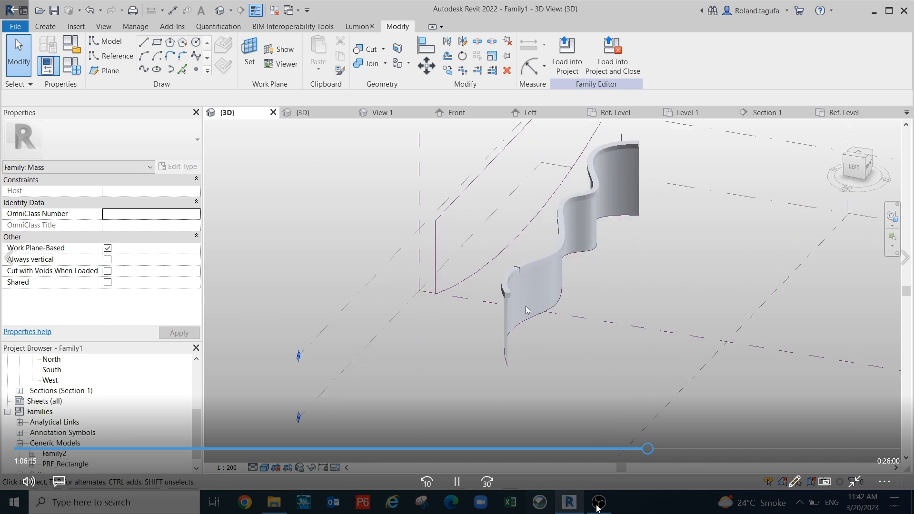
{"action": "middle_click_drag", "start_coordinate": [524, 297], "coordinate": [546, 335], "text": "shift"}
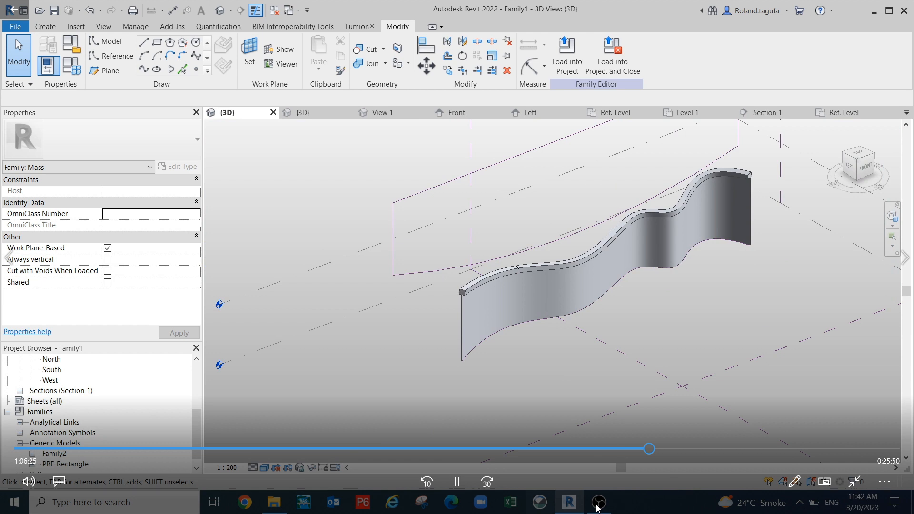
{"action": "left_click", "coordinate": [598, 504]}
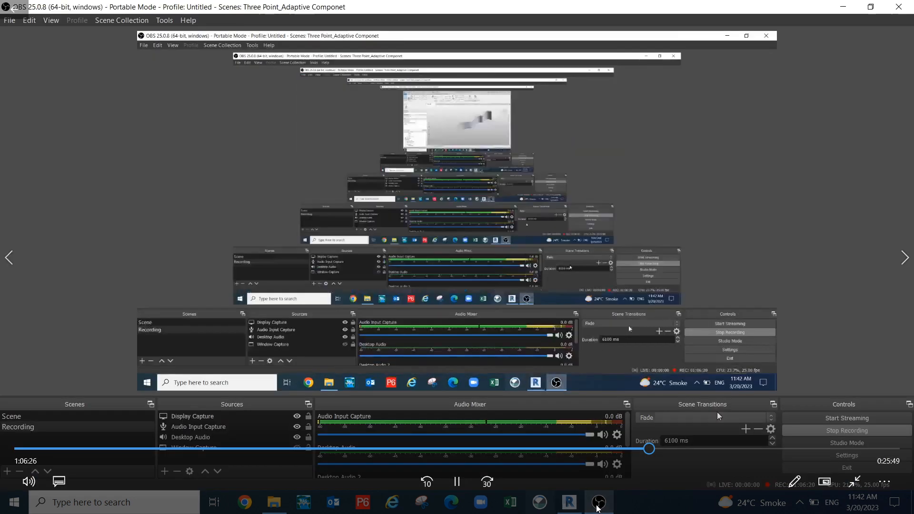
{"action": "left_click", "coordinate": [844, 432]}
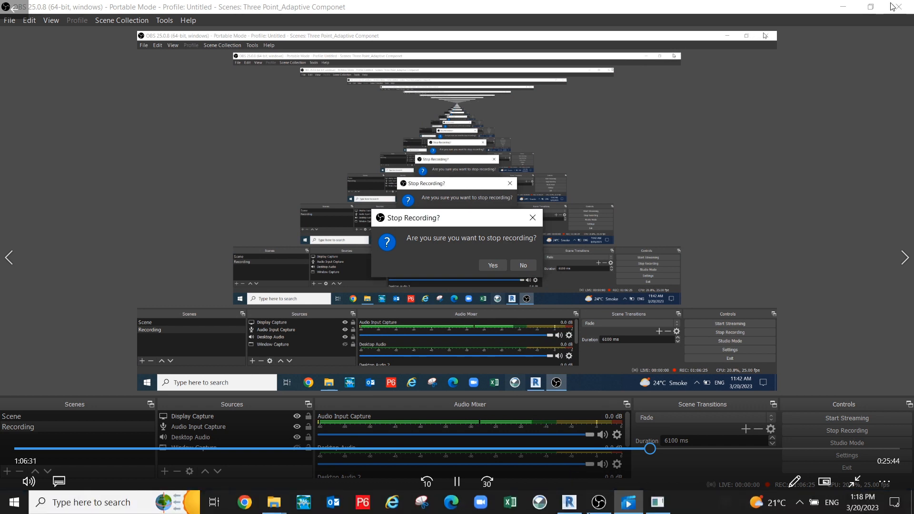
{"action": "mouse_move", "coordinate": [622, 511]}
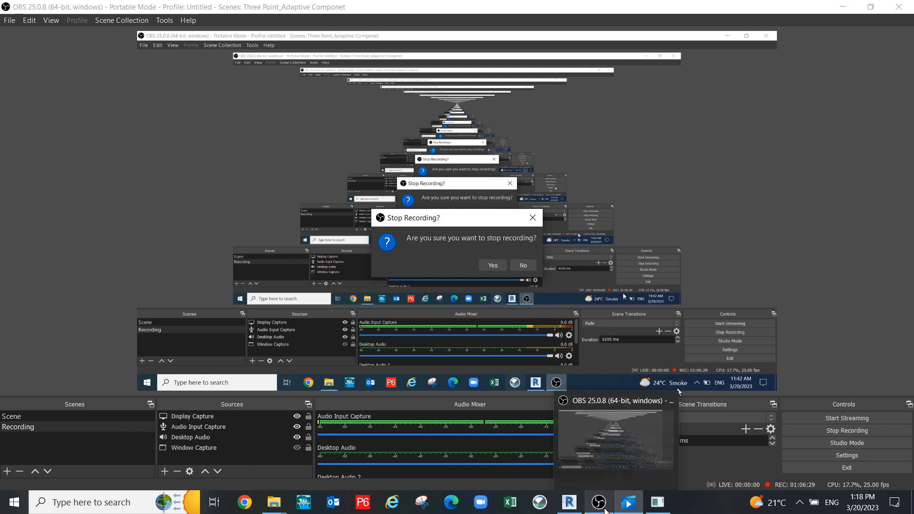
{"action": "left_click", "coordinate": [600, 502]}
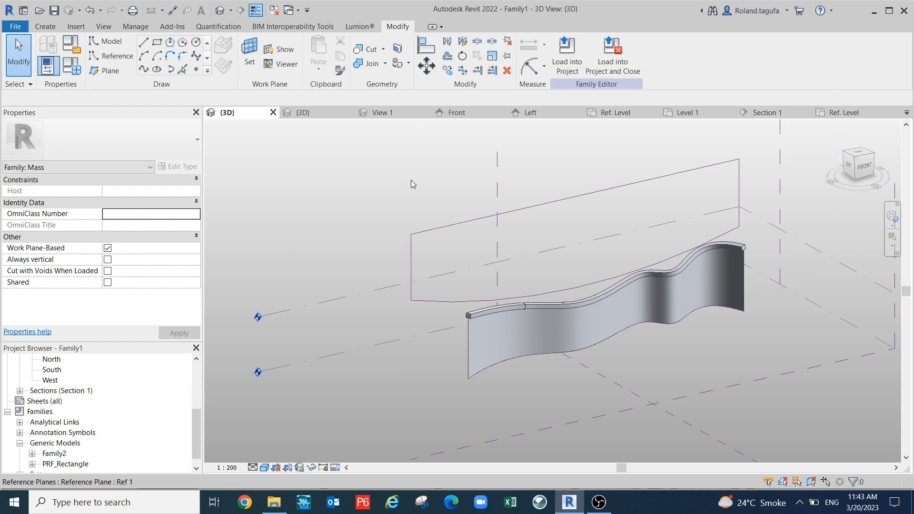
{"action": "scroll", "coordinate": [500, 347], "scroll_direction": "up", "scroll_amount": 5}
{"action": "middle_click_drag", "start_coordinate": [500, 347], "coordinate": [540, 300]}
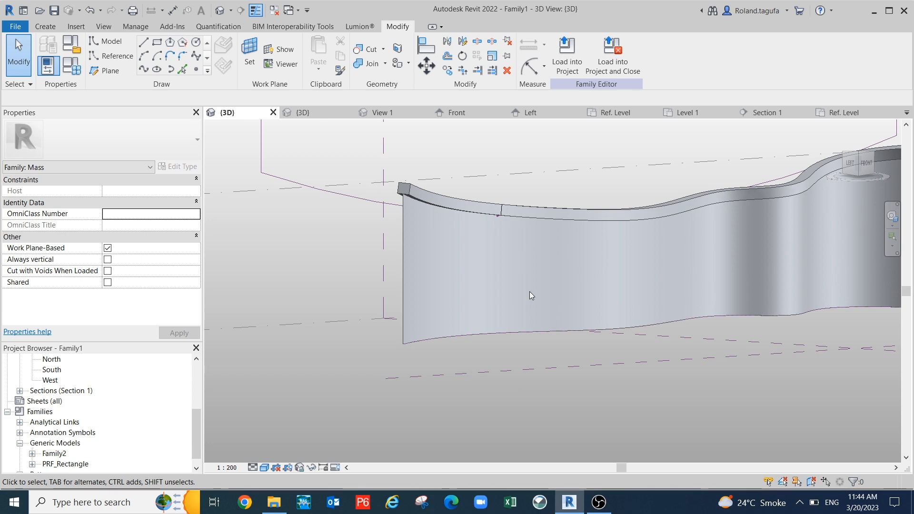
{"action": "scroll", "coordinate": [590, 253], "scroll_direction": "down", "scroll_amount": 3}
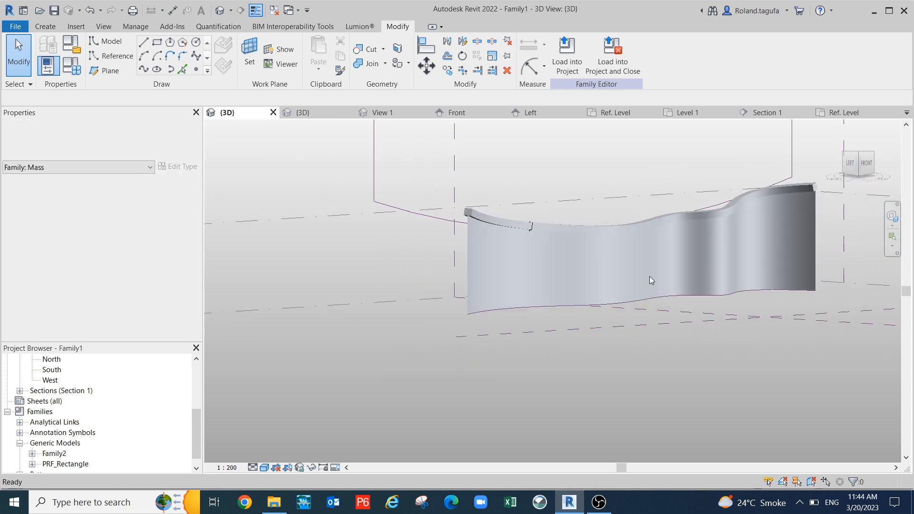
{"action": "middle_click_drag", "start_coordinate": [639, 349], "coordinate": [635, 399], "text": "shift"}
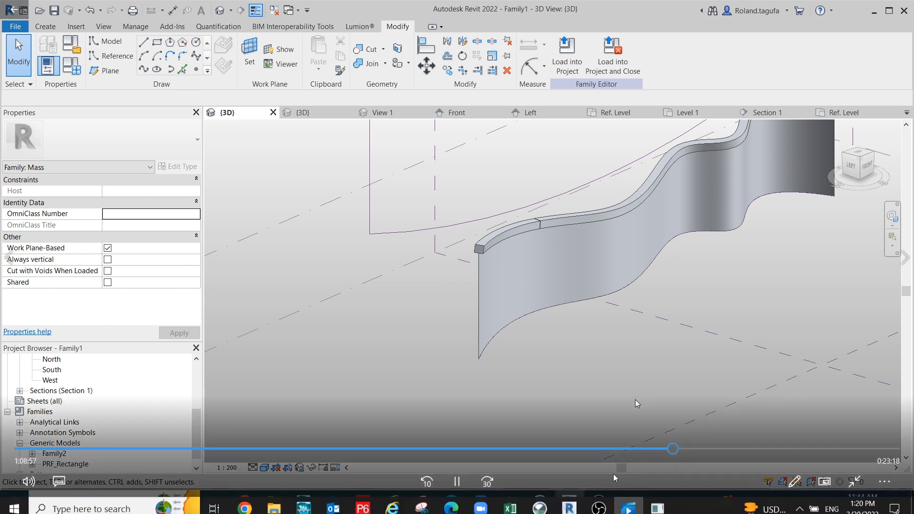
{"action": "left_click", "coordinate": [599, 506]}
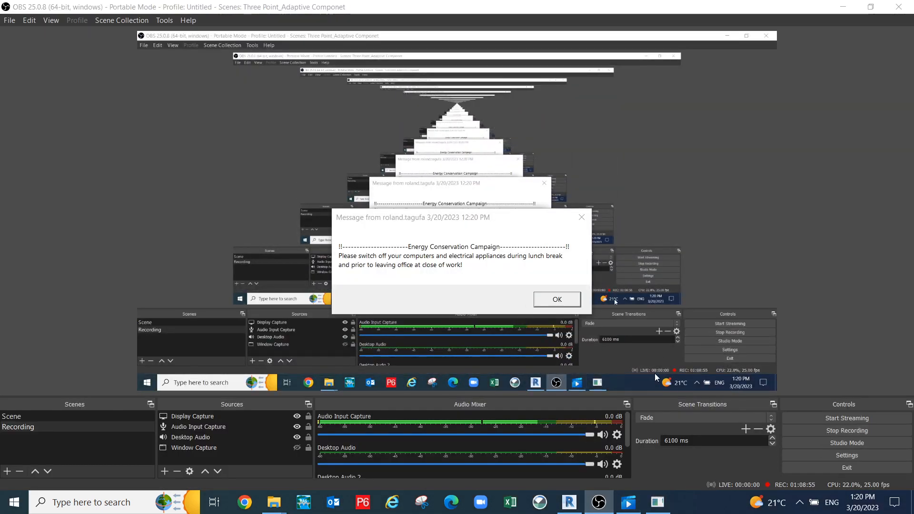
{"action": "left_click", "coordinate": [560, 297]}
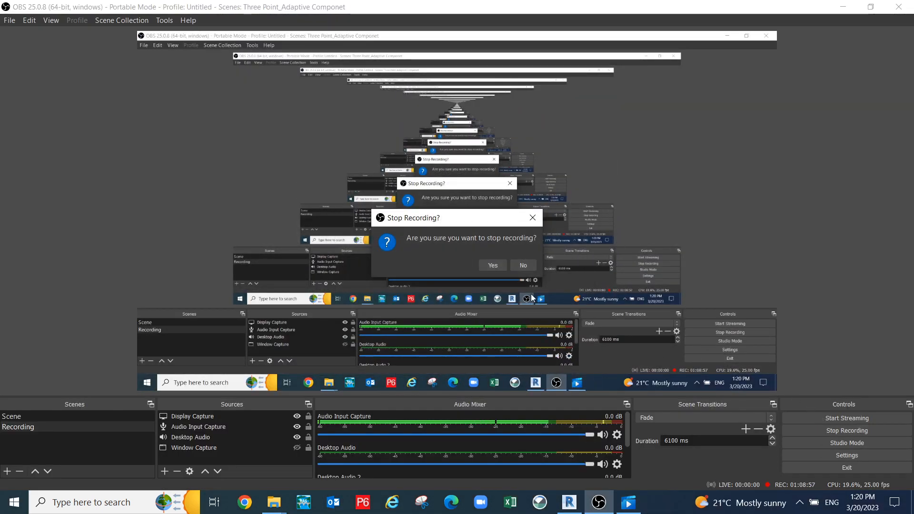